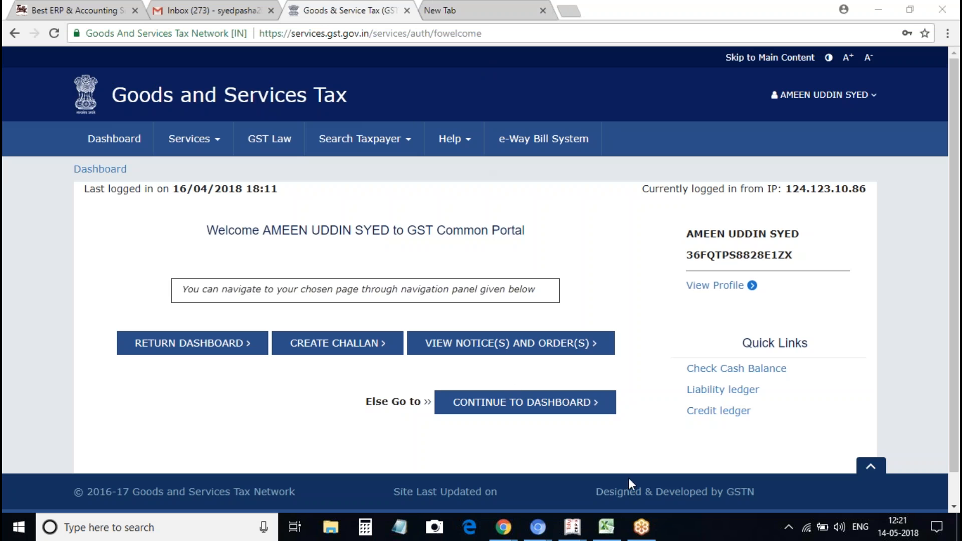
Switch from the GST portal to the Excel workbook 'Training Schedule for 12-2pm class'
{"action": "left_click", "coordinate": [615, 521]}
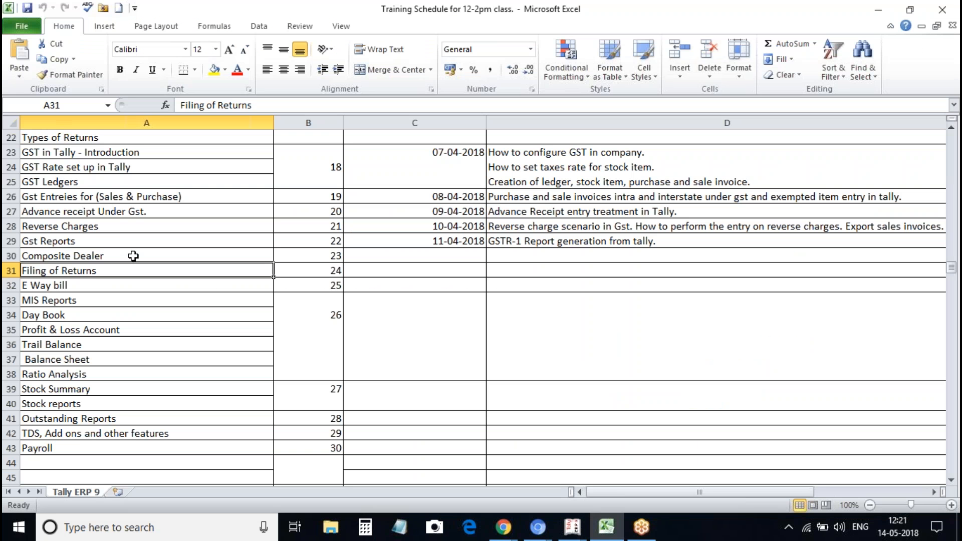
Look up the Gst Reports GSTR-1 report generation session, then return to Tally's GST Reports menu
{"action": "left_click", "coordinate": [101, 240]}
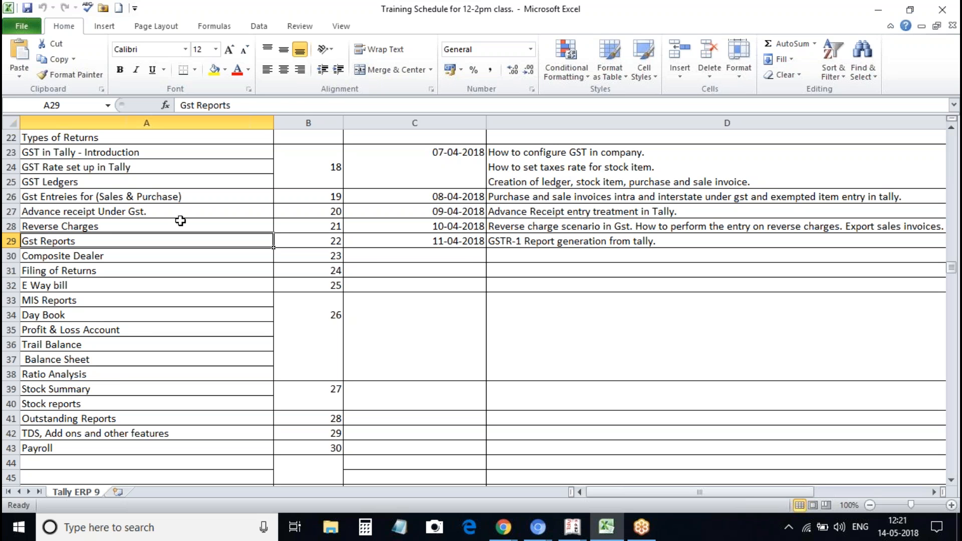
{"action": "left_click", "coordinate": [521, 245]}
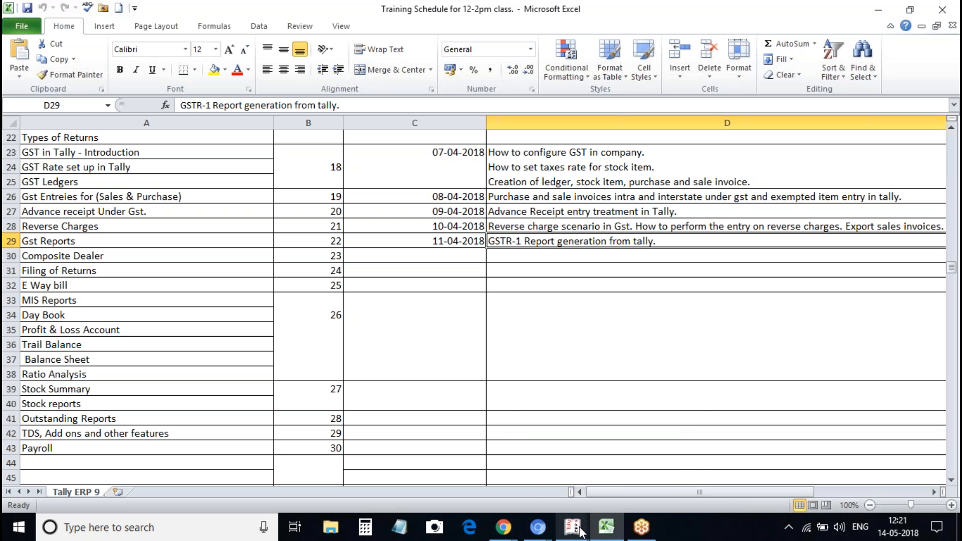
{"action": "mouse_move", "coordinate": [573, 530]}
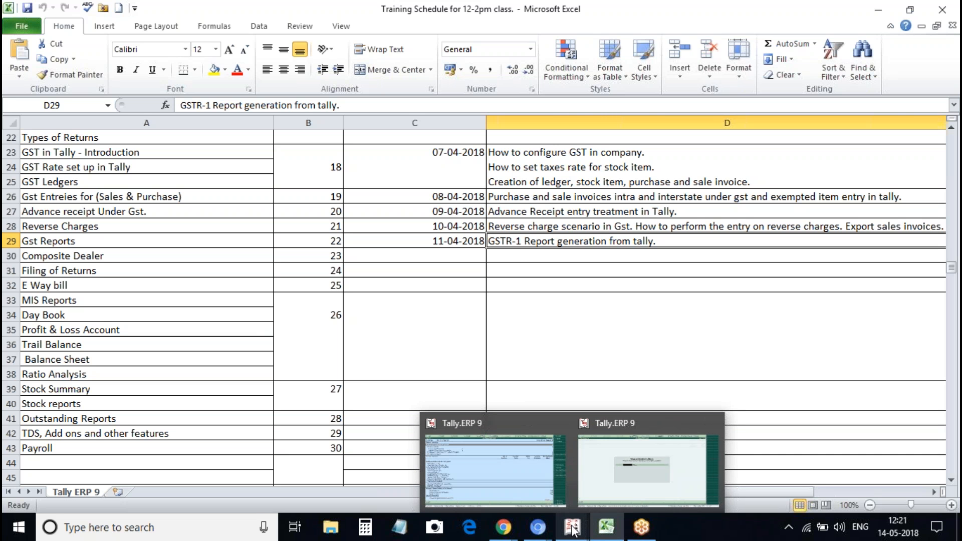
{"action": "left_click", "coordinate": [575, 529]}
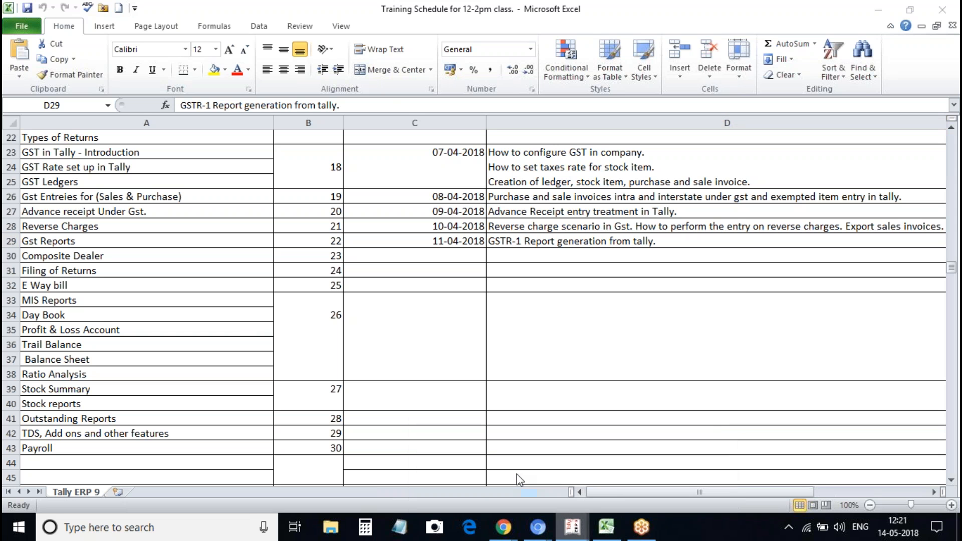
{"action": "key", "text": "Escape"}
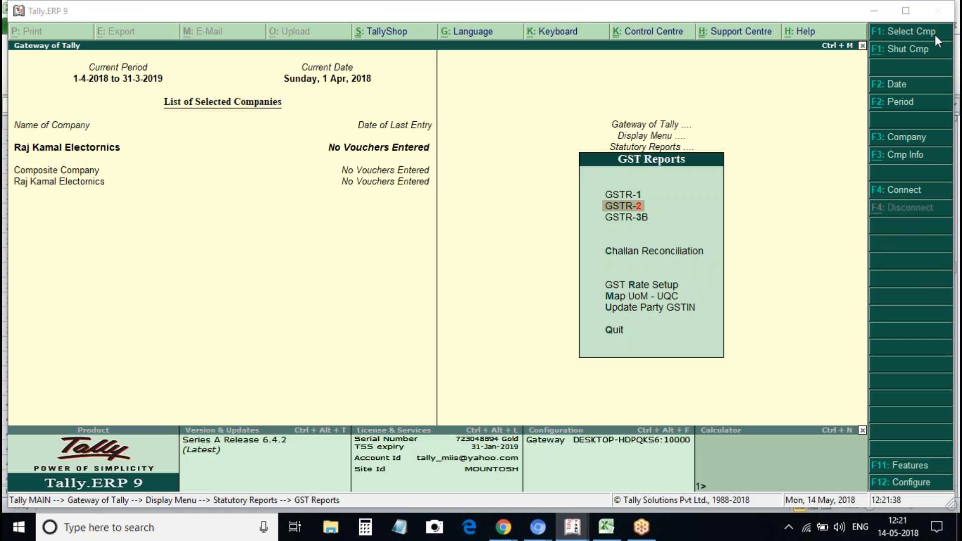
View the empty GSTR-1 summary, then open the April 2018 GSTR-2 return showing 0 vouchers
{"action": "key", "text": "Up"}
{"action": "key", "text": "Return"}
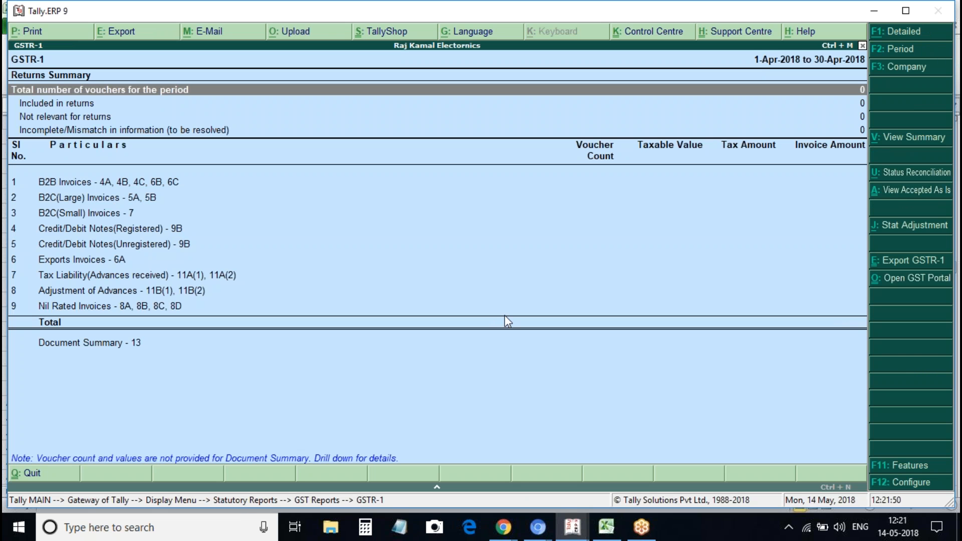
{"action": "key", "text": "Escape"}
{"action": "key", "text": "Down"}
{"action": "key", "text": "Return"}
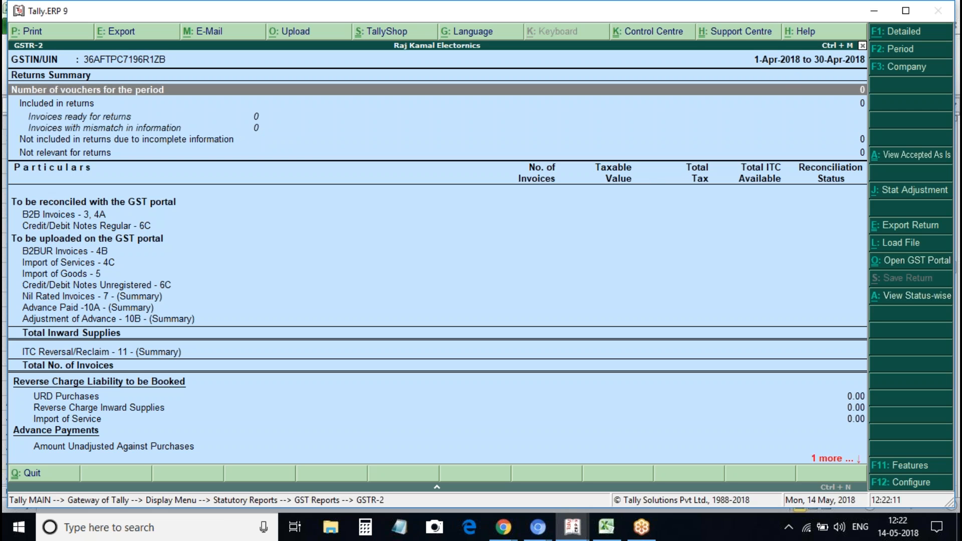
{"action": "key", "text": "Down"}
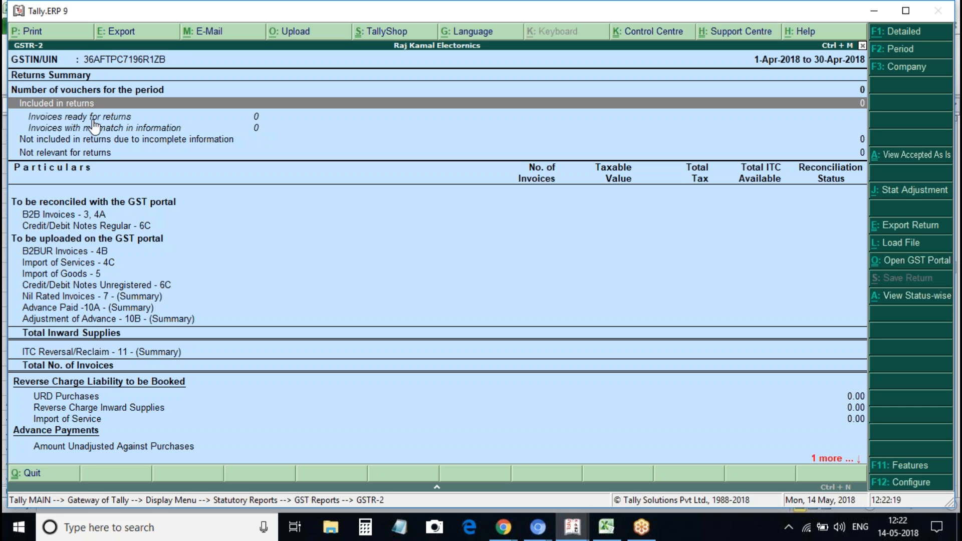
{"action": "key", "text": "Down"}
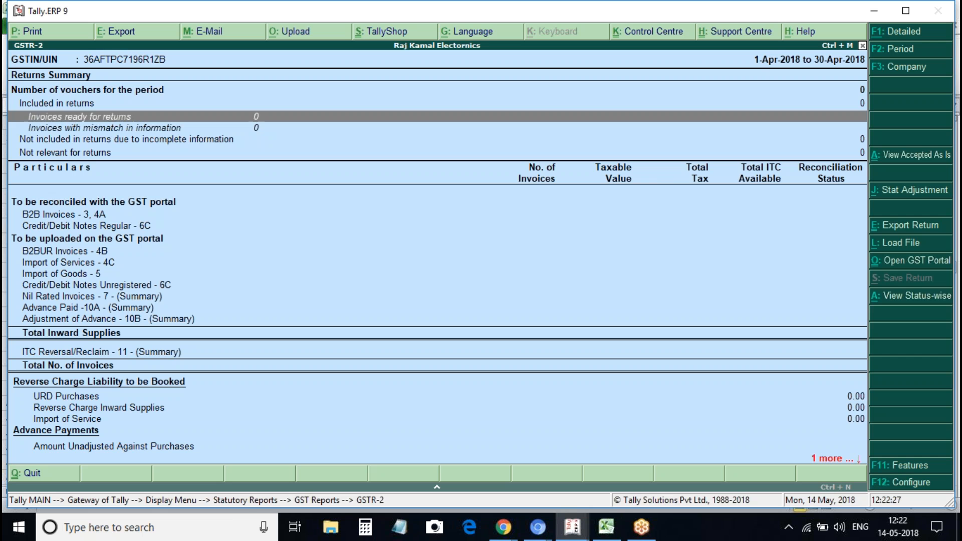
{"action": "key", "text": "Down"}
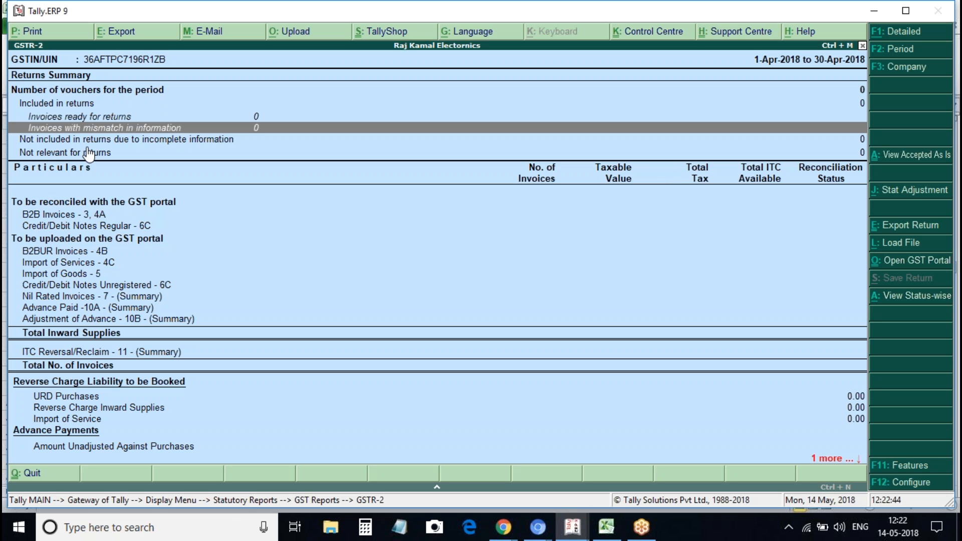
{"action": "key", "text": "Down"}
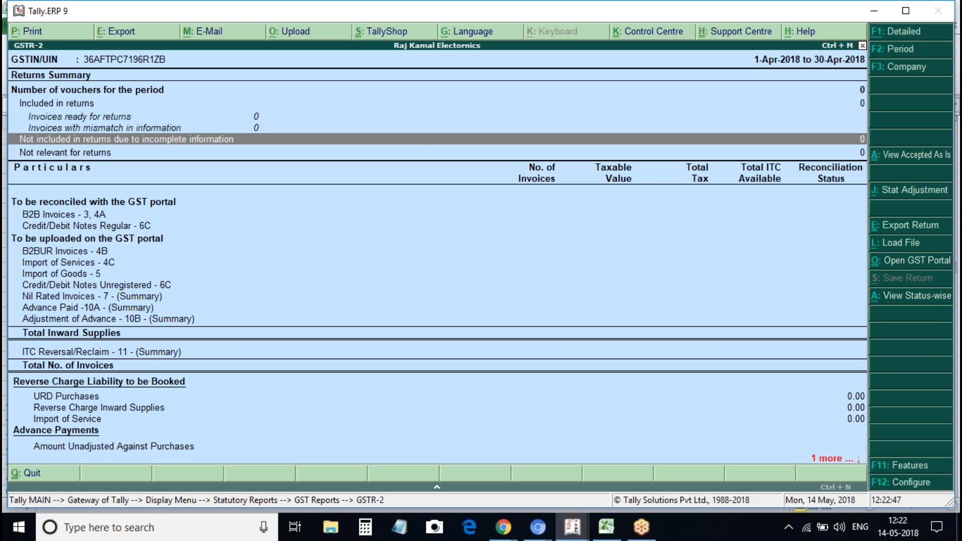
{"action": "key", "text": "Down"}
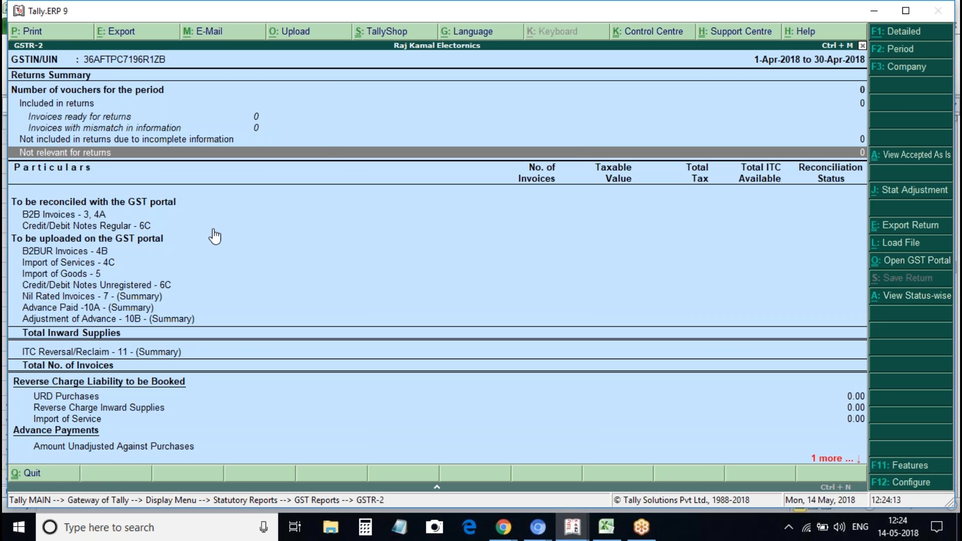
{"action": "key", "text": "Escape"}
{"action": "key", "text": "Up"}
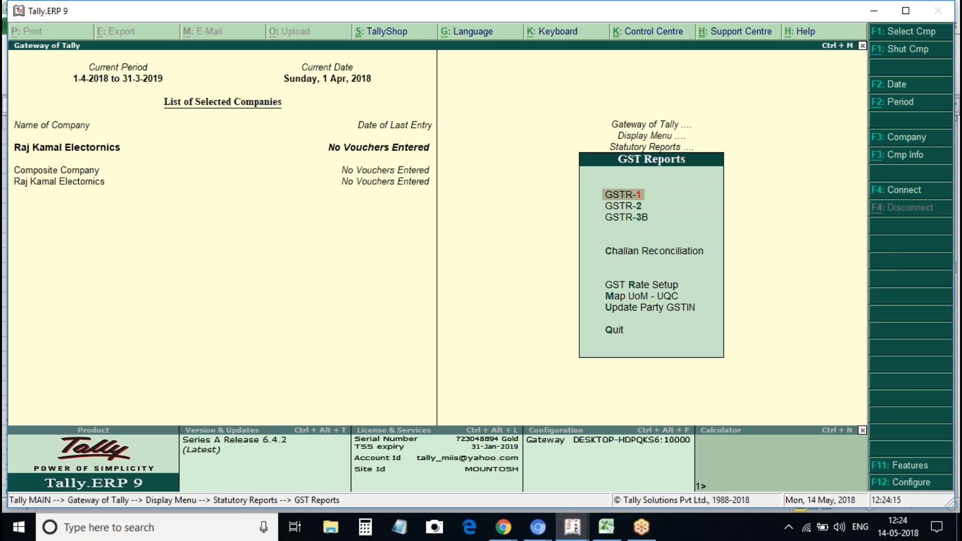
{"action": "key", "text": "Return"}
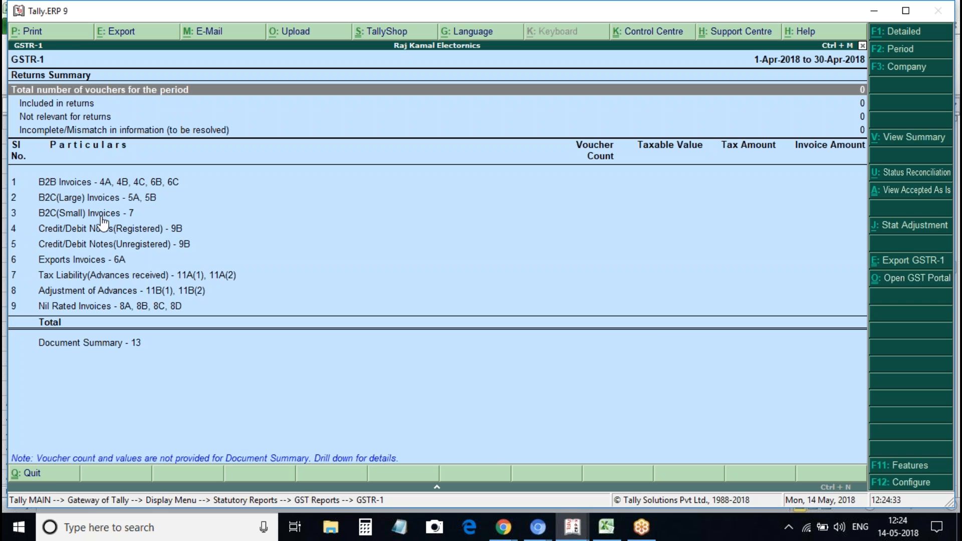
{"action": "key", "text": "Escape"}
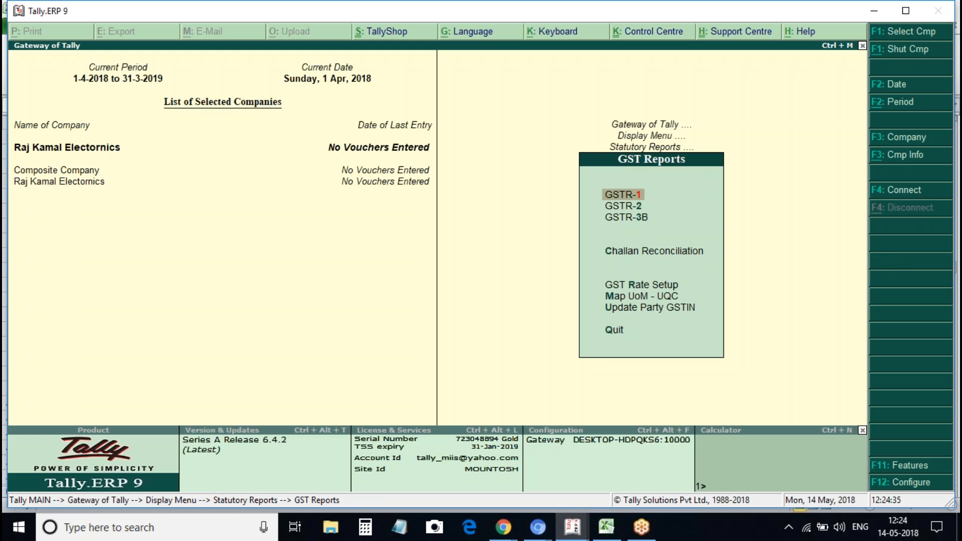
{"action": "key", "text": "Down"}
{"action": "key", "text": "Return"}
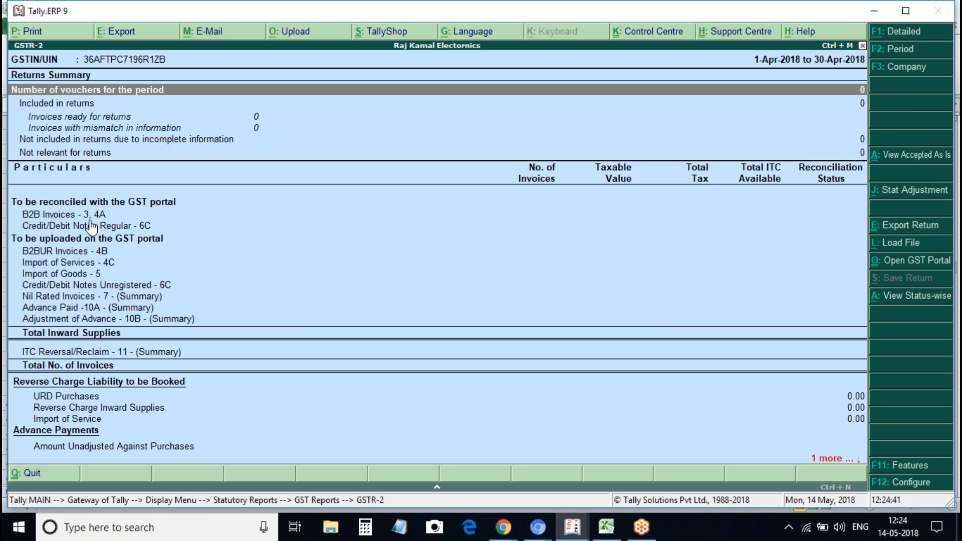
Go through the B2B, B2BUR and Import of Services sections of the April GSTR-2 summary
{"action": "key", "text": "Down"}
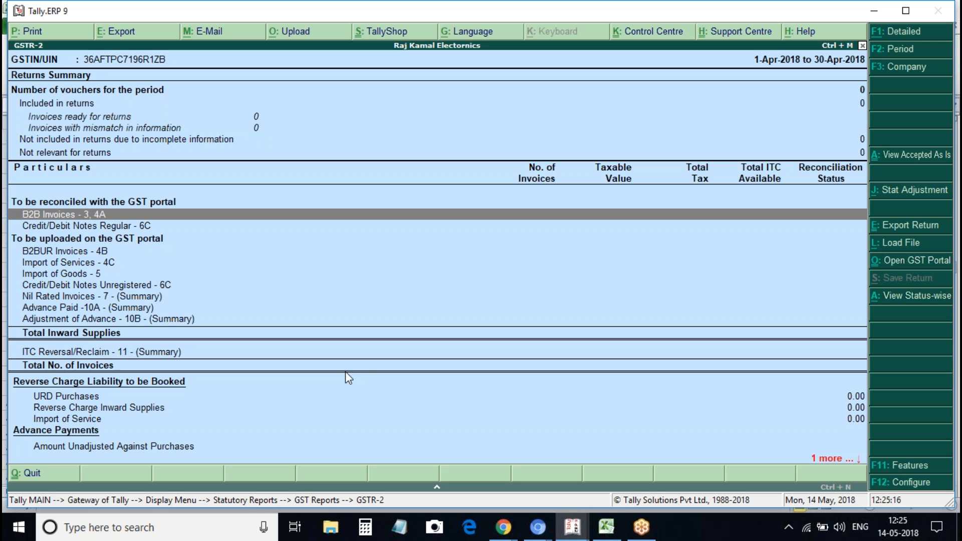
{"action": "left_click", "coordinate": [90, 263]}
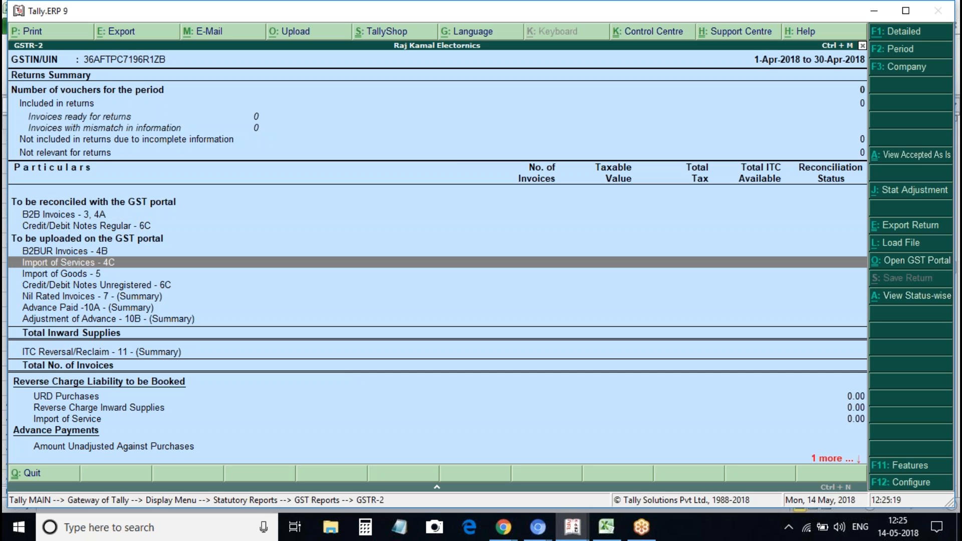
{"action": "left_click", "coordinate": [93, 251]}
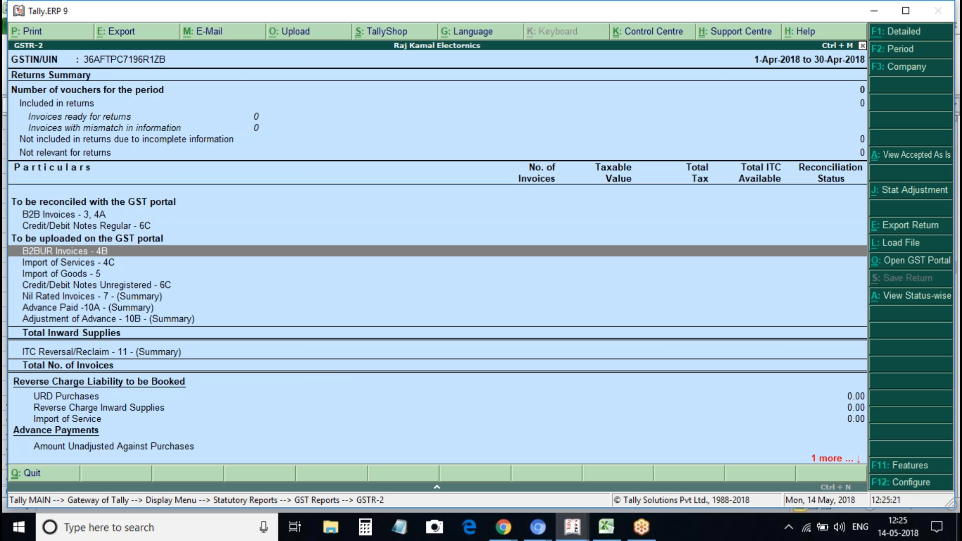
{"action": "left_click", "coordinate": [94, 264]}
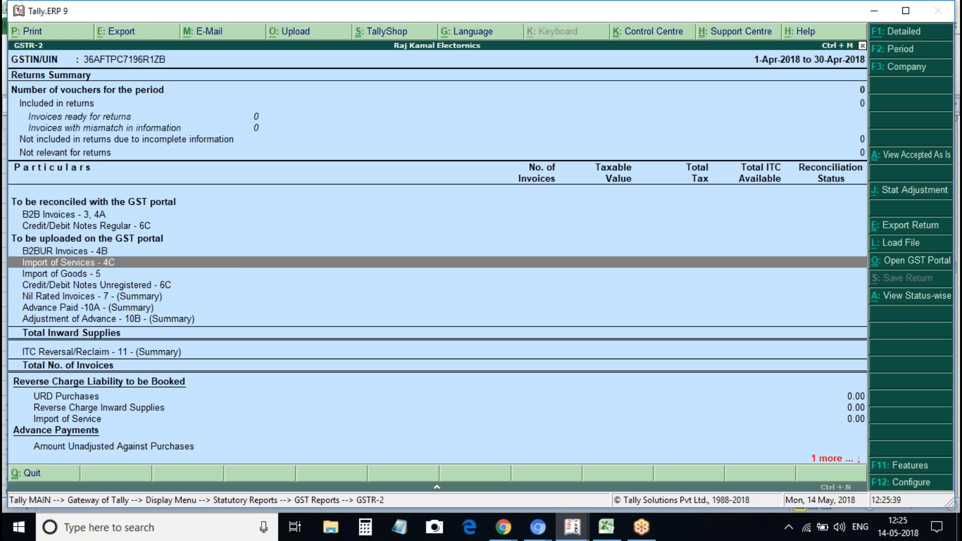
Reopen the GSTR-1 summary and then the GSTR-2 return for 1-Apr-2018 to 30-Apr-2018
{"action": "key", "text": "Escape"}
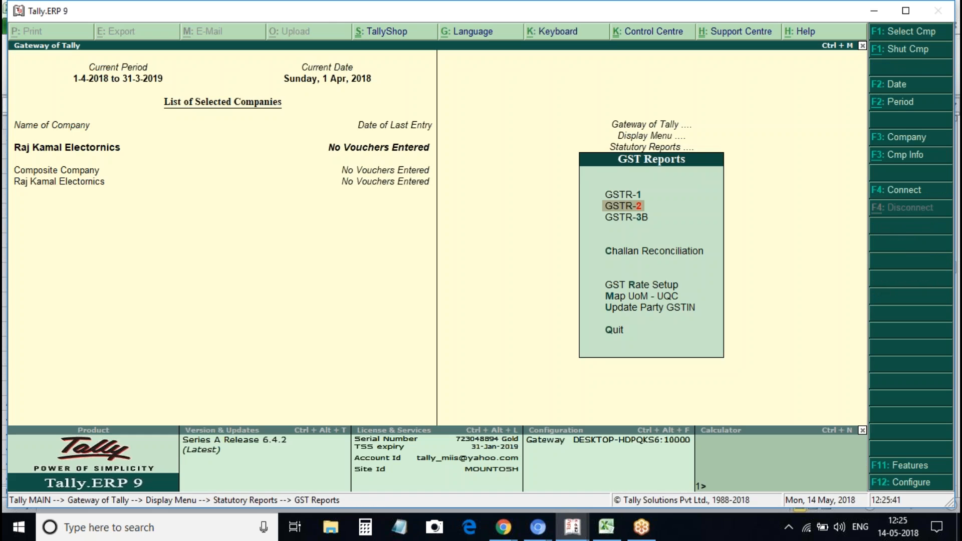
{"action": "key", "text": "Return"}
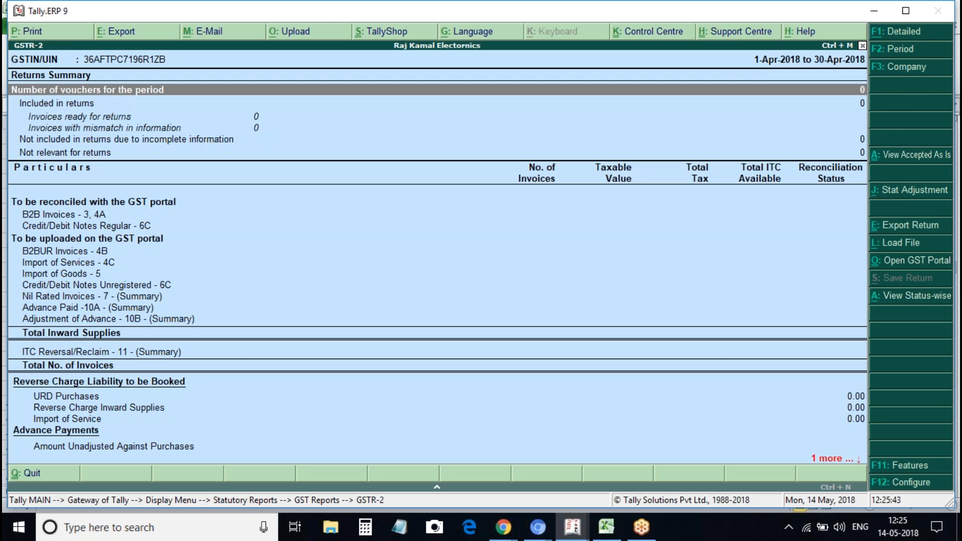
{"action": "key", "text": "Escape"}
{"action": "key", "text": "Up"}
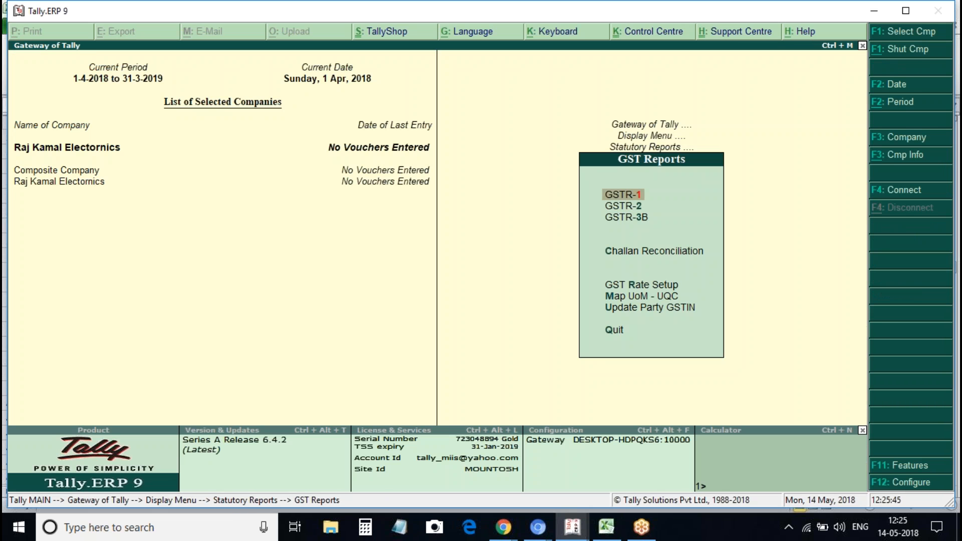
{"action": "key", "text": "Return"}
{"action": "key", "text": "Escape"}
{"action": "key", "text": "Down"}
{"action": "key", "text": "Return"}
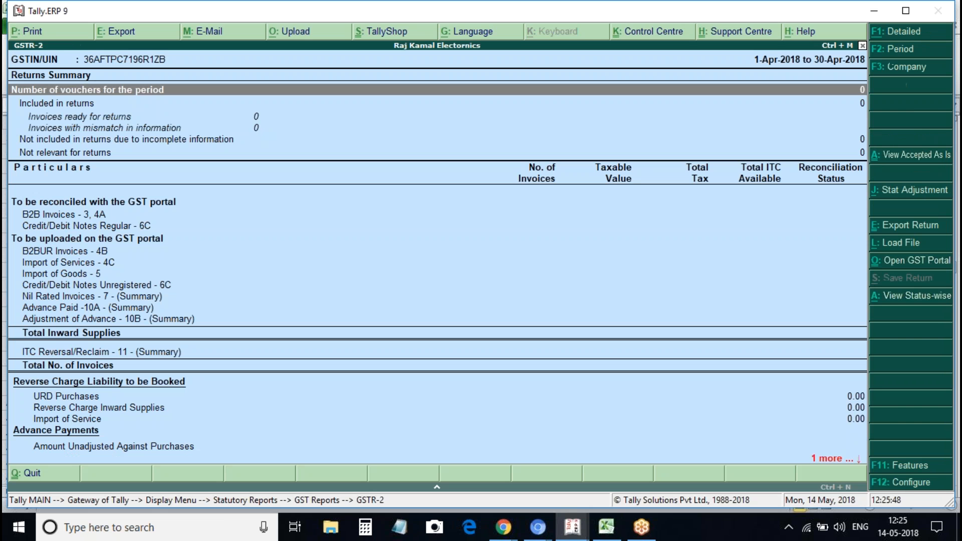
Go through GSTR-2's Import of Goods, Credit/Debit Notes Unregistered, Advance Paid and Adjustment of Advance sections
{"action": "left_click", "coordinate": [73, 275]}
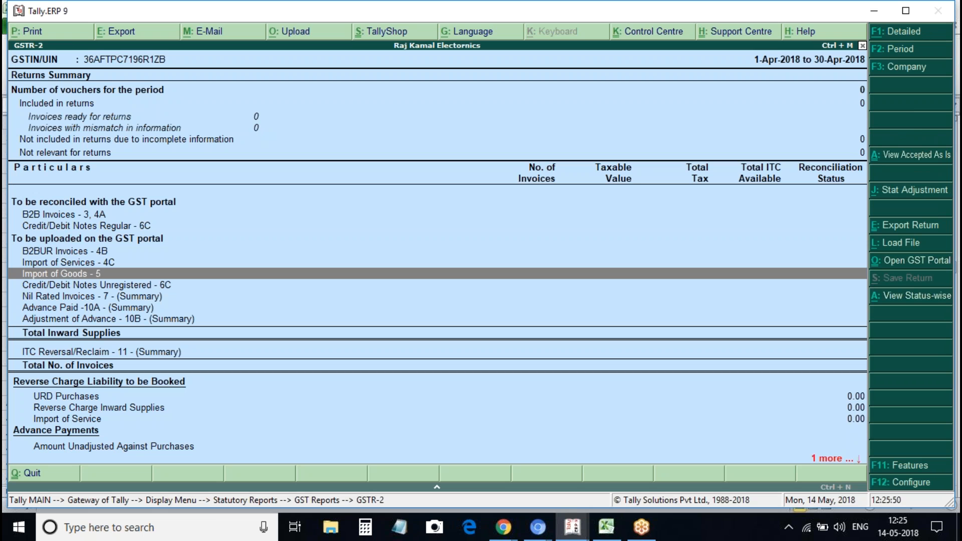
{"action": "left_click", "coordinate": [71, 285]}
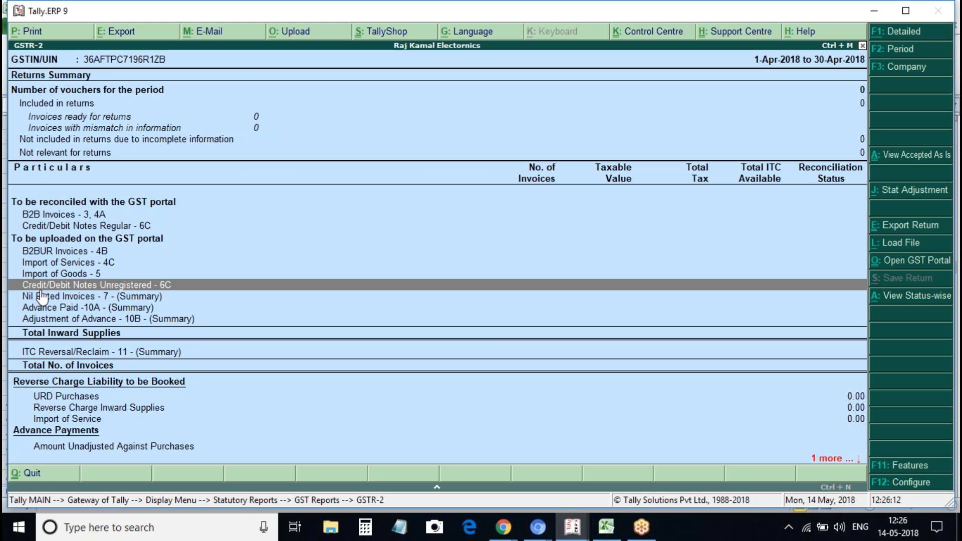
{"action": "key", "text": "Down"}
{"action": "key", "text": "Down"}
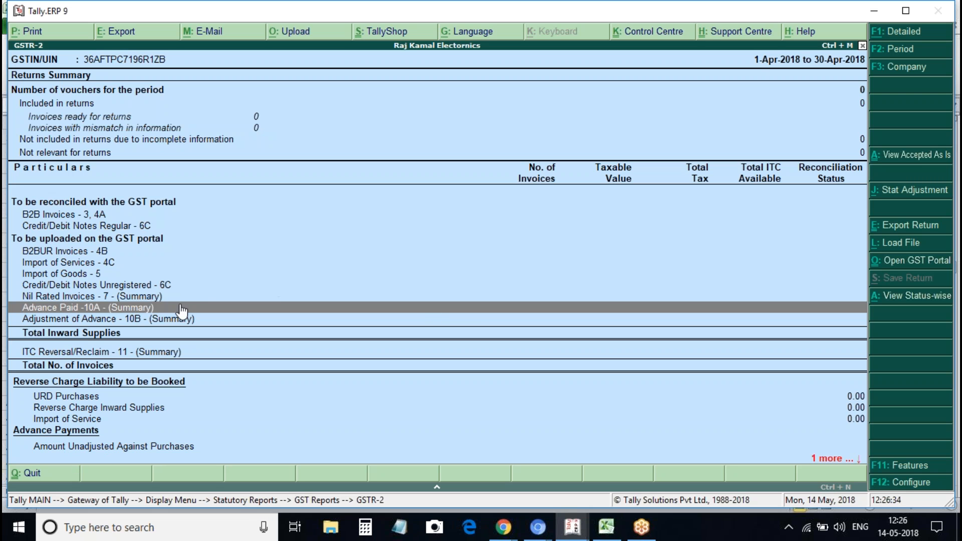
{"action": "left_click", "coordinate": [106, 320]}
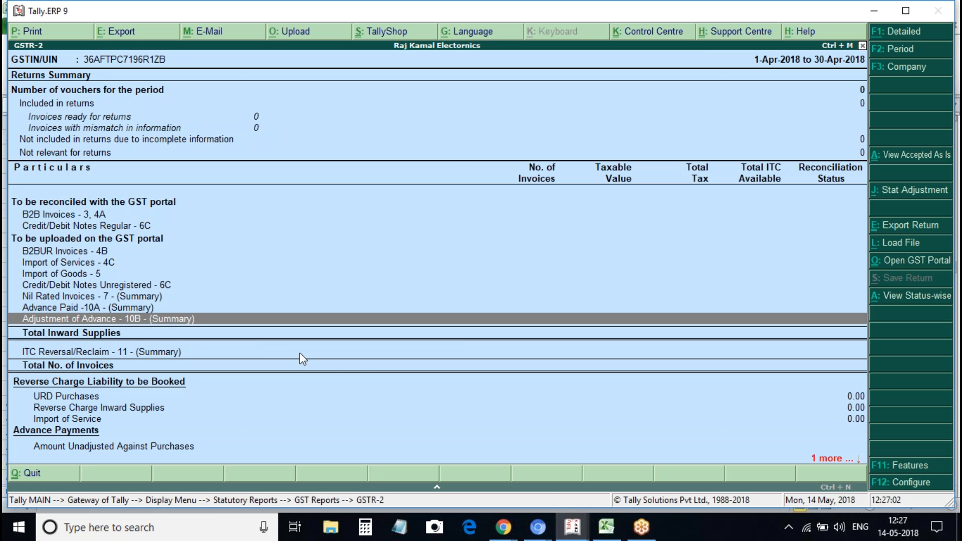
Open a blank Notepad note and position it over the GSTR-2 report
{"action": "left_click", "coordinate": [404, 529]}
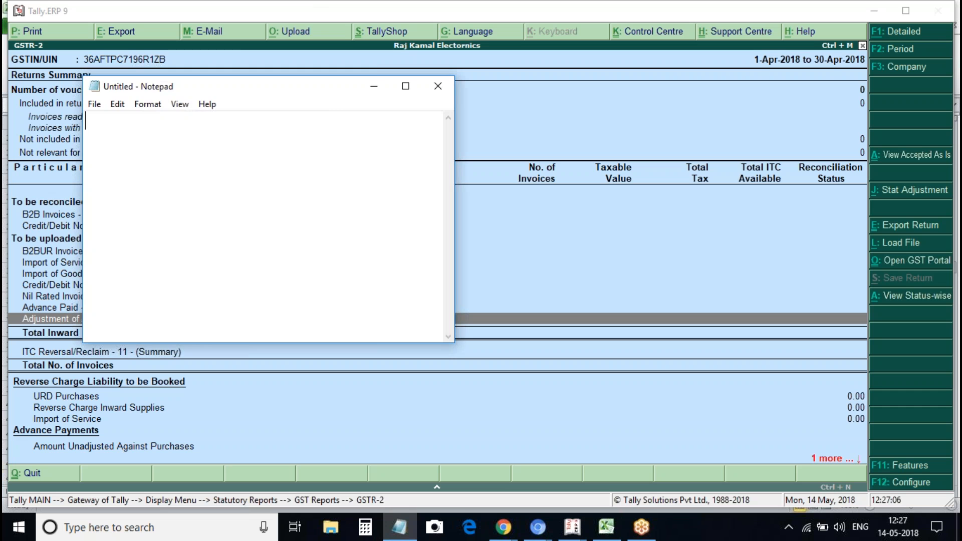
{"action": "left_click_drag", "start_coordinate": [314, 96], "coordinate": [412, 159]}
{"action": "right_click", "coordinate": [471, 231]}
{"action": "key", "text": "Escape"}
Write 'no of voucher for the period. It will show the total invoices of particular month.'
{"action": "type", "text": "incu"}
{"action": "key", "text": "BackSpace"}
{"action": "type", "text": "luded in tr"}
{"action": "key", "text": "BackSpace"}
{"action": "key", "text": "BackSpace"}
{"action": "type", "text": "re"}
{"action": "key", "text": "BackSpace"}
{"action": "key", "text": "BackSpace"}
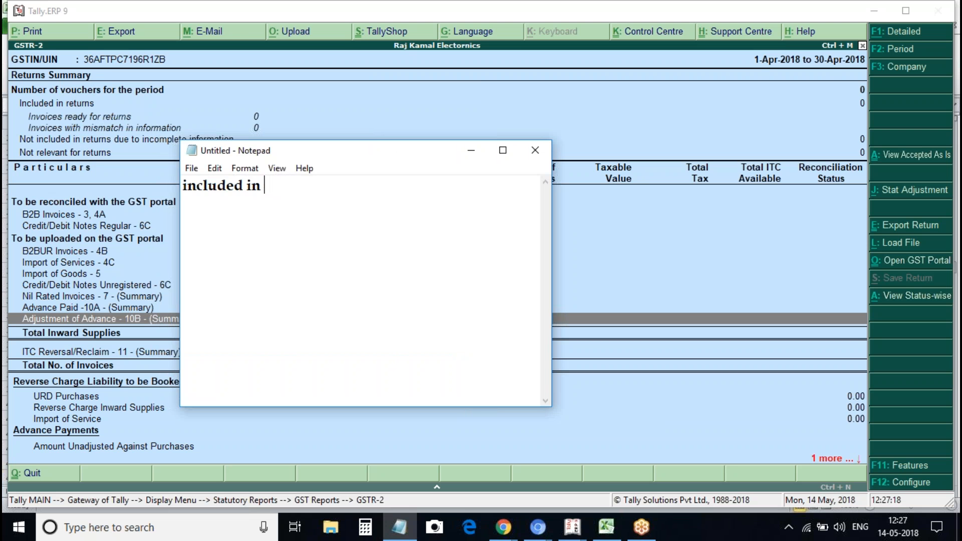
{"action": "key", "text": "BackSpace"}
{"action": "key", "text": "BackSpace"}
{"action": "key", "text": "BackSpace"}
{"action": "key", "text": "BackSpace"}
{"action": "key", "text": "BackSpace"}
{"action": "key", "text": "BackSpace"}
{"action": "key", "text": "BackSpace"}
{"action": "key", "text": "BackSpace"}
{"action": "key", "text": "BackSpace"}
{"action": "key", "text": "BackSpace"}
{"action": "key", "text": "BackSpace"}
{"action": "key", "text": "BackSpace"}
{"action": "type", "text": "no of"}
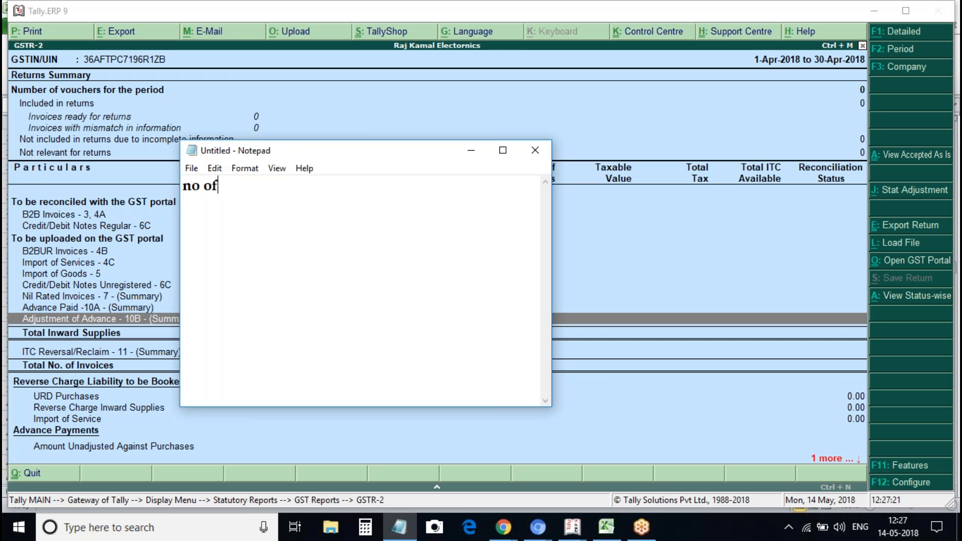
{"action": "type", "text": " voucher"}
{"action": "key", "text": "BackSpace"}
{"action": "key", "text": "BackSpace"}
{"action": "type", "text": "her for the tpo"}
{"action": "key", "text": "BackSpace"}
{"action": "key", "text": "BackSpace"}
{"action": "type", "text": "er"}
{"action": "key", "text": "BackSpace"}
{"action": "key", "text": "BackSpace"}
{"action": "key", "text": "BackSpace"}
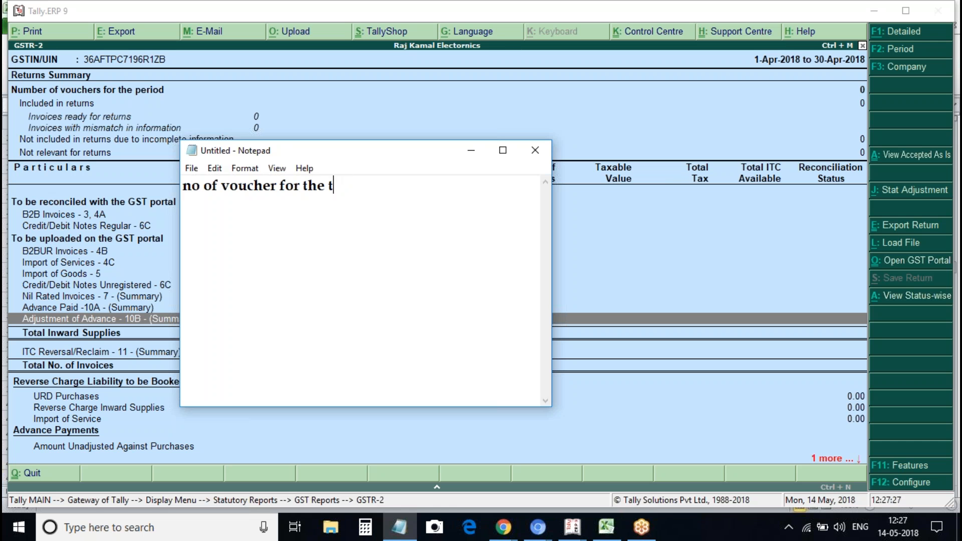
{"action": "type", "text": "pr"}
{"action": "key", "text": "BackSpace"}
{"action": "type", "text": "eriod."}
{"action": "key", "text": "Return"}
{"action": "type", "text": "It w"}
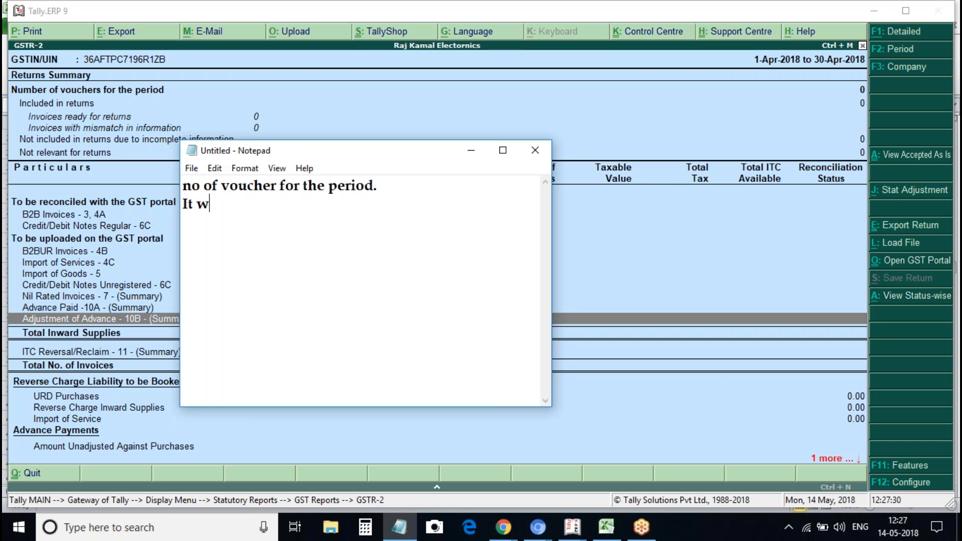
{"action": "type", "text": "ill whe"}
{"action": "key", "text": "BackSpace"}
{"action": "key", "text": "BackSpace"}
{"action": "key", "text": "BackSpace"}
{"action": "type", "text": "show the "}
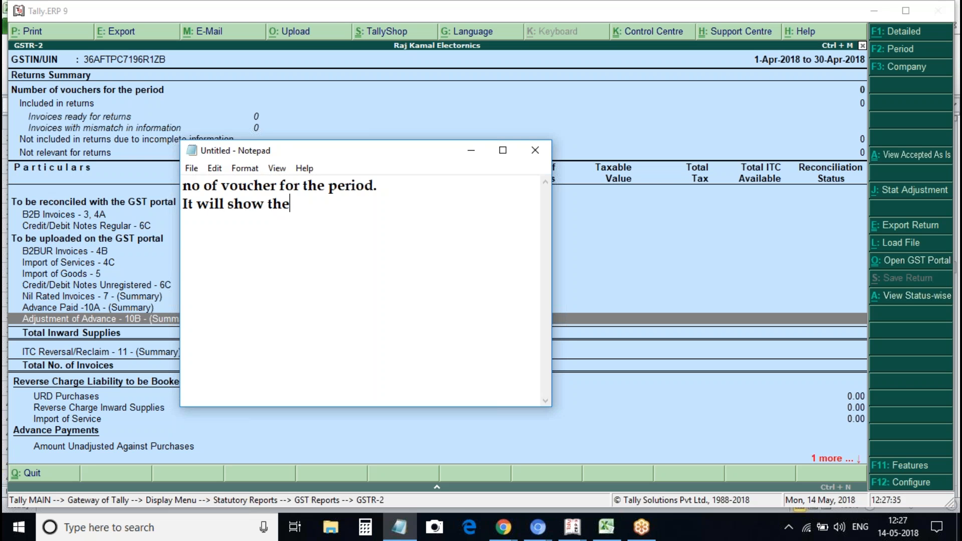
{"action": "type", "text": "tao"}
{"action": "key", "text": "BackSpace"}
{"action": "key", "text": "BackSpace"}
{"action": "type", "text": "otal invoices of"}
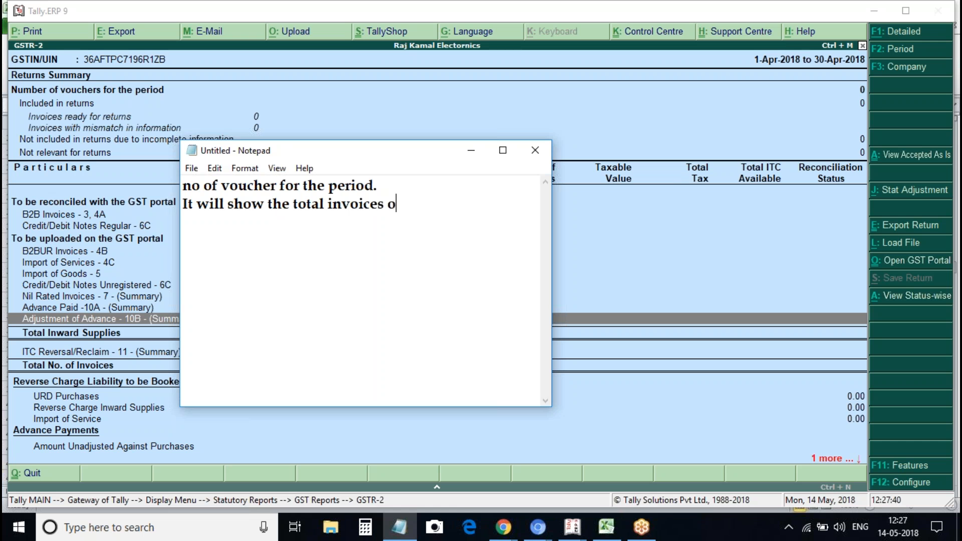
{"action": "type", "text": "particular mon"}
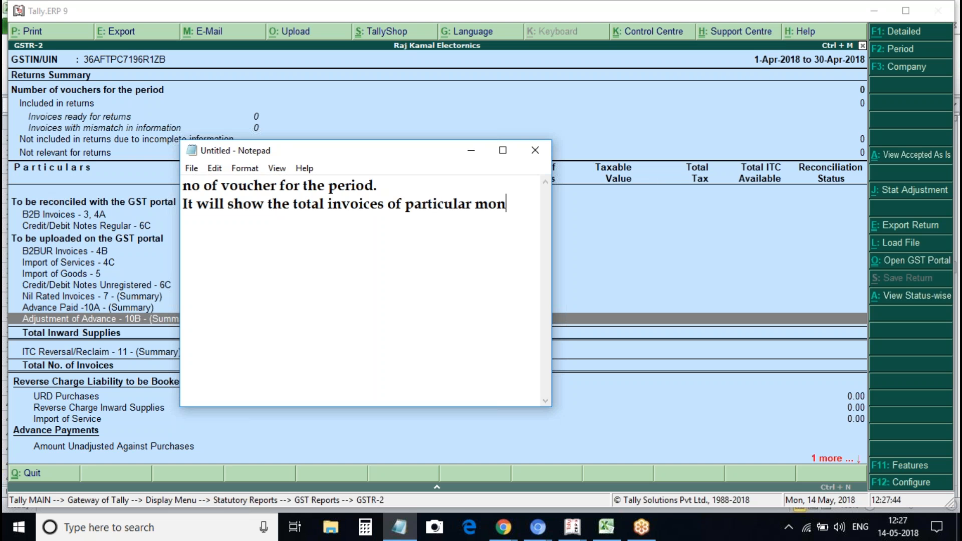
{"action": "type", "text": "th."}
Add an 'Included in return' note saying it captures purchase-related invoices, and begin point 'i. invoice'
{"action": "key", "text": "Return"}
{"action": "type", "text": "Inf"}
{"action": "key", "text": "BackSpace"}
{"action": "type", "text": "cul"}
{"action": "key", "text": "BackSpace"}
{"action": "key", "text": "BackSpace"}
{"action": "type", "text": "lu"}
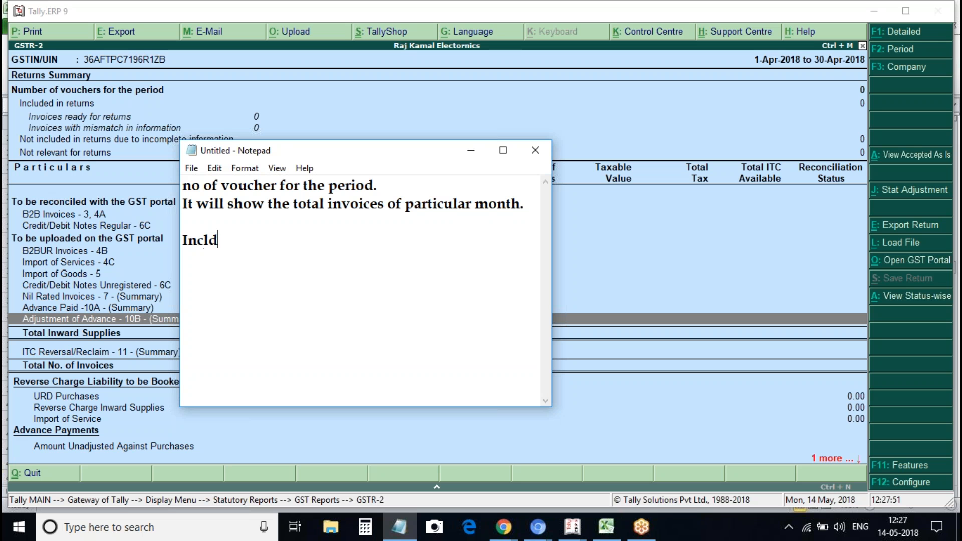
{"action": "type", "text": "ded in re"}
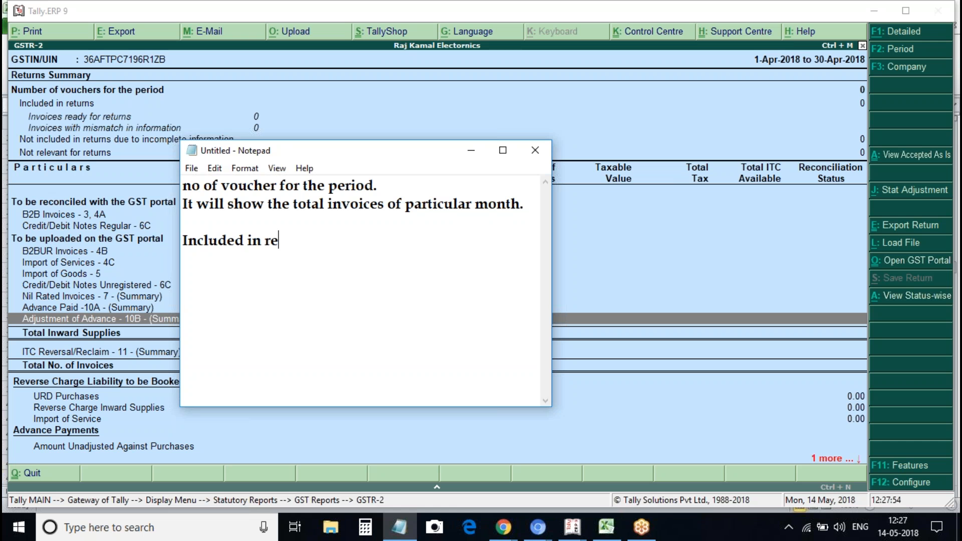
{"action": "type", "text": "trun."}
{"action": "key", "text": "Return"}
{"action": "type", "text": "Iw"}
{"action": "key", "text": "BackSpace"}
{"action": "key", "text": "BackSpace"}
{"action": "key", "text": "BackSpace"}
{"action": "key", "text": "BackSpace"}
{"action": "key", "text": "BackSpace"}
{"action": "key", "text": "BackSpace"}
{"action": "key", "text": "BackSpace"}
{"action": "key", "text": "BackSpace"}
{"action": "type", "text": "urn."}
{"action": "key", "text": "Return"}
{"action": "type", "text": "It"}
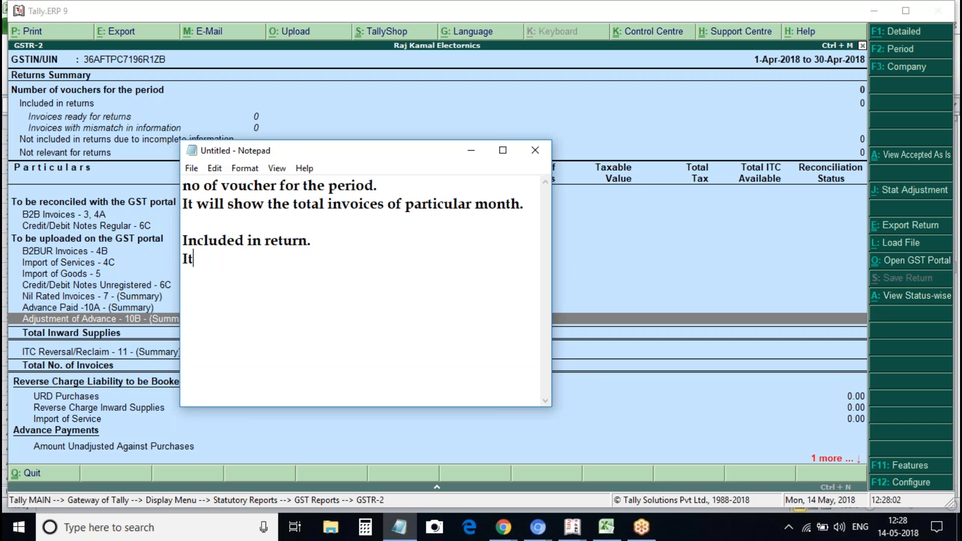
{"action": "type", "text": " will capture th"}
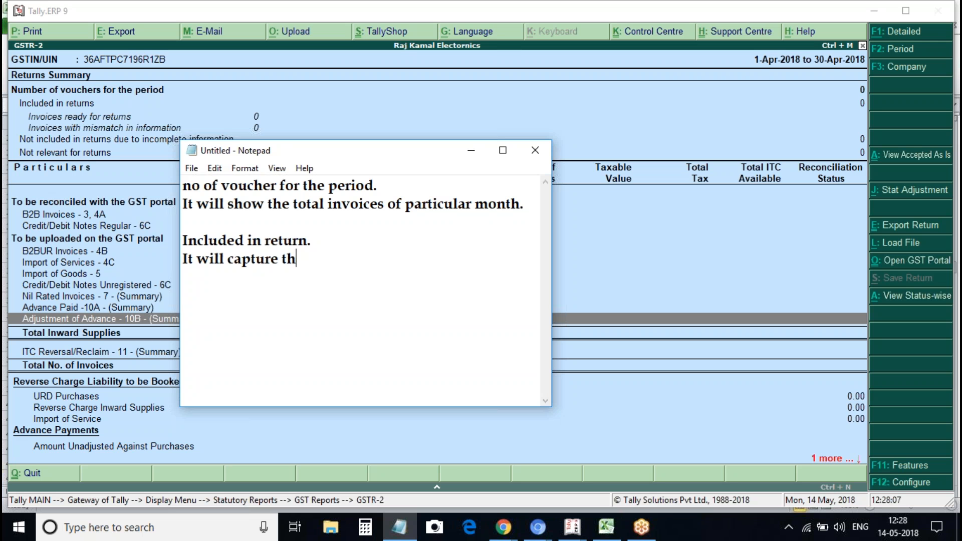
{"action": "type", "text": "e purchawe"}
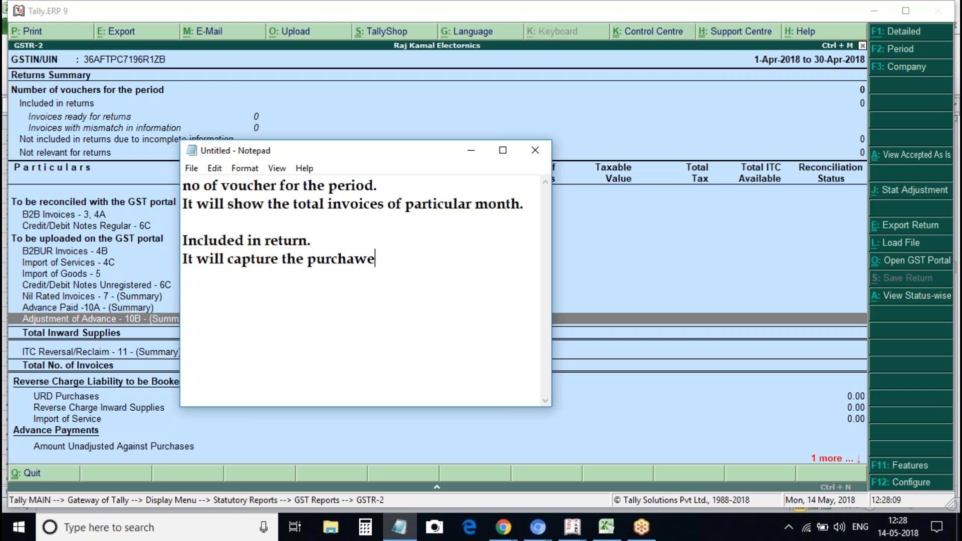
{"action": "key", "text": "BackSpace"}
{"action": "key", "text": "BackSpace"}
{"action": "type", "text": "se related invo"}
{"action": "key", "text": "BackSpace"}
{"action": "type", "text": "v"}
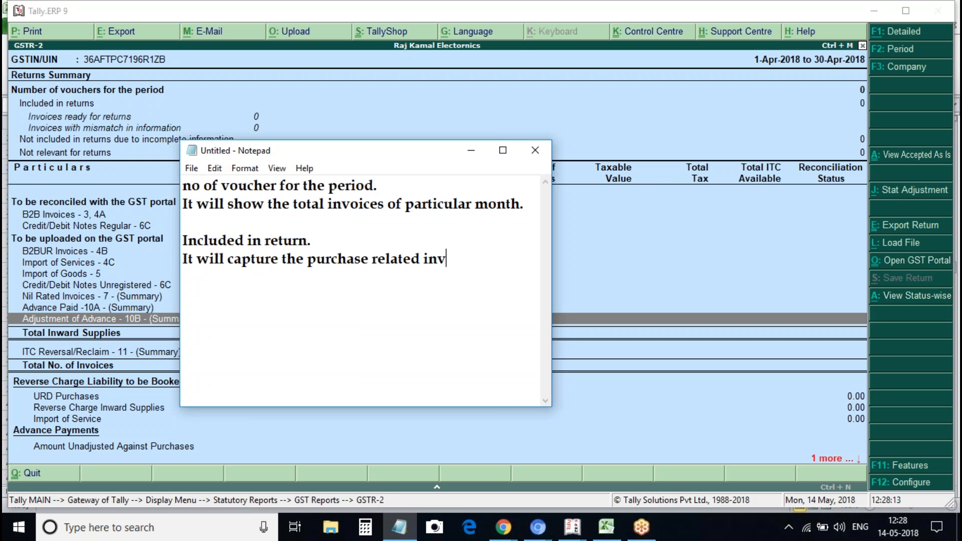
{"action": "type", "text": "oices. with"}
{"action": "key", "text": "BackSpace"}
{"action": "key", "text": "BackSpace"}
{"action": "key", "text": "BackSpace"}
{"action": "key", "text": "BackSpace"}
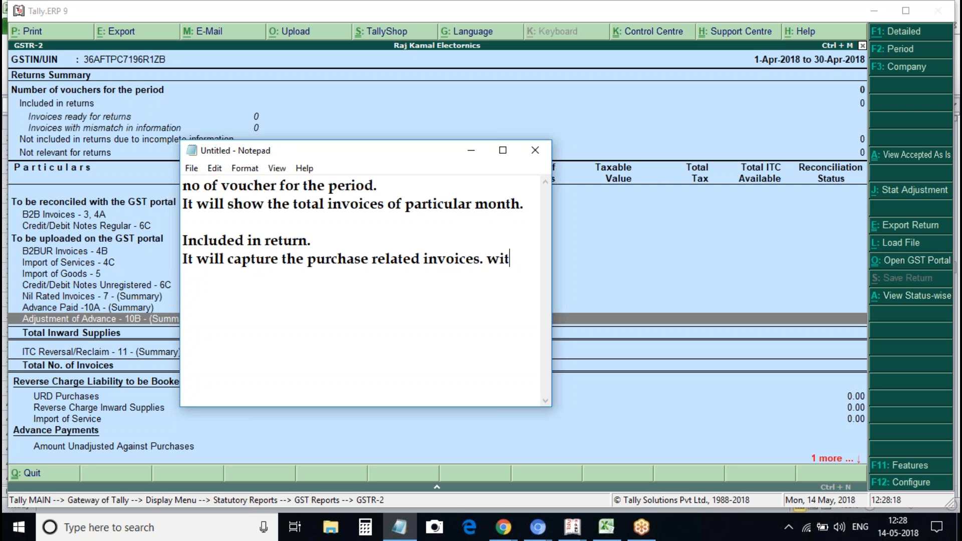
{"action": "key", "text": "BackSpace"}
{"action": "key", "text": "Return"}
{"action": "type", "text": "i. invoice read"}
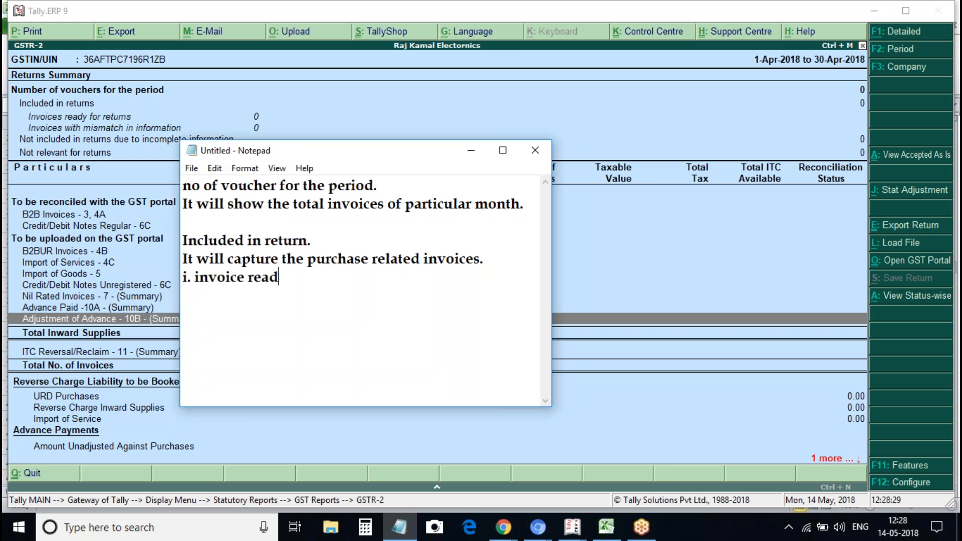
Continue point i as 'invoice ready for returns: That means it will'
{"action": "type", "text": "y for returns: It w"}
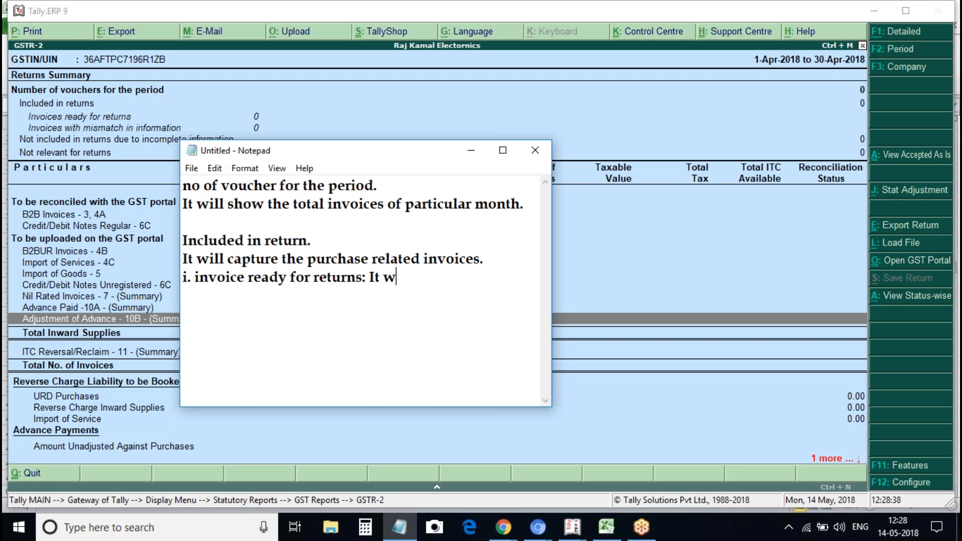
{"action": "key", "text": "BackSpace"}
{"action": "type", "text": "meaned"}
{"action": "key", "text": "BackSpace"}
{"action": "key", "text": "BackSpace"}
{"action": "type", "text": "s it wailll"}
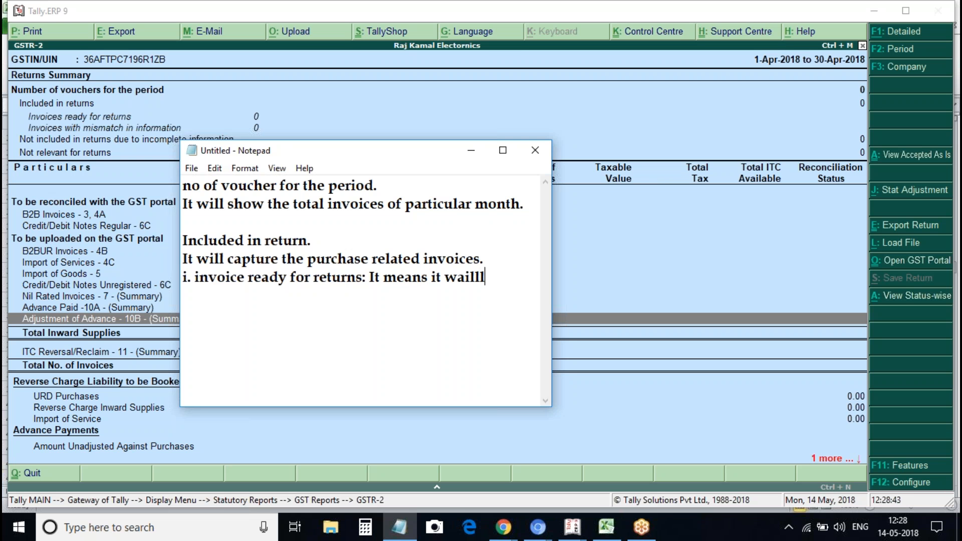
{"action": "left_click", "coordinate": [383, 279]}
{"action": "key", "text": "BackSpace"}
{"action": "key", "text": "BackSpace"}
{"action": "type", "text": "Tj"}
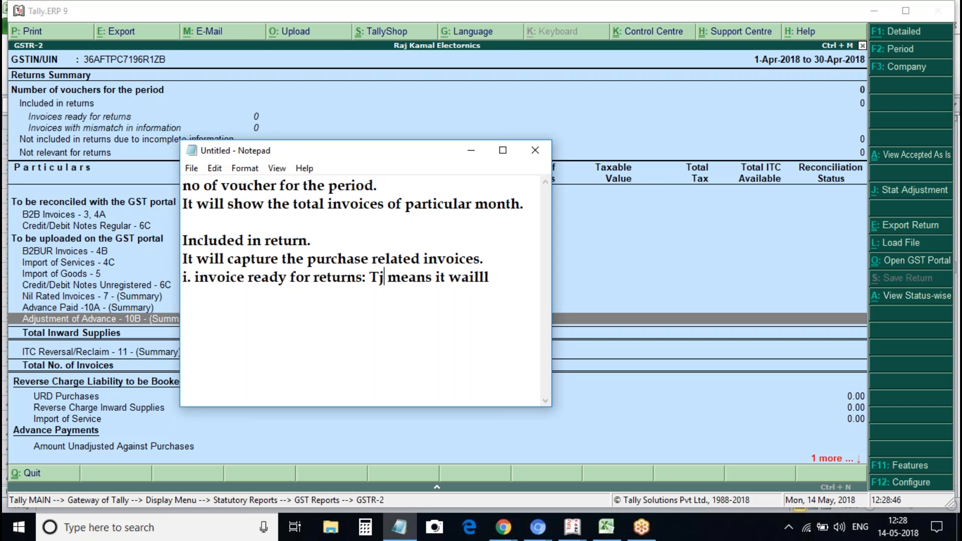
{"action": "key", "text": "Home"}
{"action": "type", "text": "j"}
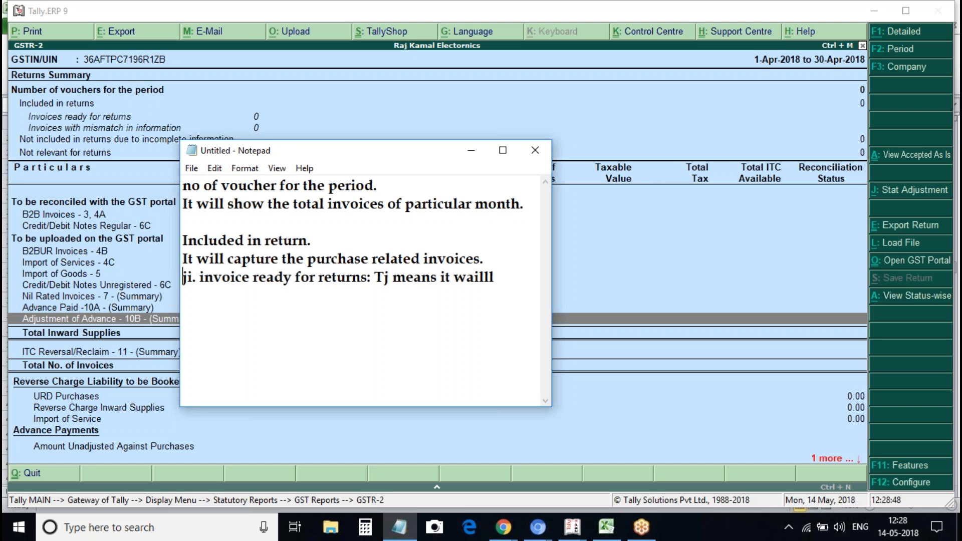
{"action": "key", "text": "BackSpace"}
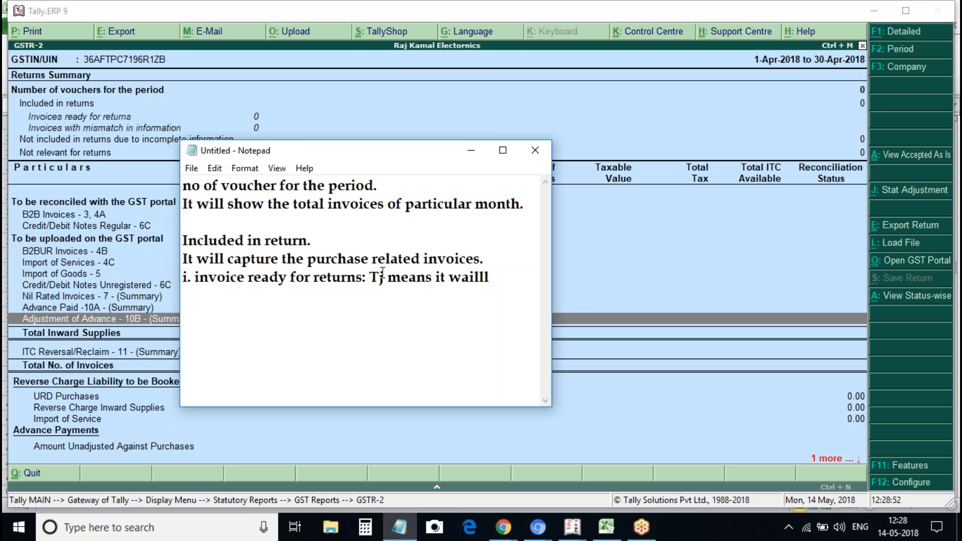
{"action": "key", "text": "Delete"}
{"action": "type", "text": "hat"}
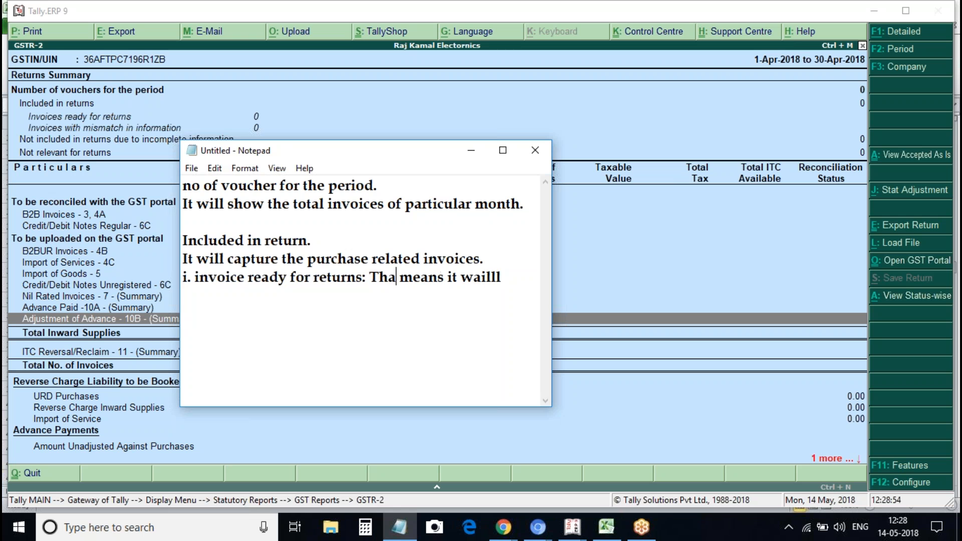
{"action": "left_click", "coordinate": [485, 279]}
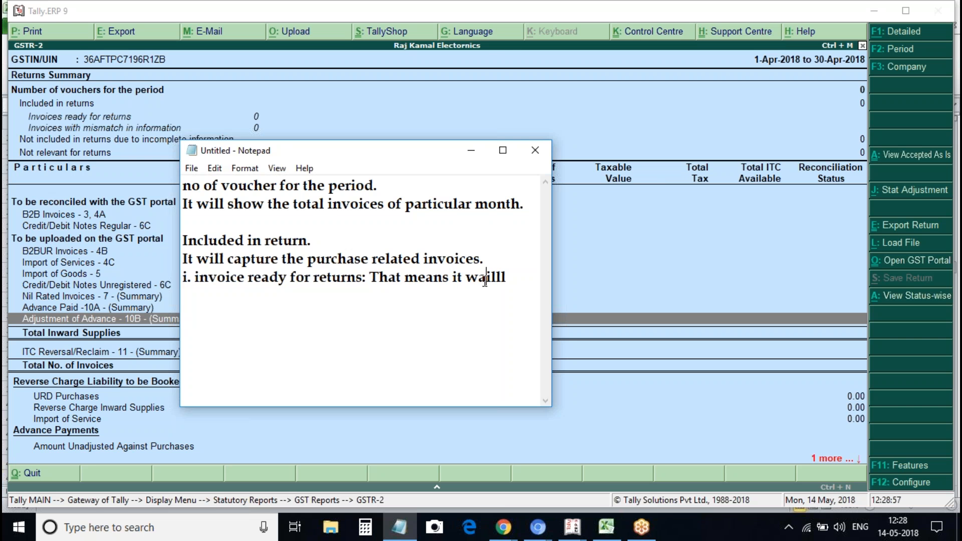
{"action": "key", "text": "BackSpace"}
{"action": "key", "text": "Delete"}
{"action": "key", "text": "End"}
Finish with 'capture the invoice with correct information.' and add 'ii. invoices with mismatch in information.'
{"action": "type", "text": "capt"}
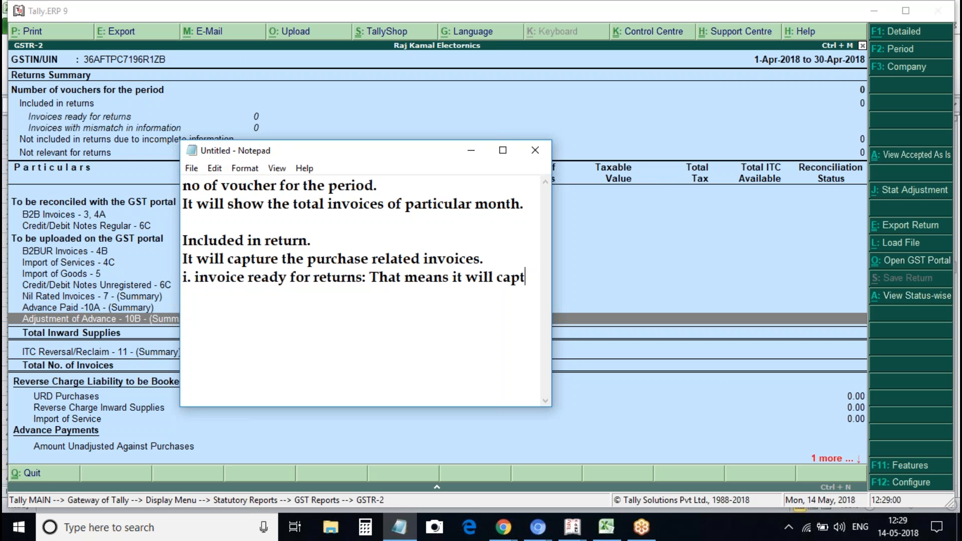
{"action": "type", "text": "ure the inv"}
{"action": "type", "text": "oice with co"}
{"action": "type", "text": "rrect "}
{"action": "type", "text": "inormat"}
{"action": "key", "text": "BackSpace"}
{"action": "key", "text": "BackSpace"}
{"action": "key", "text": "BackSpace"}
{"action": "key", "text": "BackSpace"}
{"action": "key", "text": "BackSpace"}
{"action": "type", "text": "foram"}
{"action": "key", "text": "BackSpace"}
{"action": "key", "text": "BackSpace"}
{"action": "key", "text": "BackSpace"}
{"action": "type", "text": "mation"}
{"action": "key", "text": "BackSpace"}
{"action": "key", "text": "BackSpace"}
{"action": "type", "text": "ion."}
{"action": "key", "text": "Return"}
{"action": "type", "text": "ii. invoices with mismatch in information."}
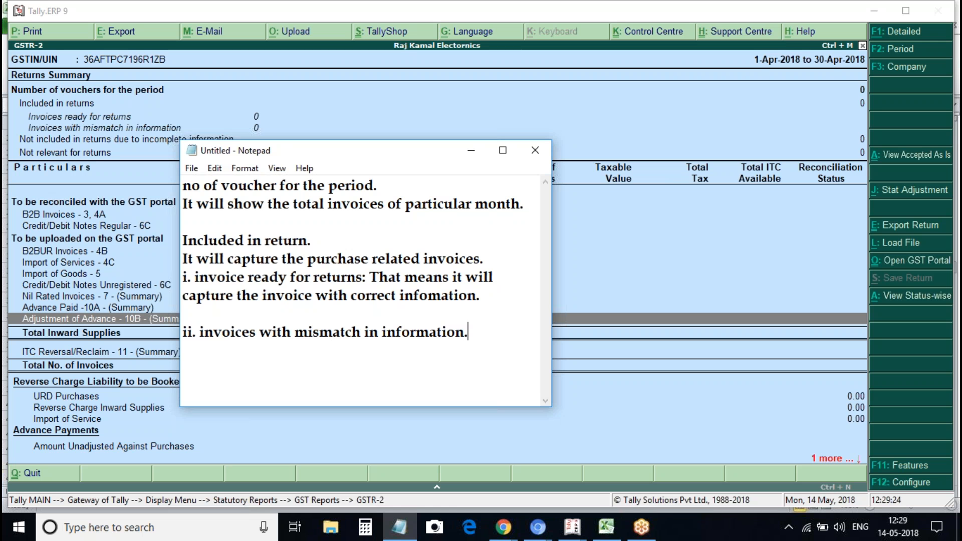
Under point ii, write 'It is also a purchase invoice with incomplete information.'
{"action": "key", "text": "Return"}
{"action": "type", "text": "It is"}
{"action": "key", "text": "BackSpace"}
{"action": "type", "text": "s also a purchase invoice "}
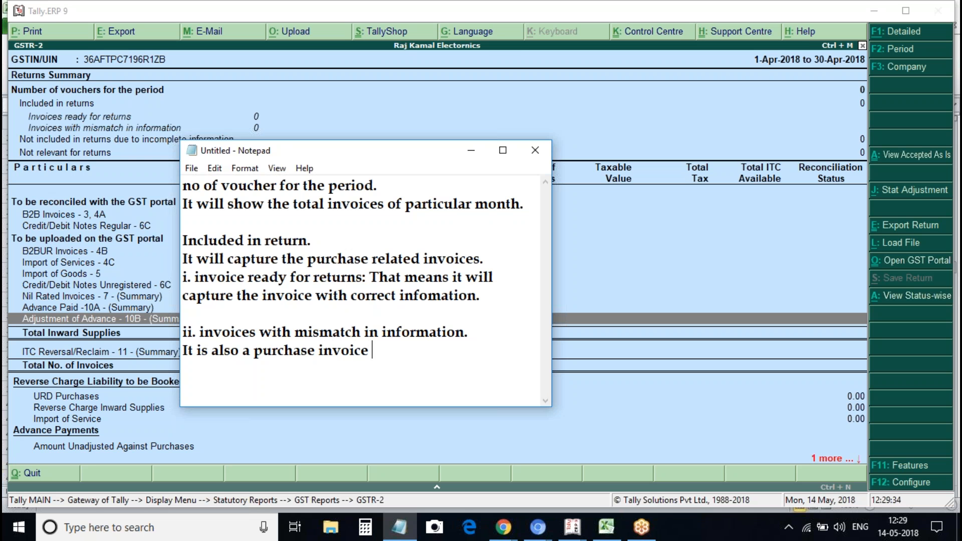
{"action": "type", "text": "with incuoi"}
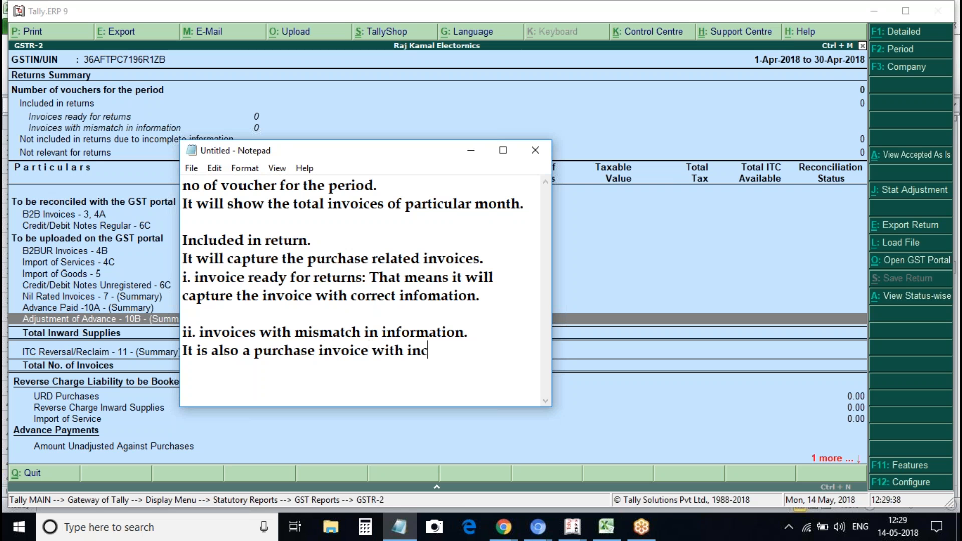
{"action": "key", "text": "BackSpace"}
{"action": "key", "text": "BackSpace"}
{"action": "key", "text": "BackSpace"}
{"action": "type", "text": "omo"}
{"action": "key", "text": "BackSpace"}
{"action": "type", "text": "p"}
{"action": "type", "text": "ltetr"}
{"action": "key", "text": "BackSpace"}
{"action": "key", "text": "BackSpace"}
{"action": "key", "text": "BackSpace"}
{"action": "key", "text": "BackSpace"}
{"action": "key", "text": "BackSpace"}
{"action": "type", "text": "lete inv"}
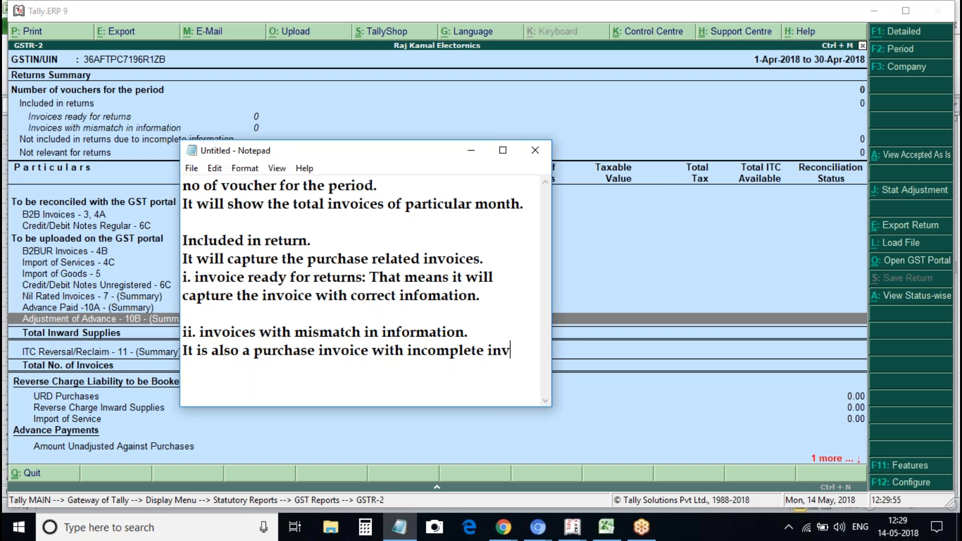
{"action": "key", "text": "BackSpace"}
{"action": "type", "text": "formation."}
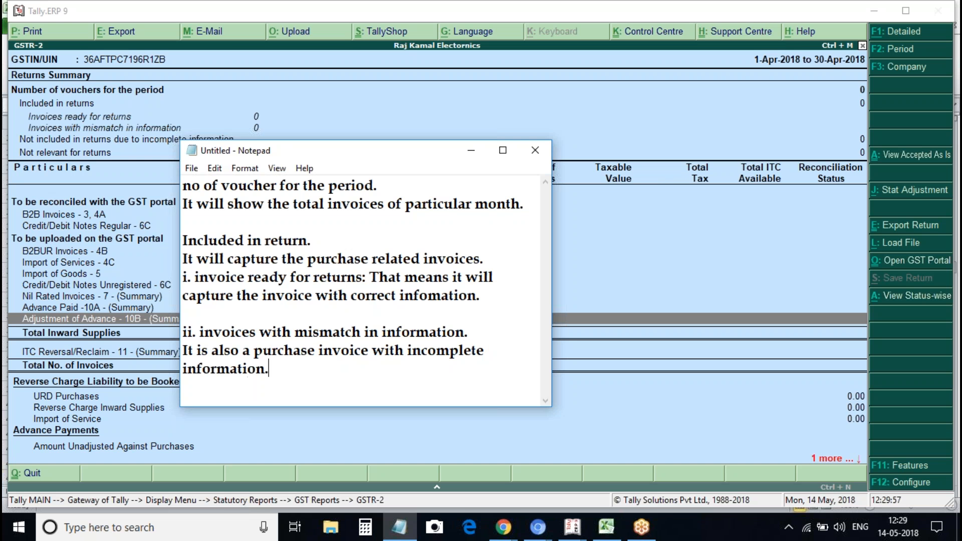
{"action": "key", "text": "Return"}
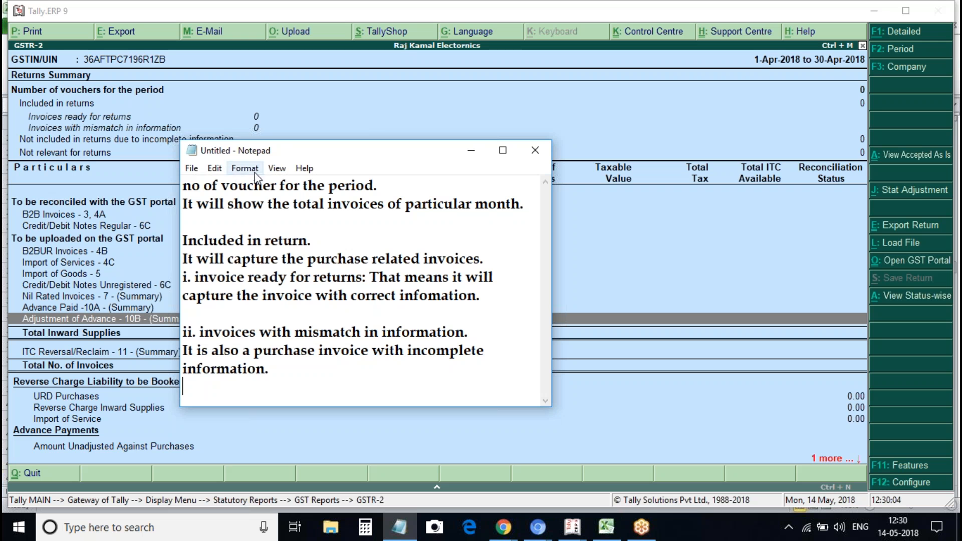
Change 'correct' to 'complete' in the ready-for-returns explanation of point i
{"action": "left_click", "coordinate": [212, 251]}
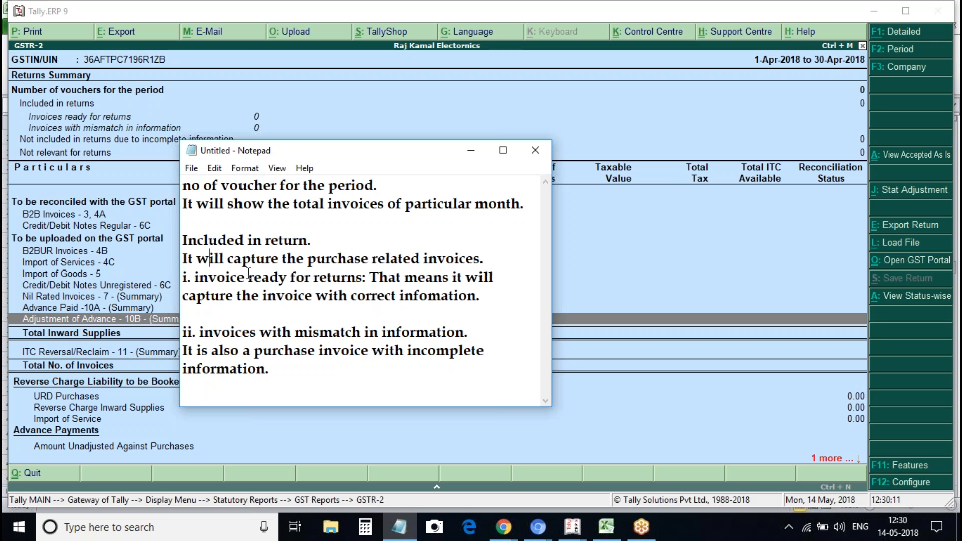
{"action": "left_click", "coordinate": [396, 294]}
{"action": "key", "text": "BackSpace"}
{"action": "key", "text": "BackSpace"}
{"action": "key", "text": "BackSpace"}
{"action": "key", "text": "BackSpace"}
{"action": "key", "text": "BackSpace"}
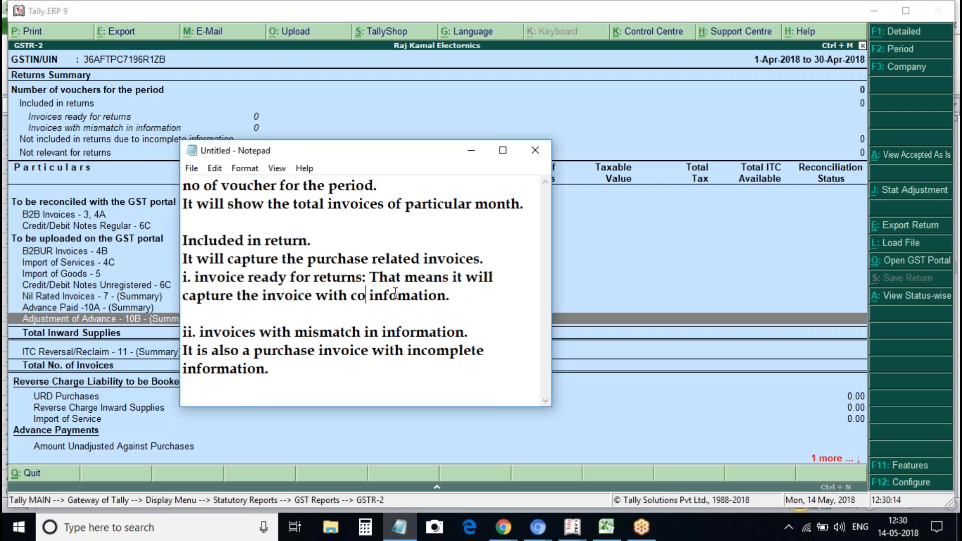
{"action": "type", "text": "mplet"}
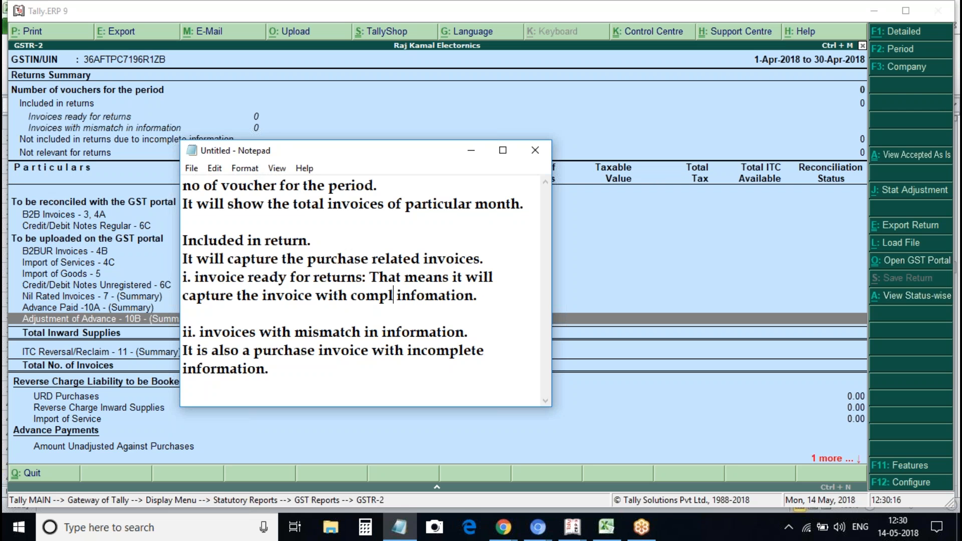
{"action": "type", "text": "e"}
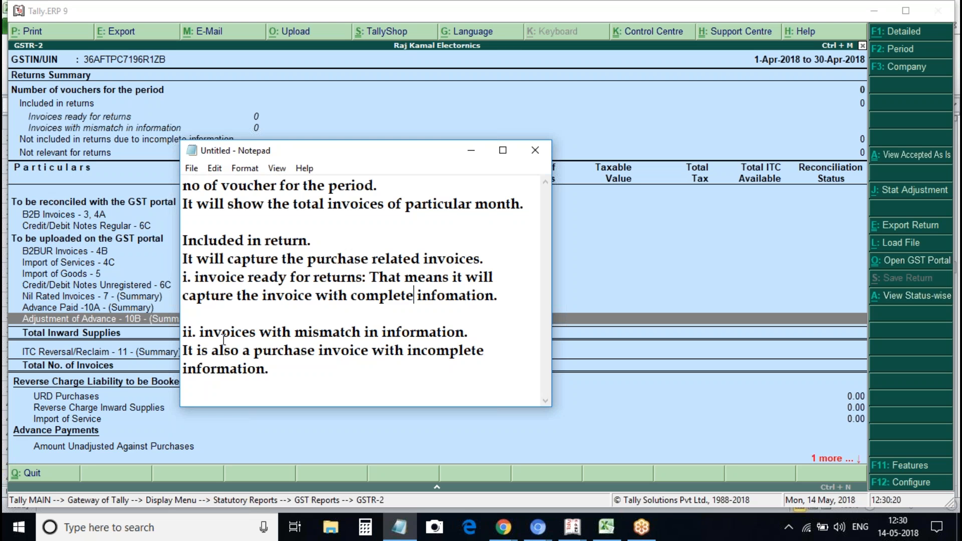
{"action": "left_click", "coordinate": [271, 371]}
Add a 'non relevant for return.' heading line in the Notepad notes
{"action": "key", "text": "Return"}
{"action": "key", "text": "Return"}
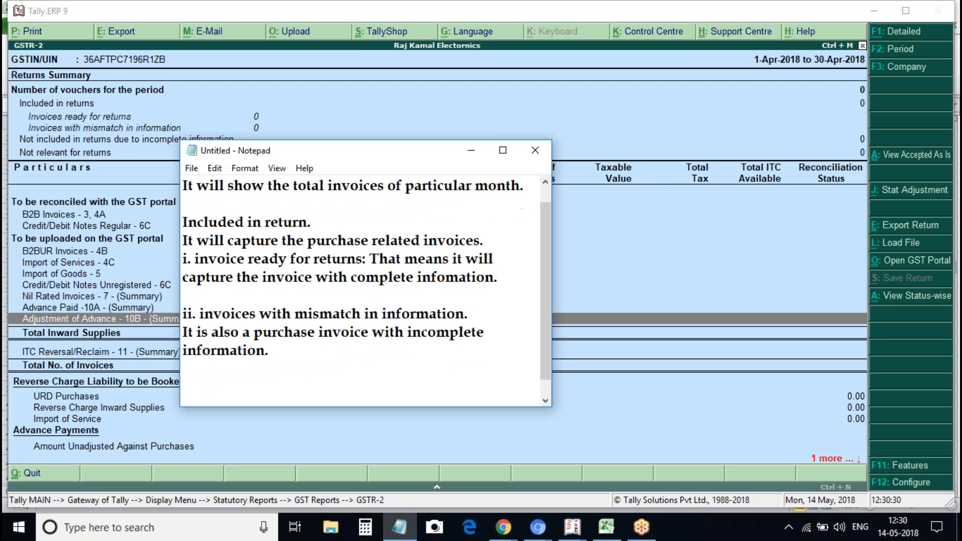
{"action": "type", "text": "non relevant for t"}
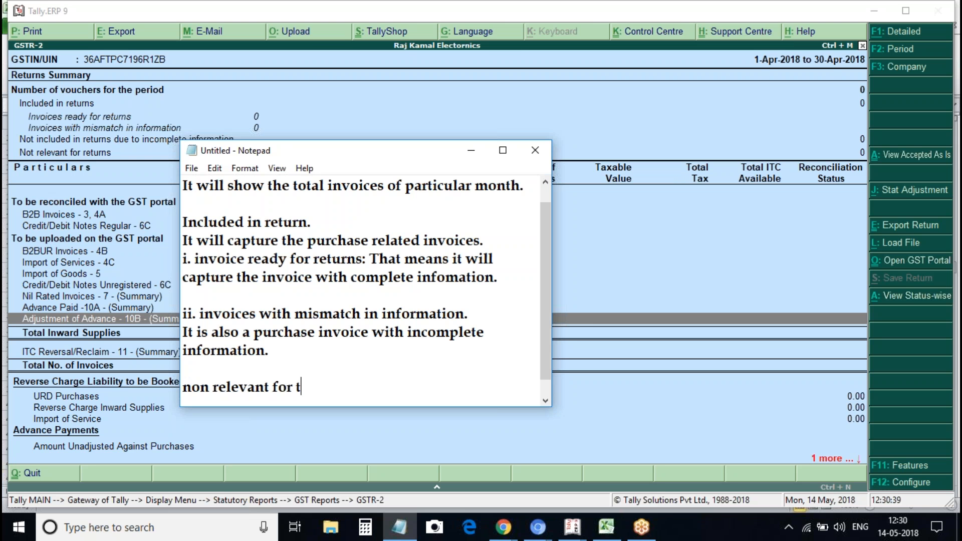
{"action": "key", "text": "BackSpace"}
{"action": "type", "text": "return."}
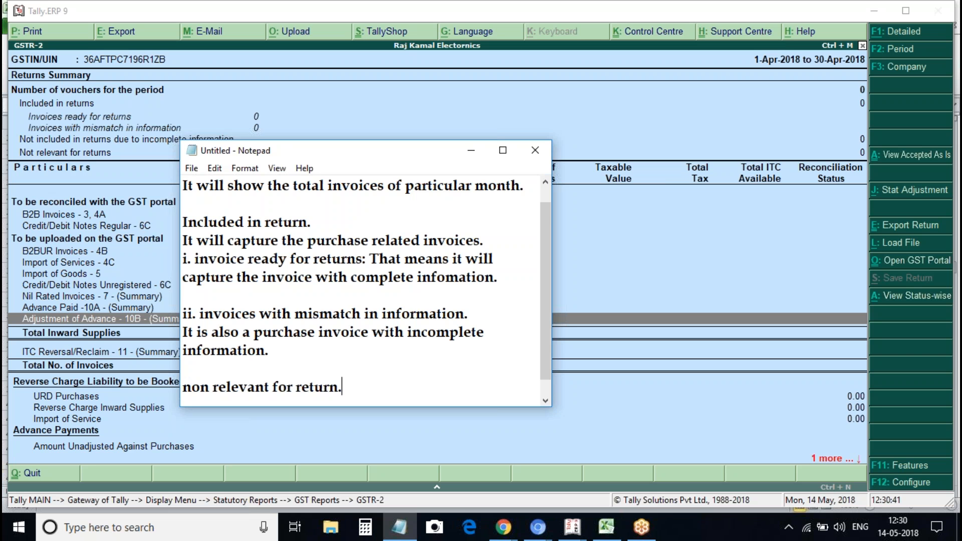
{"action": "key", "text": "Return"}
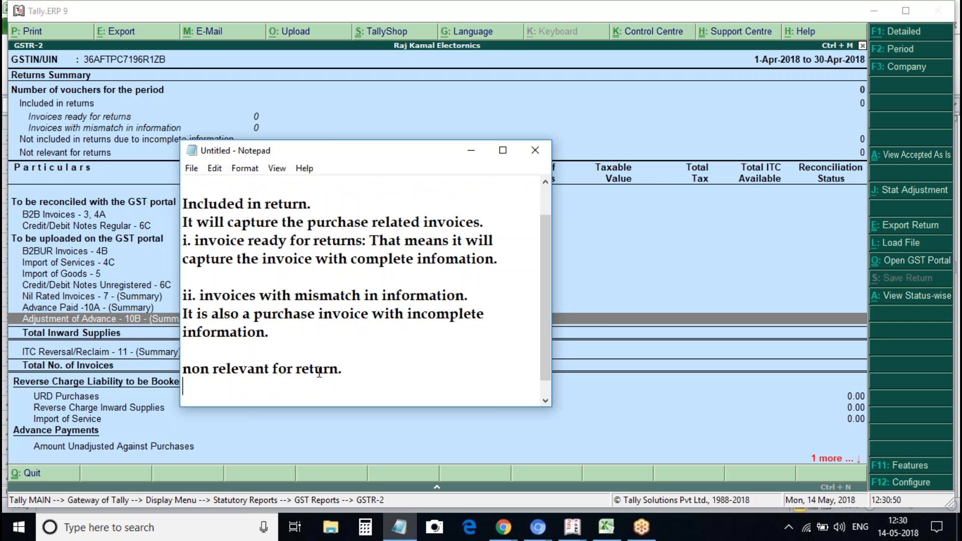
Extend it with ': All the invoice except purchase it will fall in not relevant for returns.' and correct 'non' to 'not'
{"action": "left_click", "coordinate": [324, 371]}
{"action": "left_click", "coordinate": [345, 370]}
{"action": "key", "text": "BackSpace"}
{"action": "type", "text": ": All he"}
{"action": "key", "text": "BackSpace"}
{"action": "key", "text": "BackSpace"}
{"action": "type", "text": "the invoice"}
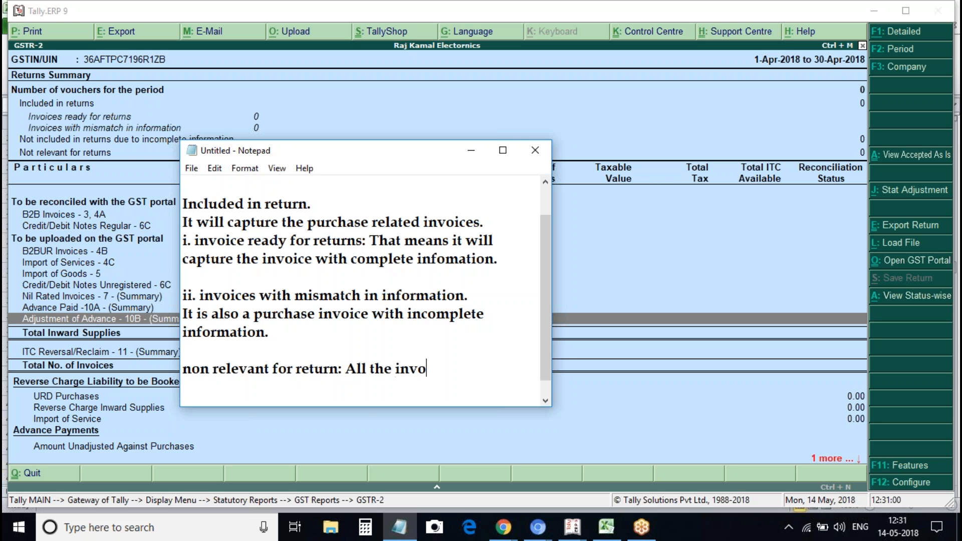
{"action": "key", "text": "BackSpace"}
{"action": "key", "text": "BackSpace"}
{"action": "type", "text": "efce"}
{"action": "key", "text": "BackSpace"}
{"action": "key", "text": "BackSpace"}
{"action": "key", "text": "BackSpace"}
{"action": "key", "text": "BackSpace"}
{"action": "type", "text": "except "}
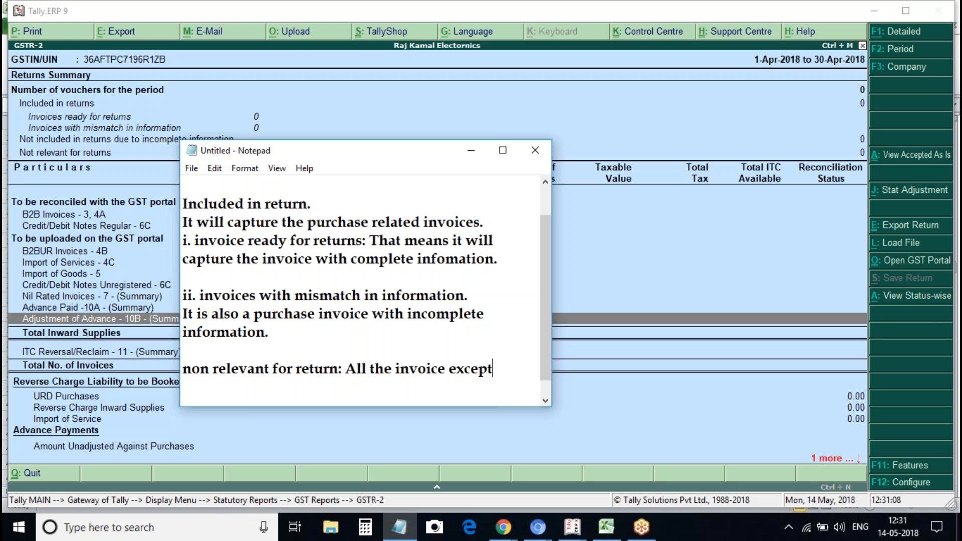
{"action": "type", "text": "purchase f"}
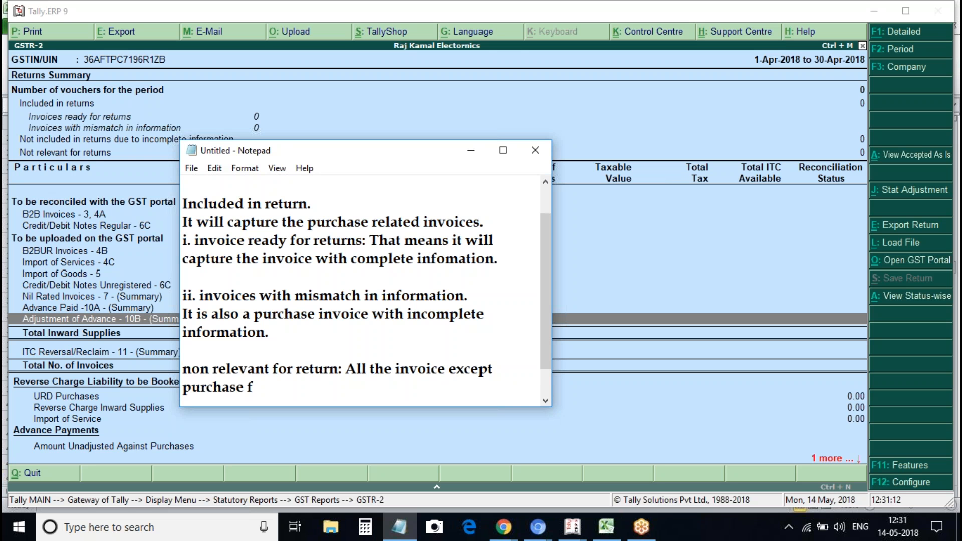
{"action": "key", "text": "BackSpace"}
{"action": "type", "text": "it will fall in"}
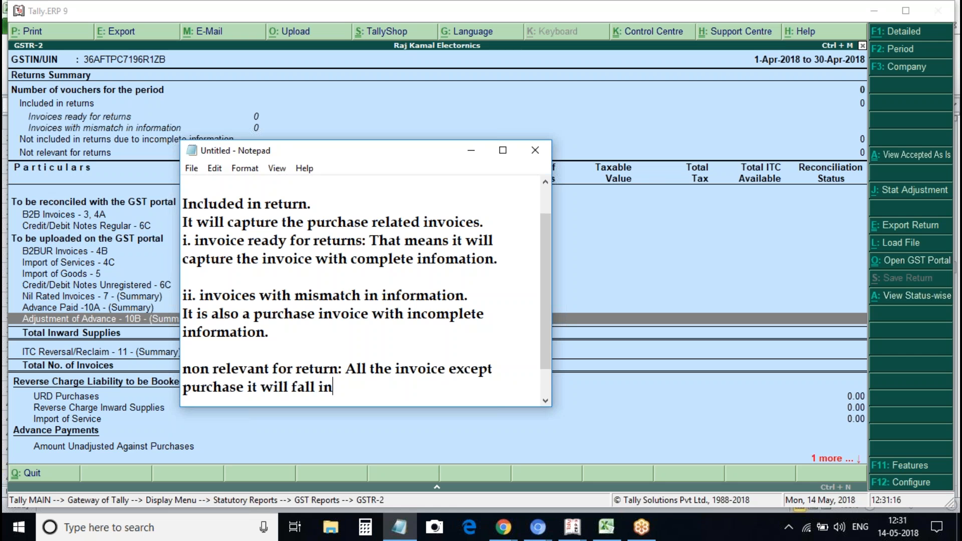
{"action": "type", "text": " not relevan"}
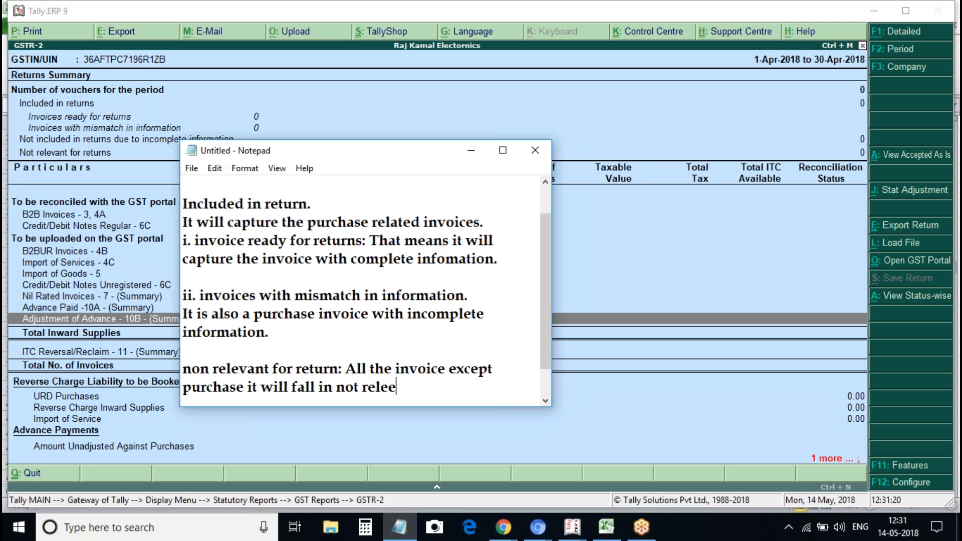
{"action": "type", "text": "t for returns."}
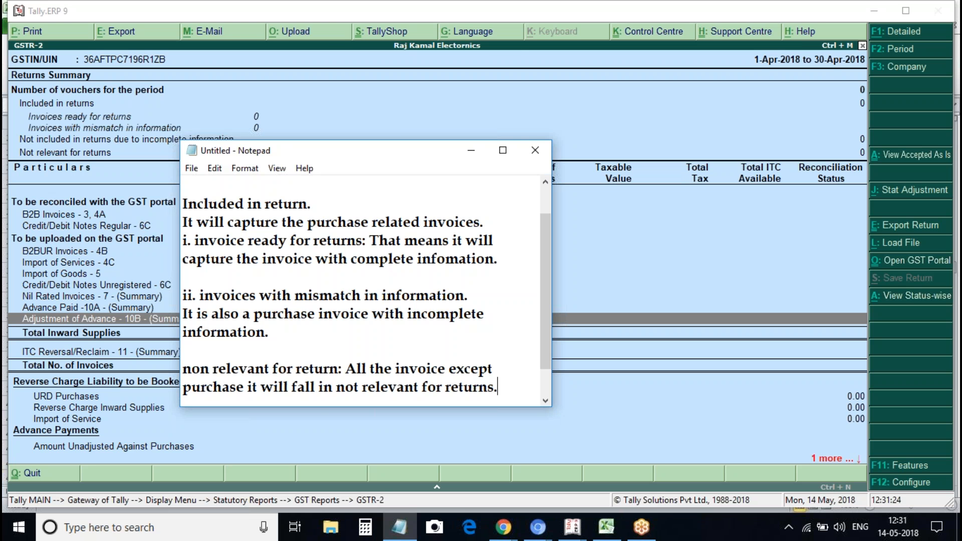
{"action": "left_click", "coordinate": [212, 370]}
{"action": "key", "text": "BackSpace"}
{"action": "type", "text": "t"}
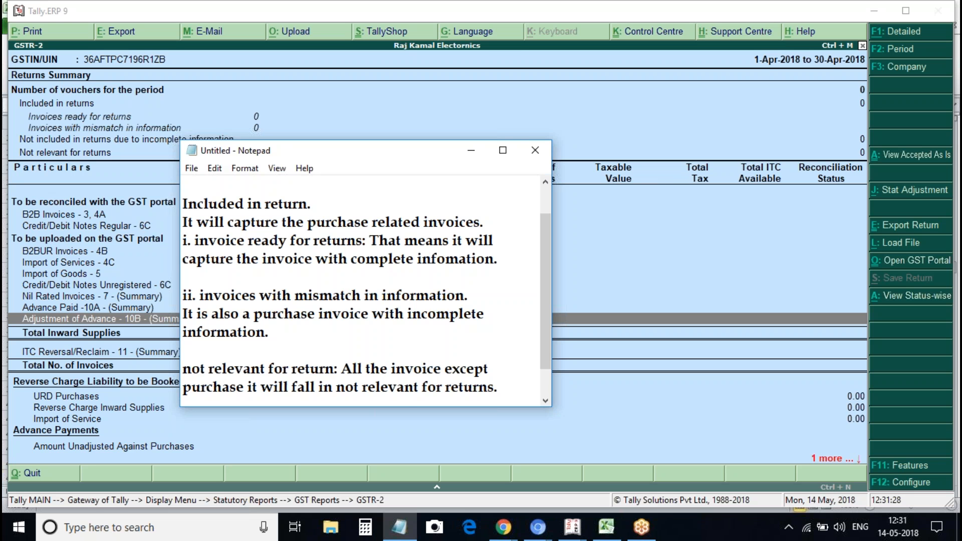
Widen the Notepad window and move it to the upper right over the Tally GSTR-2 report
{"action": "left_click", "coordinate": [517, 384]}
{"action": "left_click", "coordinate": [505, 143]}
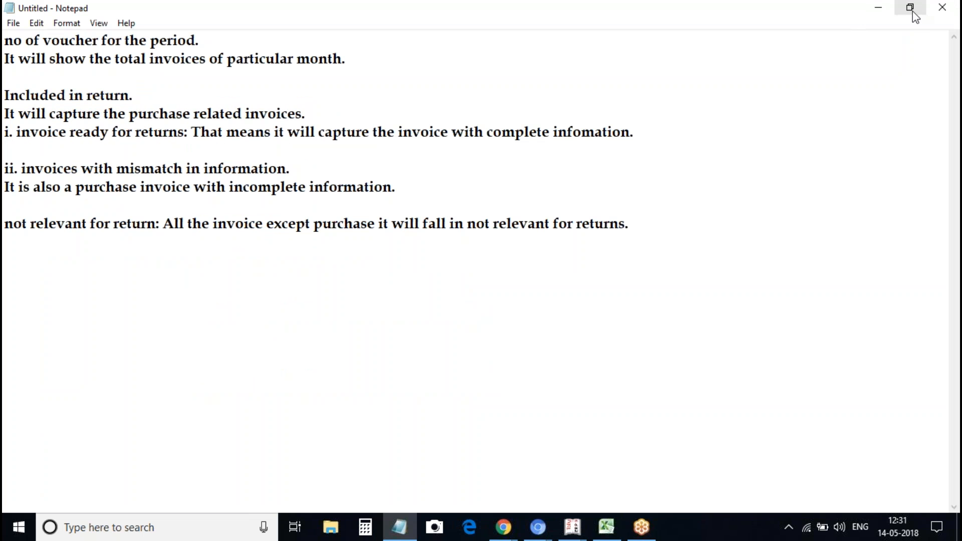
{"action": "left_click", "coordinate": [914, 14]}
{"action": "left_click_drag", "start_coordinate": [543, 232], "coordinate": [818, 360]}
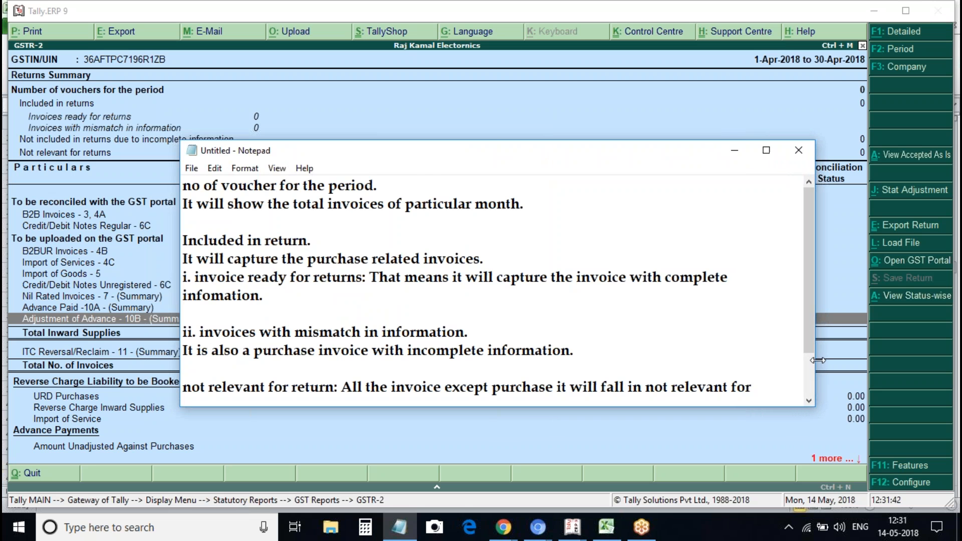
{"action": "left_click_drag", "start_coordinate": [806, 239], "coordinate": [835, 256]}
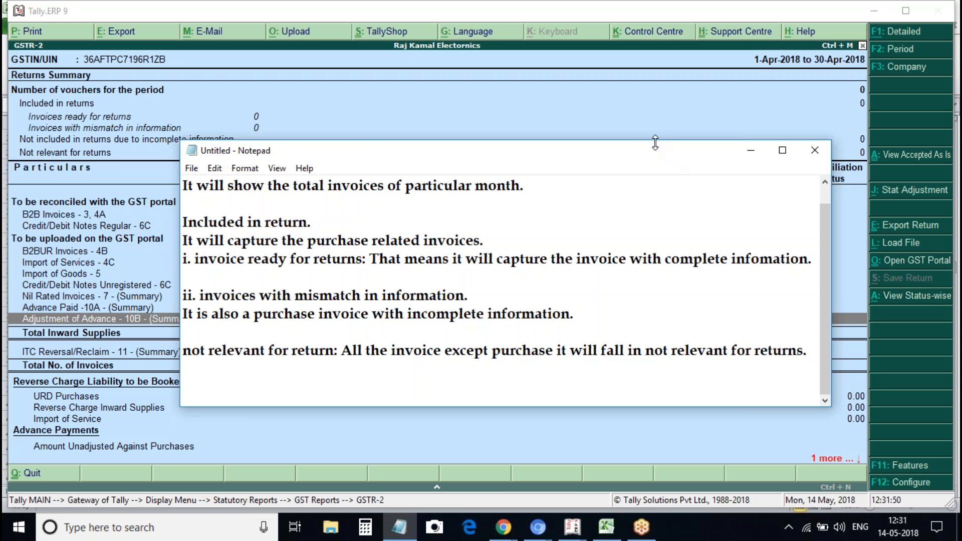
{"action": "left_click_drag", "start_coordinate": [658, 154], "coordinate": [782, 50]}
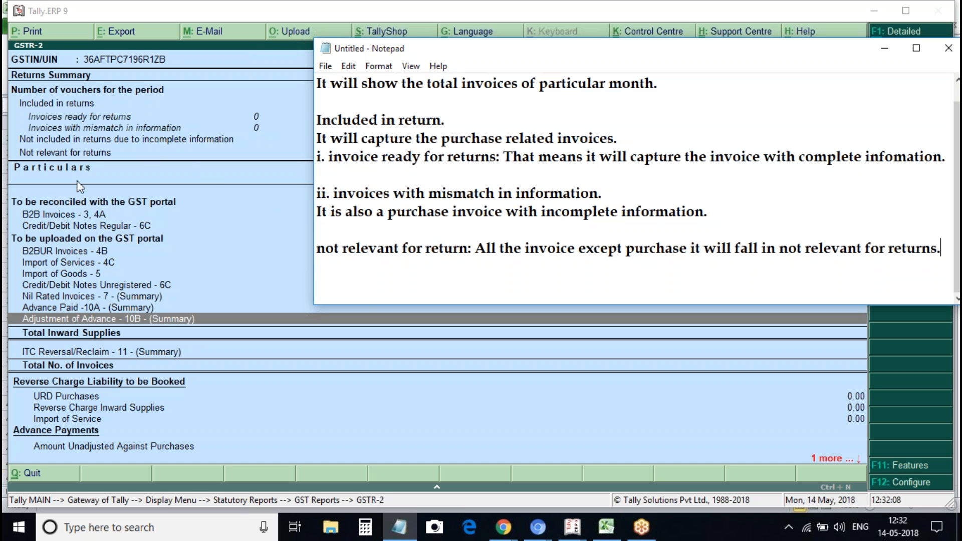
{"action": "left_click", "coordinate": [46, 215]}
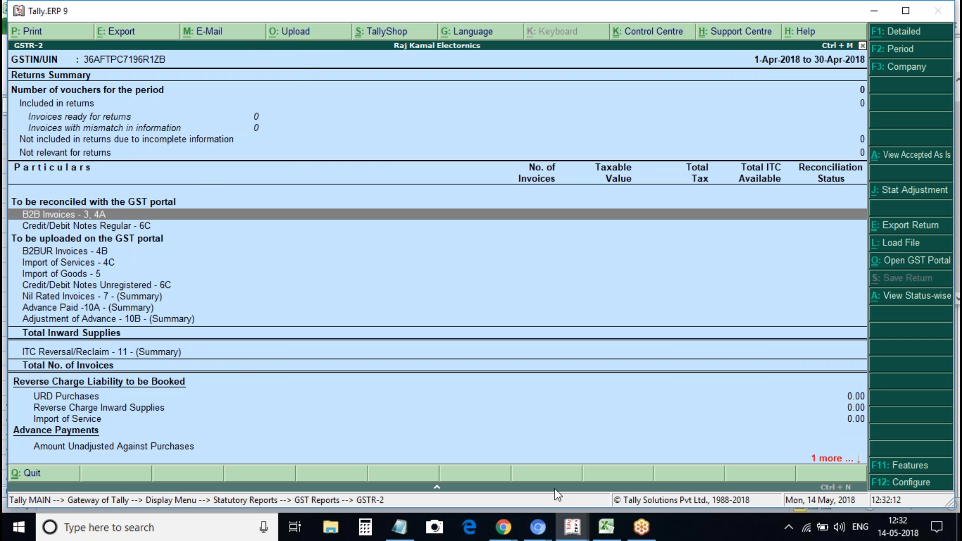
{"action": "left_click", "coordinate": [407, 529]}
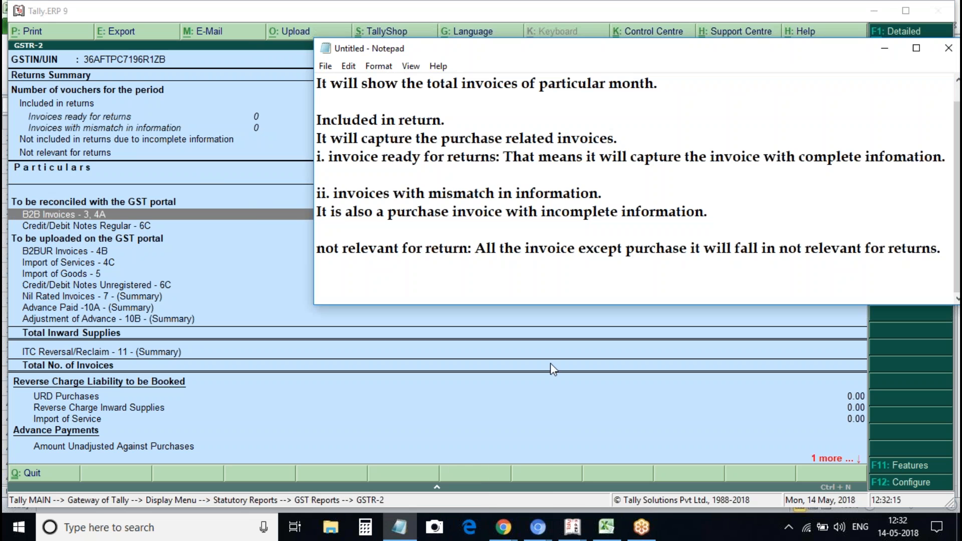
Add the note 'B2B invoice Registered business.' below the existing notes
{"action": "left_click", "coordinate": [613, 281]}
{"action": "key", "text": "Return"}
{"action": "key", "text": "Return"}
{"action": "key", "text": "Return"}
{"action": "type", "text": "B"}
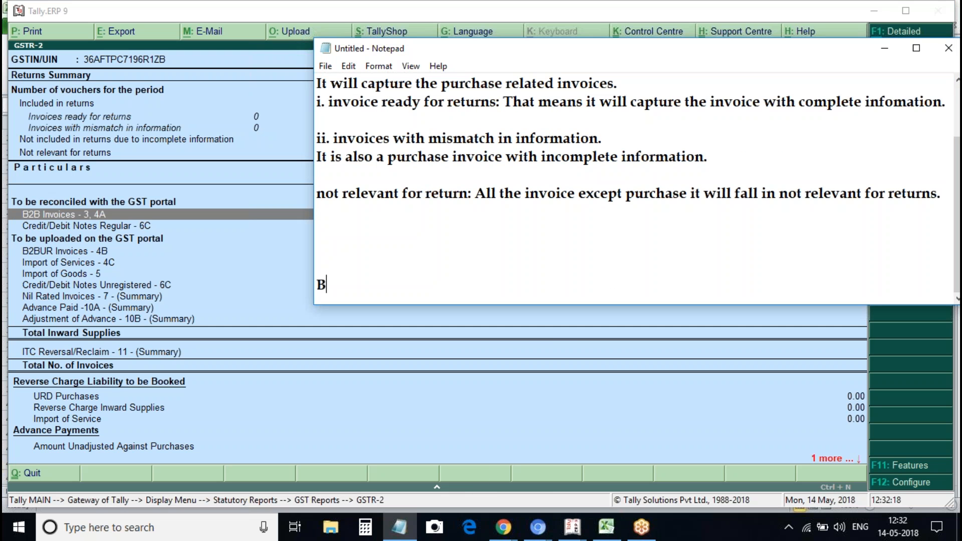
{"action": "type", "text": "-b "}
{"action": "type", "text": "in"}
{"action": "key", "text": "BackSpace"}
{"action": "key", "text": "BackSpace"}
{"action": "key", "text": "BackSpace"}
{"action": "key", "text": "BackSpace"}
{"action": "key", "text": "BackSpace"}
{"action": "type", "text": "B"}
{"action": "key", "text": "BackSpace"}
{"action": "type", "text": "2B invoice "}
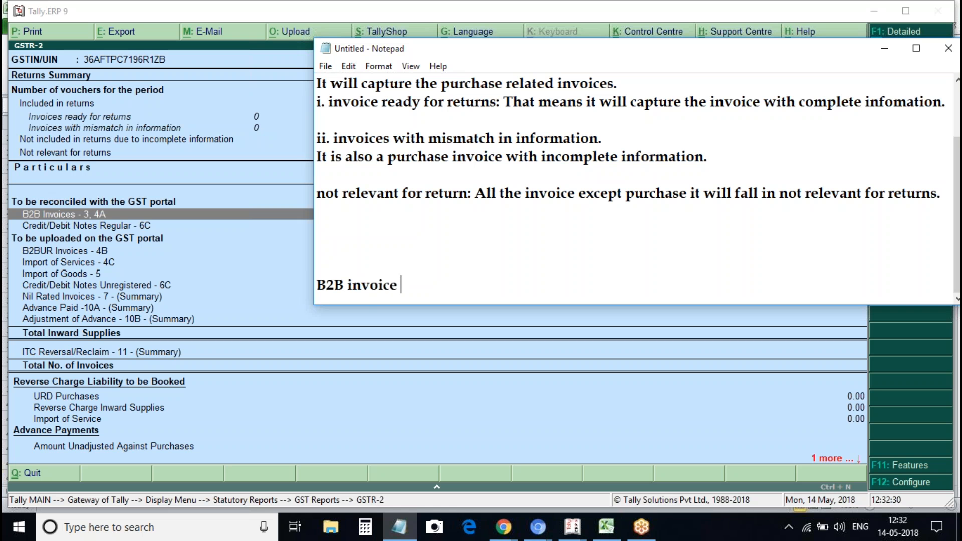
{"action": "type", "text": "Registered"}
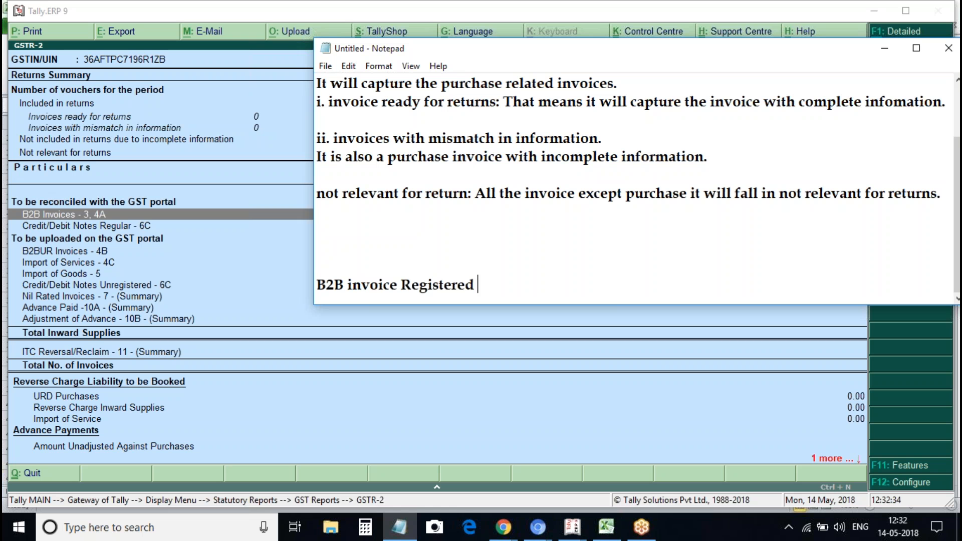
{"action": "type", "text": " bu"}
{"action": "key", "text": "BackSpace"}
{"action": "key", "text": "BackSpace"}
{"action": "type", "text": "business."}
Add the note 'Credit/debit note from Registered business.' on a new line
{"action": "key", "text": "Return"}
{"action": "key", "text": "Return"}
{"action": "type", "text": "Cre"}
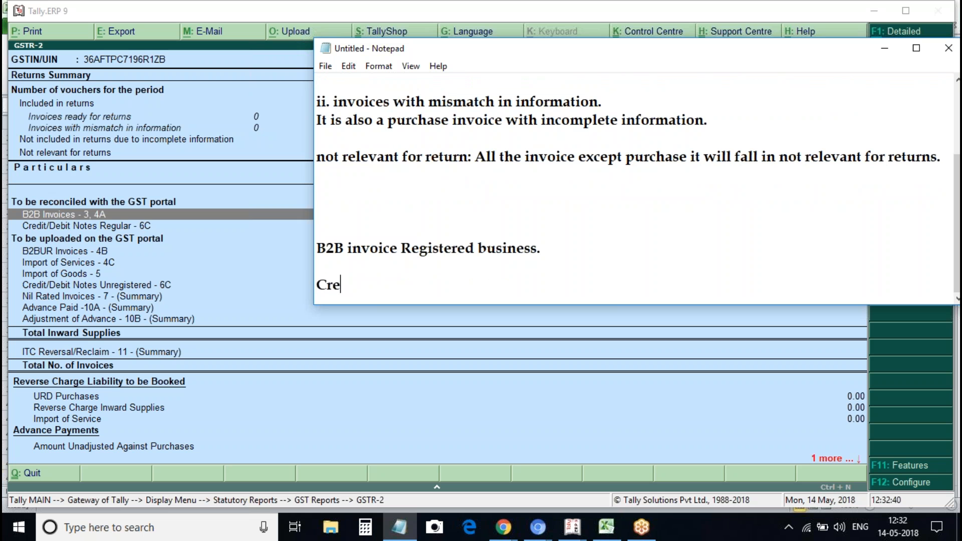
{"action": "type", "text": "dit/debit note from R"}
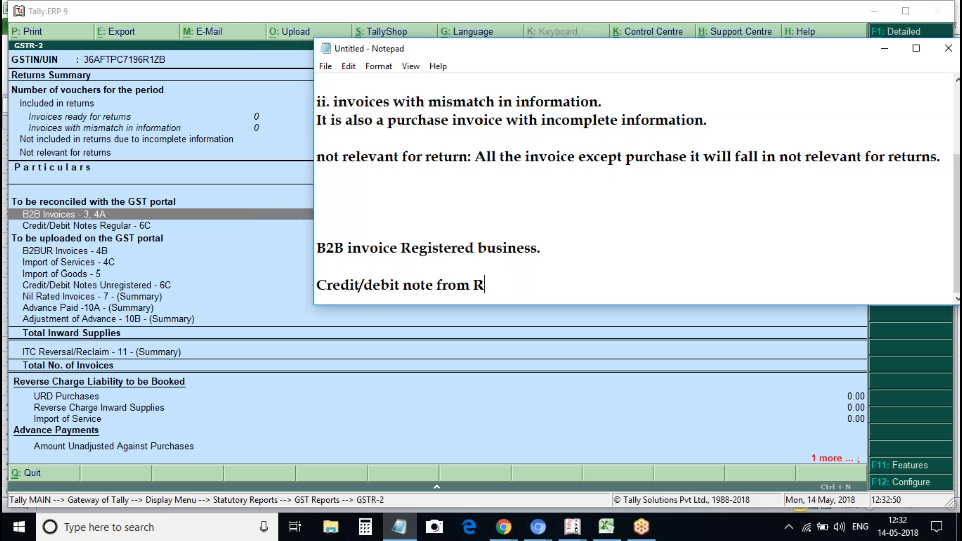
{"action": "type", "text": "E"}
{"action": "key", "text": "BackSpace"}
{"action": "type", "text": "egistered "}
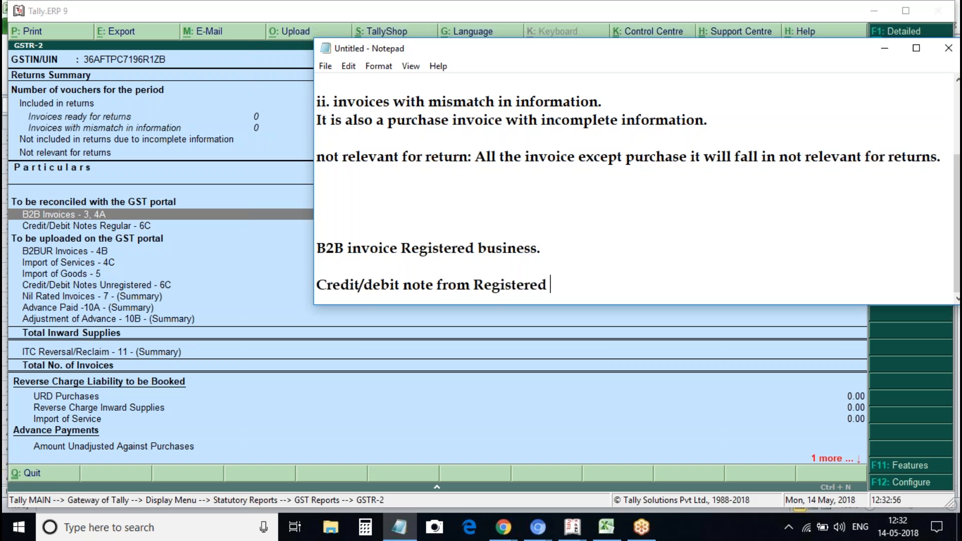
{"action": "type", "text": "business."}
Add the note 'B2bur invoice. Unregistered business.' on the next line
{"action": "key", "text": "Return"}
{"action": "key", "text": "Return"}
{"action": "type", "text": "Bur"}
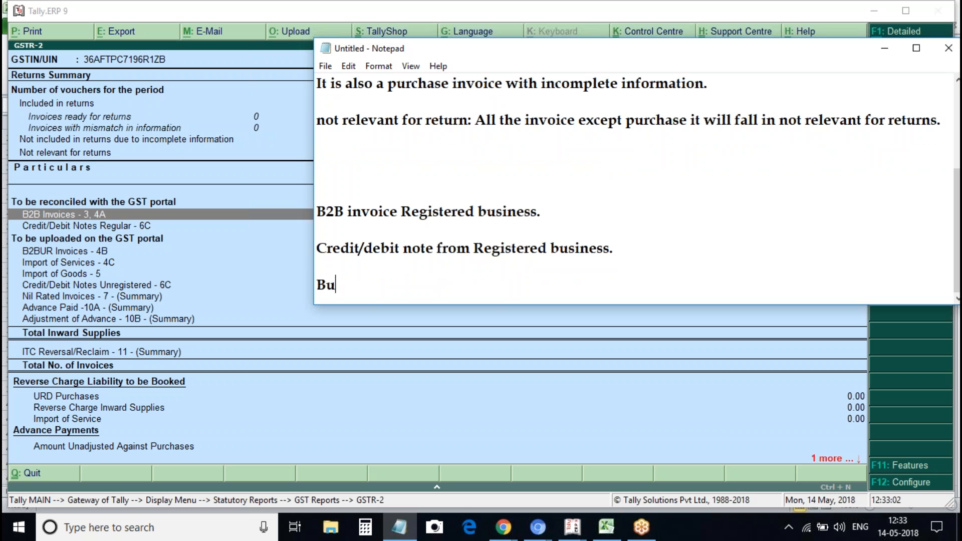
{"action": "key", "text": "BackSpace"}
{"action": "type", "text": "@"}
{"action": "key", "text": "BackSpace"}
{"action": "type", "text": "2bur invoice."}
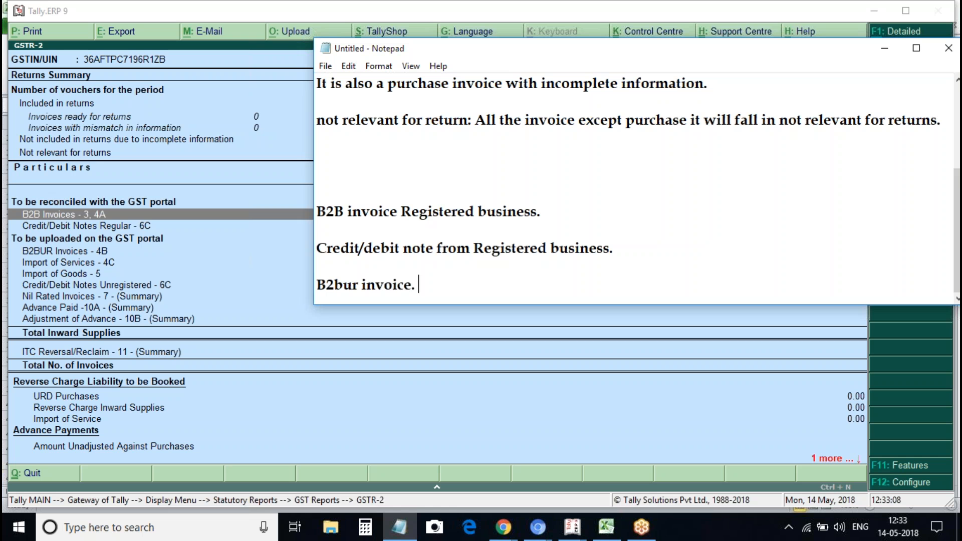
{"action": "type", "text": " Unregistered businesss."}
Add the note 'Import of services: When we buy services from out of india.'
{"action": "key", "text": "Return"}
{"action": "key", "text": "Return"}
{"action": "type", "text": "Import of services: Wen we buy "}
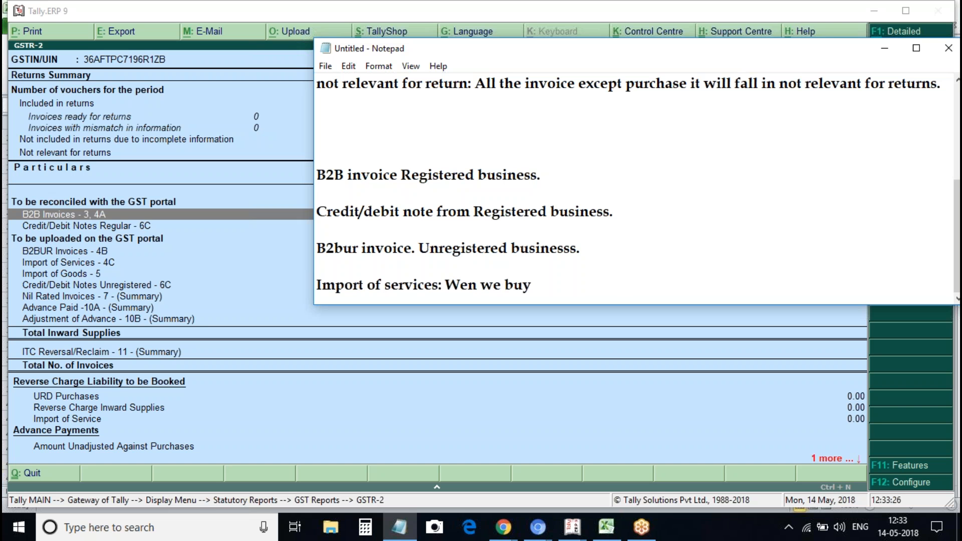
{"action": "type", "text": "services from out of india."}
Add the note 'import of Goods: When we buy goods from out of india.'
{"action": "key", "text": "Return"}
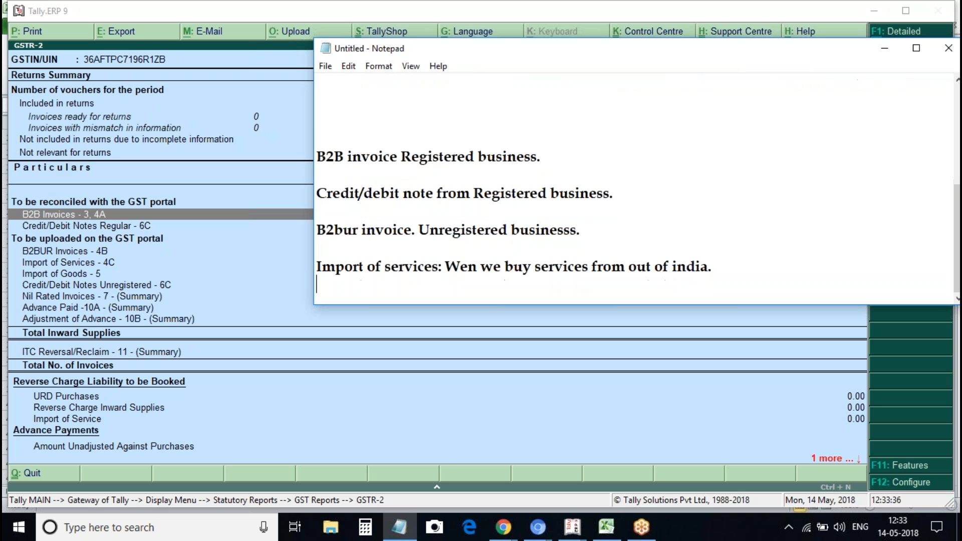
{"action": "type", "text": "import of Goods: Wen we buy good fom out  of india."}
Start a new note line 'credit/debitnotes unregistered party:' after a blank line
{"action": "key", "text": "Return"}
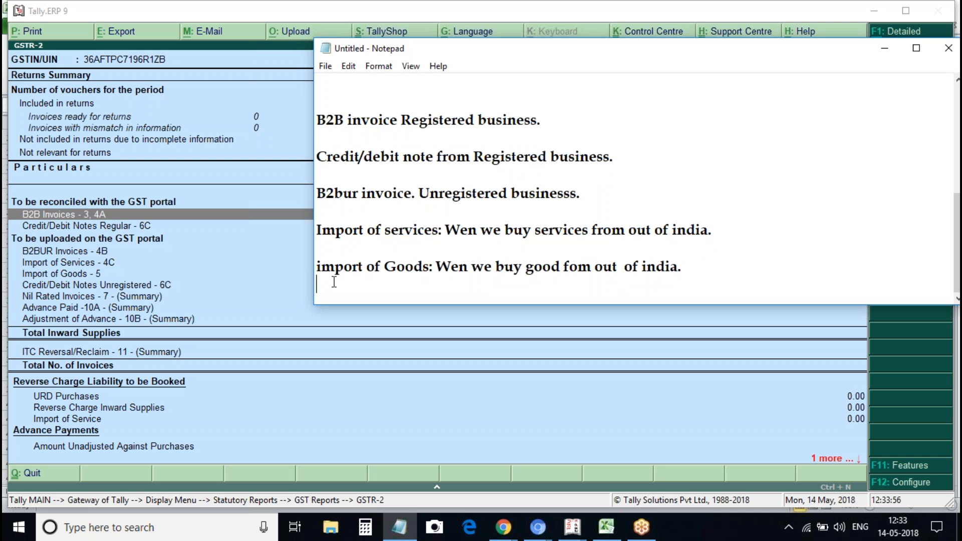
{"action": "key", "text": "Return"}
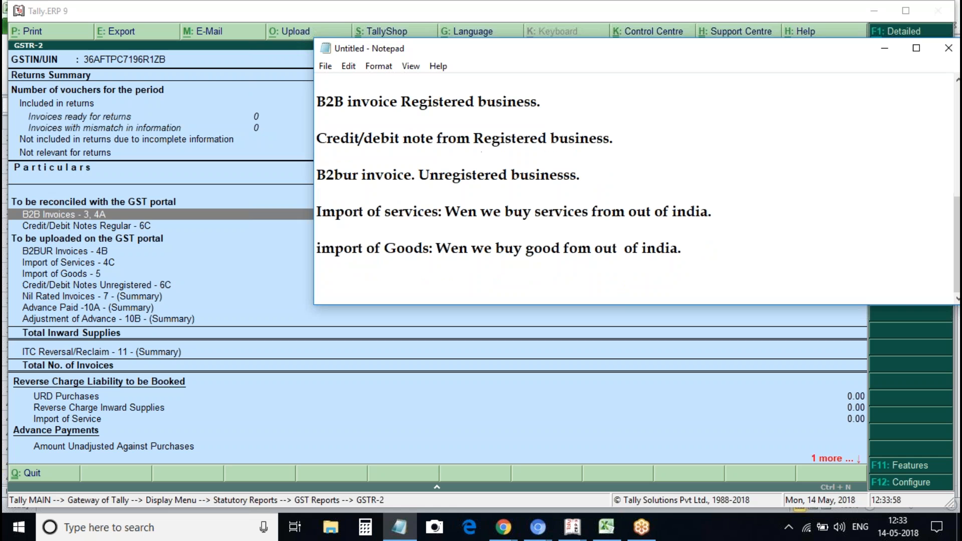
{"action": "type", "text": "credit/debitnotes unreger"}
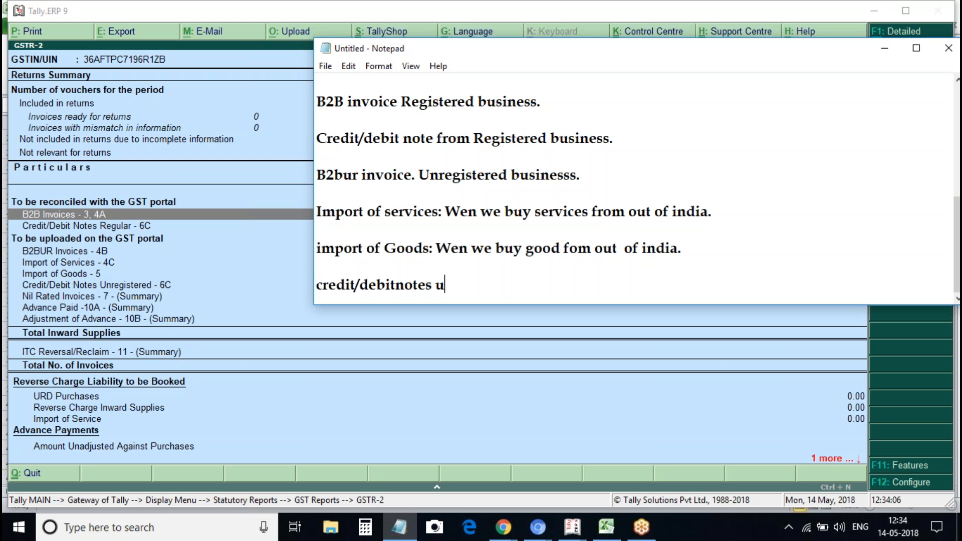
{"action": "key", "text": "BackSpace"}
{"action": "key", "text": "BackSpace"}
{"action": "type", "text": "istered party"}
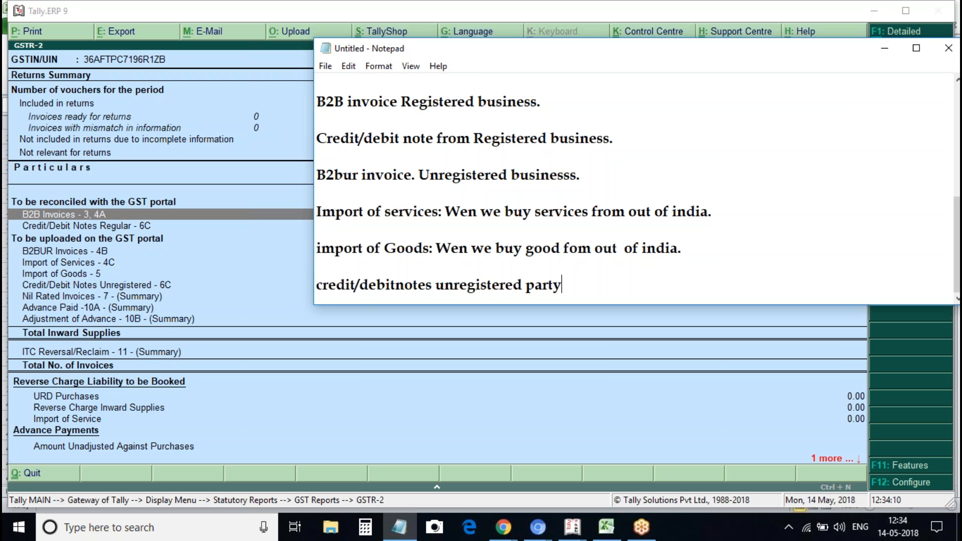
{"action": "type", "text": ":"}
Add the note 'nil rated.: if item is nil rated it will fall in nil rated invoies.'
{"action": "key", "text": "Return"}
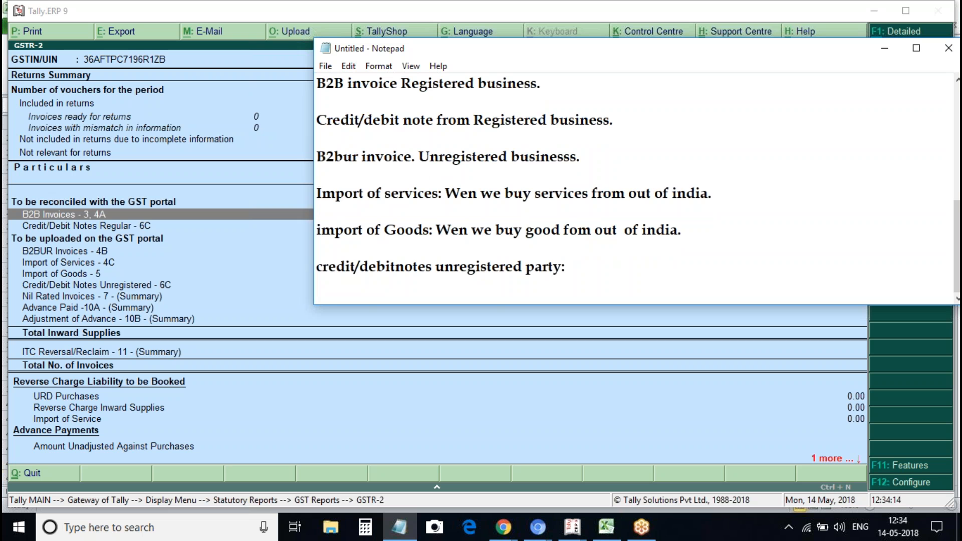
{"action": "key", "text": "Return"}
{"action": "type", "text": "nil rated"}
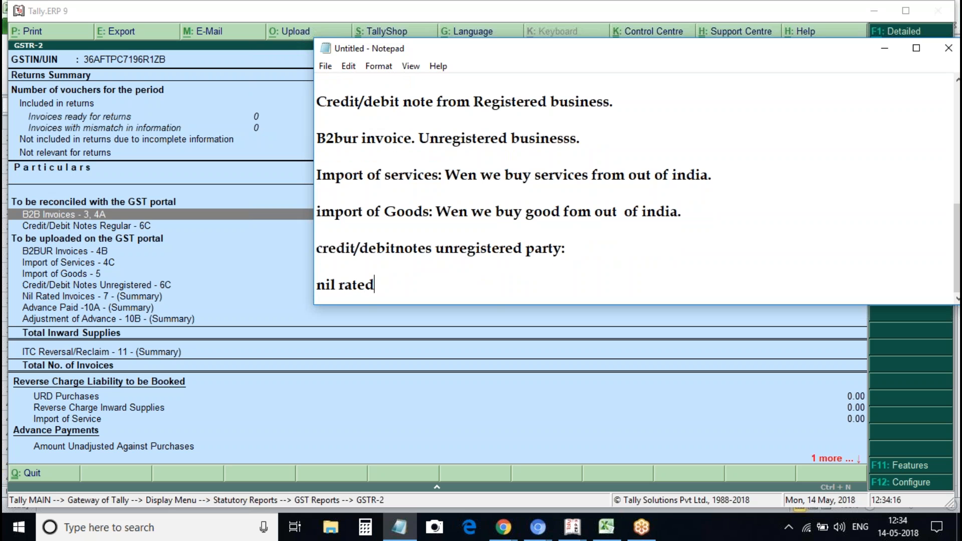
{"action": "type", "text": ".: if "}
{"action": "type", "text": "it"}
{"action": "type", "text": "is "}
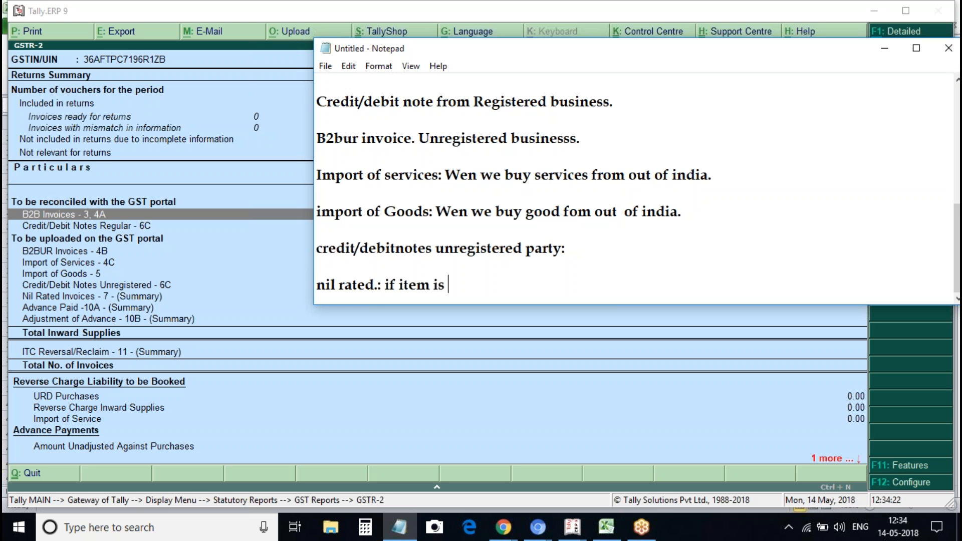
{"action": "type", "text": "nil rat"}
{"action": "key", "text": "BackSpace"}
{"action": "key", "text": "BackSpace"}
{"action": "key", "text": "BackSpace"}
{"action": "type", "text": "rated it"}
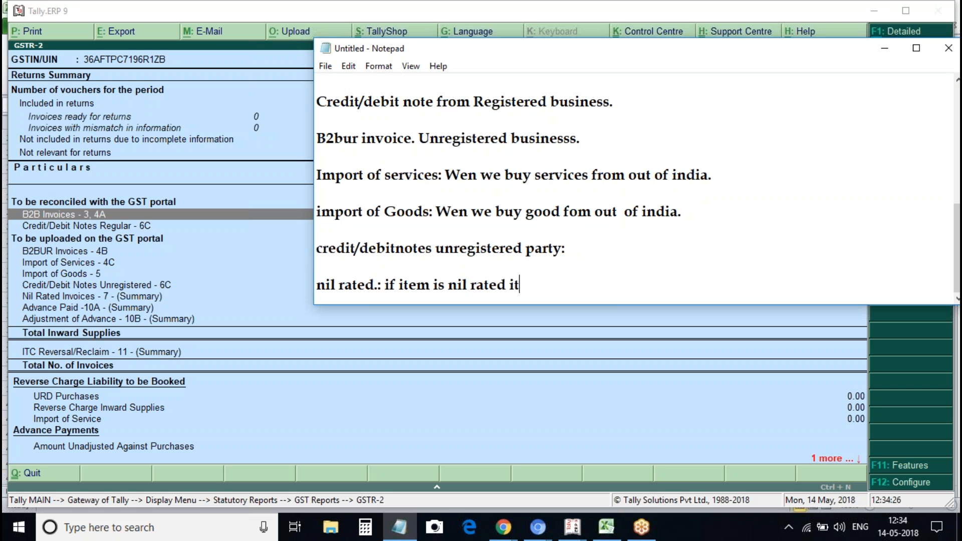
{"action": "type", "text": " will fall in "}
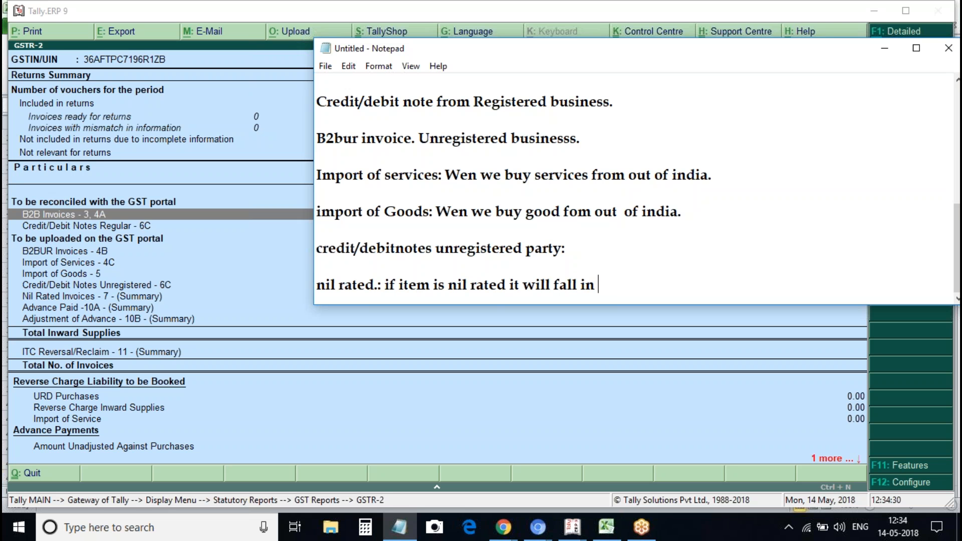
{"action": "type", "text": "nil rate"}
{"action": "type", "text": "d invoies."}
Begin an 'advance paid' note on the line below
{"action": "key", "text": "Return"}
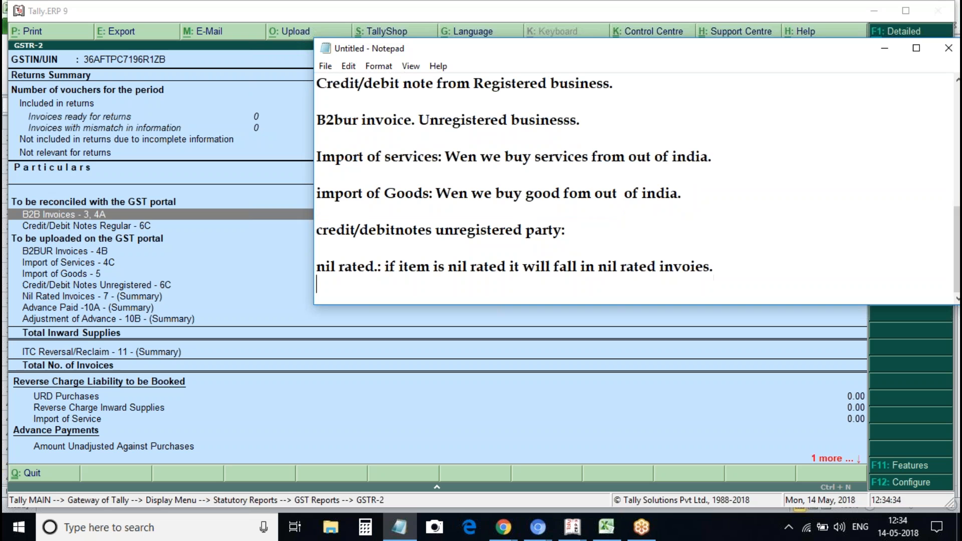
{"action": "type", "text": "advance paid"}
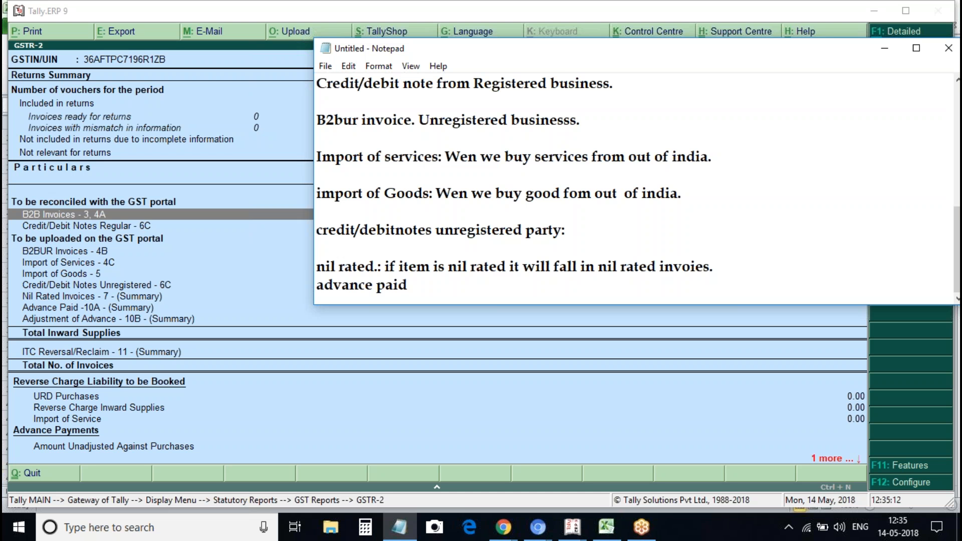
Continue the advance paid line with 'in the month april and good will be received in the month may.'
{"action": "type", "text": "a"}
{"action": "key", "text": "BackSpace"}
{"action": "type", "text": "in the month april and "}
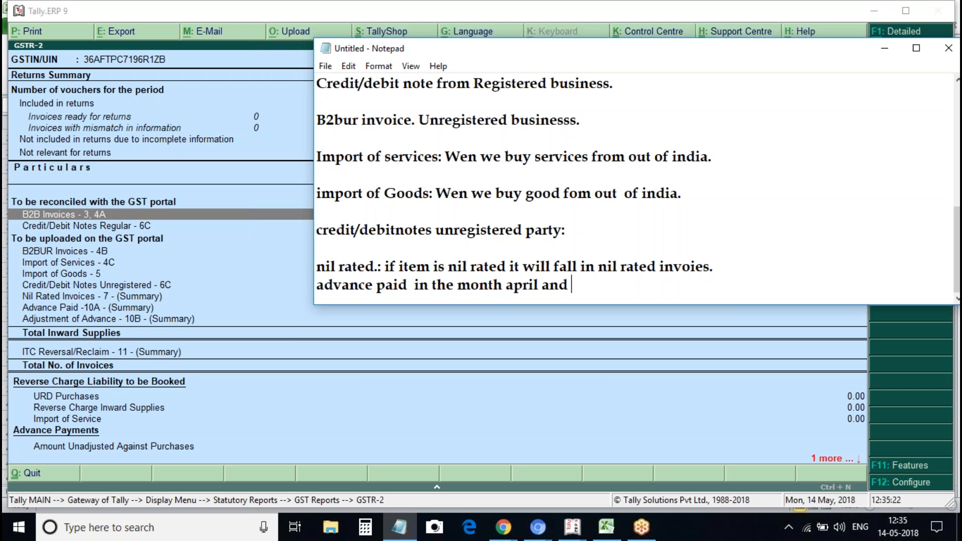
{"action": "type", "text": "good will ge"}
{"action": "key", "text": "BackSpace"}
{"action": "key", "text": "BackSpace"}
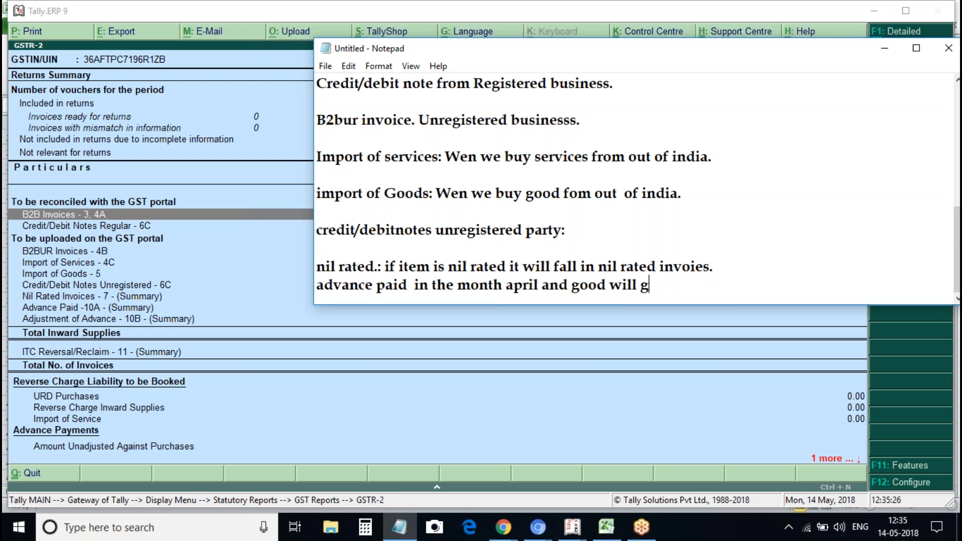
{"action": "type", "text": "be receive"}
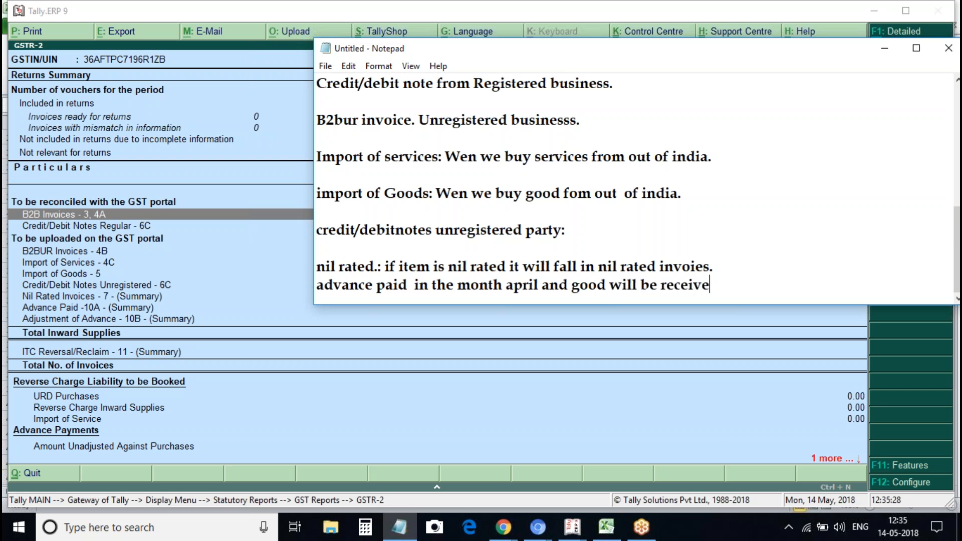
{"action": "type", "text": "d in the month "}
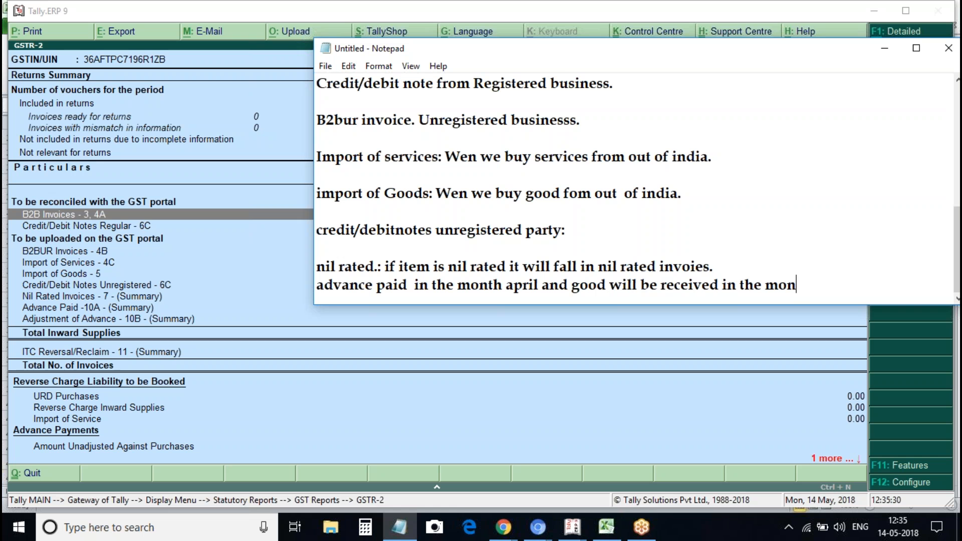
{"action": "type", "text": "may."}
Switch to Tally and exit the GSTR-2 report back to the Gateway of Tally
{"action": "left_click", "coordinate": [93, 412]}
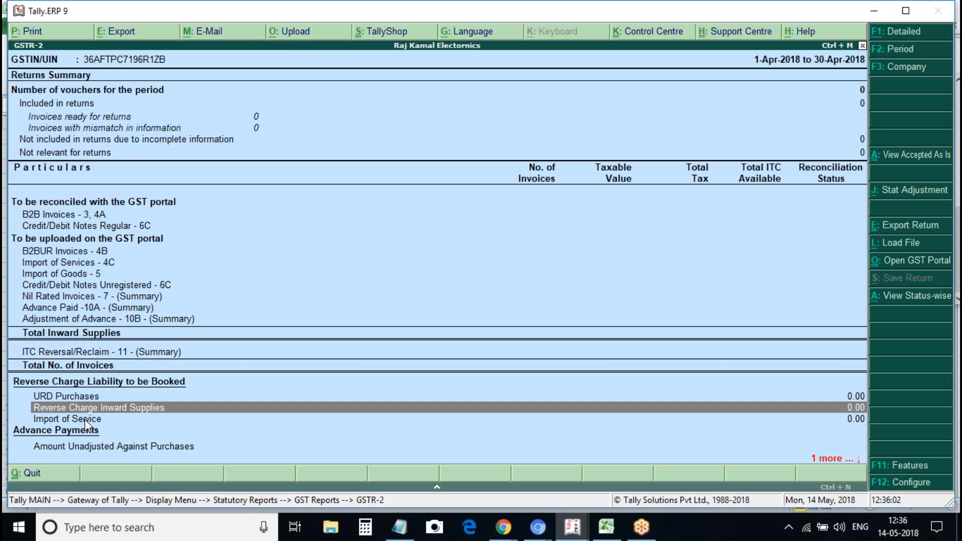
{"action": "key", "text": "Down"}
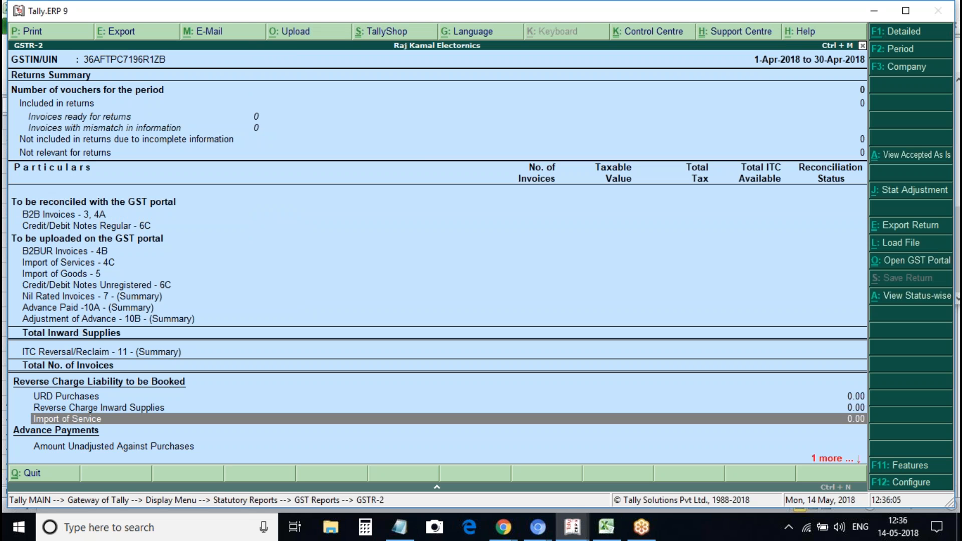
{"action": "key", "text": "Escape"}
{"action": "key", "text": "Escape"}
{"action": "key", "text": "Escape"}
{"action": "key", "text": "Escape"}
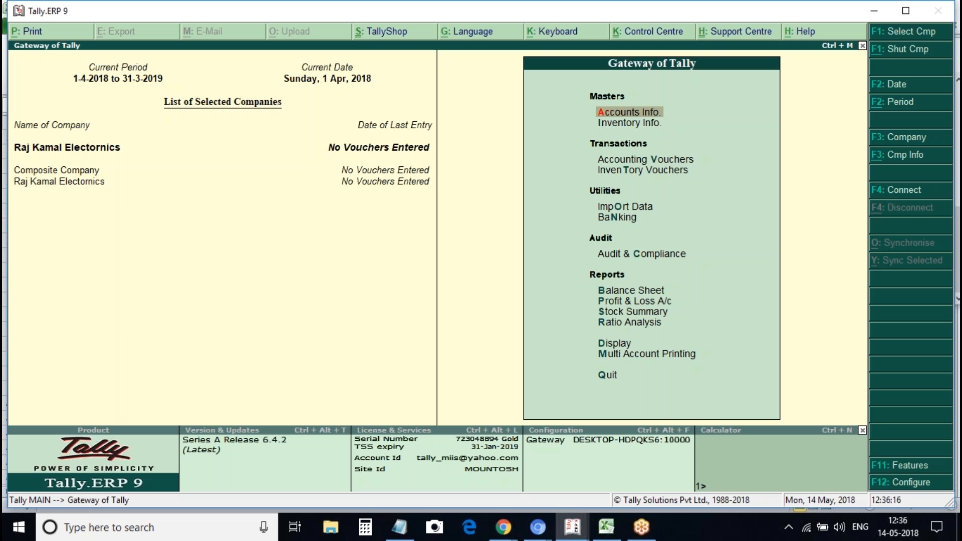
Create and save the company 'Raj Kamal Electronices' with State Telangana via Alt+F3
{"action": "key", "text": "alt+F3"}
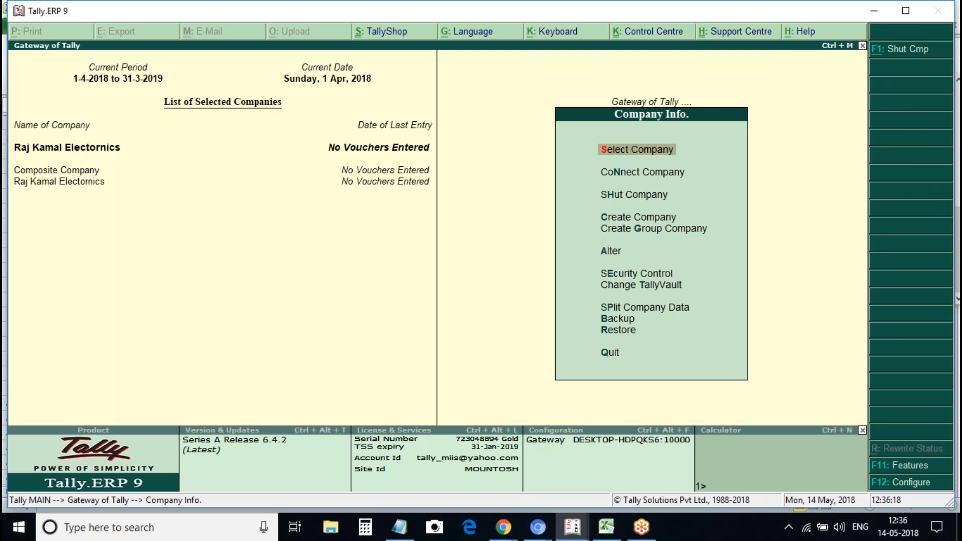
{"action": "key", "text": "Down"}
{"action": "key", "text": "Down"}
{"action": "key", "text": "Down"}
{"action": "key", "text": "Return"}
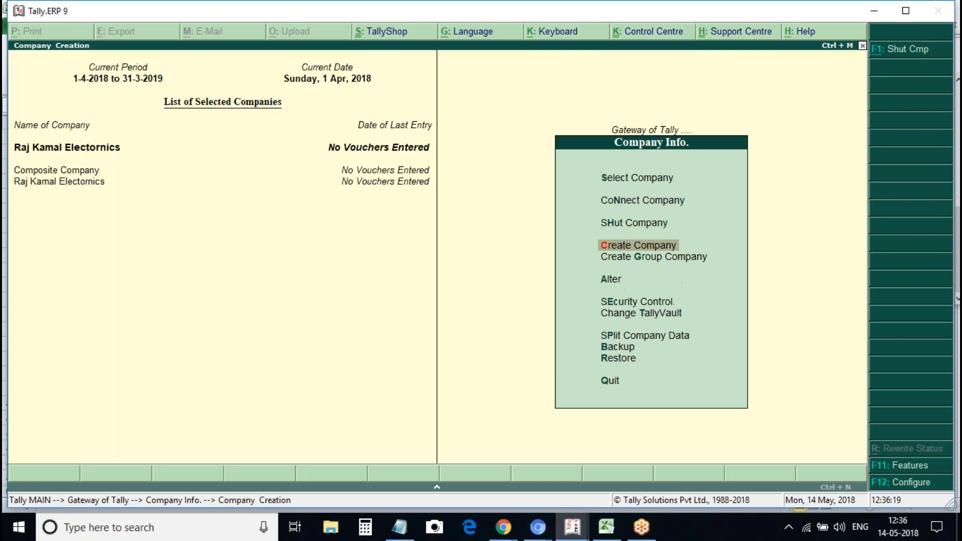
{"action": "type", "text": "Raj Ka"}
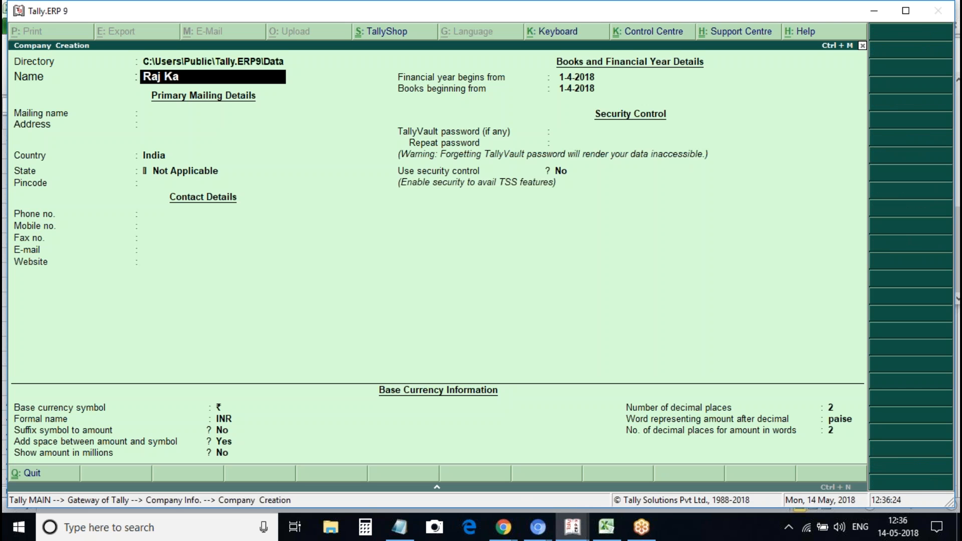
{"action": "type", "text": "mal Electronices"}
{"action": "key", "text": "Return"}
{"action": "key", "text": "Return"}
{"action": "key", "text": "Return"}
{"action": "key", "text": "Return"}
{"action": "type", "text": "Telanga"}
{"action": "key", "text": "Return"}
{"action": "key", "text": "Return"}
{"action": "key", "text": "Return"}
{"action": "key", "text": "Return"}
{"action": "key", "text": "Return"}
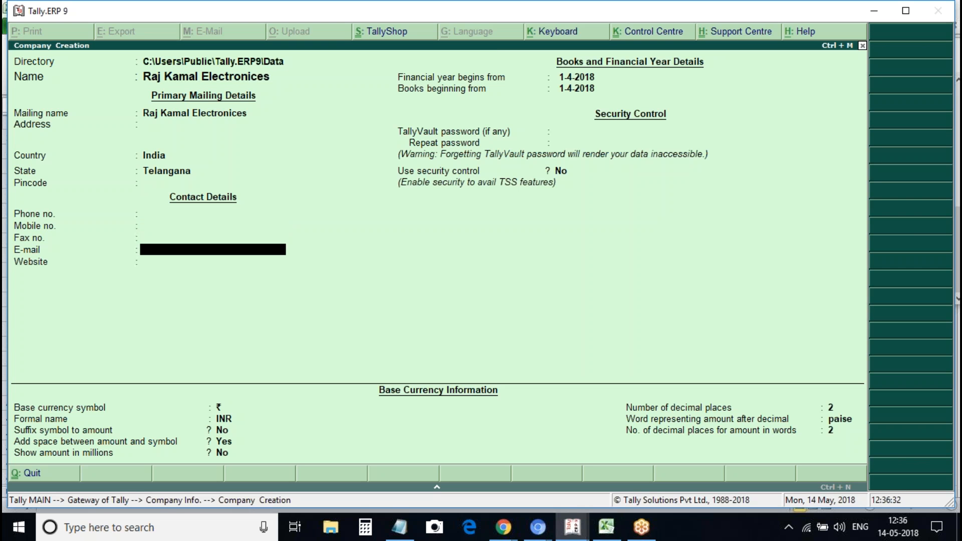
{"action": "key", "text": "Return"}
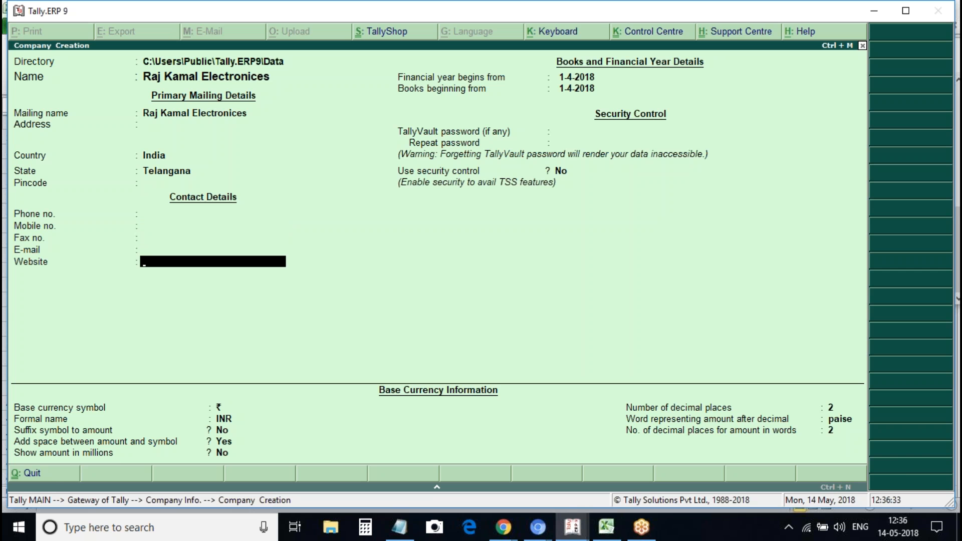
{"action": "key", "text": "ctrl+a"}
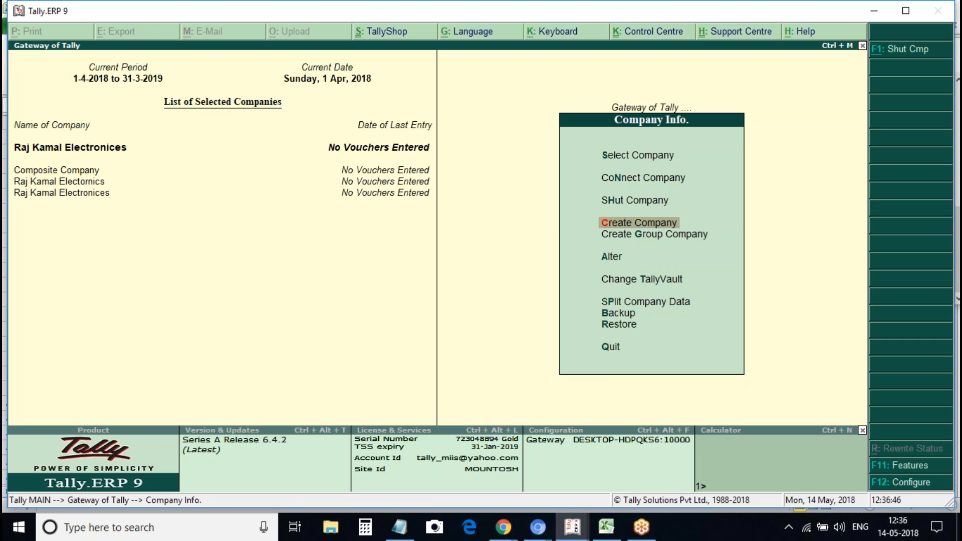
Close the Company Info. menu to get back to the Gateway of Tally
{"action": "key", "text": "Escape"}
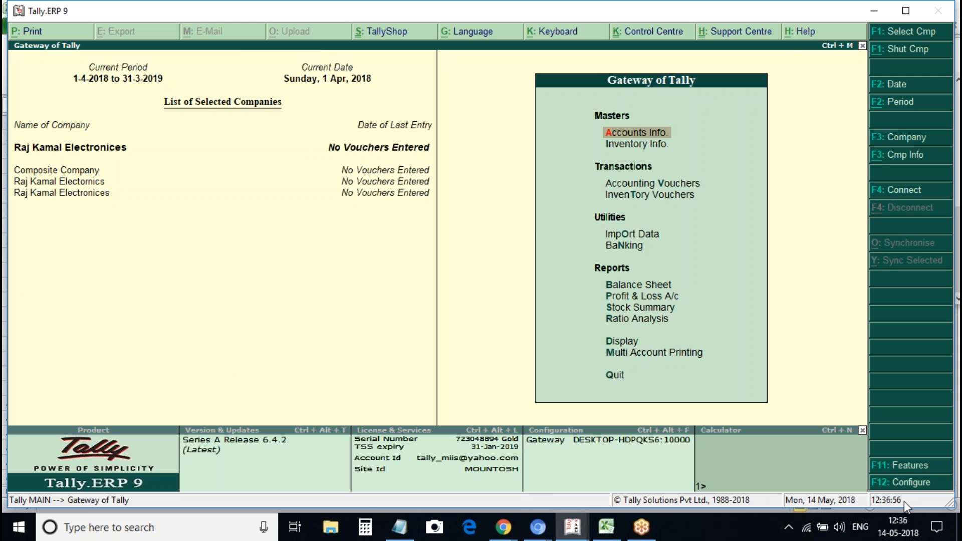
Delete the advance paid line and add 'Step1: Creation of company.' below the nil rated note
{"action": "left_click", "coordinate": [388, 536]}
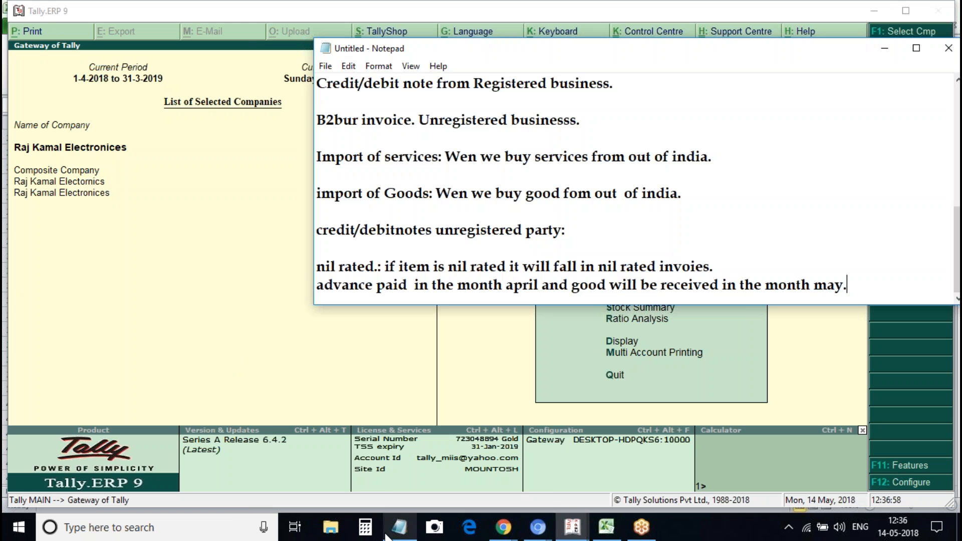
{"action": "left_click", "coordinate": [863, 272]}
{"action": "key", "text": "ctrl+shift+End"}
{"action": "key", "text": "Delete"}
{"action": "key", "text": "Return"}
{"action": "key", "text": "Return"}
{"action": "key", "text": "Return"}
{"action": "key", "text": "Return"}
{"action": "key", "text": "Return"}
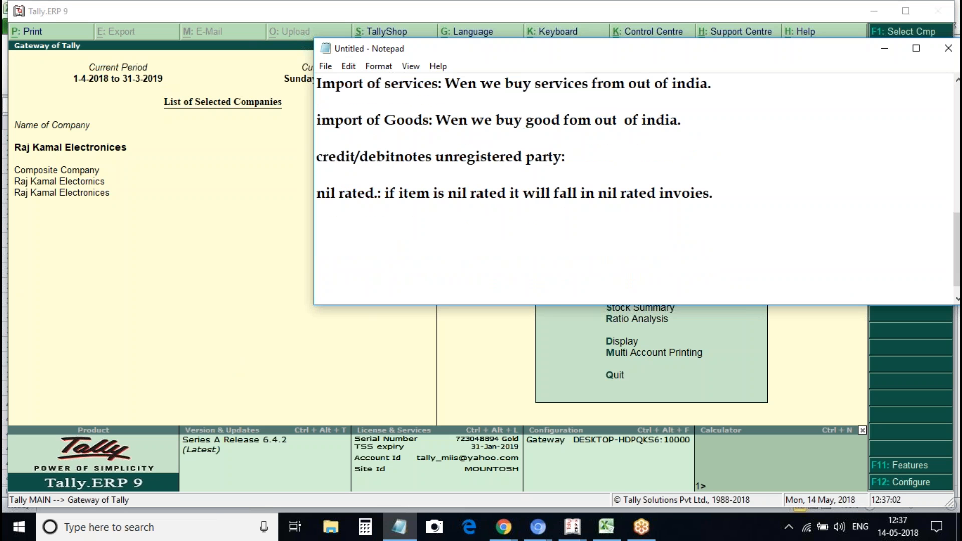
{"action": "type", "text": "STep1: Creat"}
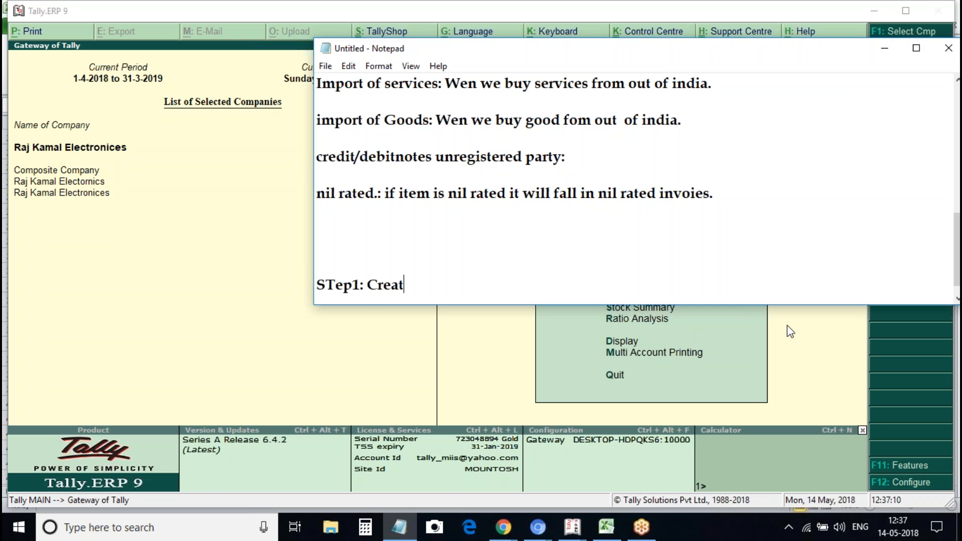
{"action": "type", "text": "ion of company."}
{"action": "key", "text": "Return"}
Add 'Step 2: Company Features: Enable gst for company.' on the next line
{"action": "type", "text": "S"}
{"action": "key", "text": "BackSpace"}
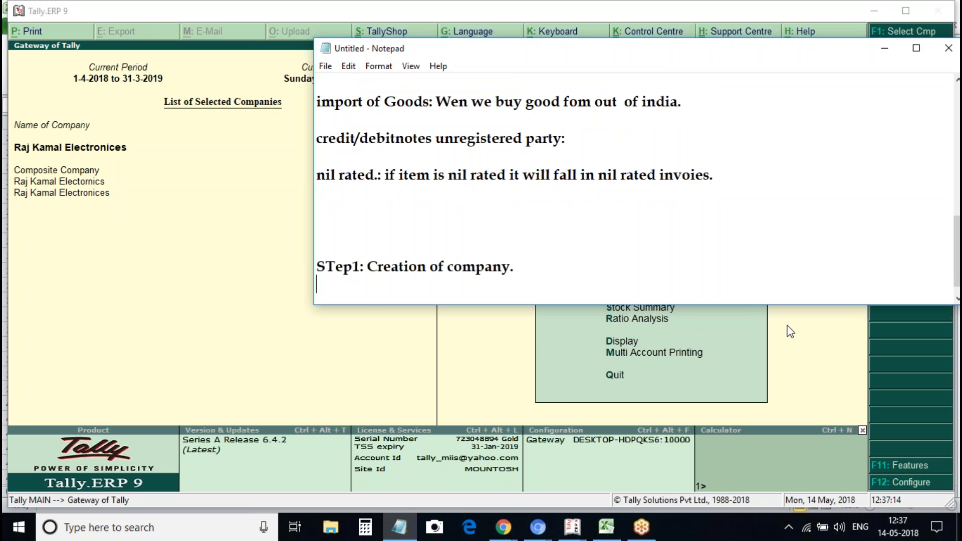
{"action": "key", "text": "Return"}
{"action": "type", "text": "Step"}
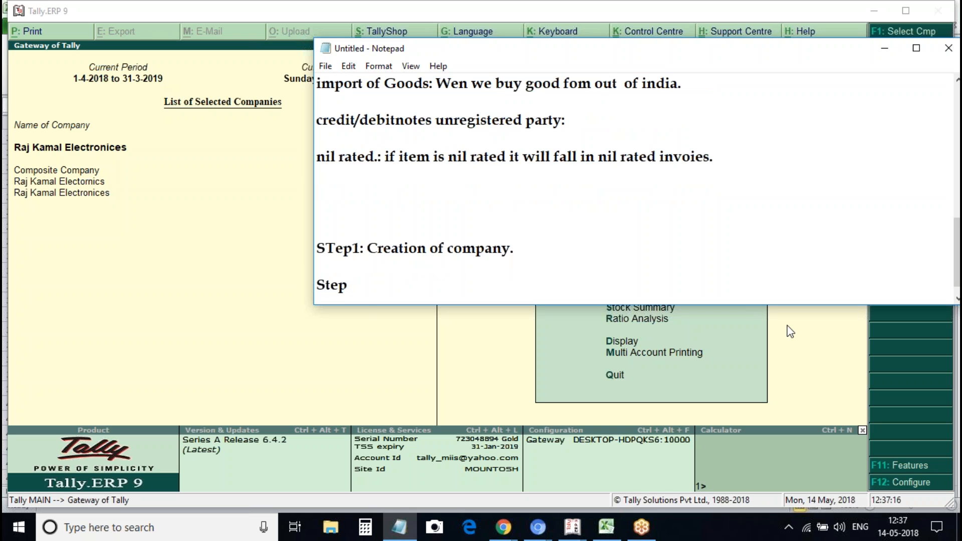
{"action": "type", "text": " 2: Company Feateatures"}
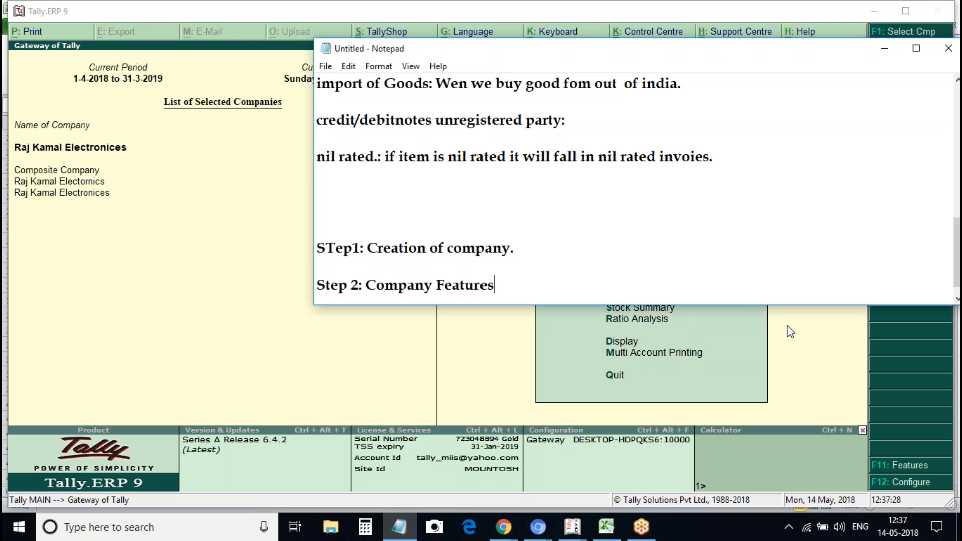
{"action": "type", "text": ": Enable gst for company."}
Add 'Step3: Creation of masters (ledger and stock item)' and begin a Step4 line
{"action": "key", "text": "Return"}
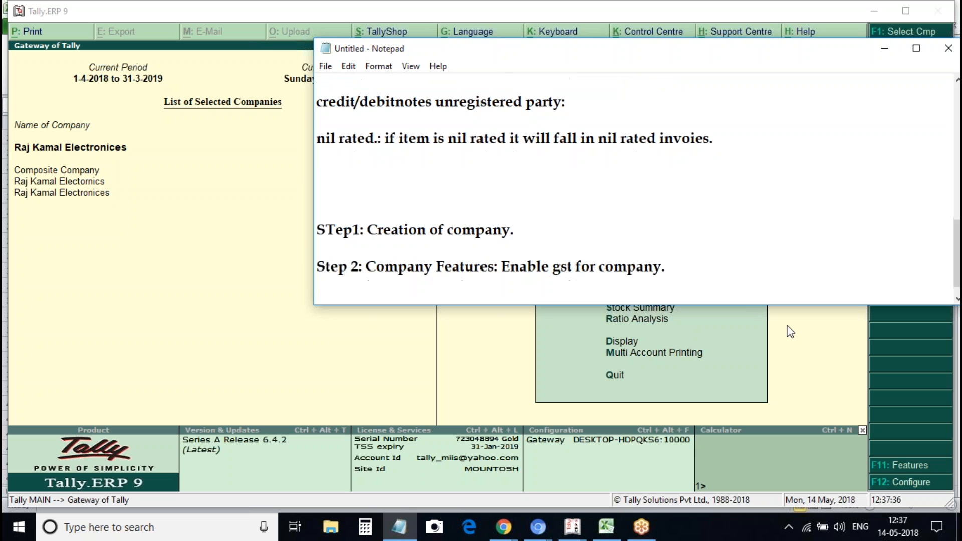
{"action": "key", "text": "Return"}
{"action": "type", "text": "Step"}
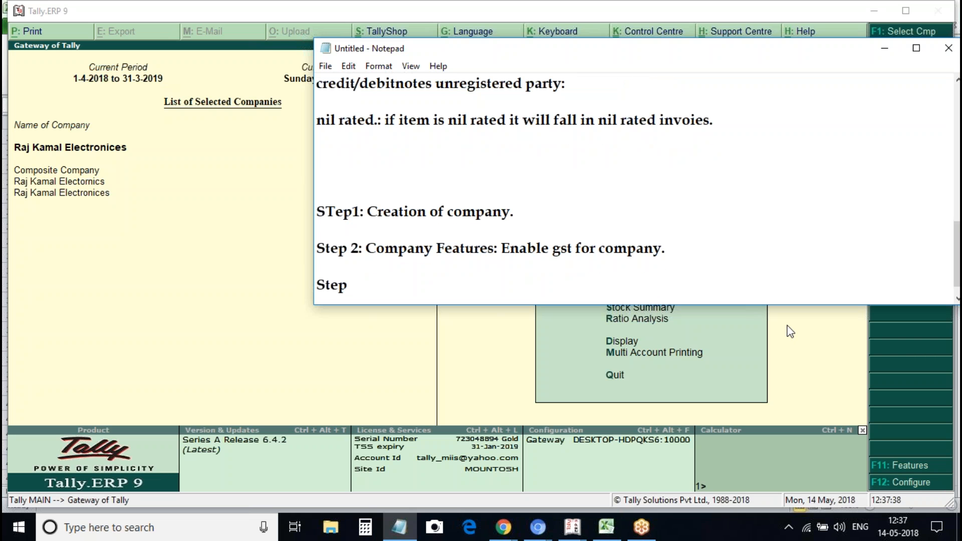
{"action": "type", "text": "3:"}
{"action": "type", "text": "Creation of masters"}
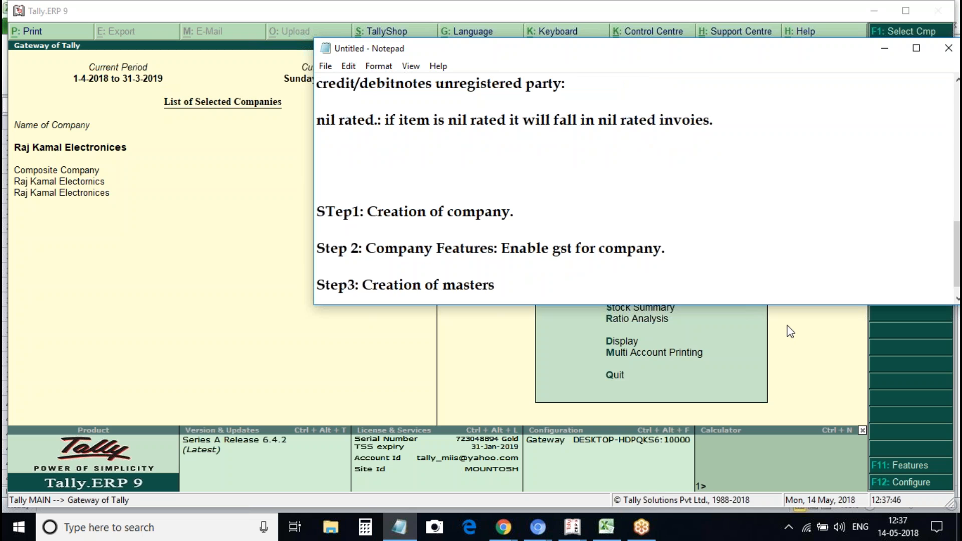
{"action": "key", "text": "Return"}
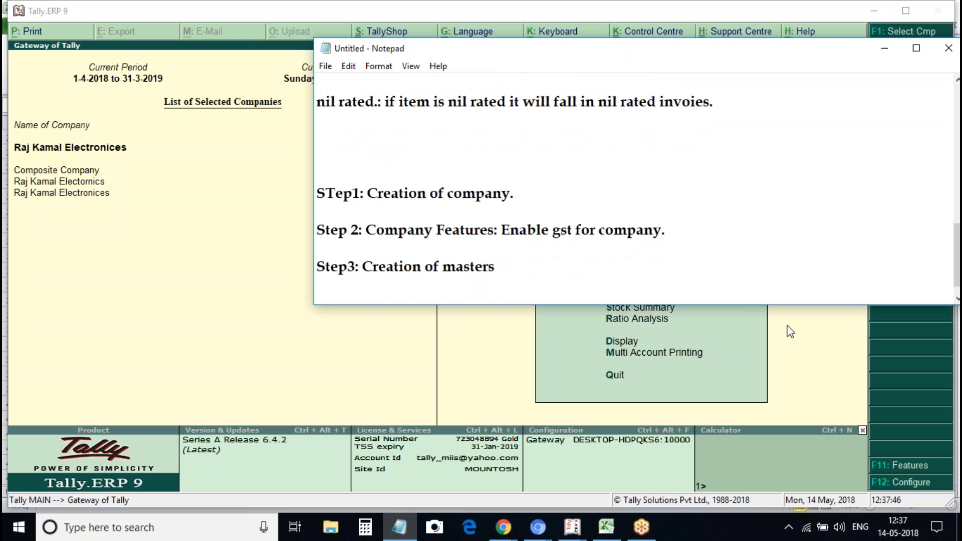
{"action": "type", "text": "(ledgea"}
{"action": "key", "text": "BackSpace"}
{"action": "key", "text": "BackSpace"}
{"action": "type", "text": "r and "}
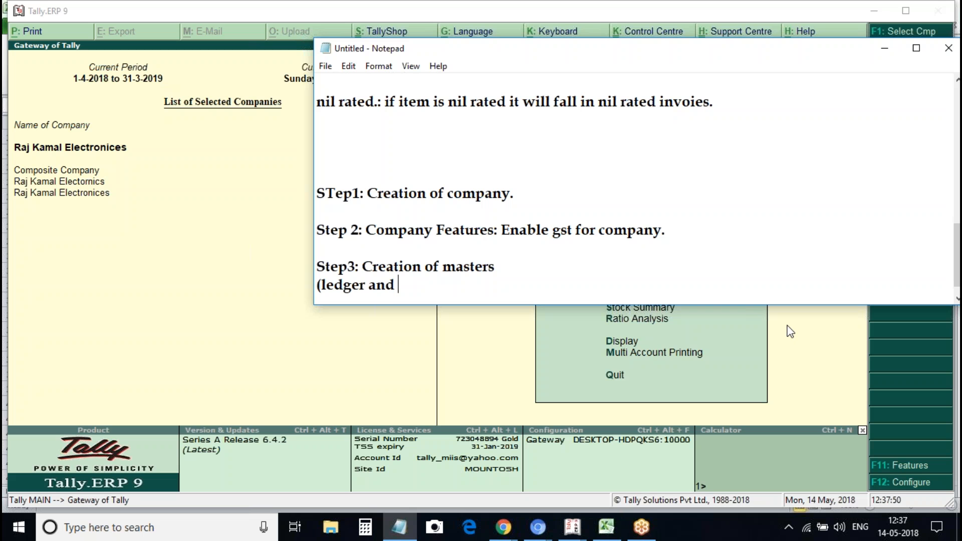
{"action": "type", "text": "stock item"}
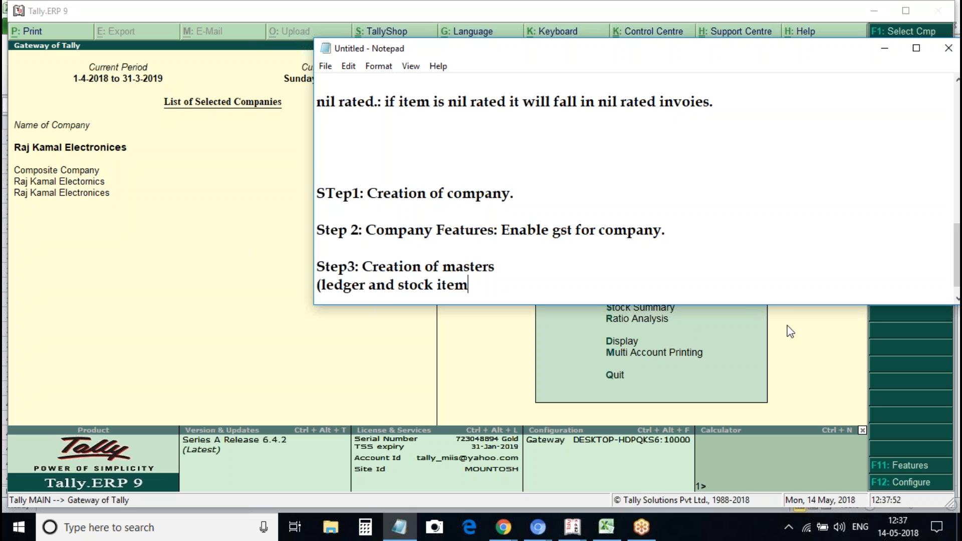
{"action": "type", "text": ")"}
{"action": "key", "text": "Return"}
{"action": "key", "text": "Return"}
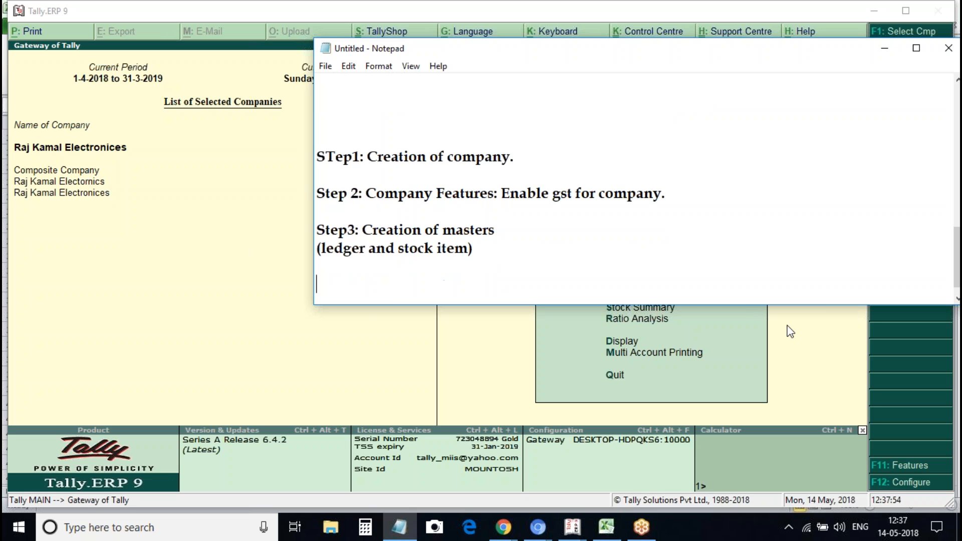
{"action": "type", "text": "Step4: Transactions"}
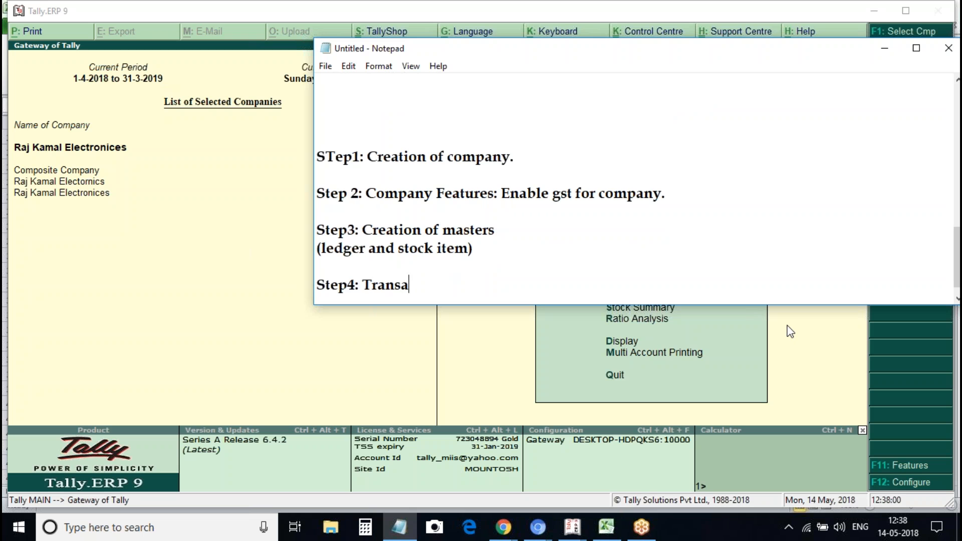
Add 'Step4: Transactions' and 'Step5: Gstr-2 Reports.' to the Notepad list, then return to Tally
{"action": "key", "text": "Return"}
{"action": "key", "text": "Return"}
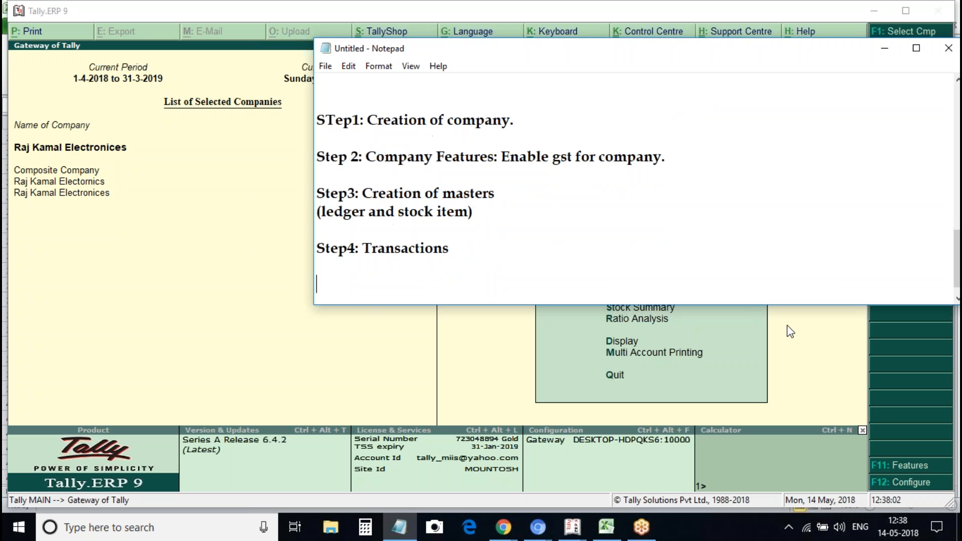
{"action": "type", "text": "Step5: Gstr"}
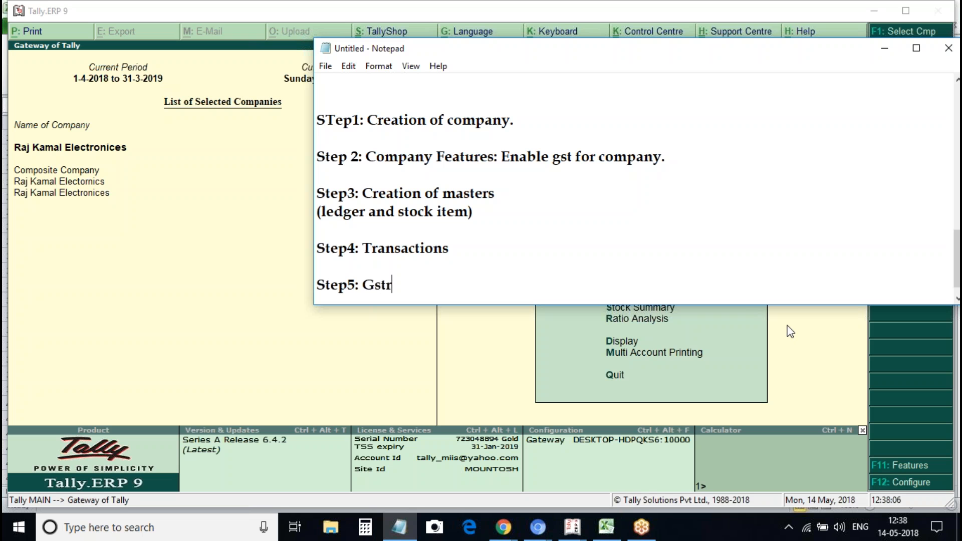
{"action": "type", "text": "-2 Reports."}
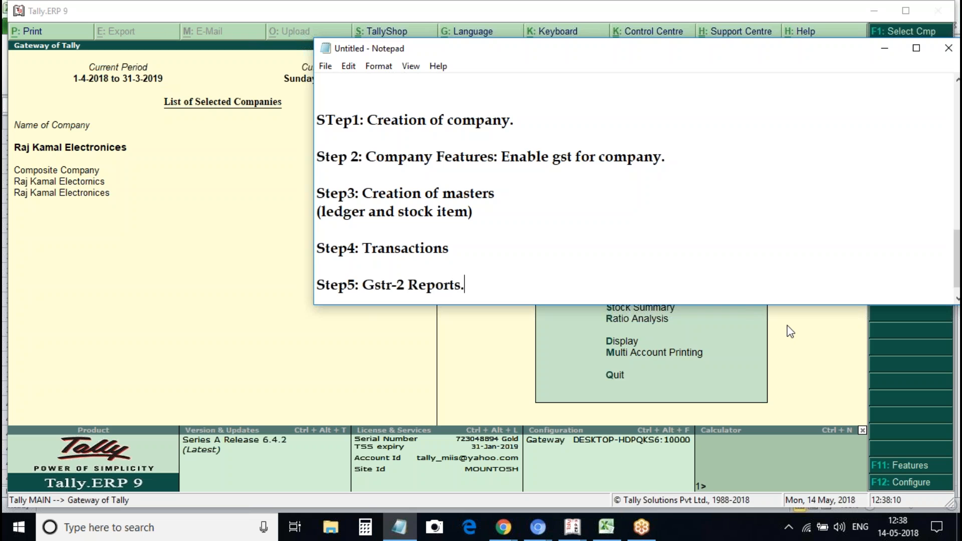
{"action": "key", "text": "Return"}
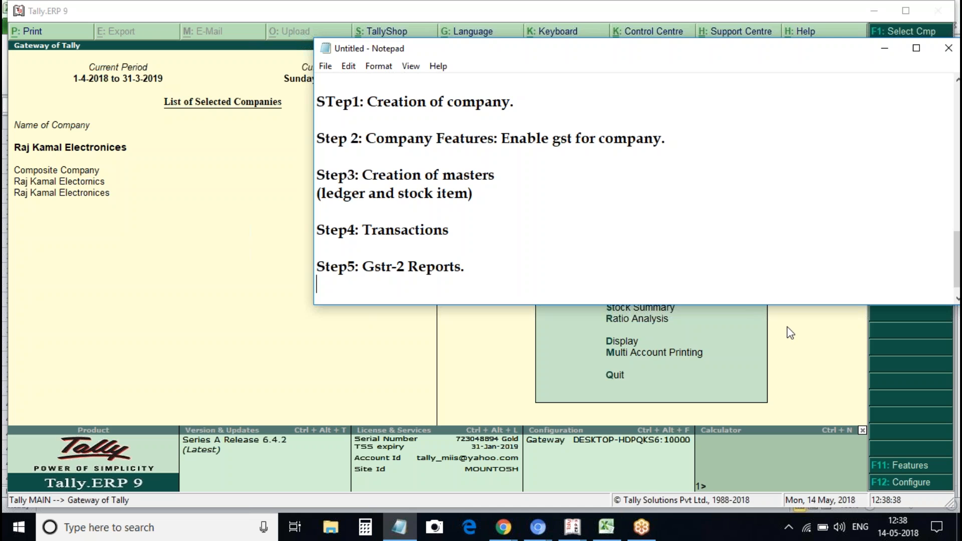
{"action": "left_click", "coordinate": [491, 342]}
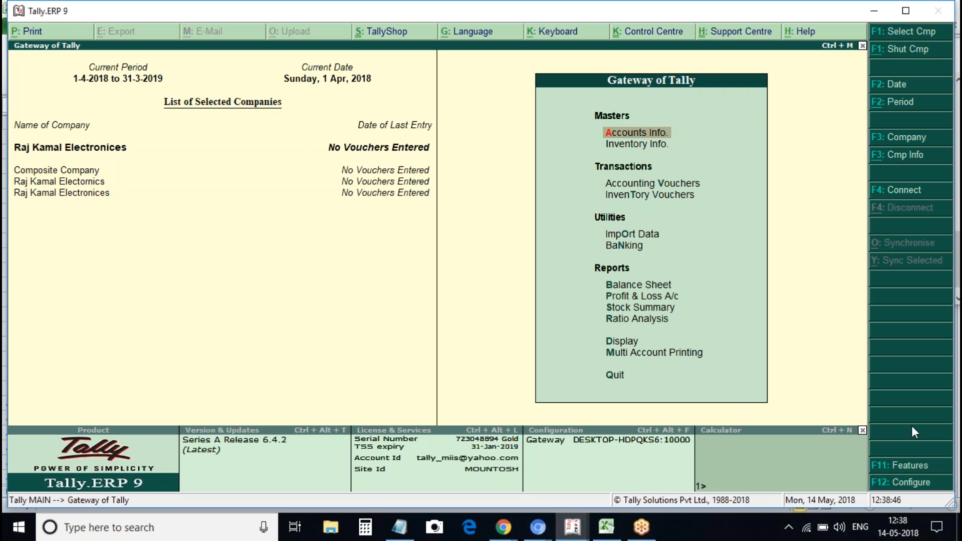
{"action": "left_click", "coordinate": [920, 466]}
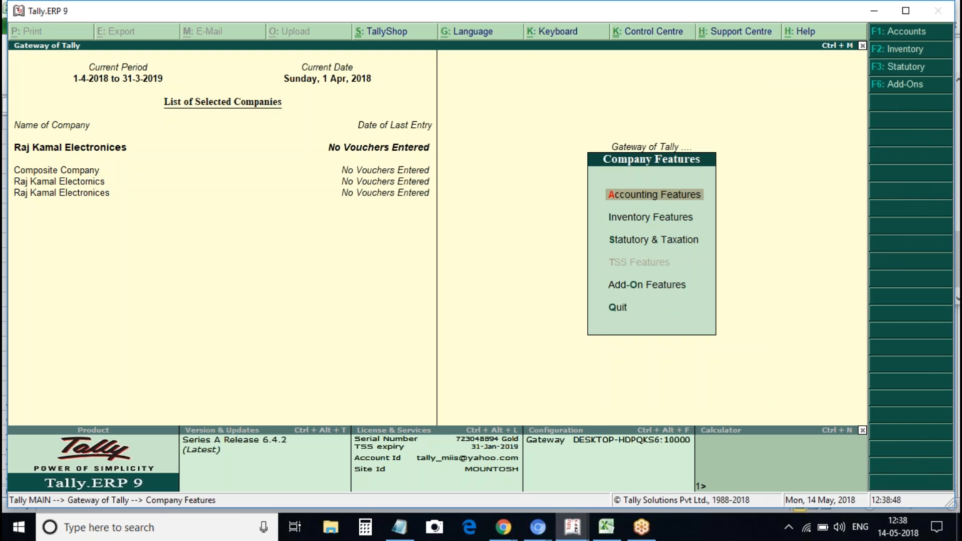
Under Statutory & Taxation, set Enable GST and Set/alter GST details to Yes for Raj Kamal Electronices
{"action": "key", "text": "Down"}
{"action": "key", "text": "Down"}
{"action": "key", "text": "Return"}
{"action": "key", "text": "Return"}
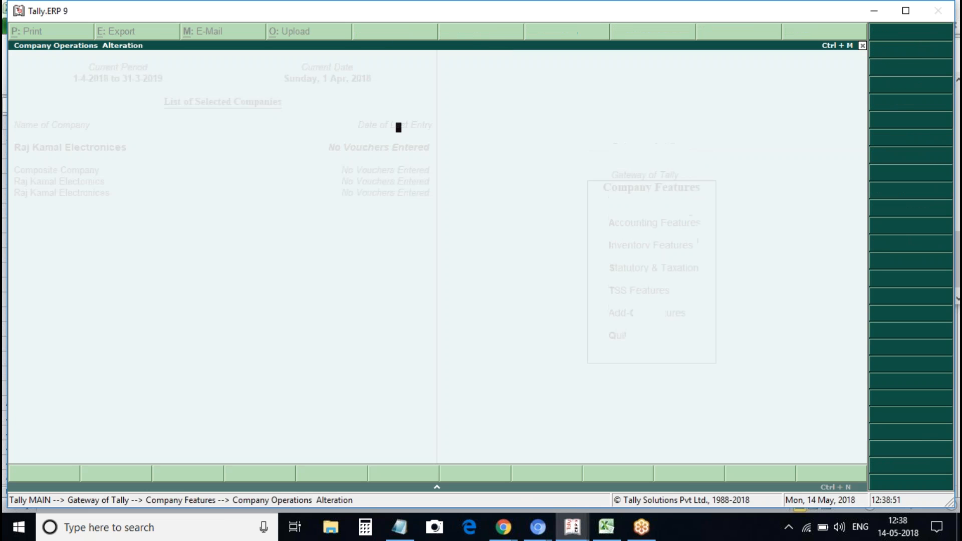
{"action": "type", "text": "y"}
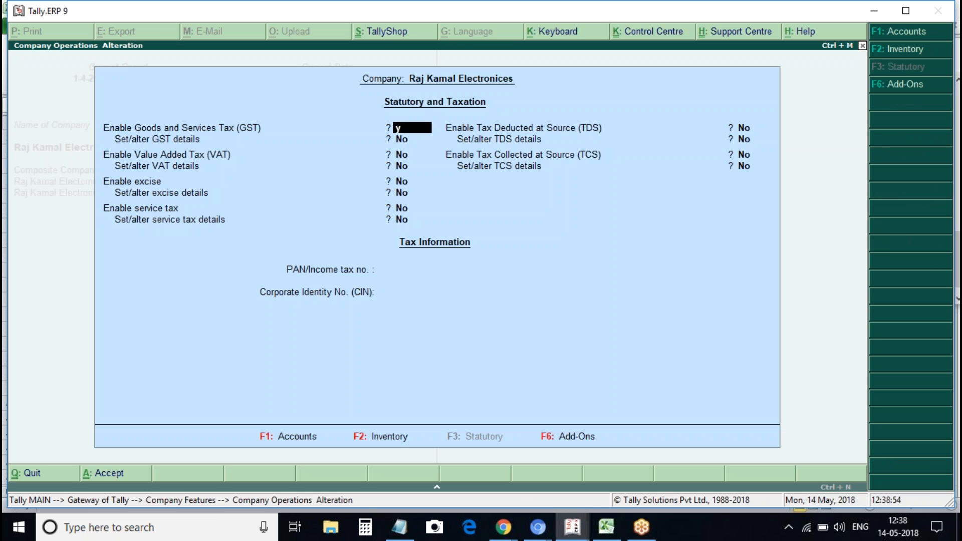
{"action": "key", "text": "Return"}
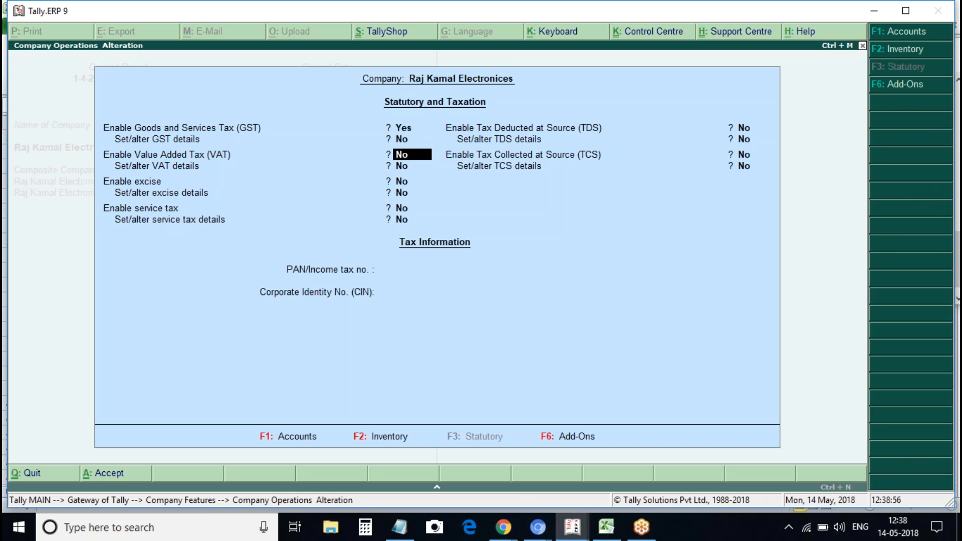
{"action": "key", "text": "Up"}
{"action": "type", "text": "y"}
{"action": "key", "text": "Return"}
{"action": "key", "text": "Return"}
{"action": "key", "text": "Return"}
{"action": "key", "text": "Return"}
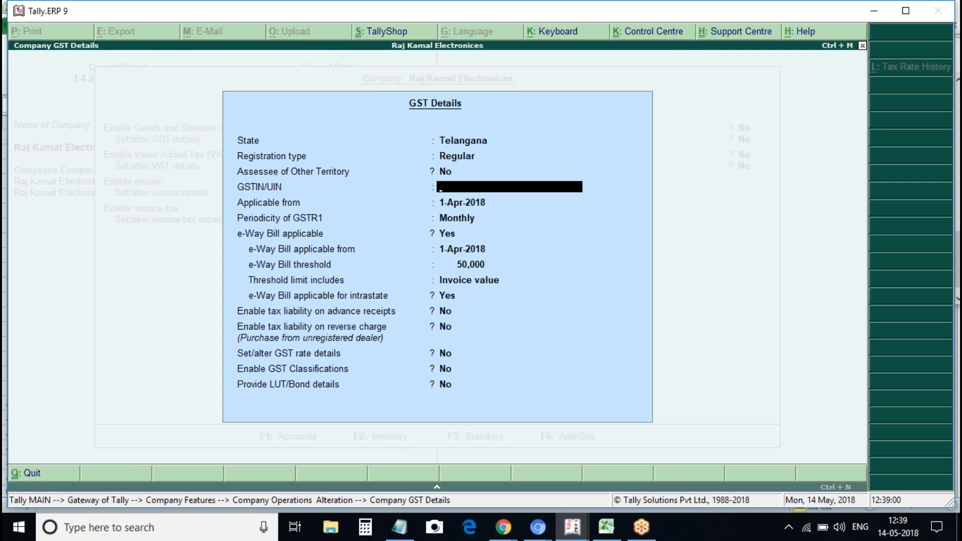
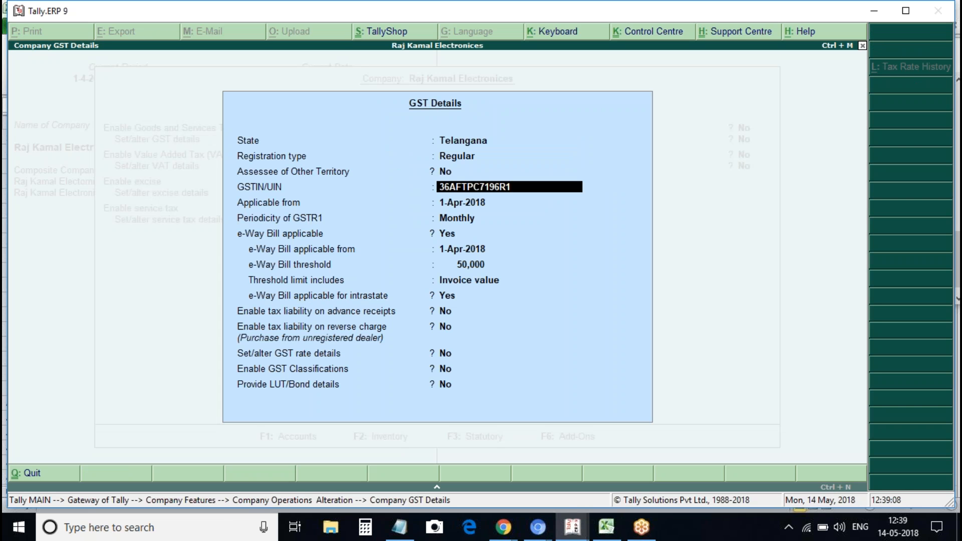
Enter the company's GSTIN and set e-Way Bill applicable to No
{"action": "key", "text": "Return"}
{"action": "key", "text": "Return"}
{"action": "key", "text": "Return"}
{"action": "type", "text": "n"}
{"action": "key", "text": "Return"}
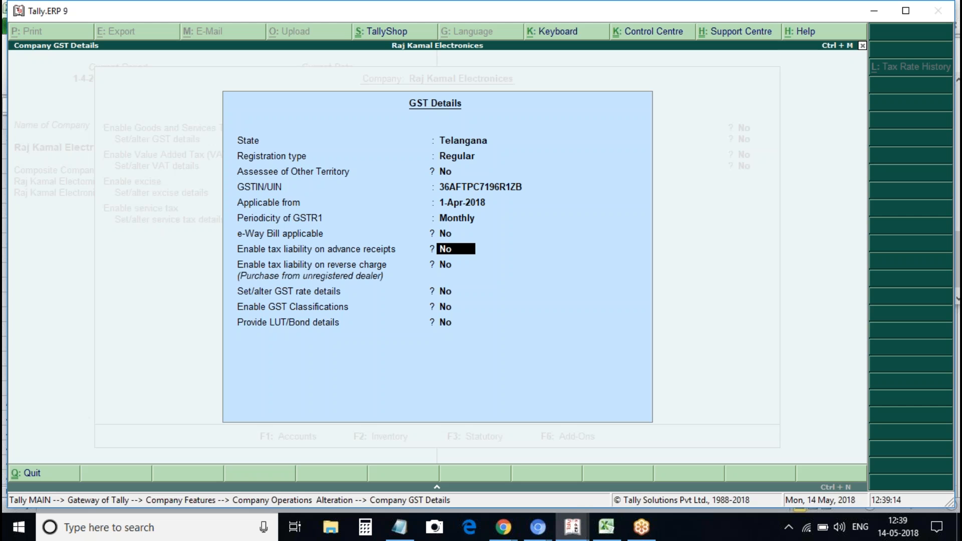
{"action": "key", "text": "Return"}
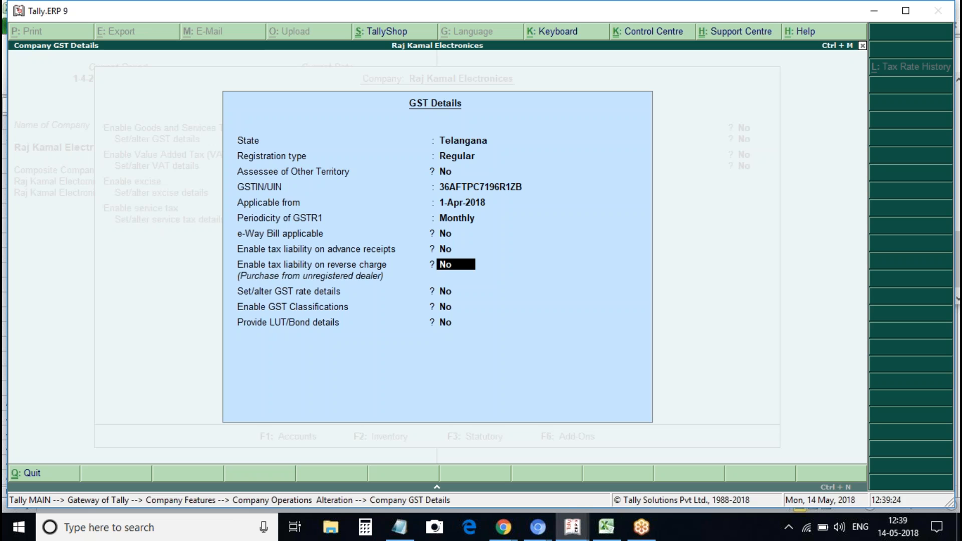
Save the GST details and Statutory & Taxation settings, returning to the Gateway of Tally
{"action": "key", "text": "ctrl+a"}
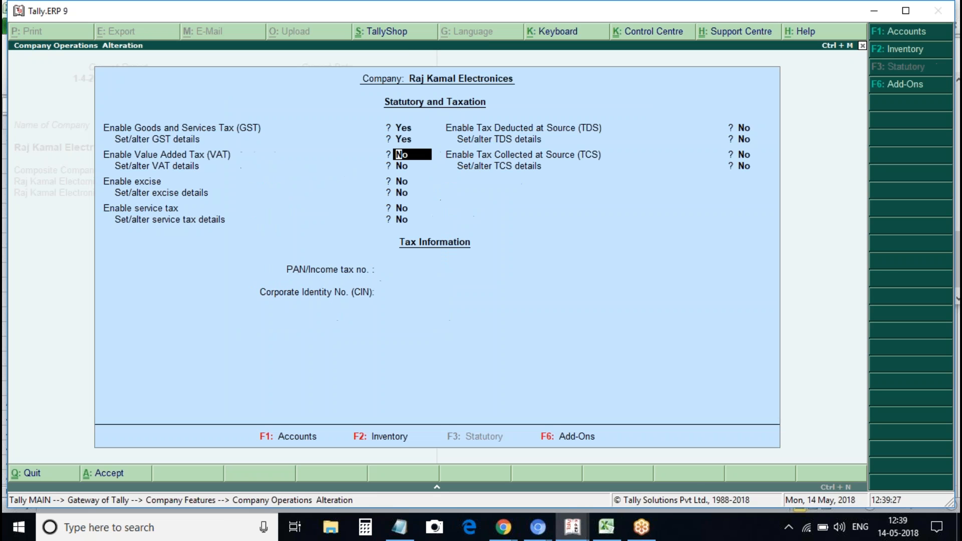
{"action": "key", "text": "ctrl+a"}
{"action": "key", "text": "Escape"}
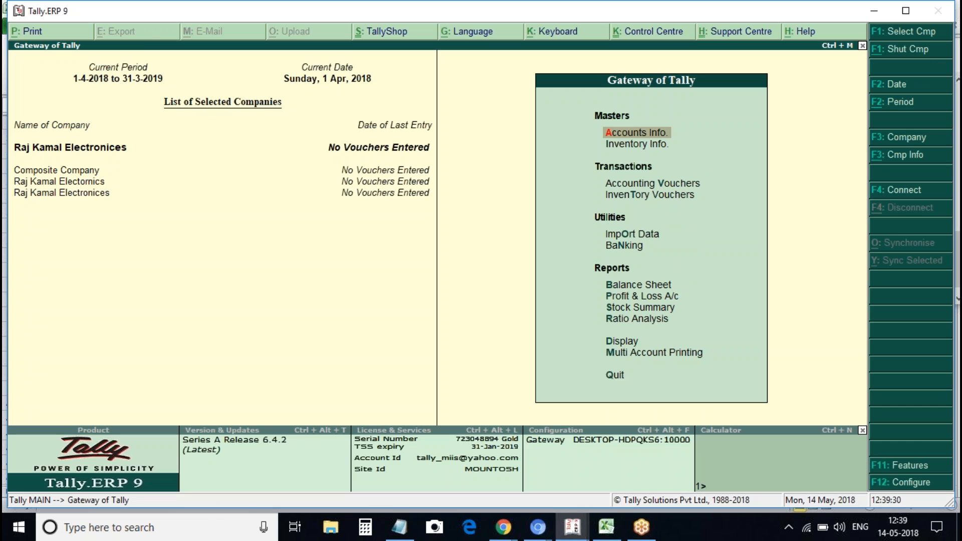
Shut the other loaded companies so only Raj Kamal Electronices remains open
{"action": "key", "text": "alt+F3"}
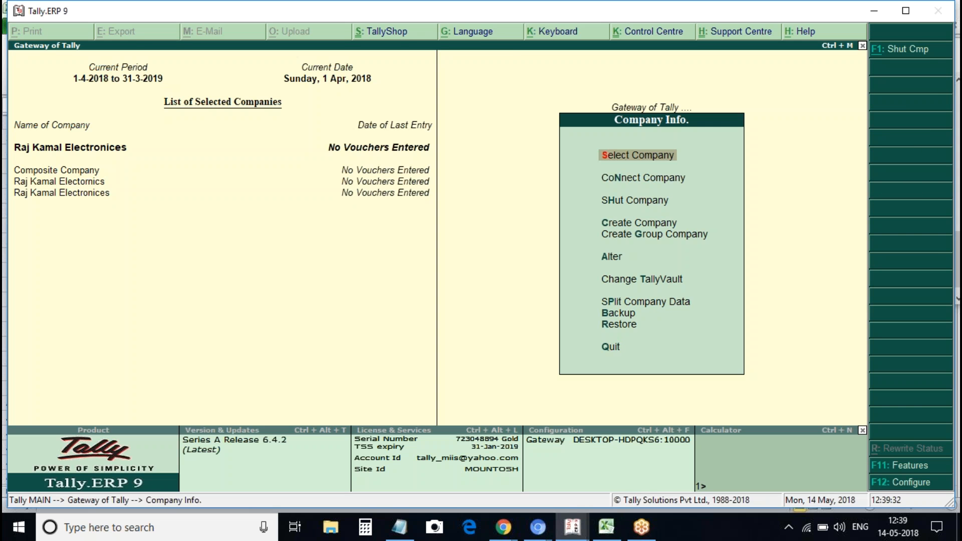
{"action": "key", "text": "Down"}
{"action": "key", "text": "Down"}
{"action": "key", "text": "Return"}
{"action": "key", "text": "Up"}
{"action": "key", "text": "Return"}
{"action": "key", "text": "Return"}
{"action": "key", "text": "Up"}
{"action": "key", "text": "Return"}
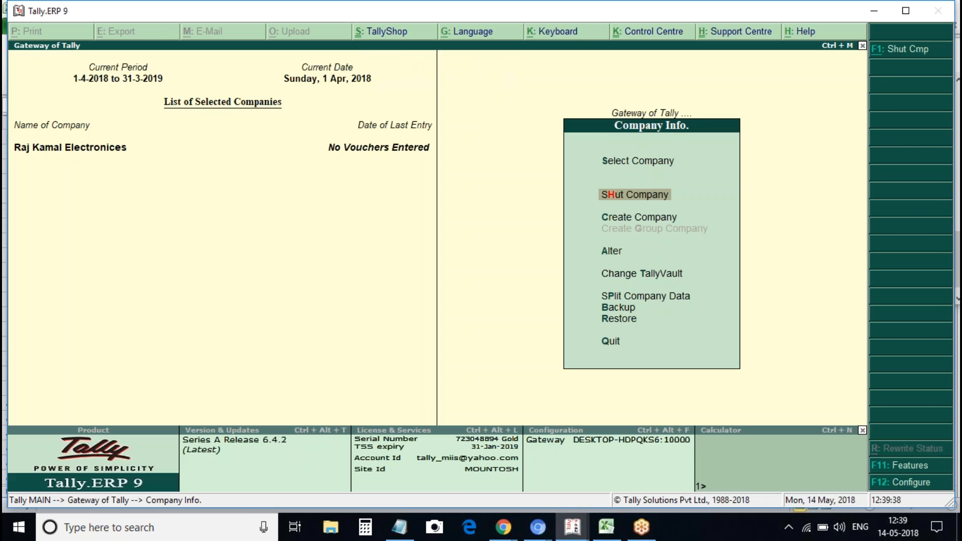
{"action": "key", "text": "Escape"}
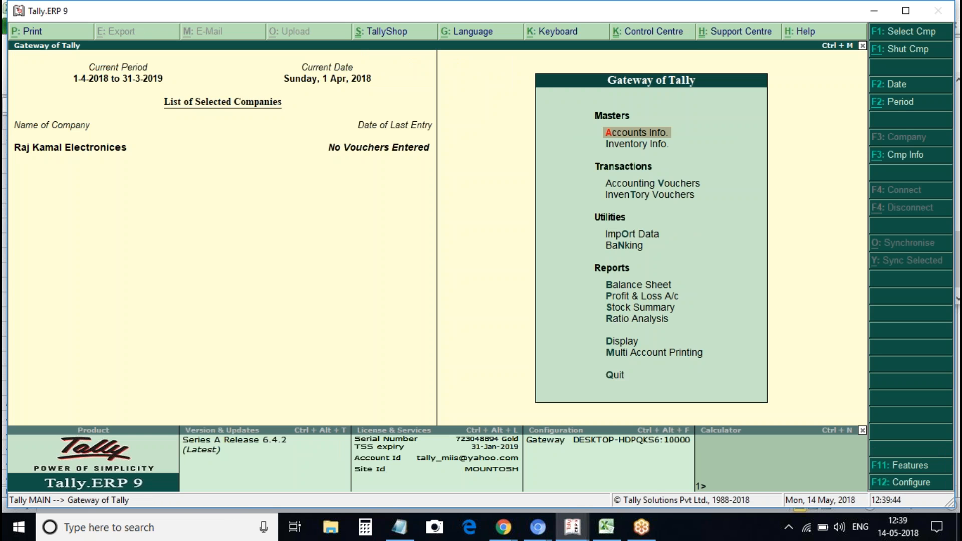
Review the empty GSTR-2 report under Display > Statutory Reports > GST Reports, then go to Accounts Info ledgers
{"action": "key", "text": "d"}
{"action": "key", "text": "o"}
{"action": "key", "text": "g"}
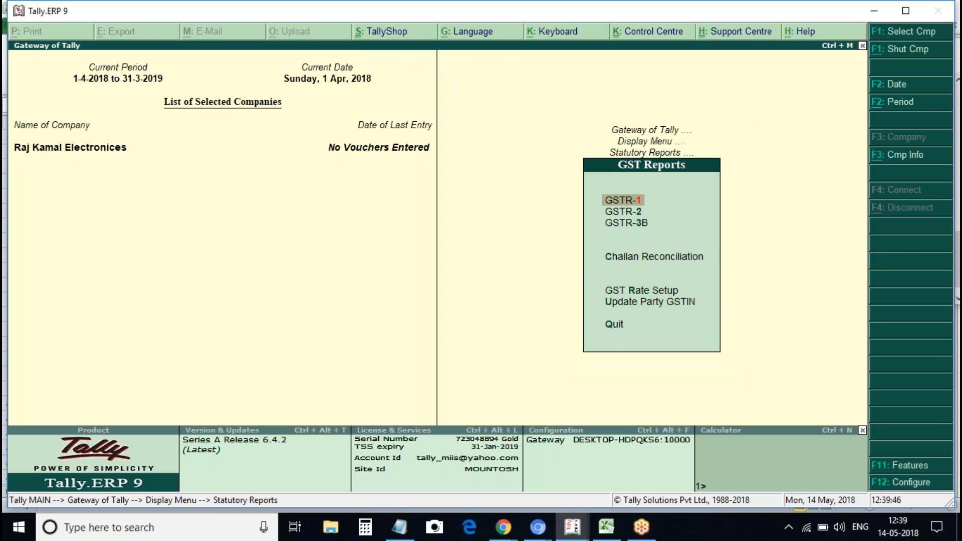
{"action": "key", "text": "2"}
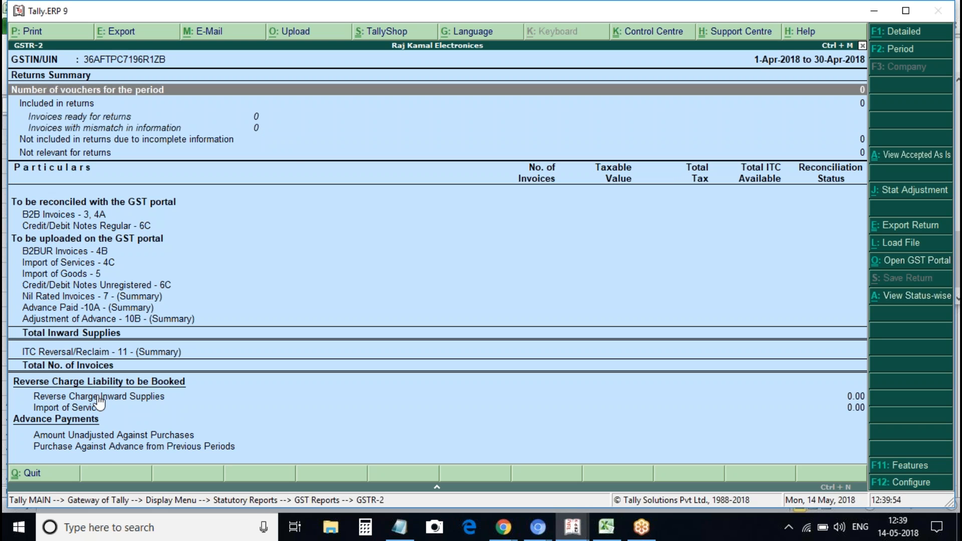
{"action": "key", "text": "Escape"}
{"action": "key", "text": "Escape"}
{"action": "key", "text": "Escape"}
{"action": "key", "text": "Escape"}
{"action": "key", "text": "Escape"}
{"action": "key", "text": "Escape"}
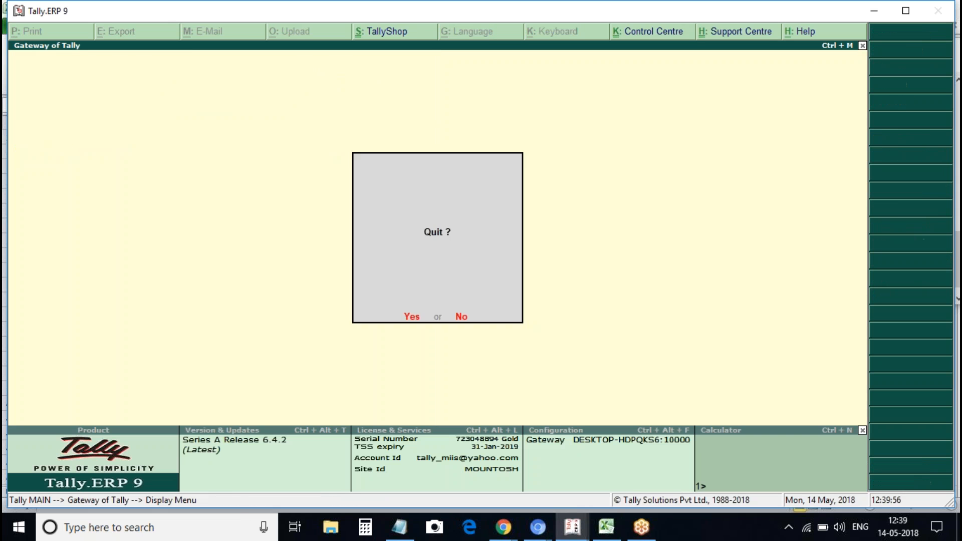
{"action": "key", "text": "Return"}
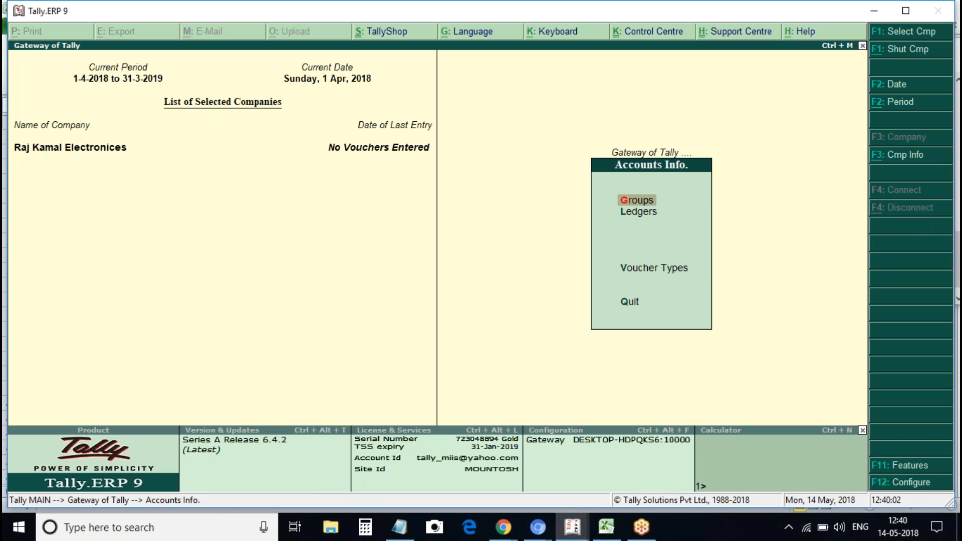
{"action": "key", "text": "Down"}
Create a ledger named Local Reg Supplier under Sundry Creditors
{"action": "key", "text": "Return"}
{"action": "key", "text": "Return"}
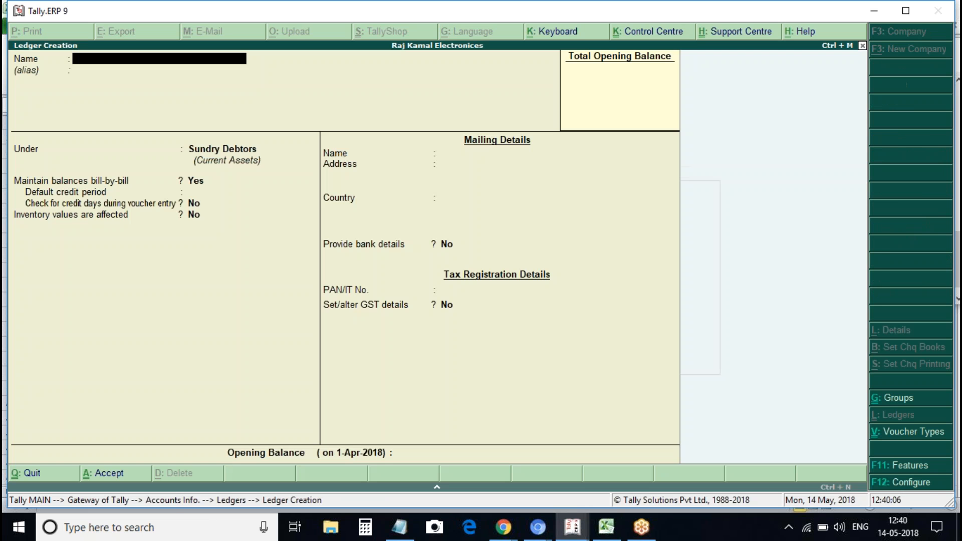
{"action": "type", "text": "Local Re"}
{"action": "type", "text": "gti"}
{"action": "key", "text": "BackSpace"}
{"action": "type", "text": "Supplier"}
{"action": "key", "text": "Return"}
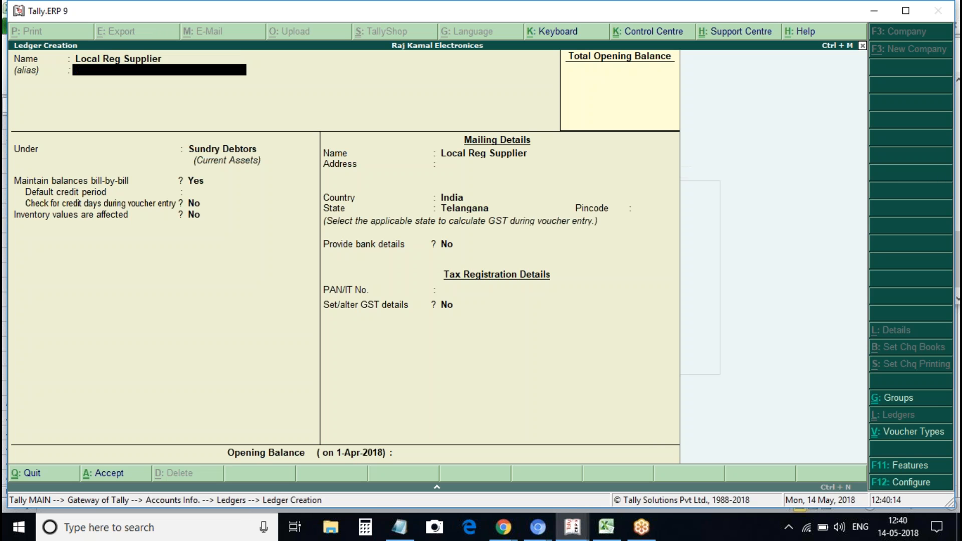
{"action": "key", "text": "Return"}
{"action": "type", "text": "credit"}
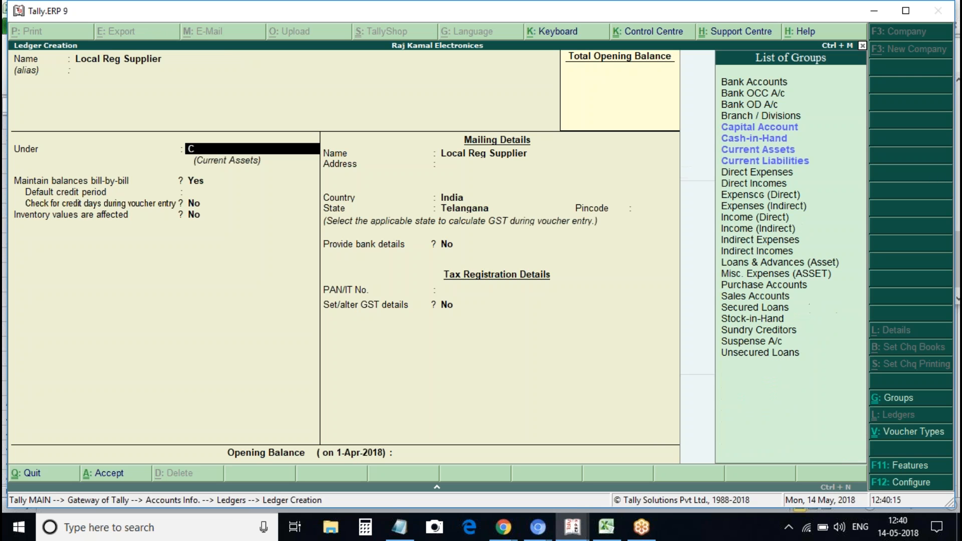
{"action": "key", "text": "Return"}
{"action": "key", "text": "Return"}
{"action": "key", "text": "Return"}
{"action": "key", "text": "Return"}
{"action": "key", "text": "Return"}
{"action": "key", "text": "Return"}
{"action": "key", "text": "Return"}
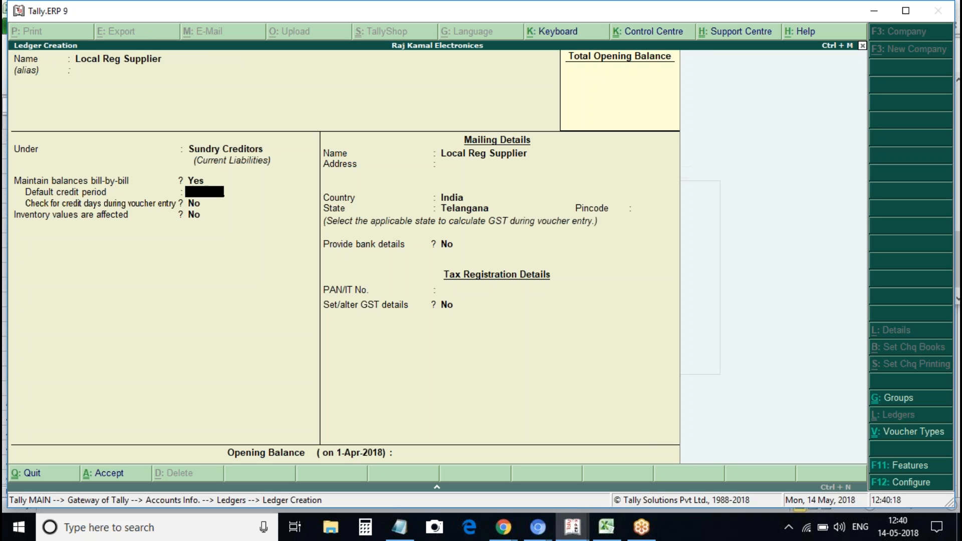
Give Local Reg Supplier Regular GST registration with the supplier's GSTIN
{"action": "key", "text": "Return"}
{"action": "type", "text": "y"}
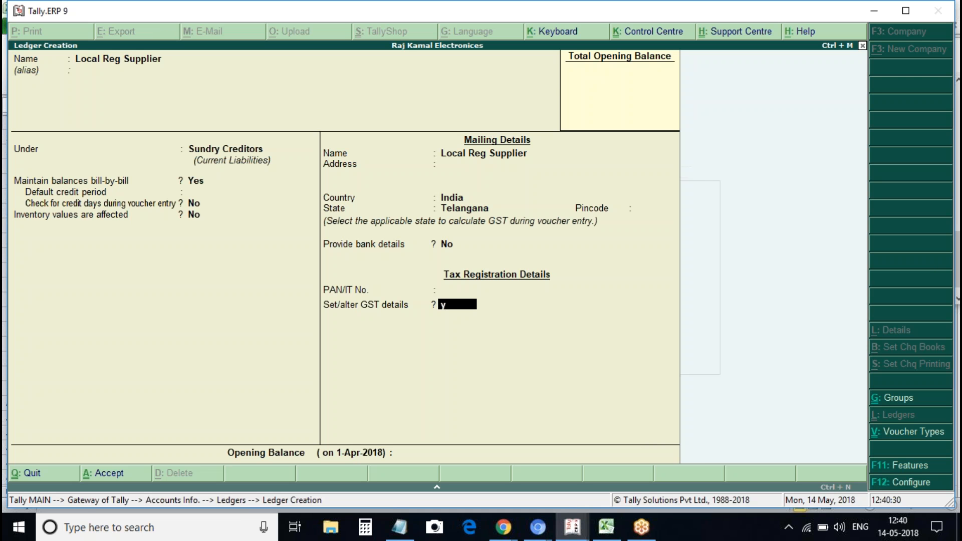
{"action": "key", "text": "Return"}
{"action": "key", "text": "Return"}
{"action": "key", "text": "Return"}
{"action": "key", "text": "Return"}
{"action": "key", "text": "Return"}
{"action": "key", "text": "Return"}
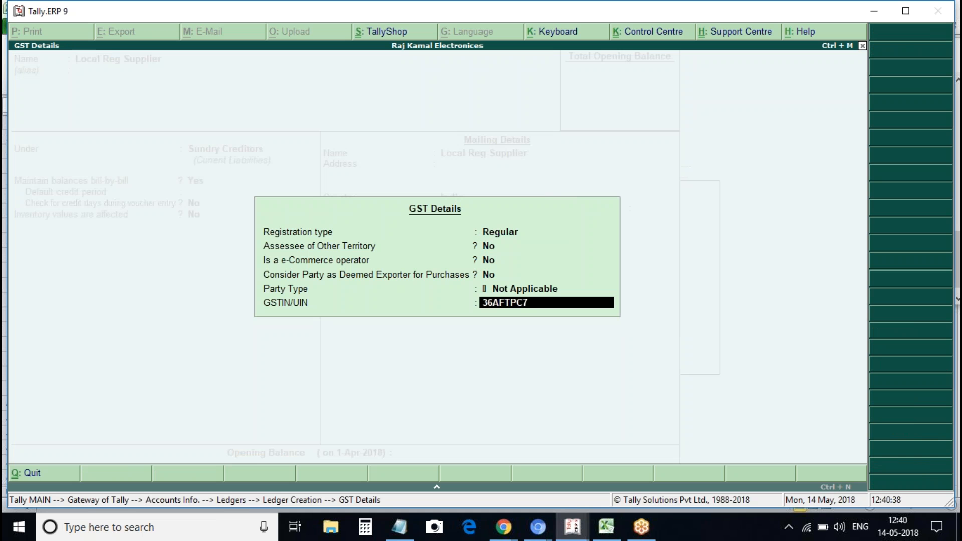
{"action": "key", "text": "Return"}
Save Local Reg Supplier and create Local Unreg Supplier with Unregistered GST registration type
{"action": "key", "text": "Return"}
{"action": "type", "text": "Unre"}
{"action": "key", "text": "BackSpace"}
{"action": "key", "text": "BackSpace"}
{"action": "key", "text": "BackSpace"}
{"action": "key", "text": "BackSpace"}
{"action": "type", "text": "Lioca"}
{"action": "key", "text": "BackSpace"}
{"action": "key", "text": "BackSpace"}
{"action": "key", "text": "BackSpace"}
{"action": "key", "text": "BackSpace"}
{"action": "type", "text": "ocal Unreg Supplier"}
{"action": "key", "text": "Return"}
{"action": "key", "text": "Return"}
{"action": "key", "text": "Return"}
{"action": "key", "text": "Return"}
{"action": "key", "text": "Return"}
{"action": "key", "text": "Return"}
{"action": "key", "text": "Return"}
{"action": "key", "text": "Return"}
{"action": "key", "text": "Return"}
{"action": "type", "text": "y"}
{"action": "key", "text": "Down"}
{"action": "key", "text": "Return"}
{"action": "key", "text": "ctrl+a"}
Start a new ledger named Interstate Reg Supplier
{"action": "type", "text": "Interstate Re"}
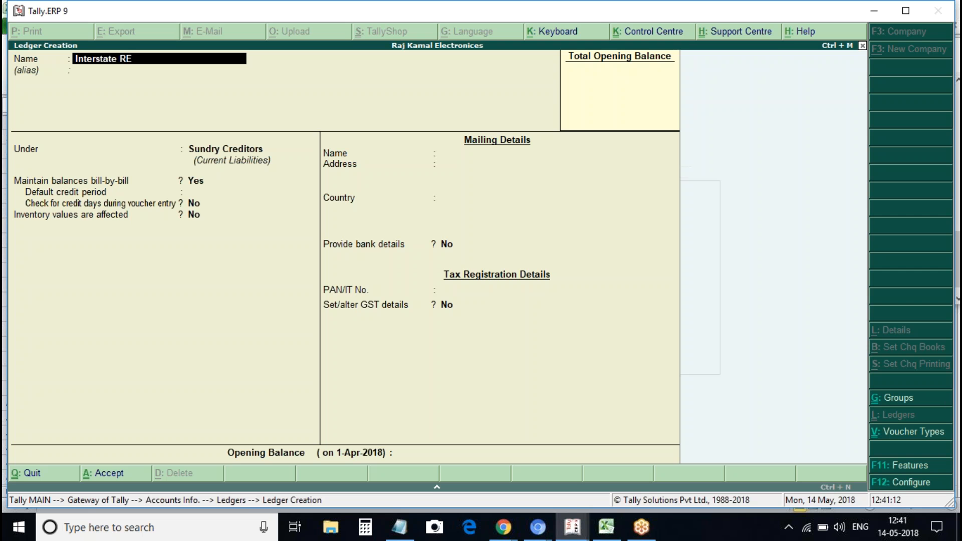
{"action": "type", "text": "g Supplier"}
Save Interstate Reg Supplier with state Andhra Pradesh, Regular GST registration and its GSTIN
{"action": "key", "text": "Return"}
{"action": "key", "text": "Return"}
{"action": "key", "text": "Return"}
{"action": "key", "text": "Return"}
{"action": "key", "text": "Return"}
{"action": "key", "text": "Return"}
{"action": "key", "text": "Return"}
{"action": "key", "text": "Return"}
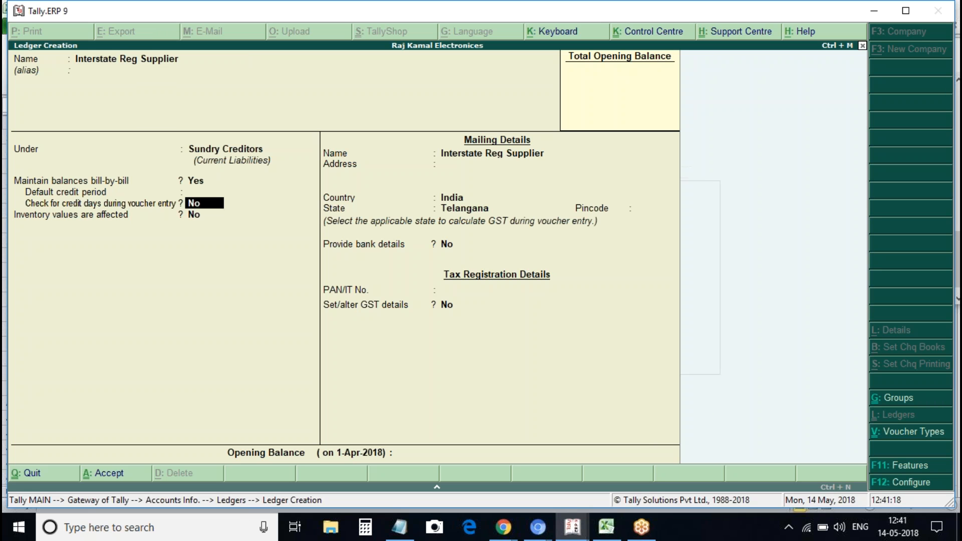
{"action": "type", "text": "andhra"}
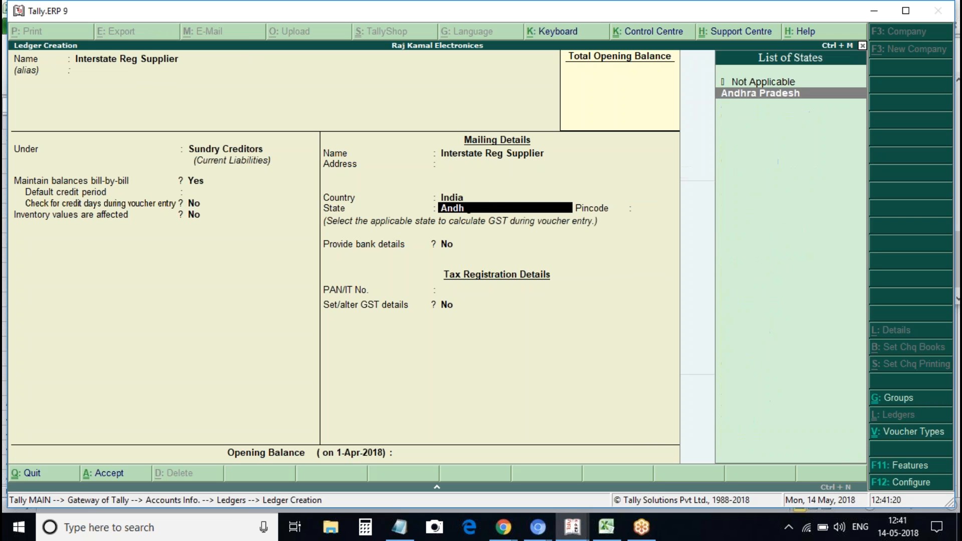
{"action": "key", "text": "Return"}
{"action": "key", "text": "Return"}
{"action": "key", "text": "Return"}
{"action": "type", "text": "y"}
{"action": "key", "text": "Return"}
{"action": "key", "text": "Return"}
{"action": "key", "text": "Return"}
{"action": "key", "text": "Return"}
{"action": "key", "text": "Return"}
{"action": "key", "text": "Return"}
{"action": "type", "text": "ACLP"}
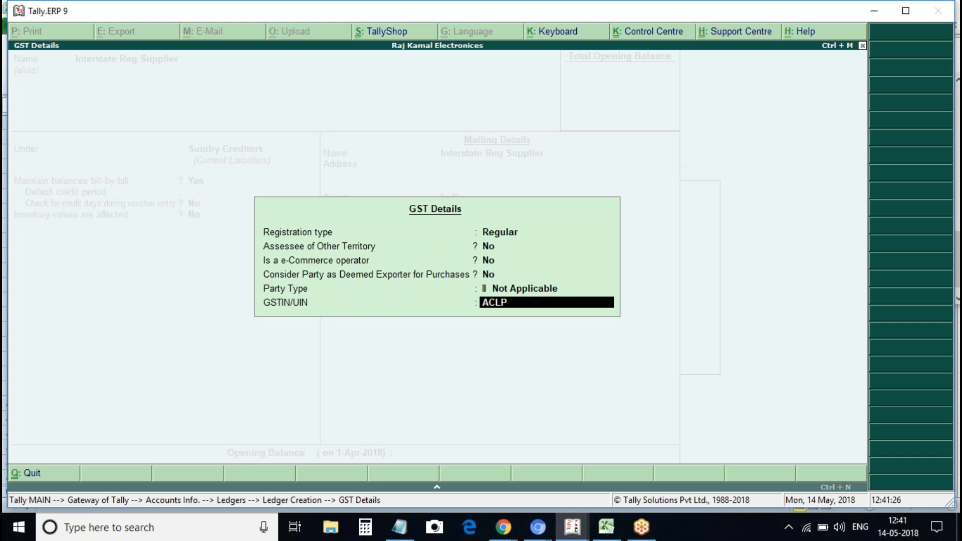
{"action": "type", "text": "J71"}
{"action": "key", "text": "BackSpace"}
{"action": "key", "text": "BackSpace"}
{"action": "type", "text": "6"}
{"action": "key", "text": "BackSpace"}
{"action": "key", "text": "BackSpace"}
{"action": "key", "text": "BackSpace"}
{"action": "key", "text": "BackSpace"}
{"action": "key", "text": "BackSpace"}
{"action": "key", "text": "BackSpace"}
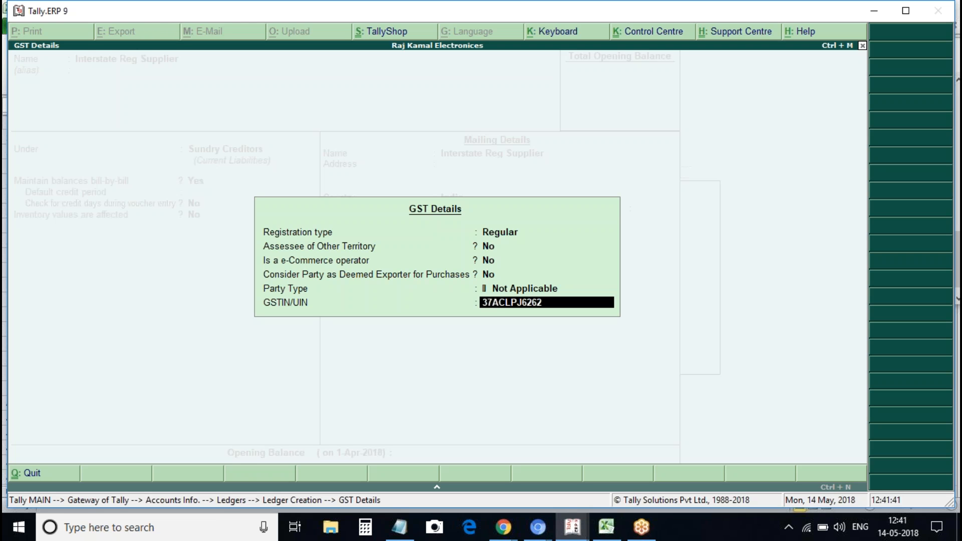
{"action": "key", "text": "Return"}
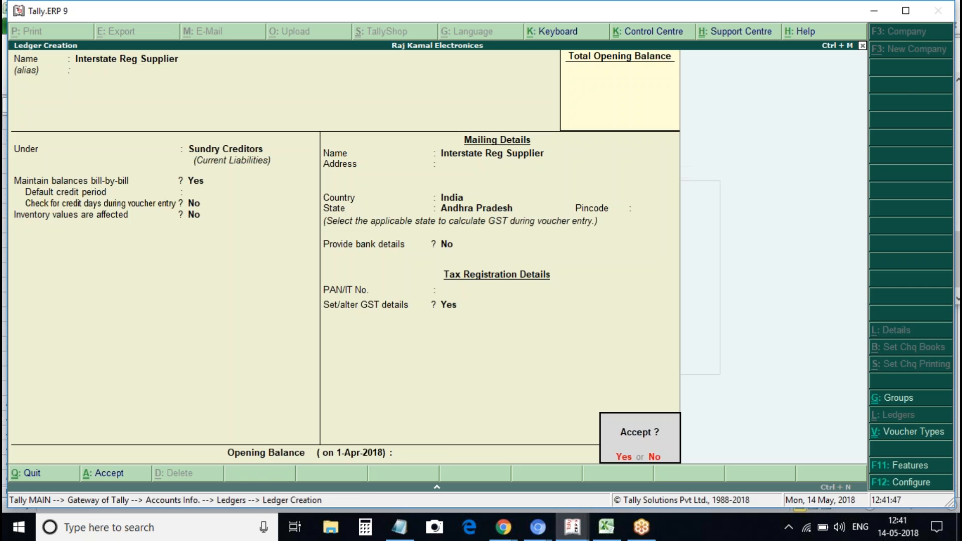
{"action": "key", "text": "Return"}
{"action": "type", "text": "Inter"}
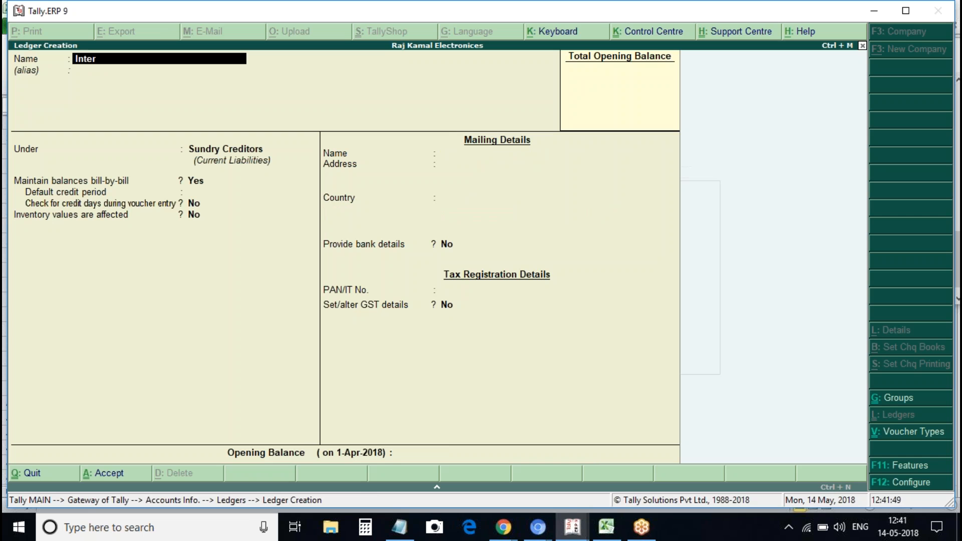
{"action": "type", "text": "state Unreg Supplier"}
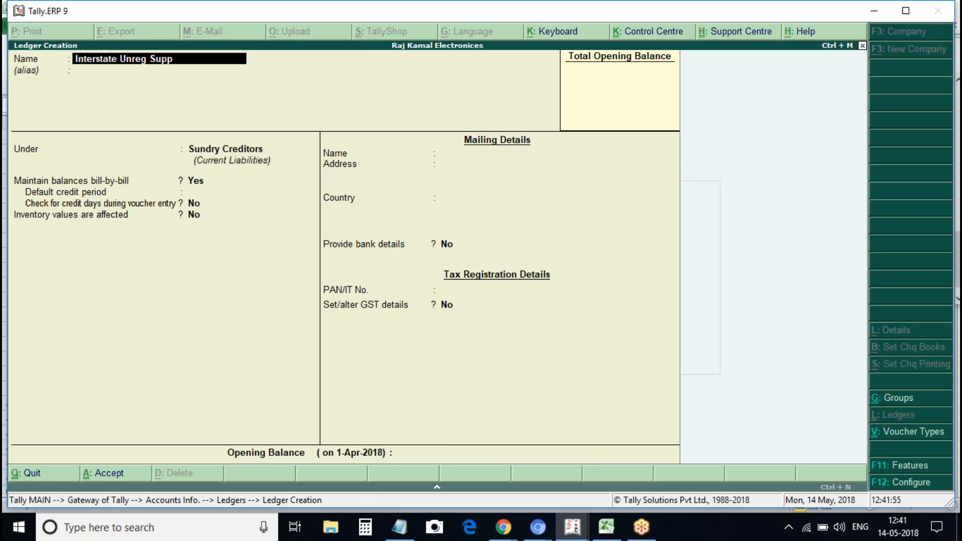
Save ledger Interstate Unreg Supplier with its state changed from Telangana to Andhra Pradesh
{"action": "key", "text": "Return"}
{"action": "key", "text": "Return"}
{"action": "key", "text": "Return"}
{"action": "key", "text": "Return"}
{"action": "key", "text": "Return"}
{"action": "key", "text": "Return"}
{"action": "key", "text": "Return"}
{"action": "key", "text": "Return"}
{"action": "key", "text": "Return"}
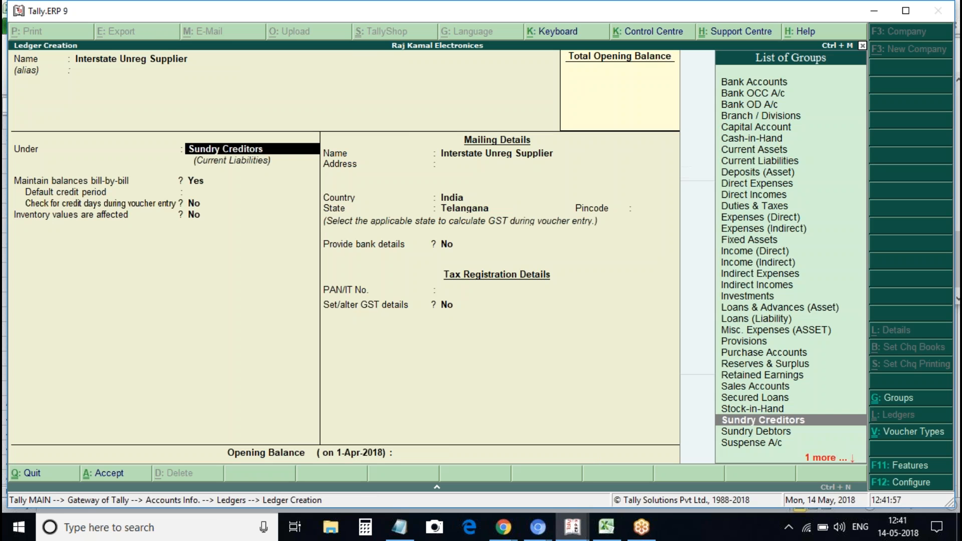
{"action": "key", "text": "Return"}
{"action": "key", "text": "Return"}
{"action": "key", "text": "Return"}
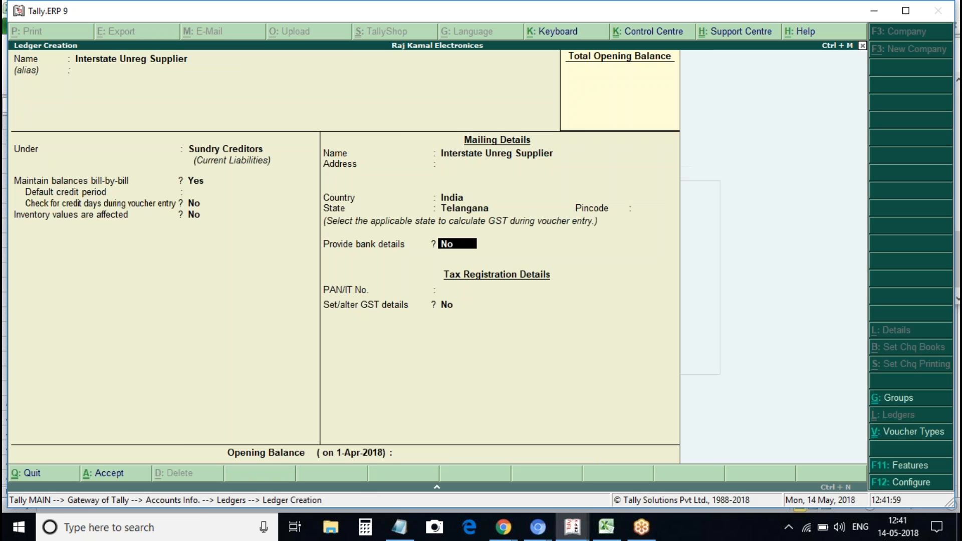
{"action": "key", "text": "BackSpace"}
{"action": "key", "text": "BackSpace"}
{"action": "key", "text": "k"}
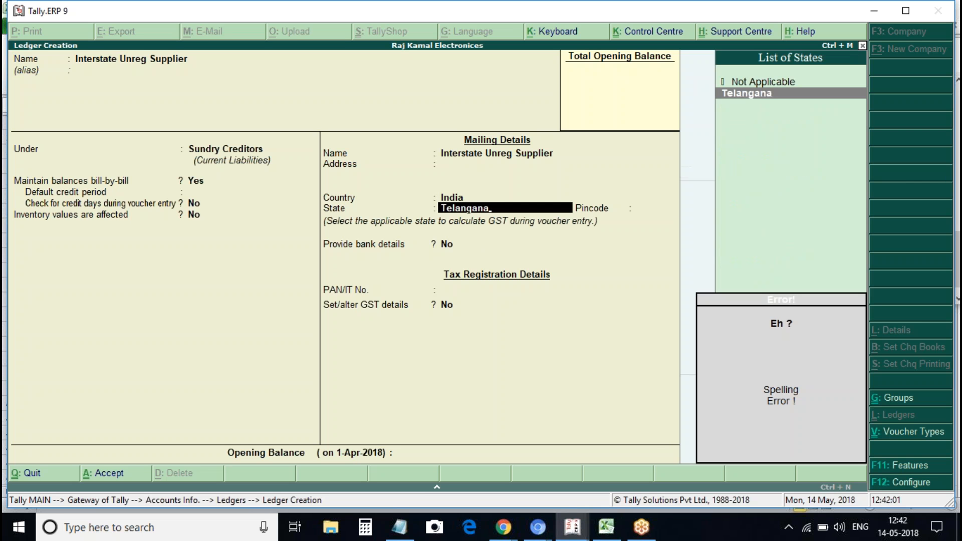
{"action": "key", "text": "BackSpace"}
{"action": "key", "text": "BackSpace"}
{"action": "key", "text": "BackSpace"}
{"action": "key", "text": "BackSpace"}
{"action": "key", "text": "BackSpace"}
{"action": "key", "text": "BackSpace"}
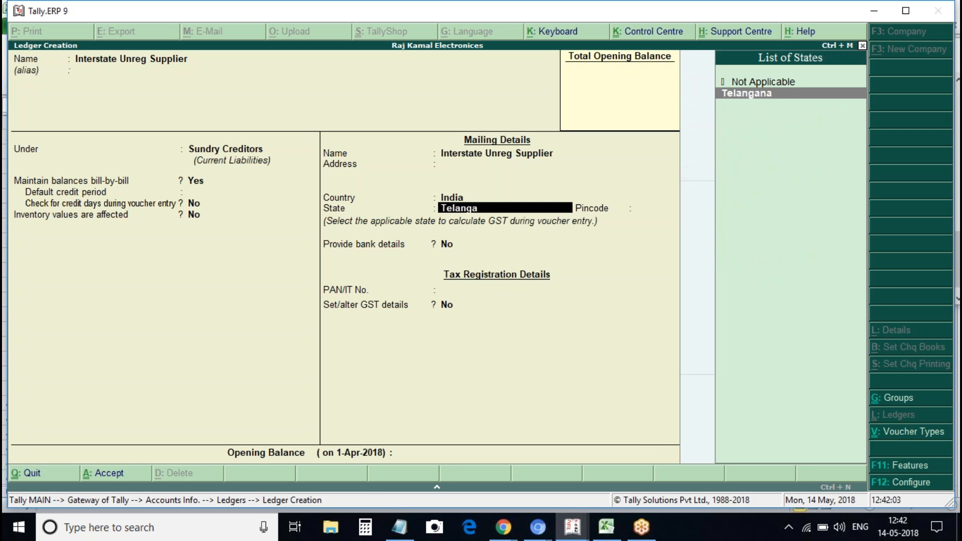
{"action": "key", "text": "BackSpace"}
{"action": "key", "text": "BackSpace"}
{"action": "key", "text": "BackSpace"}
{"action": "type", "text": "Andhra"}
{"action": "key", "text": "Return"}
{"action": "key", "text": "Return"}
{"action": "key", "text": "Return"}
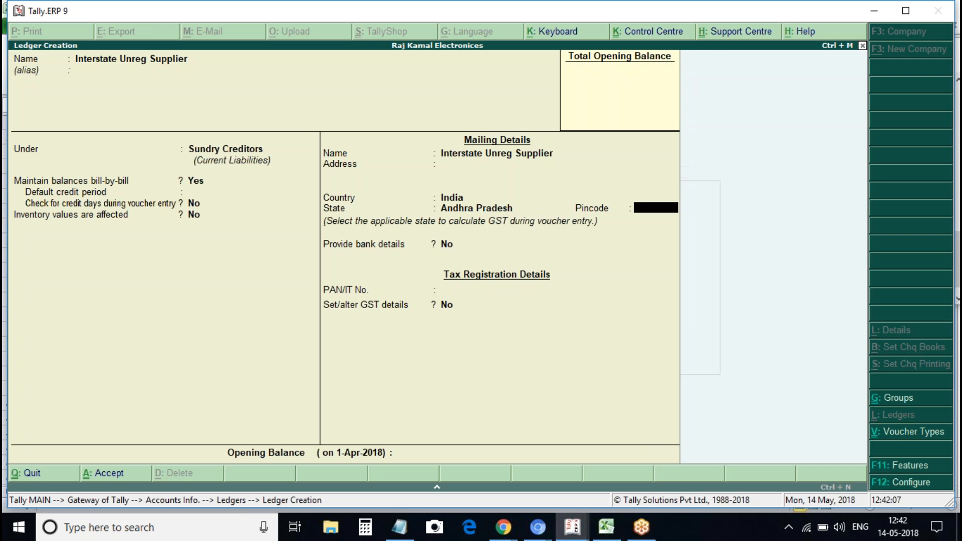
{"action": "key", "text": "Return"}
{"action": "key", "text": "Return"}
Create the Purchase ledger under Purchase Accounts with Goods as the type of supply
{"action": "type", "text": "Purchase"}
{"action": "key", "text": "Return"}
{"action": "key", "text": "Return"}
{"action": "type", "text": "Purh"}
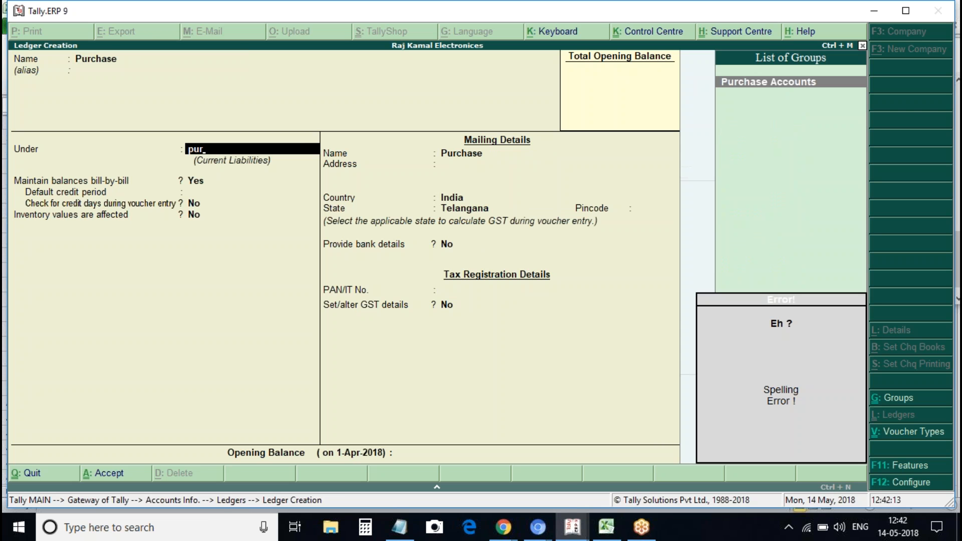
{"action": "key", "text": "Return"}
{"action": "key", "text": "Return"}
{"action": "key", "text": "Return"}
{"action": "key", "text": "Return"}
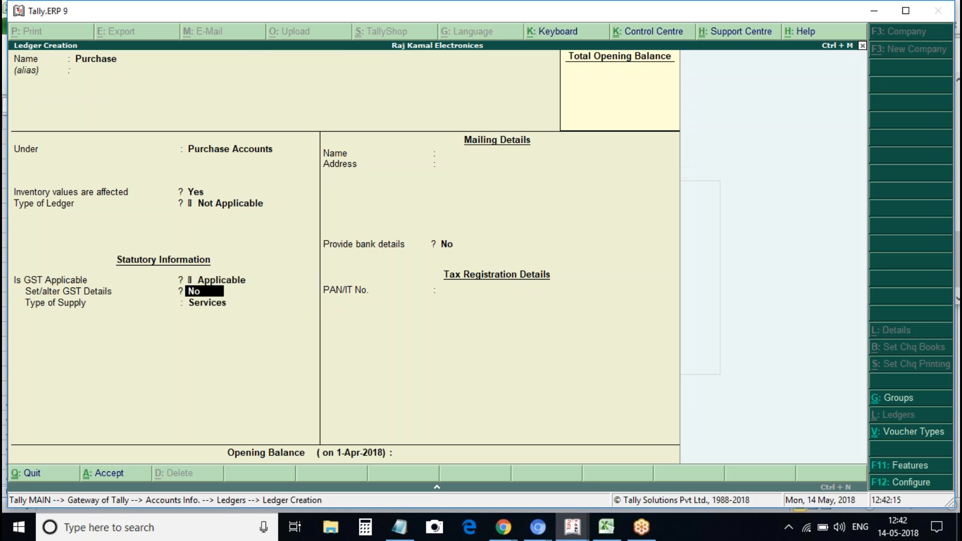
{"action": "key", "text": "Return"}
{"action": "type", "text": "g"}
{"action": "key", "text": "Return"}
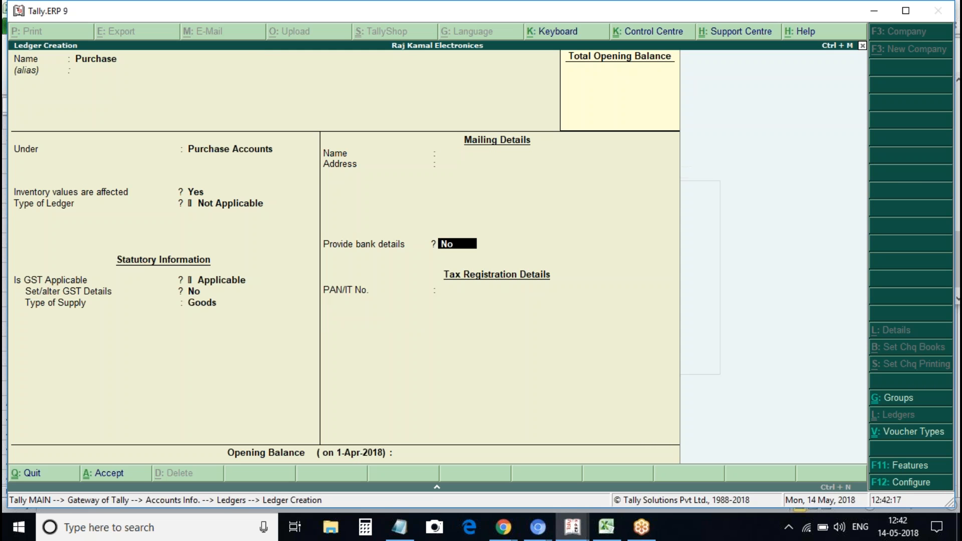
{"action": "key", "text": "ctrl+a"}
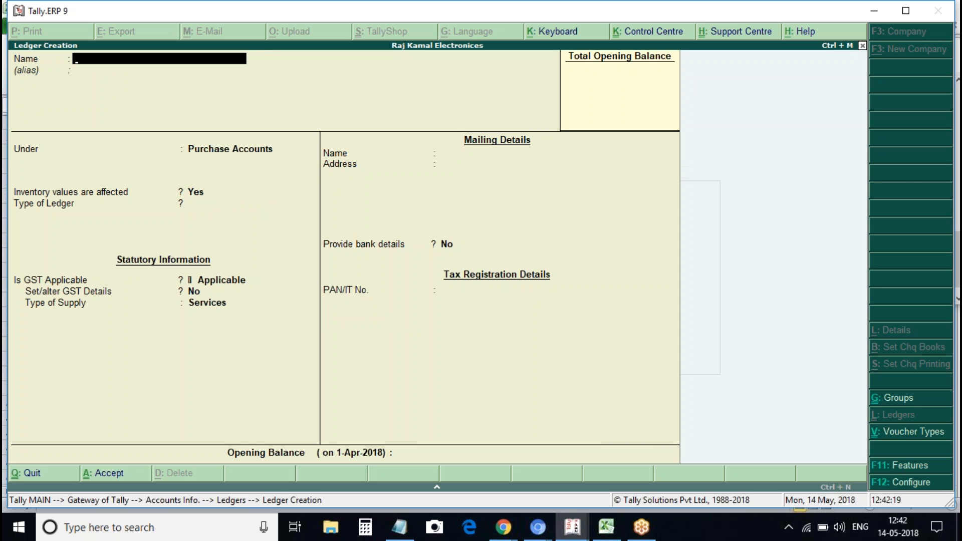
Create the Cgst ledger under Duties & Taxes as GST Central Tax
{"action": "type", "text": "Cgst"}
{"action": "key", "text": "Return"}
{"action": "key", "text": "Return"}
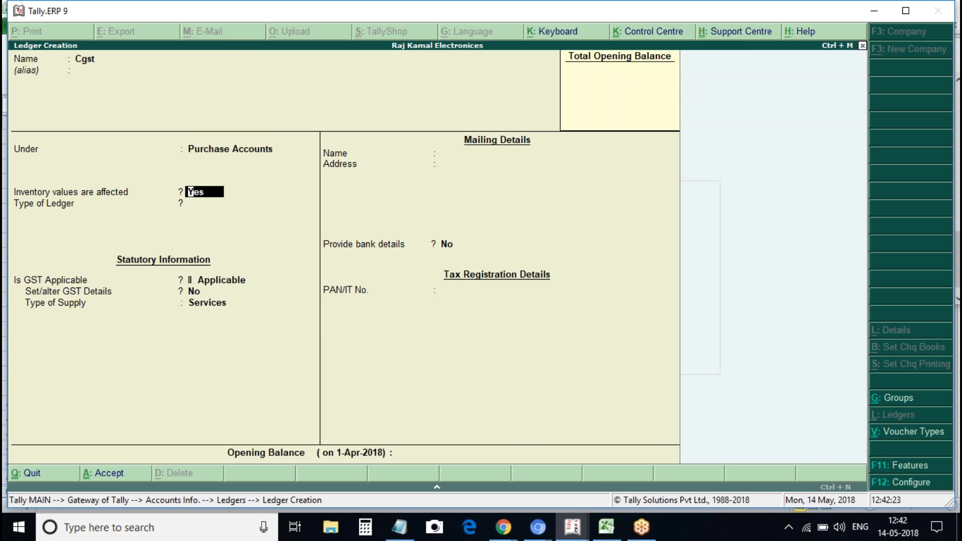
{"action": "key", "text": "BackSpace"}
{"action": "type", "text": "dut"}
{"action": "key", "text": "Return"}
{"action": "type", "text": "g"}
{"action": "key", "text": "Return"}
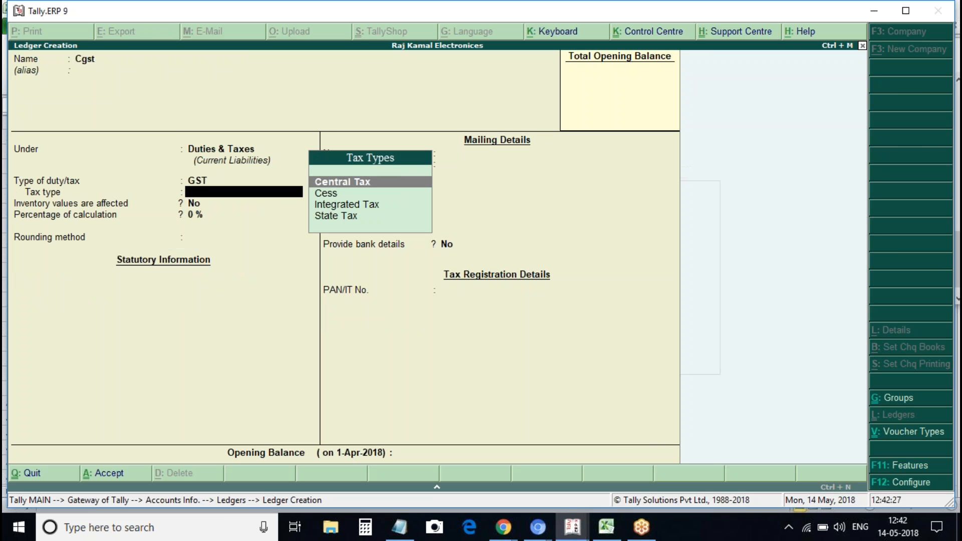
{"action": "type", "text": "cen"}
{"action": "key", "text": "Return"}
Create the Sgst ledger under Duties & Taxes as GST State Tax
{"action": "key", "text": "Return"}
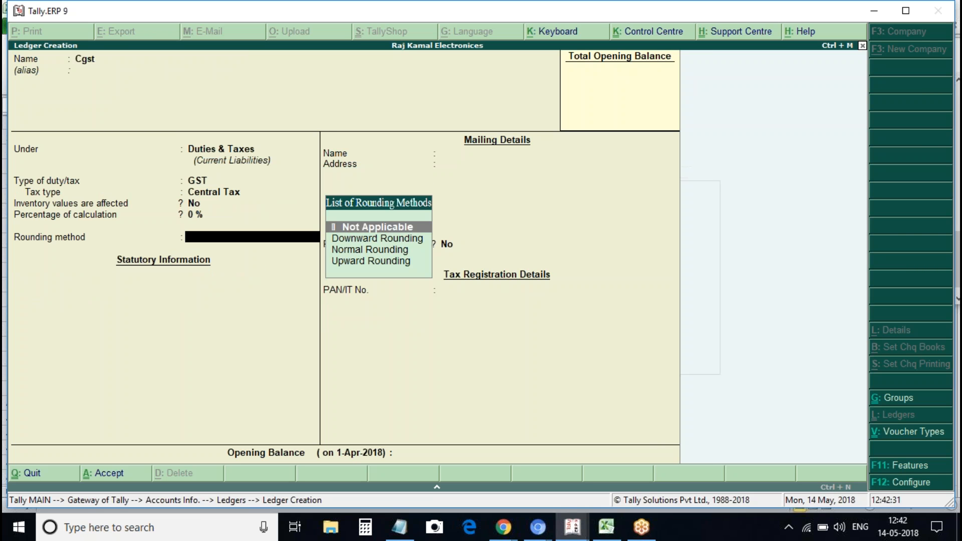
{"action": "key", "text": "ctrl+a"}
{"action": "type", "text": "Sgst"}
{"action": "key", "text": "Return"}
{"action": "key", "text": "Return"}
{"action": "key", "text": "Return"}
{"action": "type", "text": "G"}
{"action": "key", "text": "Return"}
{"action": "type", "text": "S"}
{"action": "key", "text": "Return"}
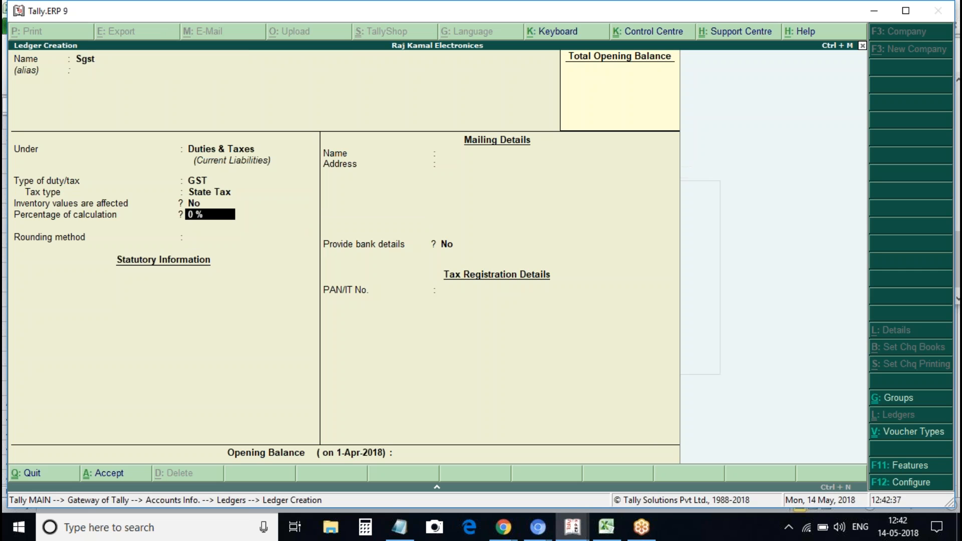
{"action": "key", "text": "ctrl+a"}
Create the Igst ledger under Duties & Taxes as GST Integrated Tax, then exit ledger creation
{"action": "type", "text": "Ics"}
{"action": "key", "text": "BackSpace"}
{"action": "key", "text": "BackSpace"}
{"action": "type", "text": "gst"}
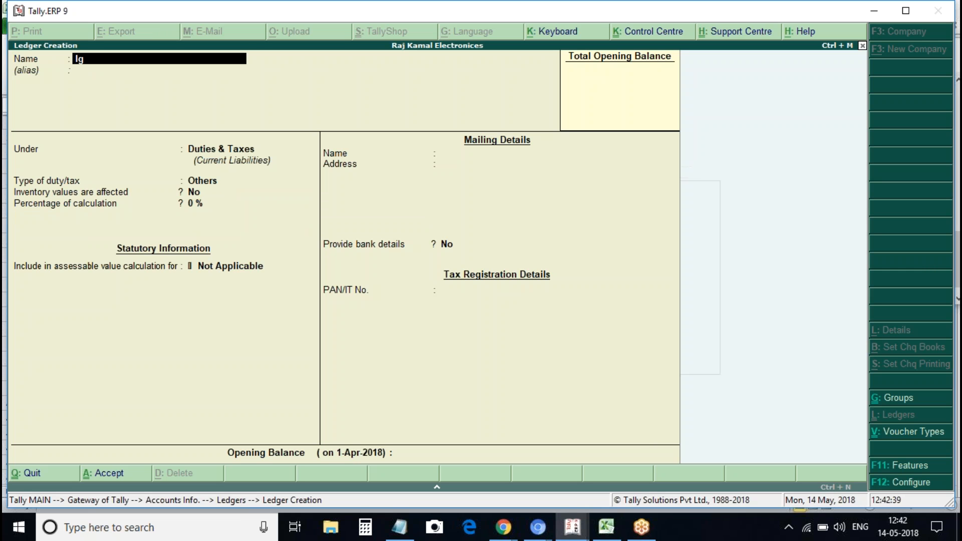
{"action": "key", "text": "Return"}
{"action": "key", "text": "Return"}
{"action": "key", "text": "Up"}
{"action": "key", "text": "Return"}
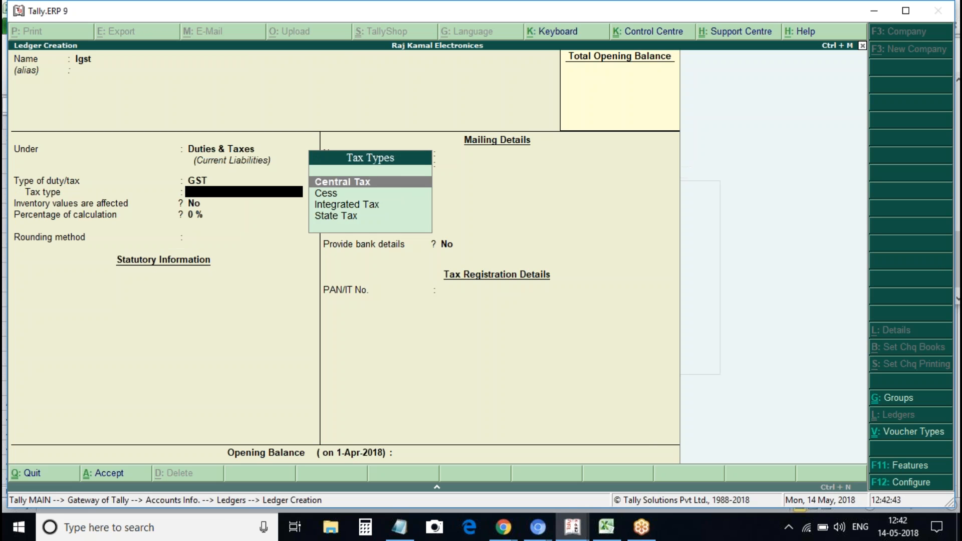
{"action": "key", "text": "Down"}
{"action": "key", "text": "Down"}
{"action": "key", "text": "Return"}
{"action": "key", "text": "ctrl+a"}
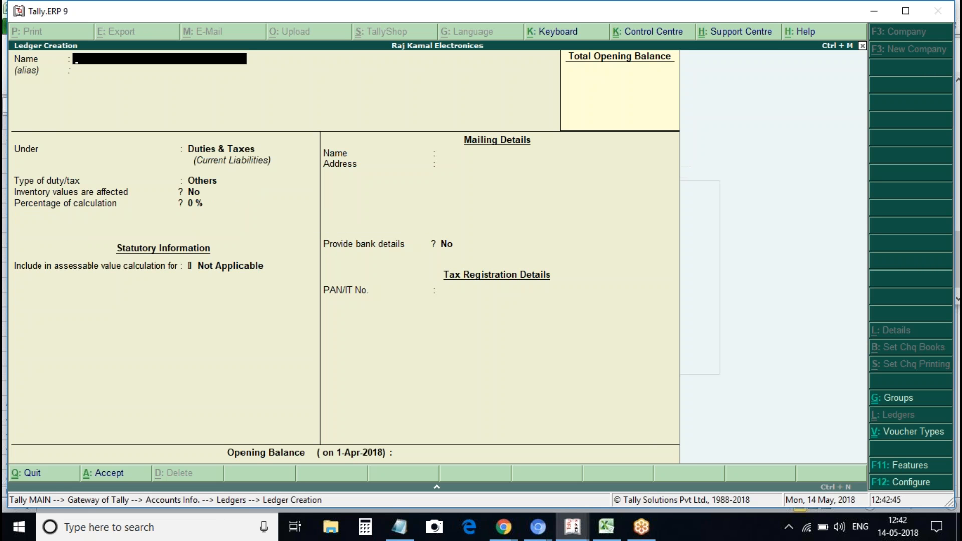
{"action": "key", "text": "Escape"}
{"action": "key", "text": "Return"}
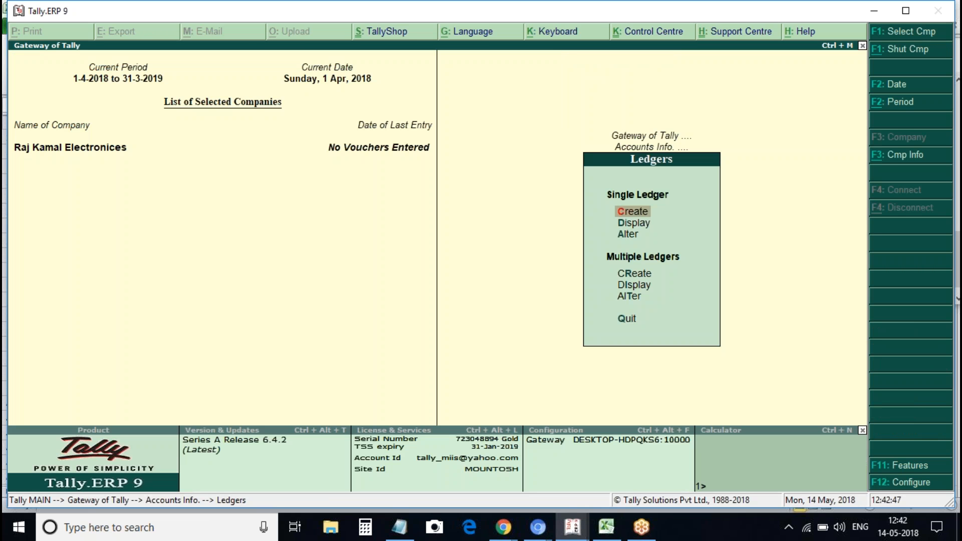
Show Multi Ledger Alteration for All Items, listing the ten ledgers from Cash to Sgst with groups
{"action": "key", "text": "Down"}
{"action": "key", "text": "Down"}
{"action": "key", "text": "Down"}
{"action": "key", "text": "Down"}
{"action": "key", "text": "Down"}
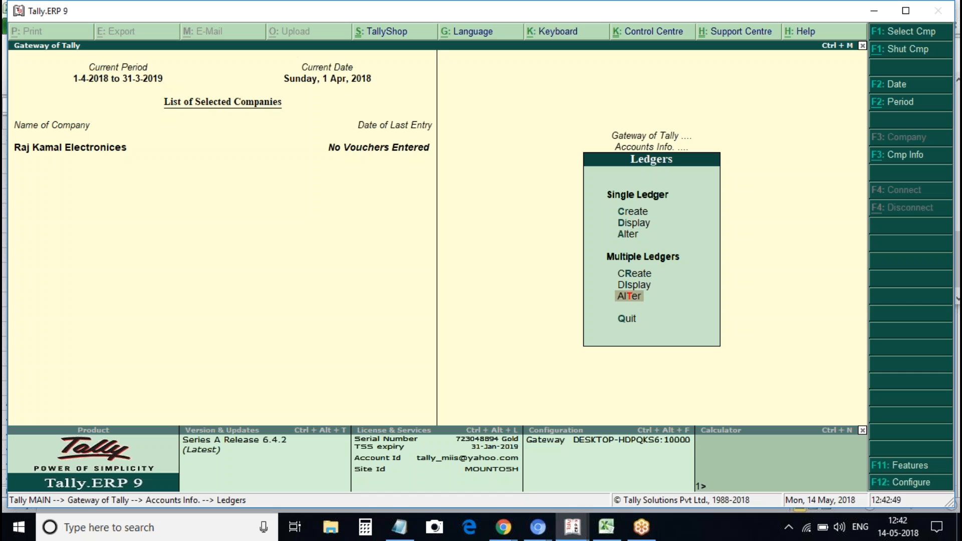
{"action": "key", "text": "Down"}
{"action": "key", "text": "Down"}
{"action": "key", "text": "Down"}
{"action": "key", "text": "Down"}
{"action": "key", "text": "Down"}
{"action": "key", "text": "Down"}
{"action": "key", "text": "Down"}
{"action": "key", "text": "Return"}
{"action": "key", "text": "Return"}
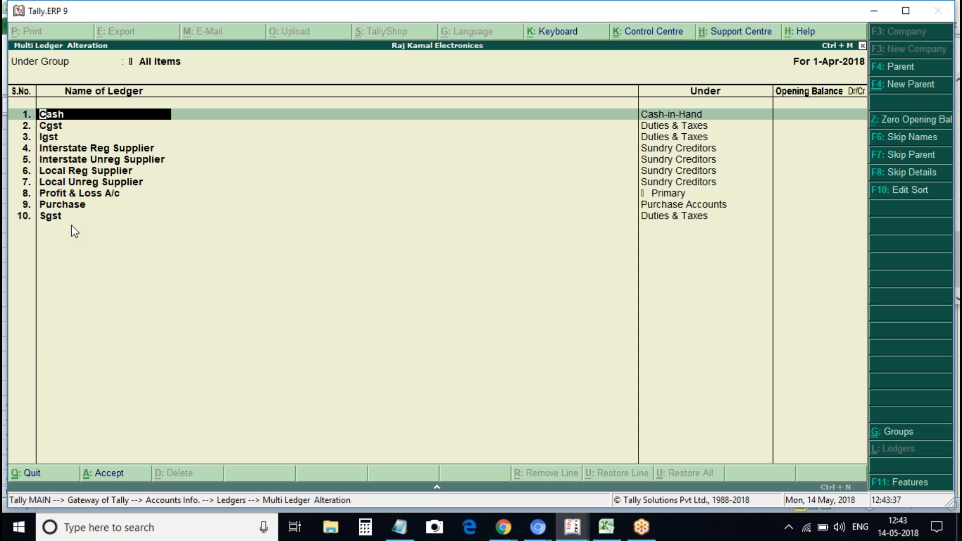
Quit Multi Ledger Alteration and open a blank stock item creation form from Inventory Info
{"action": "key", "text": "Escape"}
{"action": "key", "text": "y"}
{"action": "key", "text": "Escape"}
{"action": "key", "text": "Escape"}
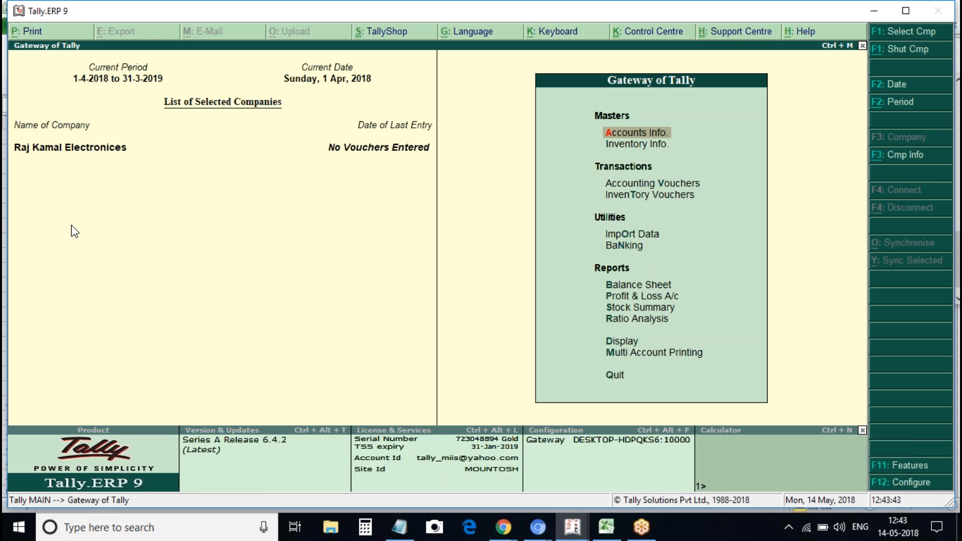
{"action": "key", "text": "Down"}
{"action": "key", "text": "Return"}
{"action": "key", "text": "Down"}
{"action": "key", "text": "Return"}
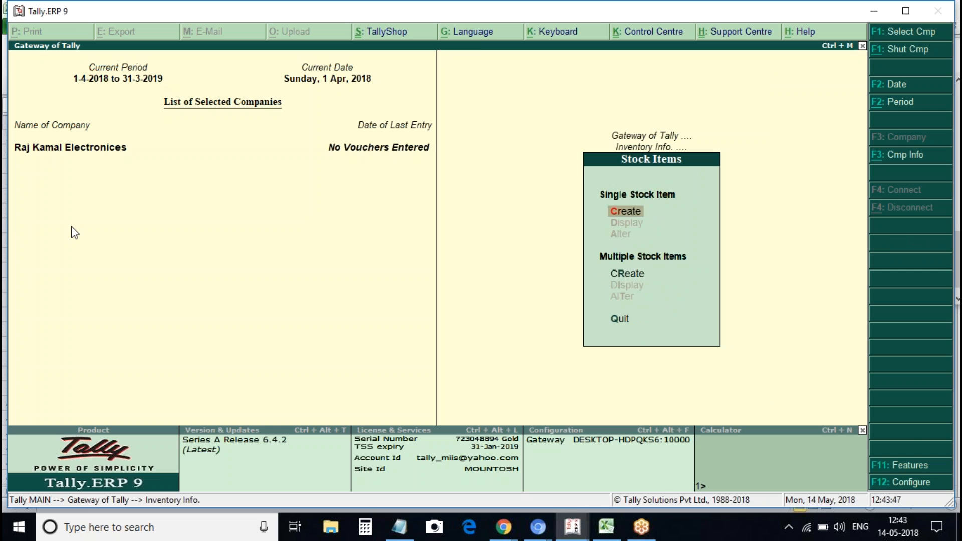
{"action": "key", "text": "Return"}
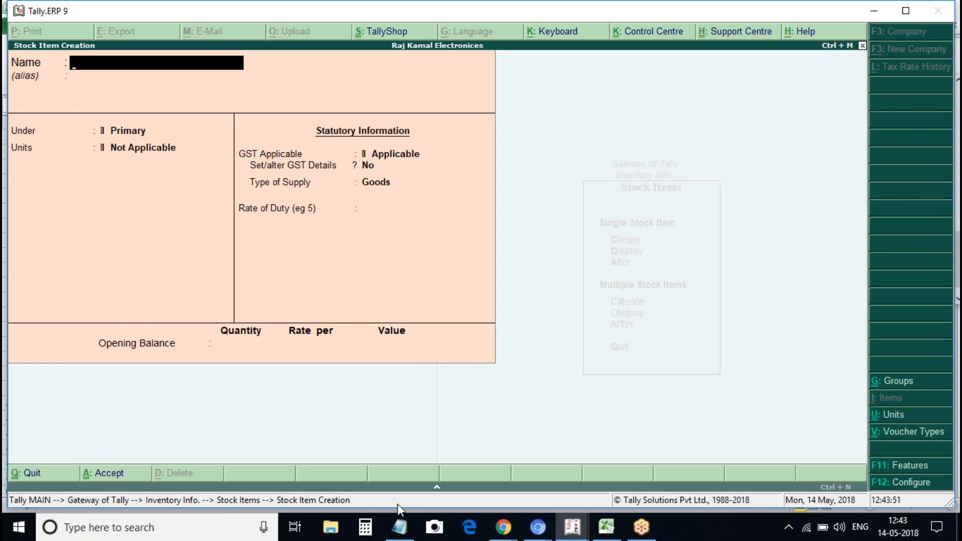
In Notepad under Step3, type '(Ledgers: local reg, local unreg, interstate reg and unreg party, purchase, cgst,sgst,igst)'
{"action": "left_click", "coordinate": [400, 527]}
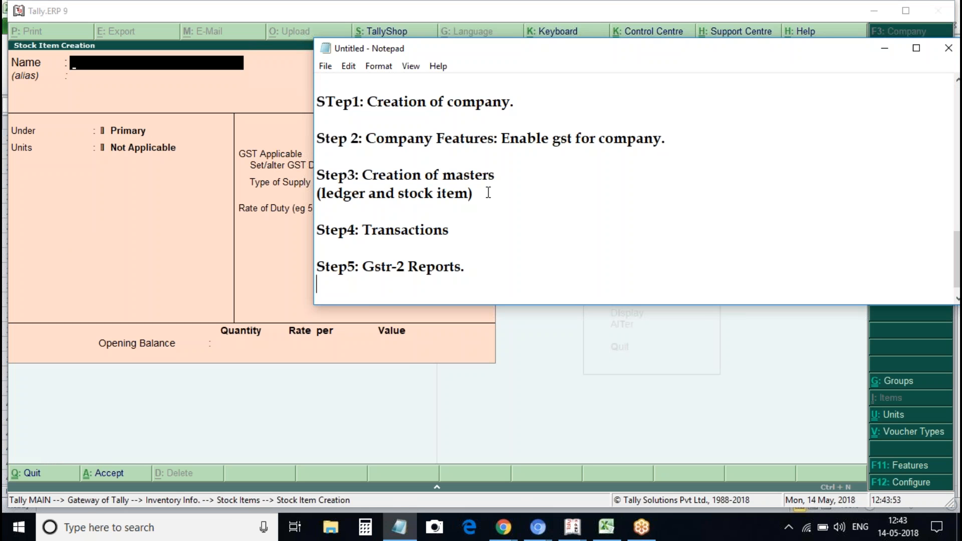
{"action": "left_click", "coordinate": [339, 207]}
{"action": "type", "text": "("}
{"action": "type", "text": "Ldeger"}
{"action": "key", "text": "BackSpace"}
{"action": "key", "text": "BackSpace"}
{"action": "key", "text": "BackSpace"}
{"action": "key", "text": "BackSpace"}
{"action": "key", "text": "BackSpace"}
{"action": "type", "text": "edger"}
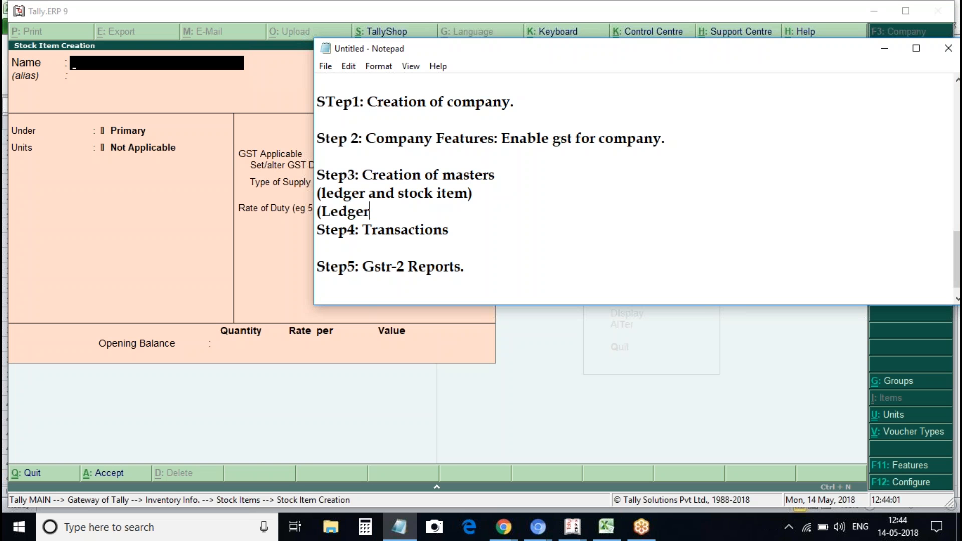
{"action": "type", "text": "s: 1"}
{"action": "type", "text": "ocal"}
{"action": "type", "text": " reg"}
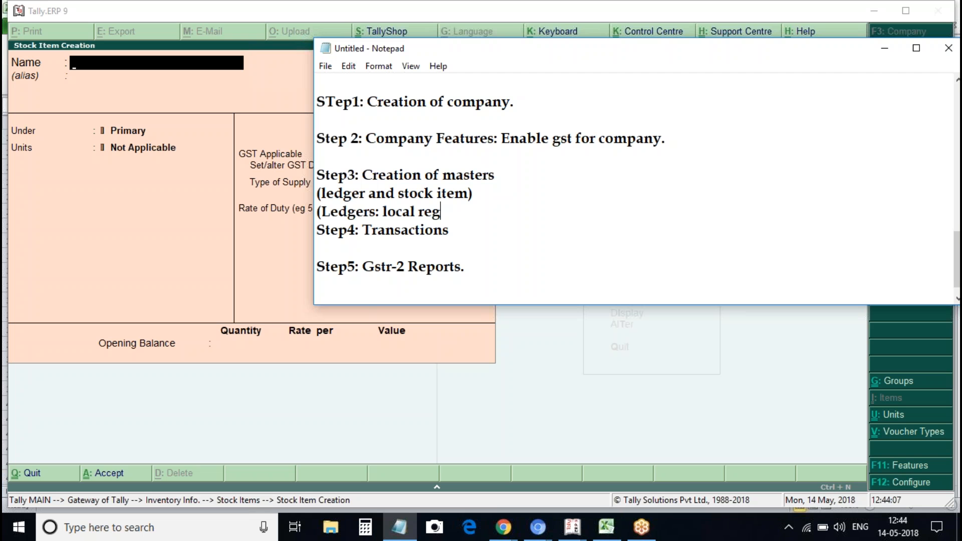
{"action": "type", "text": ", local un"}
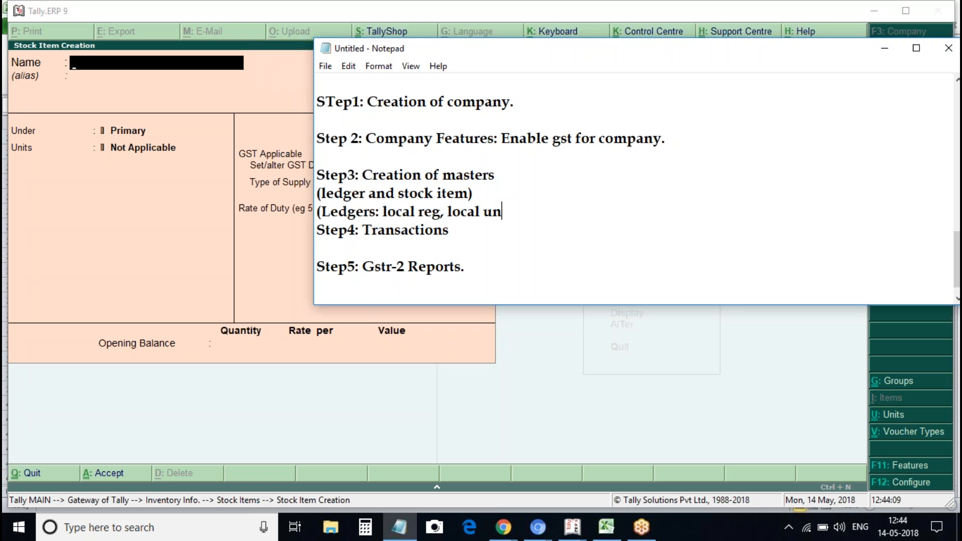
{"action": "type", "text": "reg, inter"}
{"action": "type", "text": "ate"}
{"action": "key", "text": "BackSpace"}
{"action": "key", "text": "BackSpace"}
{"action": "key", "text": "BackSpace"}
{"action": "type", "text": "sta"}
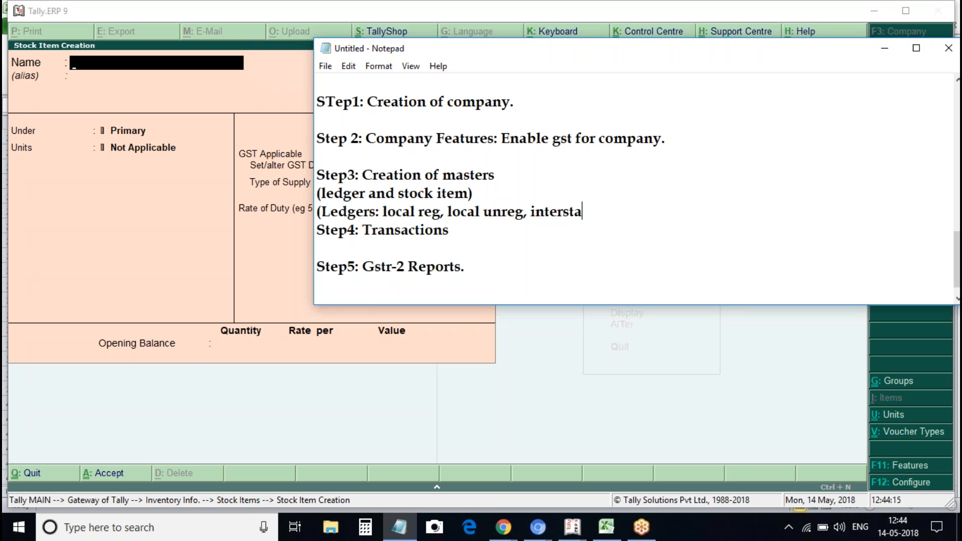
{"action": "type", "text": "te reg and unrg"}
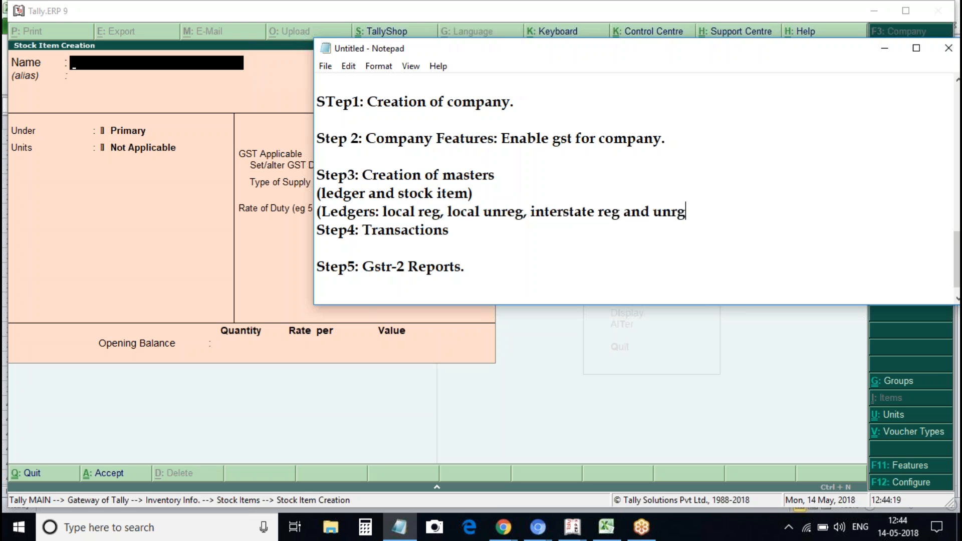
{"action": "key", "text": "BackSpace"}
{"action": "type", "text": "eg party, purc"}
{"action": "type", "text": "hase"}
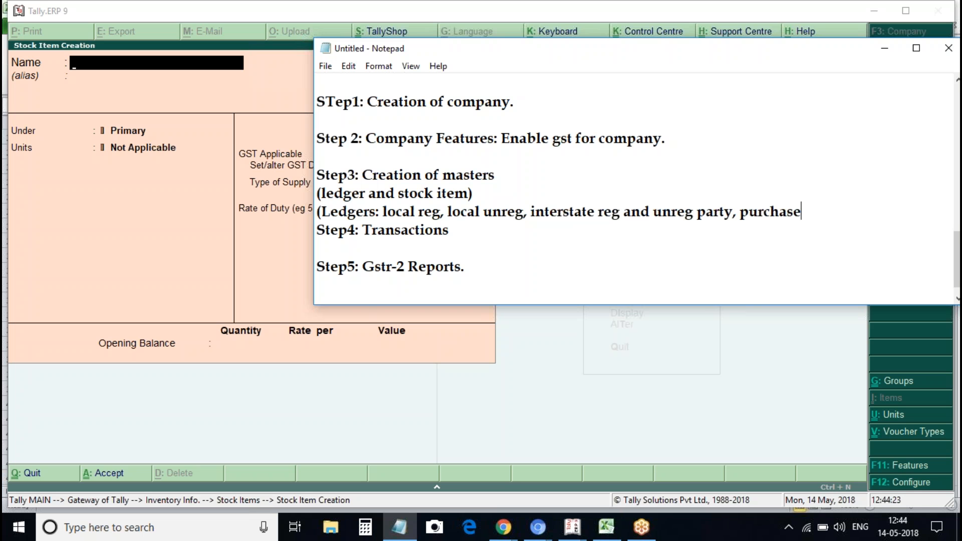
{"action": "type", "text": ", cgst,sgst,"}
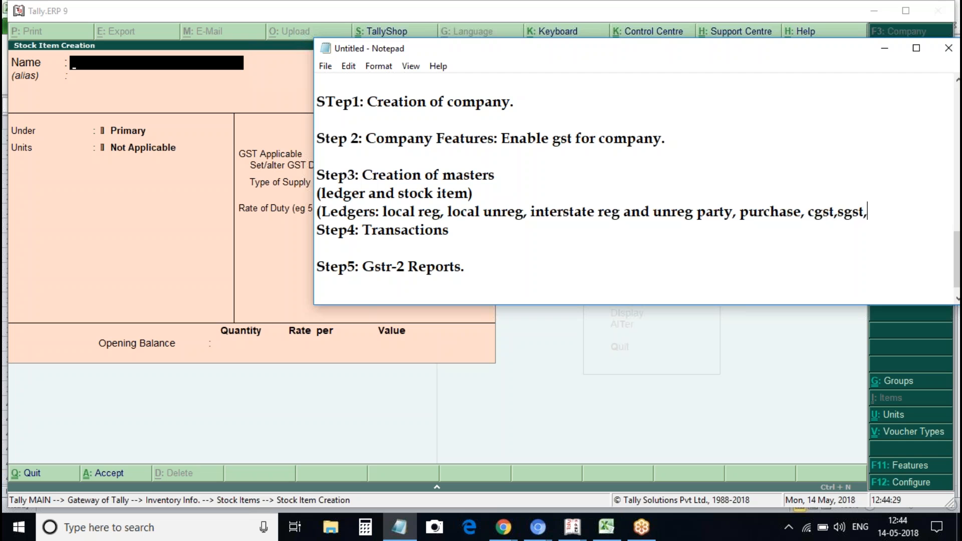
{"action": "type", "text": "igst)"}
{"action": "key", "text": "Return"}
{"action": "key", "text": "Return"}
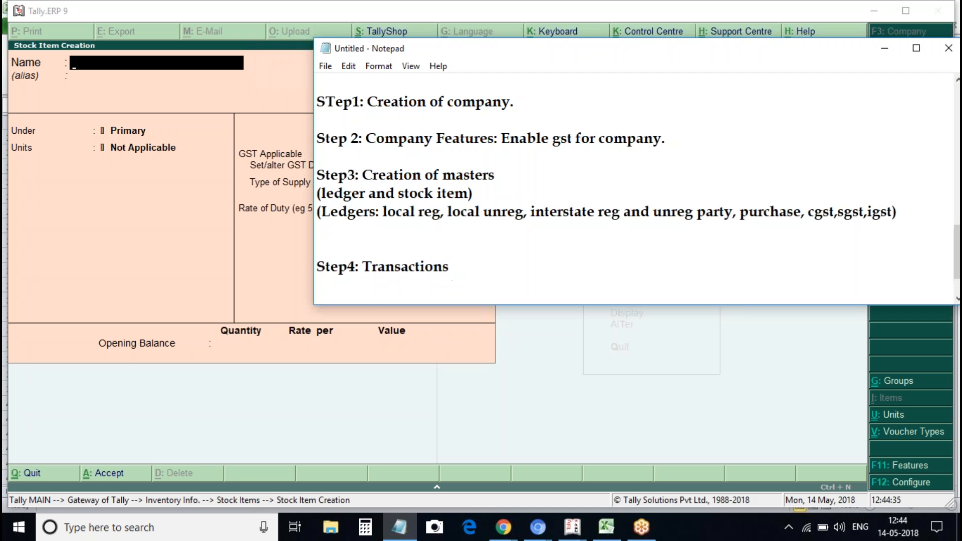
{"action": "key", "text": "BackSpace"}
Start a new line reading '(Stock Items: Voltas AC' below the ledger list
{"action": "type", "text": "(Stock ITes"}
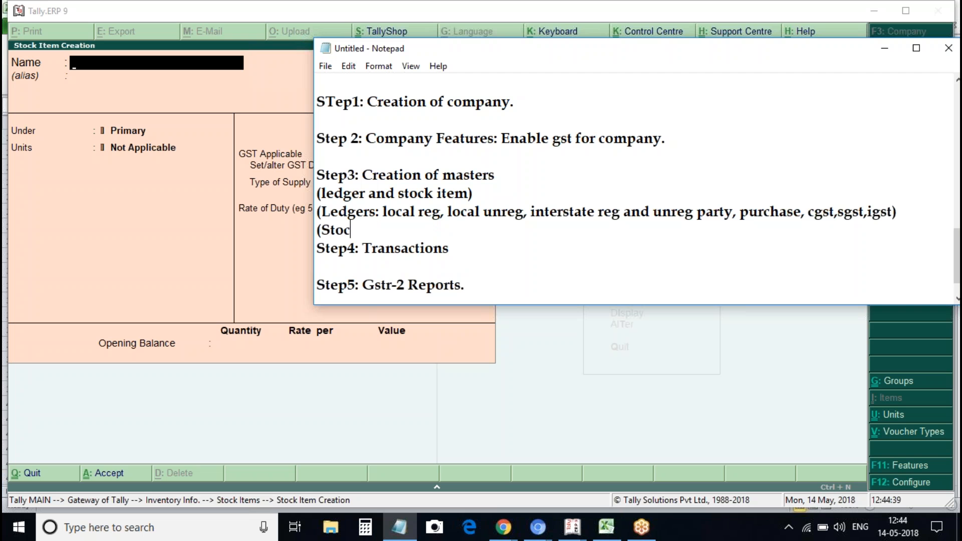
{"action": "key", "text": "BackSpace"}
{"action": "key", "text": "BackSpace"}
{"action": "key", "text": "BackSpace"}
{"action": "type", "text": "tme"}
{"action": "key", "text": "BackSpace"}
{"action": "key", "text": "BackSpace"}
{"action": "type", "text": "esm"}
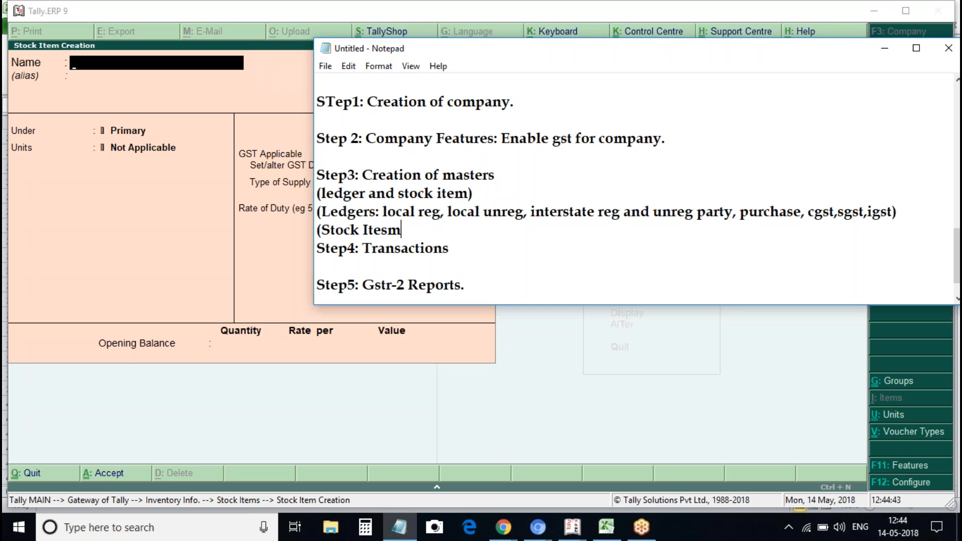
{"action": "key", "text": "BackSpace"}
{"action": "key", "text": "BackSpace"}
{"action": "type", "text": "ms: Vola"}
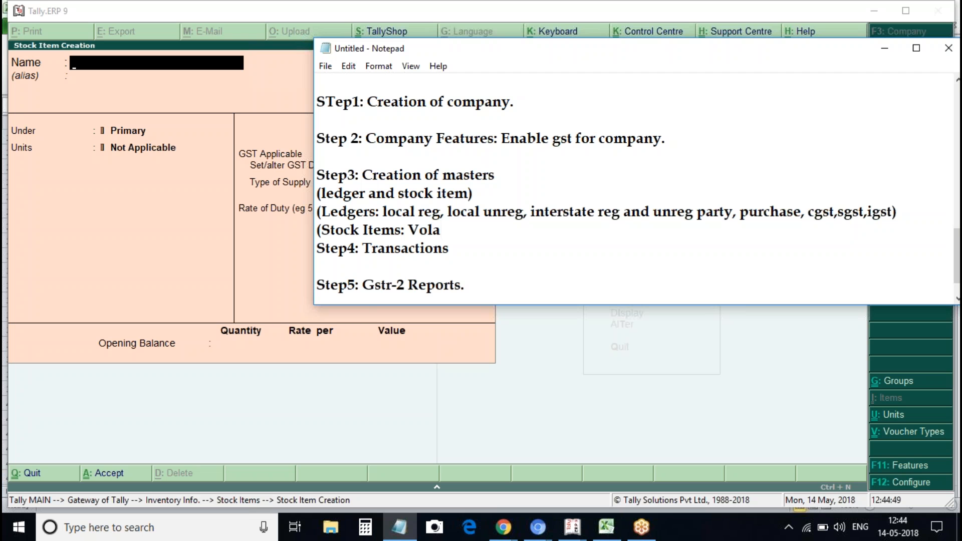
{"action": "type", "text": "t"}
{"action": "key", "text": "BackSpace"}
{"action": "key", "text": "BackSpace"}
{"action": "key", "text": "BackSpace"}
{"action": "key", "text": "BackSpace"}
{"action": "key", "text": "BackSpace"}
{"action": "type", "text": "Voat"}
{"action": "key", "text": "BackSpace"}
{"action": "key", "text": "BackSpace"}
{"action": "type", "text": "lats"}
{"action": "key", "text": "BackSpace"}
{"action": "key", "text": "BackSpace"}
{"action": "key", "text": "BackSpace"}
{"action": "type", "text": "tas AC !8"}
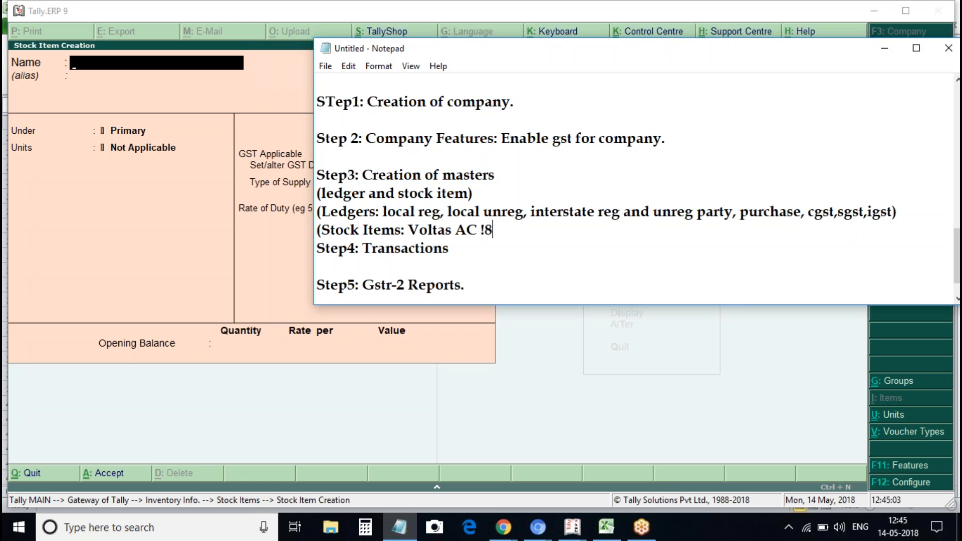
{"action": "key", "text": "BackSpace"}
Complete it with '18%, Voltas Cooler 12%.)' and add a blank line after it
{"action": "type", "text": "18%, vOL"}
{"action": "key", "text": "BackSpace"}
{"action": "key", "text": "BackSpace"}
{"action": "key", "text": "BackSpace"}
{"action": "type", "text": "Voltas"}
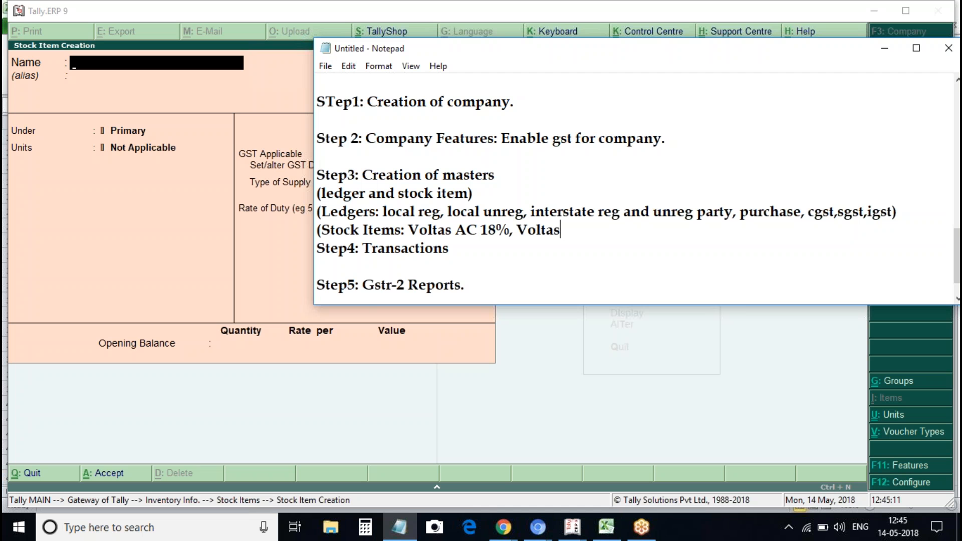
{"action": "type", "text": " Cooler !2"}
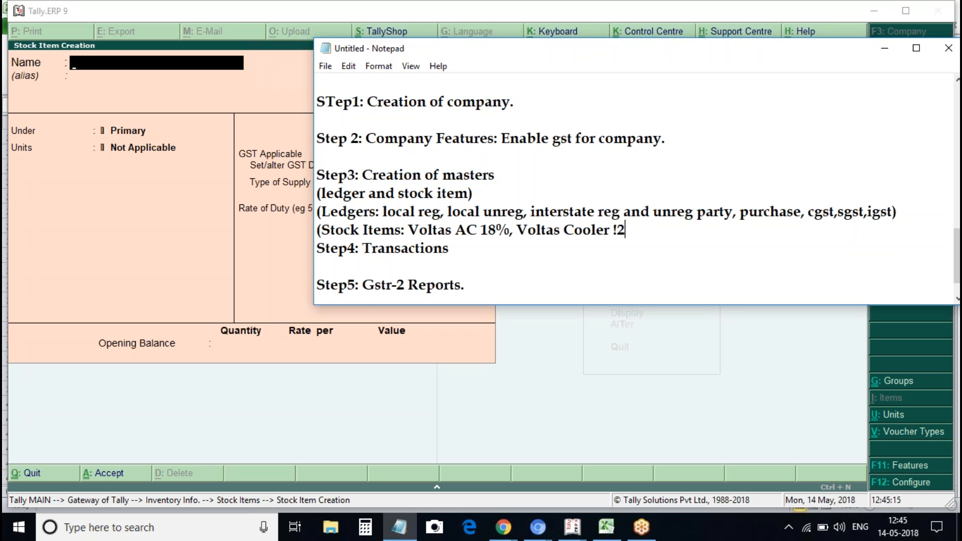
{"action": "key", "text": "BackSpace"}
{"action": "key", "text": "BackSpace"}
{"action": "type", "text": "12%.)"}
{"action": "key", "text": "Return"}
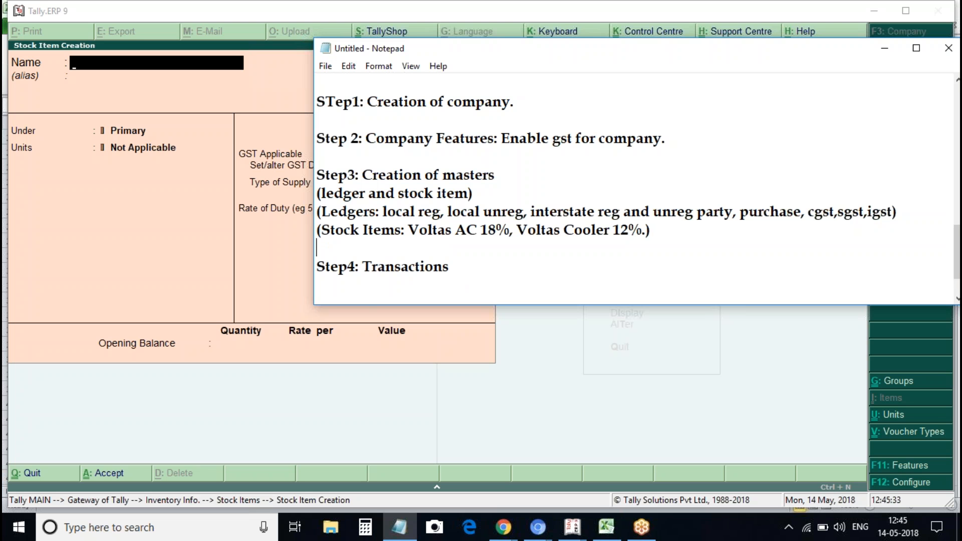
Change the ledgers line from 'local reg, local unreg' to 'local reg and unreg'
{"action": "left_click", "coordinate": [461, 275]}
{"action": "left_click", "coordinate": [491, 193]}
{"action": "left_click", "coordinate": [480, 212]}
{"action": "key", "text": "BackSpace"}
{"action": "key", "text": "BackSpace"}
{"action": "key", "text": "BackSpace"}
{"action": "key", "text": "BackSpace"}
{"action": "key", "text": "BackSpace"}
{"action": "key", "text": "BackSpace"}
{"action": "key", "text": "BackSpace"}
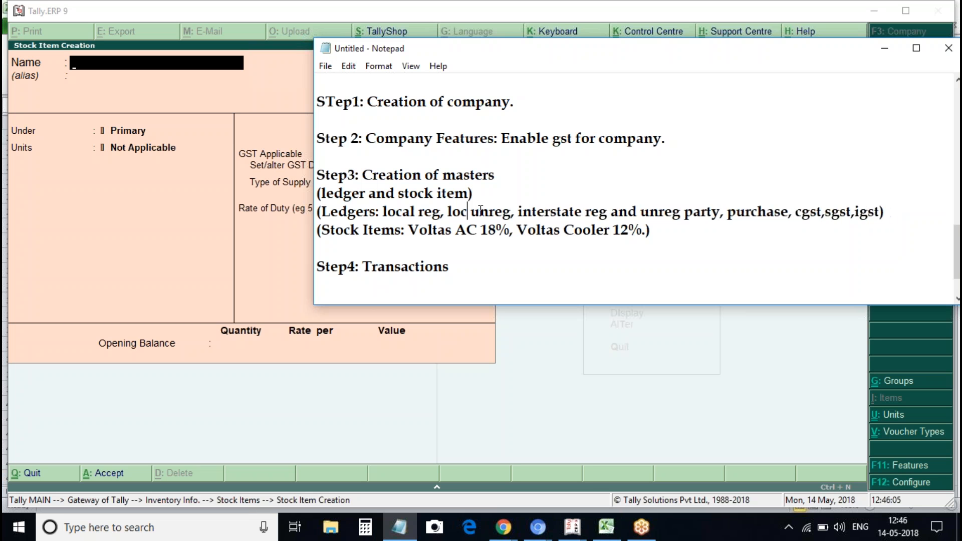
{"action": "type", "text": "and"}
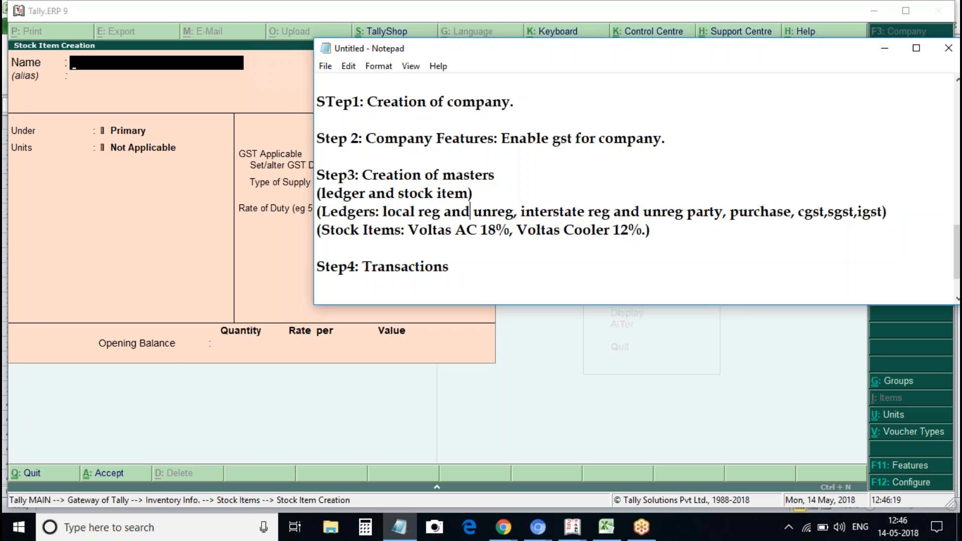
Append 'Nil rate item' to the Stock Items list and return to Tally's stock item form
{"action": "left_click", "coordinate": [646, 231]}
{"action": "type", "text": "Nilated"}
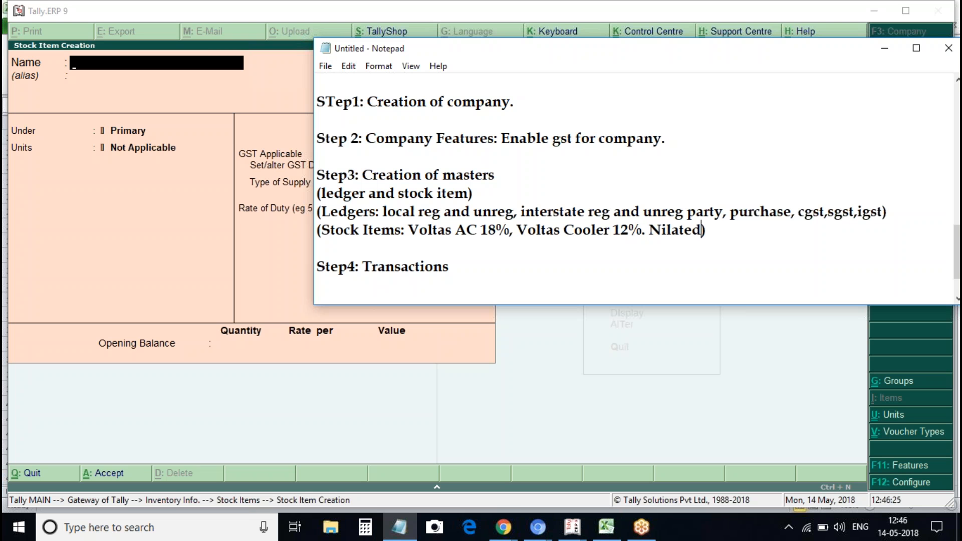
{"action": "type", "text": " item"}
{"action": "key", "text": "BackSpace"}
{"action": "key", "text": "BackSpace"}
{"action": "key", "text": "BackSpace"}
{"action": "key", "text": "BackSpace"}
{"action": "key", "text": "BackSpace"}
{"action": "key", "text": "BackSpace"}
{"action": "key", "text": "BackSpace"}
{"action": "key", "text": "BackSpace"}
{"action": "key", "text": "BackSpace"}
{"action": "type", "text": "rate item"}
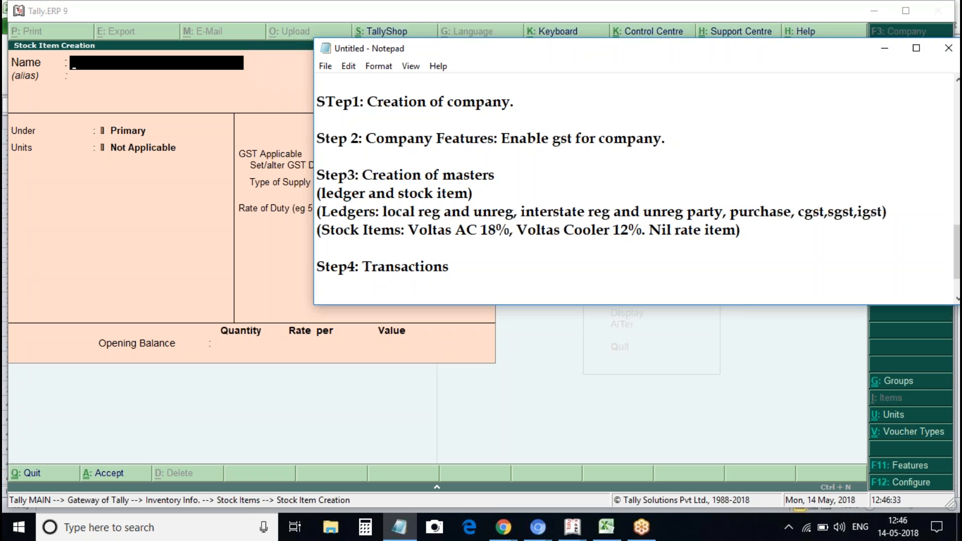
{"action": "left_click", "coordinate": [489, 281]}
{"action": "left_click", "coordinate": [882, 54]}
{"action": "type", "text": "Voltas A"}
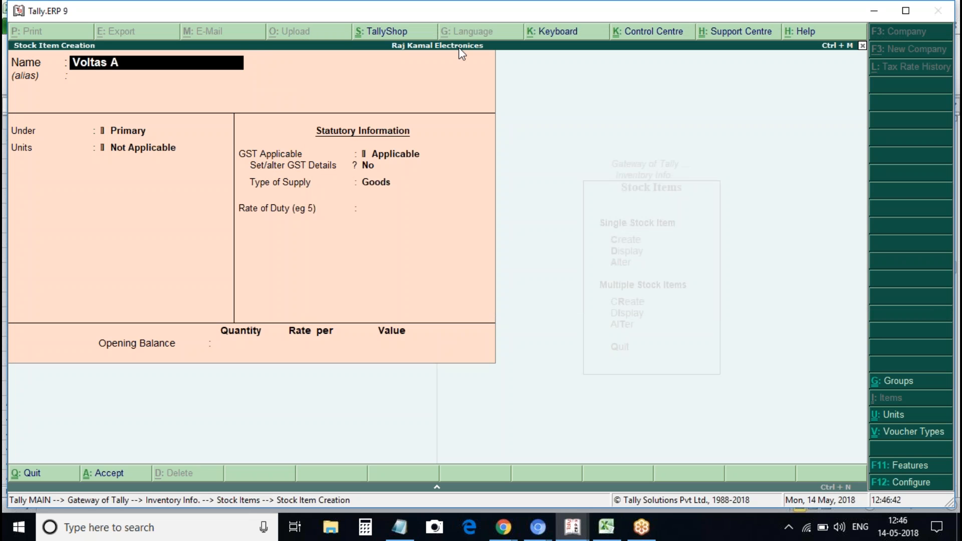
Name the stock item 'Voltas A/c' and create its unit 'no' (Numbers, NOS-NUMBERS)
{"action": "type", "text": "/c"}
{"action": "key", "text": "Return"}
{"action": "key", "text": "Return"}
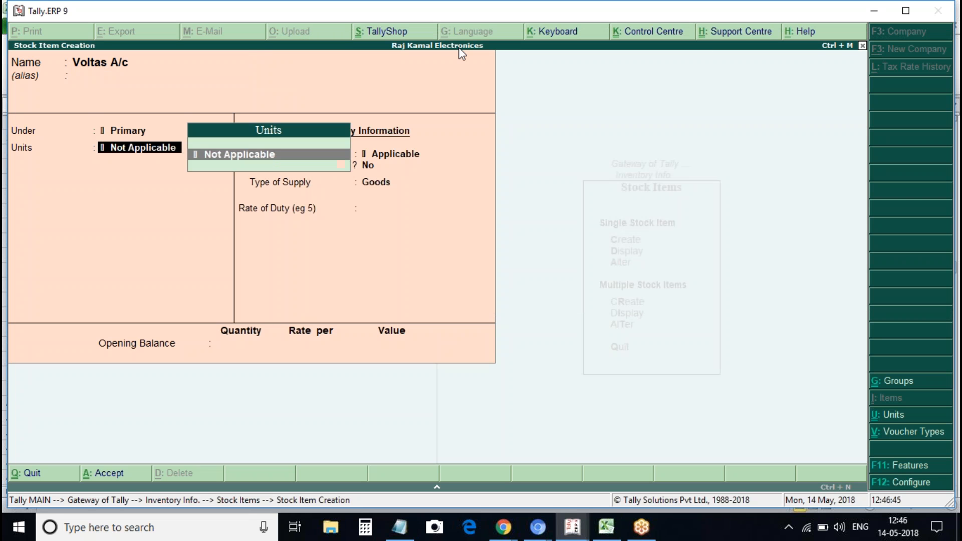
{"action": "key", "text": "alt+c"}
{"action": "type", "text": "no"}
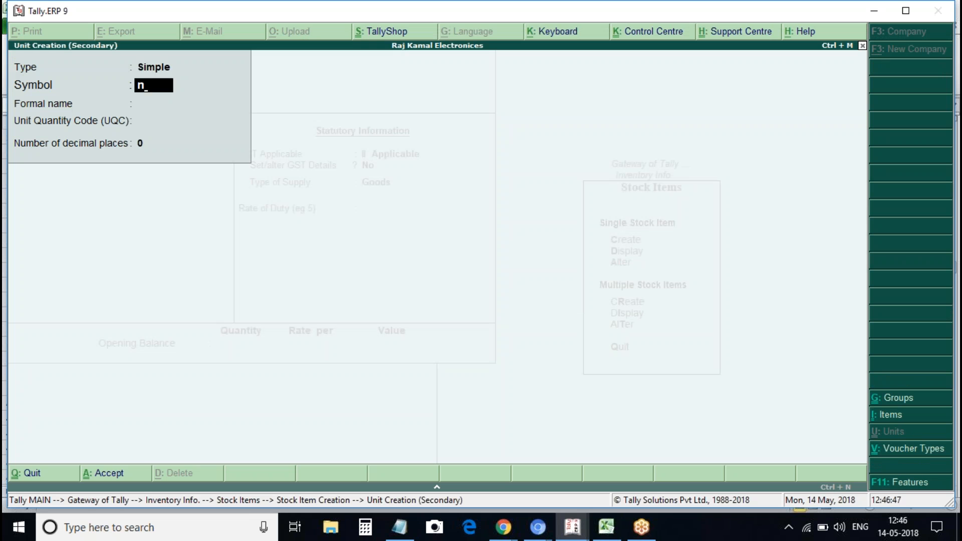
{"action": "key", "text": "Return"}
{"action": "type", "text": "Numbers"}
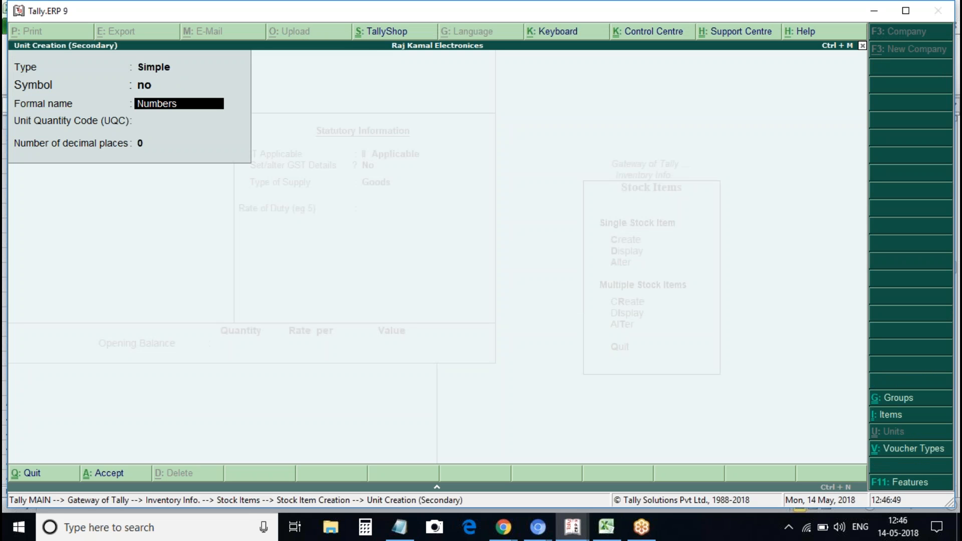
{"action": "key", "text": "Return"}
{"action": "type", "text": "no"}
{"action": "key", "text": "Return"}
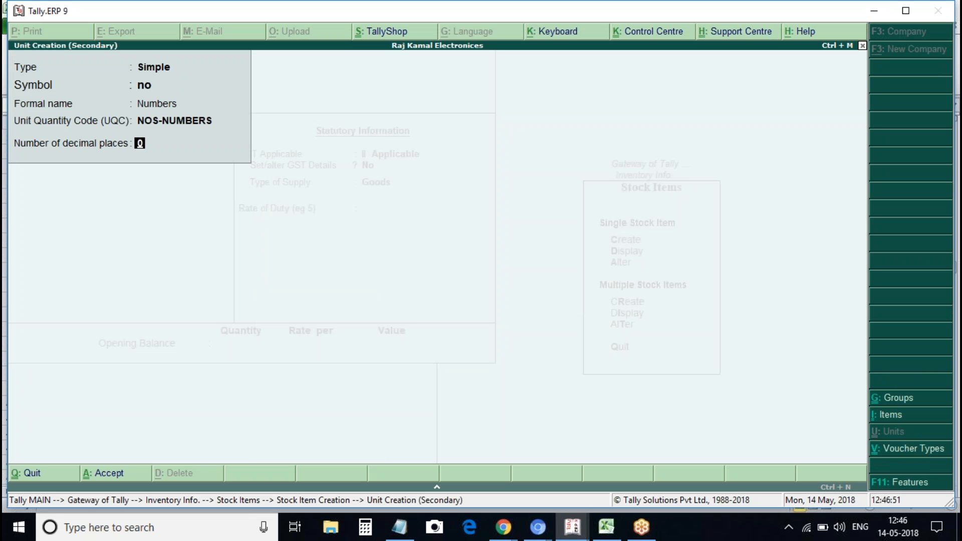
{"action": "key", "text": "ctrl+a"}
{"action": "key", "text": "Return"}
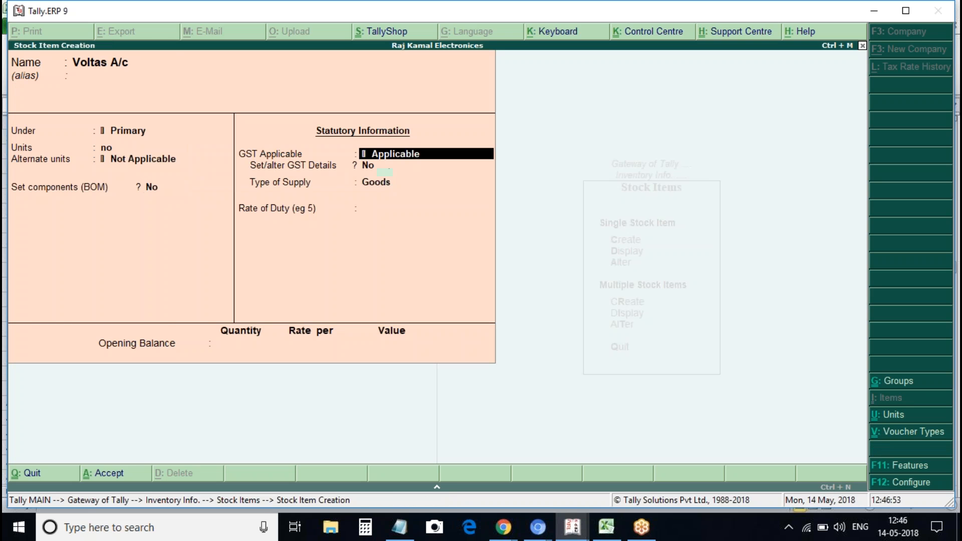
Give Voltas A/c GST details: HSN/SAC 1234546, Taxable, 18% integrated tax, and save it
{"action": "key", "text": "Return"}
{"action": "type", "text": "y"}
{"action": "key", "text": "Return"}
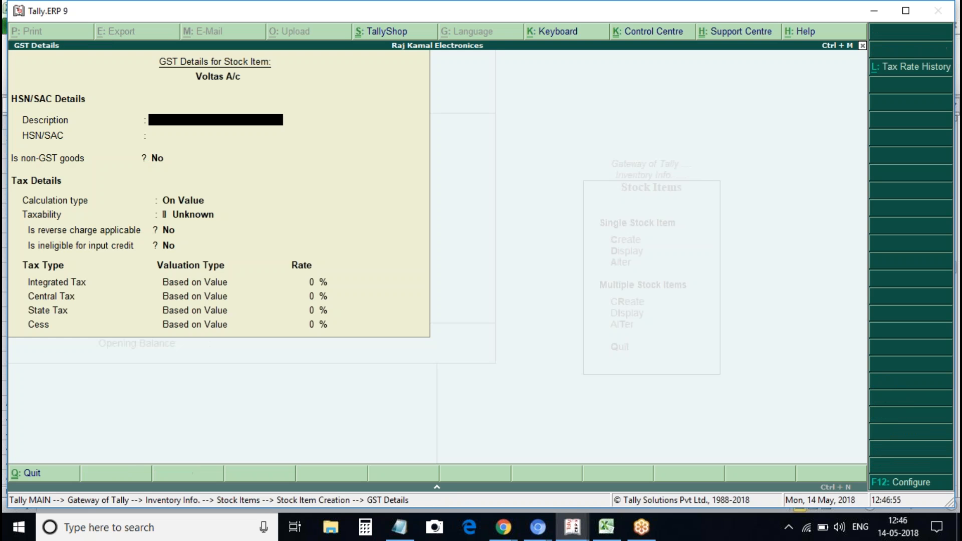
{"action": "type", "text": "Voltas"}
{"action": "key", "text": "BackSpace"}
{"action": "key", "text": "BackSpace"}
{"action": "type", "text": "tas A/c"}
{"action": "key", "text": "Return"}
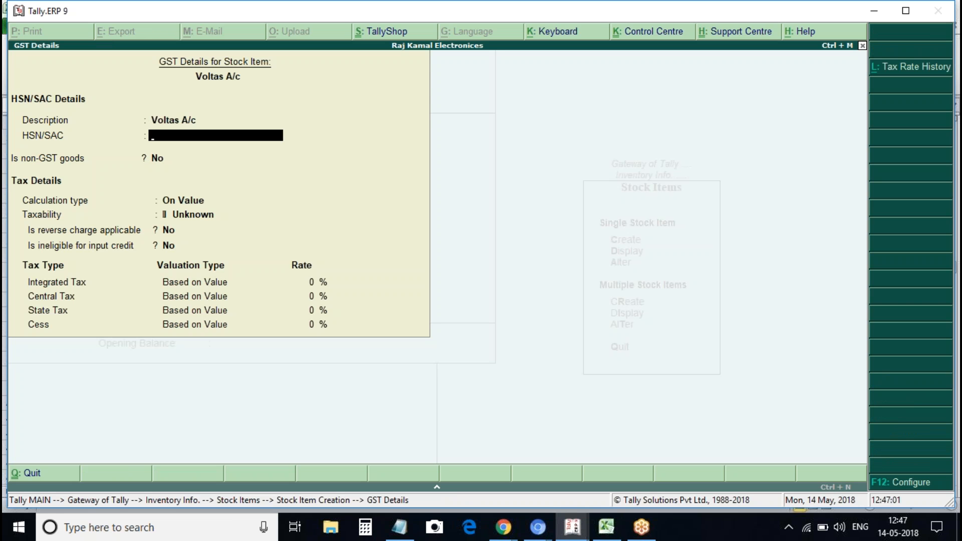
{"action": "type", "text": "1234546"}
{"action": "key", "text": "Return"}
{"action": "key", "text": "Return"}
{"action": "key", "text": "Return"}
{"action": "type", "text": "t"}
{"action": "key", "text": "Return"}
{"action": "key", "text": "Return"}
{"action": "key", "text": "Return"}
{"action": "type", "text": "18"}
{"action": "key", "text": "Return"}
{"action": "key", "text": "Return"}
{"action": "key", "text": "Return"}
{"action": "key", "text": "Return"}
{"action": "key", "text": "ctrl+a"}
Create stock item 'Voltas Cooler' under Primary with unit no
{"action": "type", "text": "Voltas"}
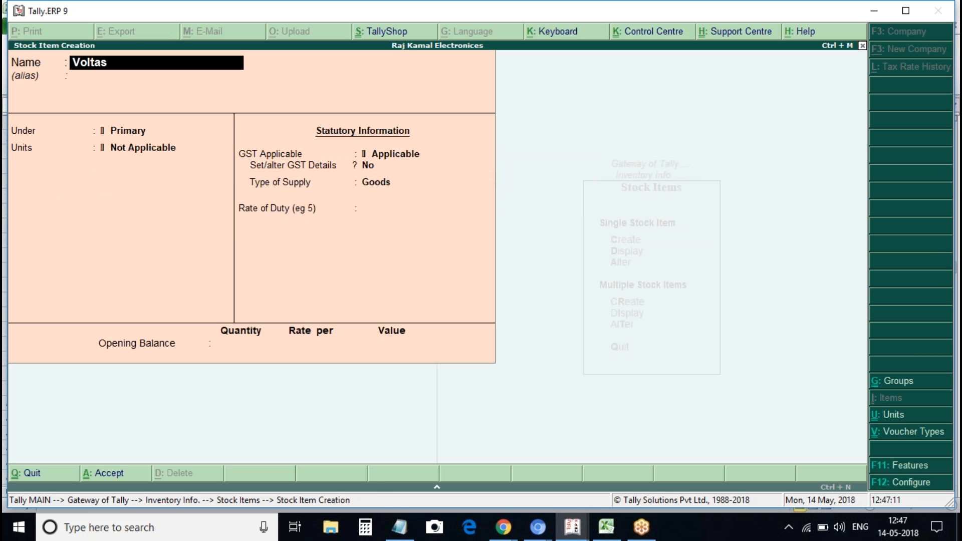
{"action": "type", "text": " Cooler"}
{"action": "key", "text": "Return"}
{"action": "key", "text": "Return"}
{"action": "key", "text": "Down"}
{"action": "key", "text": "Return"}
{"action": "key", "text": "Return"}
{"action": "key", "text": "Return"}
{"action": "key", "text": "Return"}
Give Voltas Cooler GST details: HSN/SAC 654321, Taxable, 12% integrated tax, and save it
{"action": "type", "text": "yVo"}
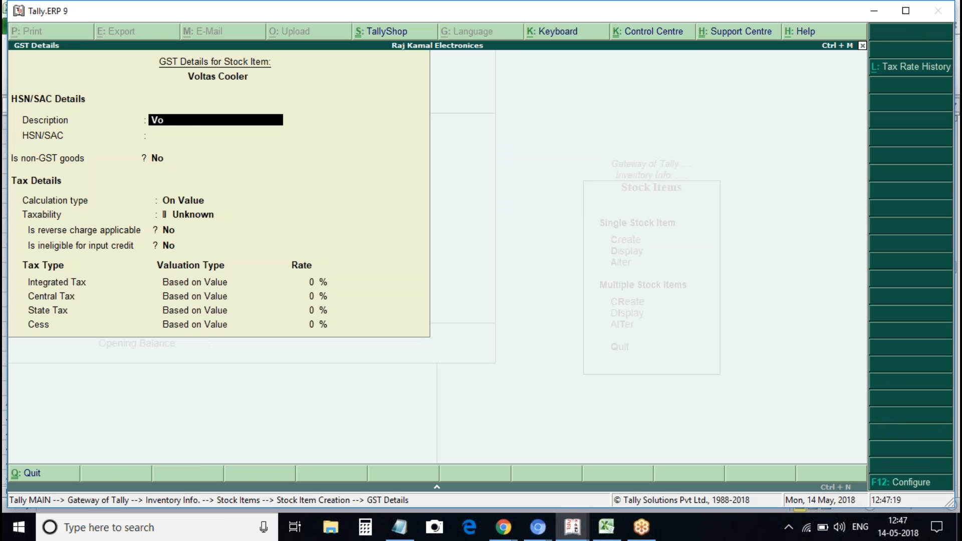
{"action": "type", "text": "tlas Cooler"}
{"action": "key", "text": "Return"}
{"action": "type", "text": "654321"}
{"action": "key", "text": "Return"}
{"action": "key", "text": "Return"}
{"action": "key", "text": "Return"}
{"action": "type", "text": "t"}
{"action": "key", "text": "Return"}
{"action": "type", "text": "12"}
{"action": "key", "text": "Return"}
{"action": "key", "text": "ctrl+a"}
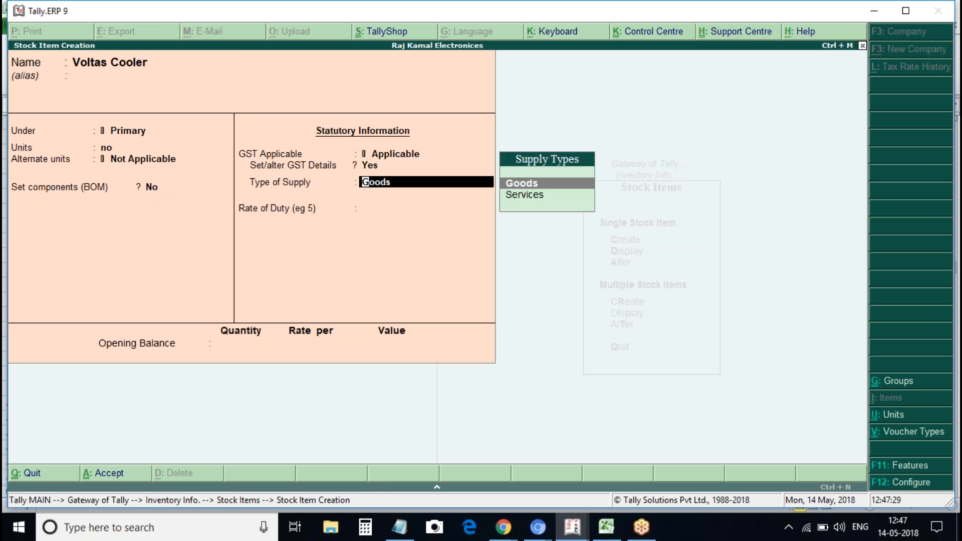
{"action": "key", "text": "ctrl+a"}
{"action": "type", "text": "Vo"}
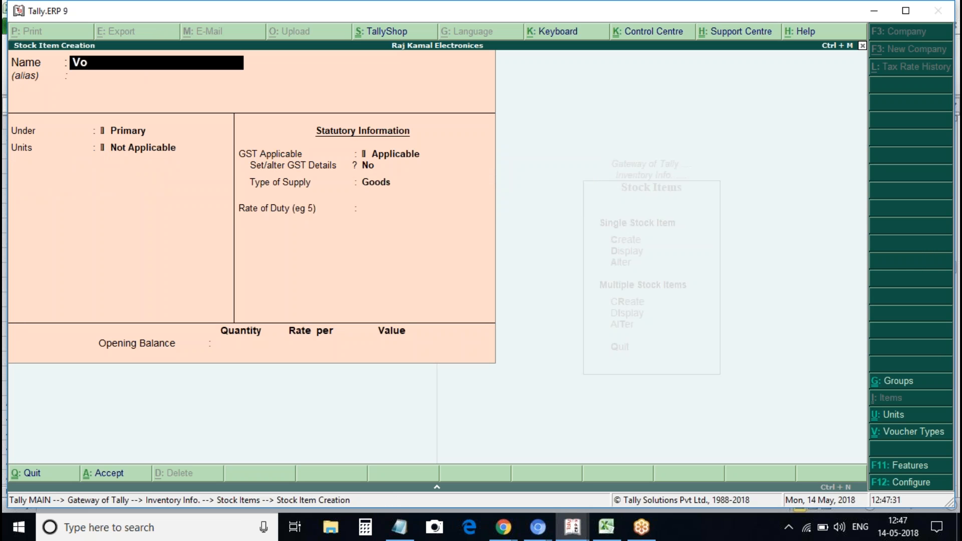
{"action": "type", "text": "ltas a"}
{"action": "key", "text": "BackSpace"}
{"action": "key", "text": "BackSpace"}
{"action": "key", "text": "BackSpace"}
{"action": "key", "text": "BackSpace"}
{"action": "key", "text": "BackSpace"}
{"action": "key", "text": "BackSpace"}
{"action": "key", "text": "BackSpace"}
{"action": "key", "text": "BackSpace"}
Create stock item 'Nil Rated Item' under Primary with unit no and enable GST details
{"action": "type", "text": "V"}
{"action": "key", "text": "BackSpace"}
{"action": "type", "text": "Nil"}
{"action": "type", "text": "at"}
{"action": "key", "text": "BackSpace"}
{"action": "key", "text": "BackSpace"}
{"action": "type", "text": "Rated Item"}
{"action": "key", "text": "Return"}
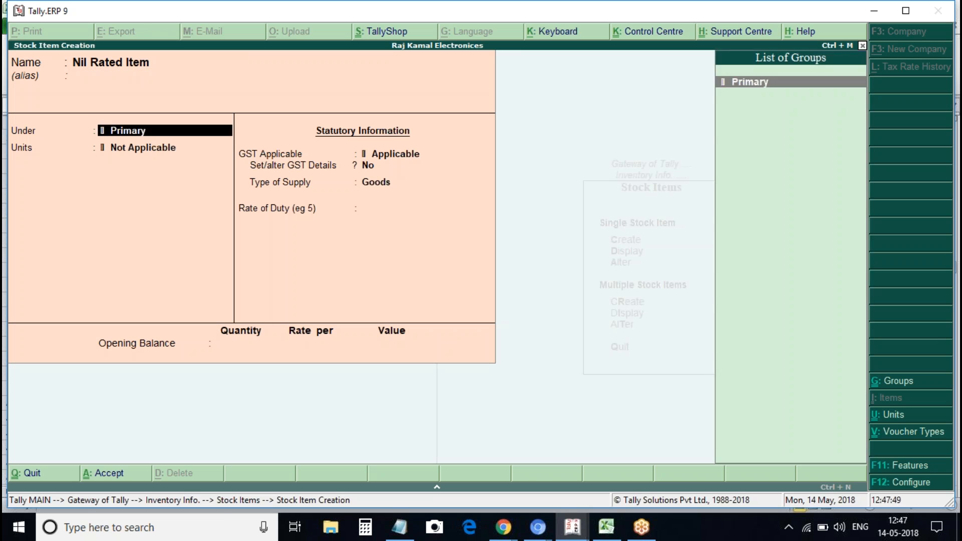
{"action": "key", "text": "Return"}
{"action": "type", "text": "no"}
{"action": "key", "text": "Return"}
{"action": "key", "text": "Return"}
Set its HSN/SAC to 987654, taxability Nil Rated, rate of duty 0, then save and exit
{"action": "key", "text": "Return"}
{"action": "key", "text": "Return"}
{"action": "key", "text": "y"}
{"action": "key", "text": "Return"}
{"action": "type", "text": "Nil Rated Item"}
{"action": "key", "text": "Return"}
{"action": "key", "text": "Return"}
{"action": "key", "text": "BackSpace"}
{"action": "type", "text": "987654"}
{"action": "key", "text": "Return"}
{"action": "key", "text": "Return"}
{"action": "key", "text": "Return"}
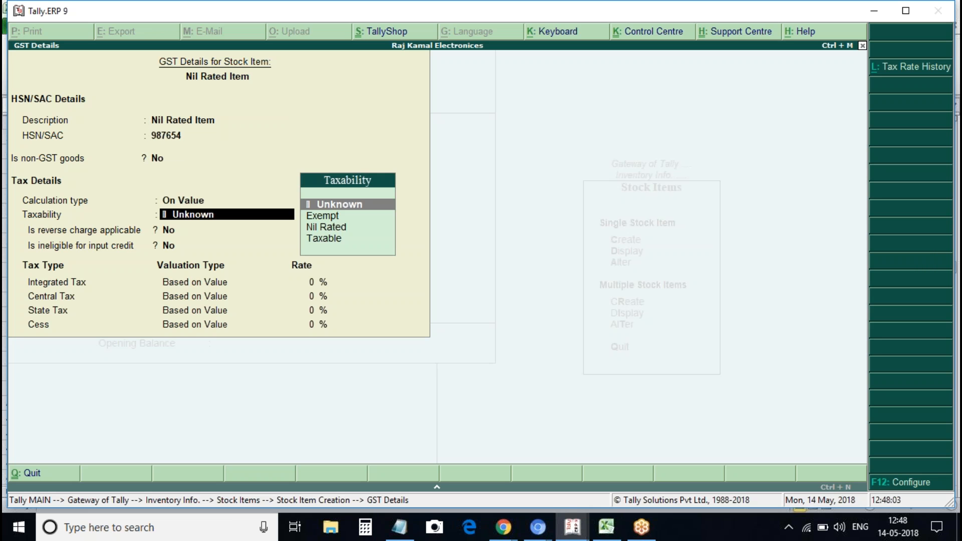
{"action": "key", "text": "Down"}
{"action": "key", "text": "Down"}
{"action": "key", "text": "Return"}
{"action": "key", "text": "Return"}
{"action": "type", "text": "0"}
{"action": "key", "text": "Return"}
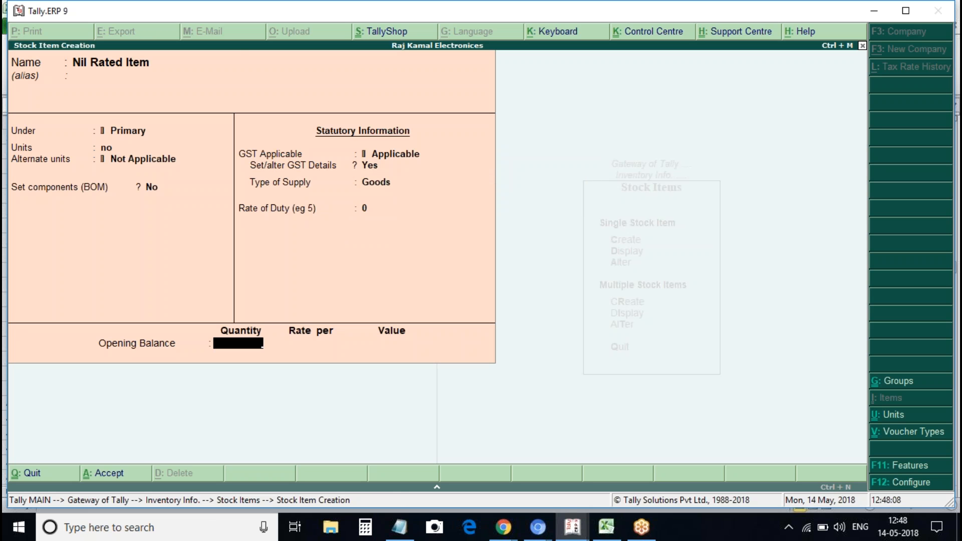
{"action": "key", "text": "Return"}
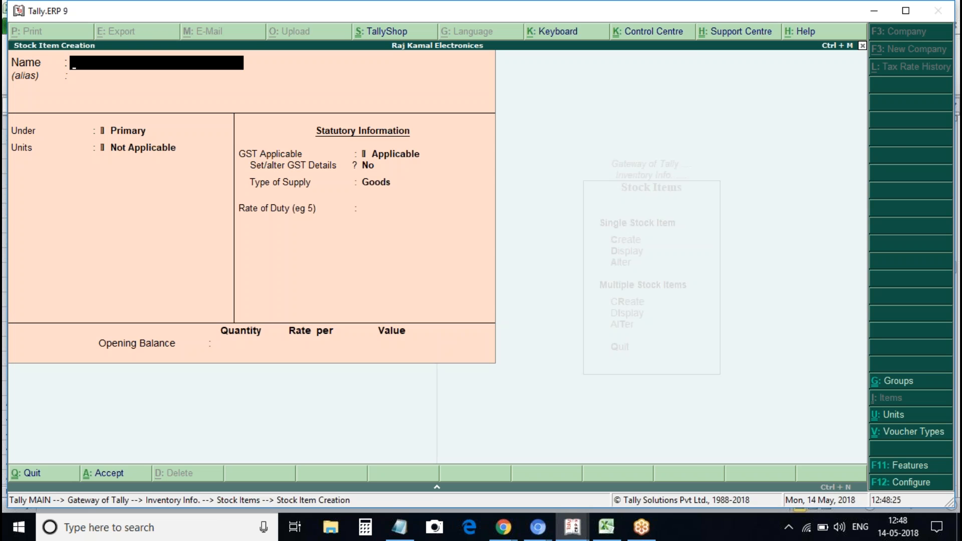
{"action": "key", "text": "Escape"}
Quit stock item creation and start a new Purchase voucher, checking the step notes
{"action": "key", "text": "y"}
{"action": "key", "text": "Escape"}
{"action": "key", "text": "Escape"}
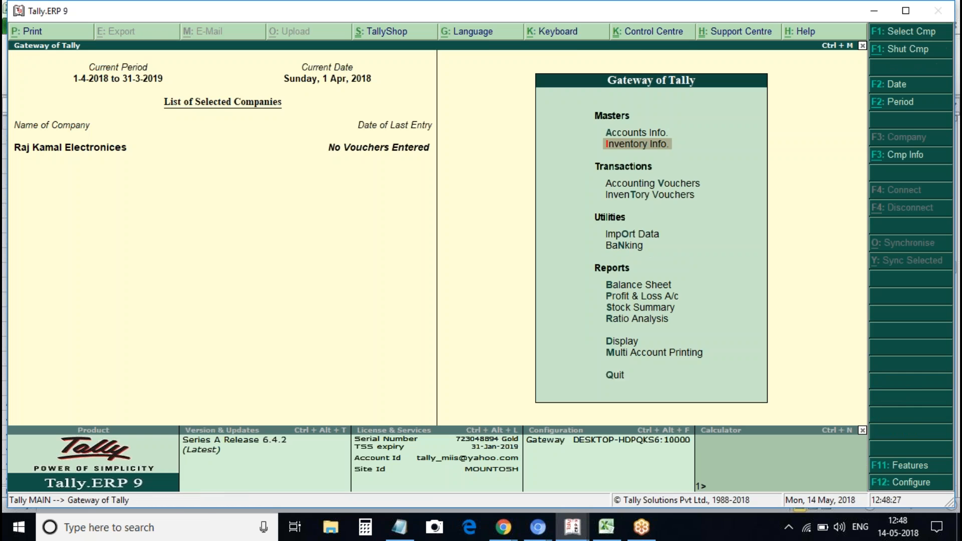
{"action": "key", "text": "v"}
{"action": "key", "text": "F9"}
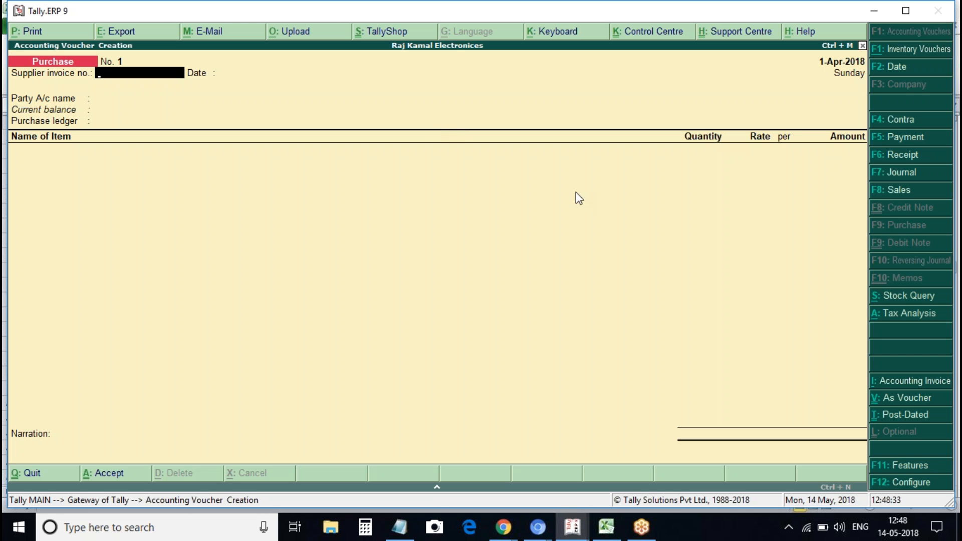
{"action": "left_click", "coordinate": [399, 527]}
{"action": "left_click", "coordinate": [454, 269]}
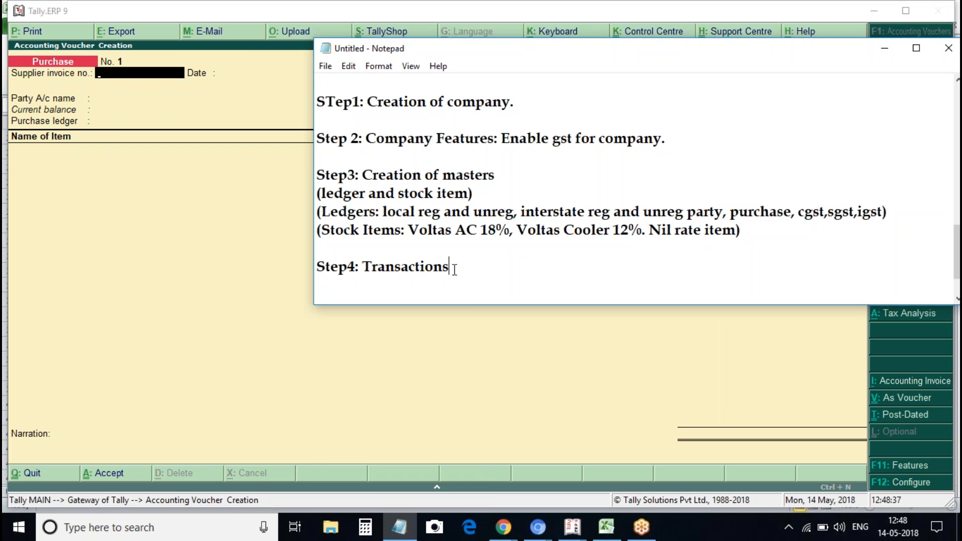
{"action": "left_click", "coordinate": [264, 241]}
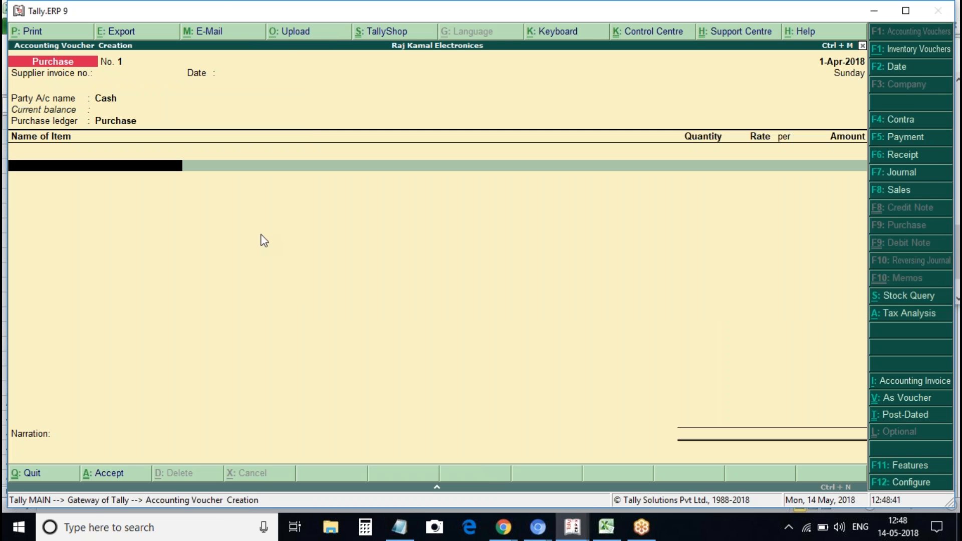
Date the voucher 1-Apr-2018 with Local Reg Supplier as party and the Purchase ledger
{"action": "key", "text": "BackSpace"}
{"action": "key", "text": "BackSpace"}
{"action": "key", "text": "BackSpace"}
{"action": "key", "text": "BackSpace"}
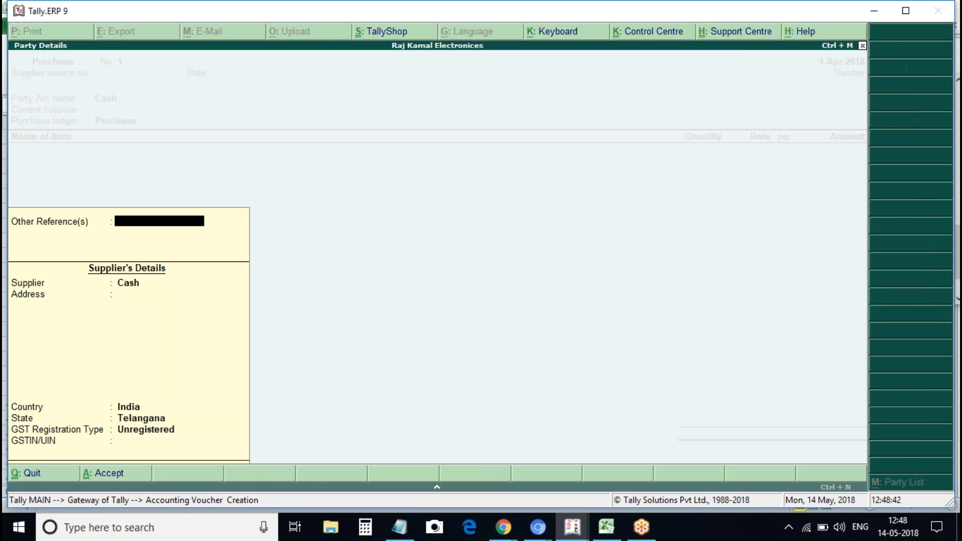
{"action": "type", "text": "1"}
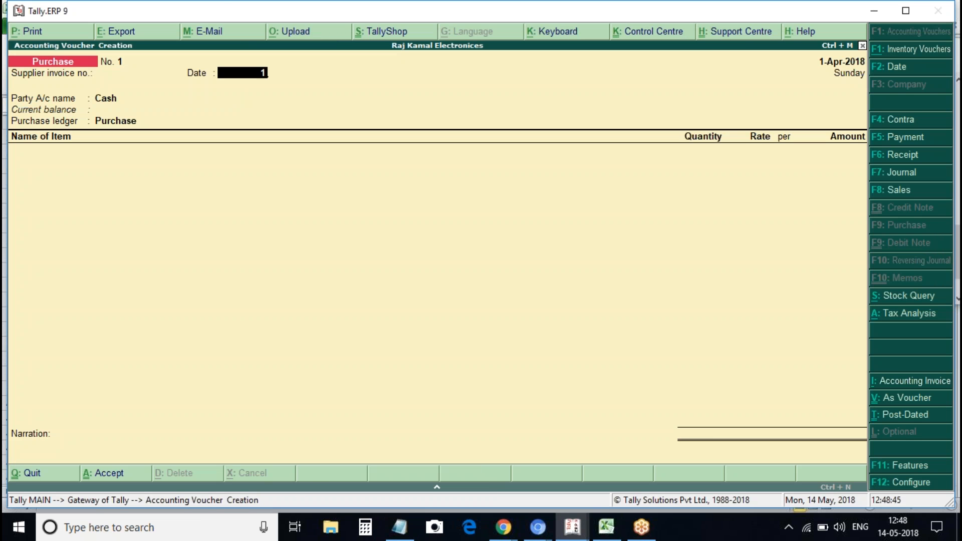
{"action": "key", "text": "Return"}
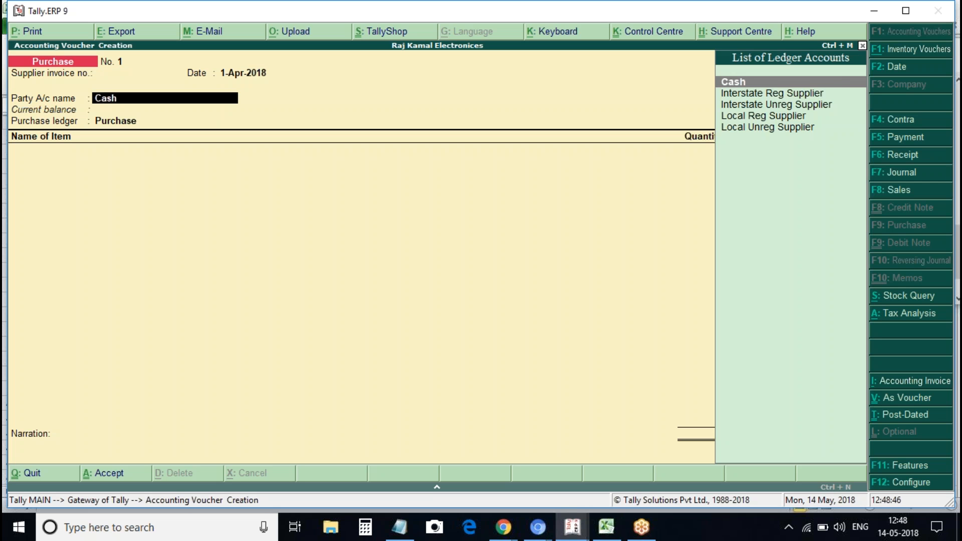
{"action": "key", "text": "Down"}
{"action": "key", "text": "Down"}
{"action": "key", "text": "Down"}
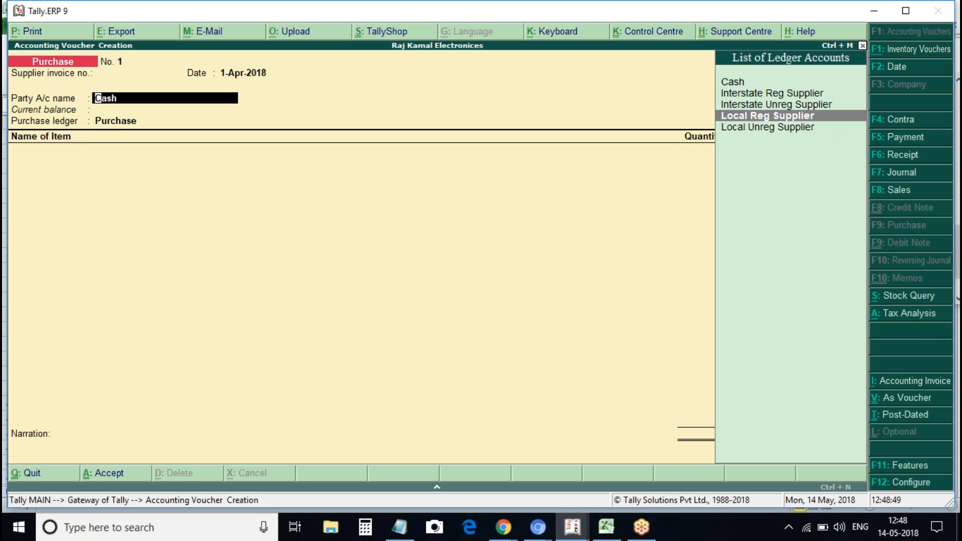
{"action": "key", "text": "Return"}
{"action": "key", "text": "Return"}
{"action": "key", "text": "Return"}
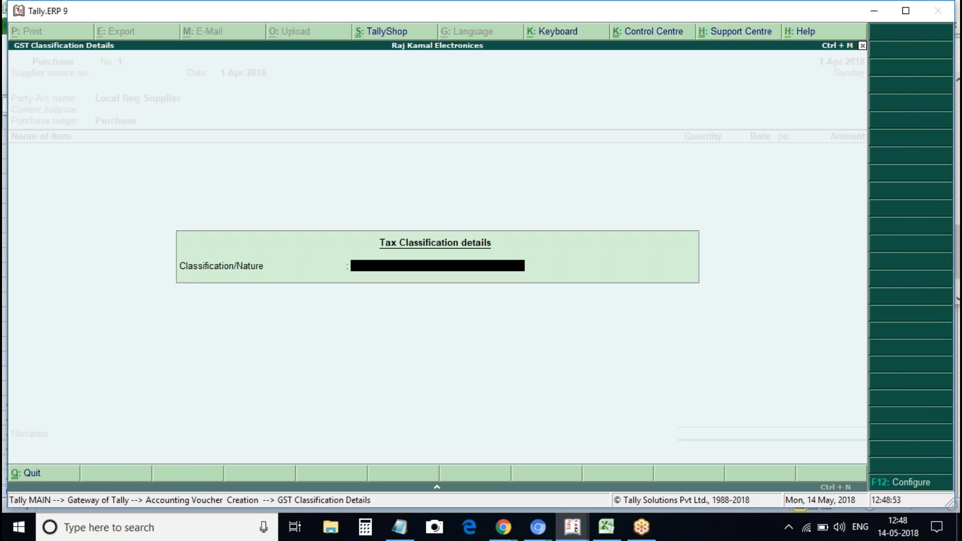
{"action": "key", "text": "Return"}
Add 10 Voltas A/c at a rate of 25000
{"action": "key", "text": "Down"}
{"action": "key", "text": "Down"}
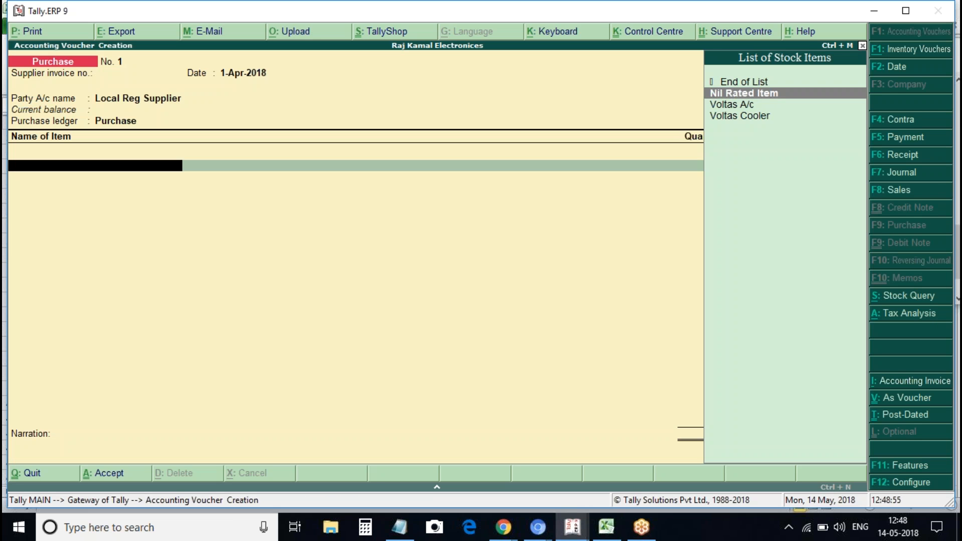
{"action": "key", "text": "Return"}
{"action": "type", "text": "10"}
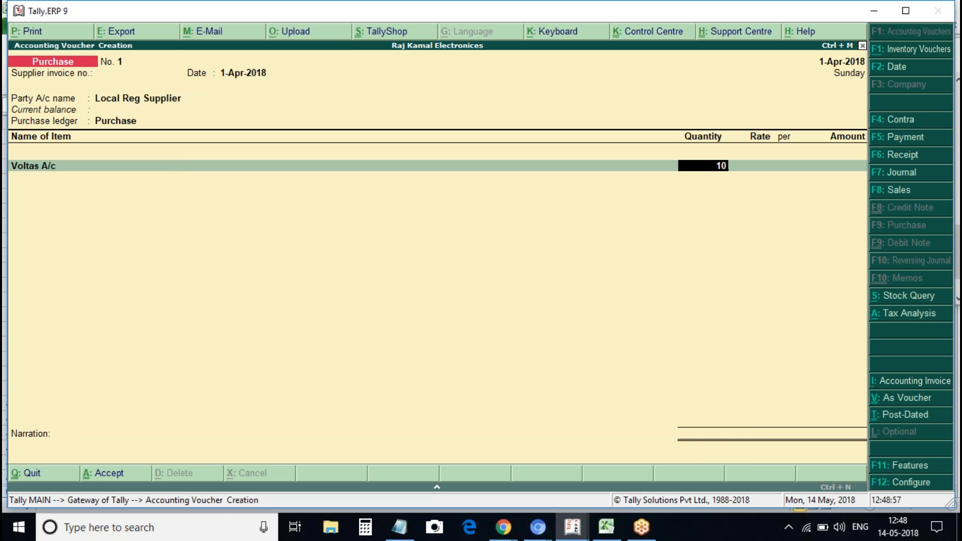
{"action": "key", "text": "Return"}
{"action": "key", "text": "BackSpace"}
{"action": "key", "text": "Return"}
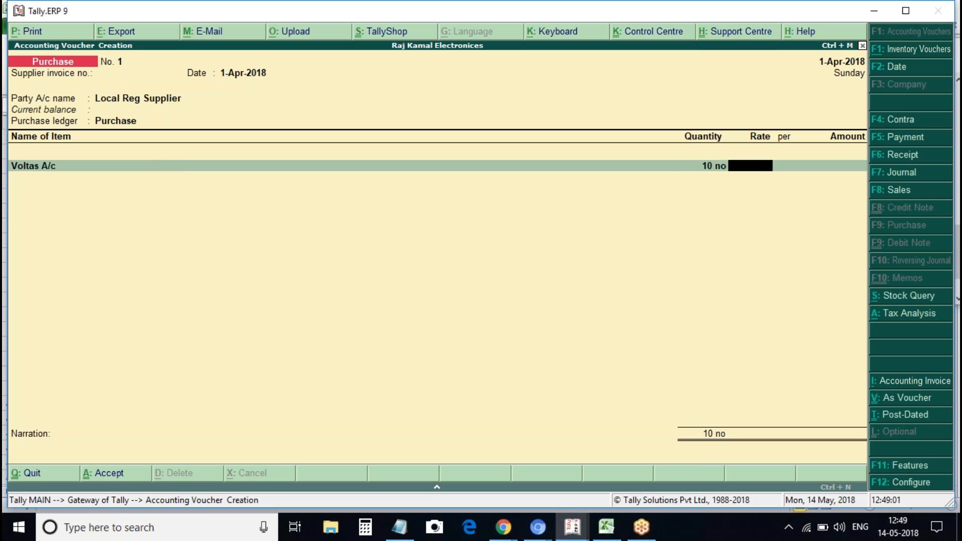
{"action": "type", "text": "25000"}
{"action": "key", "text": "Return"}
Add 10 Voltas Cooler at 10,000, then the Cgst and Sgst ledgers
{"action": "key", "text": "Return"}
{"action": "type", "text": "V"}
{"action": "key", "text": "Down"}
{"action": "key", "text": "Return"}
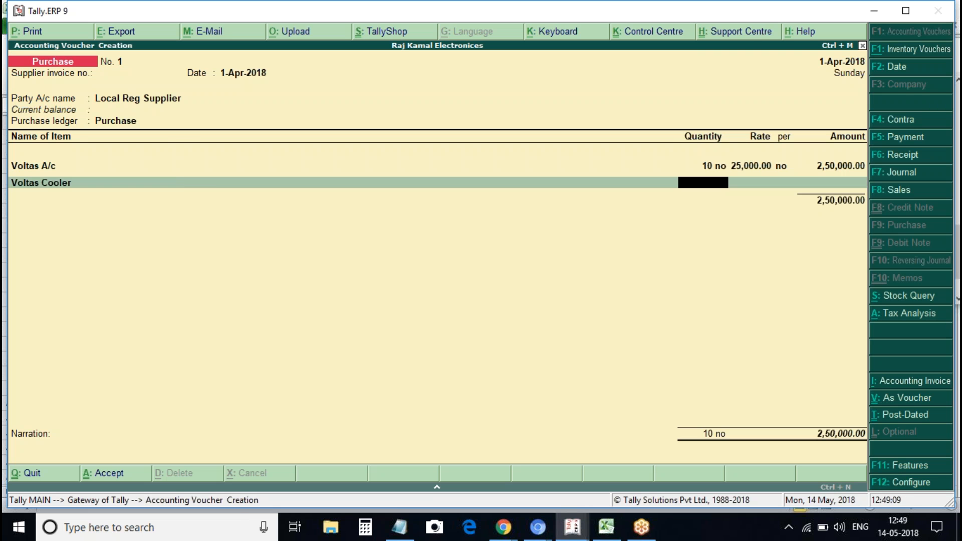
{"action": "type", "text": "10"}
{"action": "key", "text": "Return"}
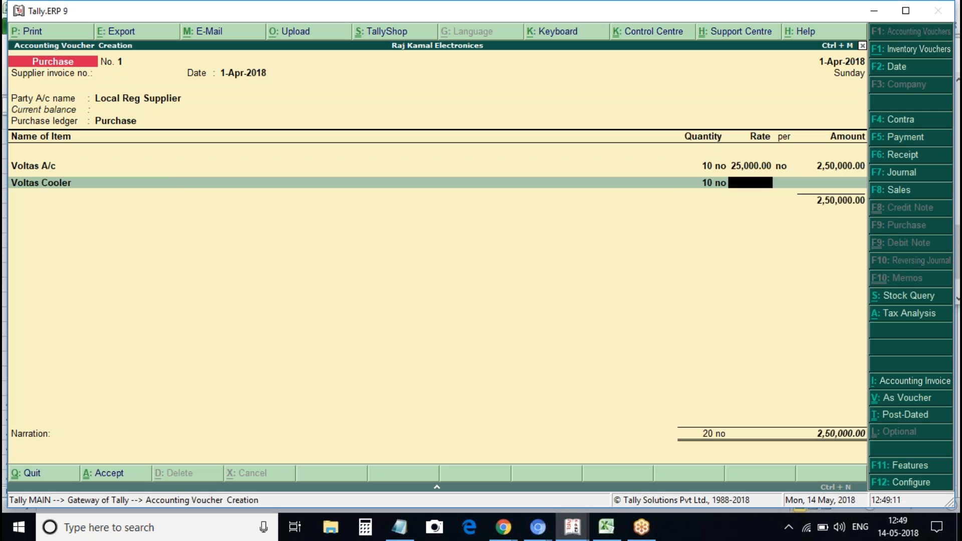
{"action": "type", "text": "10,000"}
{"action": "key", "text": "Return"}
{"action": "key", "text": "Return"}
{"action": "key", "text": "Return"}
{"action": "key", "text": "Return"}
{"action": "type", "text": "Cgst"}
{"action": "key", "text": "Return"}
{"action": "key", "text": "Return"}
{"action": "type", "text": "Sgst"}
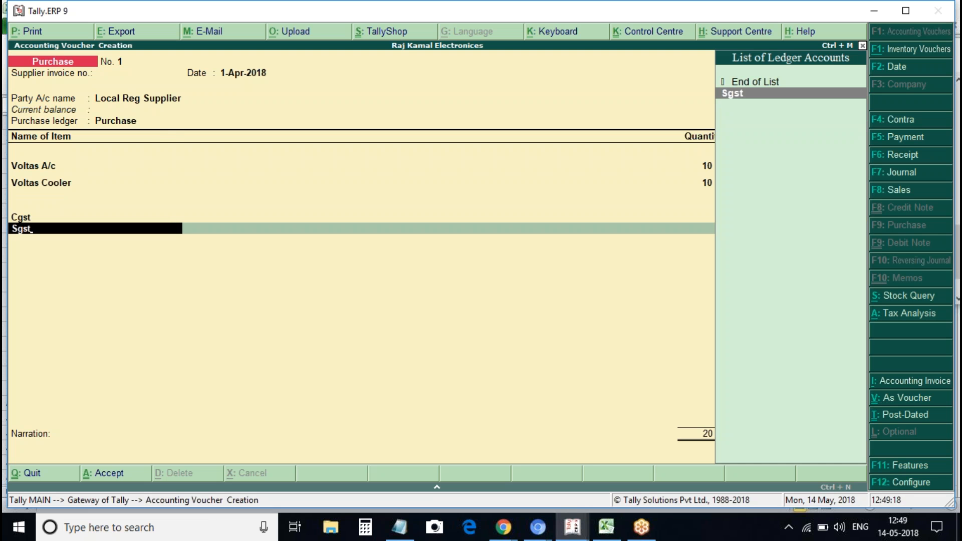
{"action": "key", "text": "Return"}
{"action": "key", "text": "Return"}
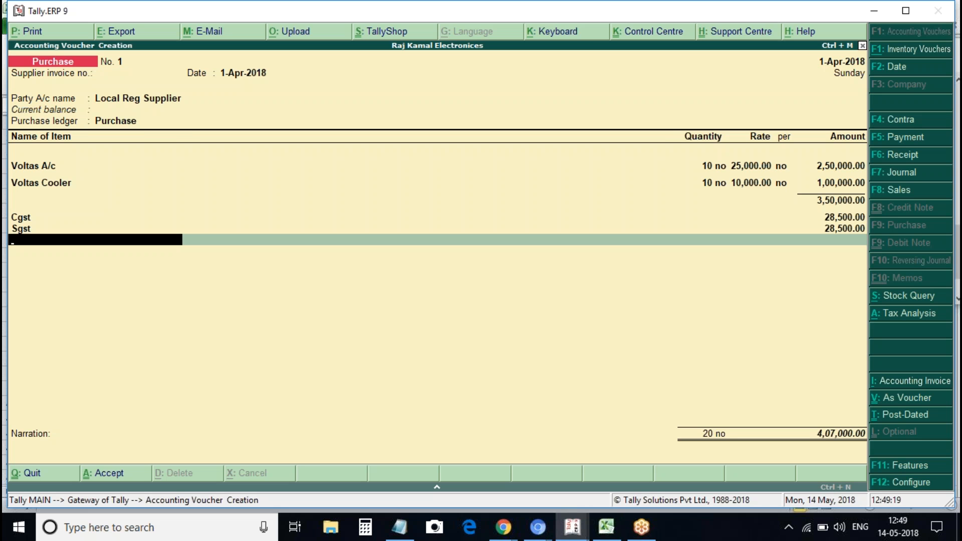
Review the tax analysis and save purchase voucher 1 totalling 4,07,000.00
{"action": "key", "text": "alt+a"}
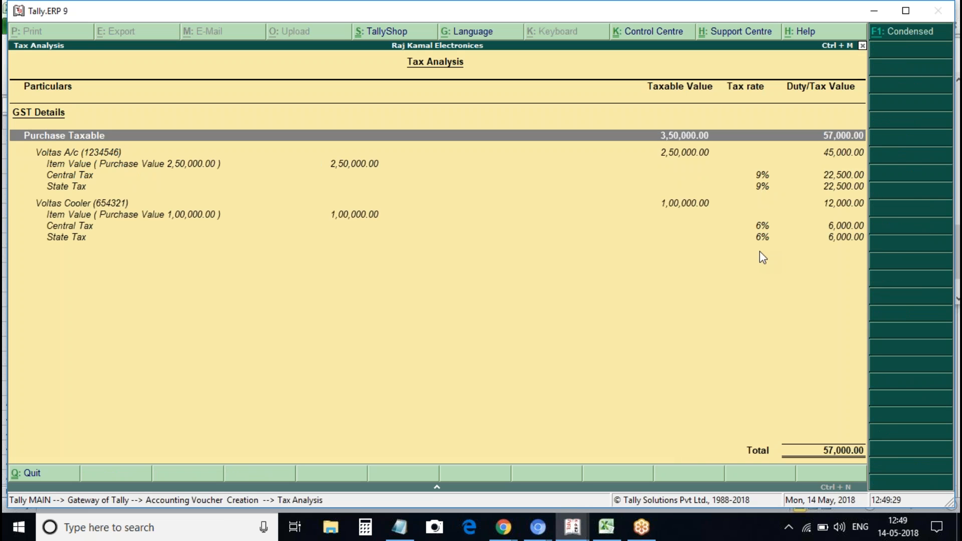
{"action": "key", "text": "Escape"}
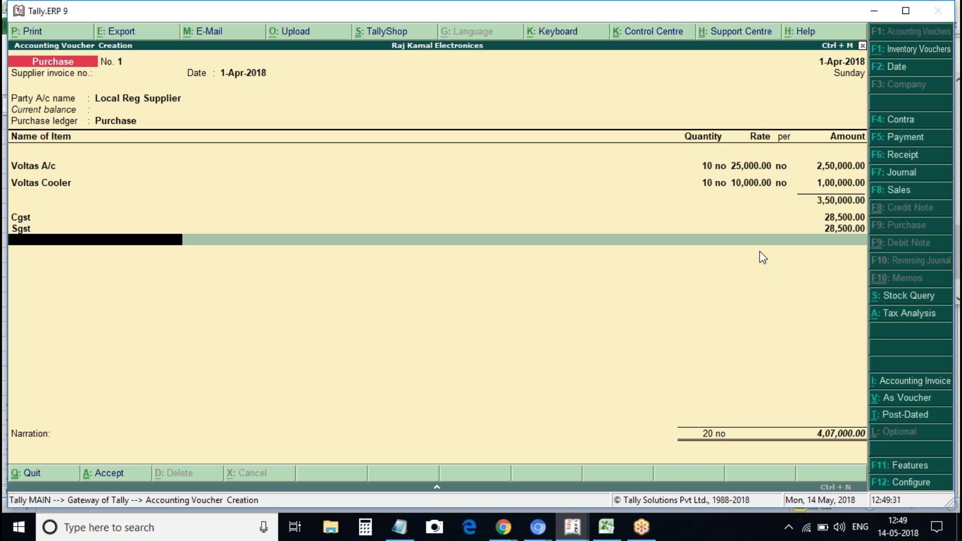
{"action": "key", "text": "ctrl+a"}
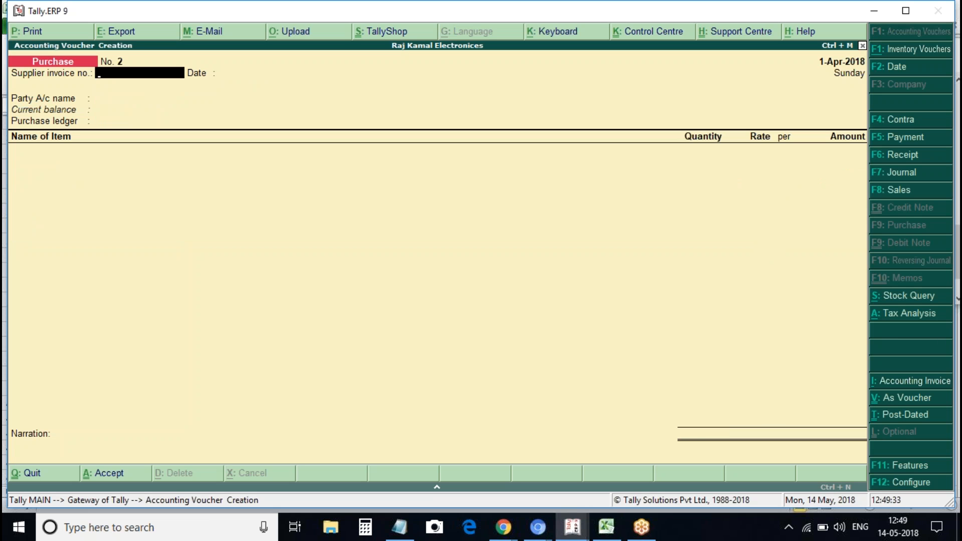
Enter supplier invoice 2, keep date 1-Apr-2018, and choose Local Unreg Supplier as party
{"action": "type", "text": "2"}
{"action": "key", "text": "Return"}
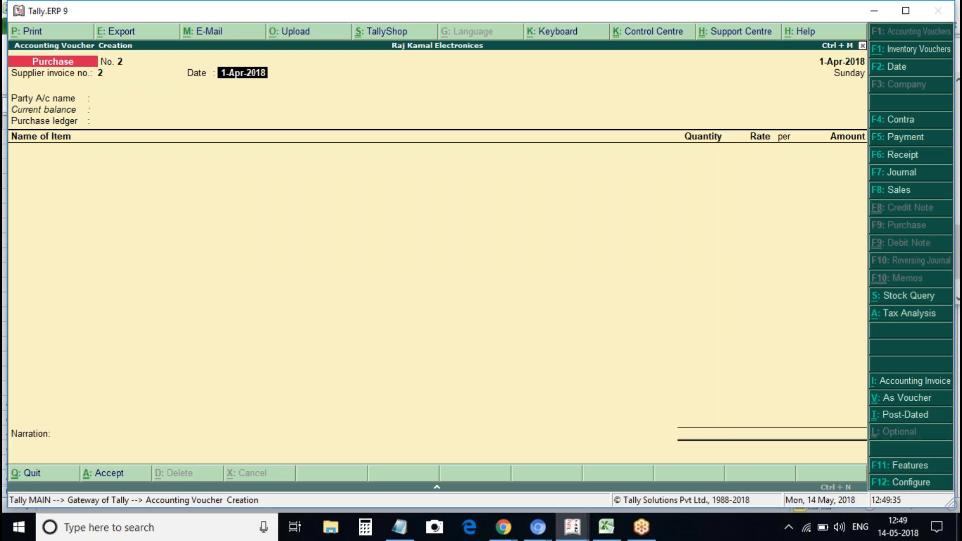
{"action": "key", "text": "Return"}
{"action": "key", "text": "Down"}
{"action": "key", "text": "Down"}
{"action": "key", "text": "Down"}
{"action": "key", "text": "Down"}
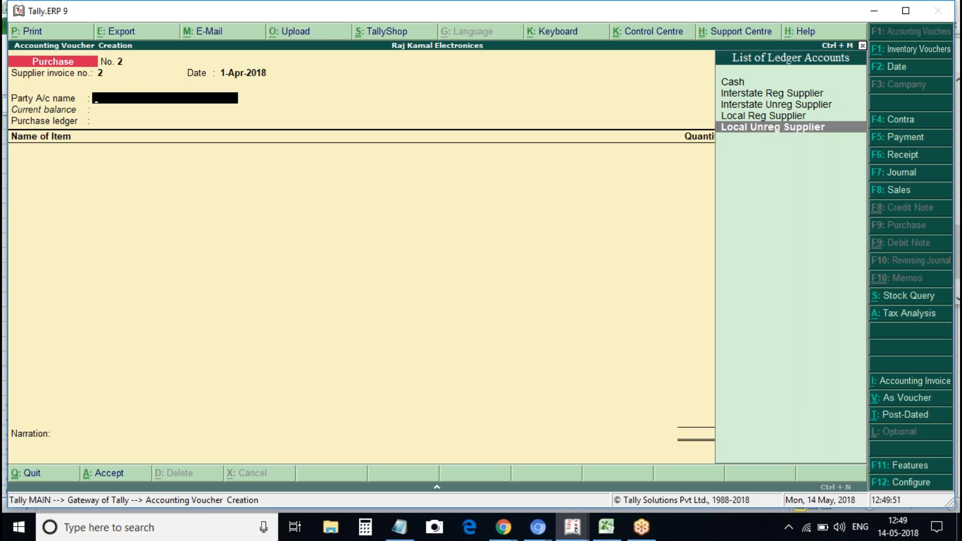
{"action": "key", "text": "Return"}
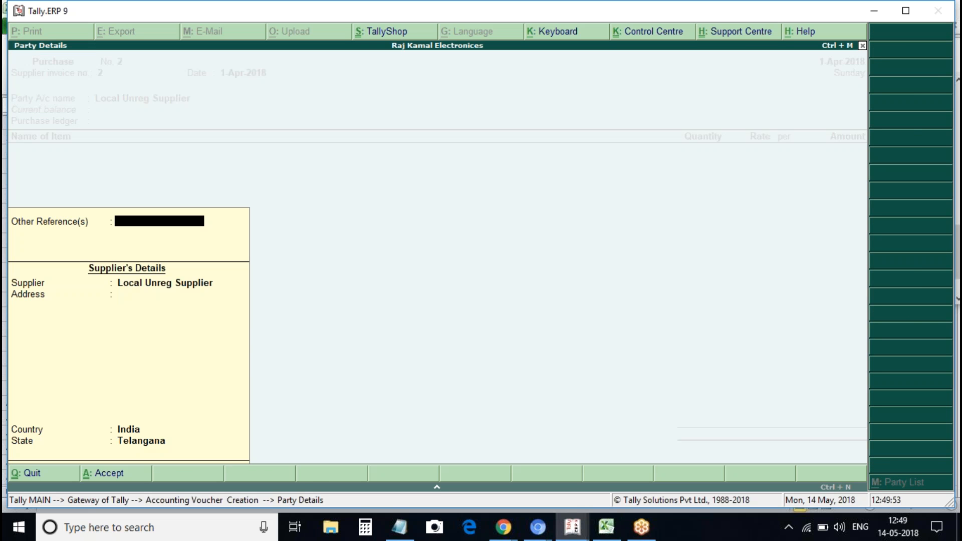
{"action": "key", "text": "Return"}
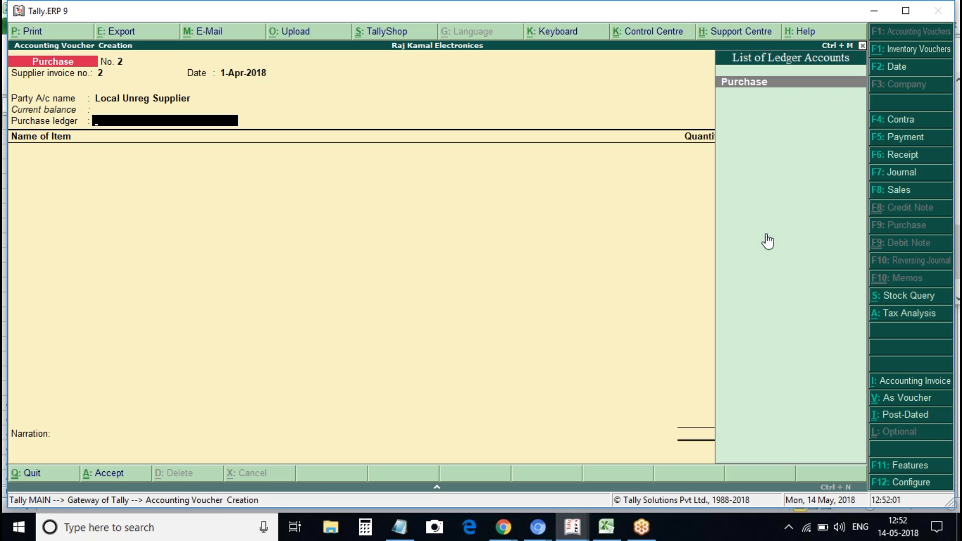
Set the Purchase ledger with nature of transaction Purchase Exempt
{"action": "key", "text": "Return"}
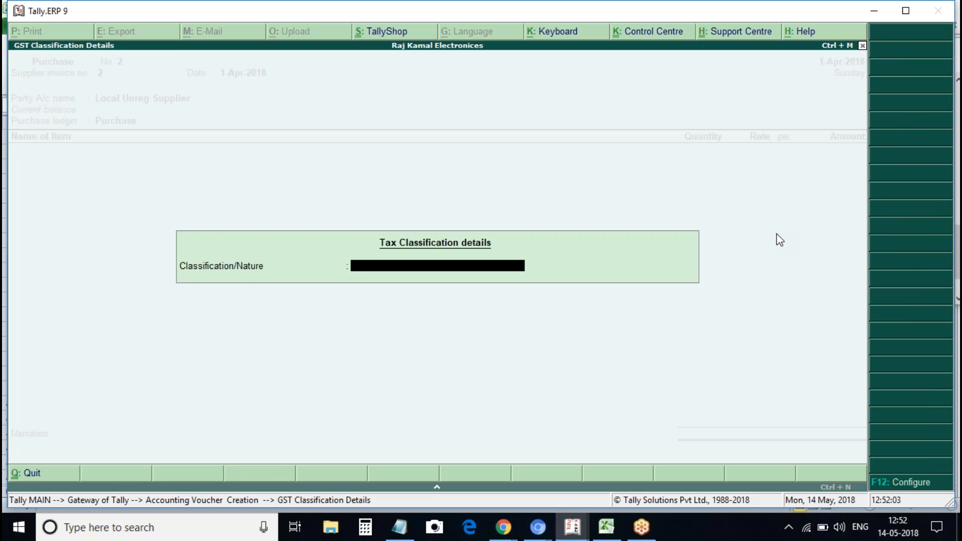
{"action": "key", "text": "Down"}
{"action": "key", "text": "Down"}
{"action": "key", "text": "Down"}
{"action": "key", "text": "Down"}
{"action": "key", "text": "Down"}
{"action": "key", "text": "Down"}
{"action": "key", "text": "Down"}
{"action": "key", "text": "Down"}
{"action": "key", "text": "Down"}
{"action": "key", "text": "Down"}
{"action": "key", "text": "Down"}
{"action": "key", "text": "Down"}
{"action": "key", "text": "Down"}
{"action": "key", "text": "Down"}
{"action": "key", "text": "Down"}
{"action": "key", "text": "Down"}
{"action": "key", "text": "Down"}
{"action": "key", "text": "Down"}
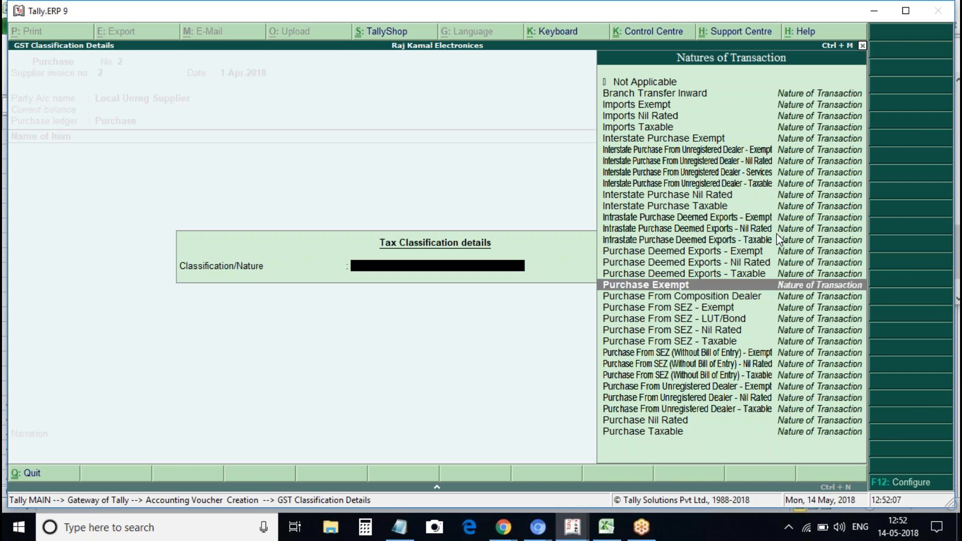
{"action": "key", "text": "Return"}
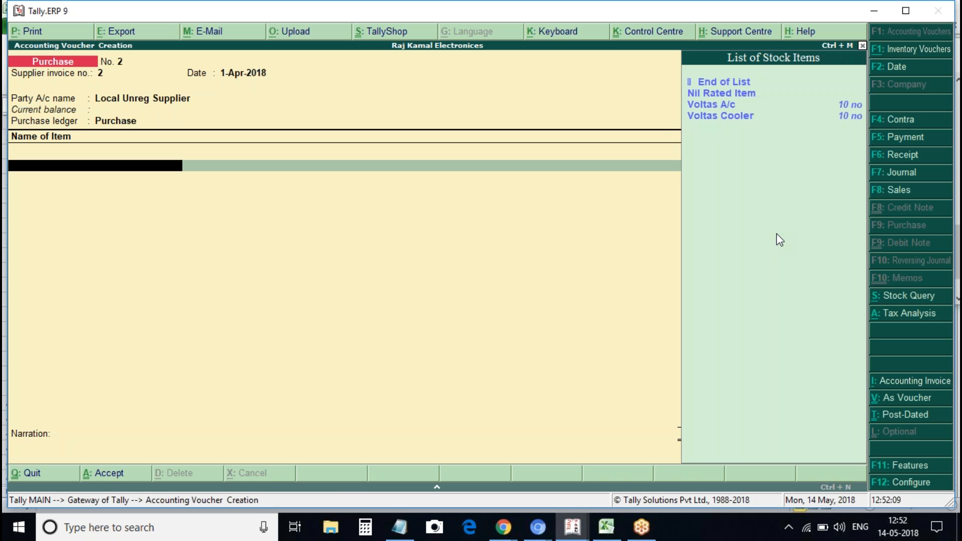
Add one Voltas A/c and one Voltas Cooler as stock items
{"action": "key", "text": "Down"}
{"action": "key", "text": "Down"}
{"action": "key", "text": "Return"}
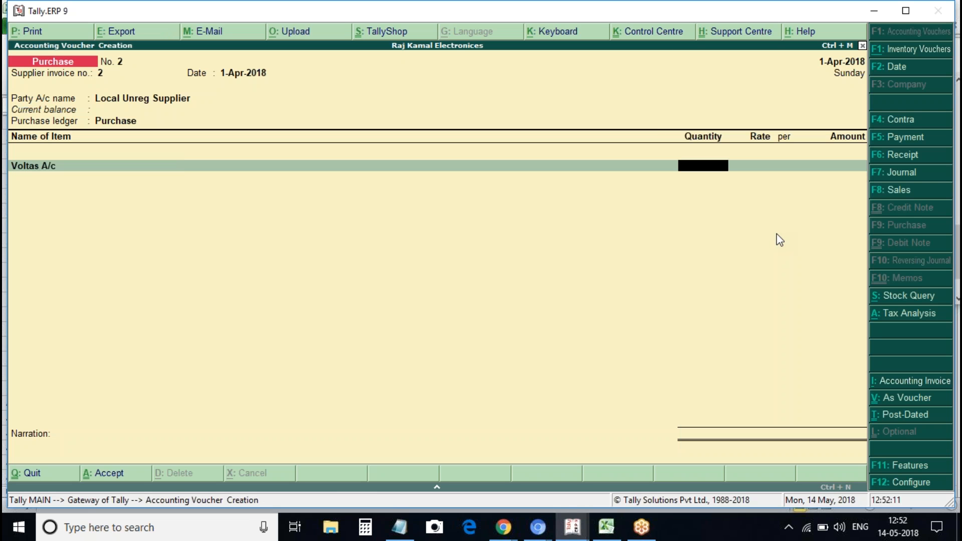
{"action": "type", "text": "1000"}
{"action": "key", "text": "BackSpace"}
{"action": "key", "text": "BackSpace"}
{"action": "key", "text": "Return"}
{"action": "key", "text": "Return"}
{"action": "key", "text": "Return"}
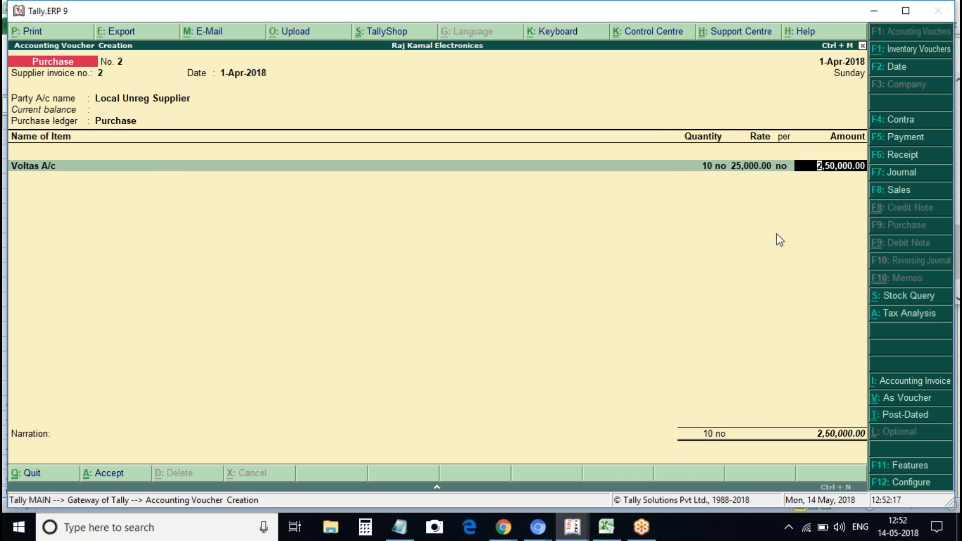
{"action": "key", "text": "BackSpace"}
{"action": "key", "text": "BackSpace"}
{"action": "key", "text": "BackSpace"}
{"action": "key", "text": "BackSpace"}
{"action": "type", "text": "1"}
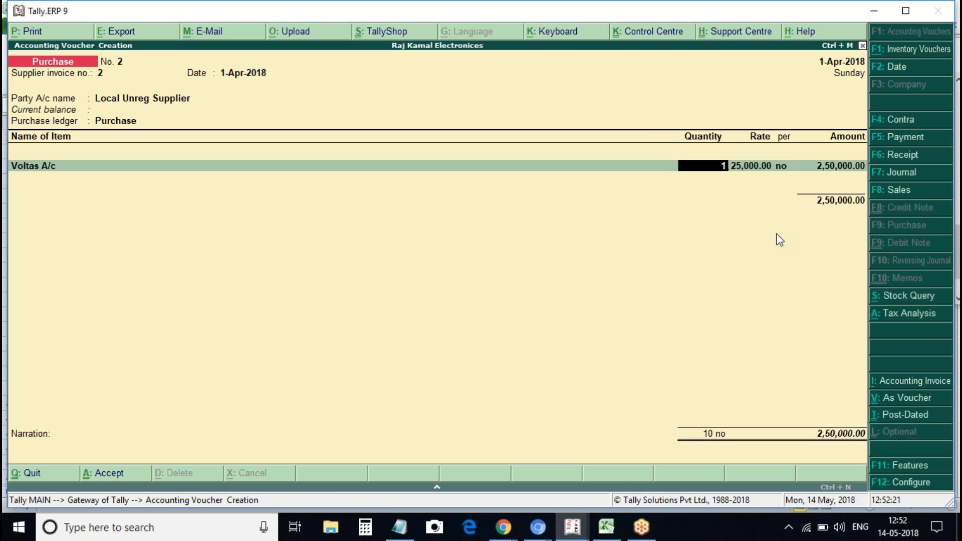
{"action": "key", "text": "Return"}
{"action": "key", "text": "Return"}
{"action": "key", "text": "Return"}
{"action": "key", "text": "Return"}
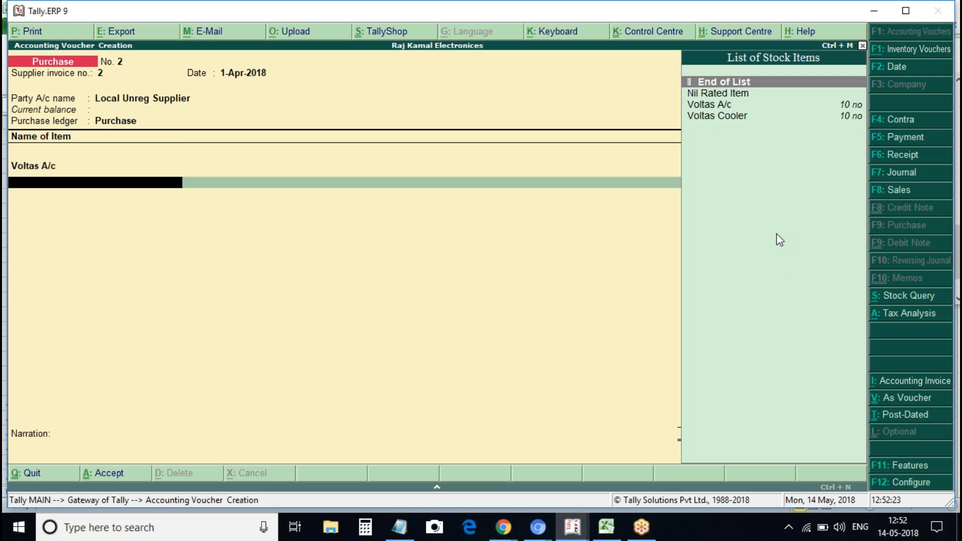
{"action": "key", "text": "Down"}
{"action": "key", "text": "Down"}
{"action": "key", "text": "Down"}
{"action": "key", "text": "Return"}
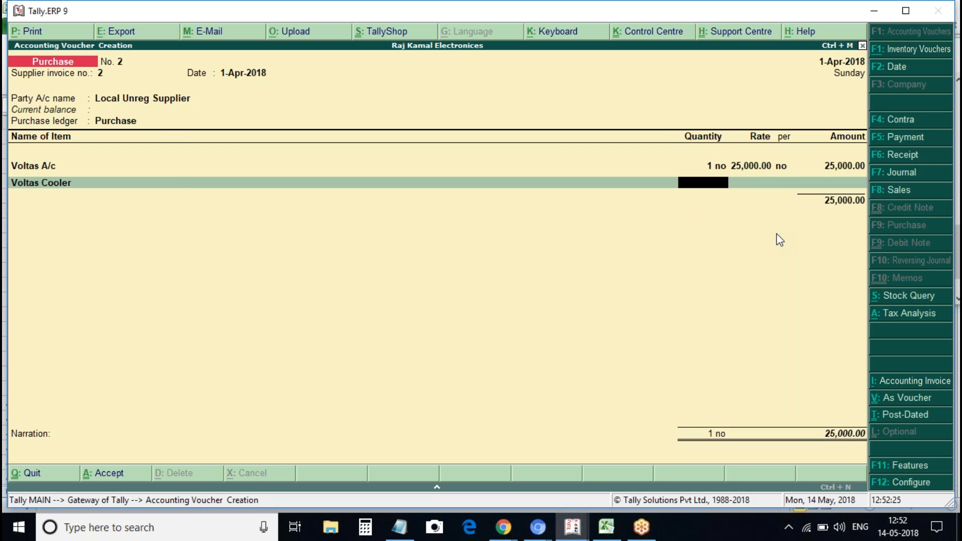
{"action": "type", "text": "1"}
{"action": "key", "text": "Return"}
{"action": "key", "text": "Return"}
{"action": "key", "text": "Return"}
{"action": "key", "text": "Return"}
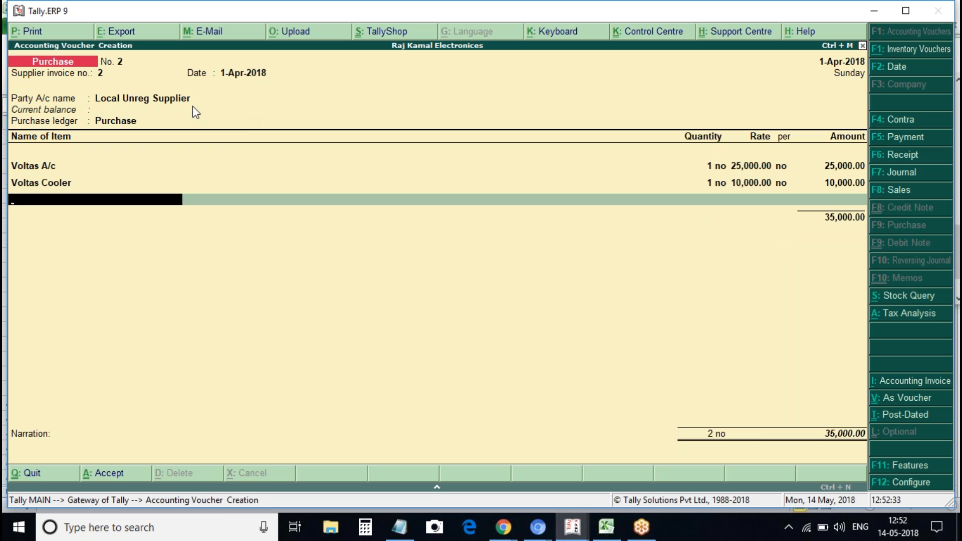
Add Cgst and Sgst ledgers, check the tax analysis, and save the 35,000.00 voucher
{"action": "key", "text": "Return"}
{"action": "type", "text": "Cg"}
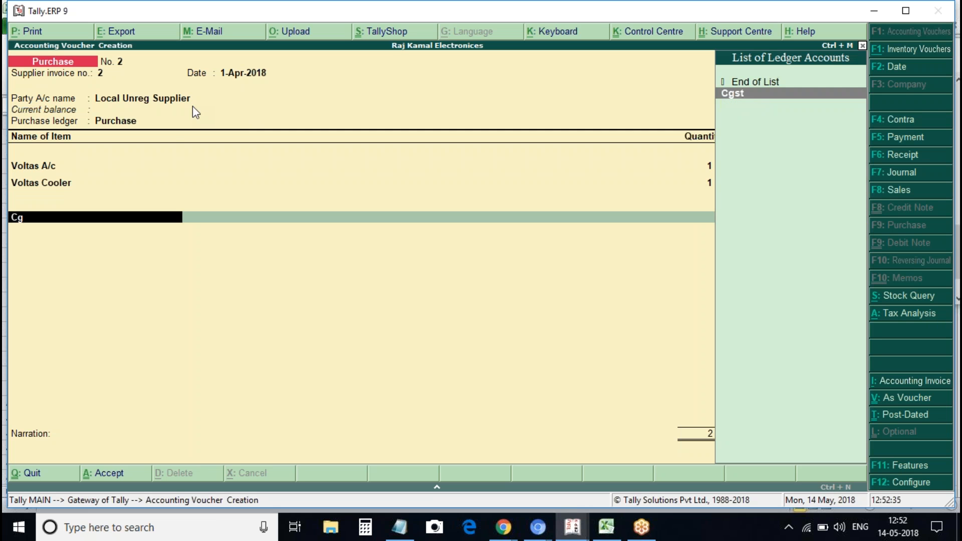
{"action": "key", "text": "Return"}
{"action": "key", "text": "Return"}
{"action": "type", "text": "Sgs"}
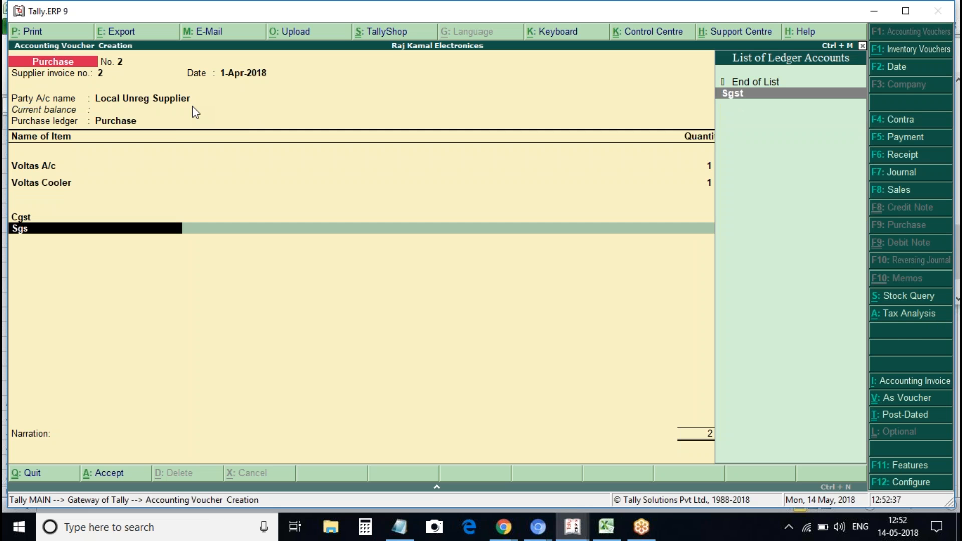
{"action": "key", "text": "Return"}
{"action": "key", "text": "alt+a"}
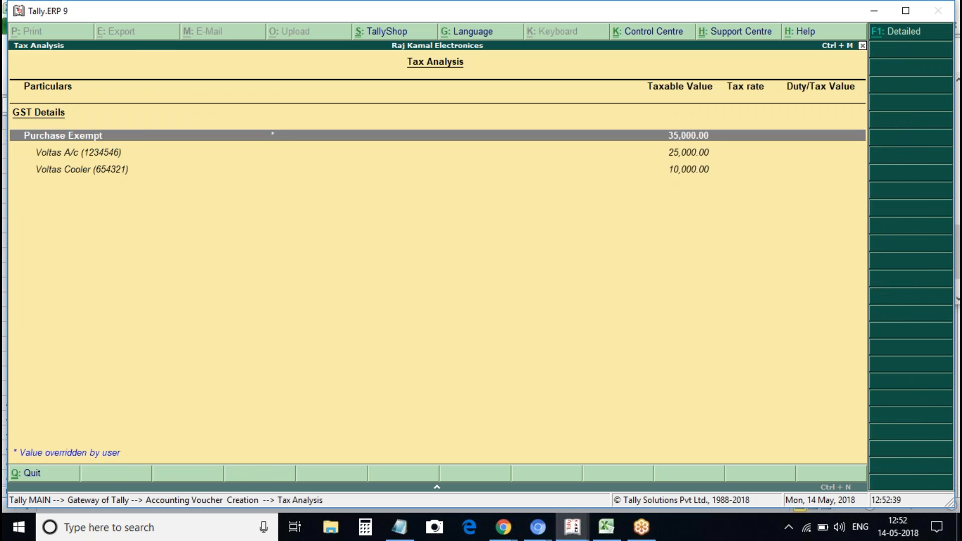
{"action": "key", "text": "Escape"}
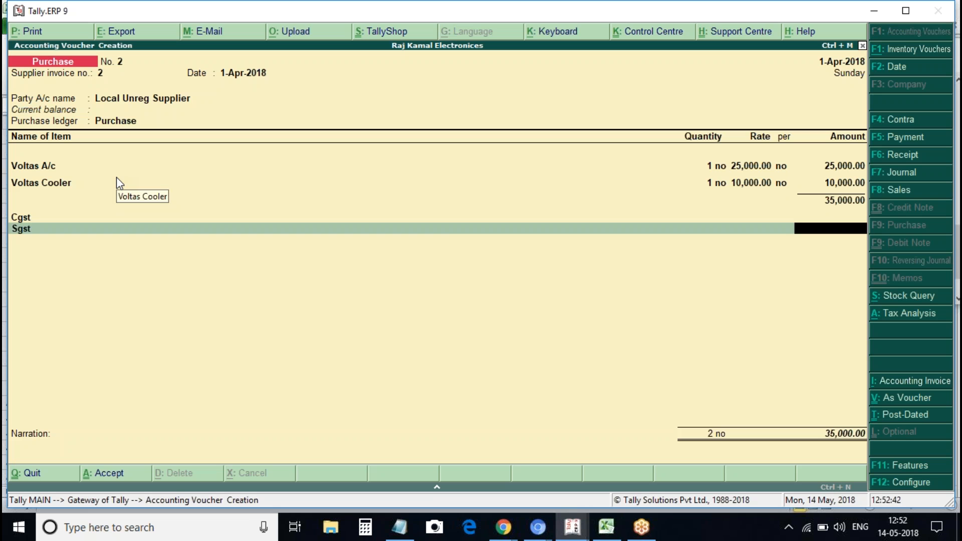
{"action": "key", "text": "ctrl+a"}
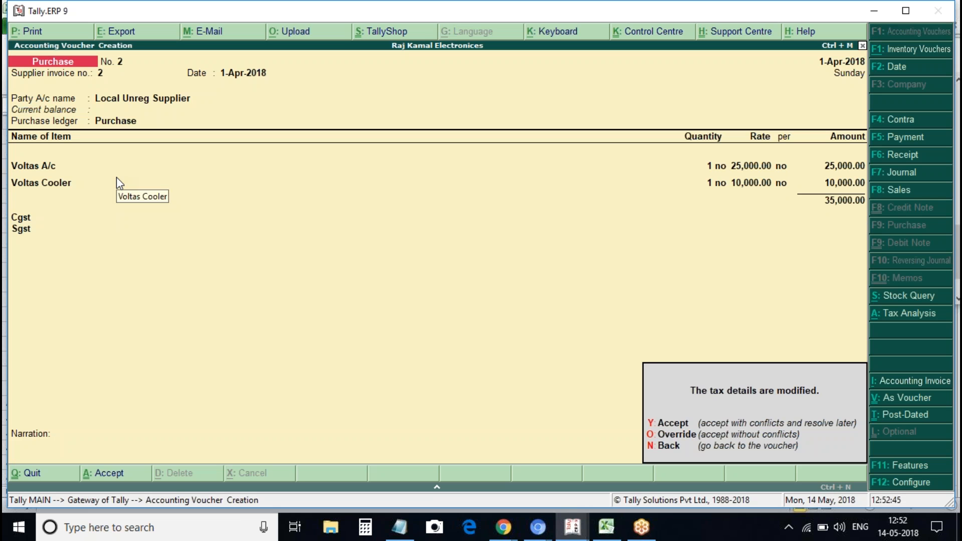
{"action": "key", "text": "y"}
Quit voucher entry and open the GST reports under Statutory Reports
{"action": "key", "text": "Escape"}
{"action": "key", "text": "y"}
{"action": "key", "text": "d"}
{"action": "key", "text": "u"}
{"action": "key", "text": "Return"}
{"action": "key", "text": "Down"}
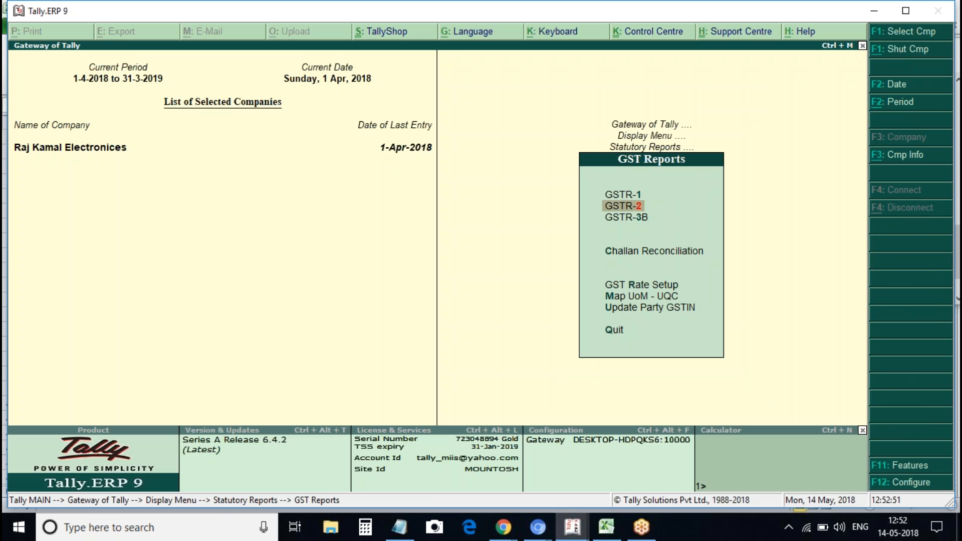
{"action": "key", "text": "Return"}
{"action": "key", "text": "Down"}
{"action": "key", "text": "Down"}
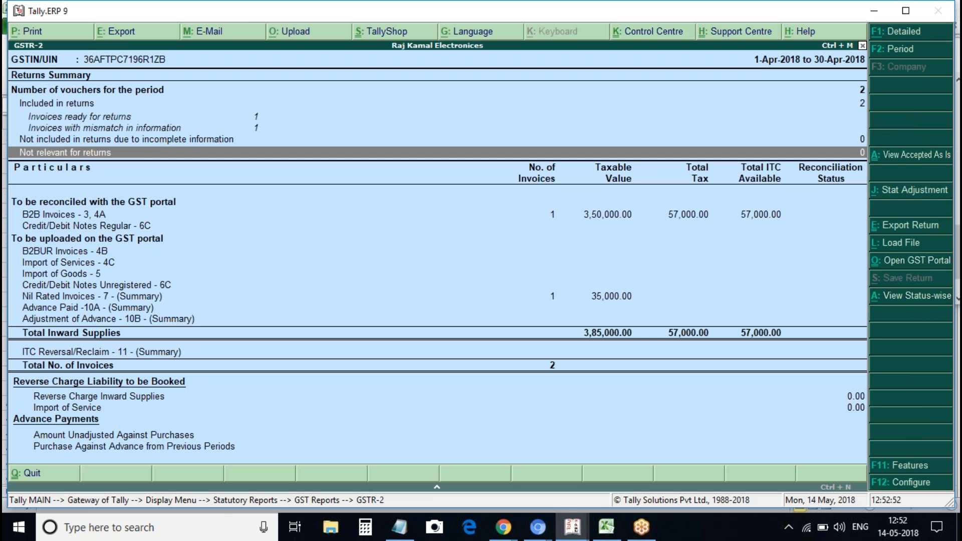
{"action": "key", "text": "Down"}
{"action": "key", "text": "Down"}
{"action": "key", "text": "Down"}
{"action": "key", "text": "Down"}
{"action": "key", "text": "Down"}
{"action": "key", "text": "Down"}
{"action": "key", "text": "Down"}
{"action": "key", "text": "Down"}
{"action": "key", "text": "Down"}
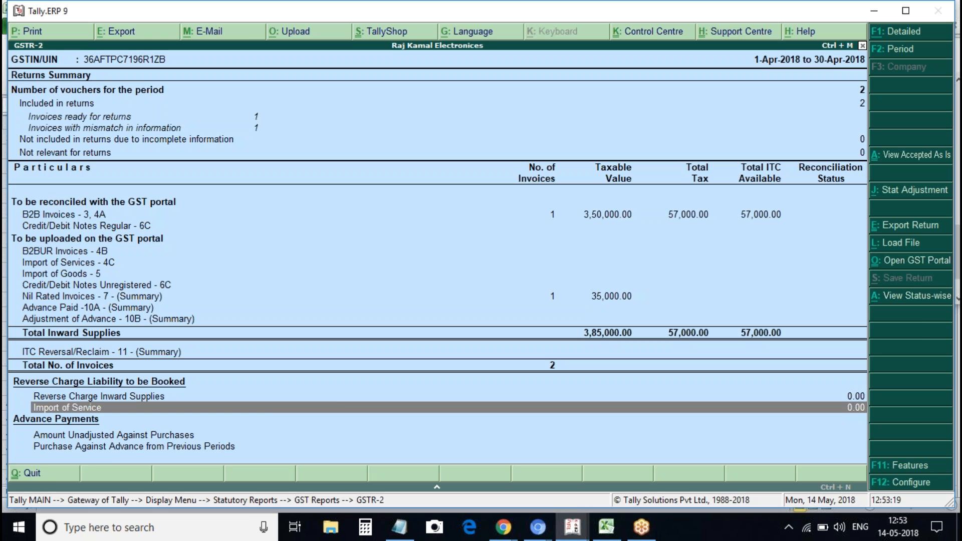
{"action": "key", "text": "Escape"}
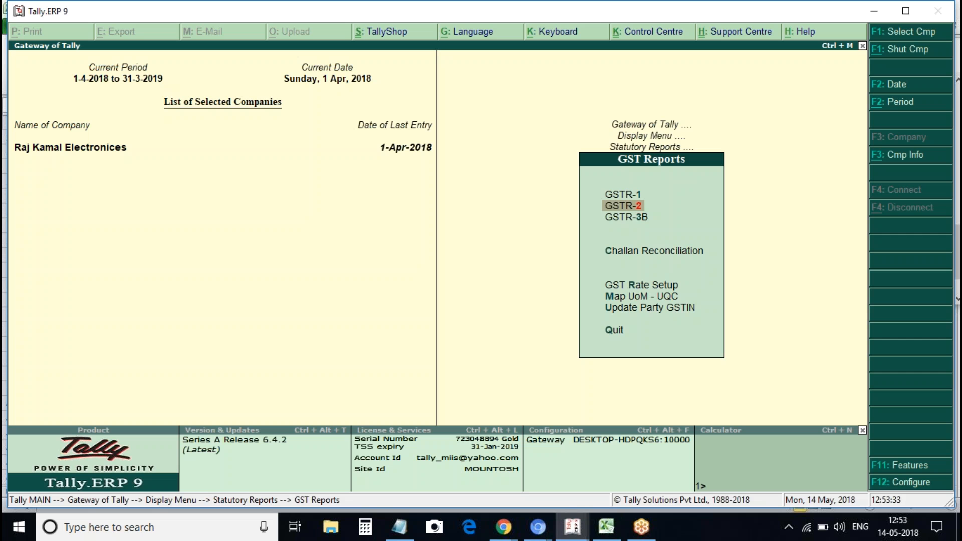
Enable reverse-charge tax liability in the company's GST details
{"action": "key", "text": "Escape"}
{"action": "key", "text": "Escape"}
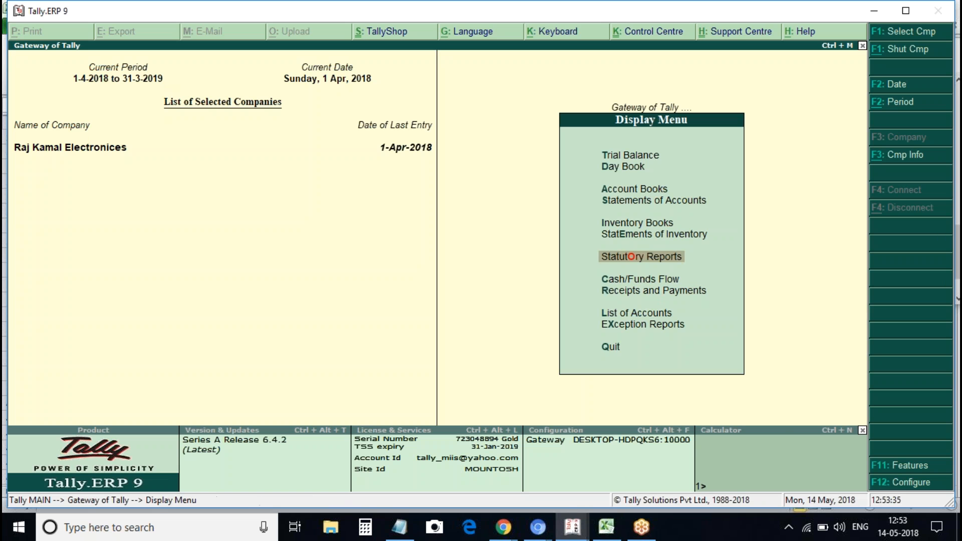
{"action": "left_click", "coordinate": [904, 467]}
{"action": "key", "text": "Down"}
{"action": "key", "text": "Down"}
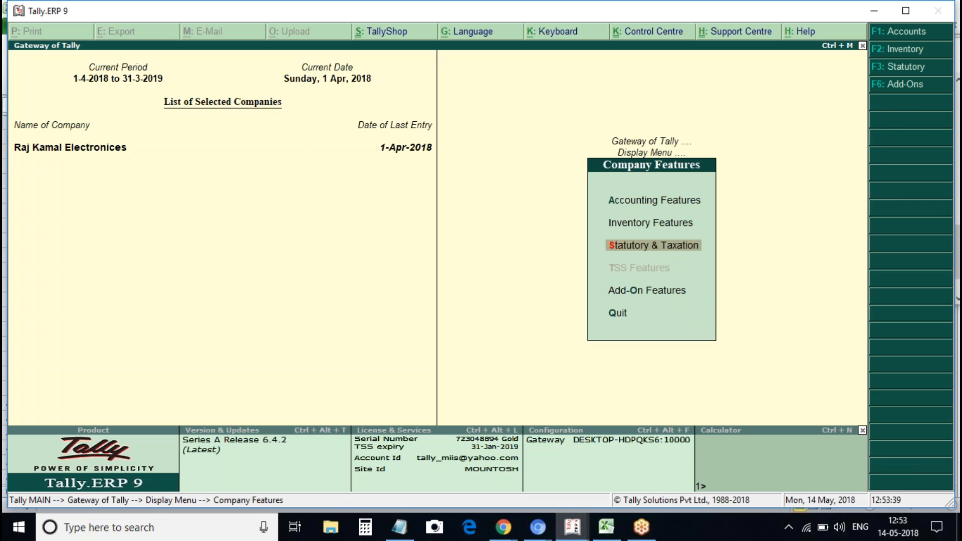
{"action": "key", "text": "Return"}
{"action": "key", "text": "Return"}
{"action": "type", "text": "y"}
{"action": "key", "text": "Return"}
{"action": "key", "text": "Return"}
{"action": "key", "text": "Return"}
{"action": "key", "text": "Return"}
{"action": "key", "text": "Return"}
{"action": "key", "text": "Return"}
{"action": "key", "text": "Return"}
{"action": "key", "text": "Return"}
{"action": "key", "text": "Return"}
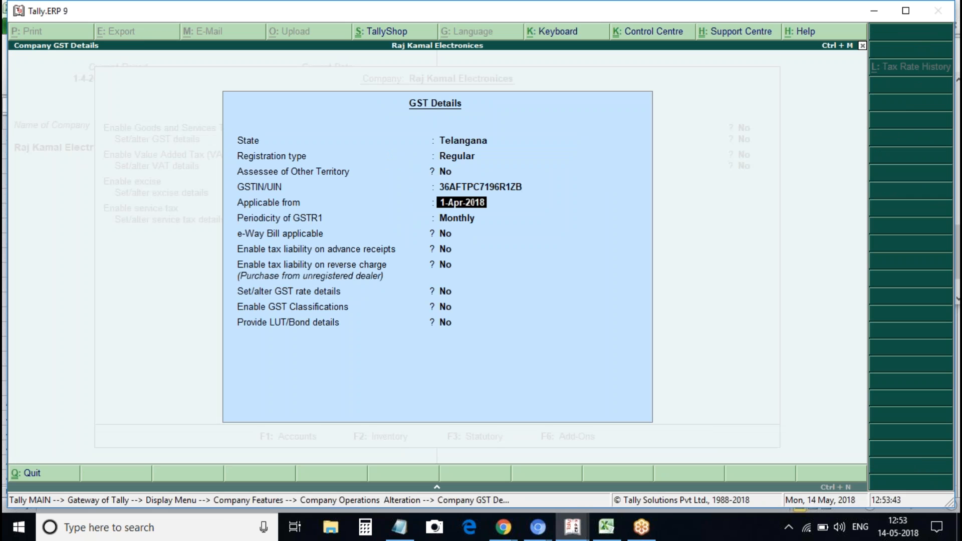
{"action": "type", "text": "y"}
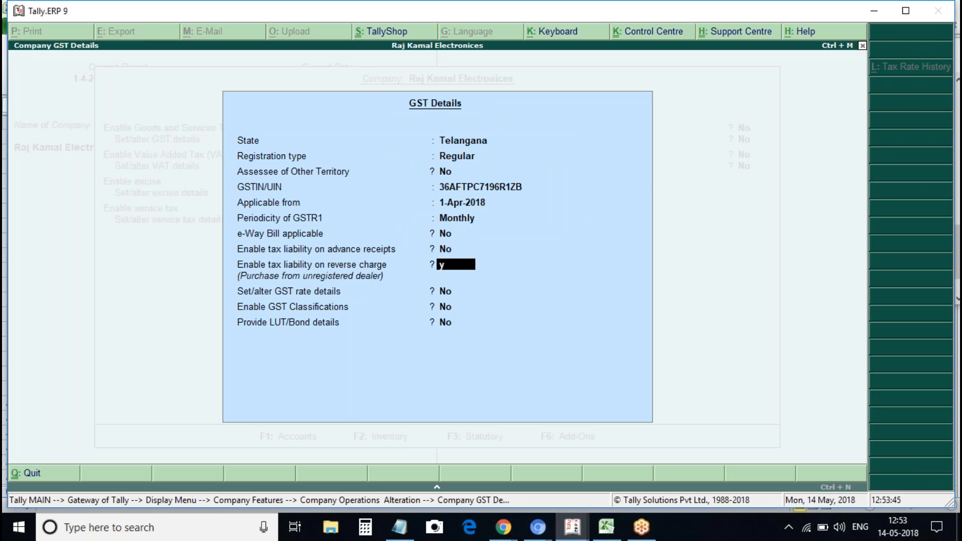
{"action": "key", "text": "Return"}
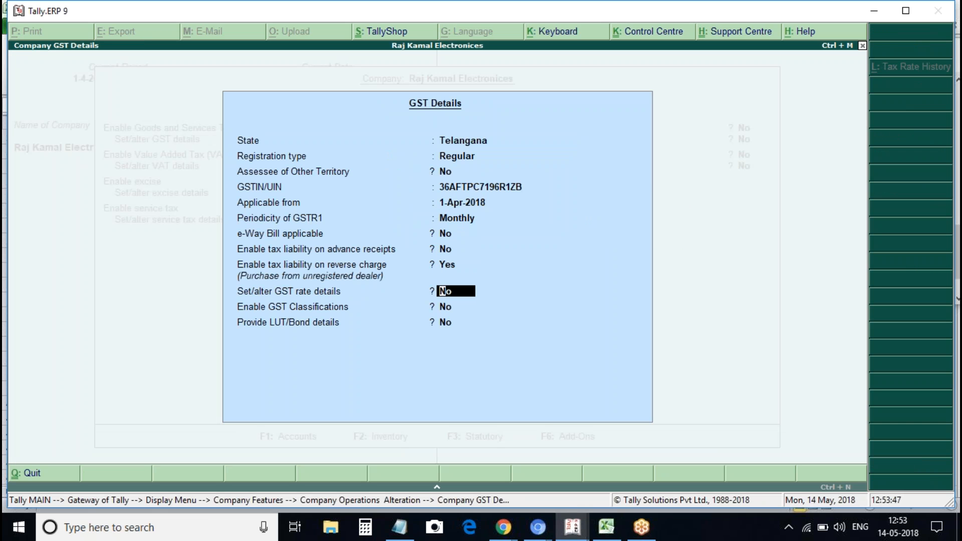
{"action": "key", "text": "ctrl+a"}
{"action": "key", "text": "ctrl+a"}
Reopen the GSTR-2 report, recheck URD Purchases, and leave it
{"action": "key", "text": "Escape"}
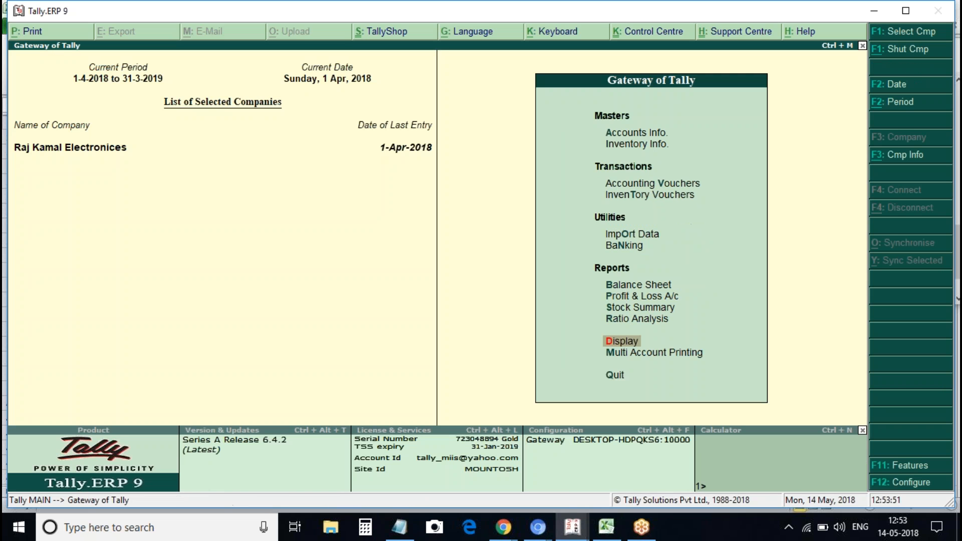
{"action": "key", "text": "Return"}
{"action": "key", "text": "u"}
{"action": "key", "text": "Return"}
{"action": "key", "text": "Down"}
{"action": "key", "text": "Return"}
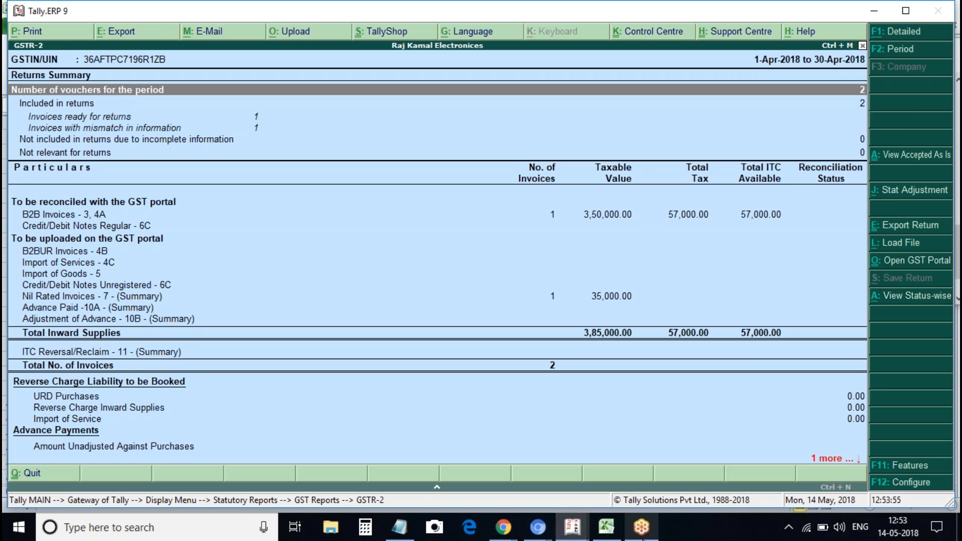
{"action": "left_click", "coordinate": [91, 400]}
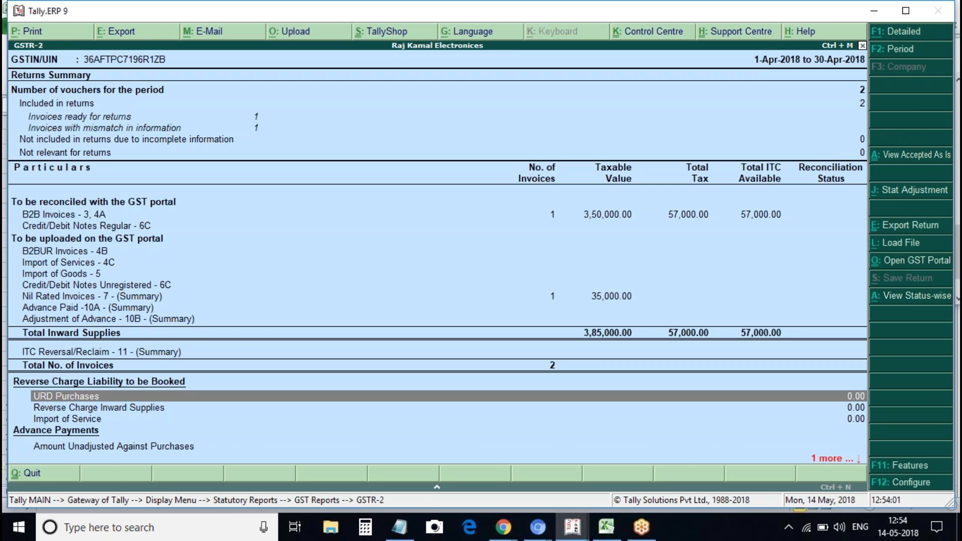
{"action": "key", "text": "Escape"}
{"action": "key", "text": "Escape"}
{"action": "key", "text": "Escape"}
Start purchase voucher with supplier invoice 3 and Local Unreg Supplier as party
{"action": "key", "text": "v"}
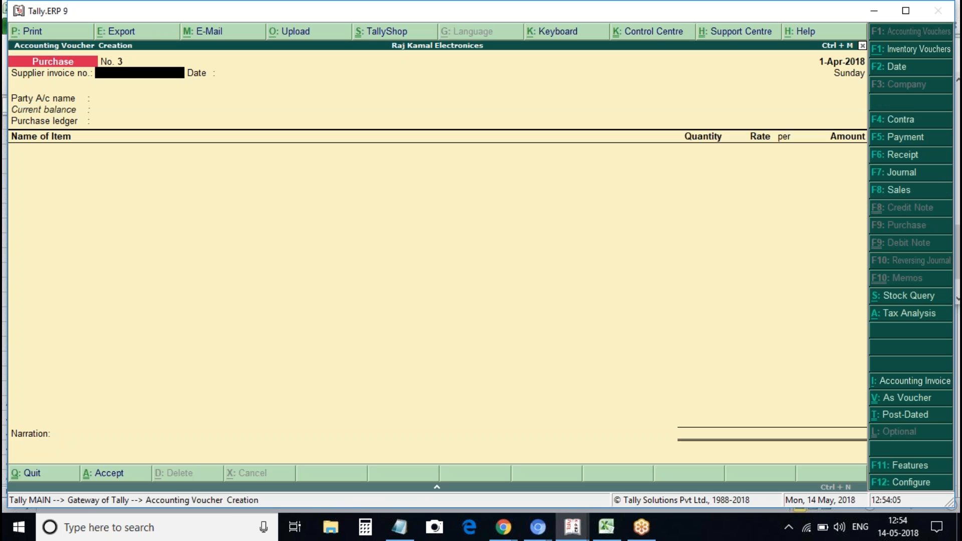
{"action": "key", "text": "Return"}
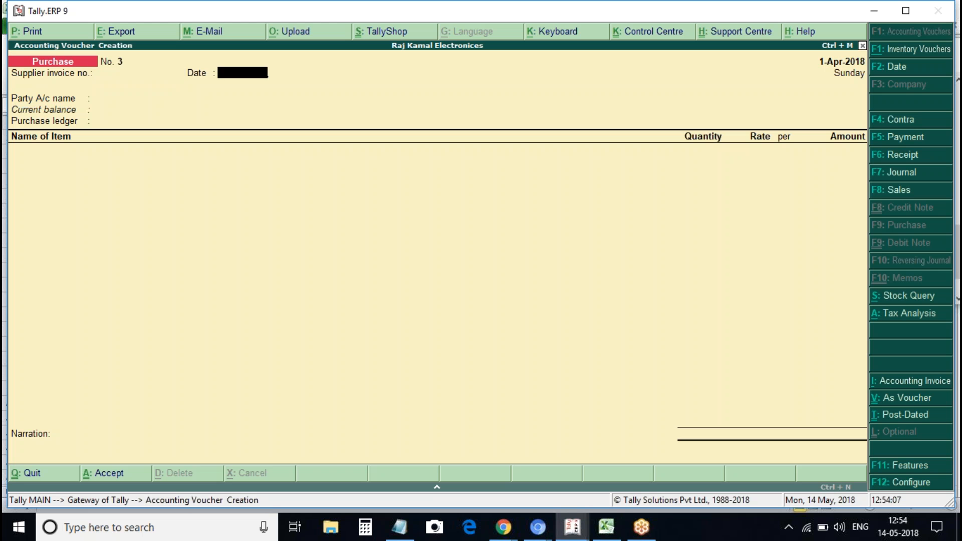
{"action": "key", "text": "BackSpace"}
{"action": "type", "text": "3"}
{"action": "key", "text": "Return"}
{"action": "key", "text": "Return"}
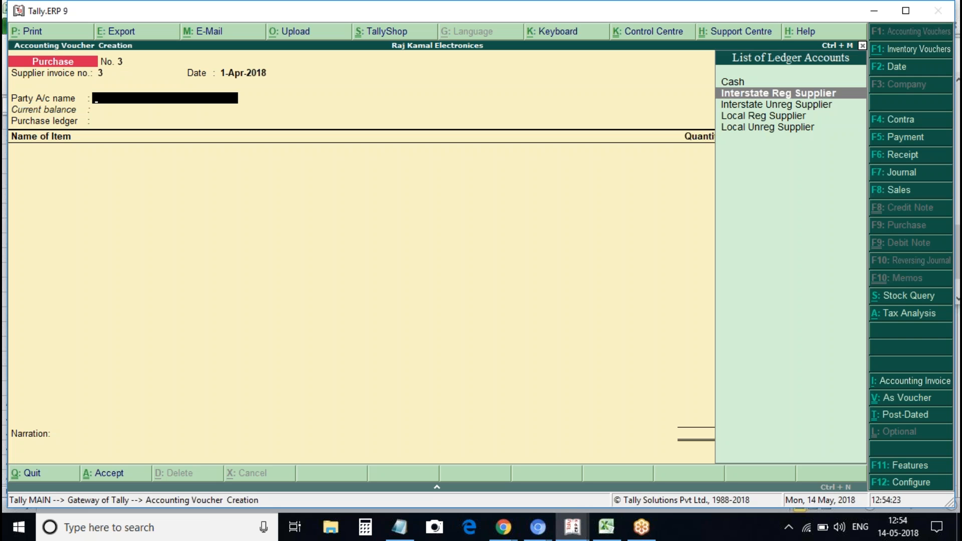
{"action": "key", "text": "Down"}
{"action": "key", "text": "Down"}
{"action": "key", "text": "Down"}
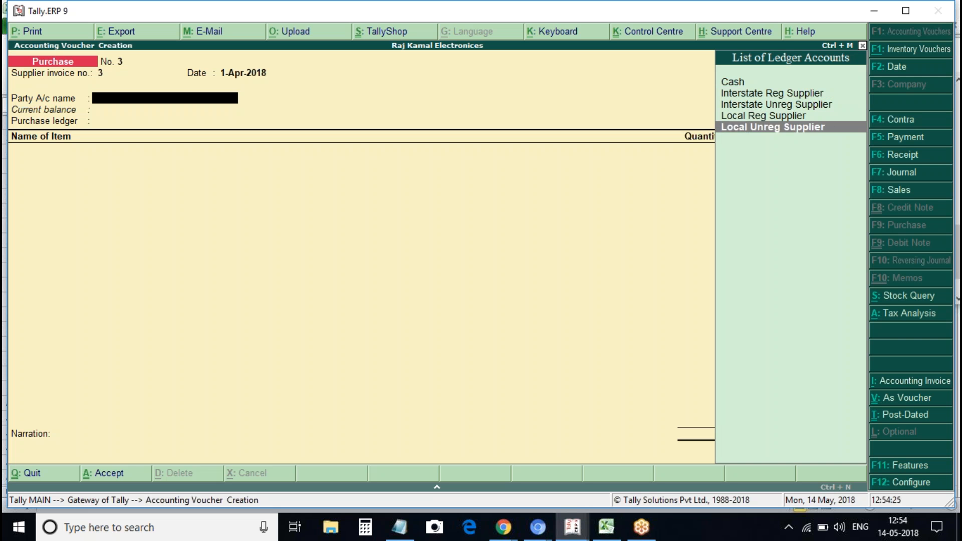
{"action": "key", "text": "Return"}
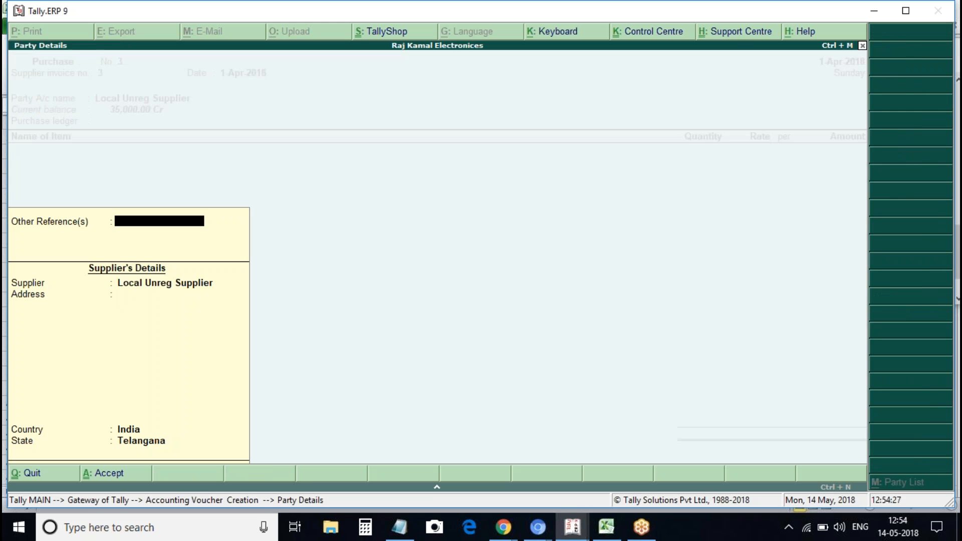
{"action": "key", "text": "Return"}
{"action": "key", "text": "Return"}
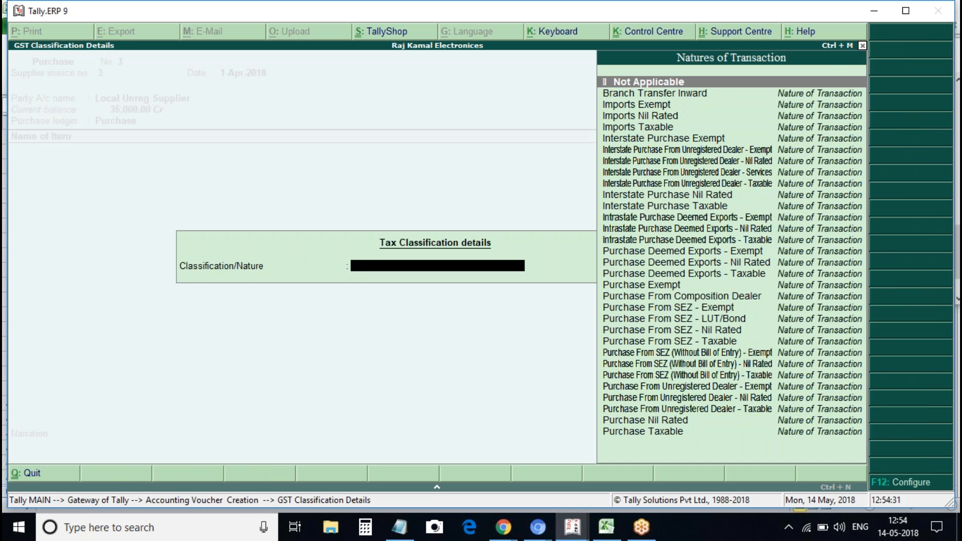
{"action": "key", "text": "Return"}
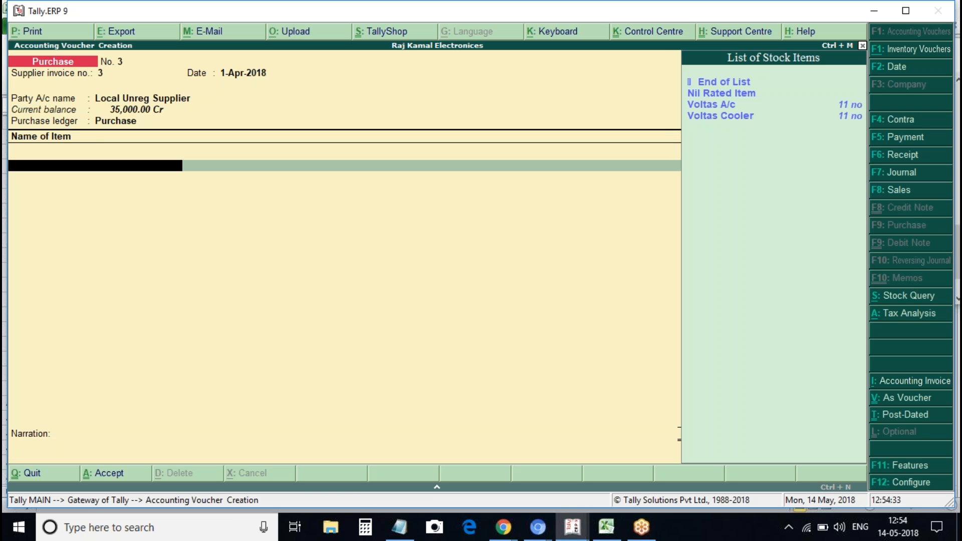
Add 2 Voltas A/c at 25,000 each
{"action": "key", "text": "Down"}
{"action": "key", "text": "Down"}
{"action": "key", "text": "Return"}
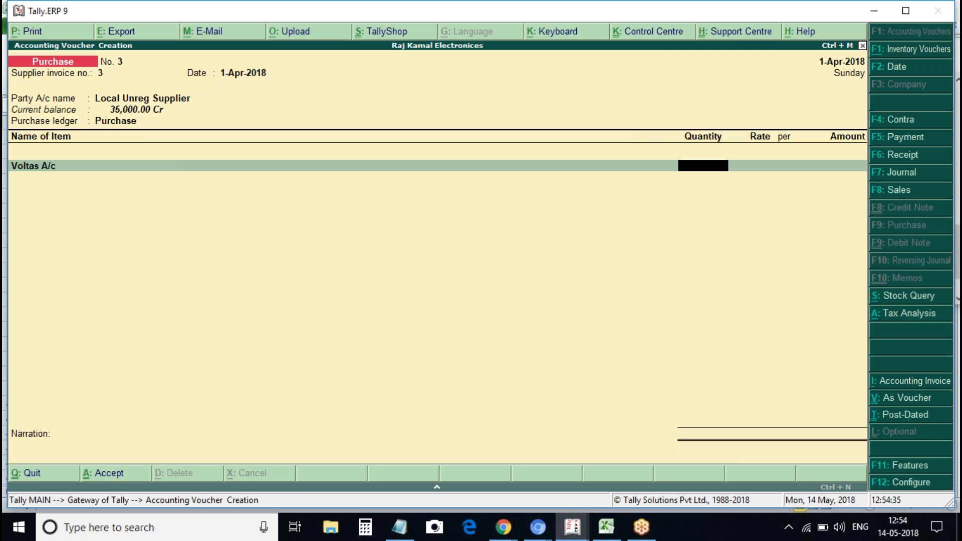
{"action": "type", "text": "1"}
{"action": "key", "text": "Return"}
{"action": "key", "text": "Return"}
{"action": "key", "text": "Return"}
{"action": "key", "text": "Return"}
{"action": "key", "text": "Return"}
{"action": "key", "text": "BackSpace"}
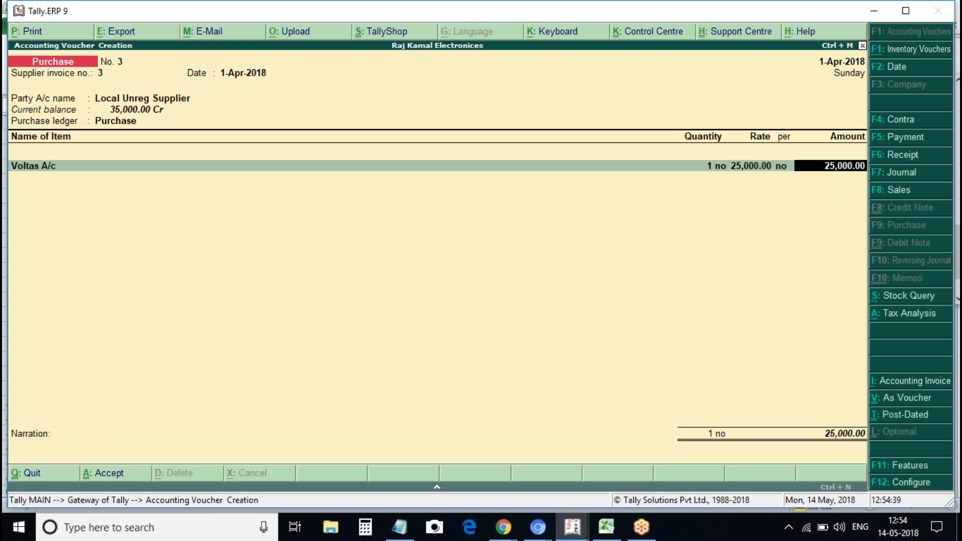
{"action": "key", "text": "Return"}
{"action": "key", "text": "BackSpace"}
{"action": "key", "text": "BackSpace"}
{"action": "key", "text": "BackSpace"}
{"action": "type", "text": "2"}
{"action": "key", "text": "Return"}
Add 2 Voltas Cooler at 10,000 plus Cgst and Sgst, then view tax analysis
{"action": "key", "text": "Return"}
{"action": "key", "text": "Return"}
{"action": "key", "text": "Down"}
{"action": "key", "text": "Down"}
{"action": "key", "text": "Down"}
{"action": "key", "text": "Return"}
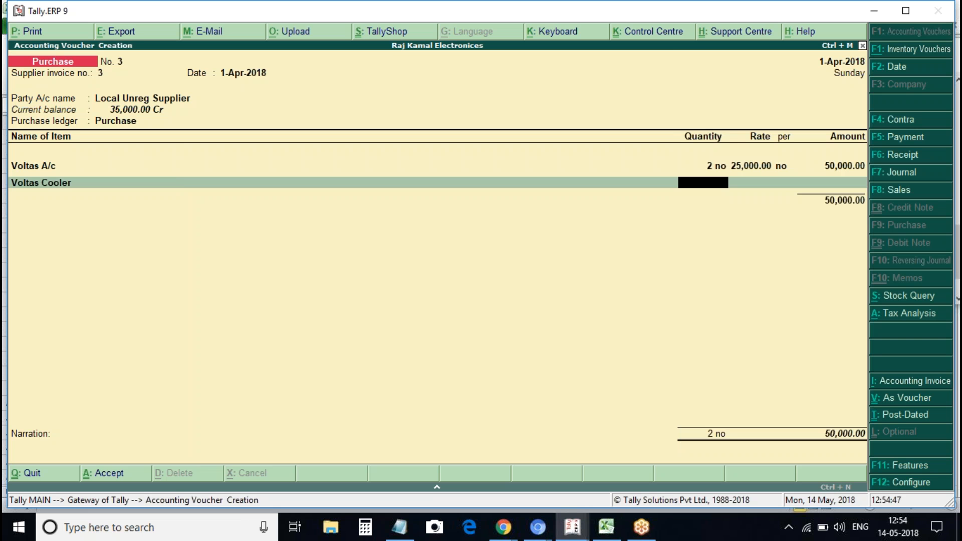
{"action": "type", "text": "2"}
{"action": "key", "text": "Return"}
{"action": "key", "text": "Return"}
{"action": "key", "text": "Return"}
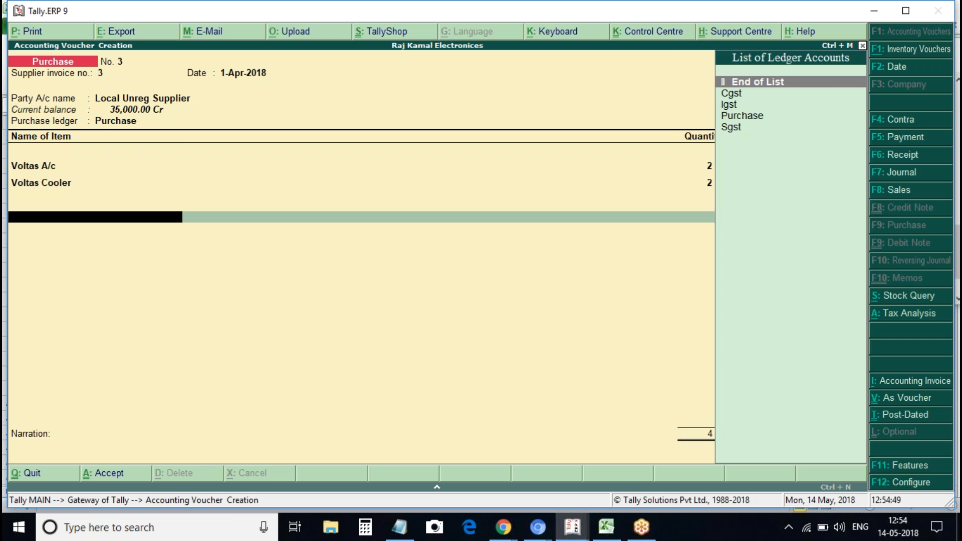
{"action": "type", "text": "Cgs"}
{"action": "key", "text": "Return"}
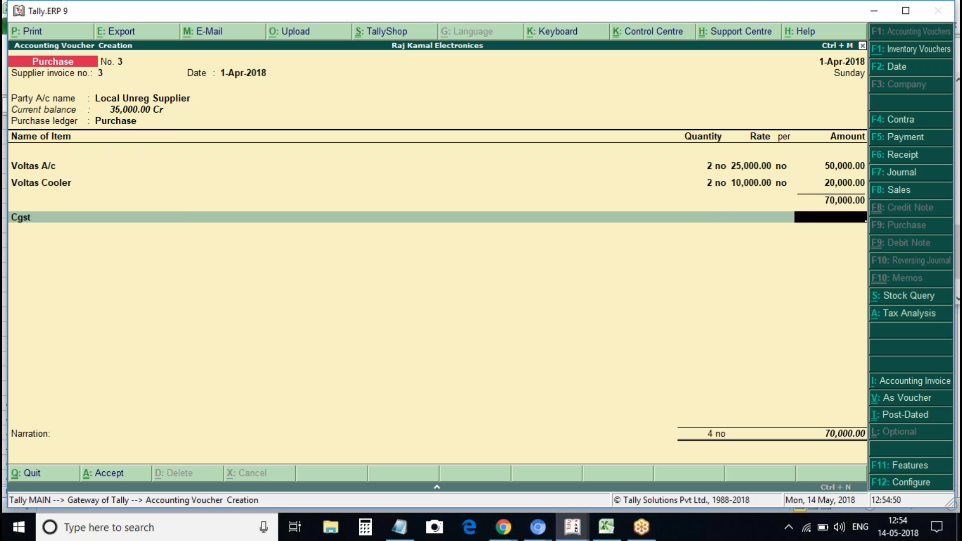
{"action": "key", "text": "Return"}
{"action": "type", "text": "Sgst"}
{"action": "key", "text": "Return"}
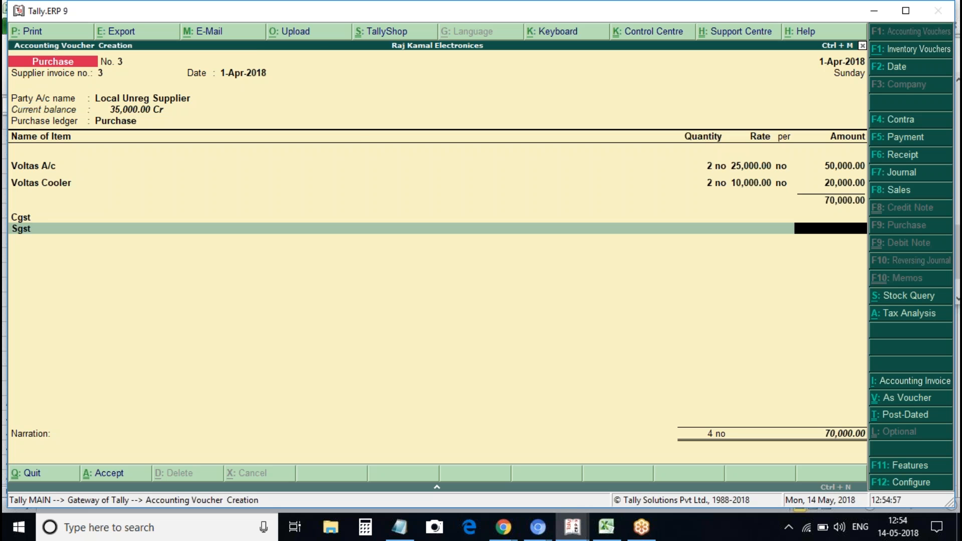
{"action": "key", "text": "alt+a"}
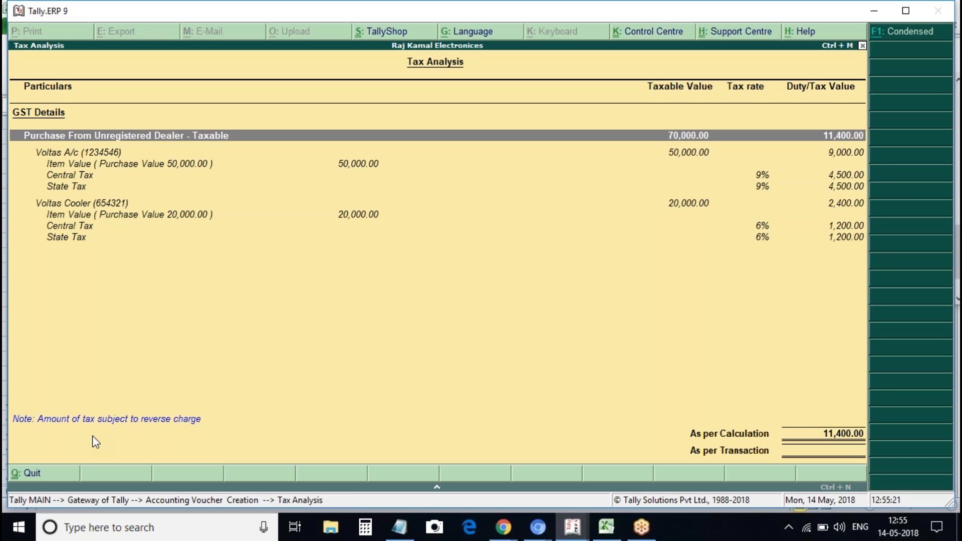
Check the 11,400 tax breakdown and save purchase voucher 3 at 70,000.00
{"action": "key", "text": "Escape"}
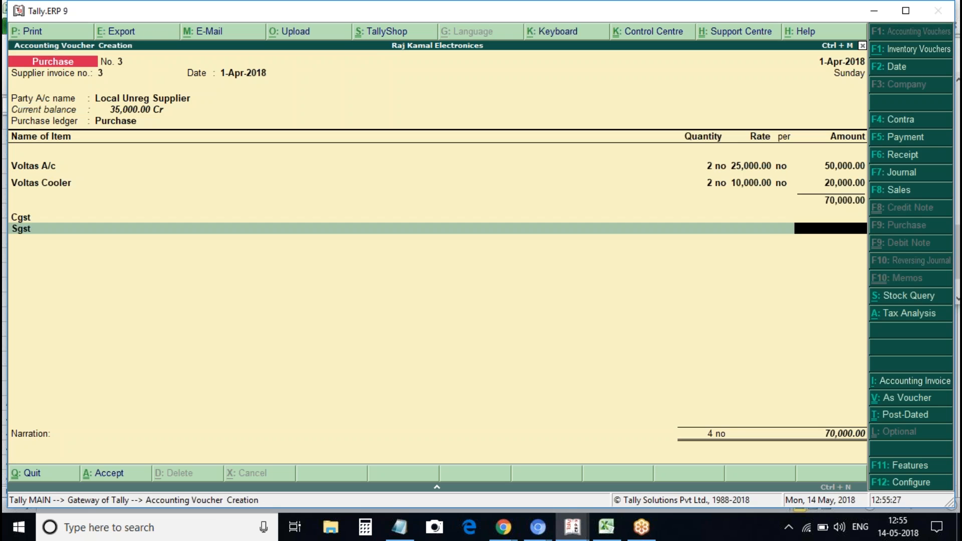
{"action": "key", "text": "ctrl+a"}
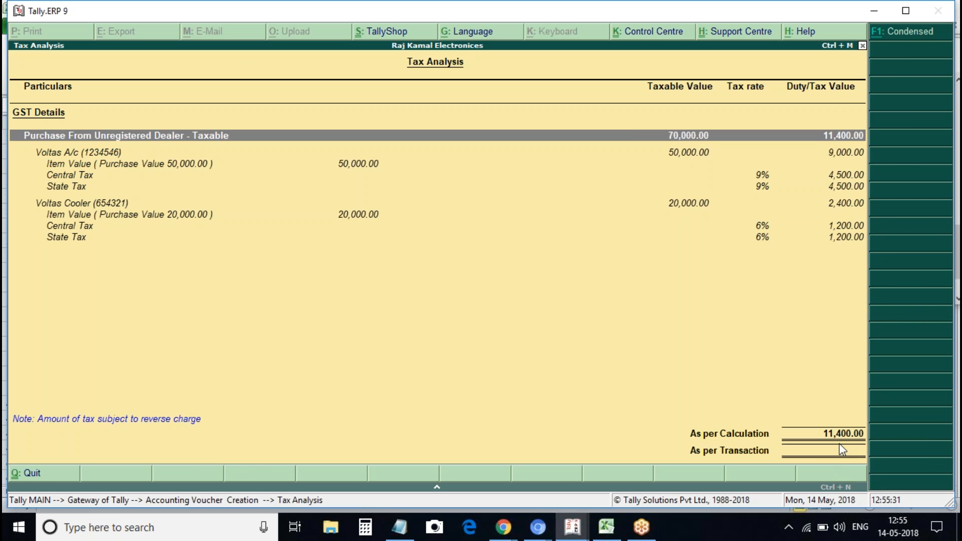
{"action": "key", "text": "Escape"}
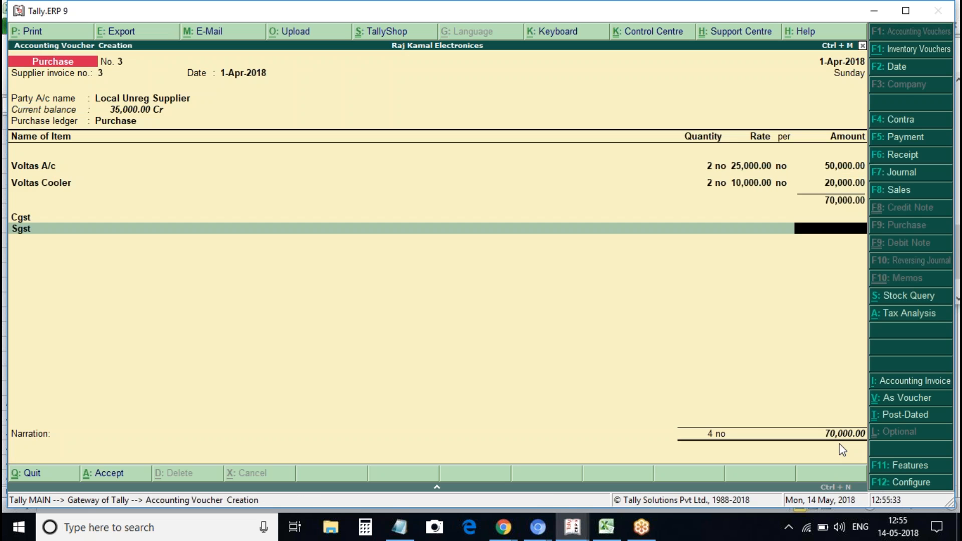
{"action": "key", "text": "ctrl+a"}
{"action": "key", "text": "Escape"}
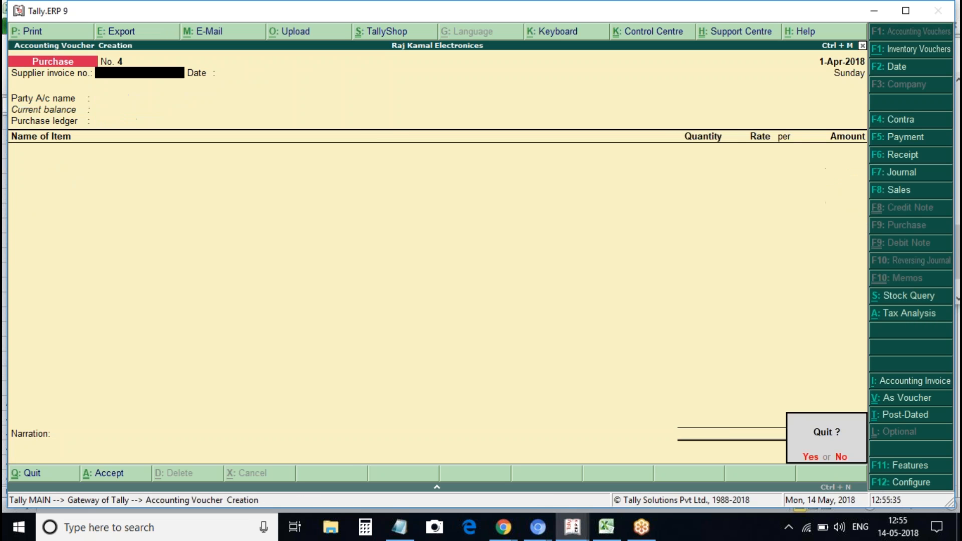
Leave voucher entry and open the GSTR-2 report from GST Reports
{"action": "key", "text": "y"}
{"action": "key", "text": "d"}
{"action": "key", "text": "u"}
{"action": "key", "text": "g"}
{"action": "key", "text": "Down"}
{"action": "key", "text": "Return"}
Drill into URD Purchases to verify the 11,400.00 reverse-charge liability, then back out
{"action": "left_click", "coordinate": [854, 399]}
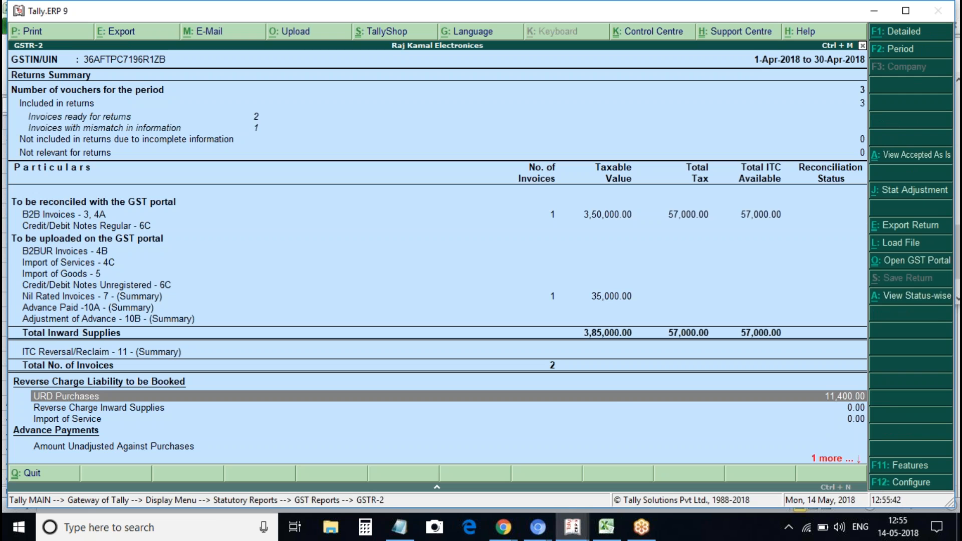
{"action": "left_click", "coordinate": [176, 392]}
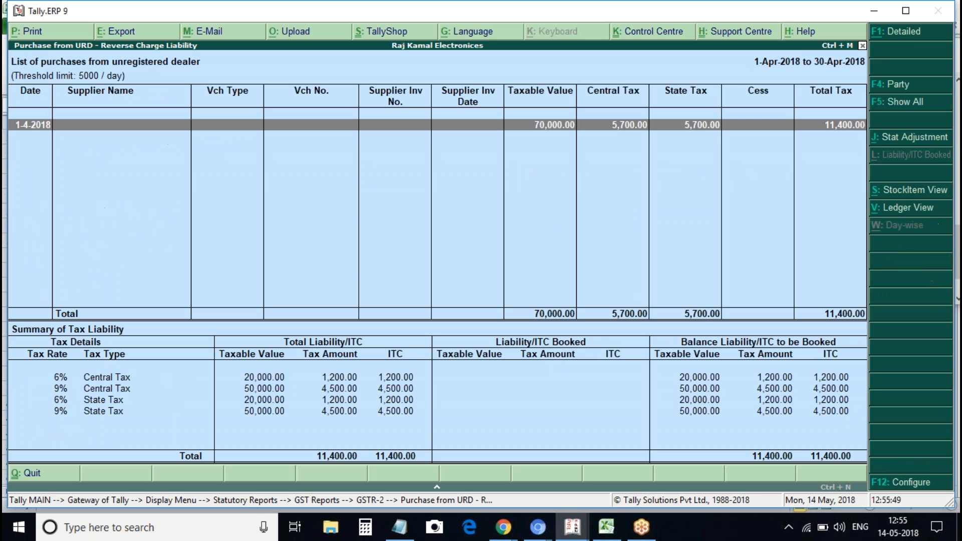
{"action": "key", "text": "Down"}
{"action": "key", "text": "Escape"}
{"action": "key", "text": "Escape"}
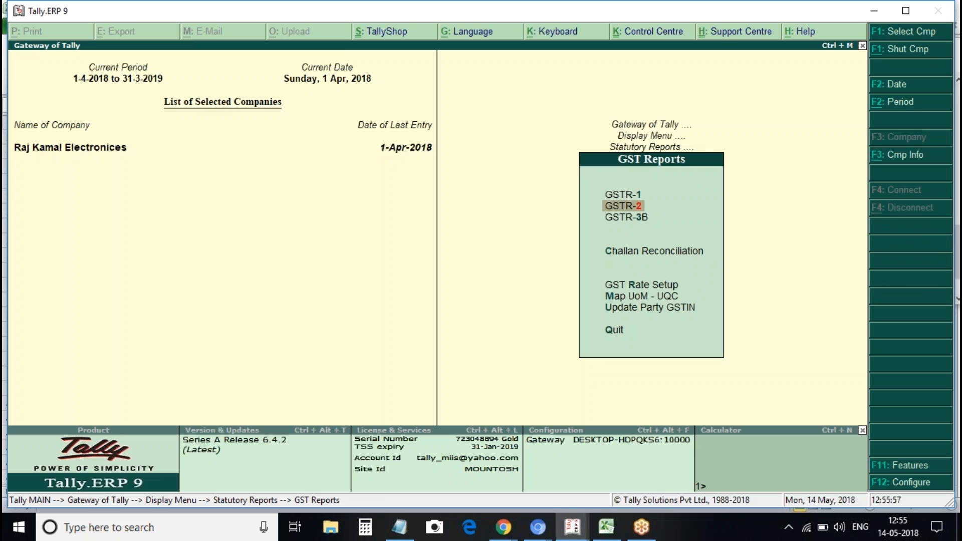
{"action": "key", "text": "Escape"}
{"action": "key", "text": "Escape"}
{"action": "key", "text": "Escape"}
Start a journal voucher with GST adjustment: Increase of Tax Liability & Input Tax Credit, Purchase from Unregistered dealer
{"action": "key", "text": "v"}
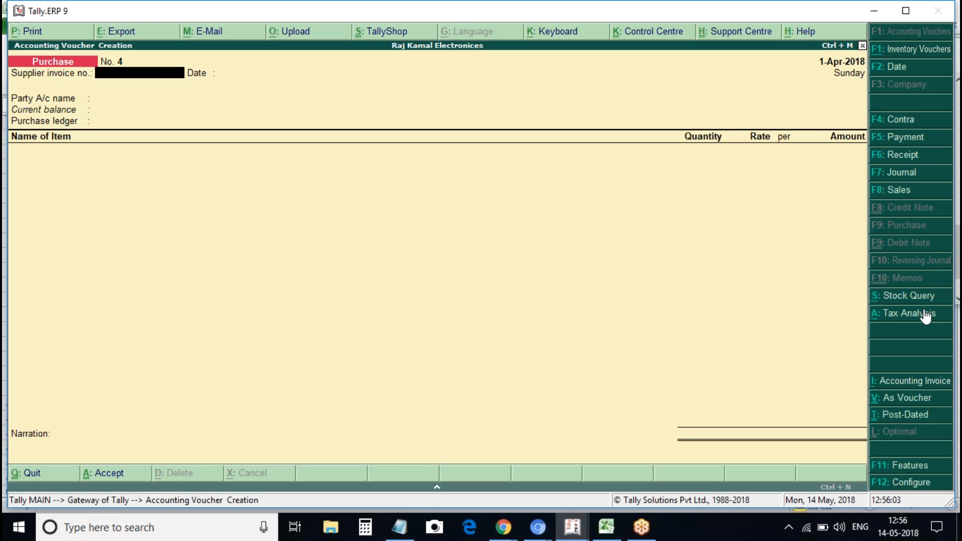
{"action": "left_click", "coordinate": [890, 178]}
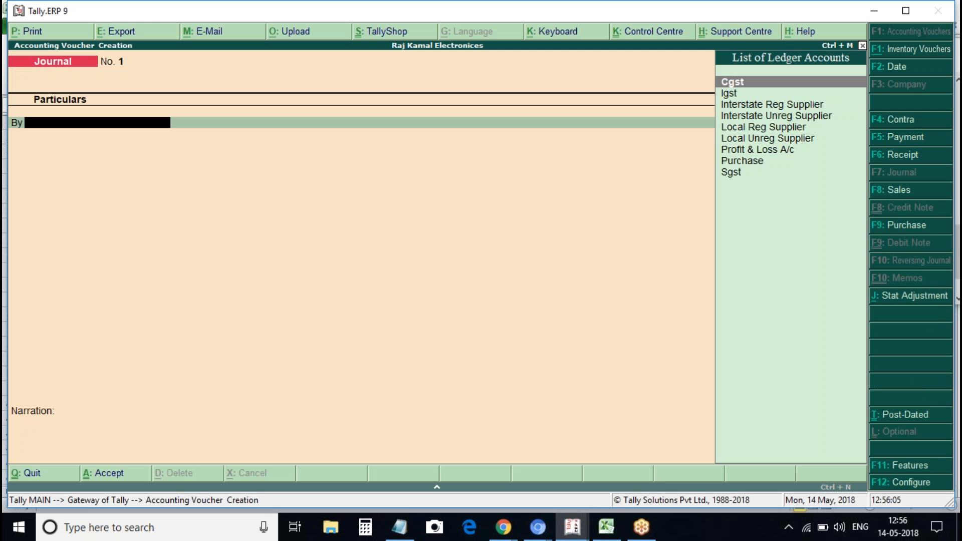
{"action": "left_click", "coordinate": [908, 295]}
{"action": "key", "text": "Return"}
{"action": "key", "text": "Down"}
{"action": "key", "text": "Down"}
{"action": "key", "text": "Down"}
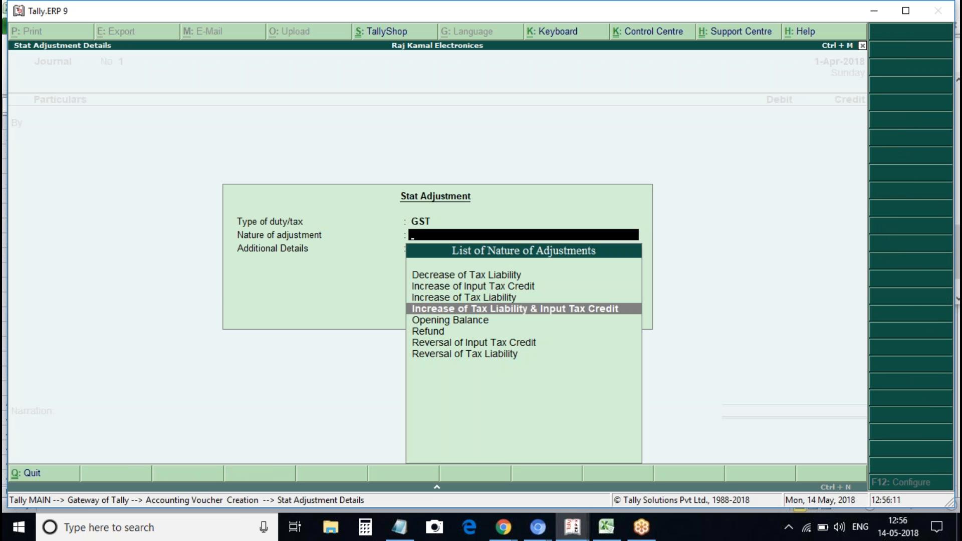
{"action": "key", "text": "Return"}
{"action": "key", "text": "Down"}
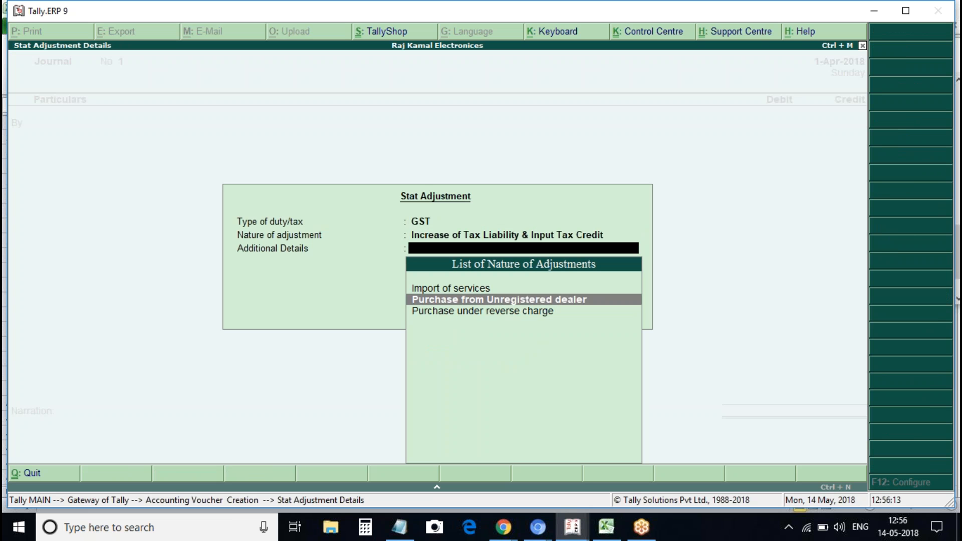
{"action": "key", "text": "Return"}
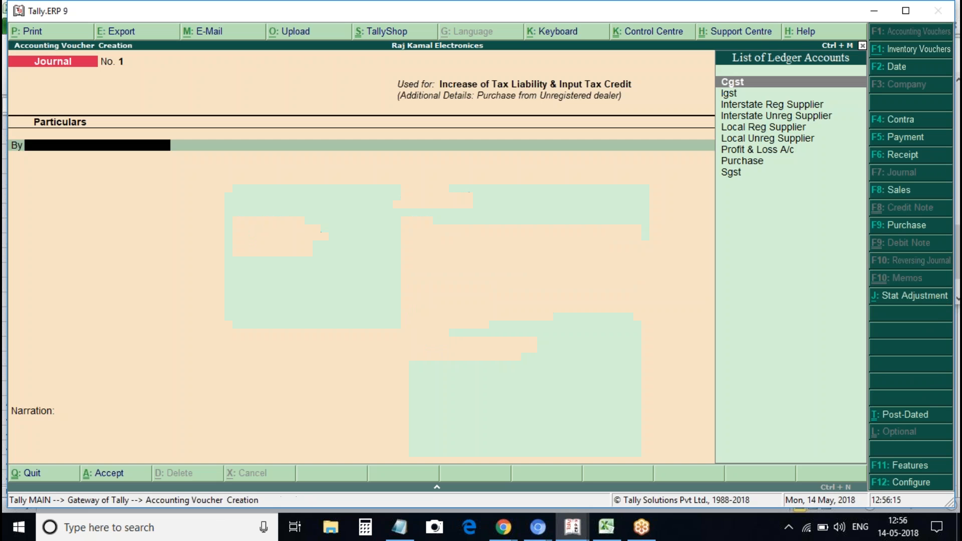
Debit the Cgst and Sgst ledgers 5,700 each
{"action": "key", "text": "Down"}
{"action": "key", "text": "Down"}
{"action": "key", "text": "Down"}
{"action": "key", "text": "Down"}
{"action": "key", "text": "Down"}
{"action": "key", "text": "Down"}
{"action": "key", "text": "Up"}
{"action": "key", "text": "Up"}
{"action": "key", "text": "Down"}
{"action": "key", "text": "Down"}
{"action": "key", "text": "Up"}
{"action": "key", "text": "Up"}
{"action": "key", "text": "Up"}
{"action": "key", "text": "Up"}
{"action": "key", "text": "Up"}
{"action": "key", "text": "Up"}
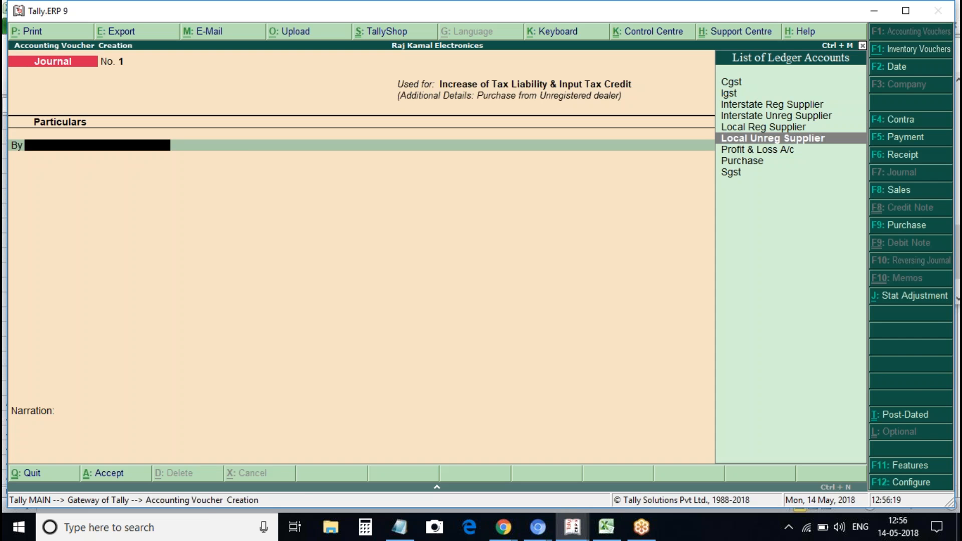
{"action": "key", "text": "Return"}
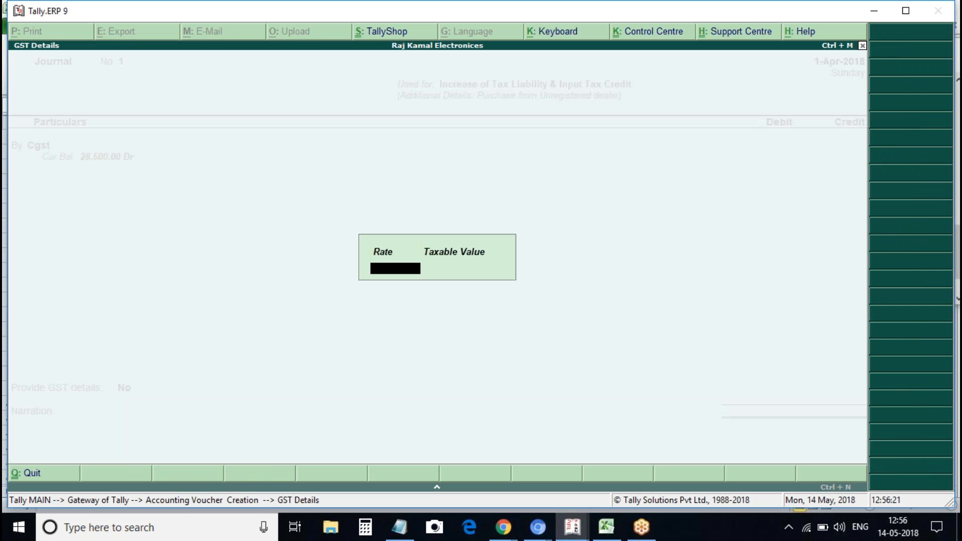
{"action": "key", "text": "Return"}
{"action": "key", "text": "Return"}
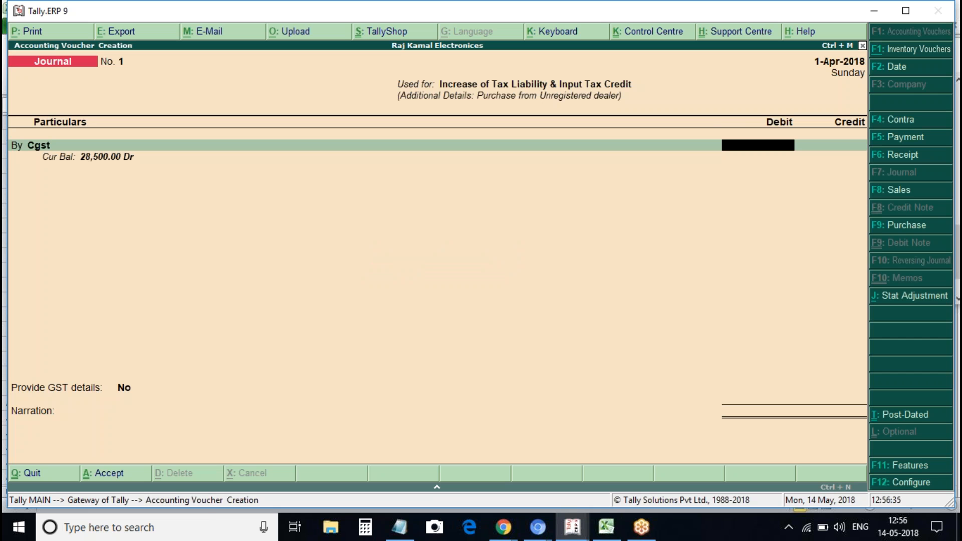
{"action": "type", "text": "5700"}
{"action": "key", "text": "Return"}
{"action": "type", "text": "b"}
{"action": "key", "text": "Return"}
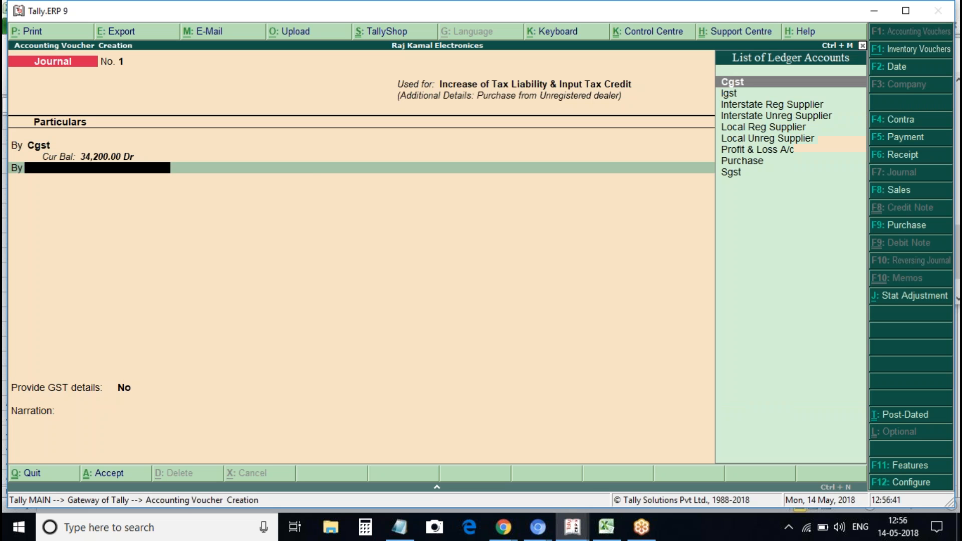
{"action": "type", "text": "Sg"}
{"action": "key", "text": "Return"}
{"action": "key", "text": "Return"}
{"action": "type", "text": "5700"}
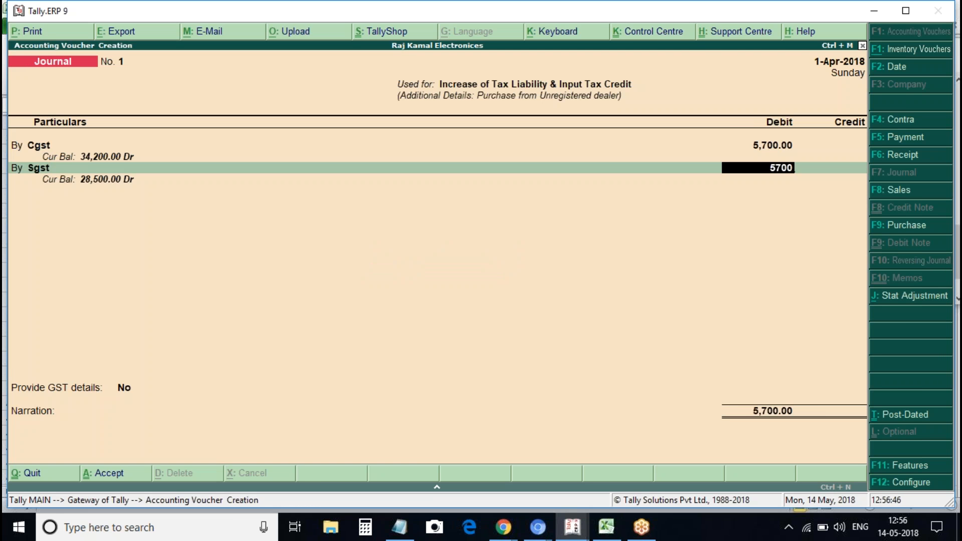
{"action": "key", "text": "Return"}
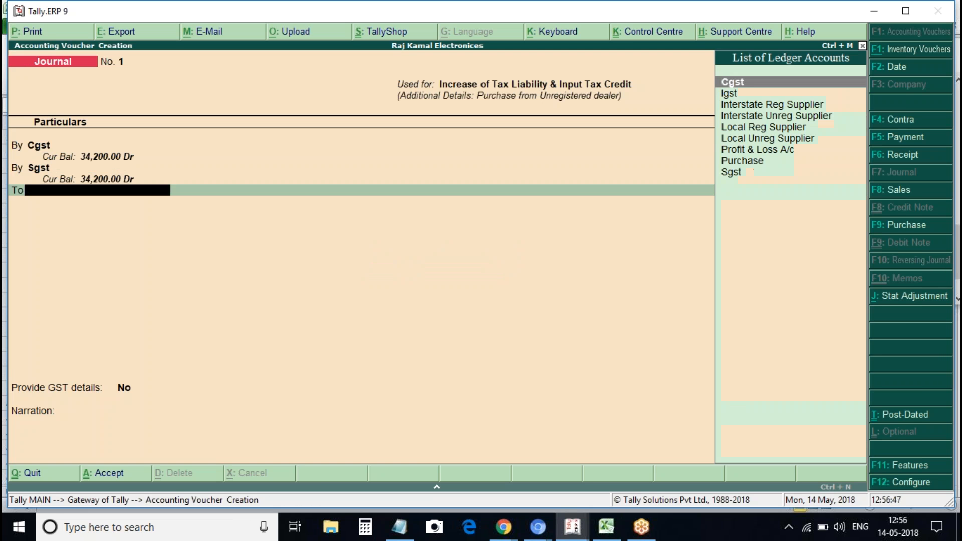
Credit the Cgst and Sgst ledgers 5,700 each
{"action": "key", "text": "Return"}
{"action": "key", "text": "Return"}
{"action": "key", "text": "Return"}
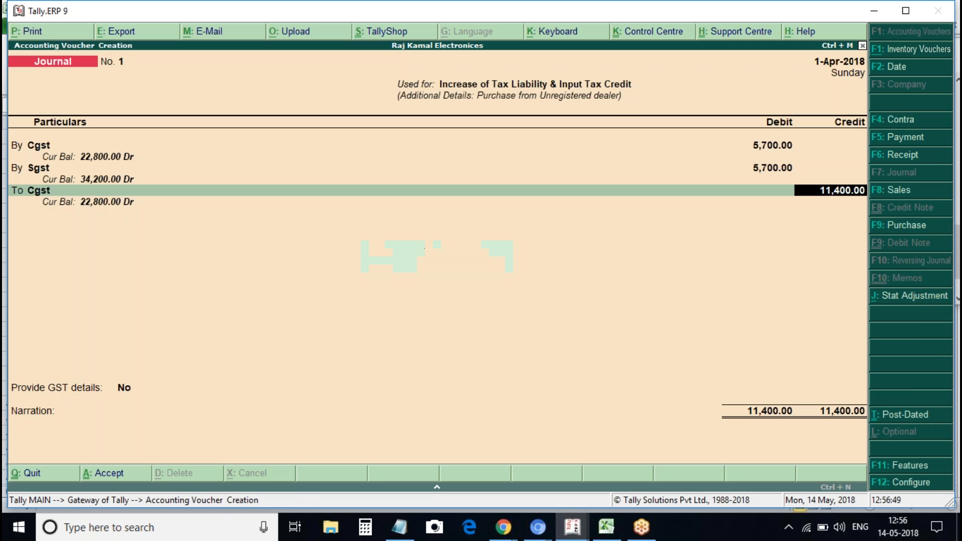
{"action": "type", "text": "5700"}
{"action": "key", "text": "Return"}
{"action": "type", "text": "Sg"}
{"action": "key", "text": "Return"}
{"action": "key", "text": "Return"}
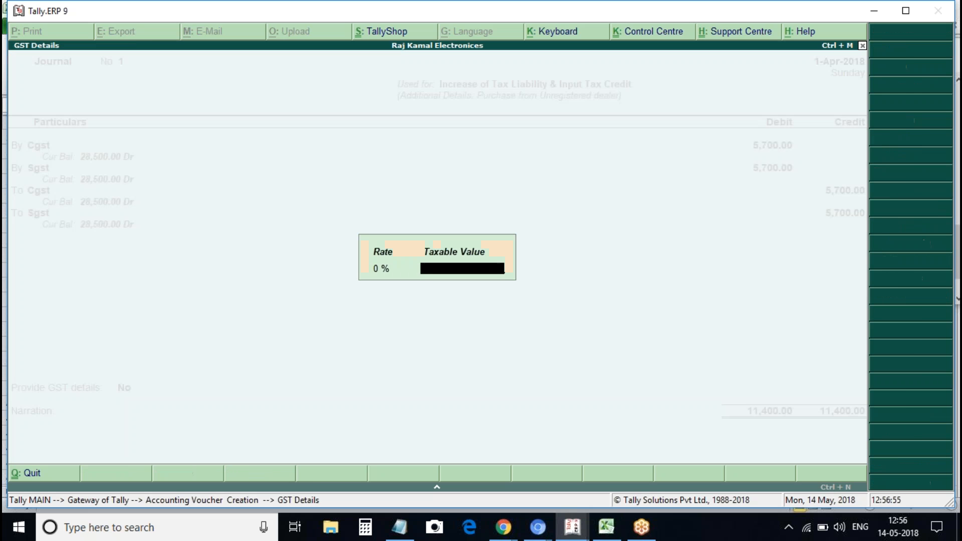
{"action": "key", "text": "Return"}
{"action": "key", "text": "Return"}
Set Provide GST details to Yes with type Goods and save the journal
{"action": "key", "text": "Down"}
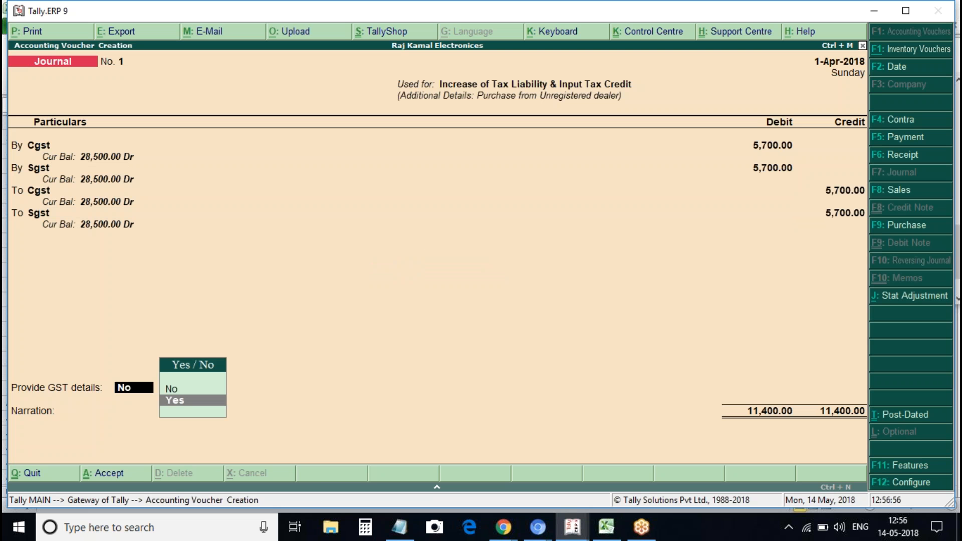
{"action": "key", "text": "Return"}
{"action": "key", "text": "Down"}
{"action": "key", "text": "Down"}
{"action": "key", "text": "Return"}
{"action": "key", "text": "Return"}
{"action": "key", "text": "Return"}
{"action": "key", "text": "Escape"}
{"action": "key", "text": "Return"}
Open the GSTR-2 return from Display > Statutory Reports > GST Reports
{"action": "key", "text": "d"}
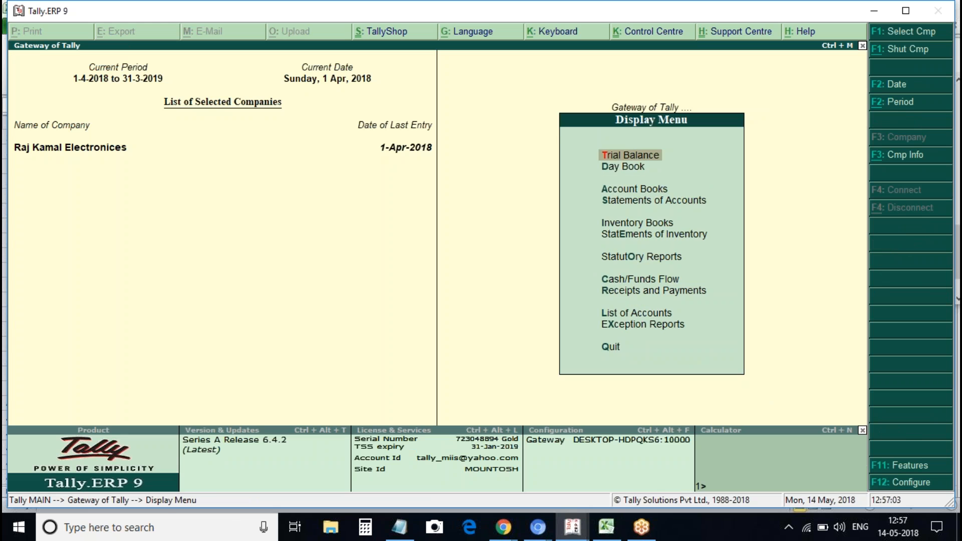
{"action": "key", "text": "u"}
{"action": "key", "text": "Return"}
{"action": "key", "text": "Down"}
{"action": "key", "text": "Return"}
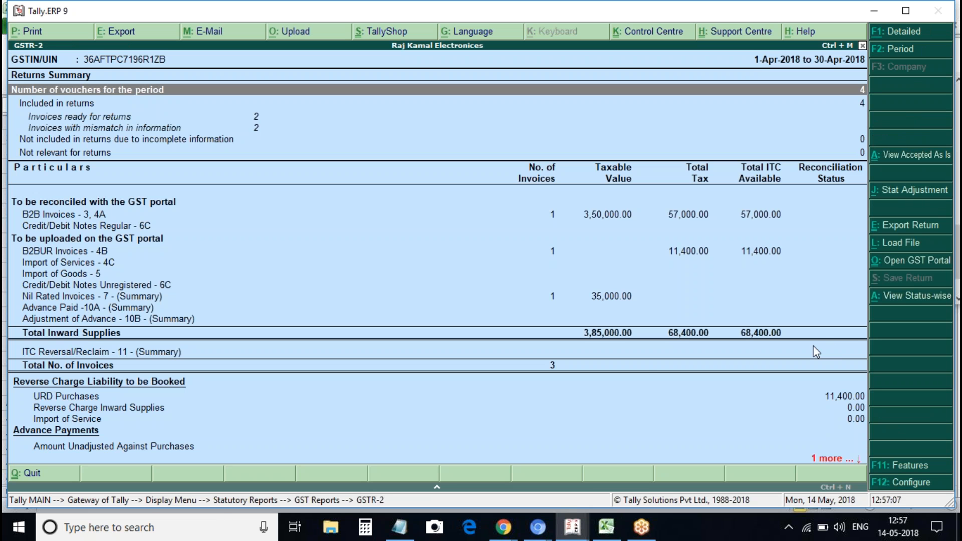
Review the URD Purchases, B2BUR Invoices and Credit/Debit Notes rows, then start a new purchase voucher
{"action": "key", "text": "Down"}
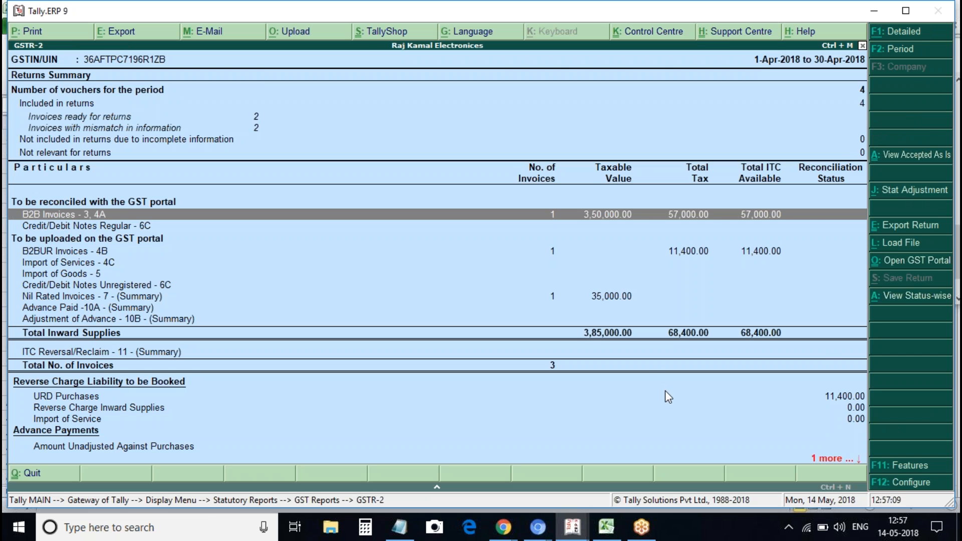
{"action": "left_click", "coordinate": [669, 400]}
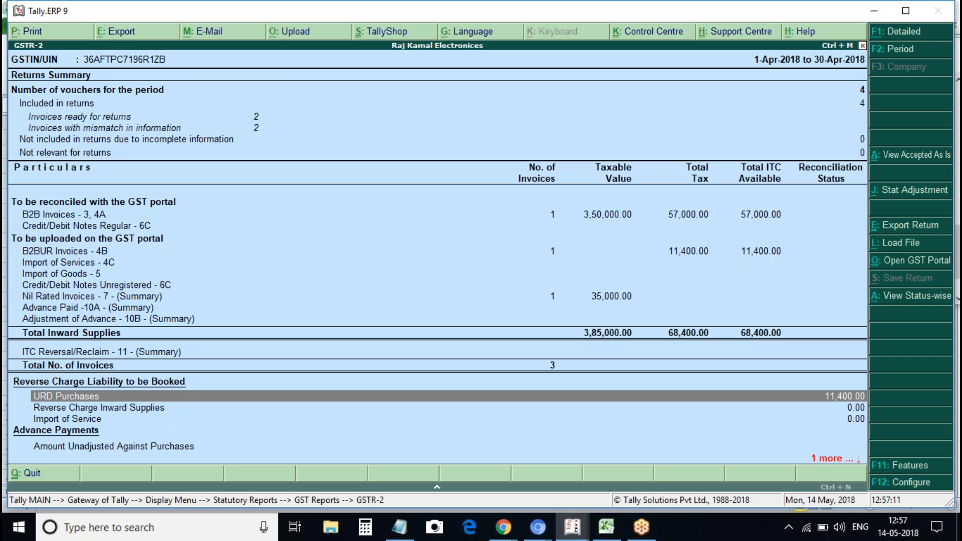
{"action": "left_click", "coordinate": [688, 252]}
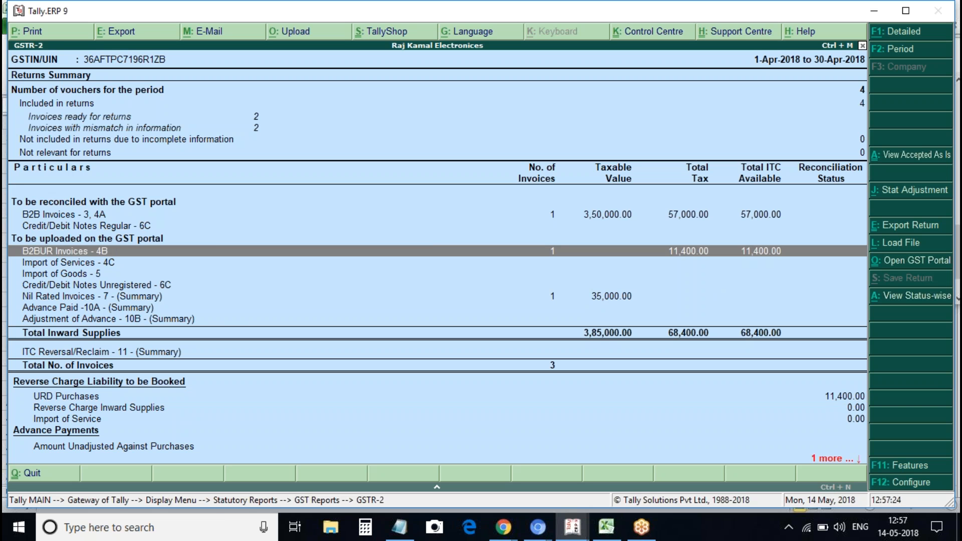
{"action": "left_click", "coordinate": [102, 227]}
{"action": "key", "text": "Escape"}
{"action": "key", "text": "Escape"}
{"action": "key", "text": "Escape"}
{"action": "key", "text": "Escape"}
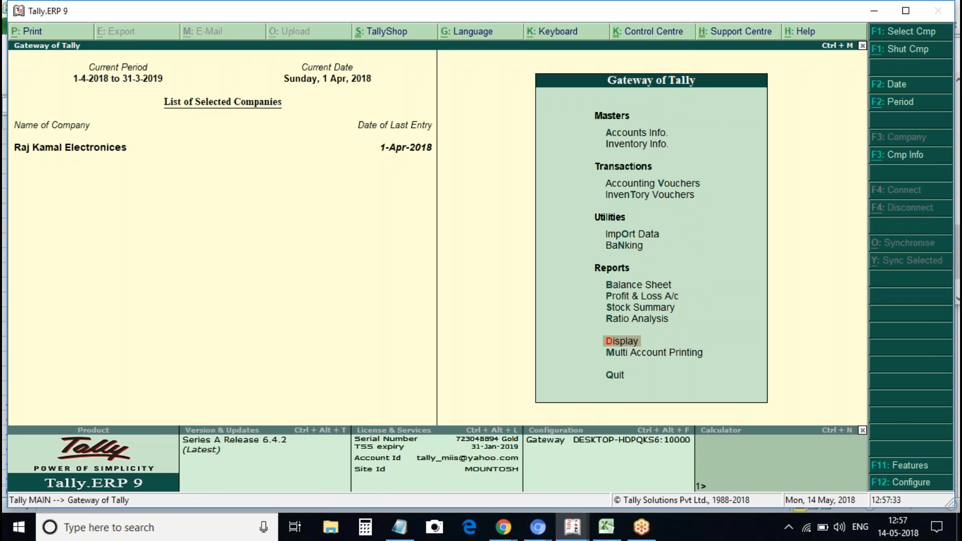
{"action": "key", "text": "v"}
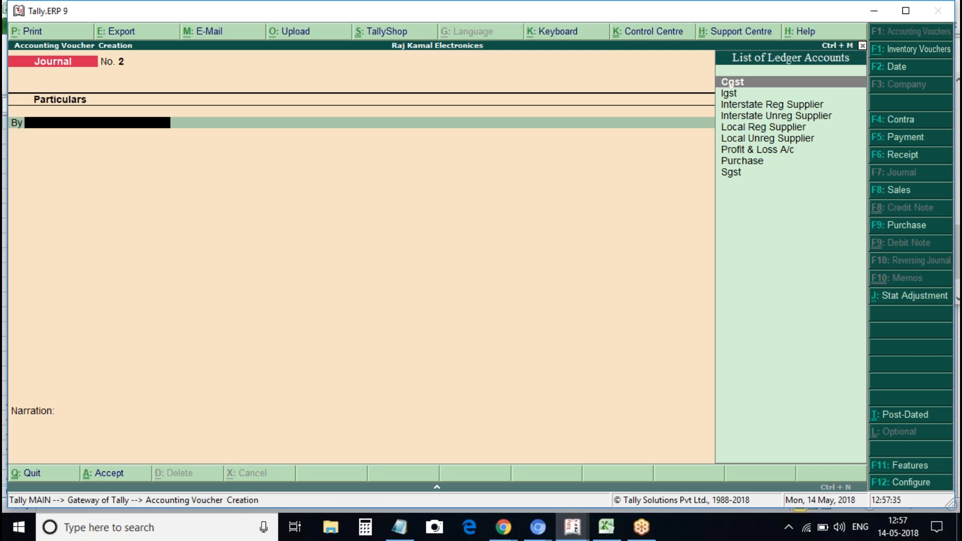
{"action": "key", "text": "F9"}
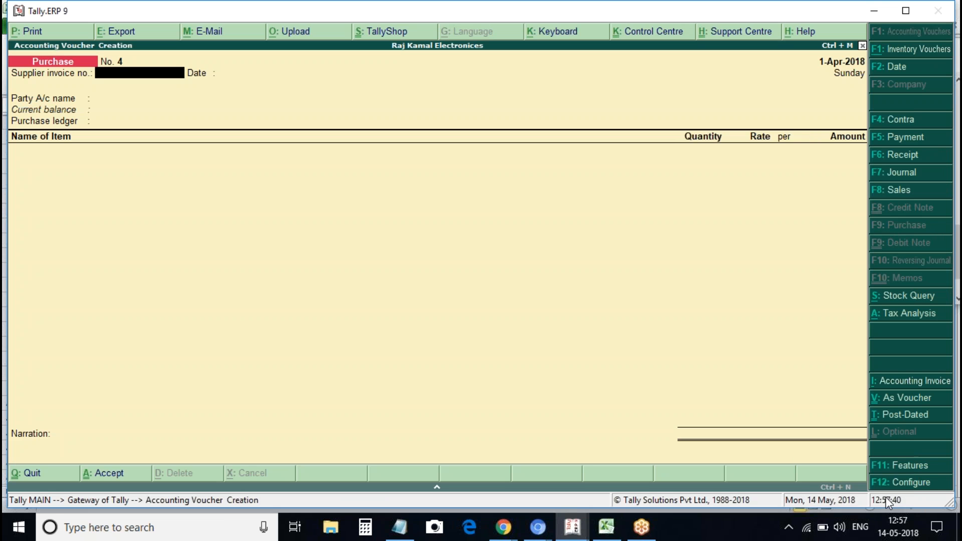
Enable debit and credit notes, with both in invoice mode, in accounting features
{"action": "left_click", "coordinate": [920, 467]}
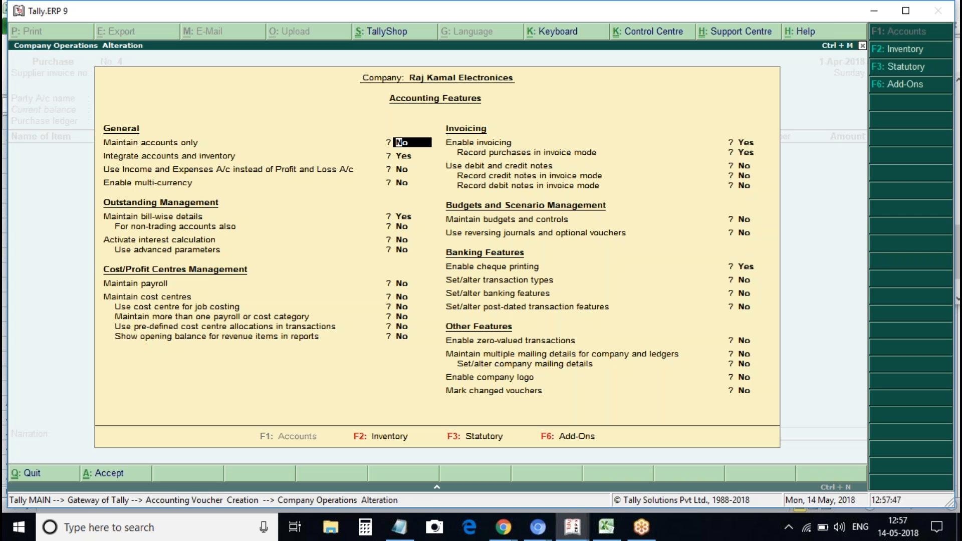
{"action": "left_click", "coordinate": [755, 163]}
{"action": "left_click", "coordinate": [755, 168]}
{"action": "type", "text": "y"}
{"action": "key", "text": "Return"}
{"action": "type", "text": "y"}
{"action": "key", "text": "Return"}
{"action": "type", "text": "y"}
{"action": "key", "text": "Return"}
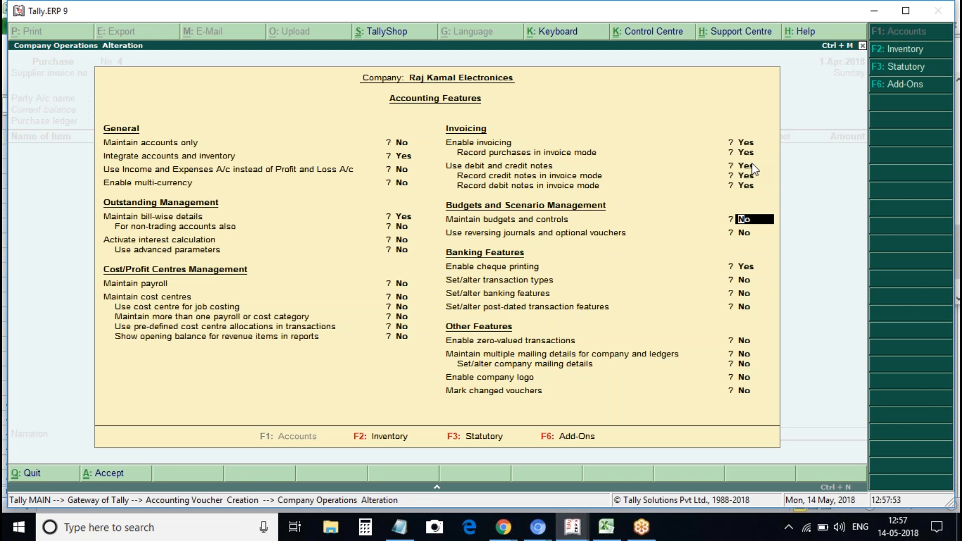
{"action": "key", "text": "ctrl+a"}
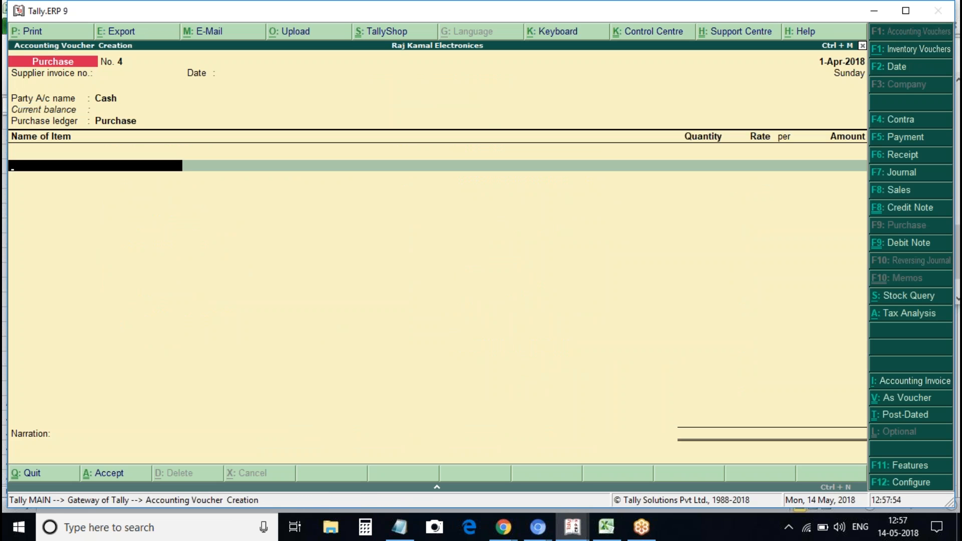
Switch to a Debit Note voucher with original invoice number 1
{"action": "key", "text": "BackSpace"}
{"action": "key", "text": "BackSpace"}
{"action": "key", "text": "BackSpace"}
{"action": "key", "text": "BackSpace"}
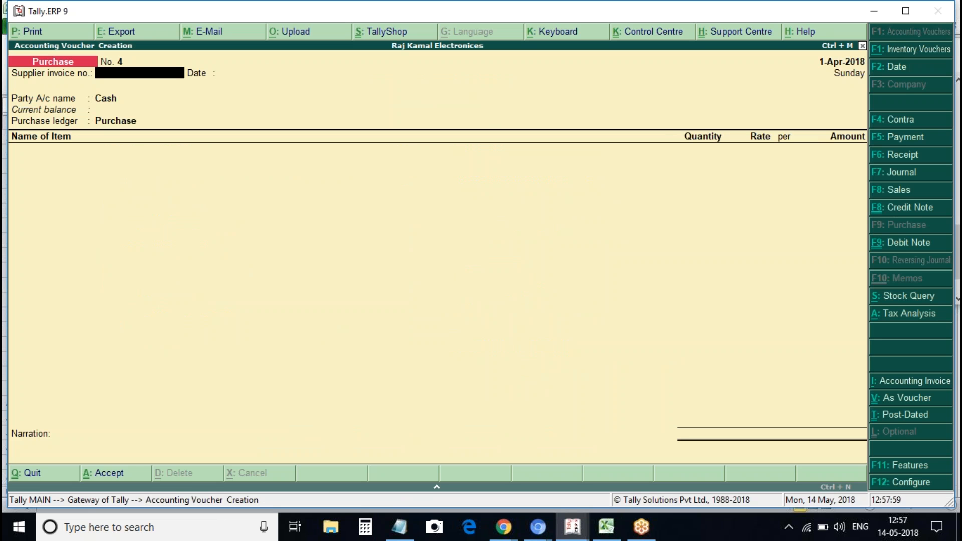
{"action": "left_click", "coordinate": [912, 242]}
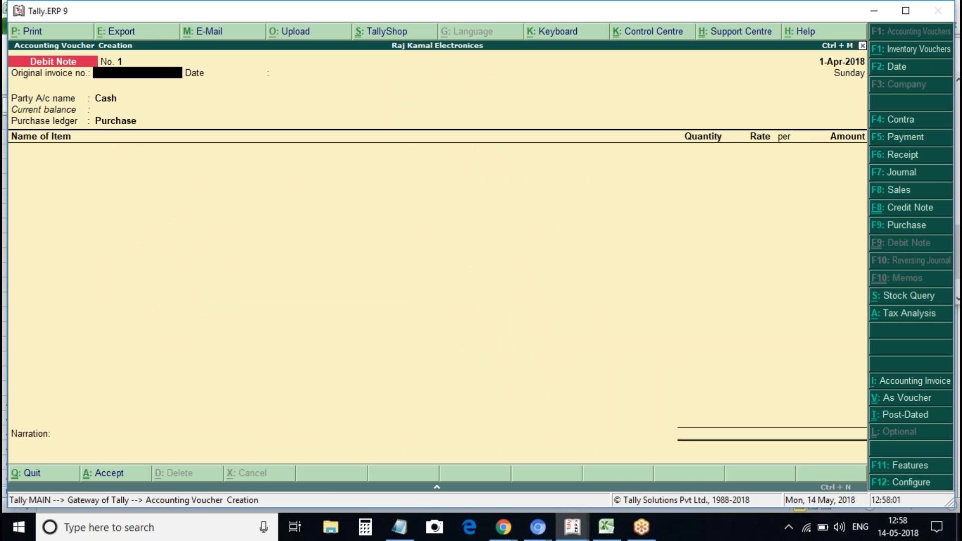
{"action": "type", "text": "1"}
{"action": "key", "text": "Return"}
{"action": "key", "text": "Return"}
{"action": "key", "text": "Return"}
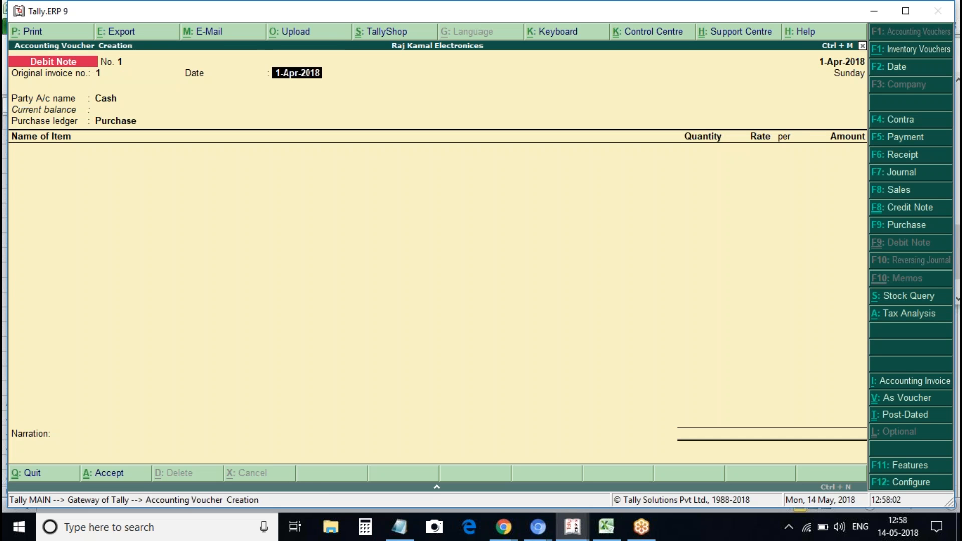
{"action": "key", "text": "ctrl+a"}
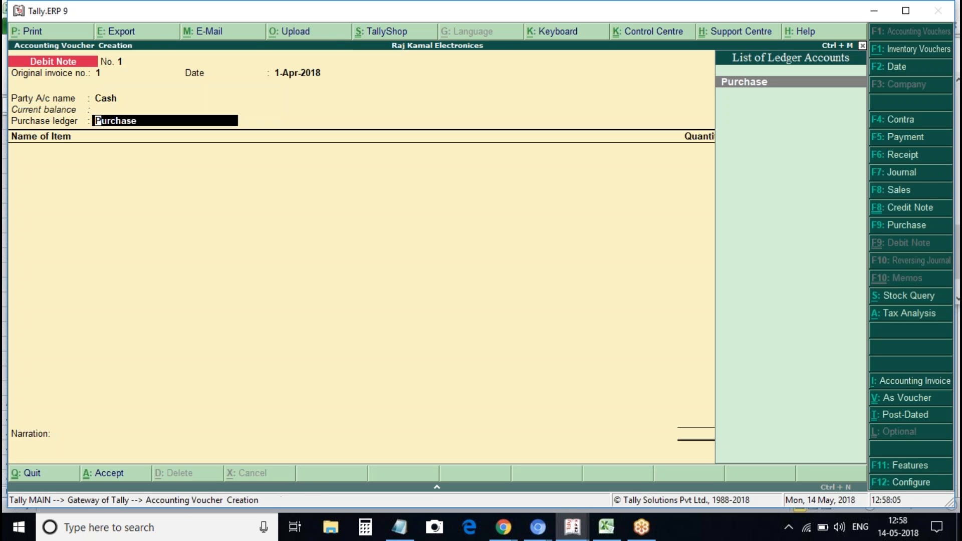
{"action": "key", "text": "BackSpace"}
{"action": "key", "text": "BackSpace"}
{"action": "key", "text": "BackSpace"}
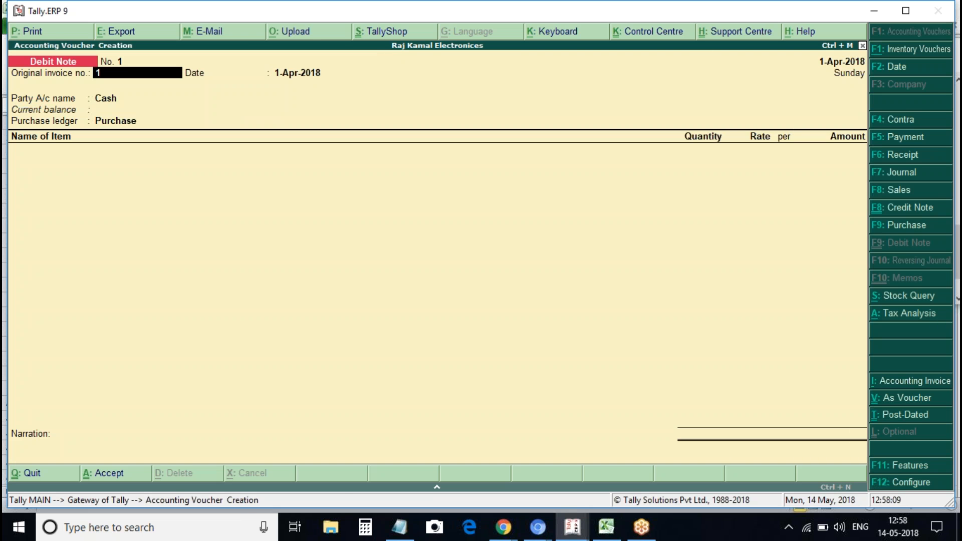
Set both the voucher date and the invoice date to 10-Apr-2018
{"action": "key", "text": "F2"}
{"action": "type", "text": "31"}
{"action": "key", "text": "BackSpace"}
{"action": "key", "text": "BackSpace"}
{"action": "type", "text": "10ap"}
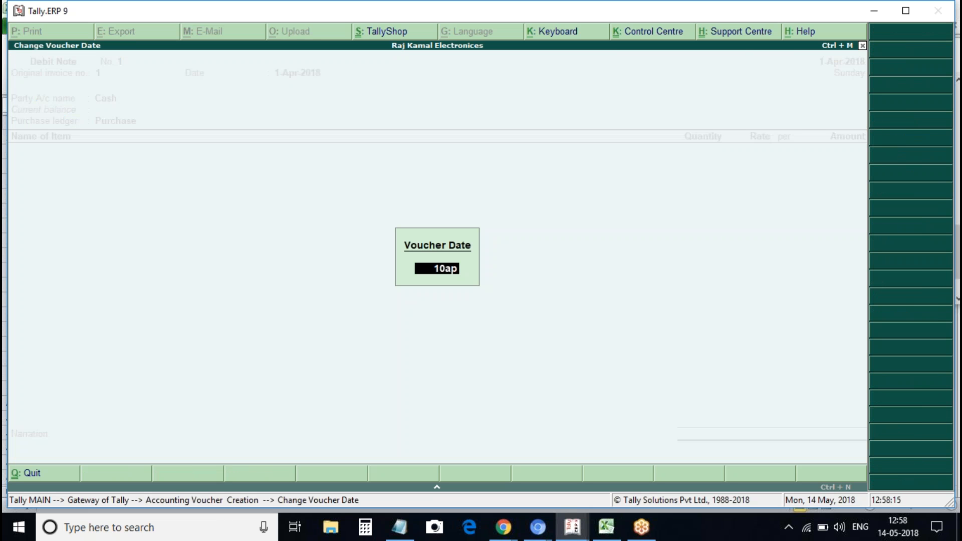
{"action": "key", "text": "Return"}
{"action": "key", "text": "Return"}
{"action": "key", "text": "Return"}
{"action": "key", "text": "Return"}
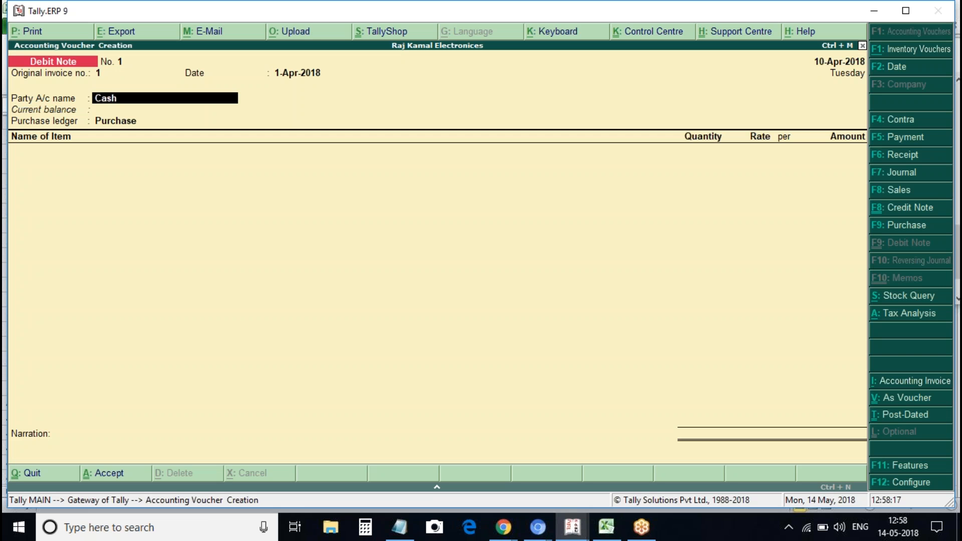
{"action": "key", "text": "Escape"}
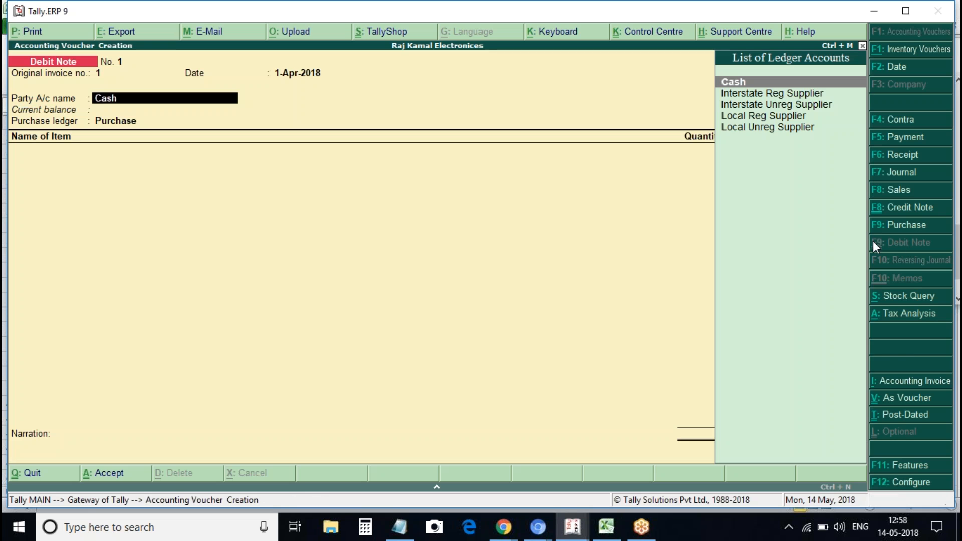
{"action": "key", "text": "BackSpace"}
{"action": "type", "text": "10"}
{"action": "key", "text": "Return"}
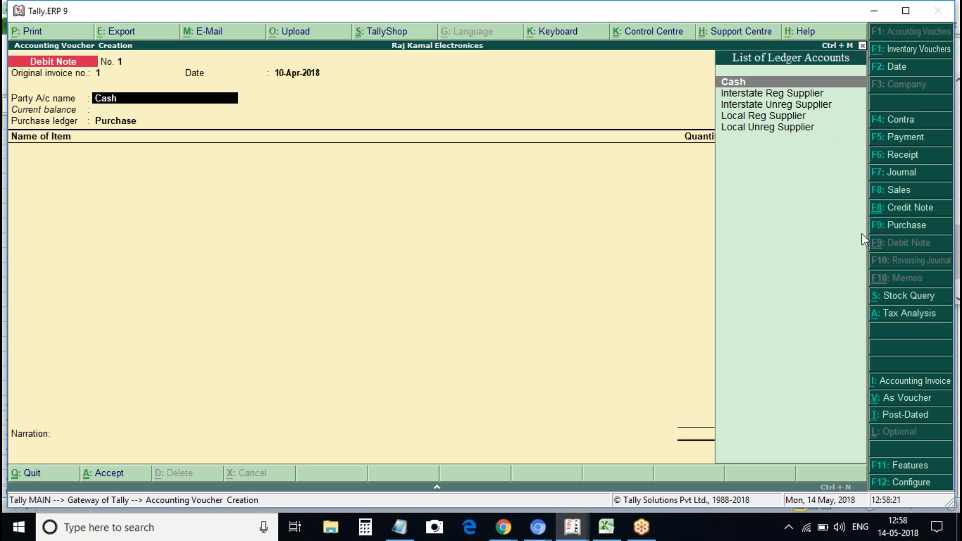
Choose Local Reg Supplier as the party with the Purchase ledger and its tax classification
{"action": "key", "text": "Down"}
{"action": "key", "text": "Down"}
{"action": "key", "text": "Down"}
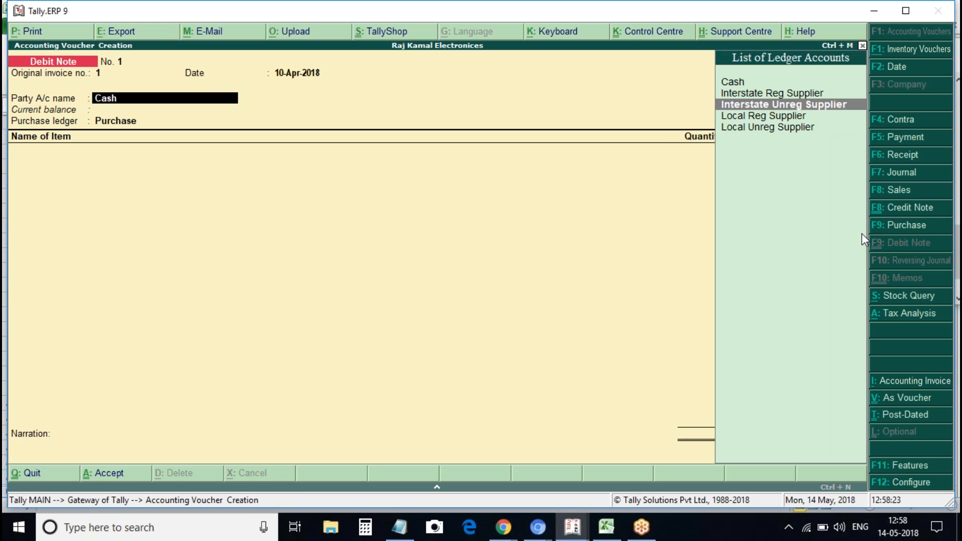
{"action": "key", "text": "Return"}
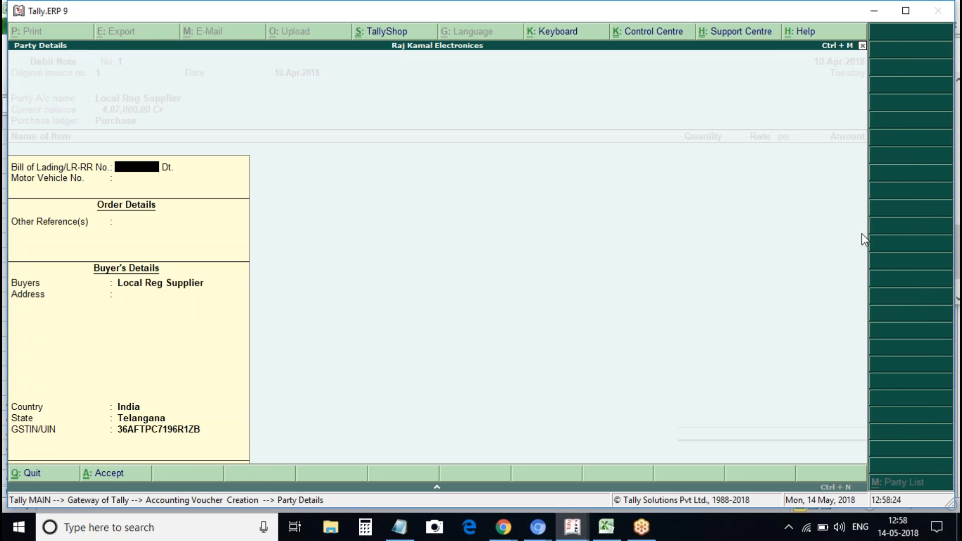
{"action": "key", "text": "Return"}
{"action": "key", "text": "BackSpace"}
{"action": "key", "text": "Return"}
{"action": "key", "text": "Return"}
{"action": "key", "text": "Return"}
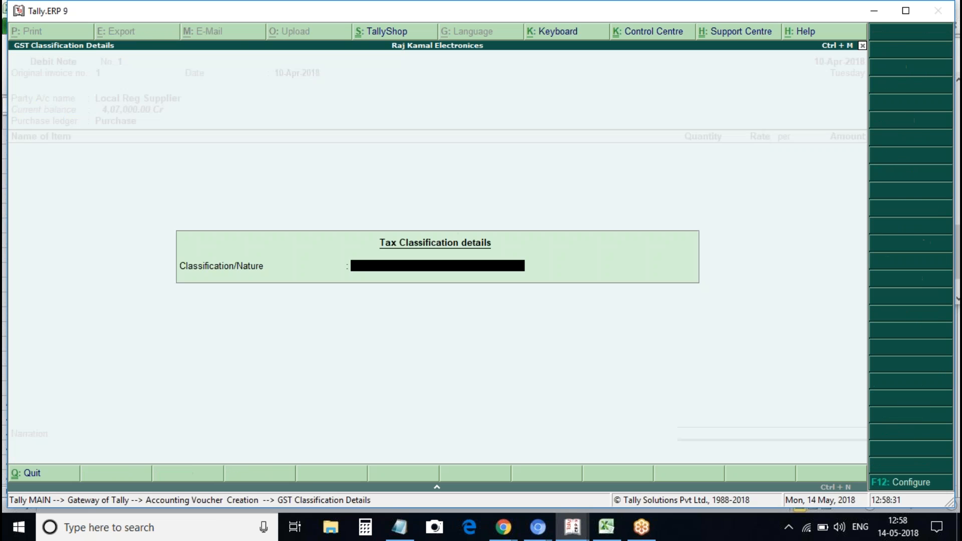
{"action": "key", "text": "Return"}
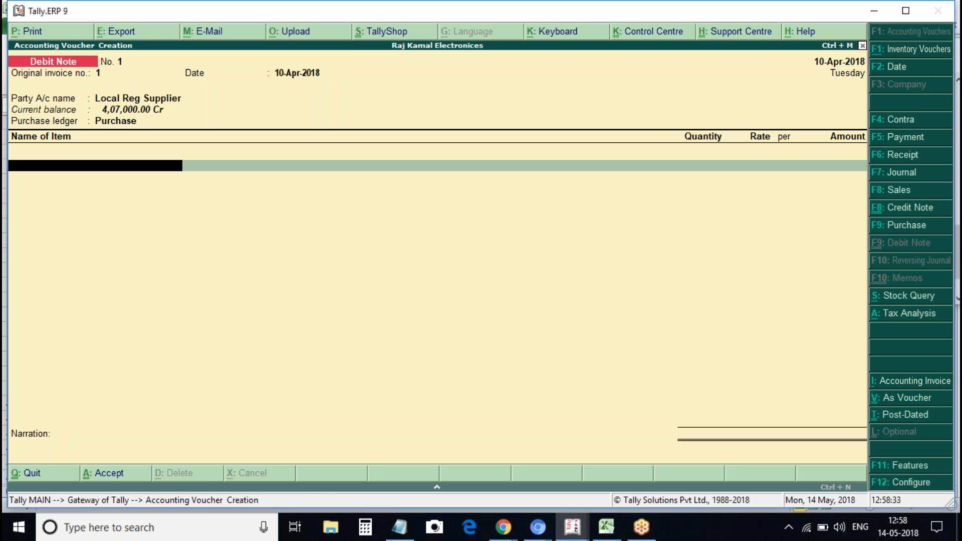
{"action": "key", "text": "Down"}
{"action": "key", "text": "Down"}
{"action": "key", "text": "Return"}
Add Voltas A/c and Voltas Cooler item lines, the cooler at 10,000.00
{"action": "type", "text": "1"}
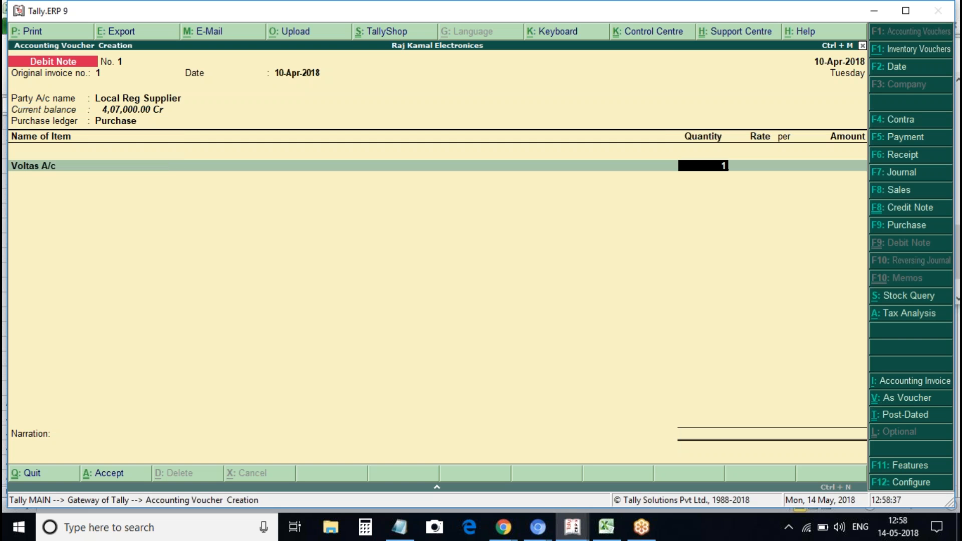
{"action": "key", "text": "Return"}
{"action": "key", "text": "Return"}
{"action": "key", "text": "Return"}
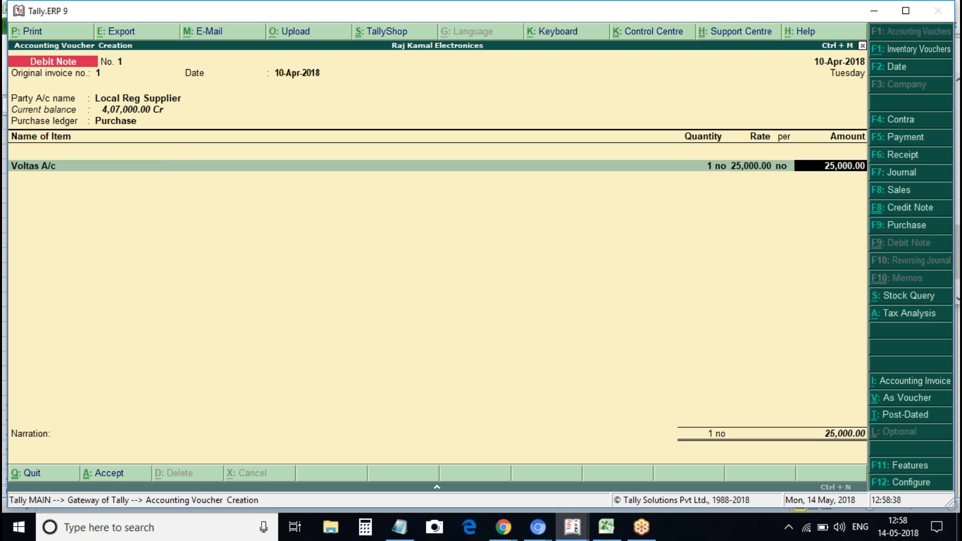
{"action": "key", "text": "Down"}
{"action": "key", "text": "Down"}
{"action": "key", "text": "Down"}
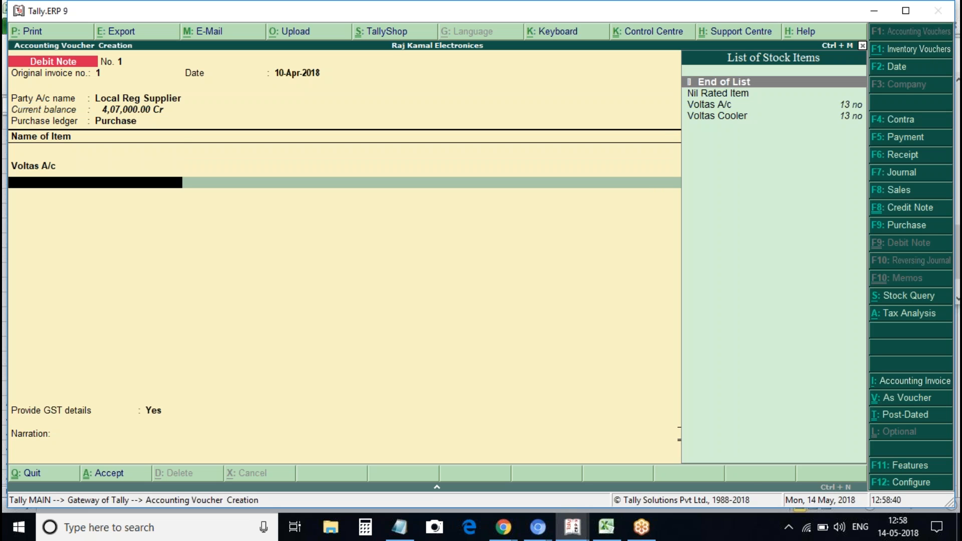
{"action": "key", "text": "Return"}
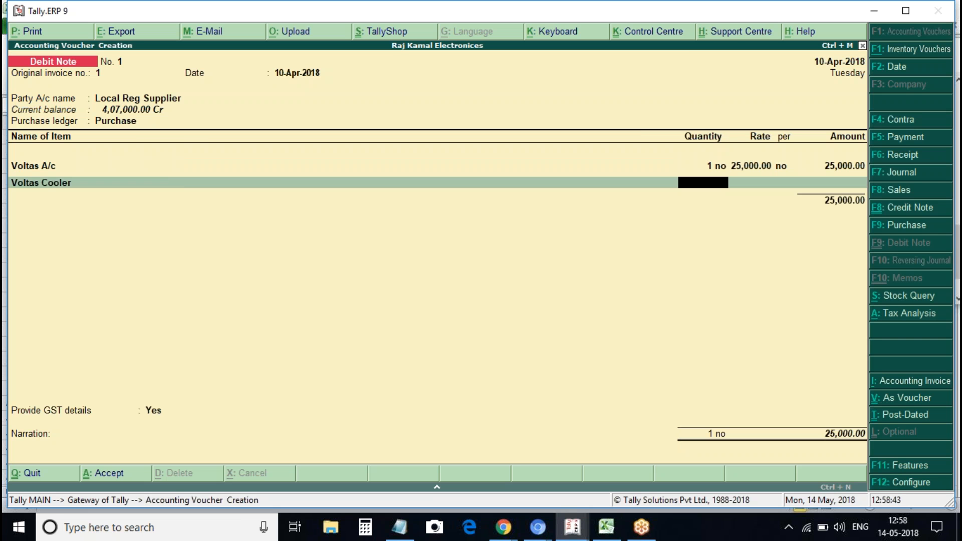
{"action": "key", "text": "Return"}
{"action": "key", "text": "Return"}
{"action": "key", "text": "Return"}
{"action": "key", "text": "Return"}
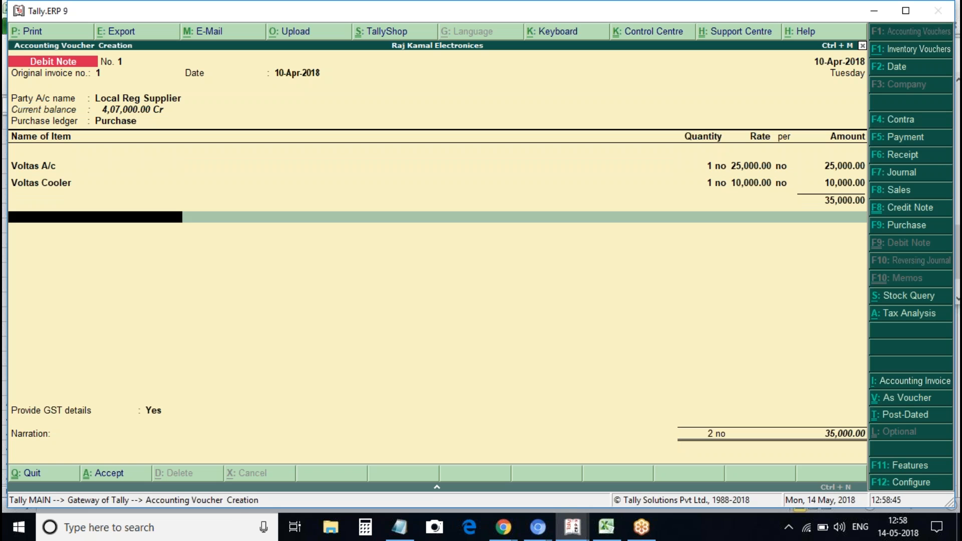
Add Cgst and Sgst at 2,850.00 each and save debit note No. 1
{"action": "type", "text": "Cg"}
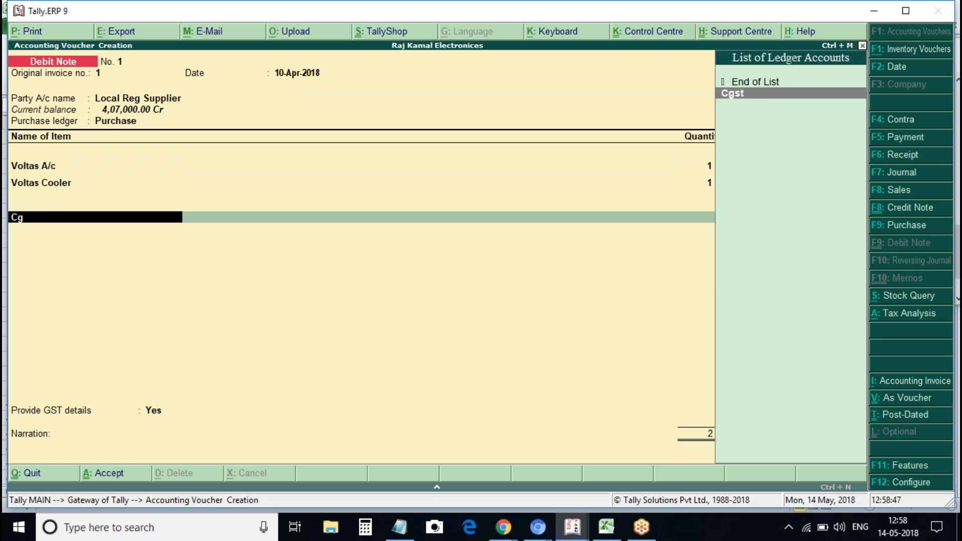
{"action": "key", "text": "Return"}
{"action": "key", "text": "Return"}
{"action": "type", "text": "Sgst"}
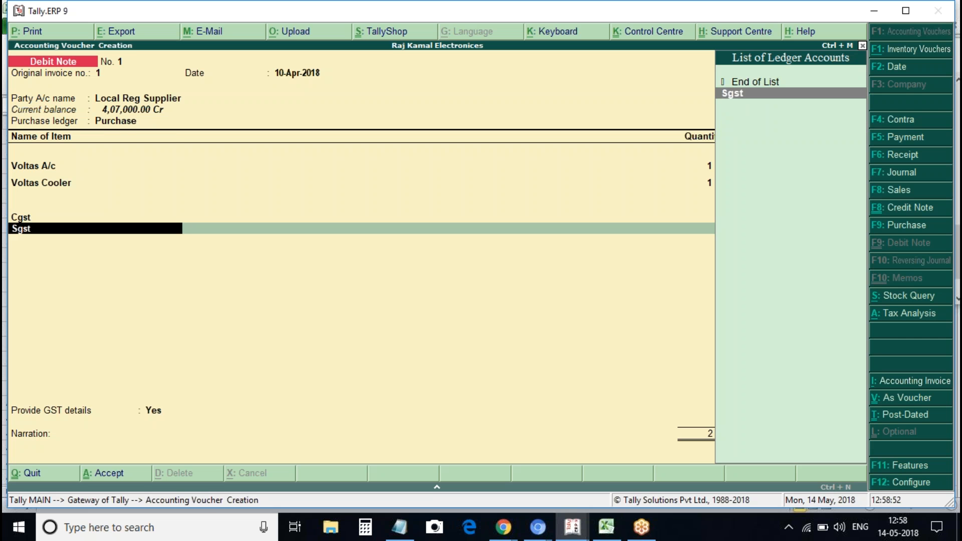
{"action": "key", "text": "Return"}
{"action": "key", "text": "Return"}
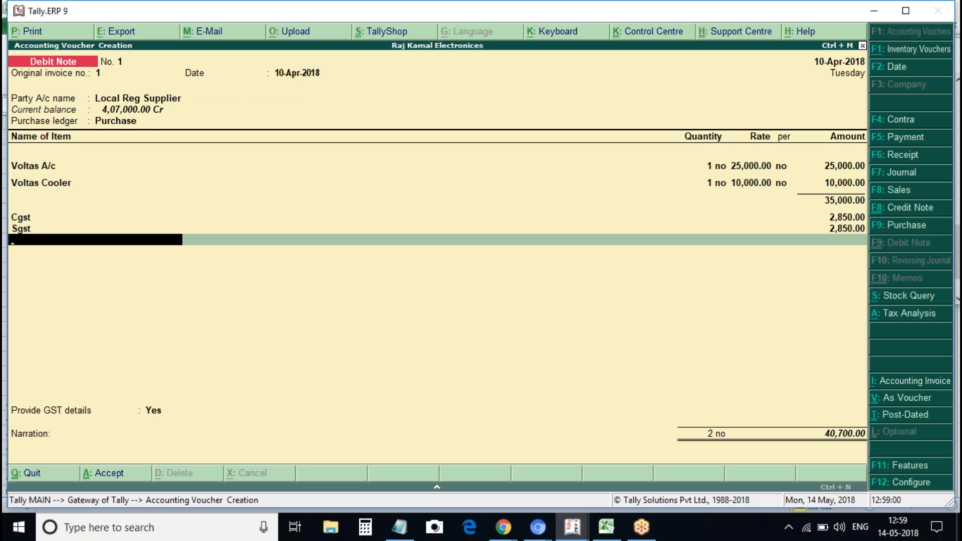
{"action": "key", "text": "ctrl+a"}
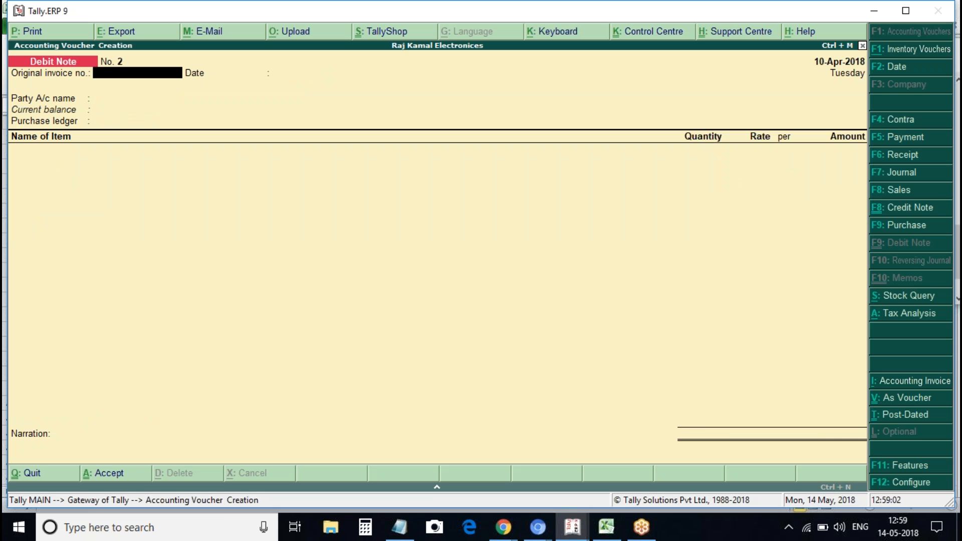
Leave the blank debit note and bring back debit note No. 1 for alteration
{"action": "key", "text": "Escape"}
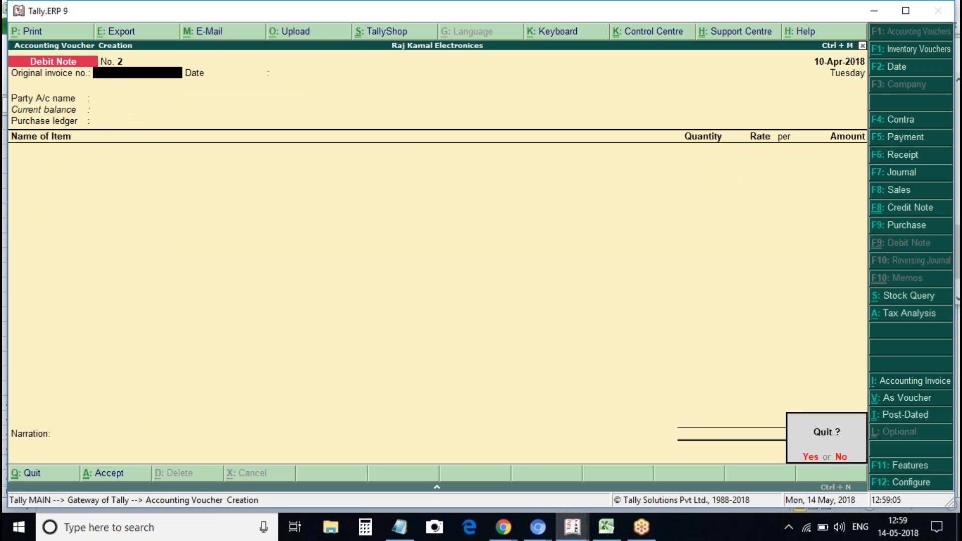
{"action": "key", "text": "n"}
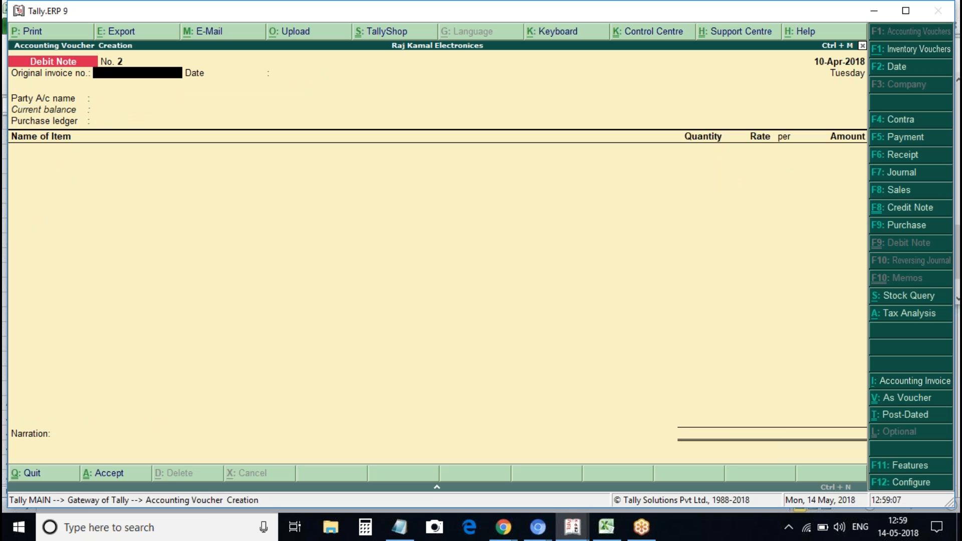
{"action": "key", "text": "Escape"}
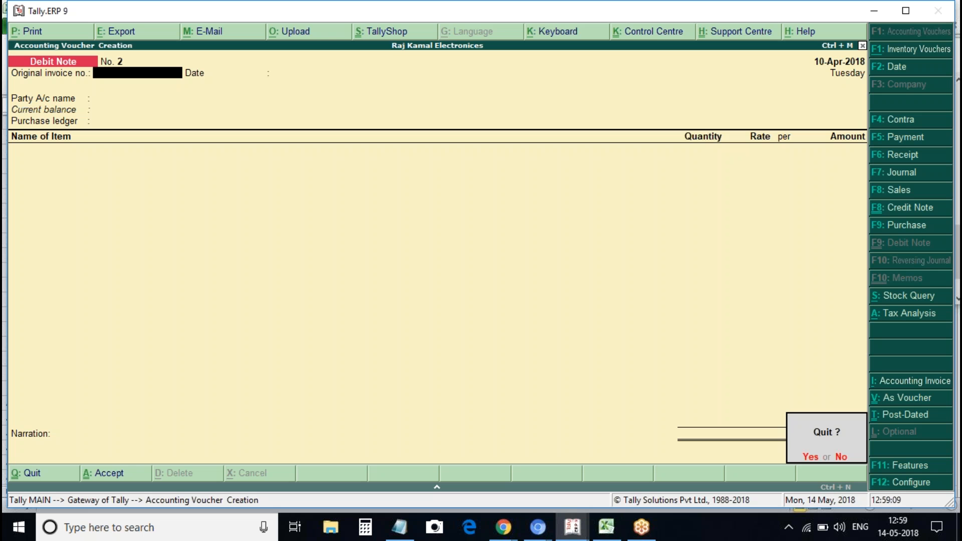
{"action": "key", "text": "n"}
{"action": "key", "text": "Escape"}
{"action": "key", "text": "n"}
{"action": "key", "text": "Page_Up"}
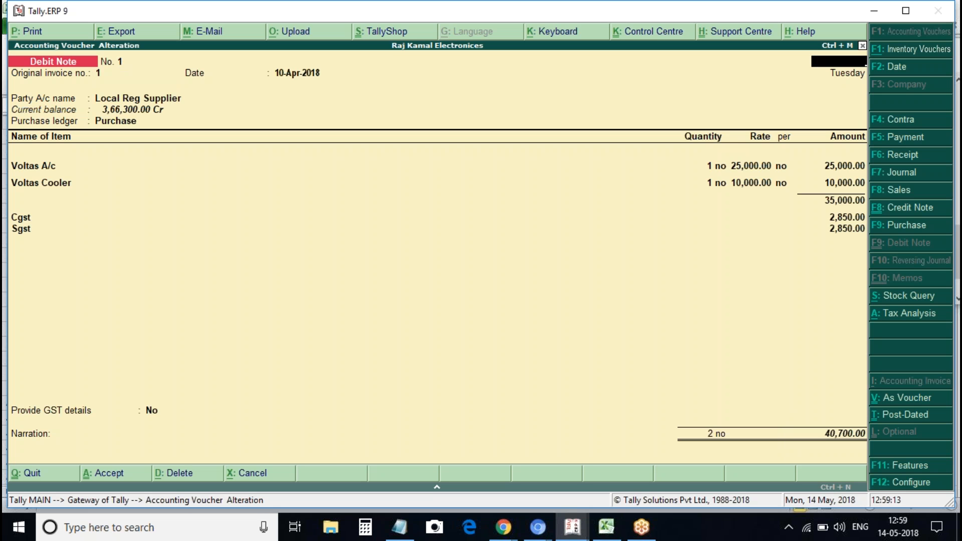
Keep the 10-Apr date, party details, tax classification and both Voltas item lines unchanged
{"action": "type", "text": "10apr"}
{"action": "key", "text": "Return"}
{"action": "key", "text": "Return"}
{"action": "key", "text": "Return"}
{"action": "key", "text": "Return"}
{"action": "key", "text": "ctrl+a"}
{"action": "key", "text": "Return"}
{"action": "key", "text": "Return"}
{"action": "key", "text": "Return"}
{"action": "key", "text": "Return"}
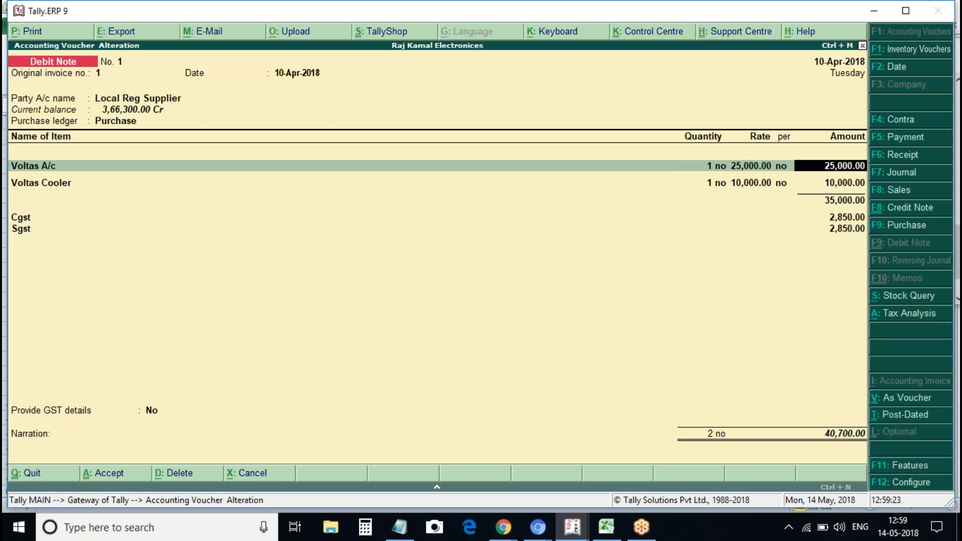
{"action": "key", "text": "Return"}
{"action": "key", "text": "Return"}
{"action": "key", "text": "Return"}
{"action": "key", "text": "Return"}
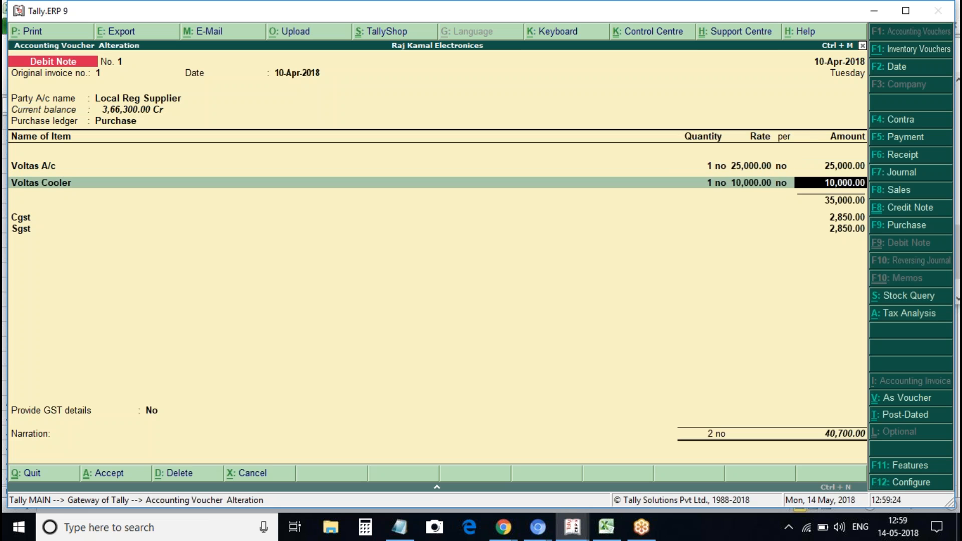
{"action": "key", "text": "Return"}
{"action": "key", "text": "Return"}
{"action": "key", "text": "Return"}
{"action": "key", "text": "Return"}
{"action": "key", "text": "Return"}
{"action": "key", "text": "Return"}
Provide GST details with reason 07-Others, supplier note No. 12 dated 10-Apr, and save
{"action": "key", "text": "y"}
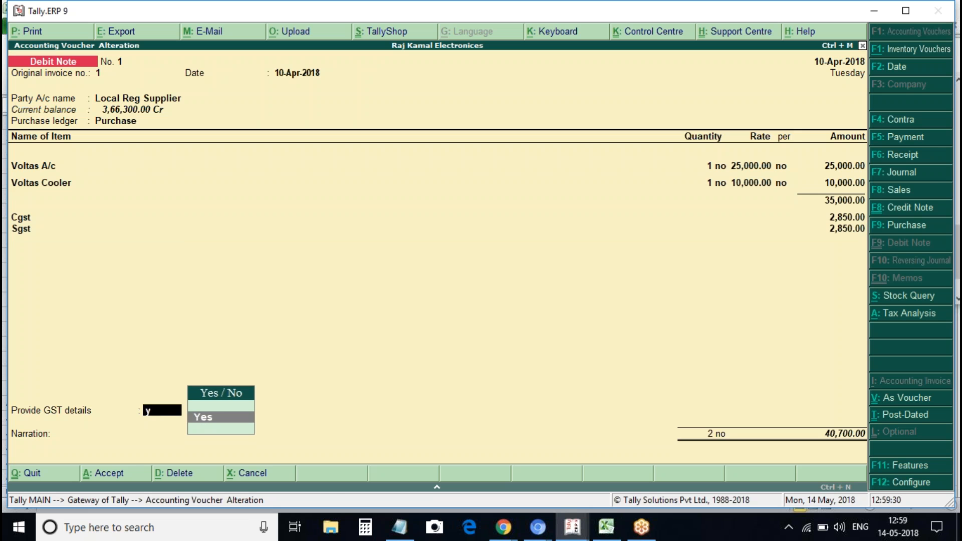
{"action": "key", "text": "Return"}
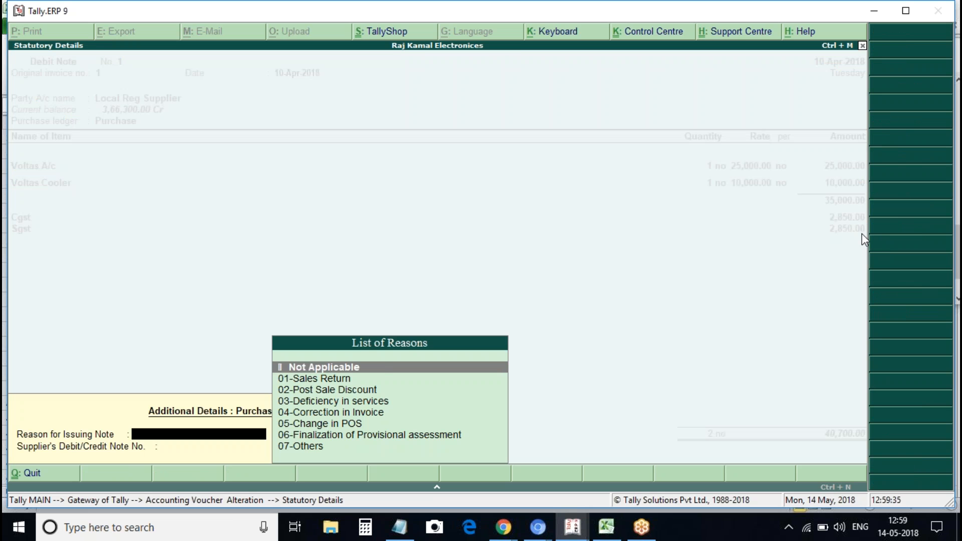
{"action": "type", "text": "o"}
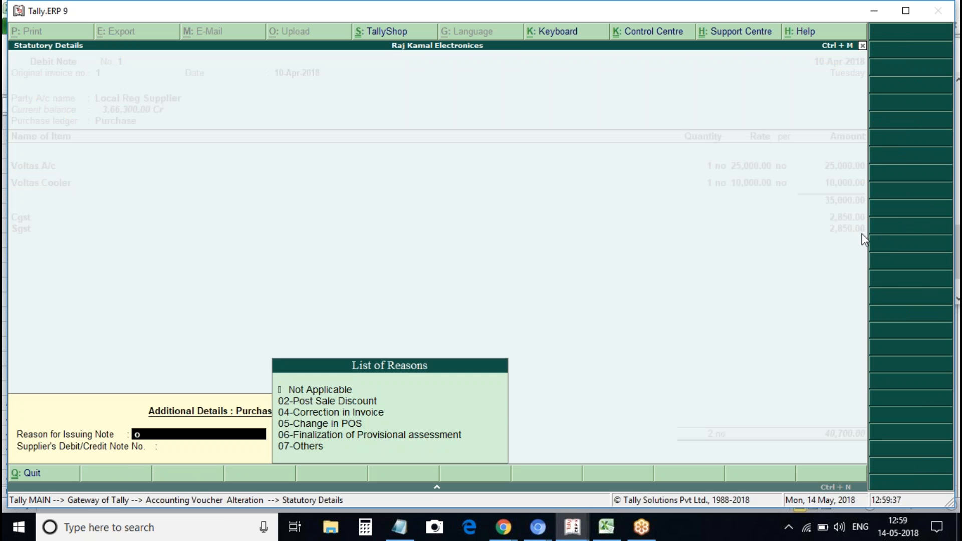
{"action": "type", "text": "th"}
{"action": "key", "text": "Return"}
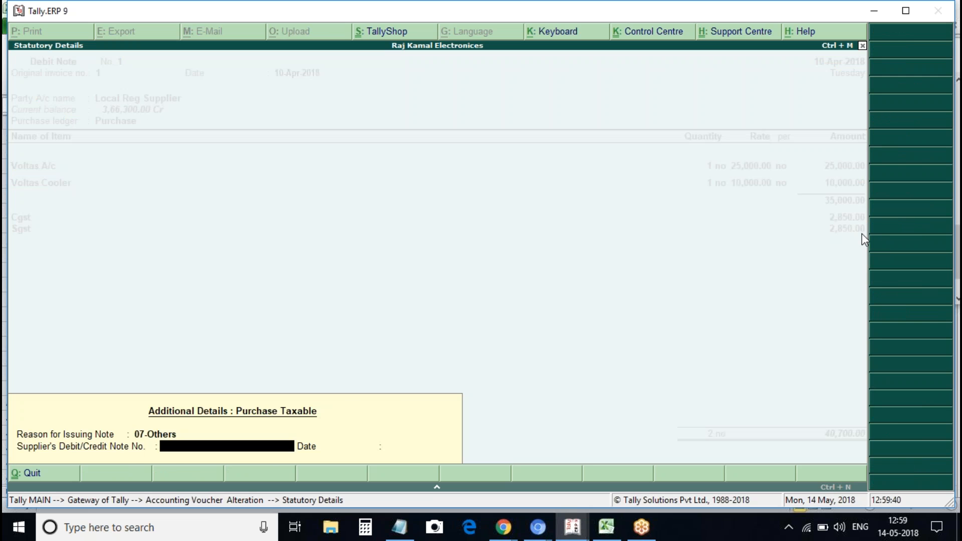
{"action": "type", "text": "12"}
{"action": "key", "text": "Return"}
{"action": "type", "text": "1"}
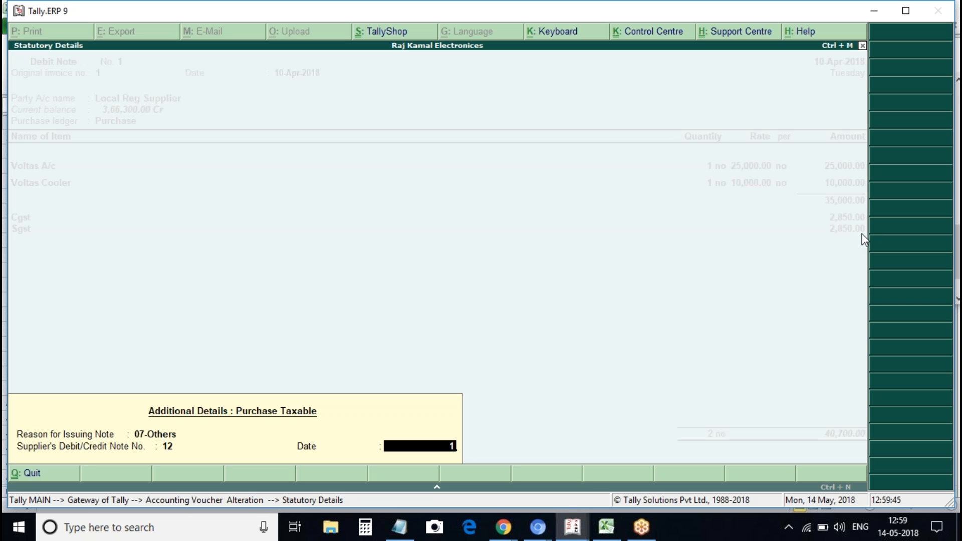
{"action": "type", "text": "0apr"}
{"action": "key", "text": "Return"}
{"action": "key", "text": "Return"}
{"action": "key", "text": "Return"}
{"action": "key", "text": "Escape"}
{"action": "key", "text": "Return"}
Open the April 2018 GSTR-2 and select the 'Invoices with mismatch in information' row
{"action": "key", "text": "d"}
{"action": "key", "text": "u"}
{"action": "key", "text": "g"}
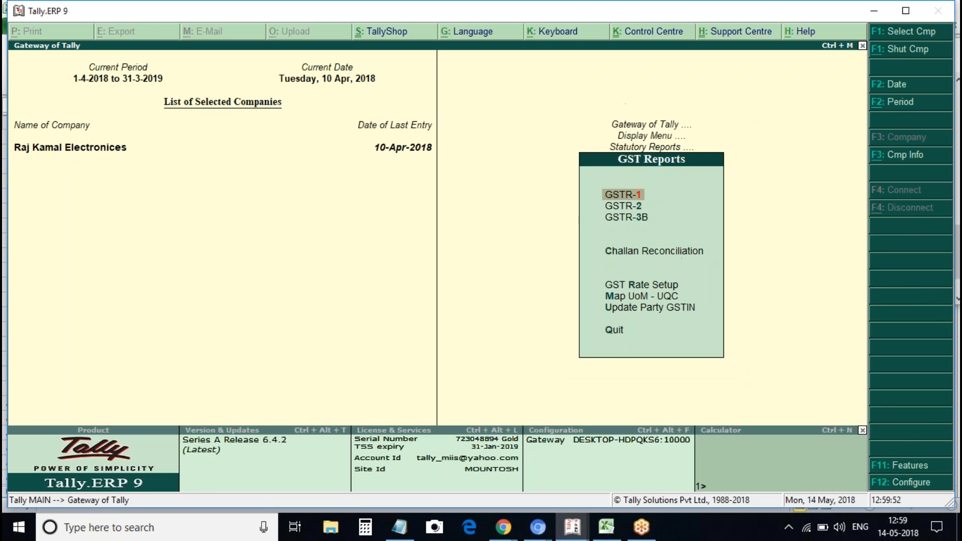
{"action": "key", "text": "Down"}
{"action": "key", "text": "Return"}
{"action": "key", "text": "Down"}
{"action": "key", "text": "Down"}
{"action": "key", "text": "Down"}
{"action": "key", "text": "Down"}
{"action": "key", "text": "Down"}
{"action": "key", "text": "Up"}
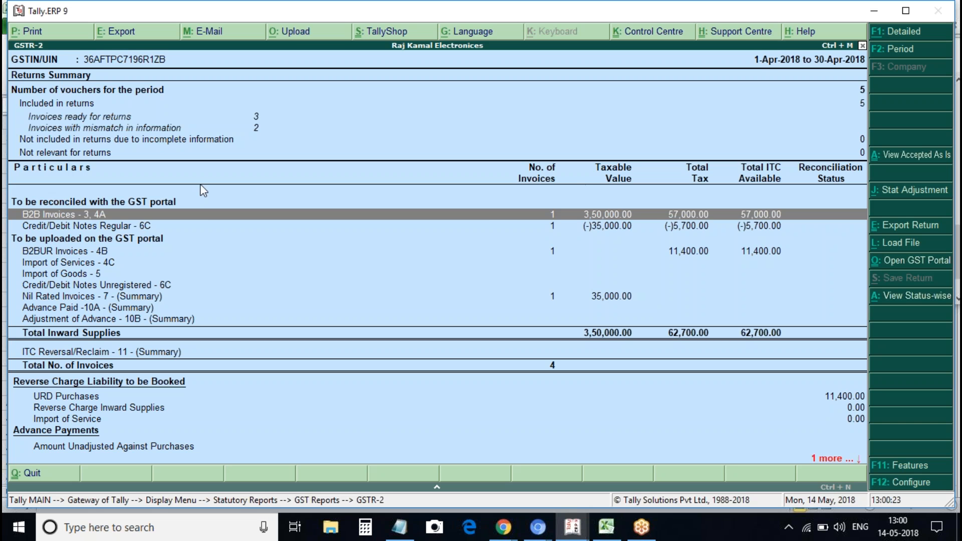
{"action": "left_click", "coordinate": [253, 128]}
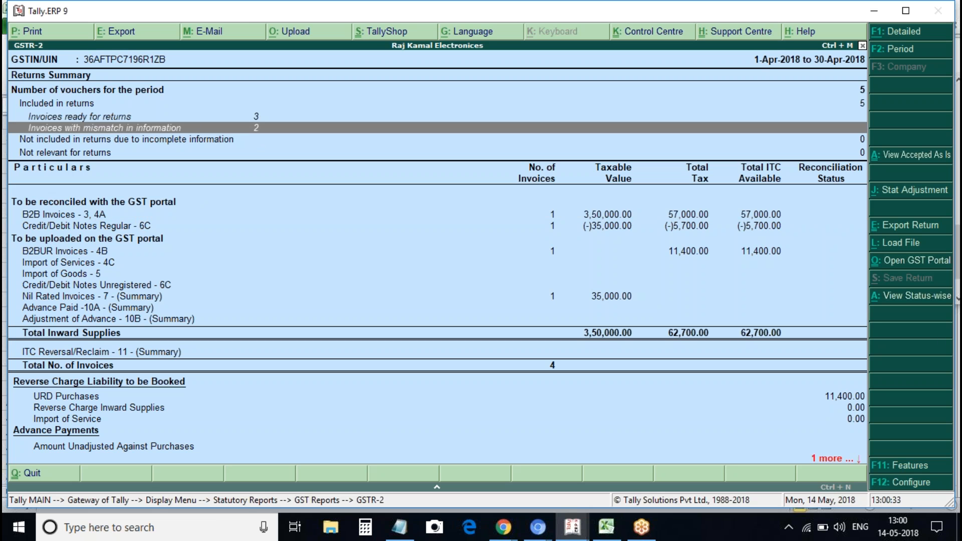
Fill in supplier invoice No. 4 dated 1-4-2018 on the Local Reg Supplier purchase voucher
{"action": "key", "text": "Return"}
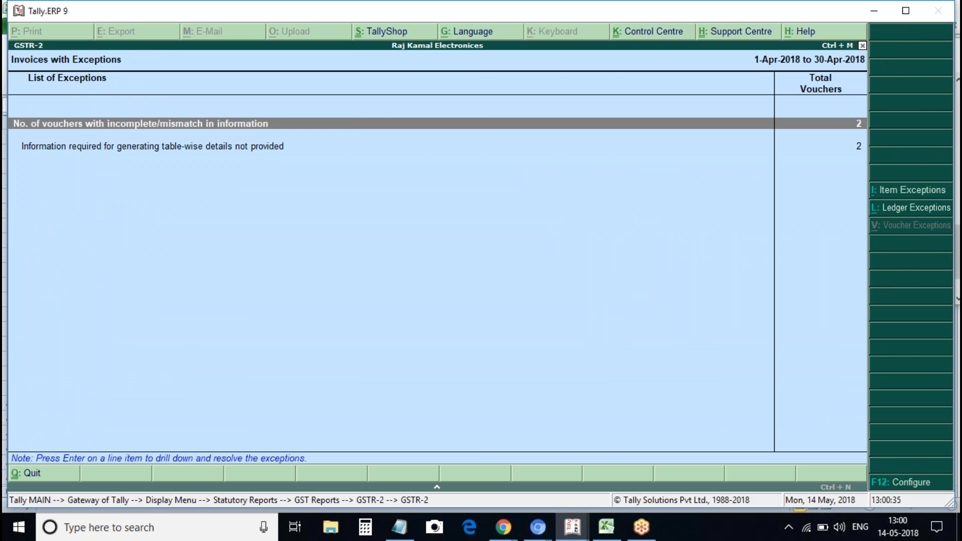
{"action": "key", "text": "Return"}
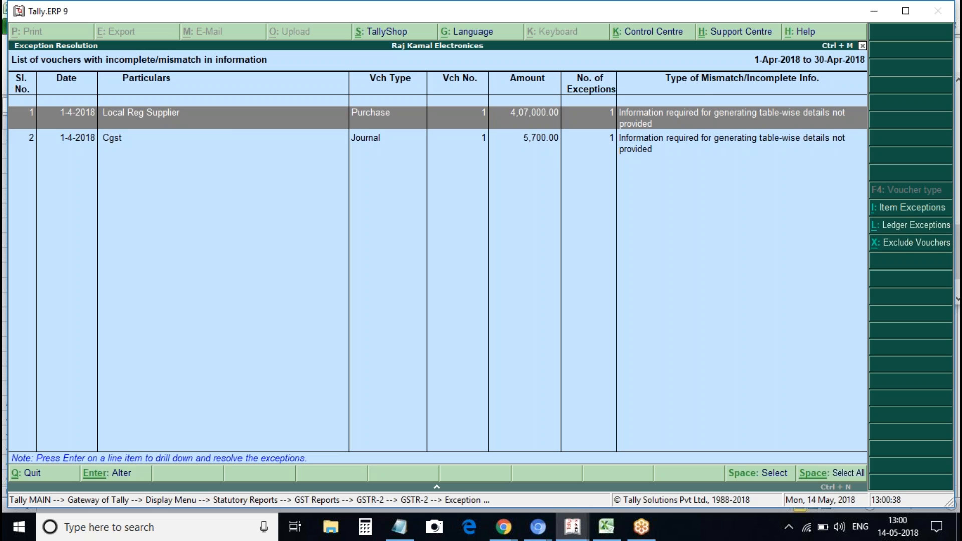
{"action": "key", "text": "Return"}
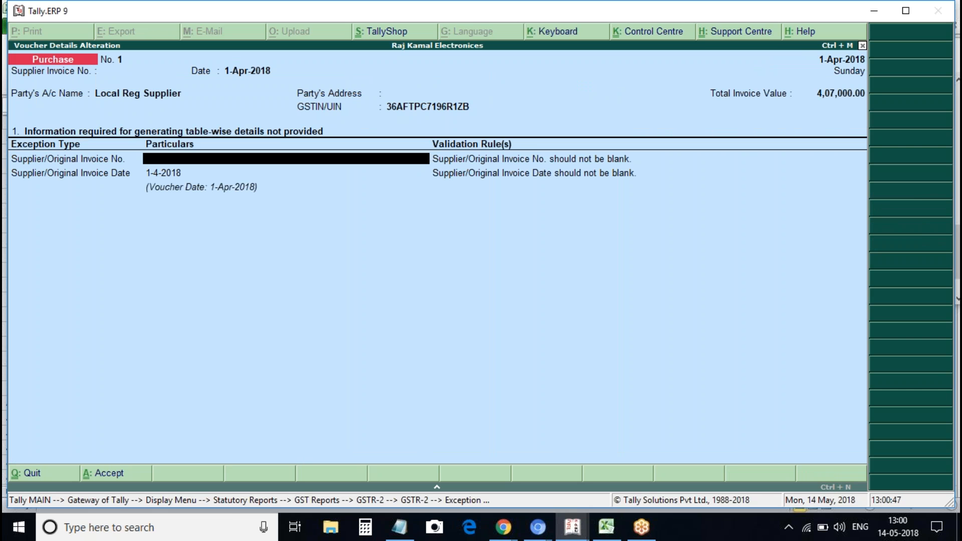
{"action": "type", "text": "s"}
{"action": "type", "text": "4"}
{"action": "key", "text": "Return"}
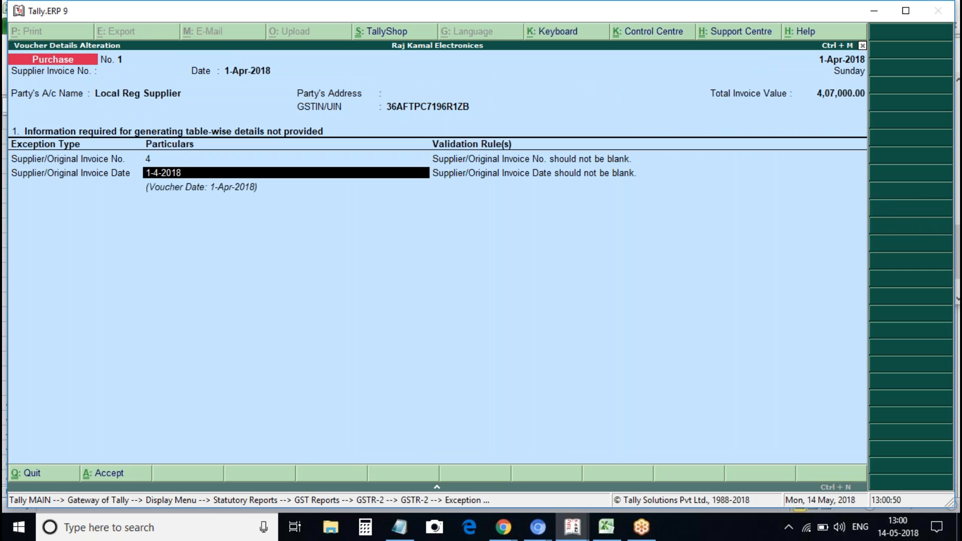
{"action": "key", "text": "Return"}
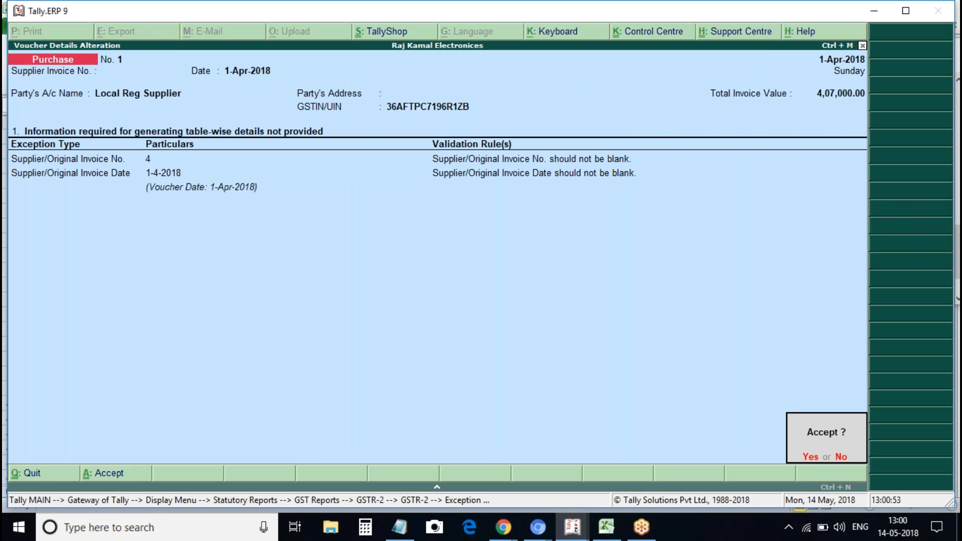
{"action": "key", "text": "Return"}
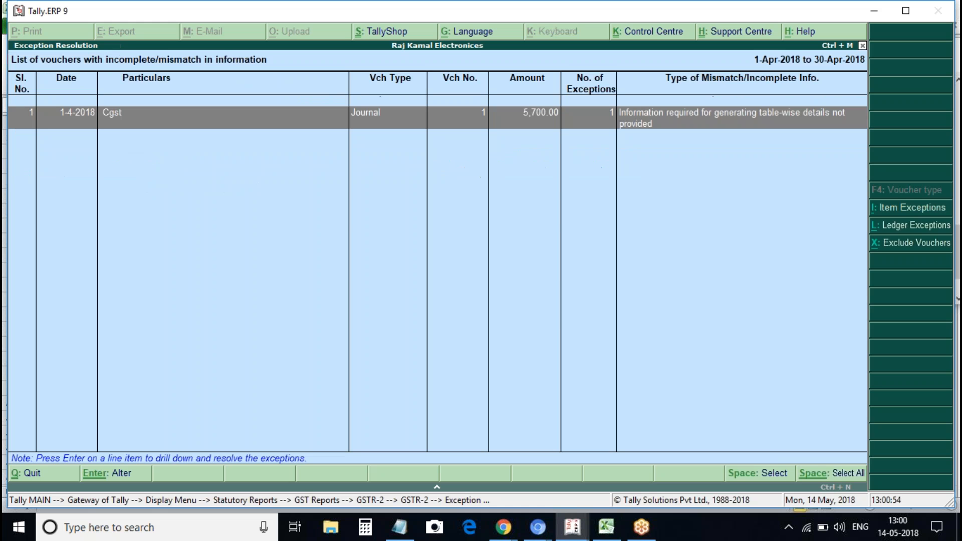
View the Cgst journal's exception details, then return to the GSTR-2 summary
{"action": "key", "text": "Return"}
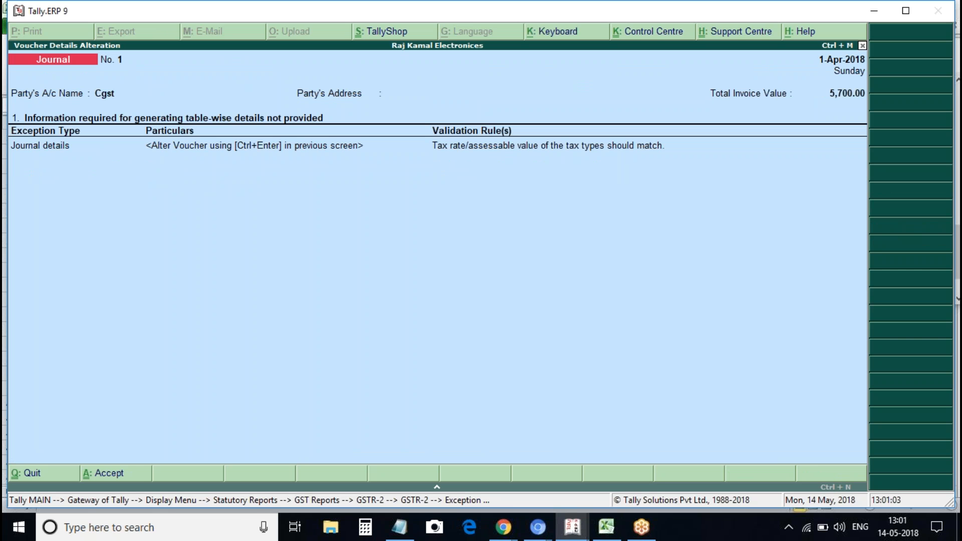
{"action": "key", "text": "Escape"}
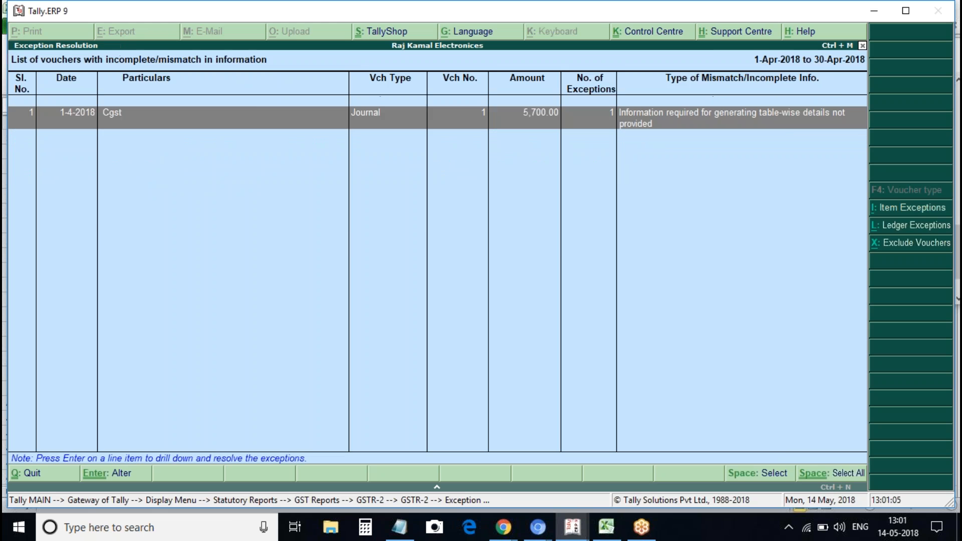
{"action": "key", "text": "Escape"}
{"action": "key", "text": "Escape"}
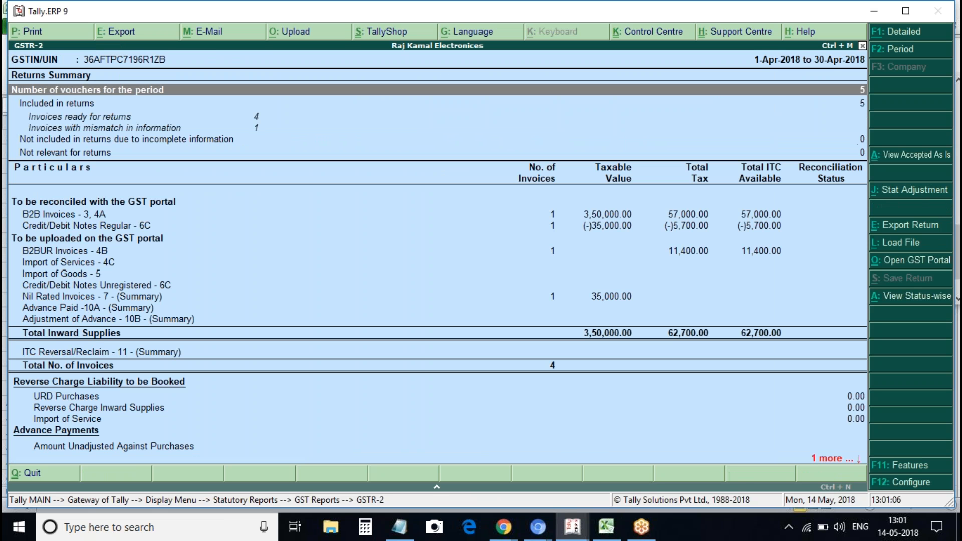
Drill into GSTR-2's mismatch invoices and open the Cgst journal for alteration
{"action": "key", "text": "Down"}
{"action": "key", "text": "Down"}
{"action": "key", "text": "Down"}
{"action": "key", "text": "Down"}
{"action": "key", "text": "Down"}
{"action": "key", "text": "Down"}
{"action": "key", "text": "Down"}
{"action": "key", "text": "Down"}
{"action": "key", "text": "Down"}
{"action": "key", "text": "Down"}
{"action": "key", "text": "Down"}
{"action": "key", "text": "Down"}
{"action": "key", "text": "Down"}
{"action": "key", "text": "Down"}
{"action": "key", "text": "Down"}
{"action": "key", "text": "Down"}
{"action": "key", "text": "Up"}
{"action": "key", "text": "Up"}
{"action": "key", "text": "Up"}
{"action": "key", "text": "Up"}
{"action": "key", "text": "Up"}
{"action": "key", "text": "Up"}
{"action": "key", "text": "Up"}
{"action": "key", "text": "Up"}
{"action": "key", "text": "Up"}
{"action": "key", "text": "Up"}
{"action": "key", "text": "Up"}
{"action": "key", "text": "Up"}
{"action": "key", "text": "Up"}
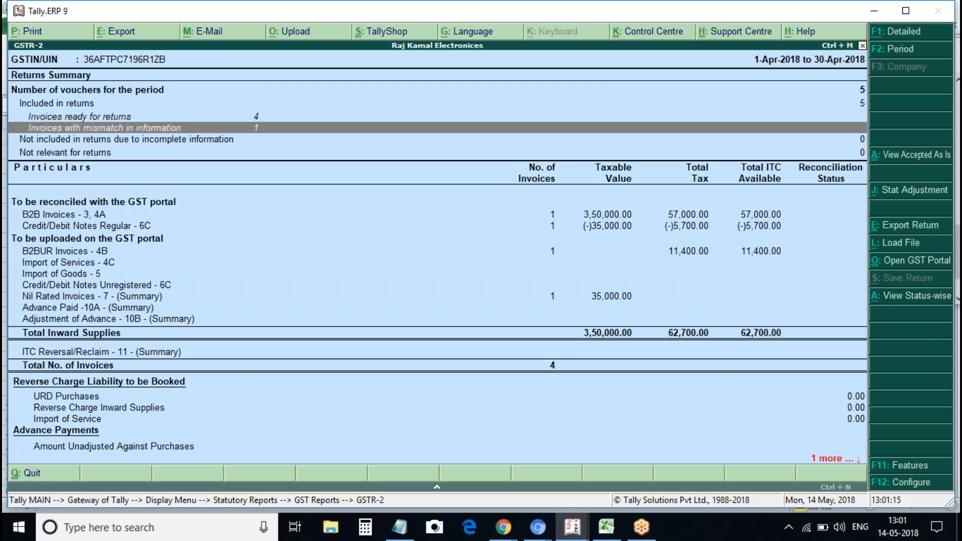
{"action": "key", "text": "Return"}
{"action": "key", "text": "Down"}
{"action": "key", "text": "Return"}
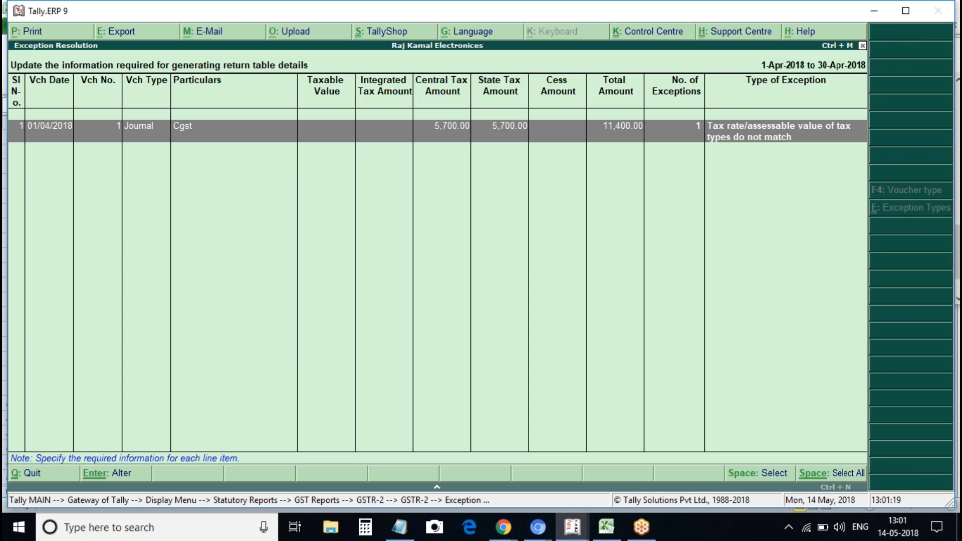
{"action": "key", "text": "Return"}
{"action": "key", "text": "Return"}
{"action": "key", "text": "Return"}
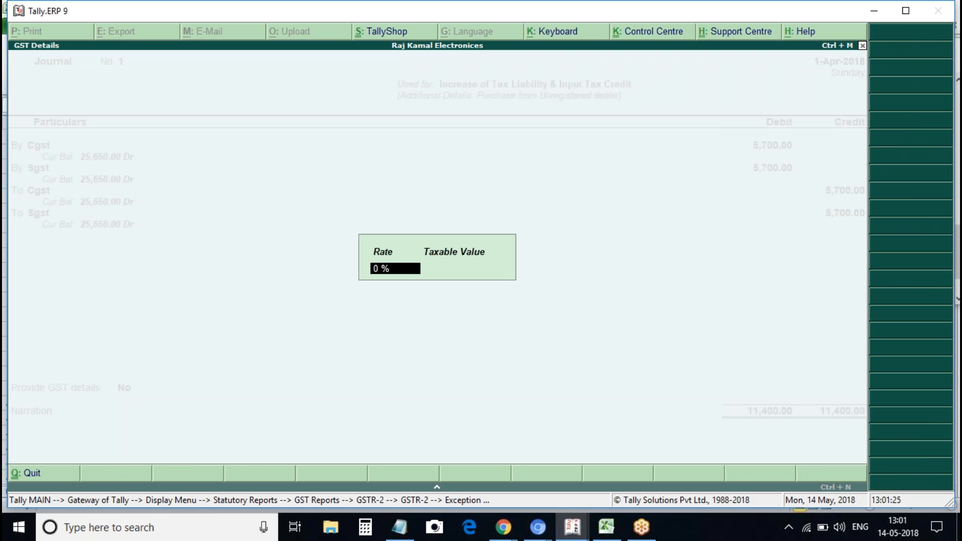
Set Provide GST details to Yes on the Cgst journal and accept the voucher
{"action": "key", "text": "Return"}
{"action": "key", "text": "Return"}
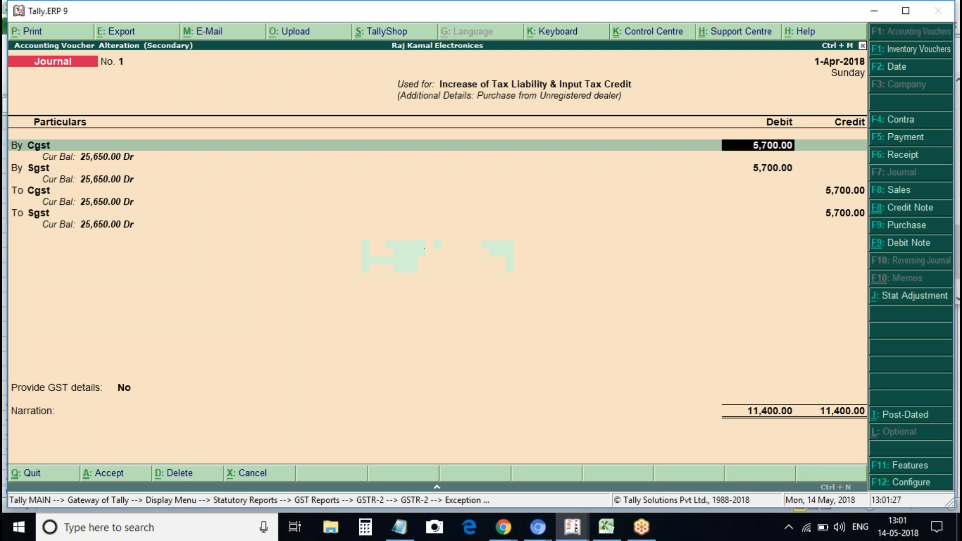
{"action": "key", "text": "Return"}
{"action": "key", "text": "Return"}
{"action": "key", "text": "Return"}
{"action": "key", "text": "Return"}
{"action": "key", "text": "Return"}
{"action": "key", "text": "Return"}
{"action": "key", "text": "Return"}
{"action": "key", "text": "Return"}
{"action": "key", "text": "Return"}
{"action": "key", "text": "Return"}
{"action": "key", "text": "Return"}
{"action": "key", "text": "Return"}
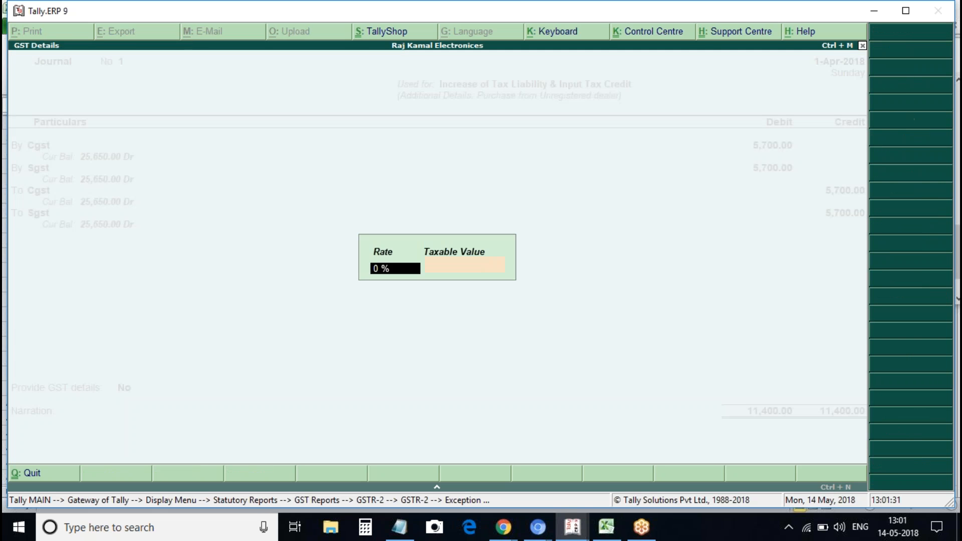
{"action": "key", "text": "Down"}
{"action": "key", "text": "Return"}
{"action": "key", "text": "Return"}
{"action": "key", "text": "Return"}
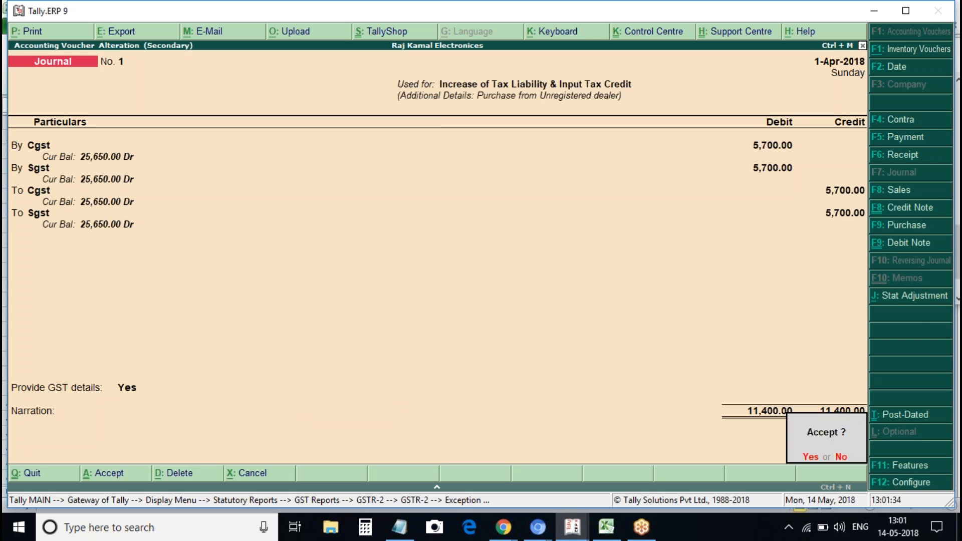
{"action": "key", "text": "Return"}
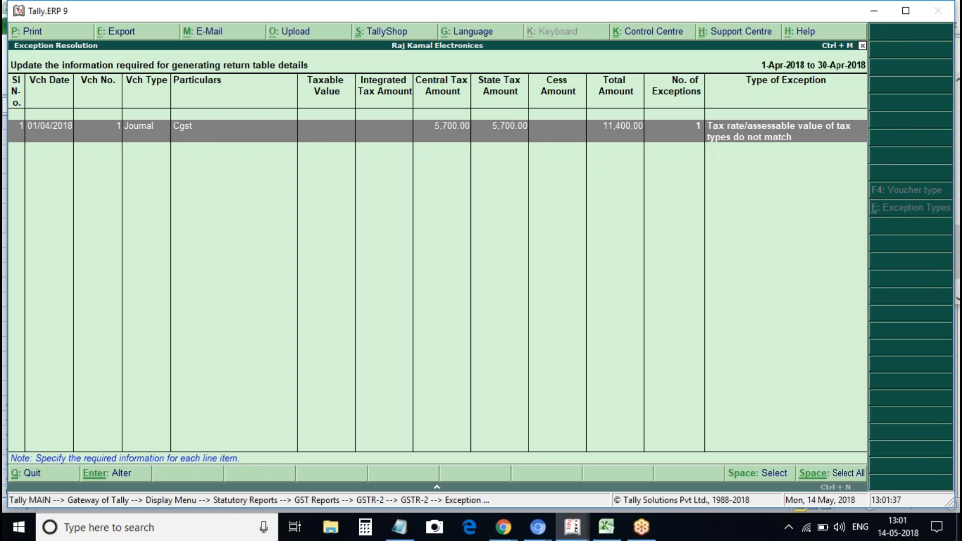
{"action": "key", "text": "Return"}
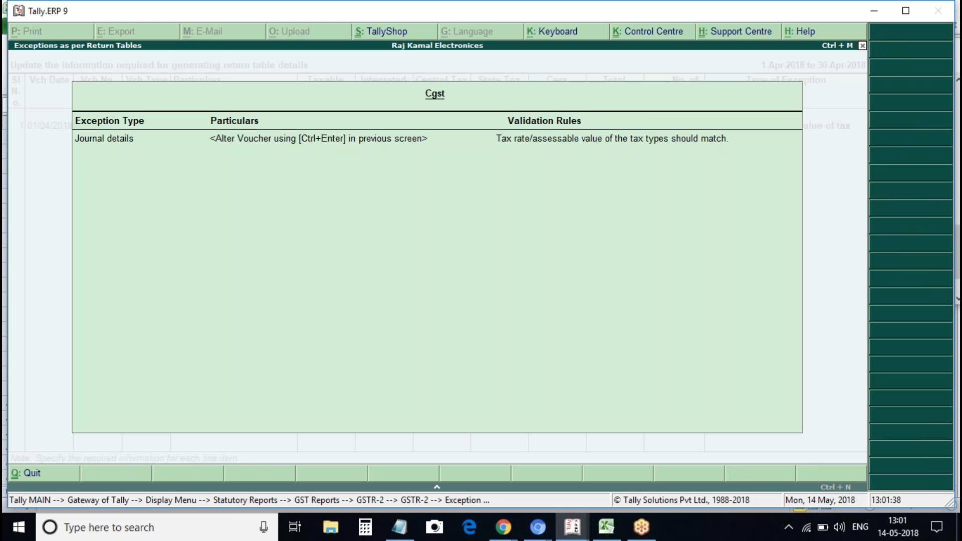
{"action": "key", "text": "Escape"}
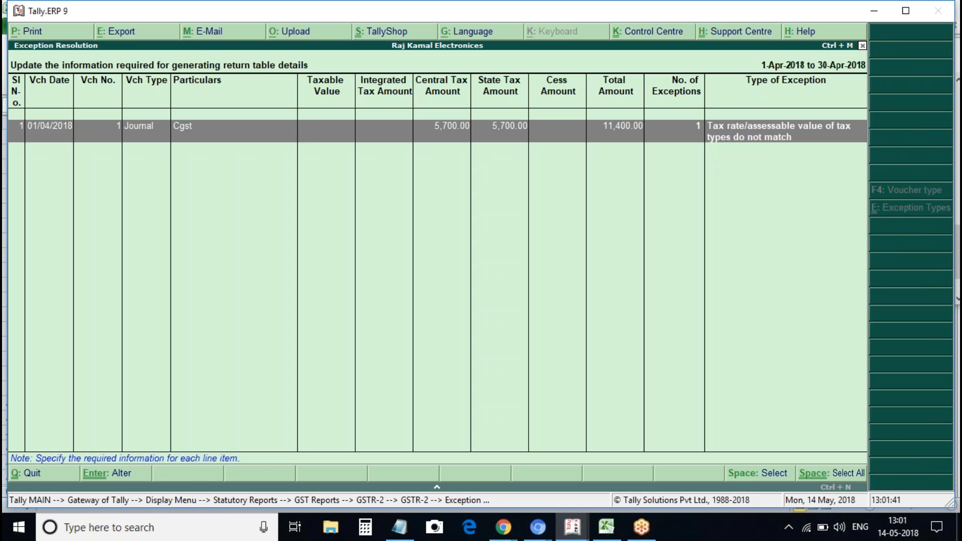
Try a 15% GST rate on the Cgst line, then quit the voucher without saving
{"action": "key", "text": "Return"}
{"action": "key", "text": "Return"}
{"action": "key", "text": "Return"}
{"action": "key", "text": "BackSpace"}
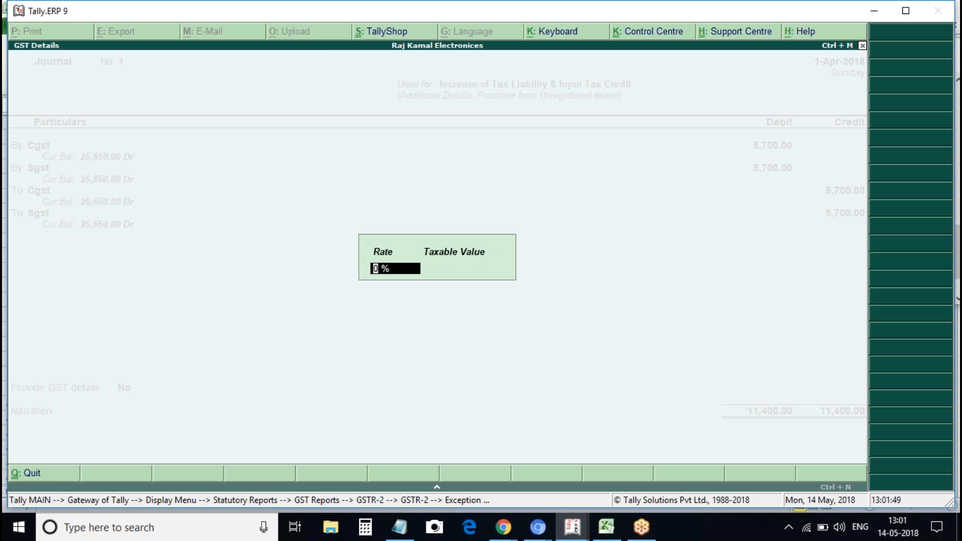
{"action": "type", "text": "15"}
{"action": "key", "text": "Return"}
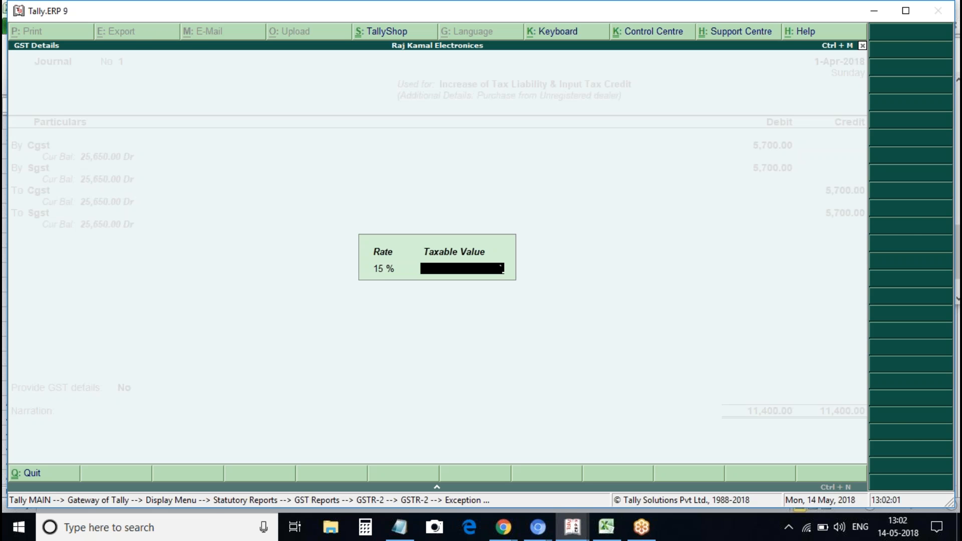
{"action": "key", "text": "Escape"}
{"action": "key", "text": "Return"}
{"action": "key", "text": "Escape"}
{"action": "key", "text": "Escape"}
{"action": "key", "text": "Return"}
{"action": "key", "text": "Escape"}
{"action": "key", "text": "Escape"}
{"action": "key", "text": "Escape"}
Browse GSTR-2 rows and check the Local Reg Supplier credit/debit note vouchers before returning to Gateway
{"action": "key", "text": "Return"}
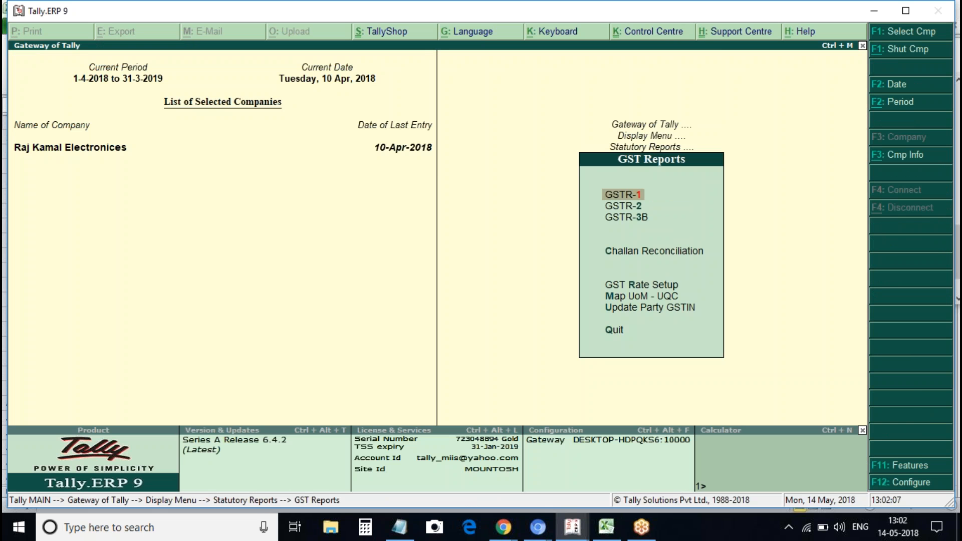
{"action": "key", "text": "Down"}
{"action": "key", "text": "Return"}
{"action": "key", "text": "Down"}
{"action": "key", "text": "Down"}
{"action": "key", "text": "Down"}
{"action": "key", "text": "Down"}
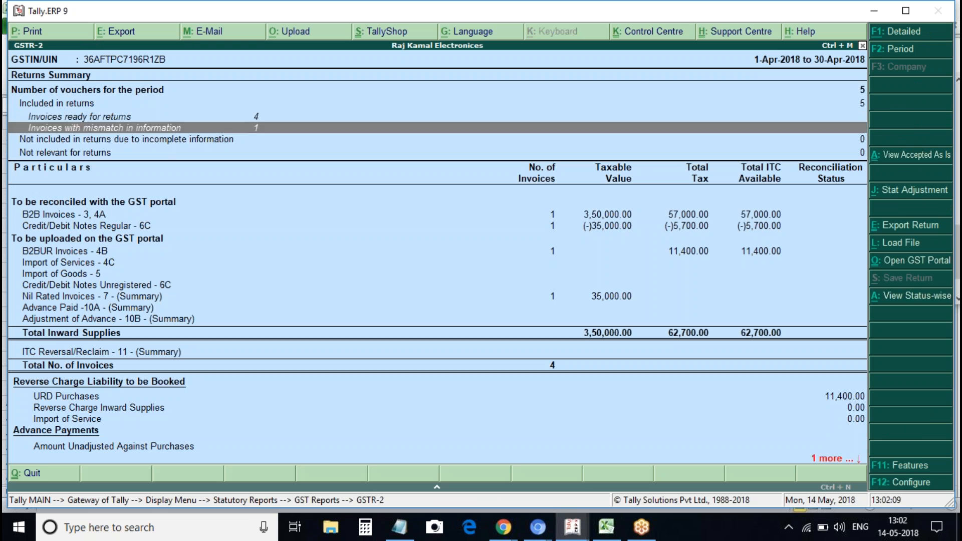
{"action": "key", "text": "Down"}
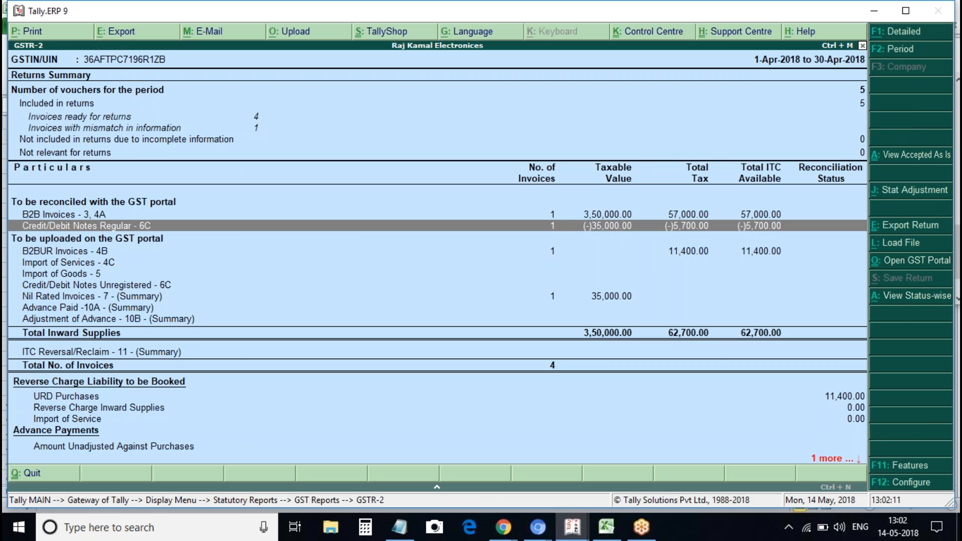
{"action": "key", "text": "Escape"}
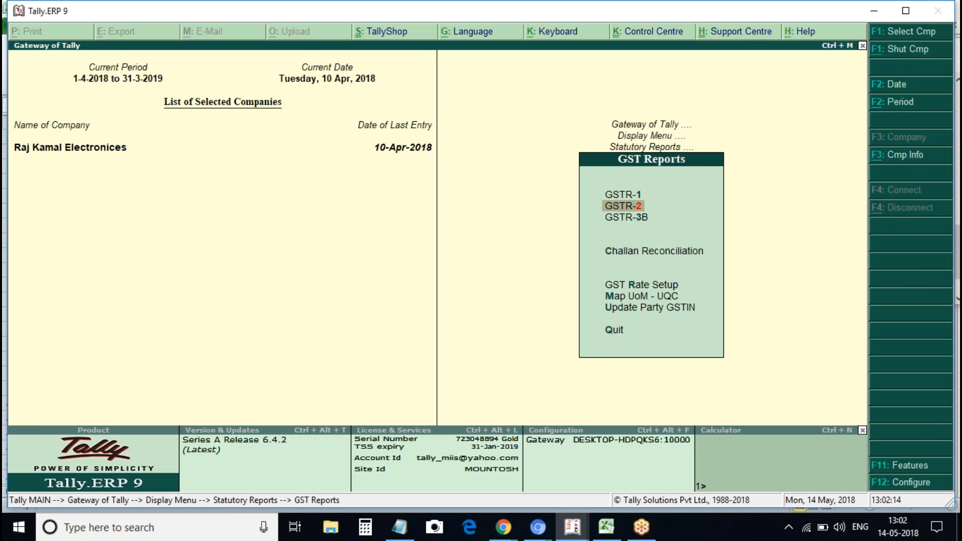
{"action": "key", "text": "Return"}
{"action": "key", "text": "Down"}
{"action": "key", "text": "Down"}
{"action": "key", "text": "Down"}
{"action": "key", "text": "Down"}
{"action": "key", "text": "Down"}
{"action": "key", "text": "Down"}
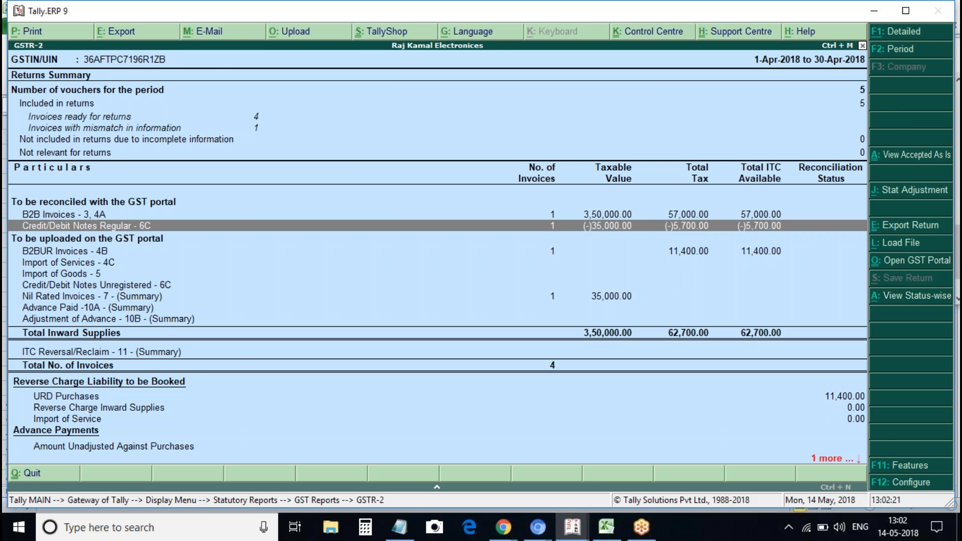
{"action": "key", "text": "Return"}
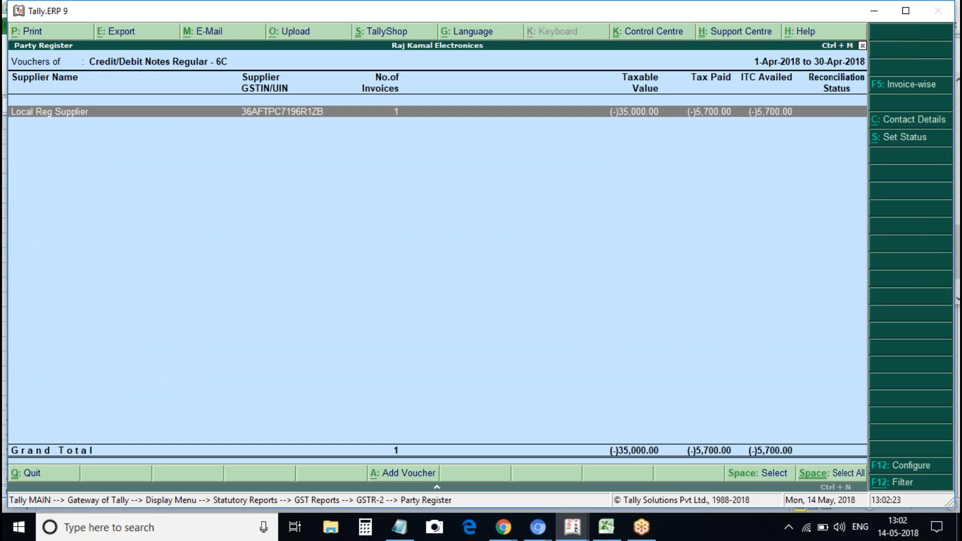
{"action": "key", "text": "Return"}
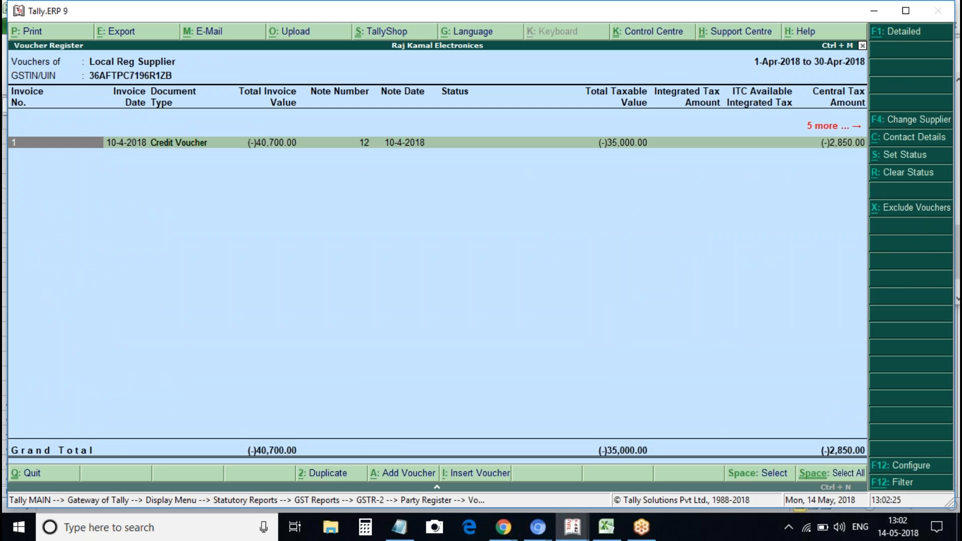
{"action": "key", "text": "Escape"}
{"action": "key", "text": "Escape"}
{"action": "key", "text": "Escape"}
{"action": "key", "text": "Escape"}
{"action": "key", "text": "Escape"}
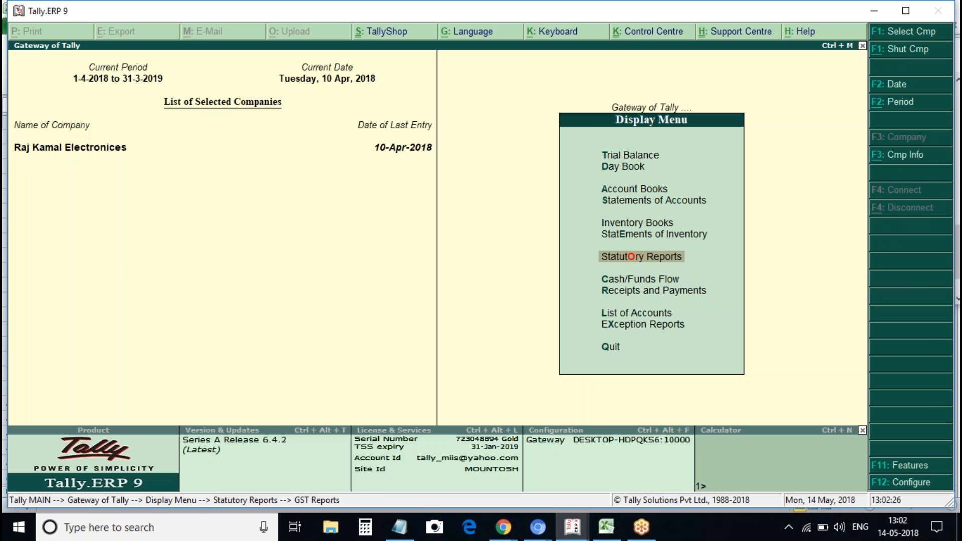
{"action": "key", "text": "Escape"}
{"action": "key", "text": "Escape"}
{"action": "key", "text": "Escape"}
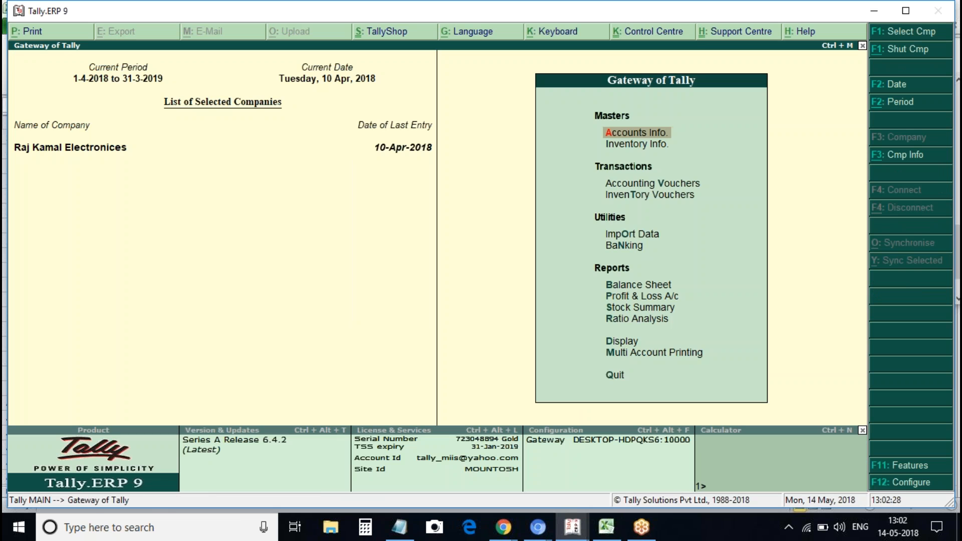
Reopen GSTR-2 via Display > Statutory Reports > GST Reports and review its rows
{"action": "key", "text": "Return"}
{"action": "key", "text": "Escape"}
{"action": "key", "text": "d"}
{"action": "key", "text": "o"}
{"action": "key", "text": "g"}
{"action": "key", "text": "Down"}
{"action": "key", "text": "Return"}
{"action": "key", "text": "Down"}
{"action": "key", "text": "Down"}
{"action": "key", "text": "Down"}
{"action": "key", "text": "Down"}
{"action": "key", "text": "Down"}
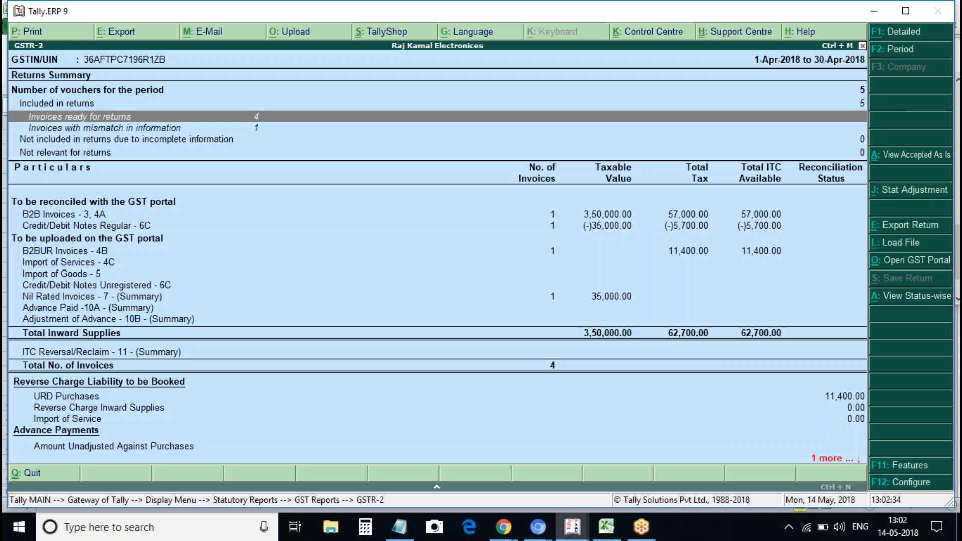
{"action": "key", "text": "Down"}
{"action": "key", "text": "Down"}
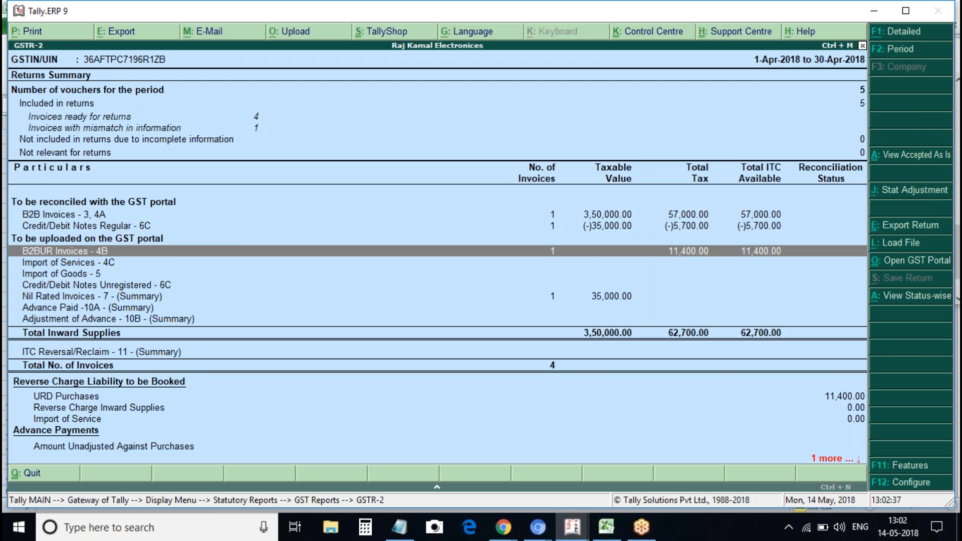
{"action": "key", "text": "Up"}
{"action": "key", "text": "Up"}
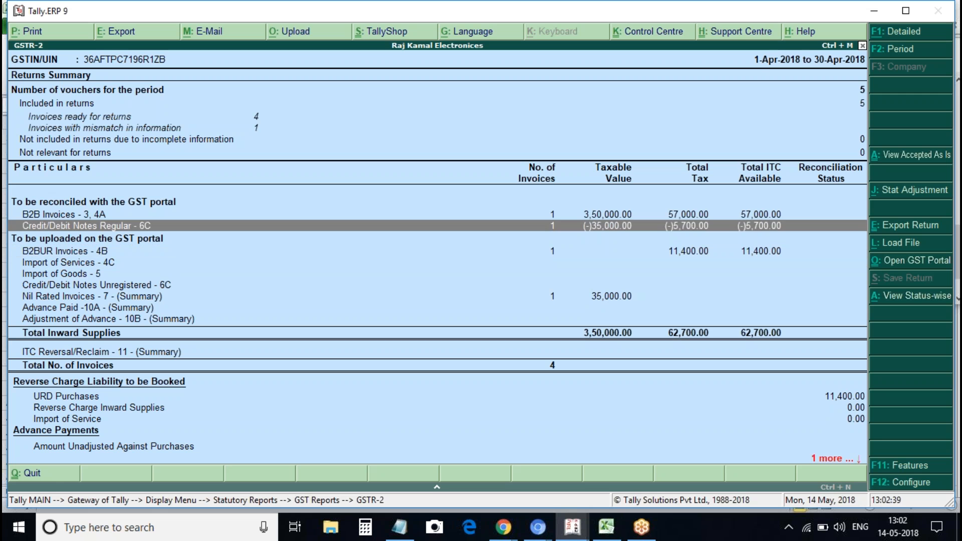
{"action": "key", "text": "Up"}
{"action": "key", "text": "Up"}
{"action": "key", "text": "Up"}
{"action": "key", "text": "Up"}
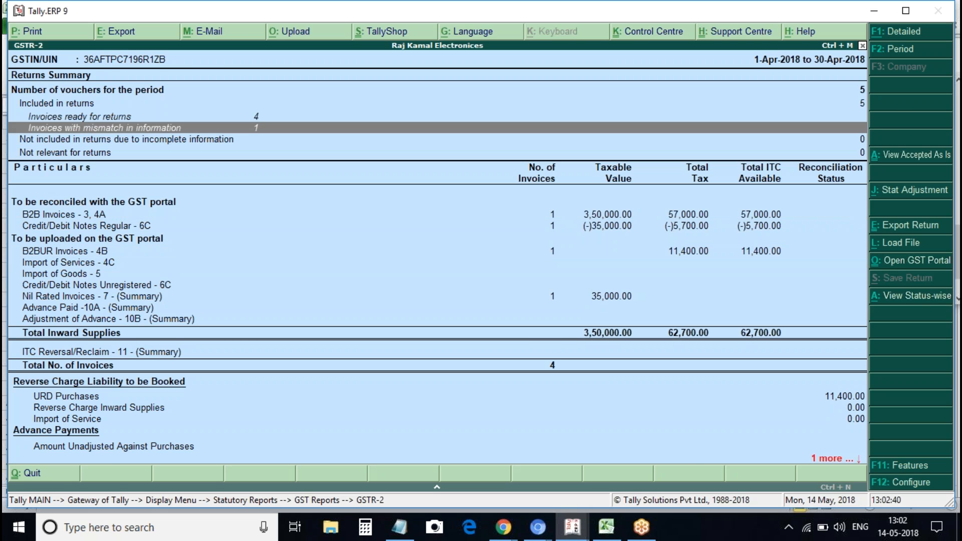
{"action": "key", "text": "Escape"}
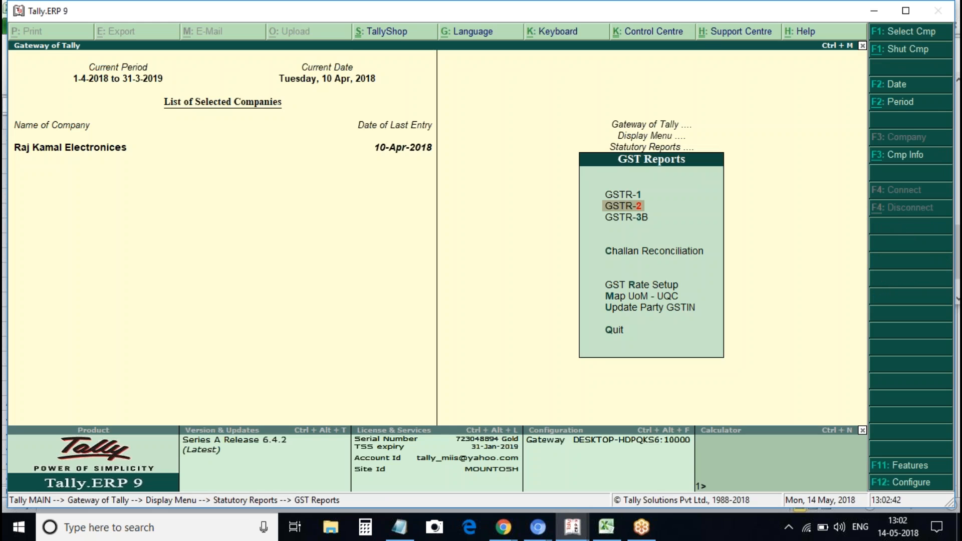
Inspect the Credit/Debit Notes Regular - 6C vouchers, then back out to Gateway of Tally
{"action": "key", "text": "Return"}
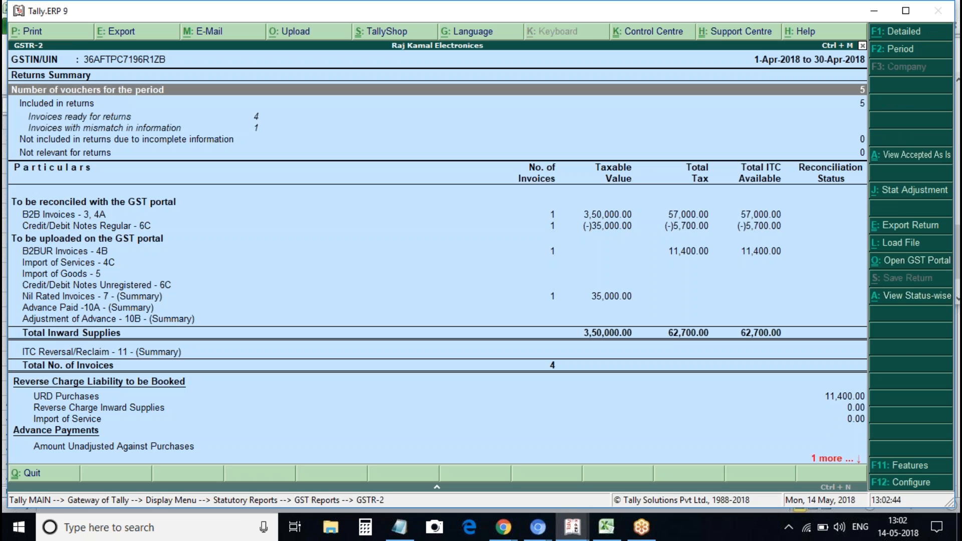
{"action": "key", "text": "Down"}
{"action": "key", "text": "Down"}
{"action": "key", "text": "Down"}
{"action": "key", "text": "Down"}
{"action": "key", "text": "Down"}
{"action": "key", "text": "Down"}
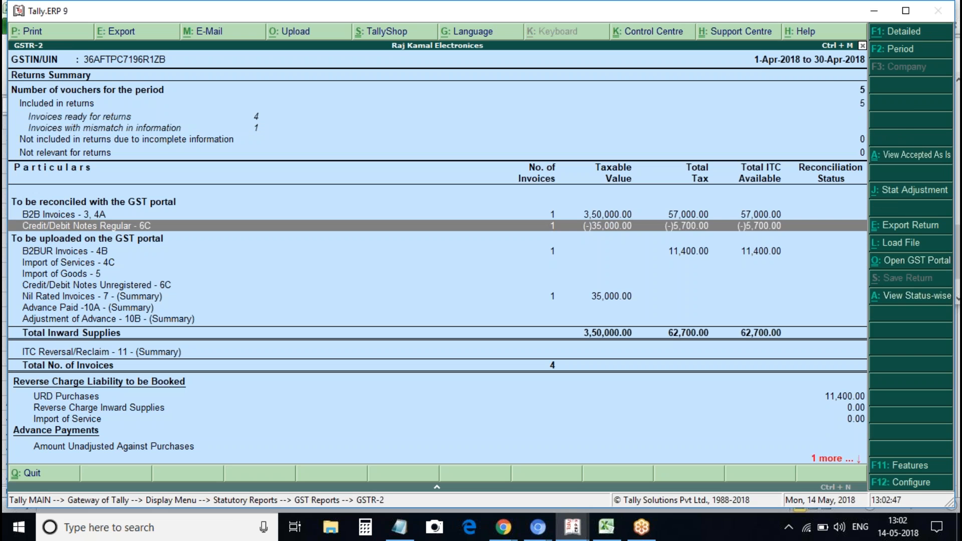
{"action": "key", "text": "Return"}
{"action": "key", "text": "Return"}
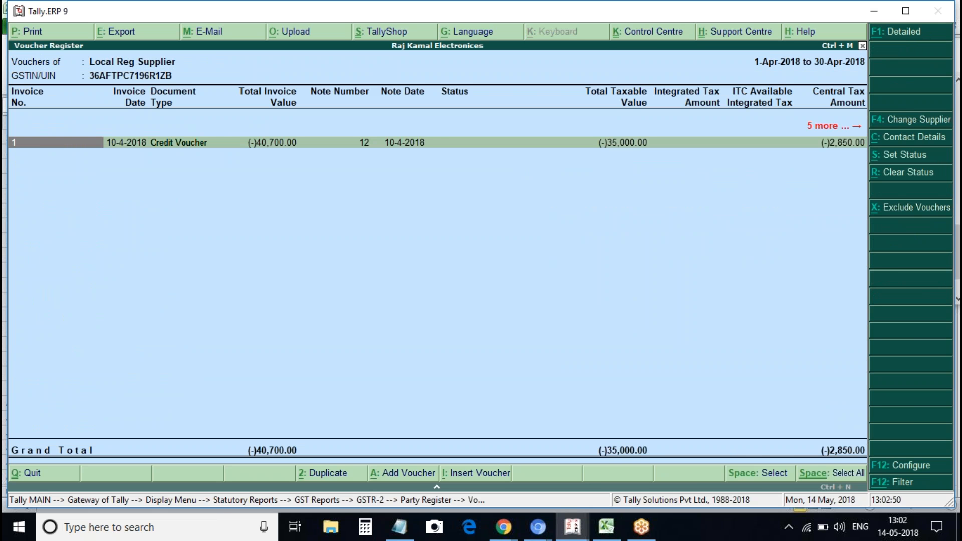
{"action": "key", "text": "Escape"}
{"action": "key", "text": "Escape"}
{"action": "key", "text": "Escape"}
{"action": "key", "text": "Escape"}
{"action": "key", "text": "Escape"}
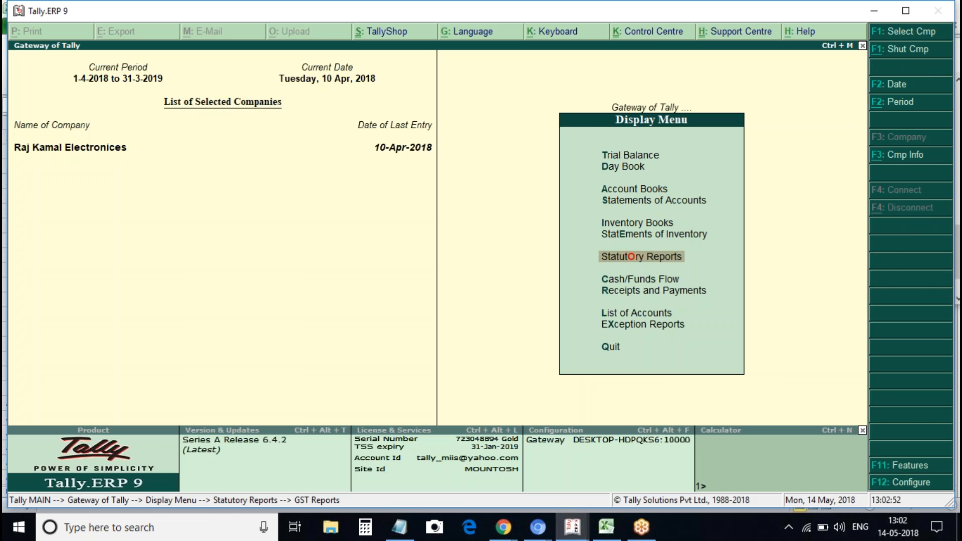
{"action": "key", "text": "Escape"}
{"action": "key", "text": "v"}
{"action": "key", "text": "Escape"}
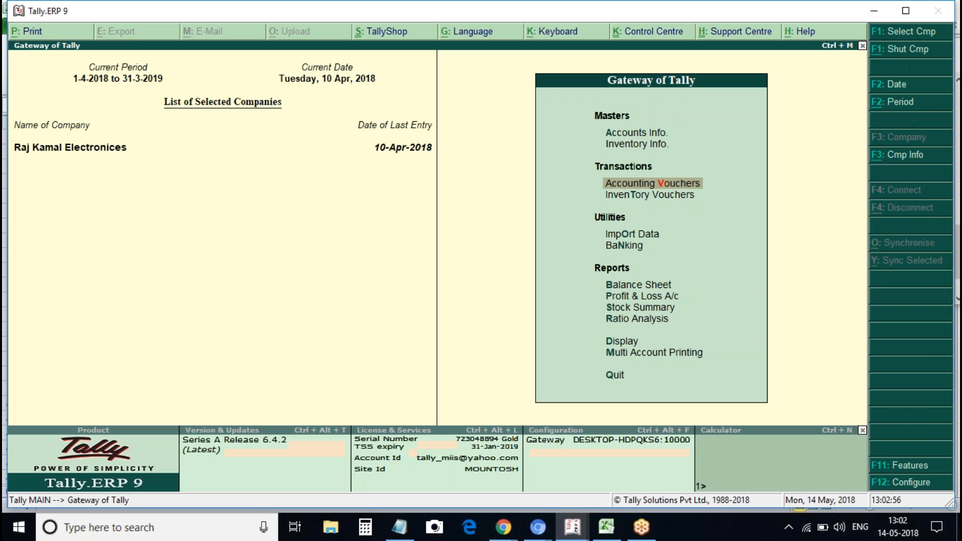
Go through Display > Statutory Reports > GST Reports > GSTR-2 to the invoices with exceptions
{"action": "key", "text": "d"}
{"action": "key", "text": "y"}
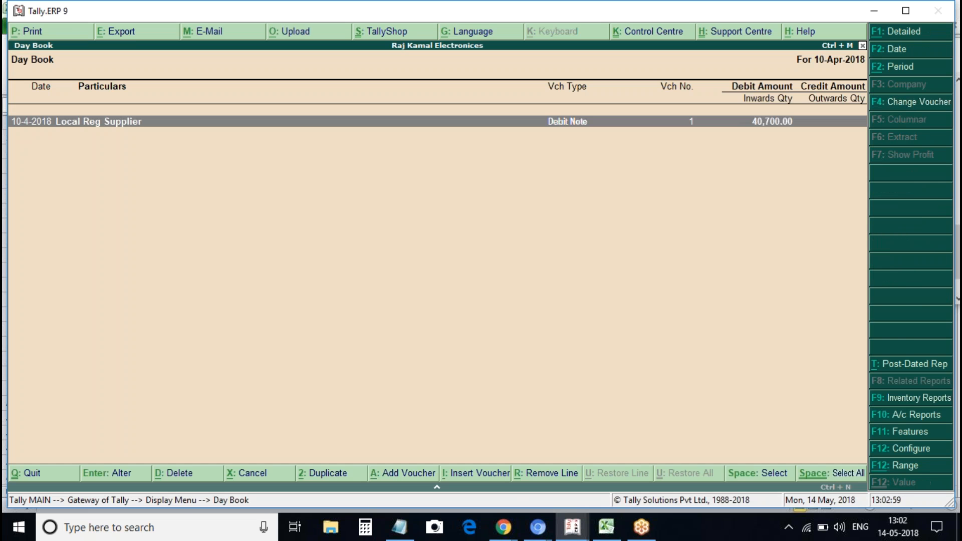
{"action": "key", "text": "Escape"}
{"action": "key", "text": "Down"}
{"action": "key", "text": "Down"}
{"action": "key", "text": "Down"}
{"action": "key", "text": "Down"}
{"action": "key", "text": "Down"}
{"action": "key", "text": "Return"}
{"action": "key", "text": "Return"}
{"action": "key", "text": "Down"}
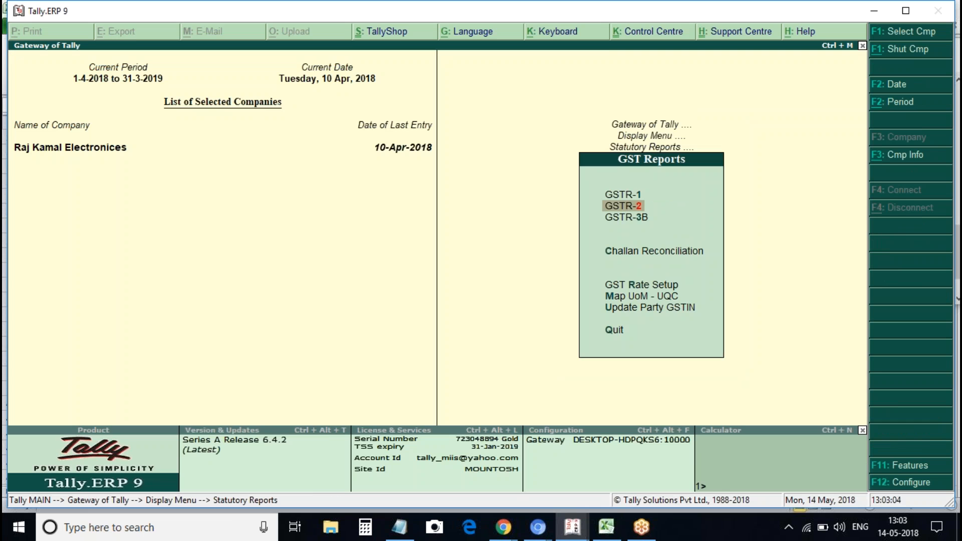
{"action": "key", "text": "Return"}
{"action": "key", "text": "Down"}
{"action": "key", "text": "Down"}
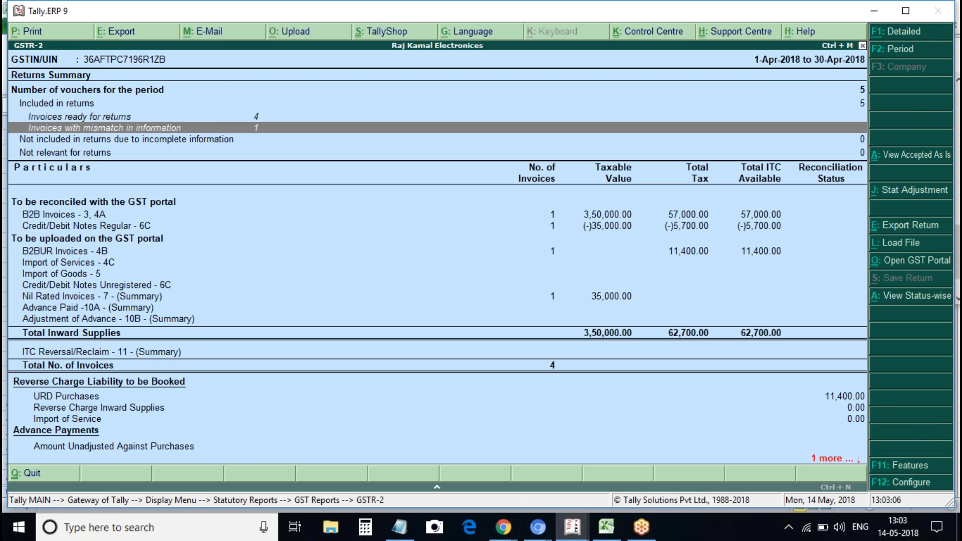
{"action": "key", "text": "Return"}
{"action": "key", "text": "Down"}
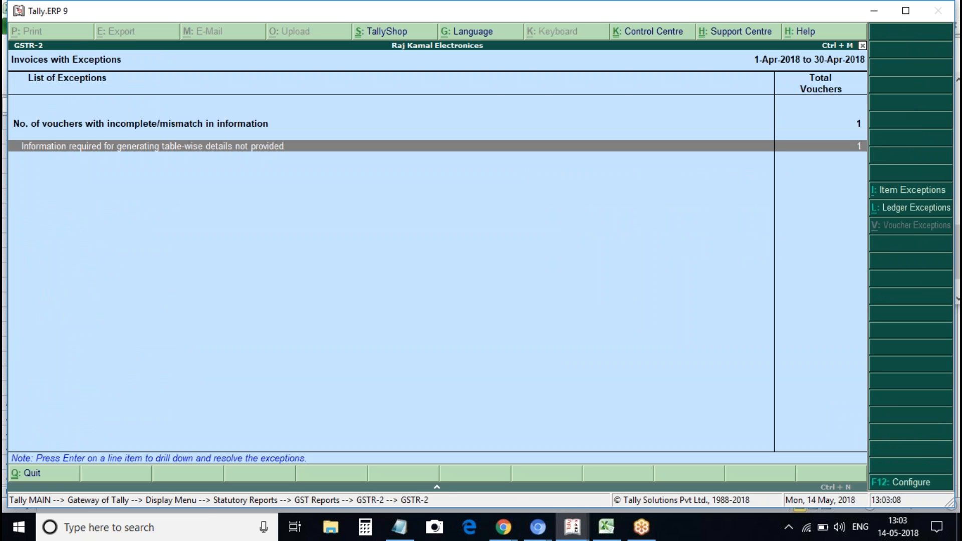
Give the journal's Cgst line a 12% rate, 1000 taxable value and a 600 debit
{"action": "key", "text": "Return"}
{"action": "key", "text": "Return"}
{"action": "key", "text": "Return"}
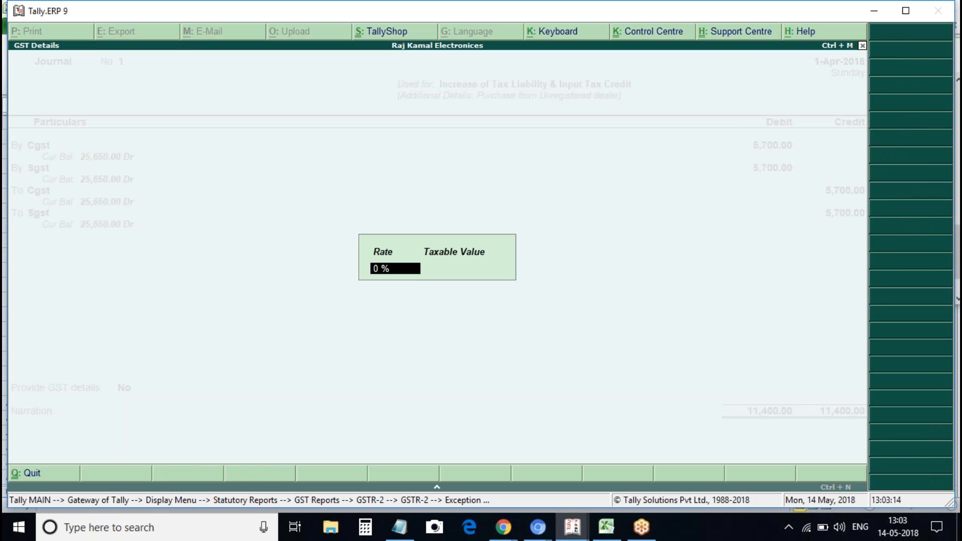
{"action": "type", "text": "12"}
{"action": "key", "text": "Return"}
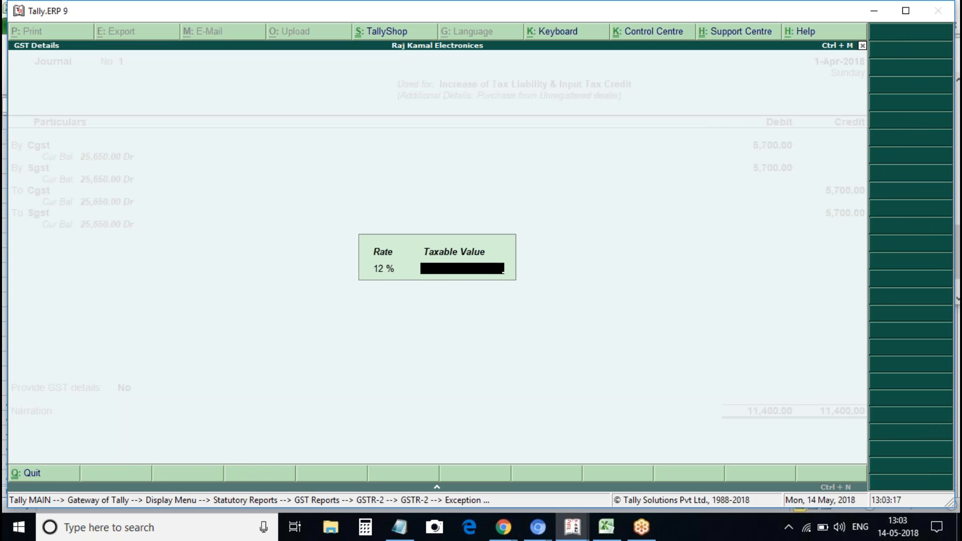
{"action": "type", "text": "1000"}
{"action": "key", "text": "Return"}
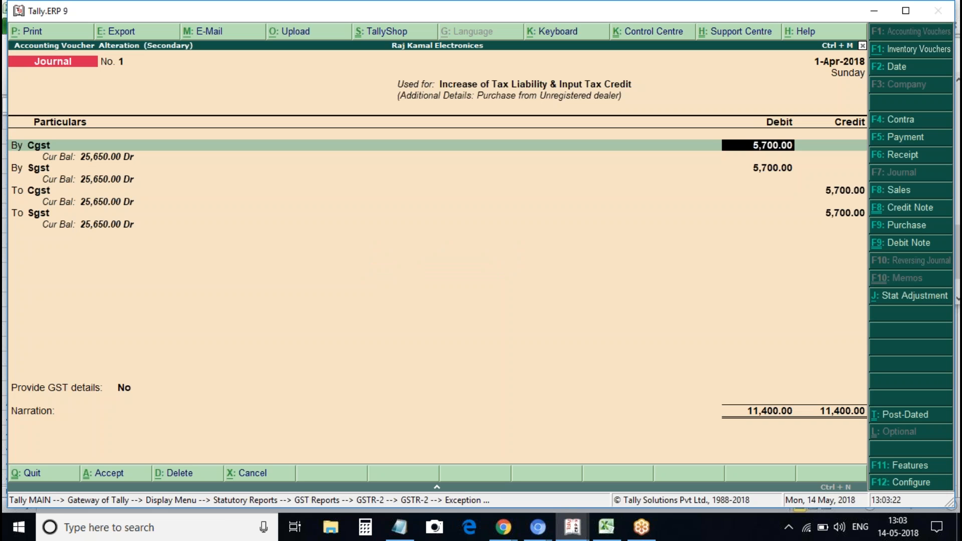
{"action": "type", "text": "600"}
{"action": "key", "text": "Return"}
{"action": "key", "text": "Return"}
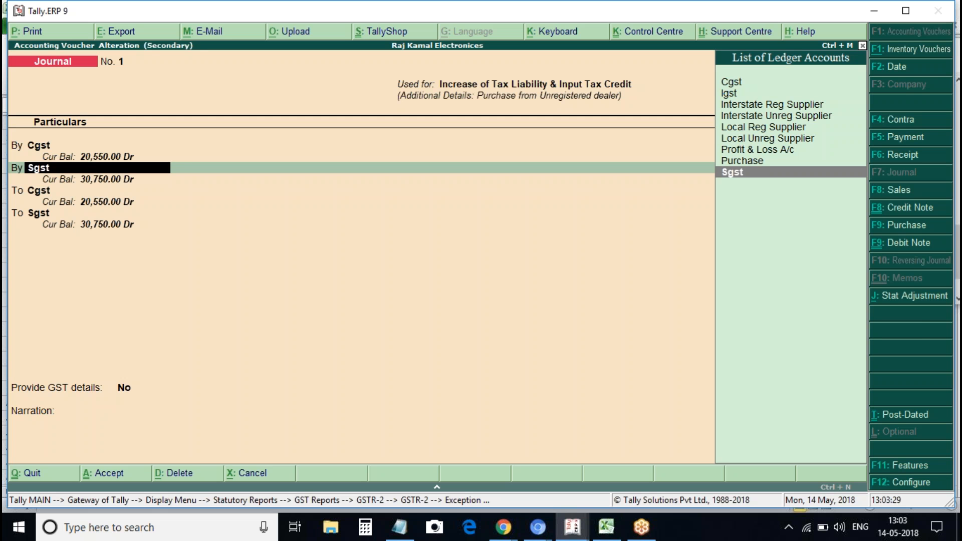
Set the Sgst line to 6% rate, 10,000 taxable value and a 600 debit
{"action": "key", "text": "Return"}
{"action": "type", "text": "6"}
{"action": "key", "text": "Return"}
{"action": "key", "text": "Return"}
{"action": "key", "text": "BackSpace"}
{"action": "key", "text": "Return"}
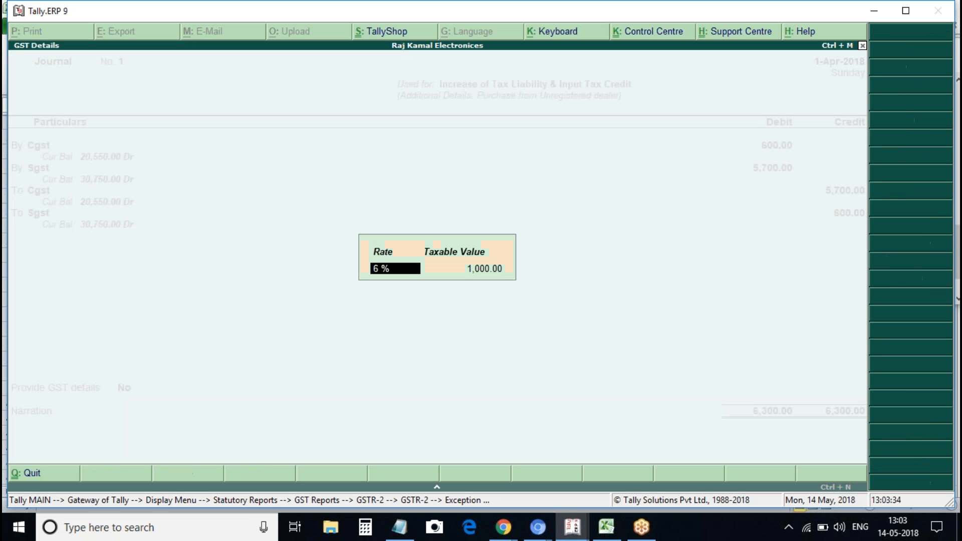
{"action": "key", "text": "Return"}
{"action": "type", "text": "12"}
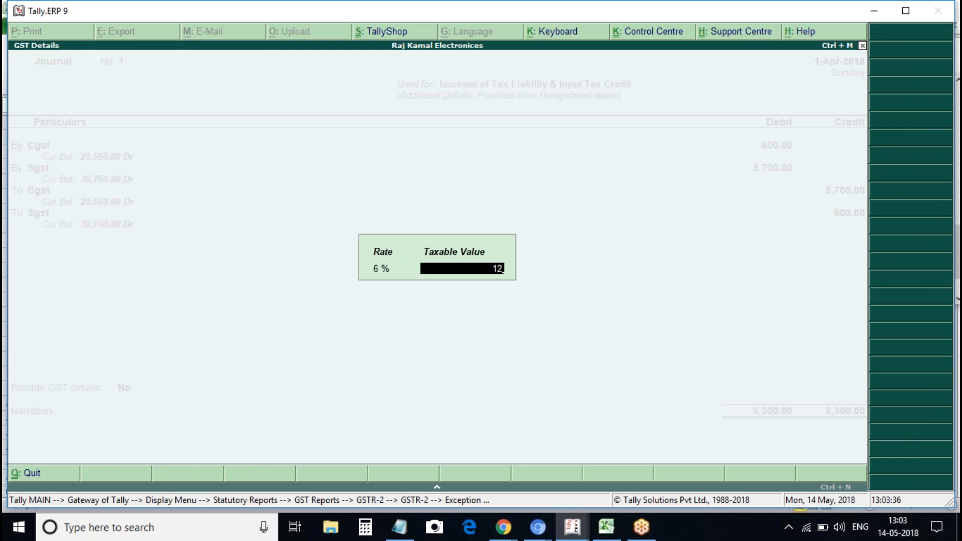
{"action": "key", "text": "BackSpace"}
{"action": "key", "text": "BackSpace"}
{"action": "type", "text": "10000"}
{"action": "key", "text": "Return"}
{"action": "type", "text": "600"}
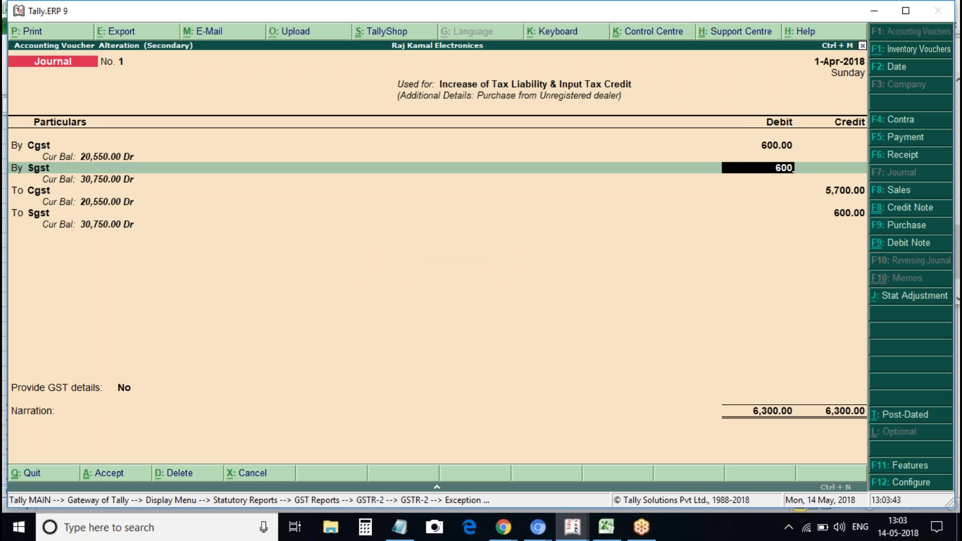
{"action": "key", "text": "Return"}
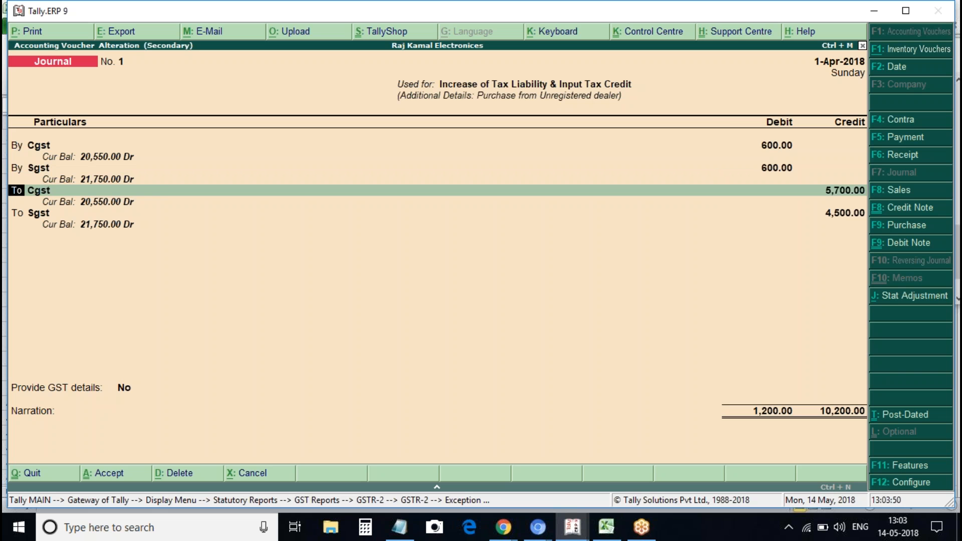
Change the third line to By Cgst with an 18% rate and 25000 taxable value
{"action": "key", "text": "Return"}
{"action": "key", "text": "BackSpace"}
{"action": "key", "text": "b"}
{"action": "key", "text": "Return"}
{"action": "key", "text": "Return"}
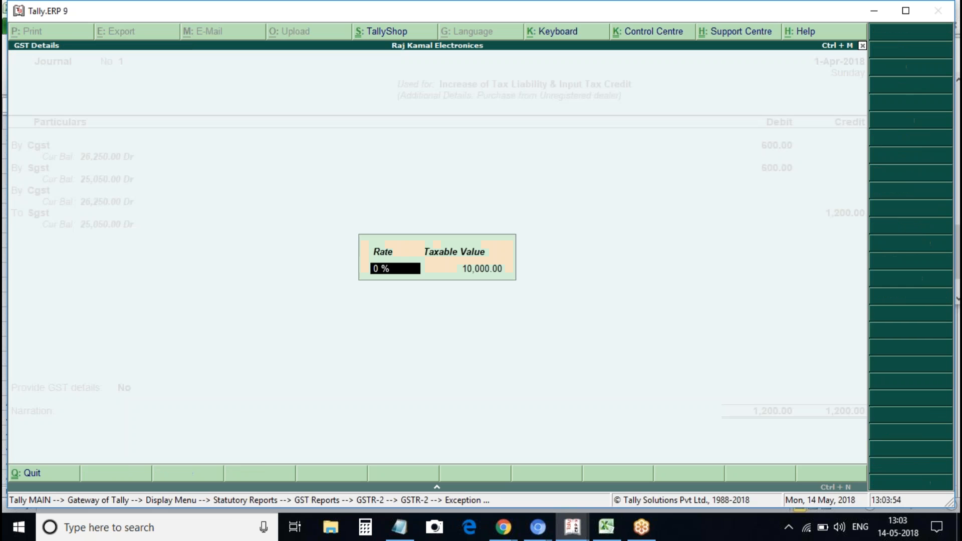
{"action": "type", "text": "18"}
{"action": "key", "text": "Return"}
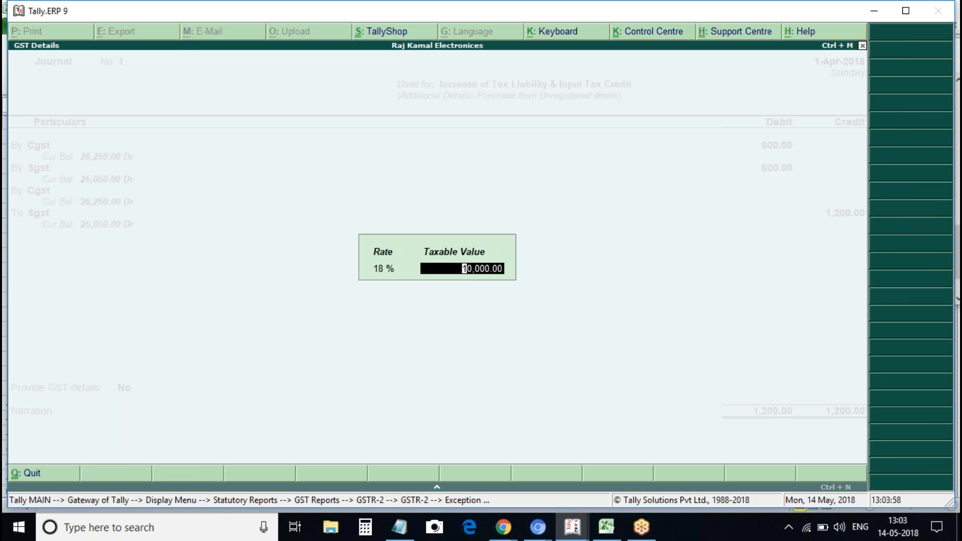
{"action": "type", "text": "25000"}
{"action": "key", "text": "Return"}
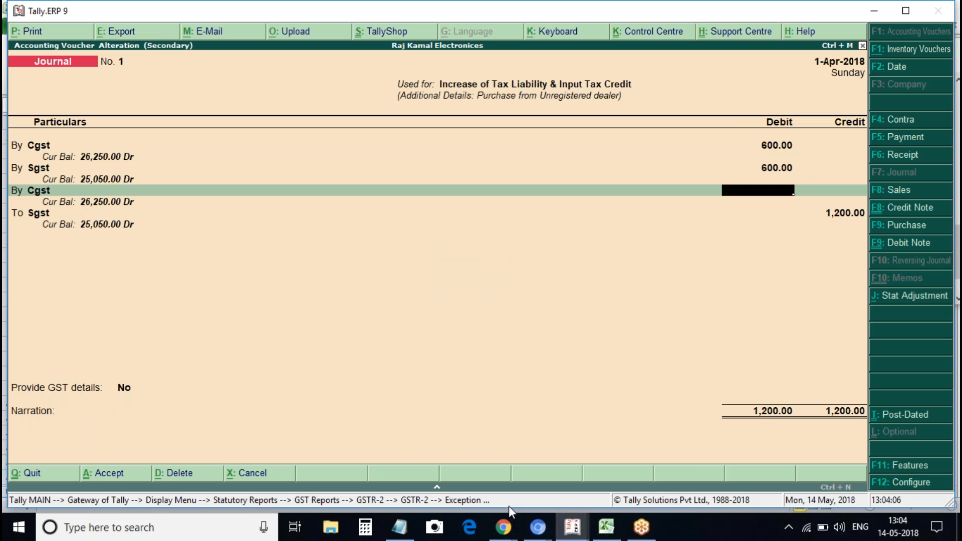
Use the Calculator panel to work out the third line's amount, entering 250000
{"action": "left_click", "coordinate": [437, 488]}
{"action": "type", "text": "25000"}
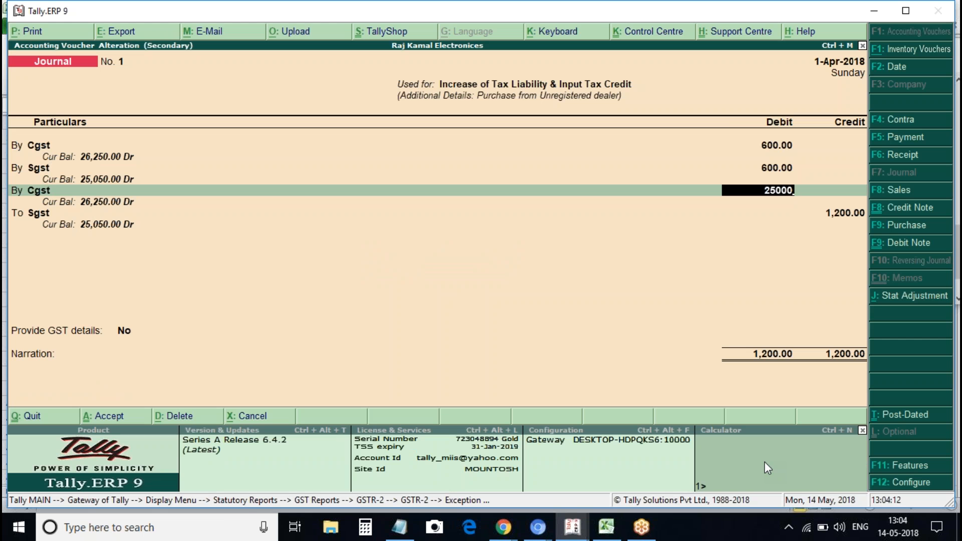
{"action": "key", "text": "BackSpace"}
{"action": "key", "text": "BackSpace"}
{"action": "key", "text": "BackSpace"}
{"action": "key", "text": "BackSpace"}
{"action": "left_click", "coordinate": [764, 461]}
{"action": "type", "text": "250000*18/100"}
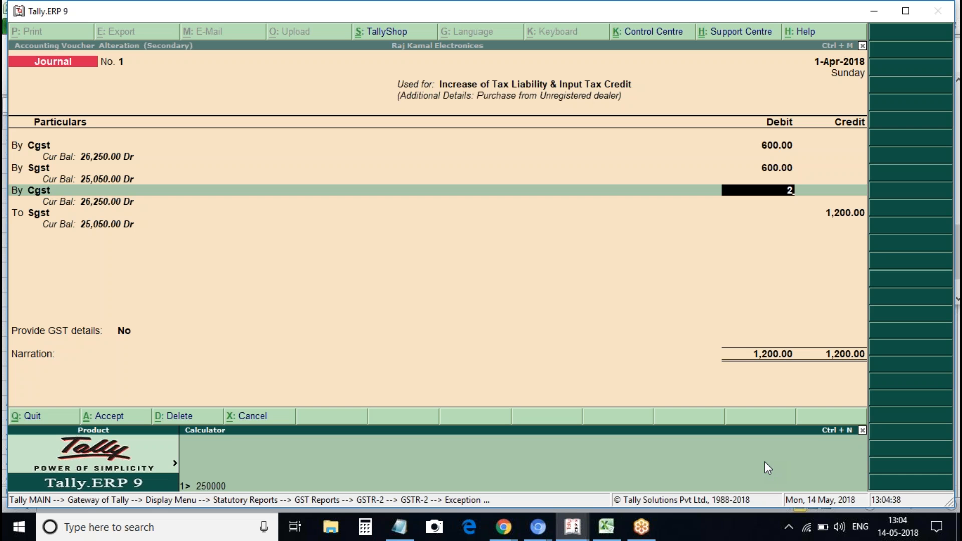
Compute 250000×18/100 in the Calculator and enter 2,250 as the third Cgst line's debit
{"action": "type", "text": "*"}
{"action": "type", "text": "18/100"}
{"action": "key", "text": "Return"}
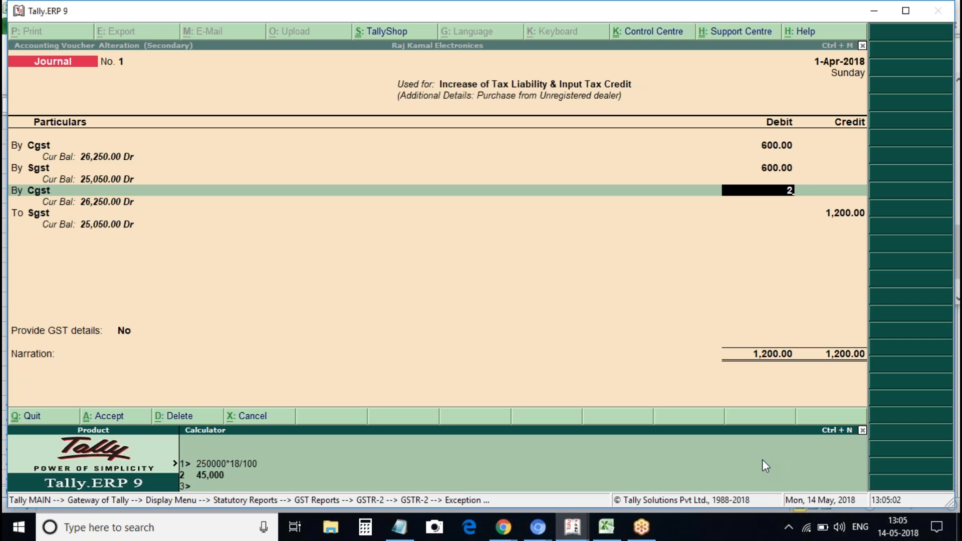
{"action": "type", "text": "222"}
{"action": "type", "text": "2"}
{"action": "key", "text": "ctrl+n"}
{"action": "key", "text": "Return"}
{"action": "key", "text": "BackSpace"}
{"action": "type", "text": "2,2"}
{"action": "type", "text": "50"}
Commit the 2,250 third-line debit and add a fourth Sgst debit of 2,250 at 18%
{"action": "key", "text": "Return"}
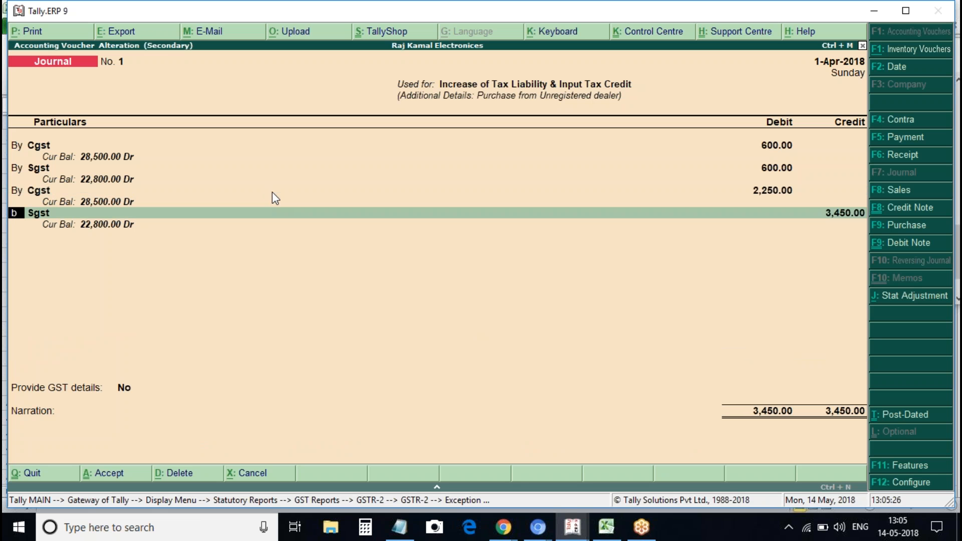
{"action": "type", "text": "b"}
{"action": "key", "text": "Return"}
{"action": "key", "text": "Return"}
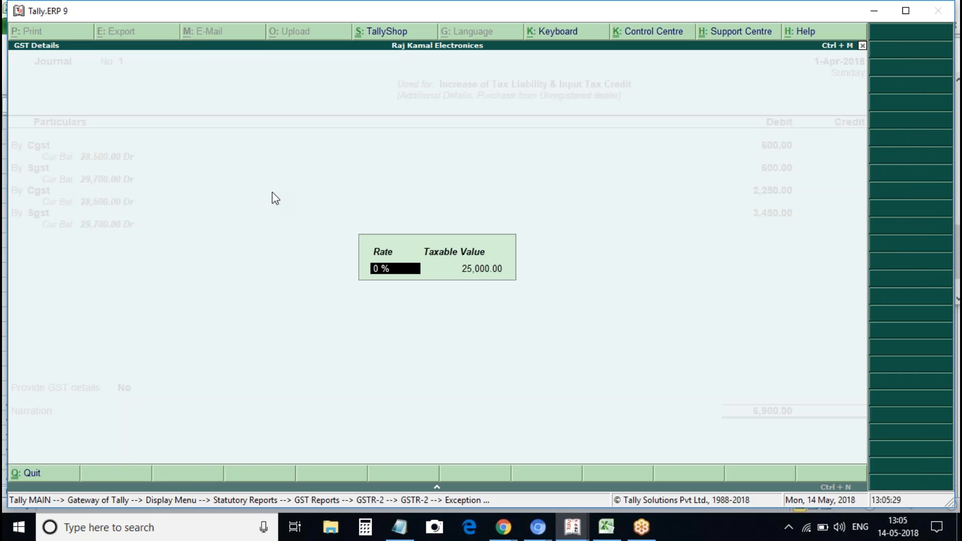
{"action": "type", "text": "18"}
{"action": "key", "text": "Return"}
{"action": "type", "text": "2"}
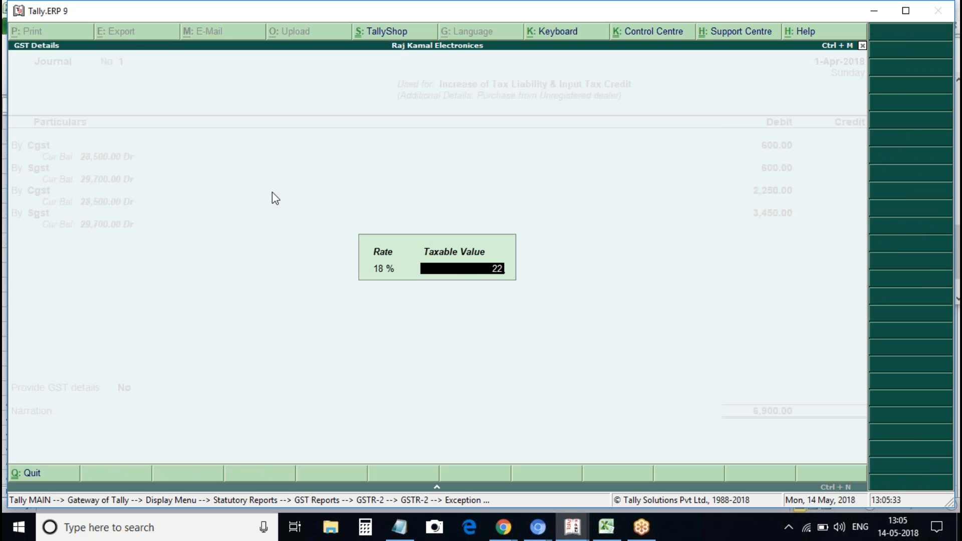
{"action": "type", "text": ",250"}
{"action": "key", "text": "Return"}
{"action": "type", "text": "2250"}
{"action": "key", "text": "Return"}
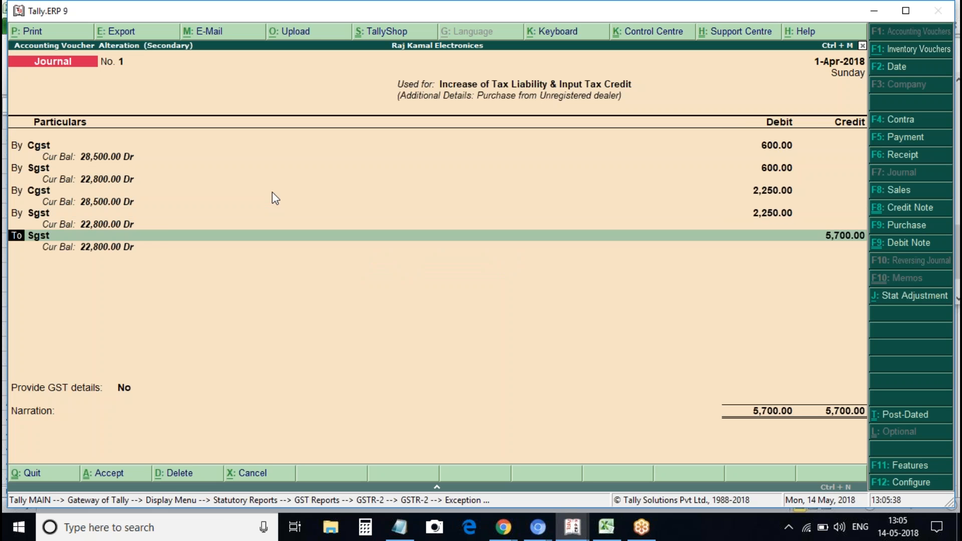
Add an Sgst credit line of 600 at 12% on a 10,000 taxable value
{"action": "key", "text": "Return"}
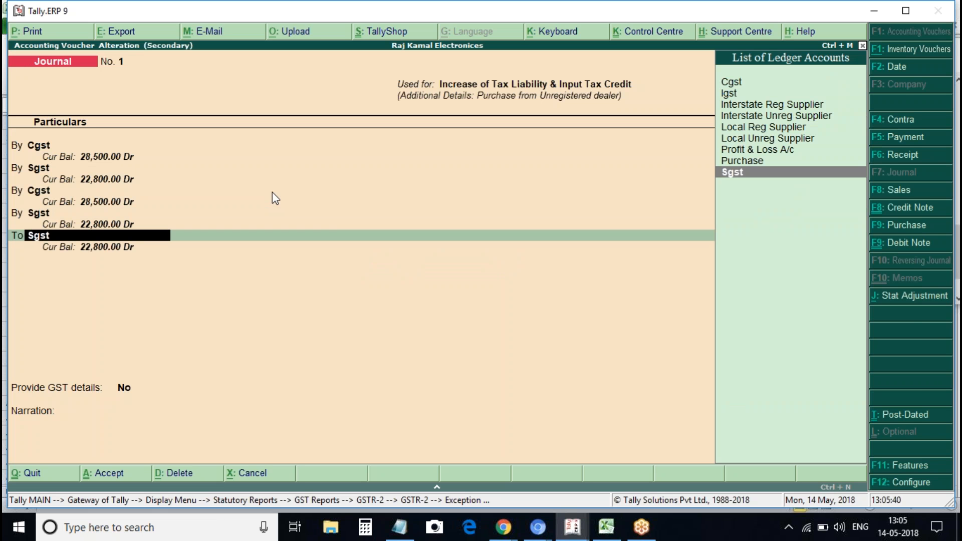
{"action": "key", "text": "Return"}
{"action": "type", "text": "12"}
{"action": "key", "text": "Return"}
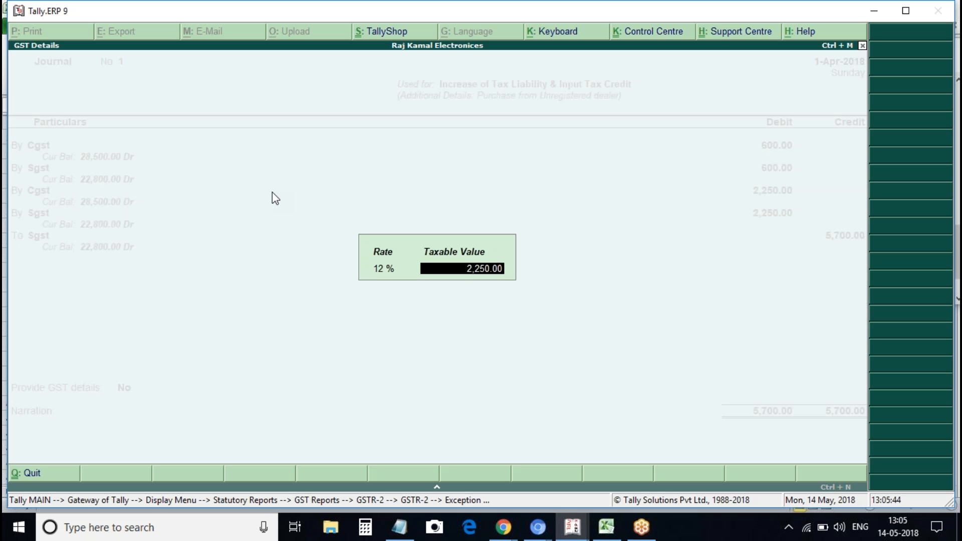
{"action": "type", "text": "10000"}
{"action": "key", "text": "Return"}
{"action": "type", "text": "600"}
{"action": "key", "text": "Escape"}
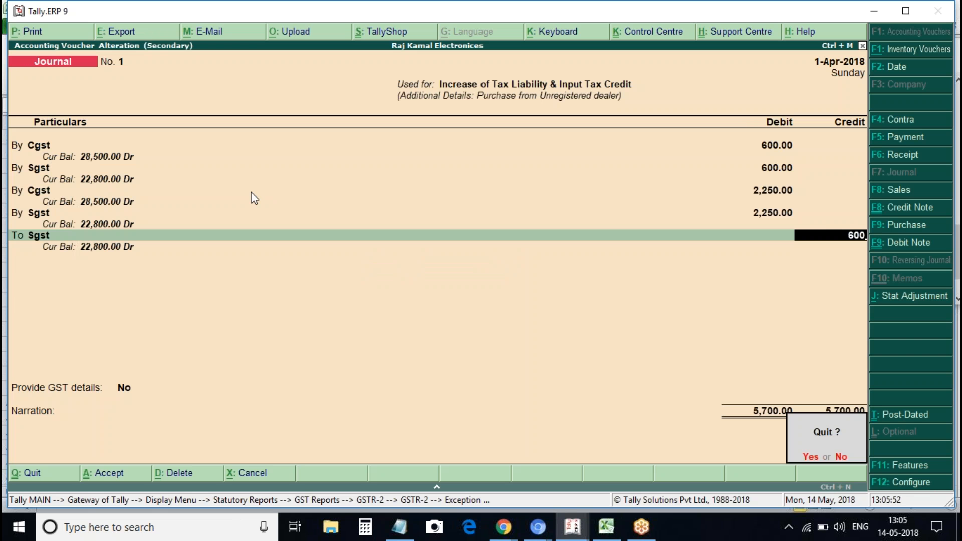
{"action": "key", "text": "n"}
{"action": "key", "text": "Return"}
Add a Cgst credit of 600 and an Sgst credit of 2,250 at 18%
{"action": "key", "text": "Return"}
{"action": "type", "text": "Cgs"}
{"action": "key", "text": "Return"}
{"action": "key", "text": "Return"}
{"action": "key", "text": "Return"}
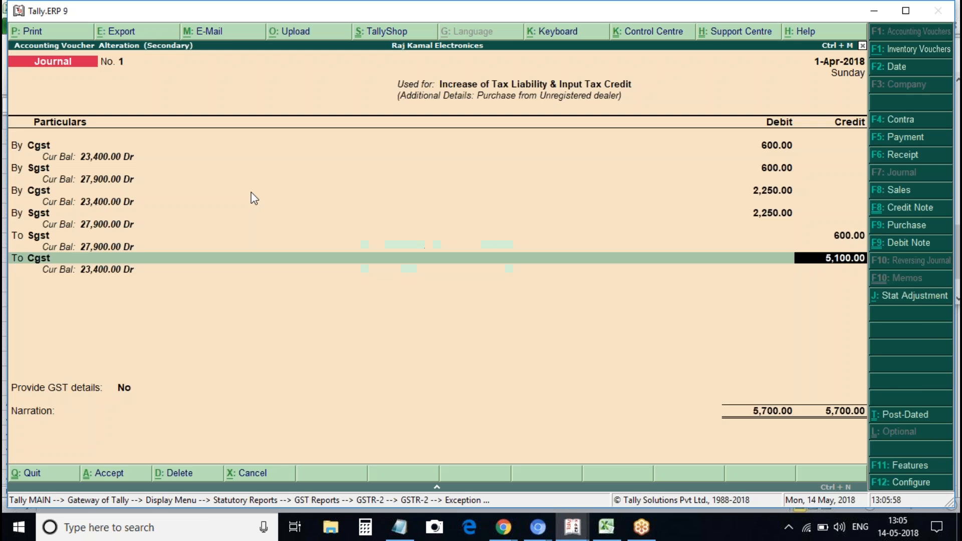
{"action": "type", "text": "600"}
{"action": "key", "text": "Return"}
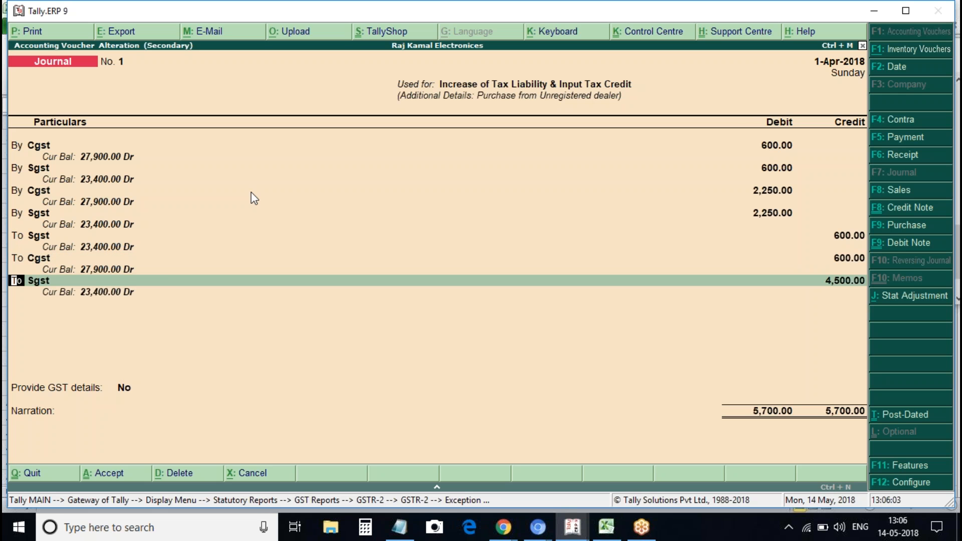
{"action": "key", "text": "Return"}
{"action": "key", "text": "Return"}
{"action": "type", "text": "18"}
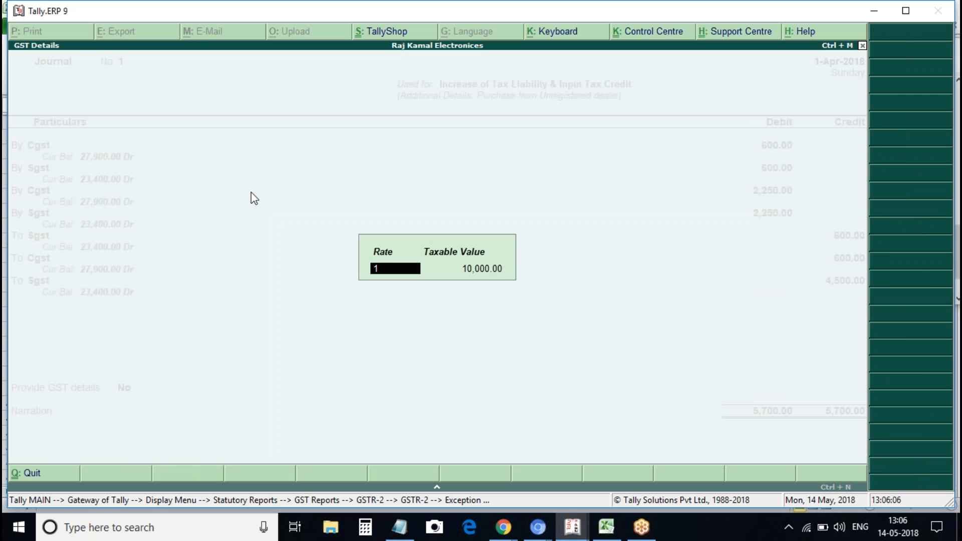
{"action": "key", "text": "Return"}
{"action": "key", "text": "Return"}
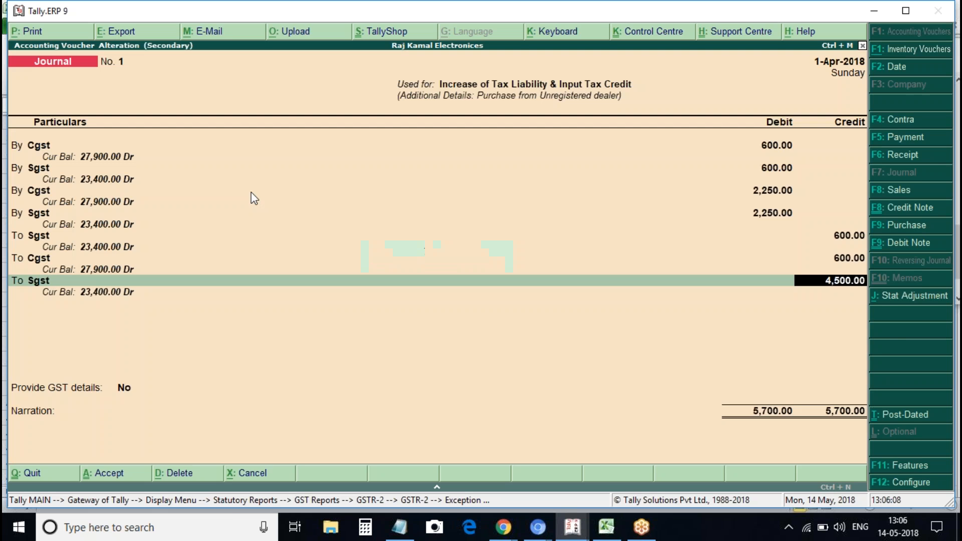
{"action": "type", "text": "2250"}
{"action": "key", "text": "Return"}
{"action": "key", "text": "Return"}
Make the last credit line Cgst with a 25,000 taxable value
{"action": "type", "text": "cg"}
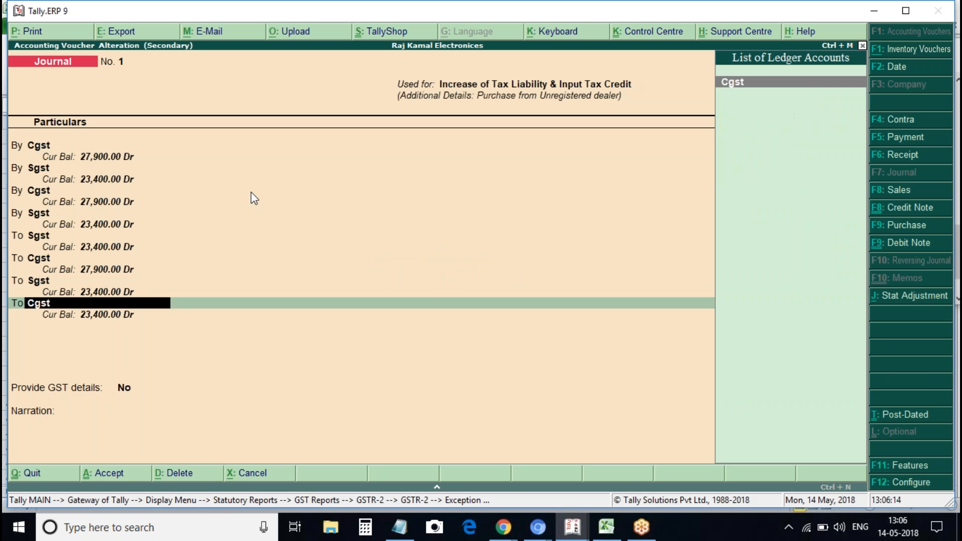
{"action": "key", "text": "Return"}
{"action": "key", "text": "Return"}
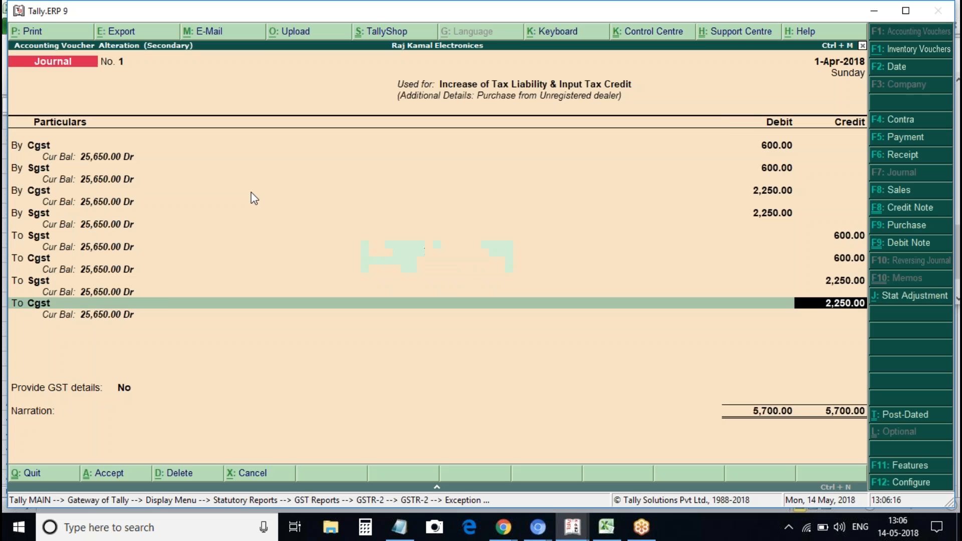
{"action": "key", "text": "BackSpace"}
{"action": "key", "text": "Return"}
{"action": "key", "text": "Return"}
{"action": "type", "text": "250000"}
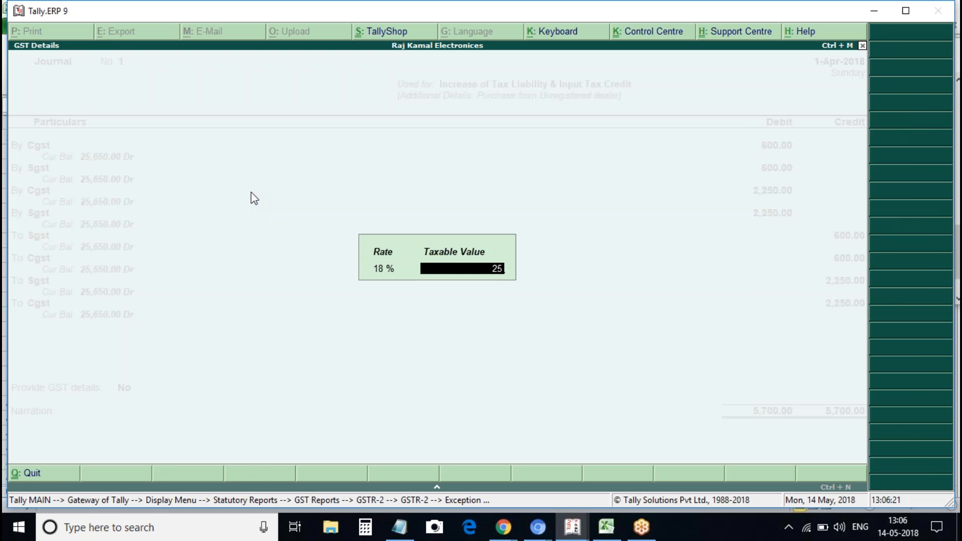
{"action": "key", "text": "BackSpace"}
{"action": "key", "text": "Return"}
Set Provide GST details to Yes and save the 5,700 journal
{"action": "key", "text": "Return"}
{"action": "key", "text": "Down"}
{"action": "key", "text": "Return"}
{"action": "key", "text": "Return"}
{"action": "key", "text": "Return"}
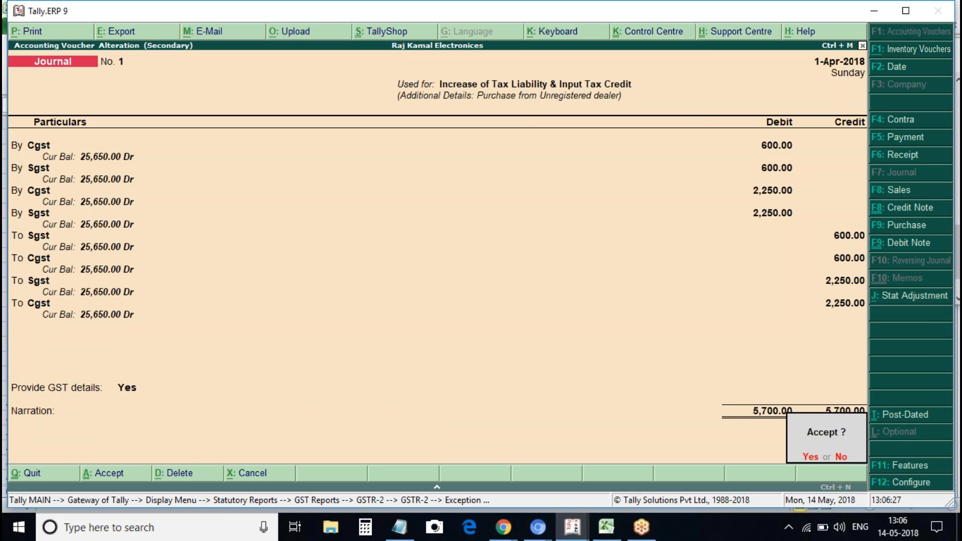
{"action": "key", "text": "Return"}
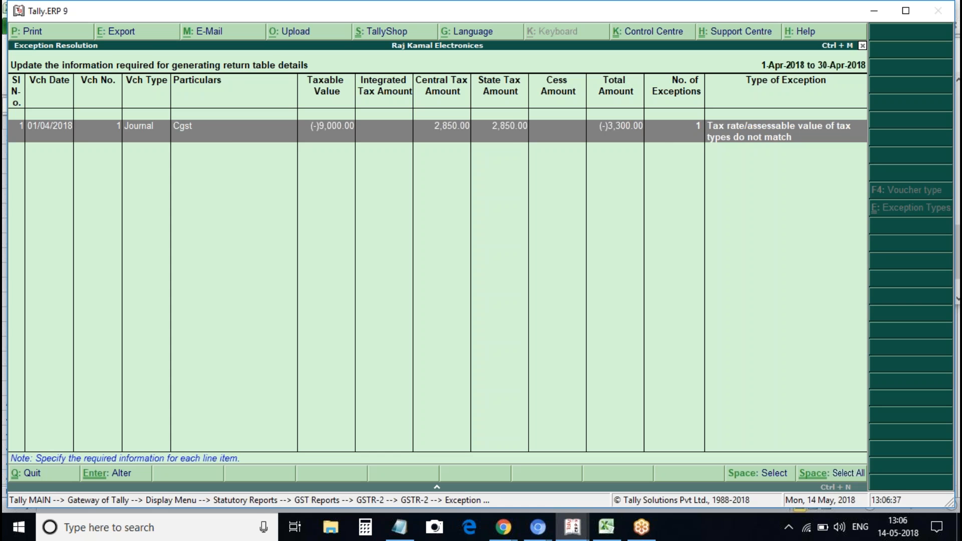
Reopen the Cgst exception's journal and revise the first Cgst and Sgst taxable values (1000, 5000)
{"action": "key", "text": "Return"}
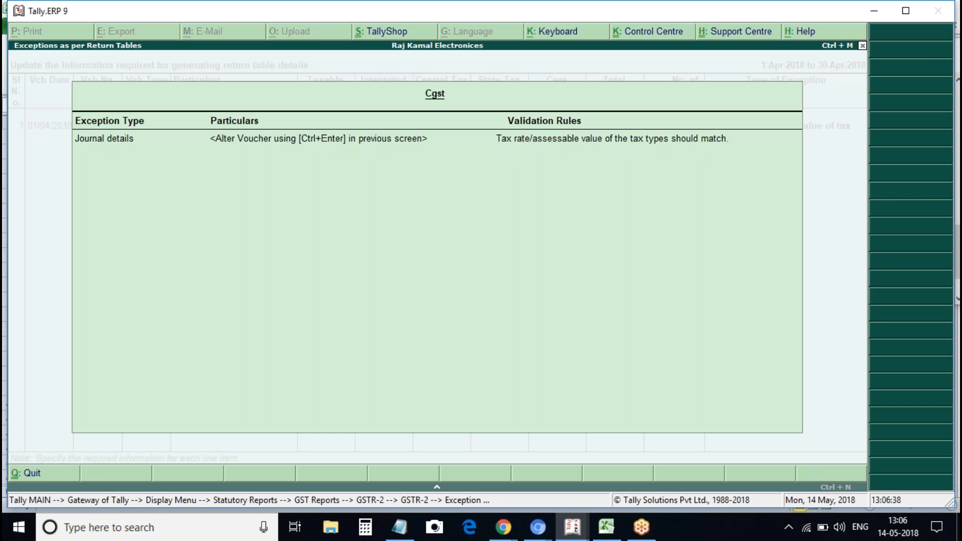
{"action": "key", "text": "Escape"}
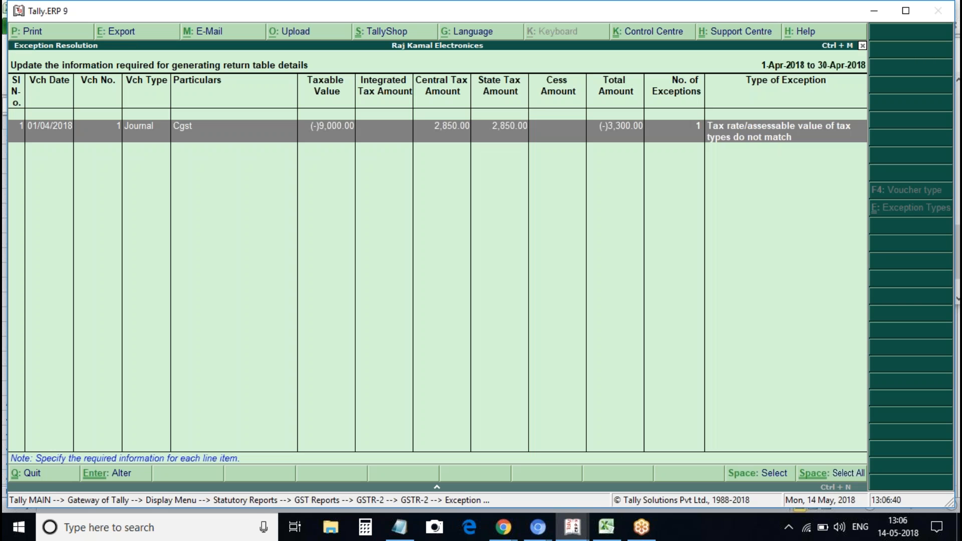
{"action": "key", "text": "Return"}
{"action": "key", "text": "Return"}
{"action": "key", "text": "Return"}
{"action": "key", "text": "Return"}
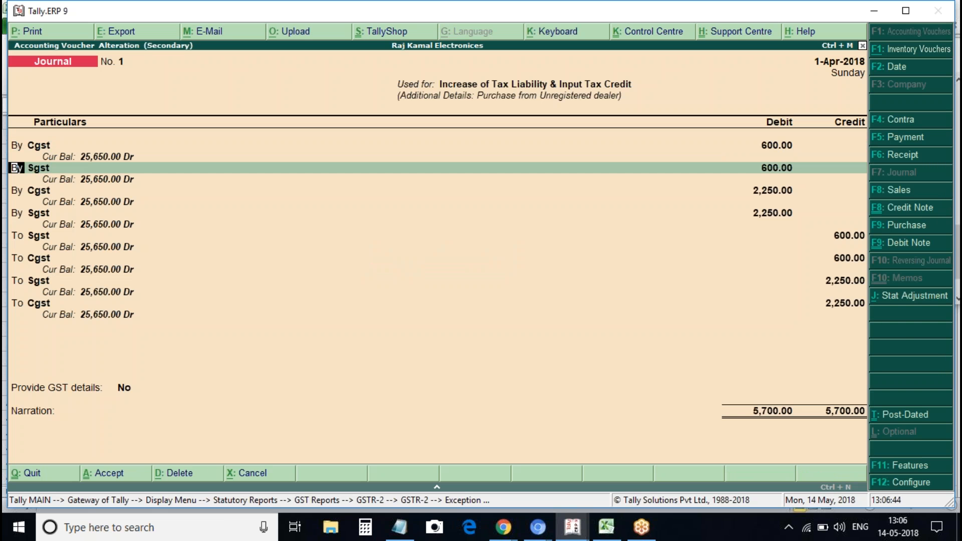
{"action": "key", "text": "BackSpace"}
{"action": "key", "text": "BackSpace"}
{"action": "key", "text": "Return"}
{"action": "key", "text": "Return"}
{"action": "type", "text": "10000"}
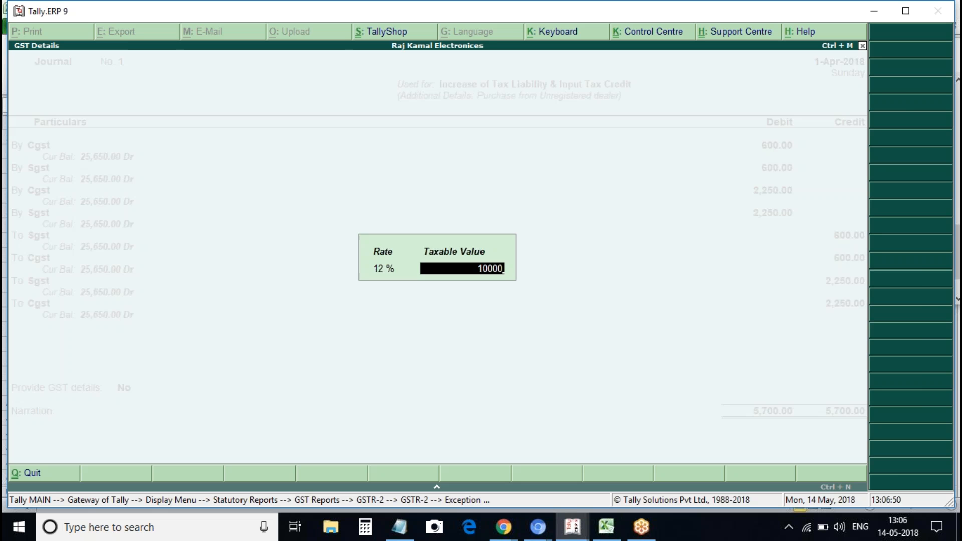
{"action": "key", "text": "Return"}
{"action": "key", "text": "Return"}
{"action": "key", "text": "Return"}
{"action": "key", "text": "Return"}
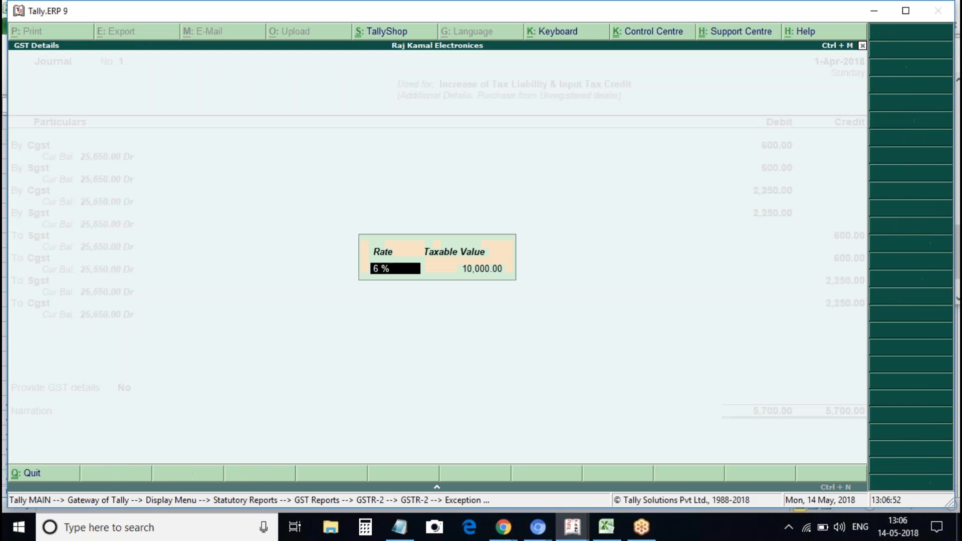
{"action": "key", "text": "Return"}
{"action": "key", "text": "Return"}
{"action": "key", "text": "Return"}
{"action": "key", "text": "Return"}
{"action": "key", "text": "Return"}
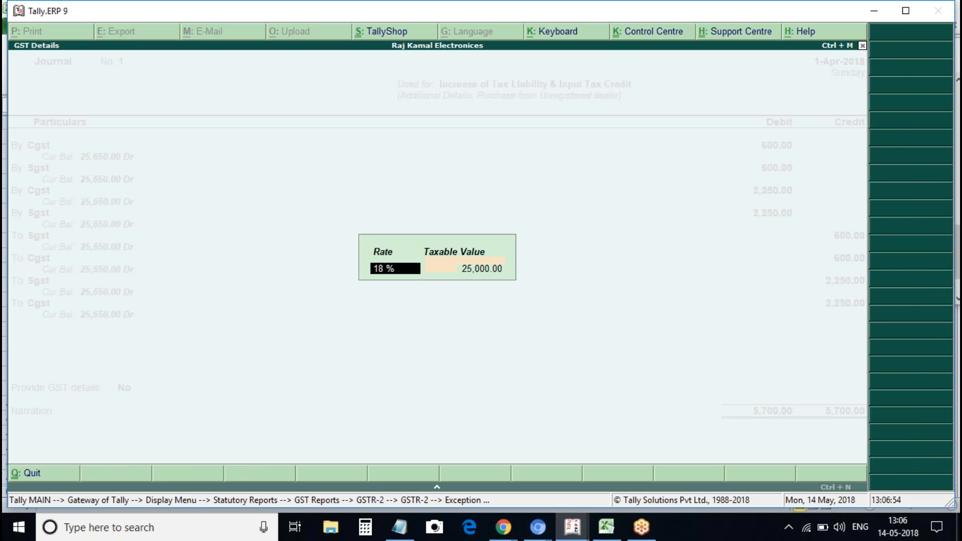
{"action": "key", "text": "Return"}
{"action": "key", "text": "Return"}
{"action": "key", "text": "Return"}
{"action": "key", "text": "Return"}
{"action": "key", "text": "Return"}
{"action": "key", "text": "Return"}
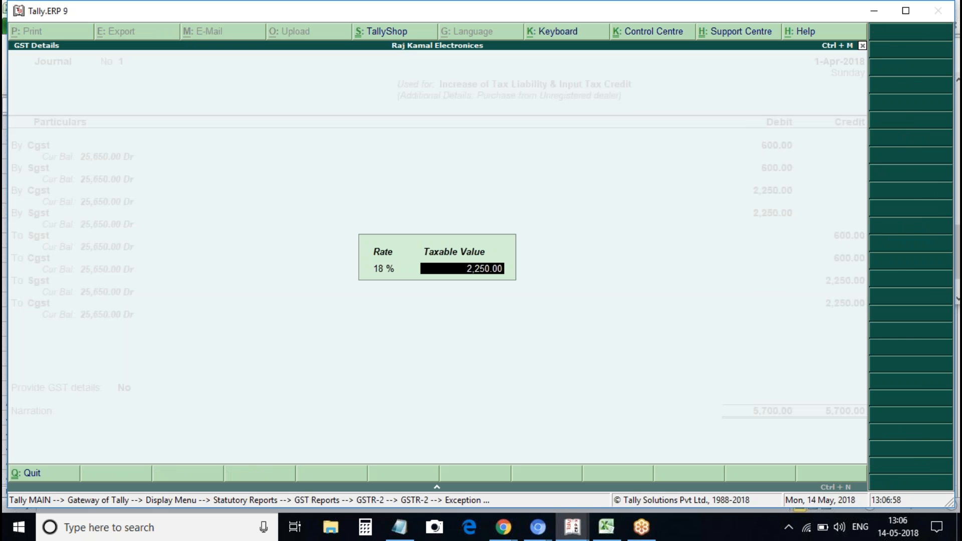
{"action": "type", "text": "22"}
{"action": "key", "text": "BackSpace"}
{"action": "type", "text": "5000"}
{"action": "key", "text": "Return"}
{"action": "key", "text": "Return"}
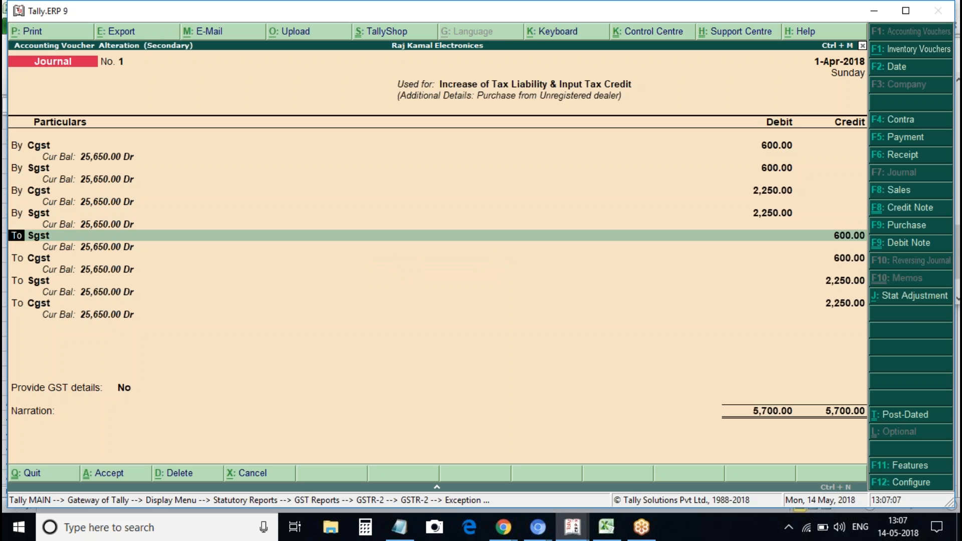
Give the 2,250 Sgst credit a 25,000 taxable value and set Provide GST details to Yes
{"action": "key", "text": "BackSpace"}
{"action": "key", "text": "BackSpace"}
{"action": "key", "text": "BackSpace"}
{"action": "key", "text": "BackSpace"}
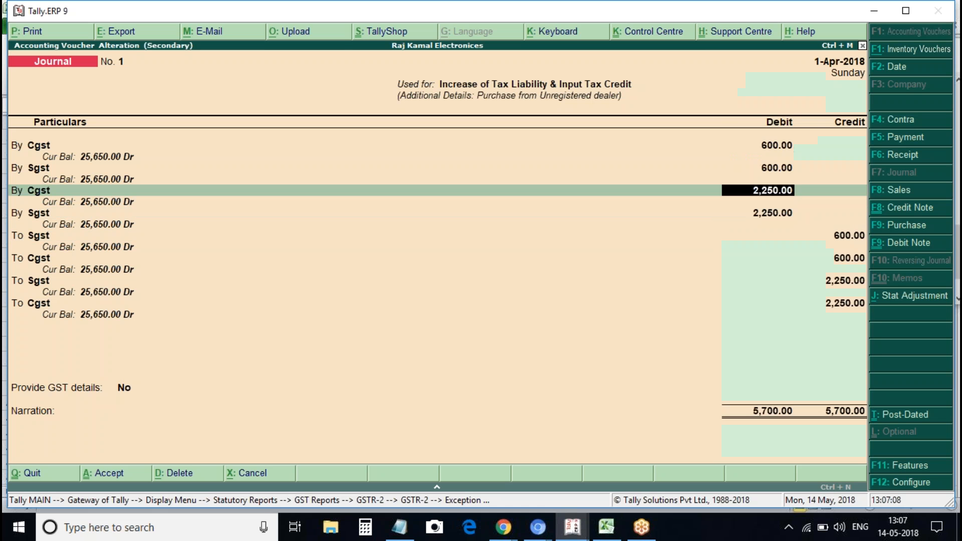
{"action": "key", "text": "Return"}
{"action": "key", "text": "BackSpace"}
{"action": "key", "text": "BackSpace"}
{"action": "key", "text": "Return"}
{"action": "key", "text": "Return"}
{"action": "key", "text": "Return"}
{"action": "key", "text": "Return"}
{"action": "key", "text": "Return"}
{"action": "key", "text": "Return"}
{"action": "key", "text": "Return"}
{"action": "key", "text": "Return"}
{"action": "key", "text": "Return"}
{"action": "key", "text": "Return"}
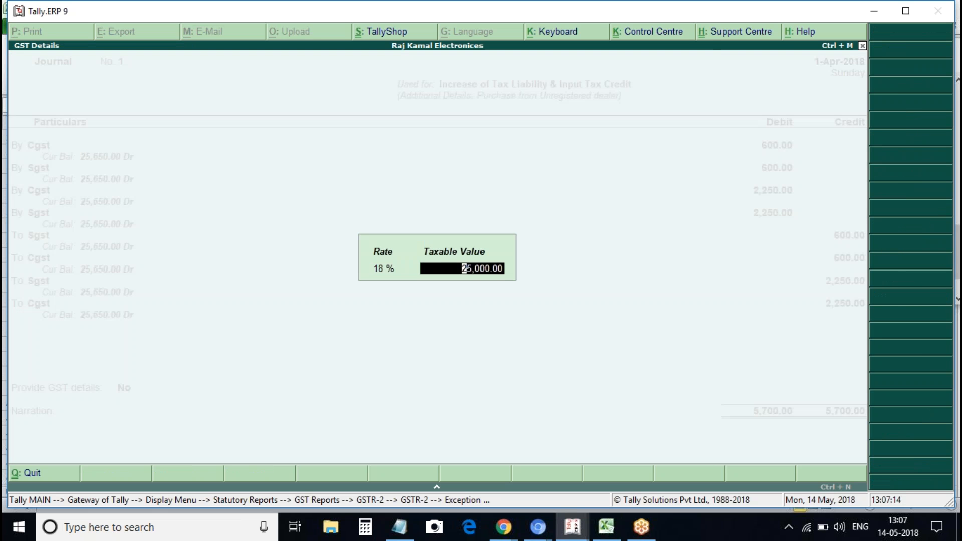
{"action": "key", "text": "Return"}
{"action": "key", "text": "Return"}
{"action": "key", "text": "Return"}
{"action": "key", "text": "Return"}
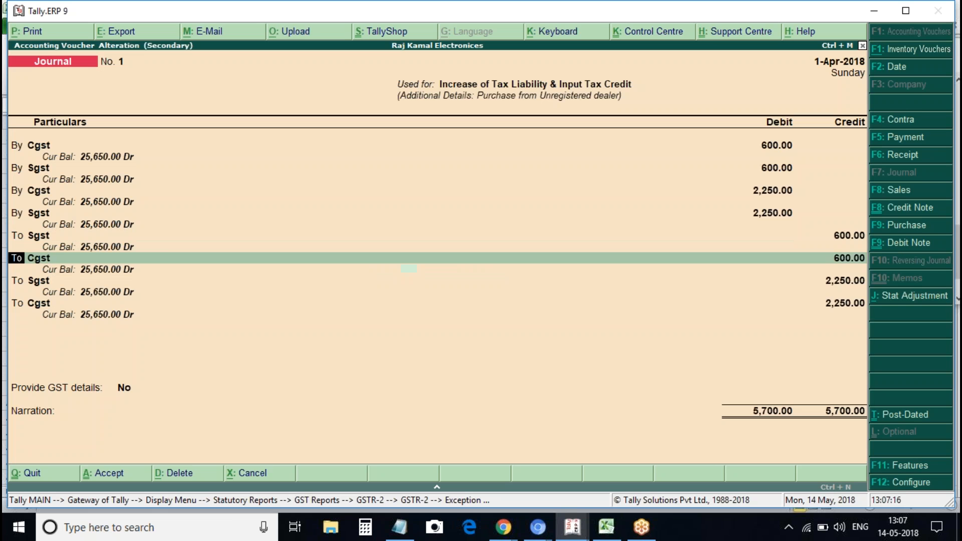
{"action": "key", "text": "Return"}
{"action": "key", "text": "Return"}
{"action": "key", "text": "Return"}
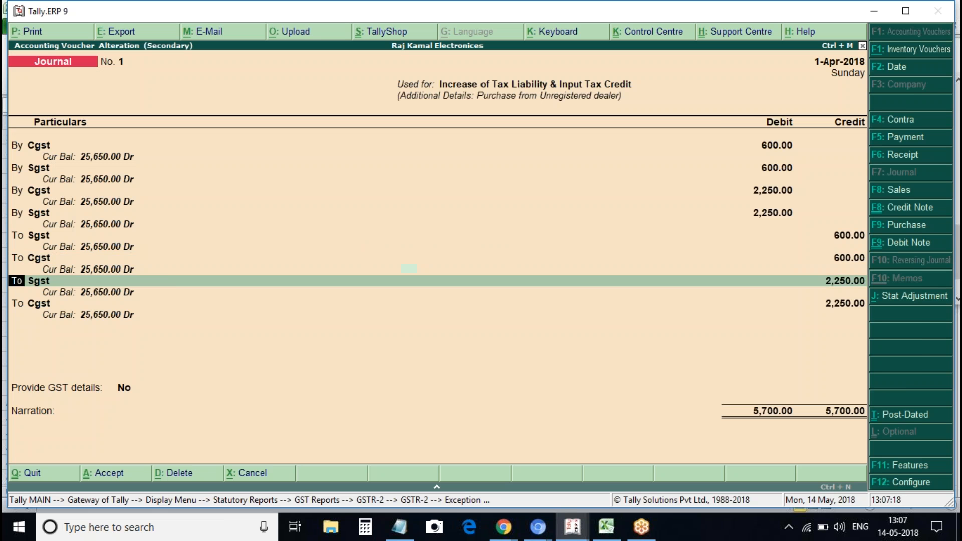
{"action": "key", "text": "Return"}
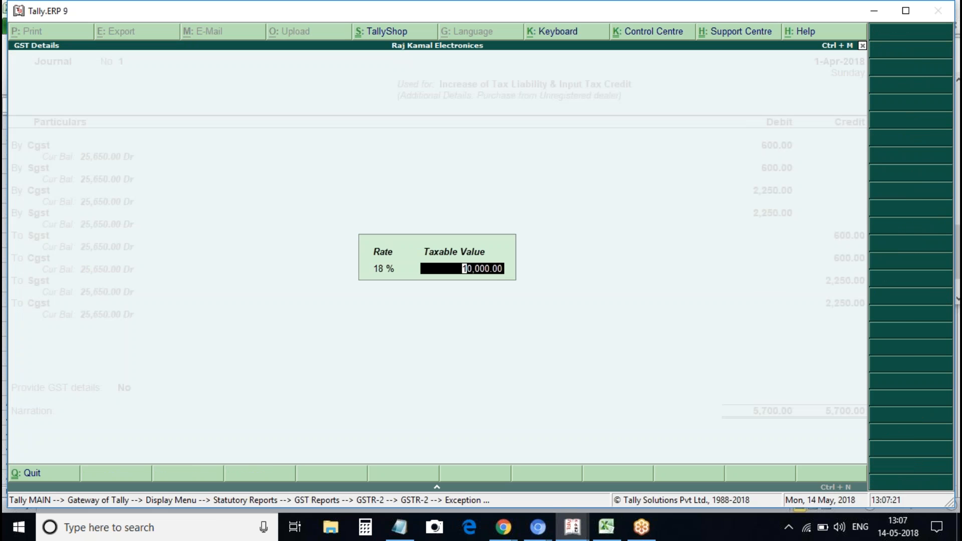
{"action": "type", "text": "25000"}
{"action": "key", "text": "Return"}
{"action": "key", "text": "Return"}
{"action": "key", "text": "Return"}
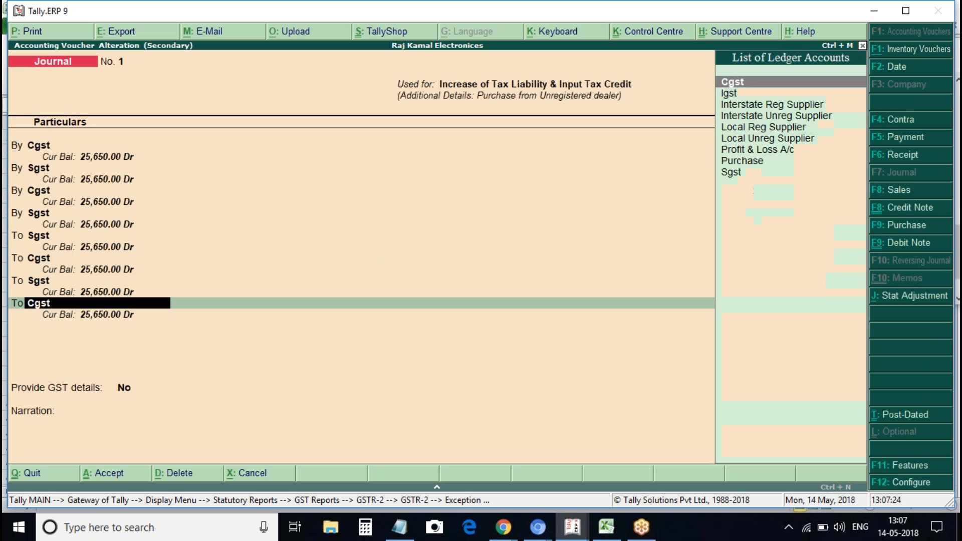
{"action": "key", "text": "Return"}
{"action": "key", "text": "Return"}
{"action": "key", "text": "Return"}
{"action": "key", "text": "Return"}
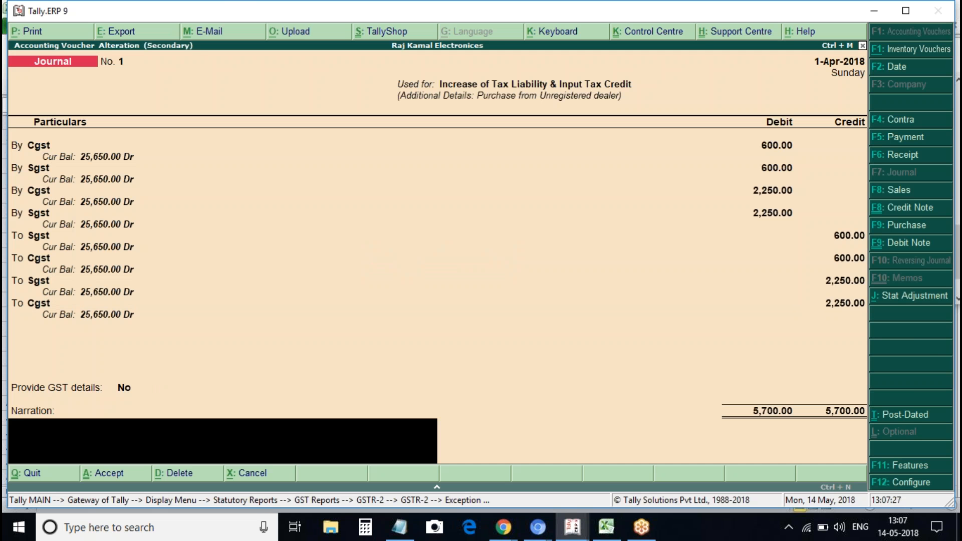
{"action": "key", "text": "Down"}
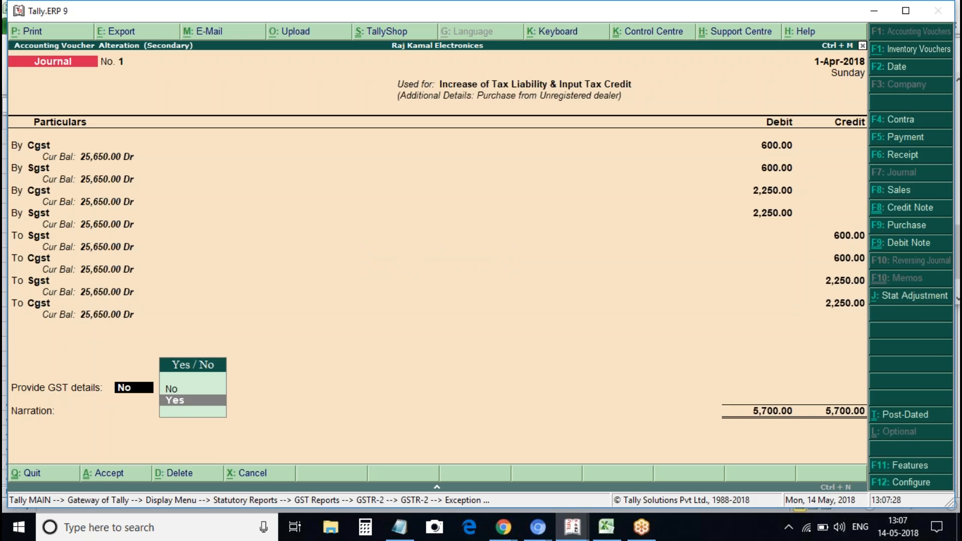
{"action": "key", "text": "Return"}
{"action": "key", "text": "Return"}
{"action": "key", "text": "Return"}
{"action": "key", "text": "Return"}
Re-accept the Cgst journal from the missing table-wise details list with GST details set to Yes
{"action": "key", "text": "Escape"}
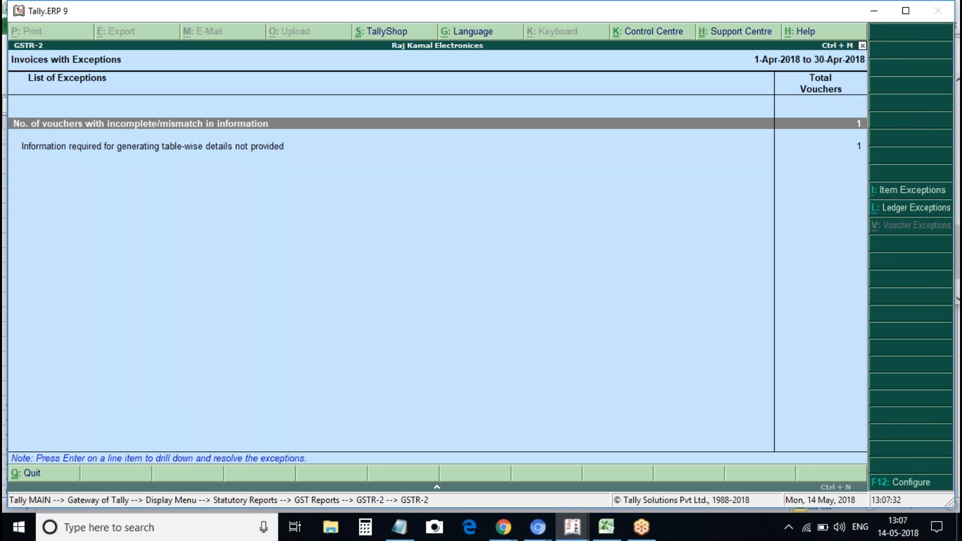
{"action": "key", "text": "Down"}
{"action": "key", "text": "Return"}
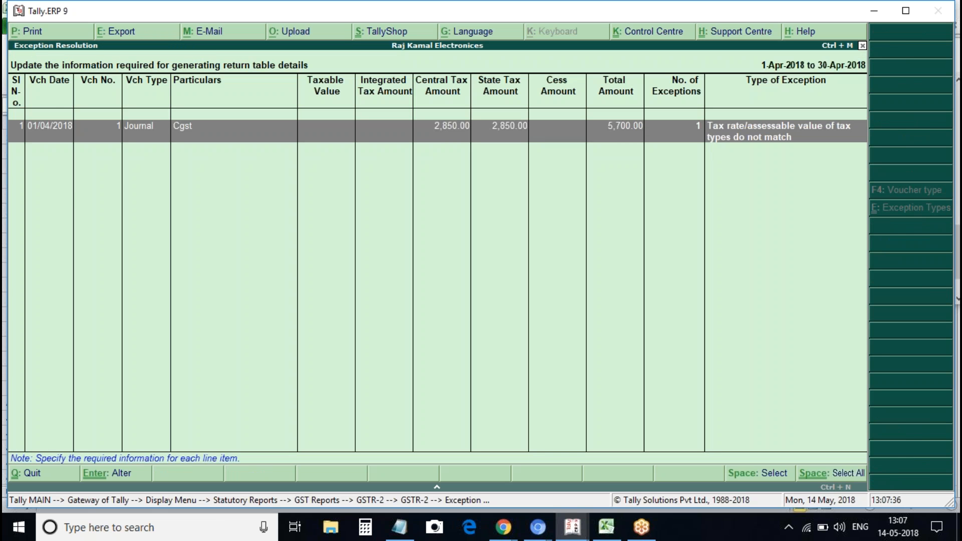
{"action": "key", "text": "Return"}
{"action": "key", "text": "Return"}
{"action": "key", "text": "Return"}
{"action": "key", "text": "Return"}
{"action": "key", "text": "Return"}
{"action": "key", "text": "Return"}
{"action": "key", "text": "Return"}
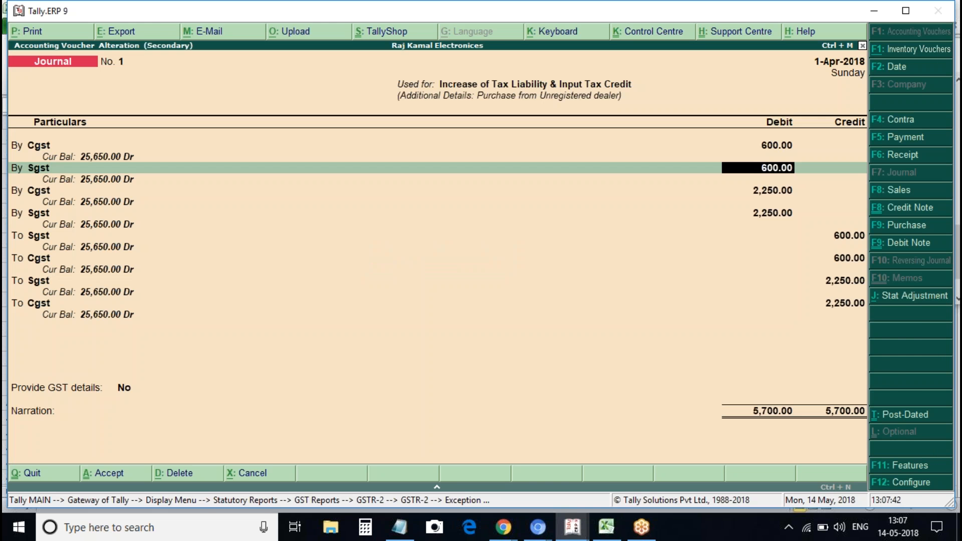
{"action": "key", "text": "Return"}
{"action": "key", "text": "Return"}
{"action": "key", "text": "Return"}
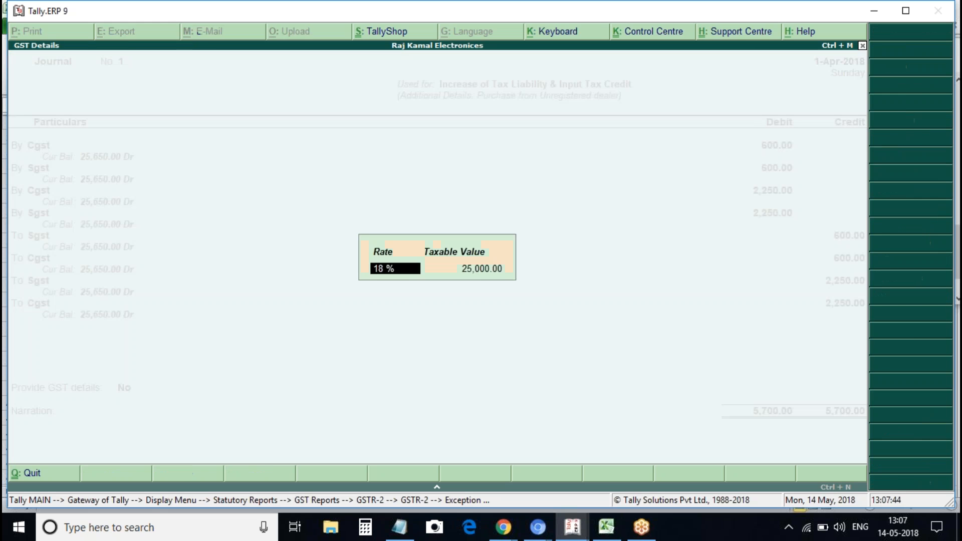
{"action": "key", "text": "Return"}
{"action": "key", "text": "Return"}
{"action": "key", "text": "Return"}
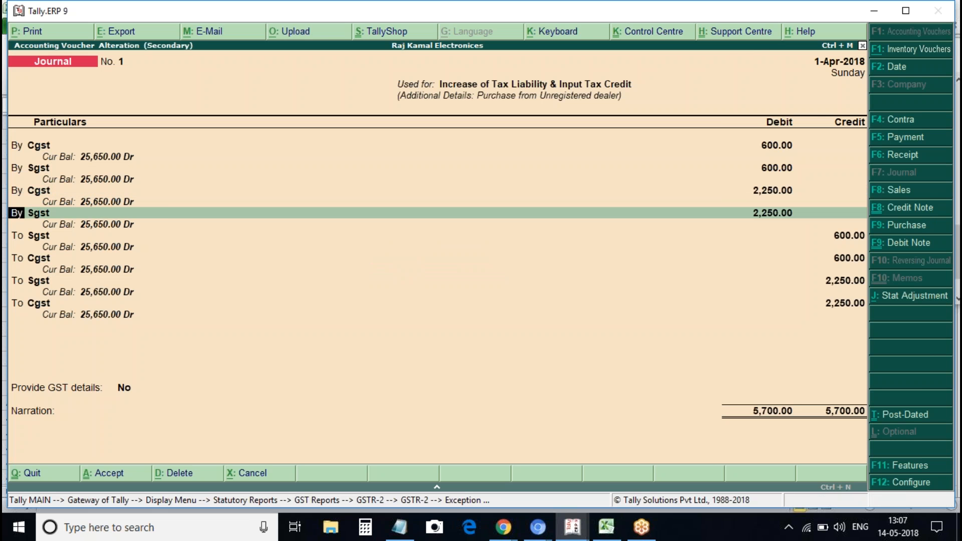
{"action": "key", "text": "Return"}
{"action": "key", "text": "Return"}
{"action": "key", "text": "Return"}
{"action": "key", "text": "Return"}
{"action": "key", "text": "Return"}
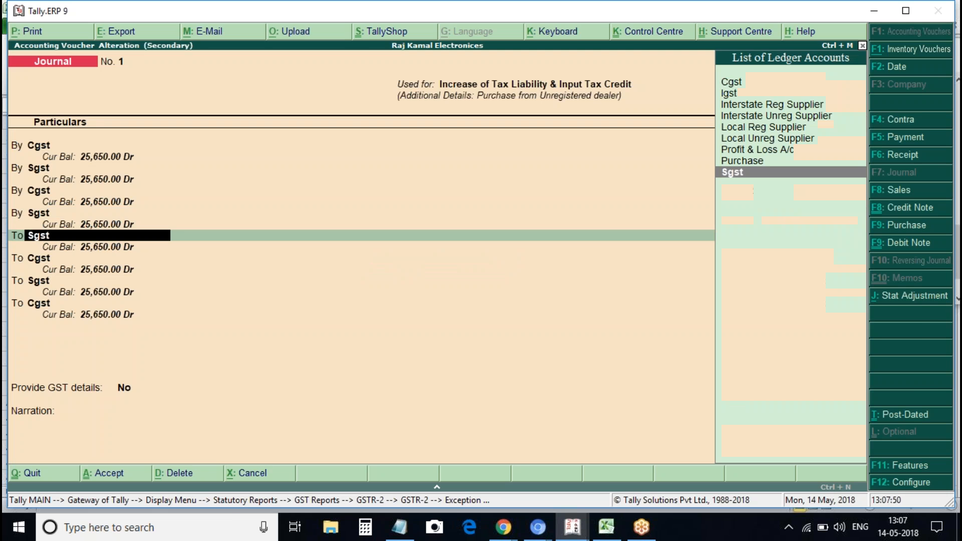
{"action": "key", "text": "Return"}
{"action": "key", "text": "Return"}
{"action": "key", "text": "Return"}
{"action": "key", "text": "Return"}
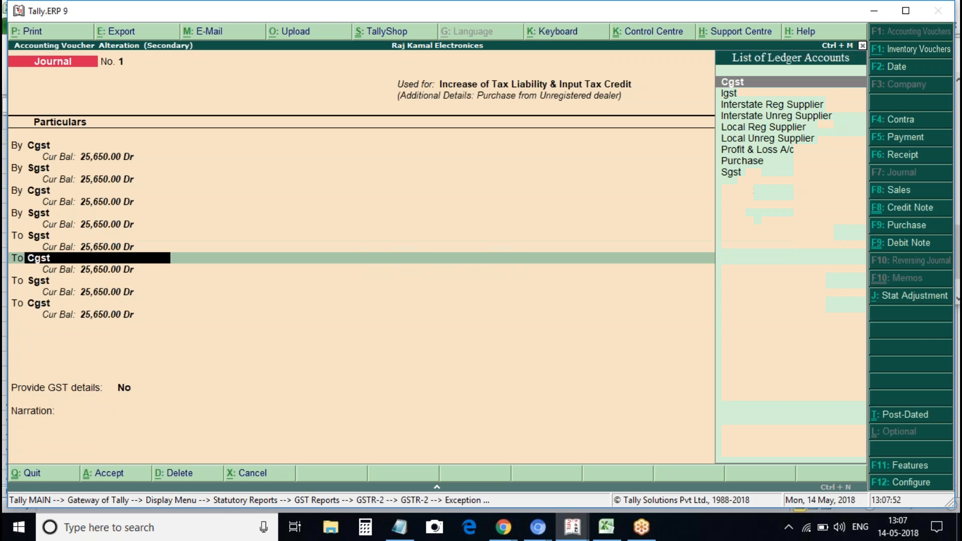
{"action": "key", "text": "Return"}
{"action": "key", "text": "Return"}
{"action": "key", "text": "Return"}
{"action": "key", "text": "Return"}
{"action": "key", "text": "Return"}
{"action": "key", "text": "Return"}
{"action": "key", "text": "Return"}
{"action": "key", "text": "Return"}
{"action": "key", "text": "Return"}
{"action": "key", "text": "Return"}
{"action": "key", "text": "Return"}
{"action": "key", "text": "Return"}
{"action": "key", "text": "Return"}
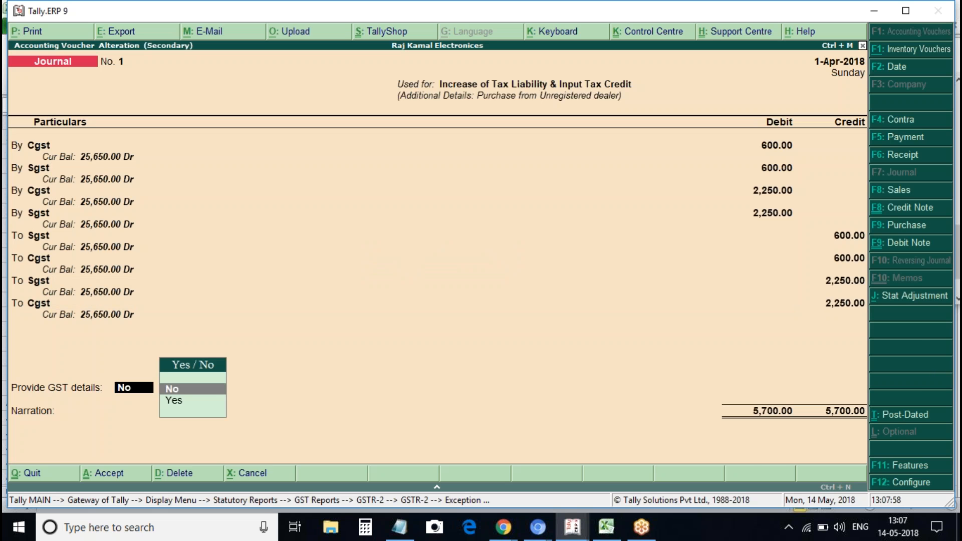
{"action": "key", "text": "Down"}
{"action": "key", "text": "Return"}
{"action": "key", "text": "Return"}
{"action": "key", "text": "Return"}
{"action": "key", "text": "Return"}
Review the GSTR-2 summary rows, including Import of Services 4C and Import of Goods 5
{"action": "key", "text": "Escape"}
{"action": "key", "text": "Escape"}
{"action": "key", "text": "Escape"}
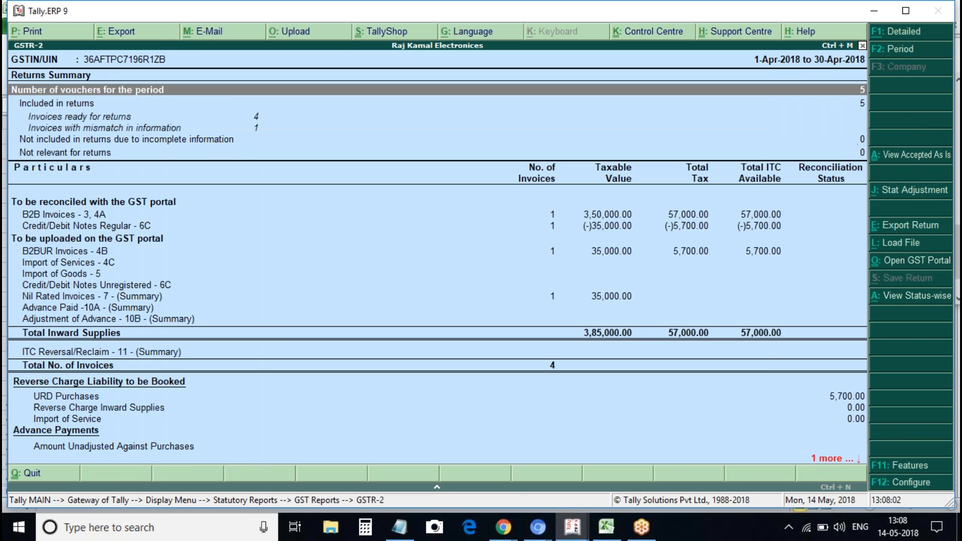
{"action": "key", "text": "Return"}
{"action": "key", "text": "Down"}
{"action": "key", "text": "Down"}
{"action": "key", "text": "Down"}
{"action": "key", "text": "Down"}
{"action": "key", "text": "Down"}
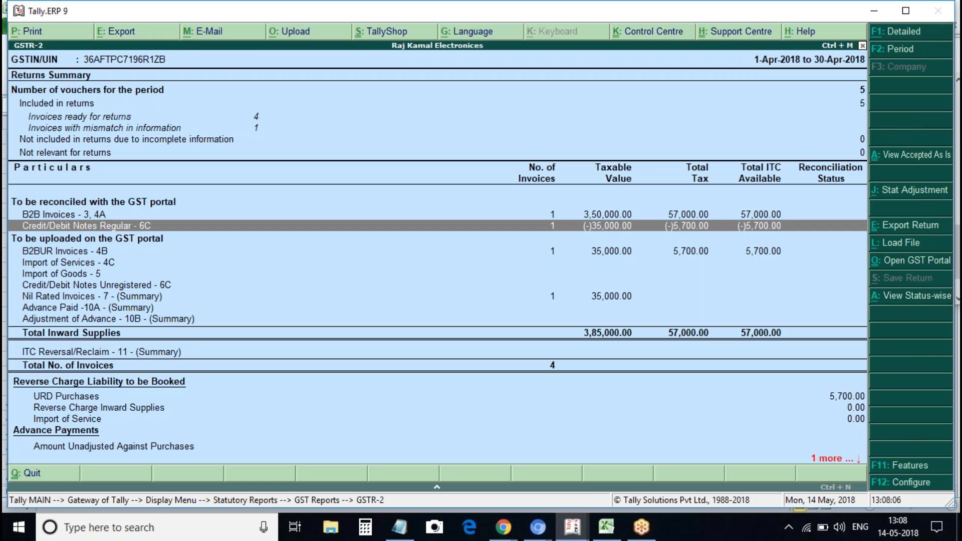
{"action": "key", "text": "Down"}
{"action": "key", "text": "Down"}
{"action": "key", "text": "Down"}
{"action": "key", "text": "Down"}
{"action": "key", "text": "Down"}
{"action": "key", "text": "Down"}
{"action": "key", "text": "Down"}
{"action": "key", "text": "Down"}
{"action": "key", "text": "Down"}
{"action": "key", "text": "Up"}
{"action": "key", "text": "Up"}
{"action": "key", "text": "Up"}
{"action": "key", "text": "Up"}
{"action": "key", "text": "Up"}
{"action": "key", "text": "Up"}
{"action": "key", "text": "Up"}
{"action": "key", "text": "Up"}
{"action": "key", "text": "Up"}
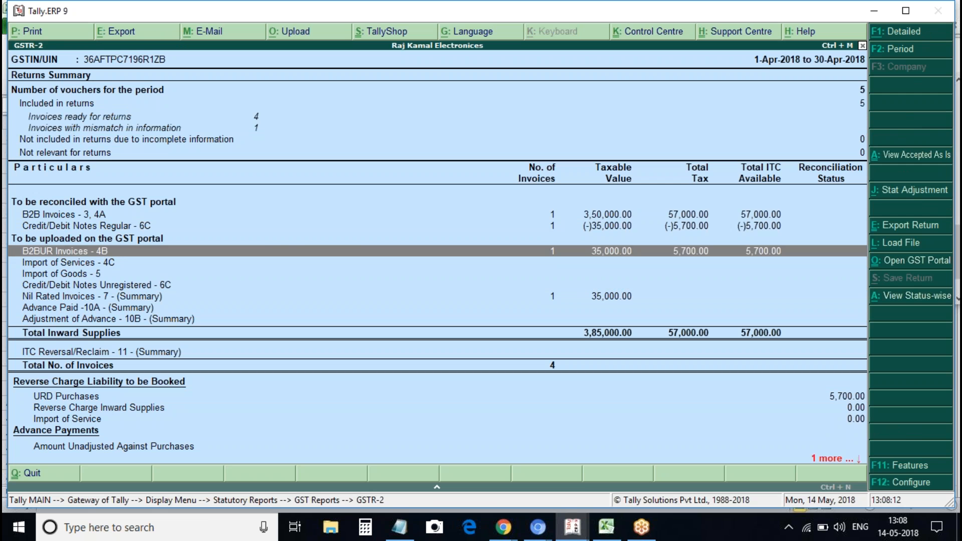
{"action": "key", "text": "Down"}
{"action": "key", "text": "Down"}
{"action": "key", "text": "Up"}
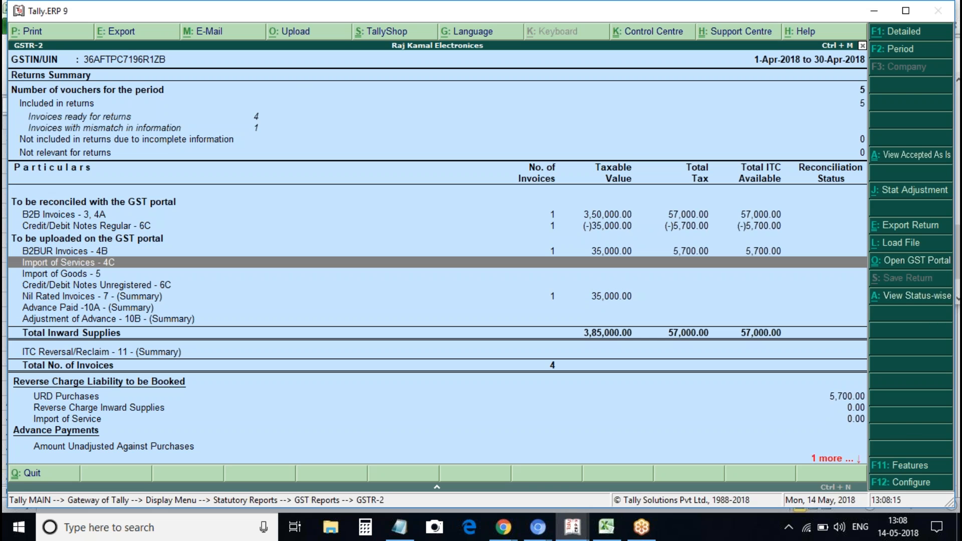
{"action": "key", "text": "Escape"}
{"action": "key", "text": "Escape"}
{"action": "key", "text": "Escape"}
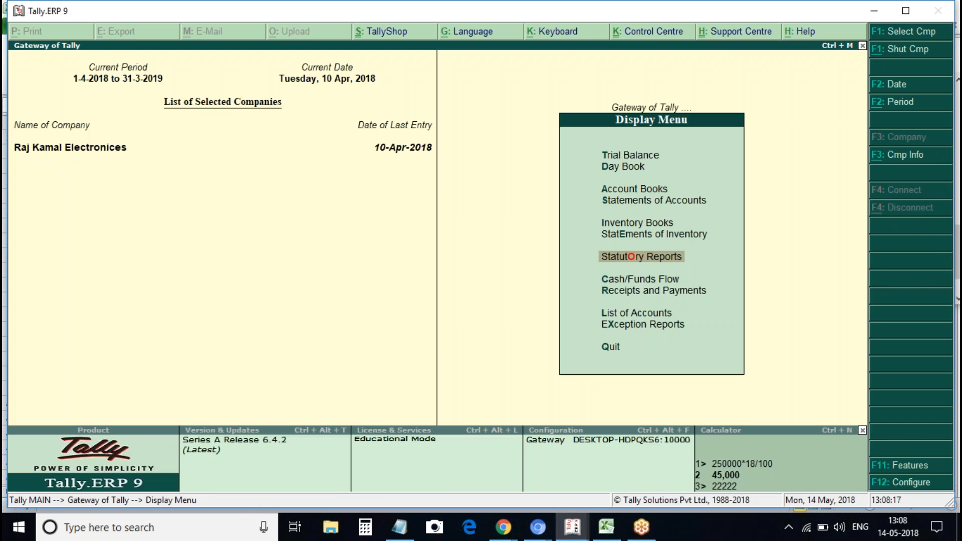
Create a new ledger named for the foreign supplier, ending in '(Import Party)'
{"action": "key", "text": "Escape"}
{"action": "key", "text": "Escape"}
{"action": "key", "text": "Escape"}
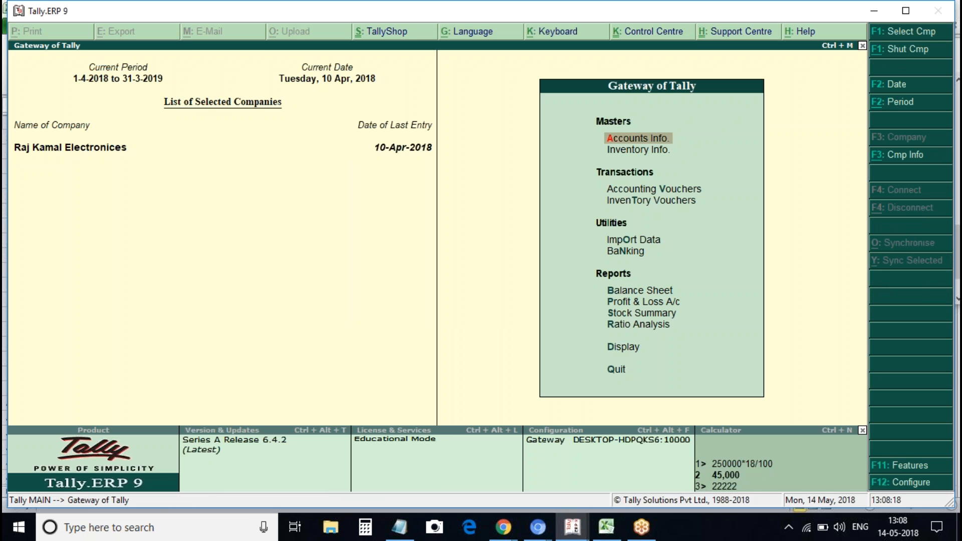
{"action": "key", "text": "Down"}
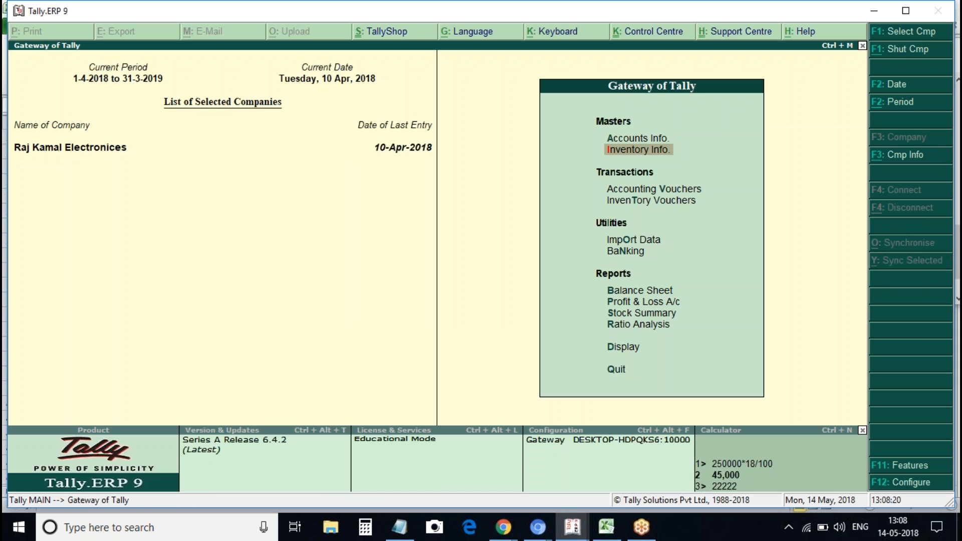
{"action": "key", "text": "a"}
{"action": "key", "text": "l"}
{"action": "type", "text": "c"}
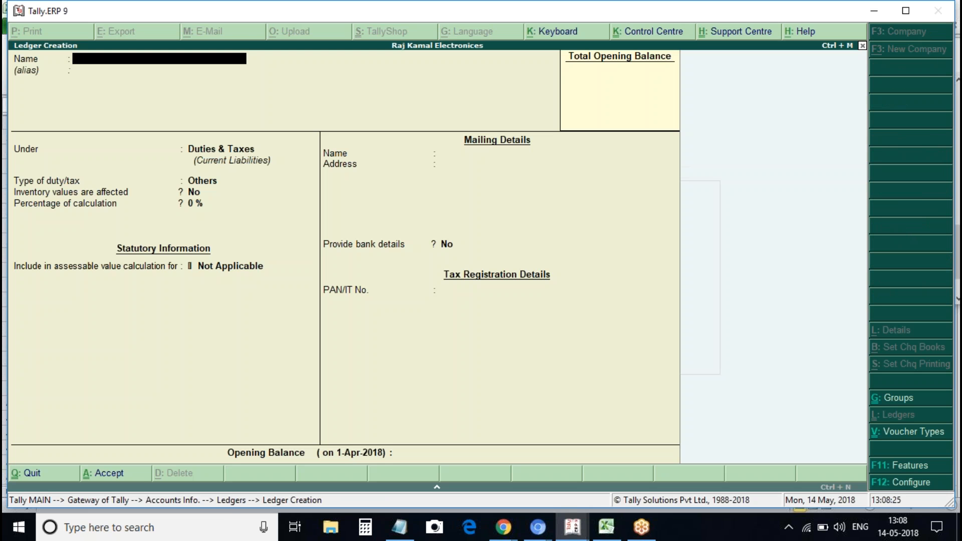
{"action": "type", "text": "Imppo"}
{"action": "key", "text": "BackSpace"}
{"action": "type", "text": "rt of"}
{"action": "key", "text": "BackSpace"}
{"action": "key", "text": "BackSpace"}
{"action": "key", "text": "BackSpace"}
{"action": "key", "text": "BackSpace"}
{"action": "key", "text": "BackSpace"}
{"action": "key", "text": "BackSpace"}
{"action": "key", "text": "BackSpace"}
{"action": "key", "text": "BackSpace"}
{"action": "key", "text": "BackSpace"}
{"action": "type", "text": "Chi"}
{"action": "key", "text": "BackSpace"}
{"action": "type", "text": "istra"}
{"action": "key", "text": "BackSpace"}
{"action": "key", "text": "BackSpace"}
{"action": "key", "text": "BackSpace"}
{"action": "key", "text": "BackSpace"}
{"action": "key", "text": "BackSpace"}
{"action": "key", "text": "BackSpace"}
{"action": "type", "text": "Sameul"}
{"action": "key", "text": "Return"}
{"action": "key", "text": "BackSpace"}
{"action": "type", "text": "(Import"}
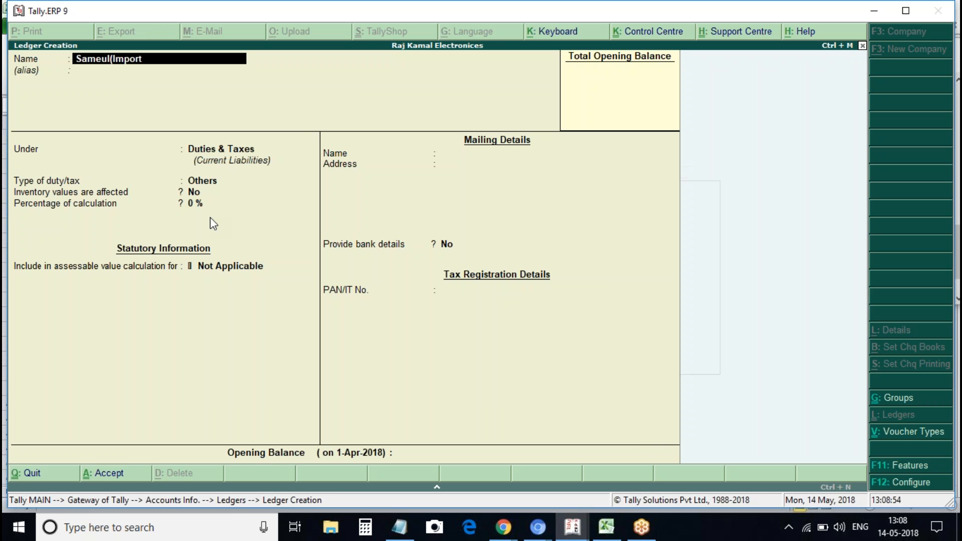
{"action": "type", "text": " Party"}
{"action": "key", "text": "Return"}
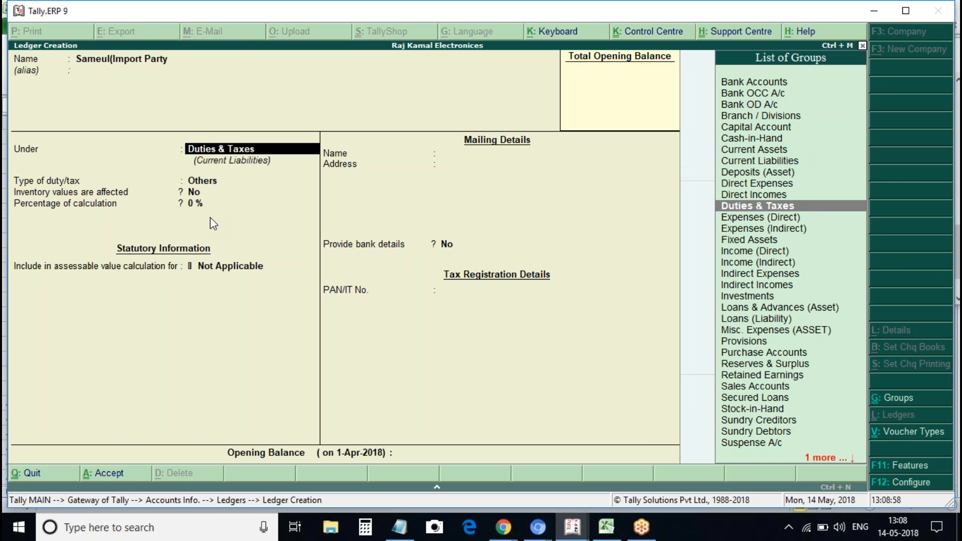
Place the ledger under Sundry Creditors with country Finland and save it
{"action": "type", "text": "cre"}
{"action": "key", "text": "Return"}
{"action": "key", "text": "Return"}
{"action": "key", "text": "Return"}
{"action": "key", "text": "Return"}
{"action": "key", "text": "Return"}
{"action": "key", "text": "Return"}
{"action": "key", "text": "Return"}
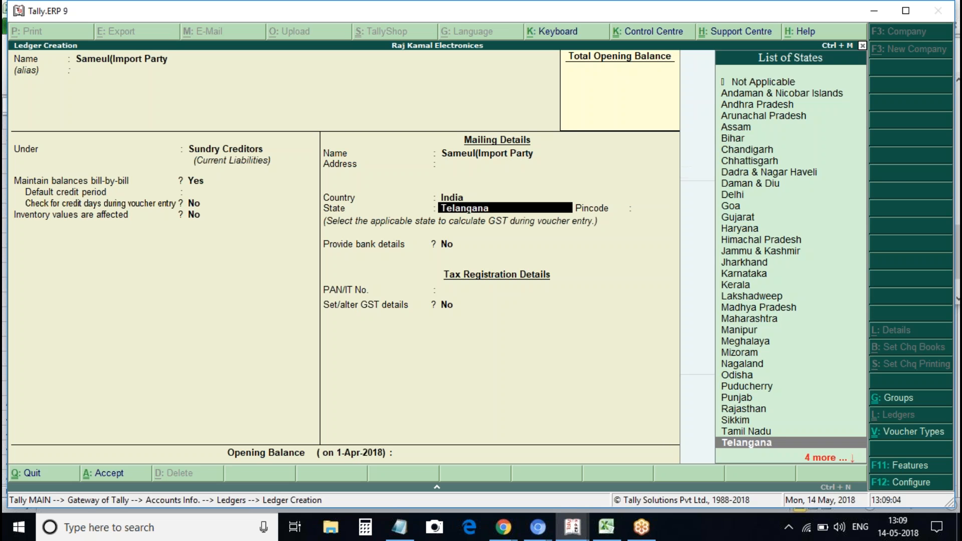
{"action": "key", "text": "BackSpace"}
{"action": "key", "text": "BackSpace"}
{"action": "key", "text": "BackSpace"}
{"action": "key", "text": "BackSpace"}
{"action": "key", "text": "BackSpace"}
{"action": "key", "text": "BackSpace"}
{"action": "key", "text": "BackSpace"}
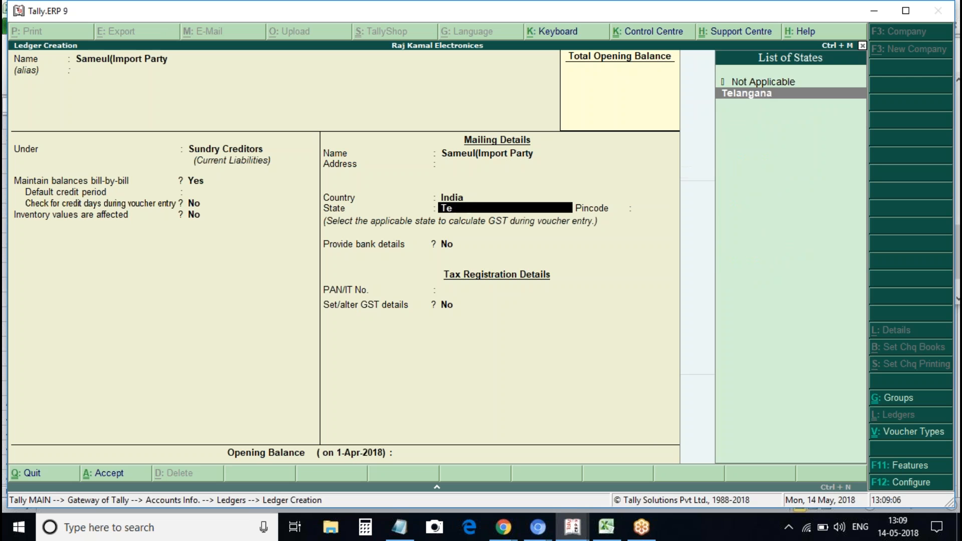
{"action": "key", "text": "BackSpace"}
{"action": "key", "text": "BackSpace"}
{"action": "type", "text": "in"}
{"action": "key", "text": "BackSpace"}
{"action": "type", "text": "in"}
{"action": "key", "text": "BackSpace"}
{"action": "type", "text": "f"}
{"action": "key", "text": "BackSpace"}
{"action": "type", "text": "Fin"}
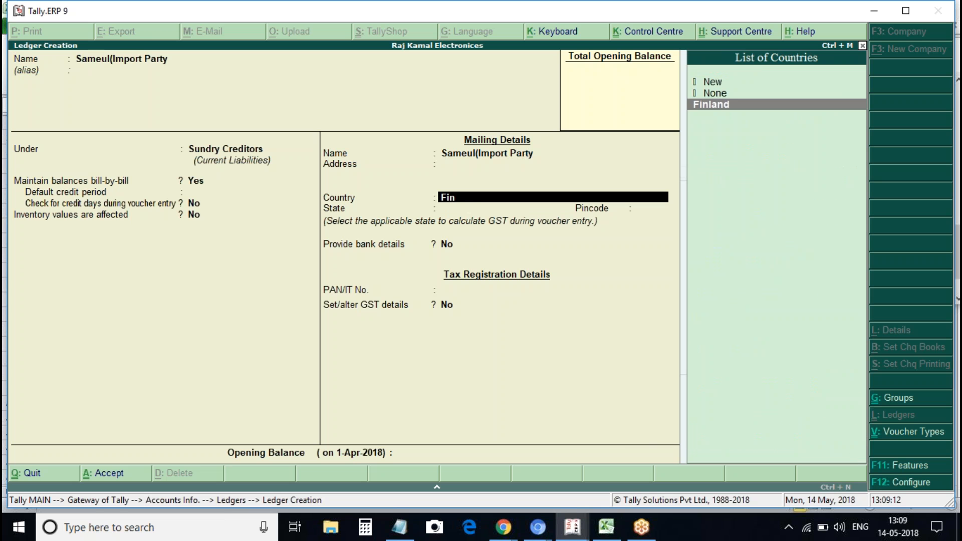
{"action": "key", "text": "Return"}
{"action": "key", "text": "Return"}
{"action": "key", "text": "Return"}
{"action": "key", "text": "Return"}
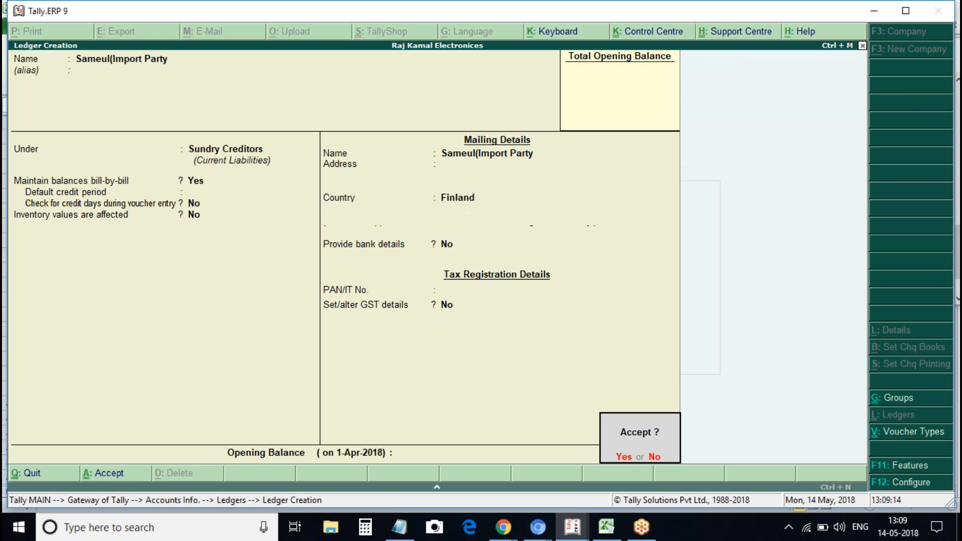
{"action": "key", "text": "Return"}
{"action": "key", "text": "Escape"}
{"action": "key", "text": "Return"}
{"action": "key", "text": "Escape"}
{"action": "key", "text": "Escape"}
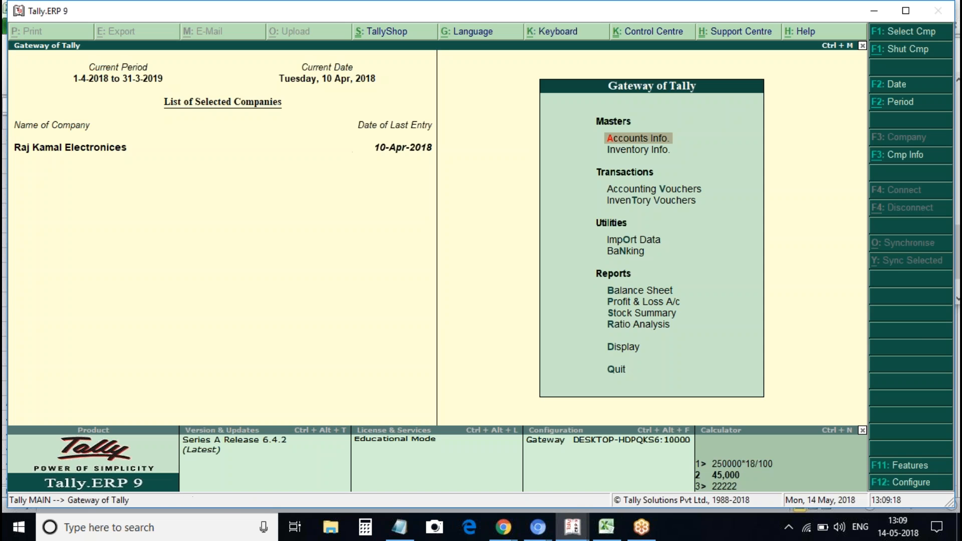
Check the April 2018 GSTR-1 summary: 5 vouchers, all not relevant for returns
{"action": "key", "text": "d"}
{"action": "key", "text": "u"}
{"action": "key", "text": "g"}
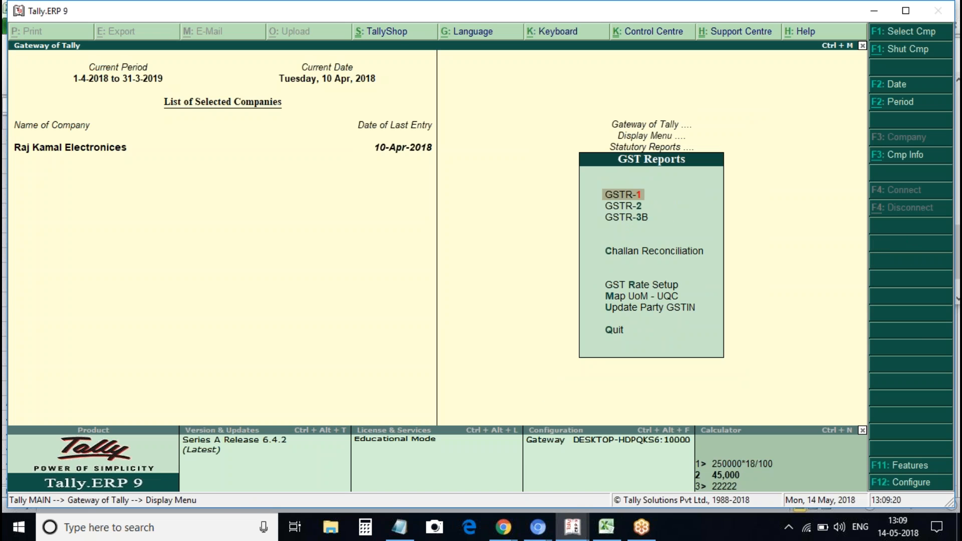
{"action": "key", "text": "Return"}
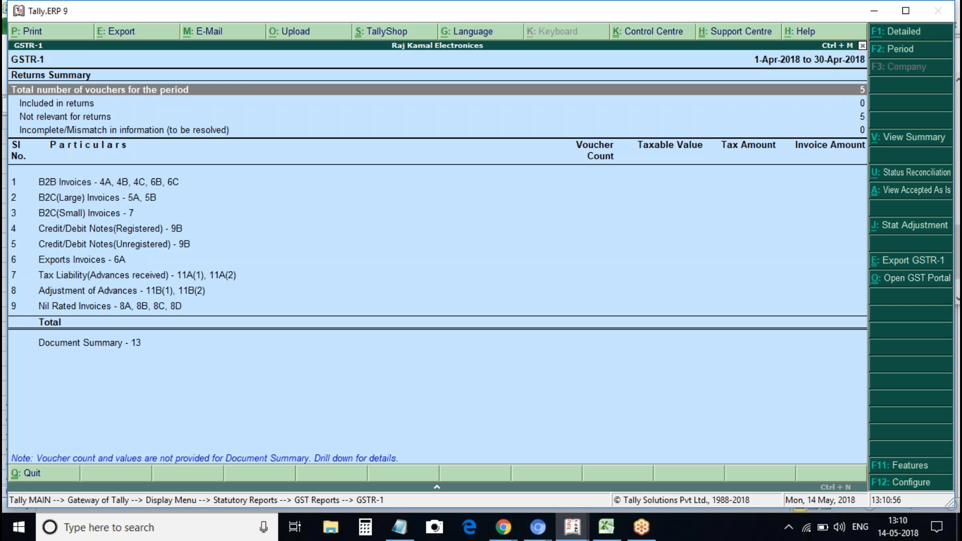
{"action": "key", "text": "Escape"}
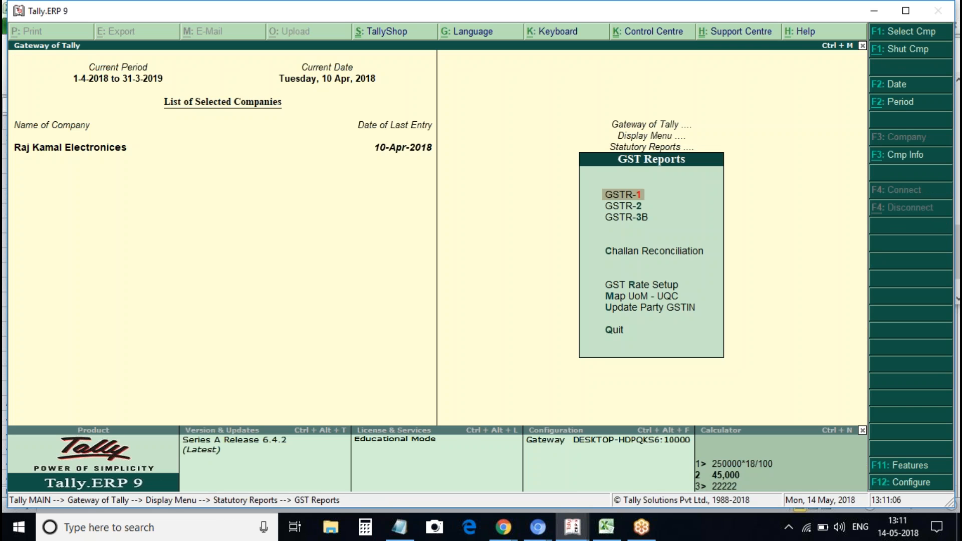
{"action": "key", "text": "Down"}
Start a new purchase voucher dated 1-Apr-2018 from the Gateway of Tally
{"action": "key", "text": "Escape"}
{"action": "key", "text": "Escape"}
{"action": "key", "text": "Escape"}
{"action": "key", "text": "Escape"}
{"action": "key", "text": "Escape"}
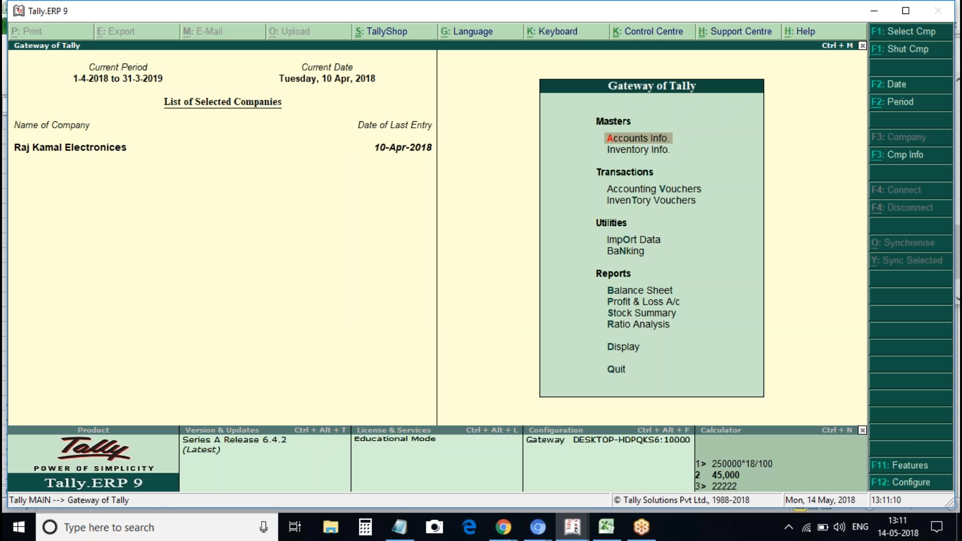
{"action": "key", "text": "Down"}
{"action": "key", "text": "Down"}
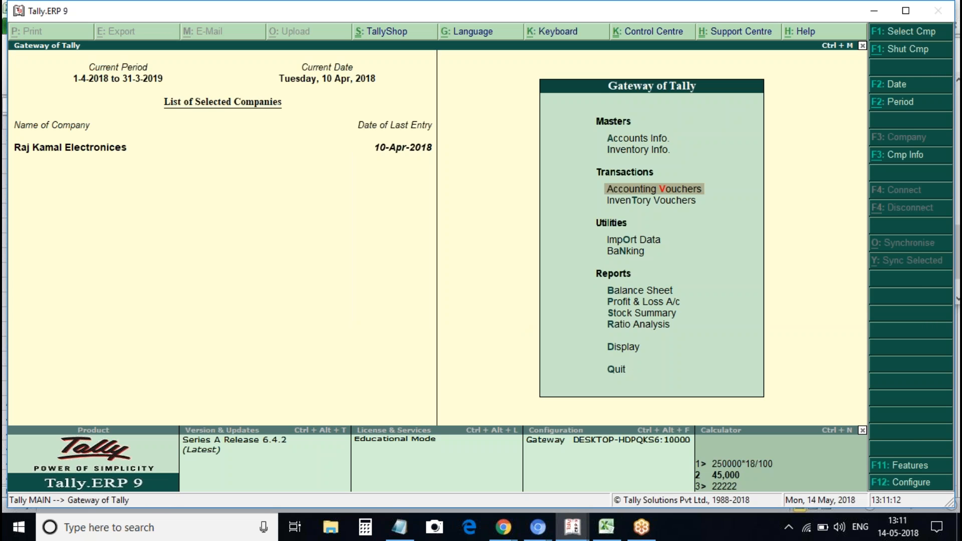
{"action": "key", "text": "Return"}
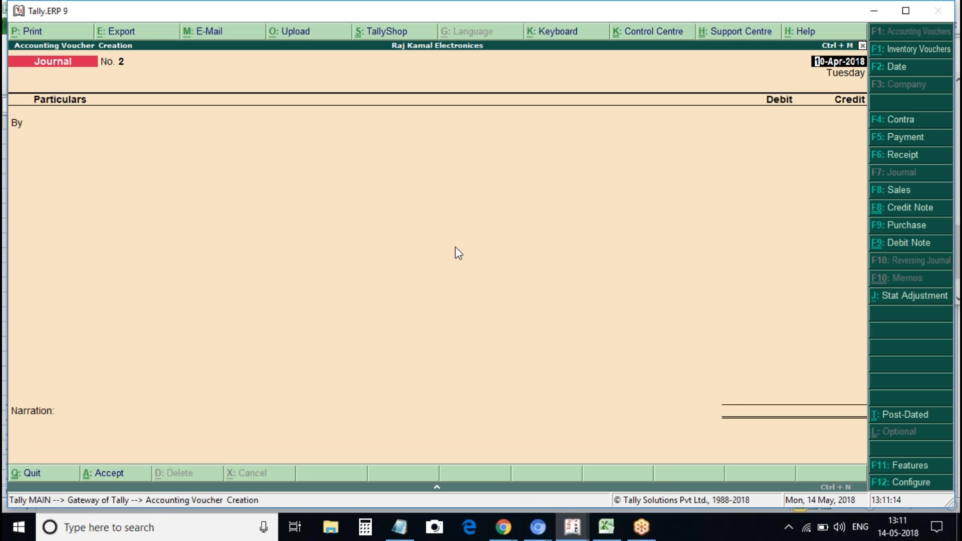
{"action": "left_click", "coordinate": [914, 225]}
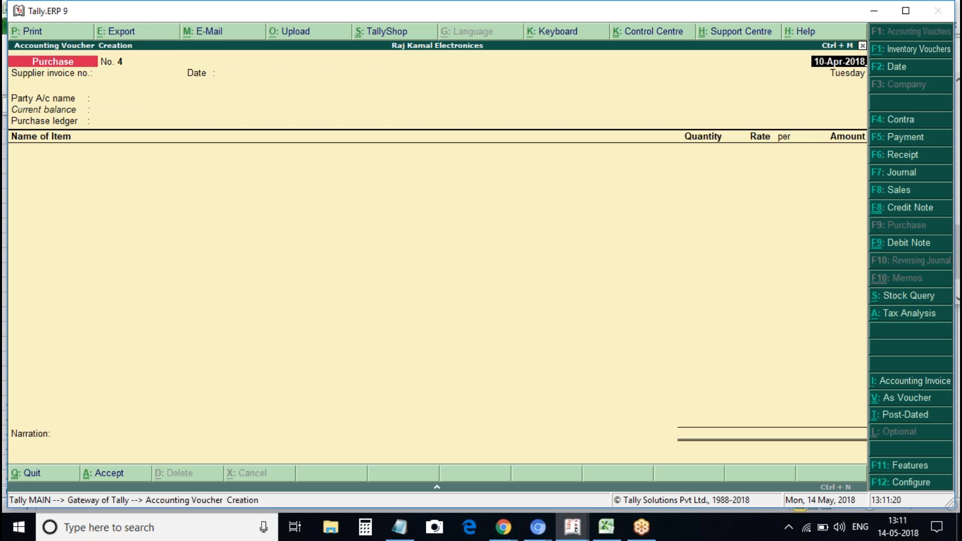
{"action": "type", "text": "1apt"}
{"action": "key", "text": "BackSpace"}
{"action": "type", "text": "r"}
{"action": "key", "text": "Return"}
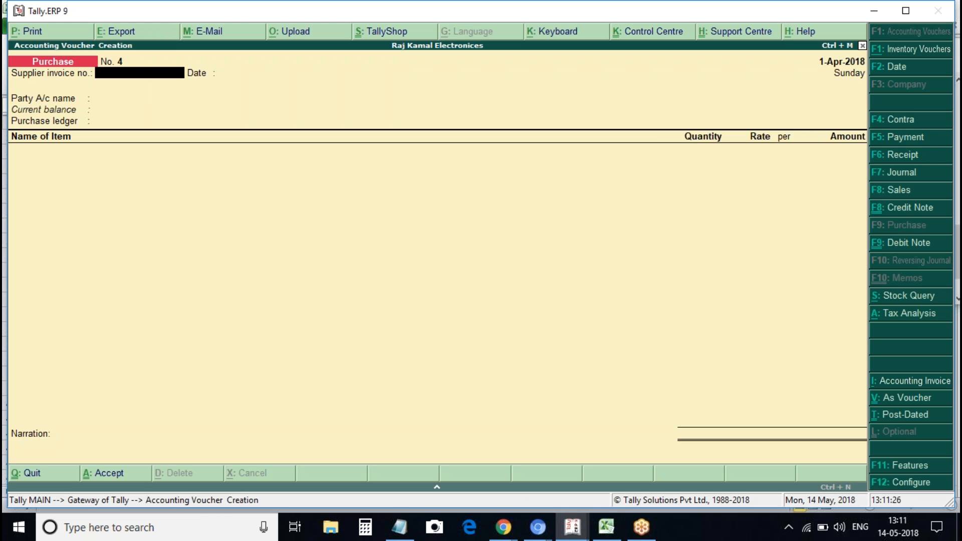
Enter supplier invoice 4, choose the import party as supplier and Purchase as ledger
{"action": "type", "text": "4"}
{"action": "key", "text": "Return"}
{"action": "key", "text": "Return"}
{"action": "key", "text": "Down"}
{"action": "key", "text": "Down"}
{"action": "key", "text": "Down"}
{"action": "key", "text": "Down"}
{"action": "key", "text": "Down"}
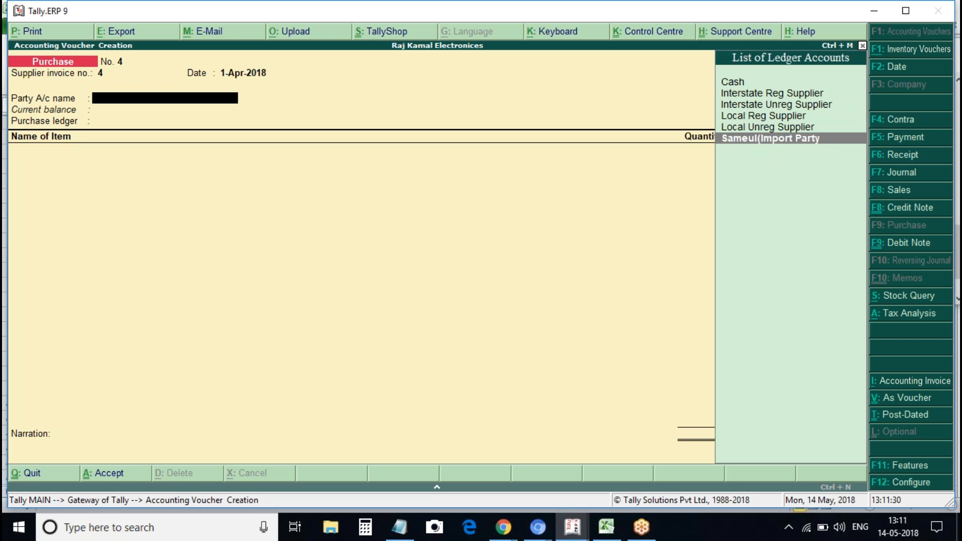
{"action": "key", "text": "Return"}
{"action": "key", "text": "ctrl+a"}
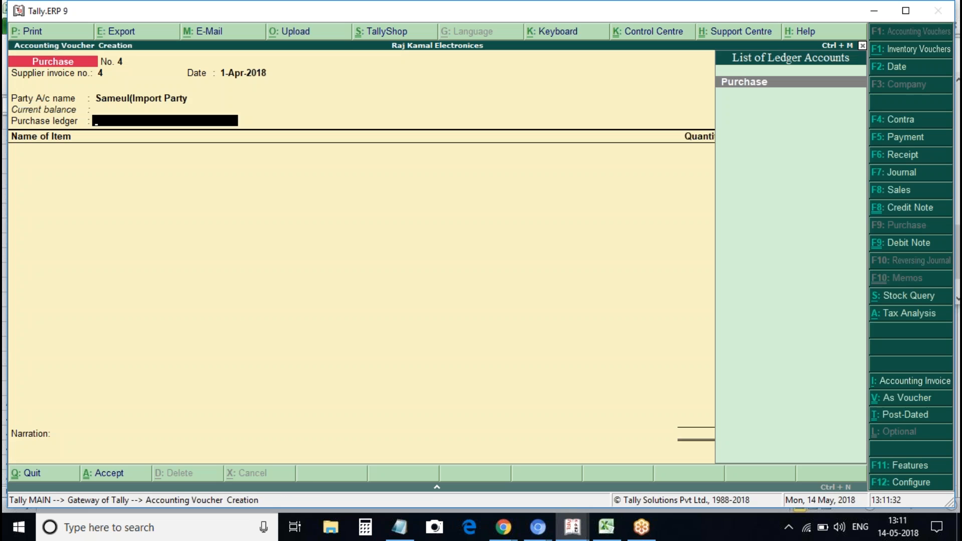
{"action": "key", "text": "Return"}
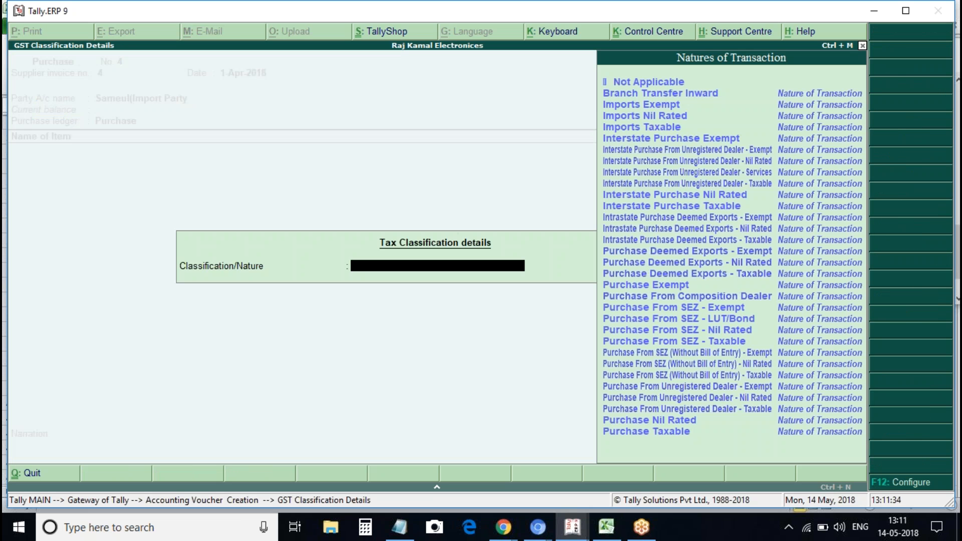
Classify the purchase as Imports Taxable and add 10 Voltas A/c at 25,000.00
{"action": "key", "text": "Down"}
{"action": "key", "text": "Down"}
{"action": "key", "text": "Down"}
{"action": "key", "text": "Return"}
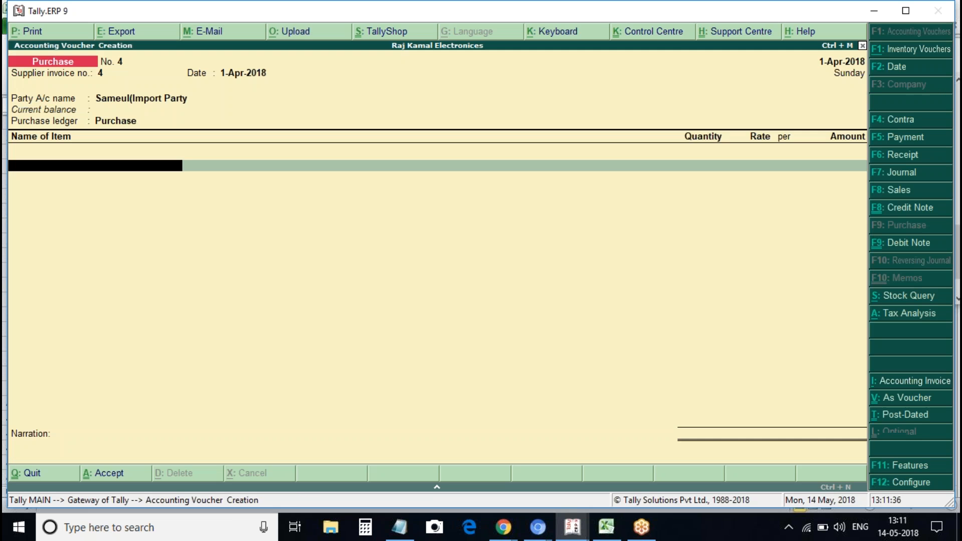
{"action": "key", "text": "Down"}
{"action": "key", "text": "Return"}
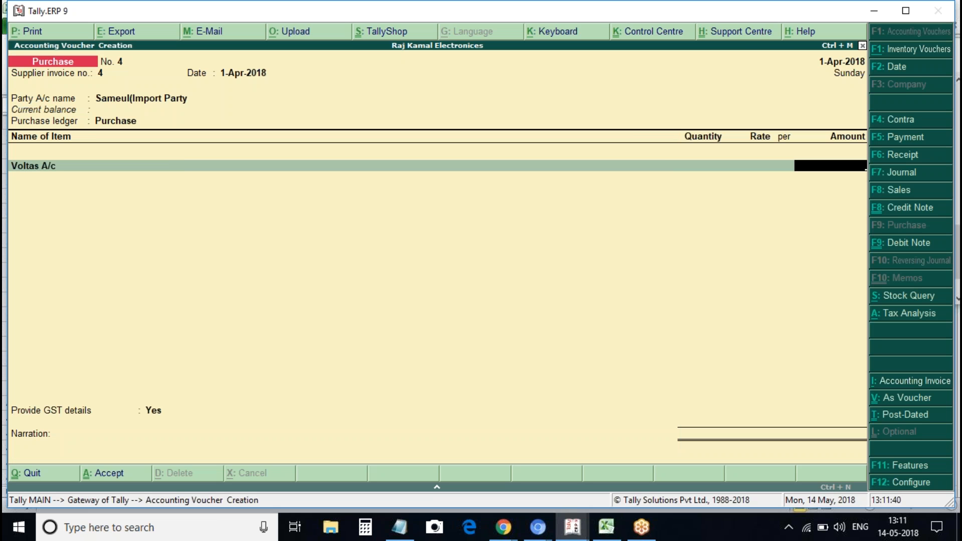
{"action": "type", "text": "10"}
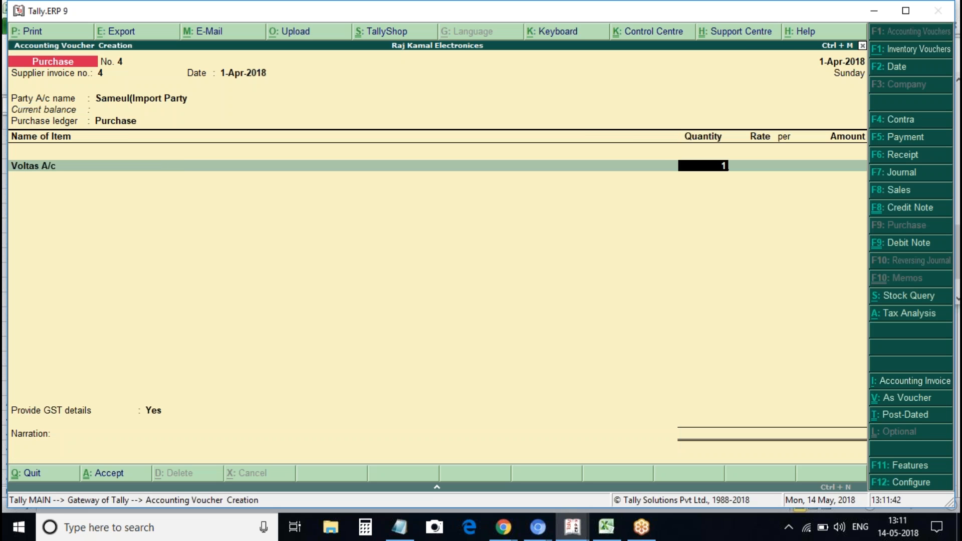
{"action": "key", "text": "Return"}
{"action": "key", "text": "Return"}
{"action": "key", "text": "Return"}
{"action": "key", "text": "Return"}
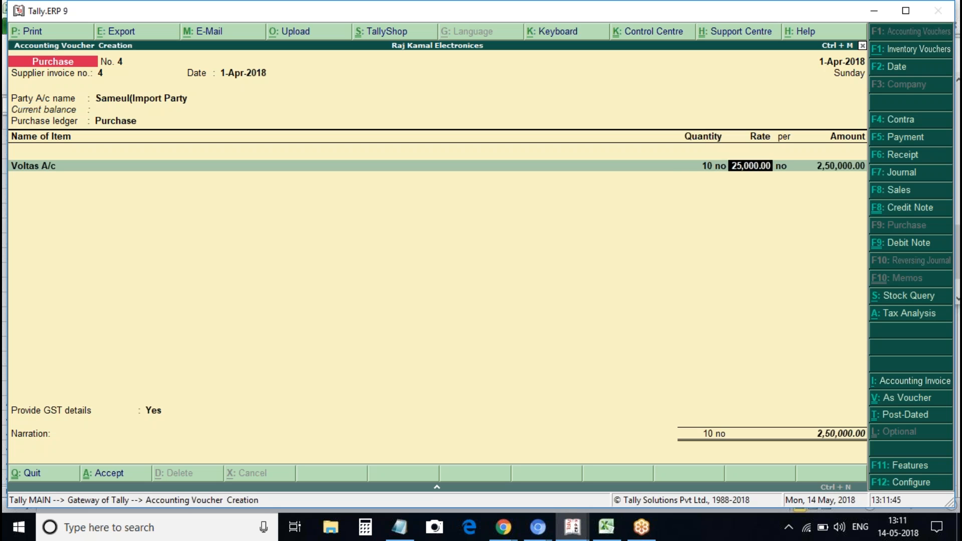
{"action": "key", "text": "Return"}
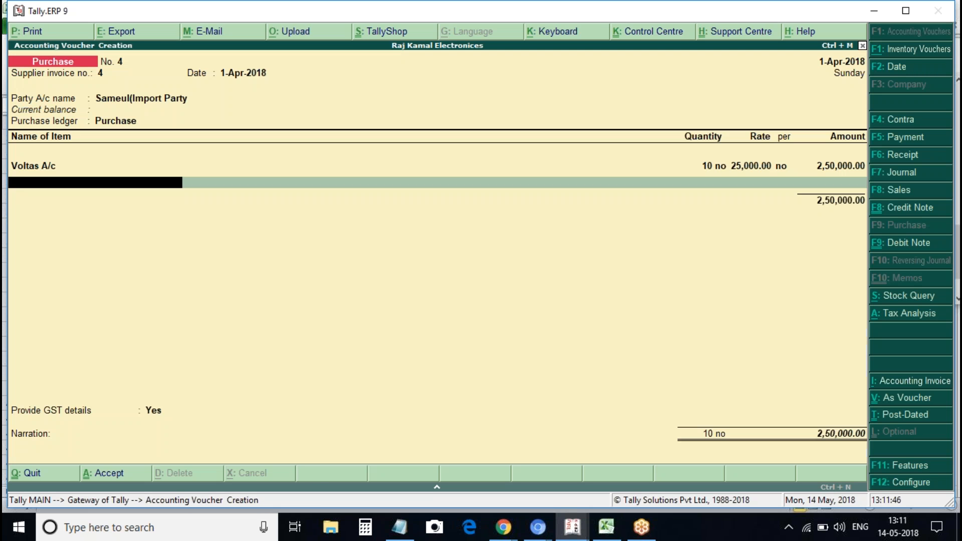
{"action": "key", "text": "Return"}
Add an Igst line and record bill of entry 12345 dated 1-Apr-2018
{"action": "type", "text": "Igst"}
{"action": "key", "text": "Return"}
{"action": "key", "text": "Return"}
{"action": "key", "text": "Return"}
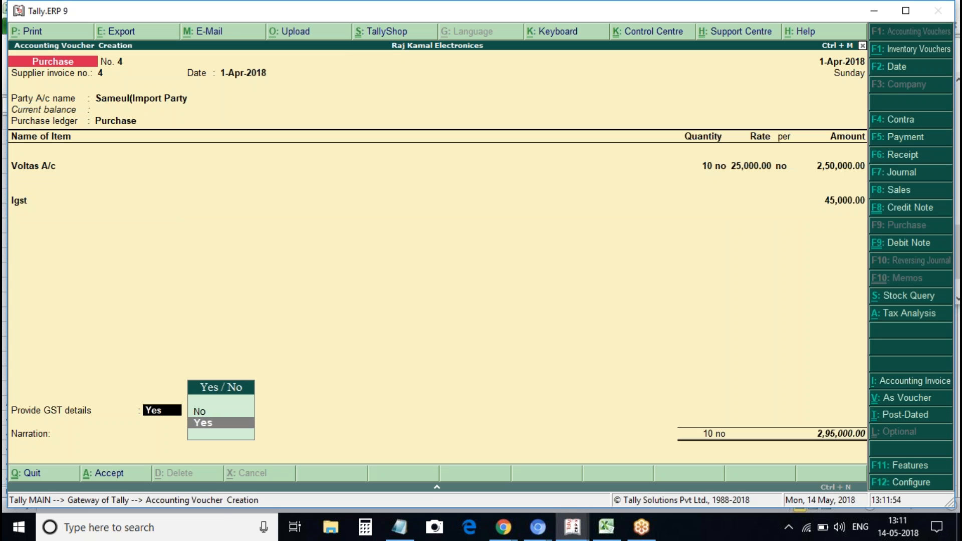
{"action": "type", "text": "y"}
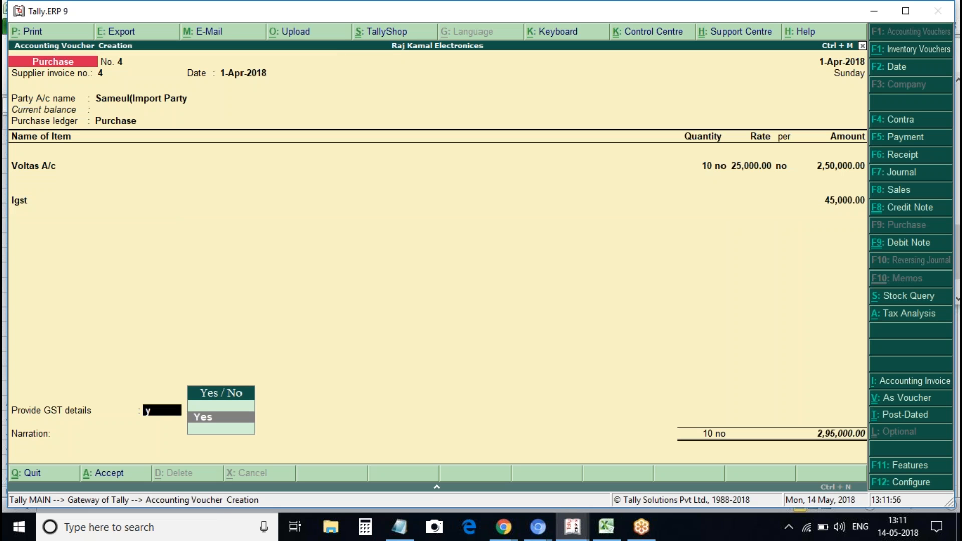
{"action": "key", "text": "Return"}
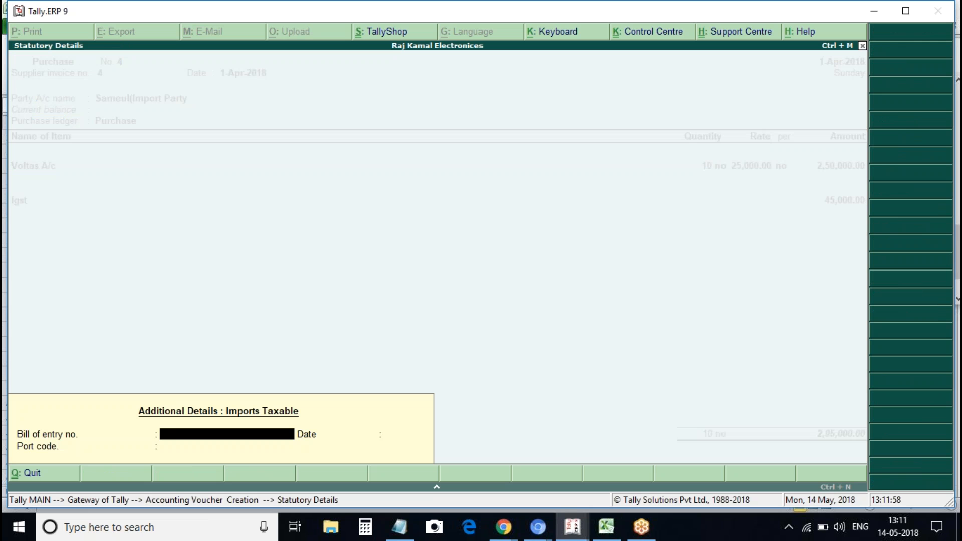
{"action": "type", "text": "12345"}
{"action": "key", "text": "Return"}
{"action": "type", "text": "5432"}
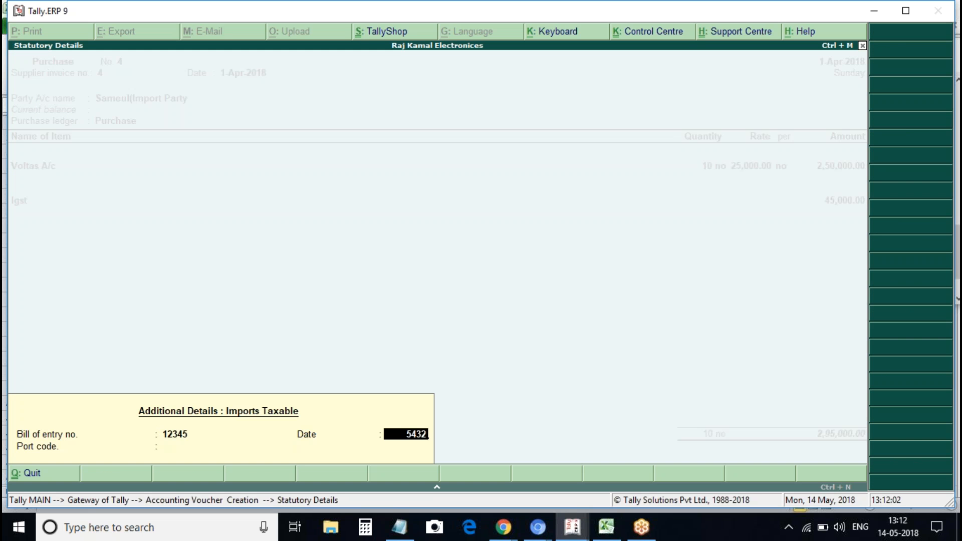
{"action": "key", "text": "BackSpace"}
{"action": "key", "text": "BackSpace"}
{"action": "key", "text": "BackSpace"}
{"action": "key", "text": "BackSpace"}
{"action": "type", "text": "1april"}
{"action": "key", "text": "Return"}
{"action": "key", "text": "Return"}
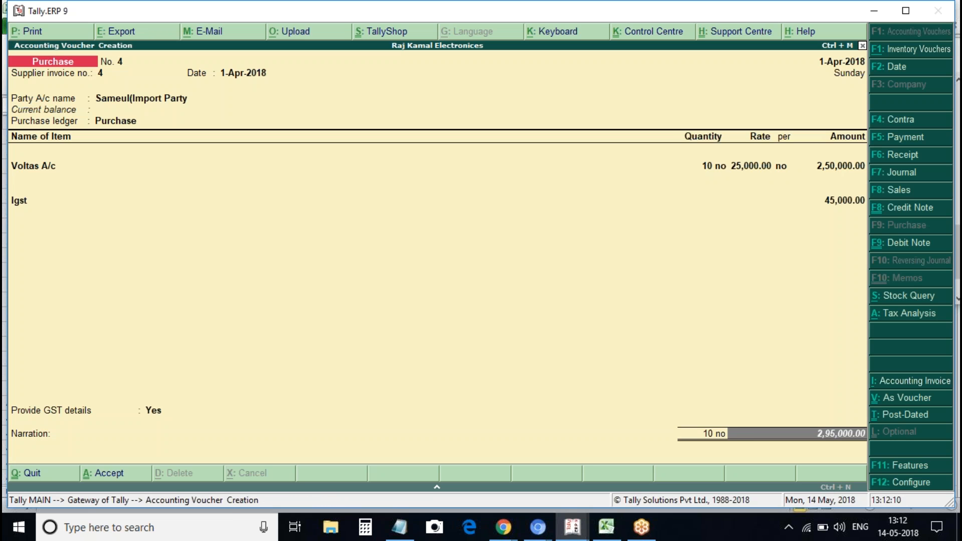
Check the voucher's tax analysis, then remove the Igst line
{"action": "key", "text": "alt+a"}
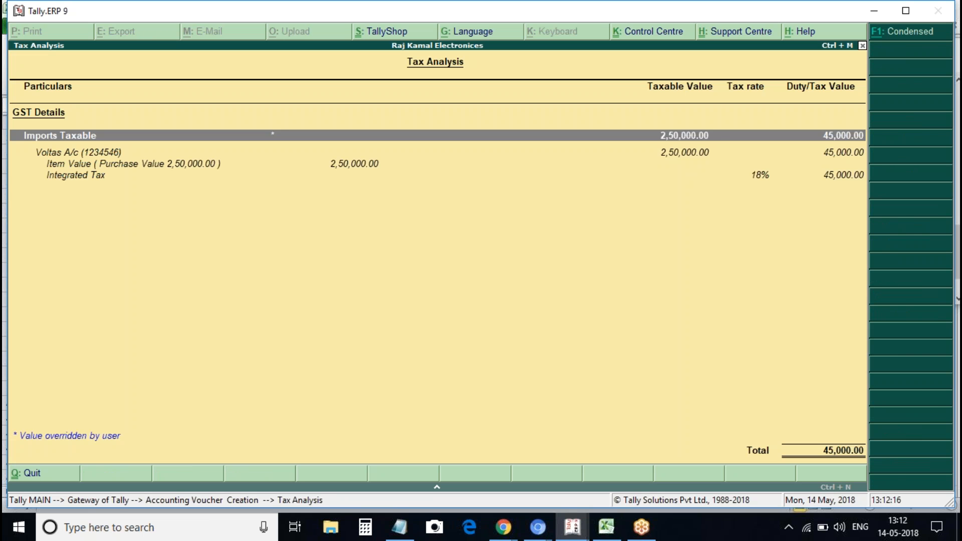
{"action": "key", "text": "Escape"}
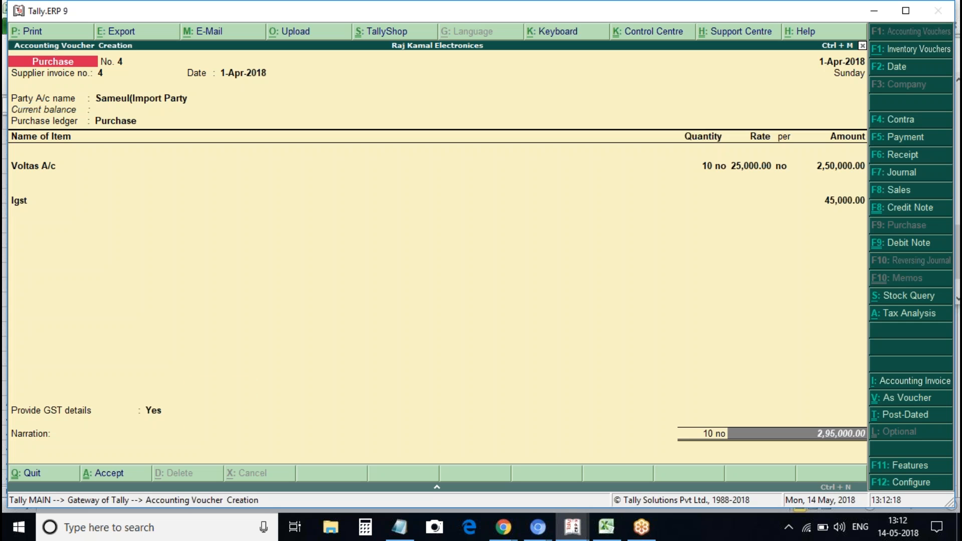
{"action": "key", "text": "BackSpace"}
{"action": "key", "text": "BackSpace"}
{"action": "key", "text": "BackSpace"}
{"action": "key", "text": "Up"}
{"action": "key", "text": "Up"}
{"action": "key", "text": "Down"}
{"action": "key", "text": "Up"}
Review the import statutory details and recheck the tax analysis showing 45,000.00 integrated tax
{"action": "key", "text": "Return"}
{"action": "key", "text": "Return"}
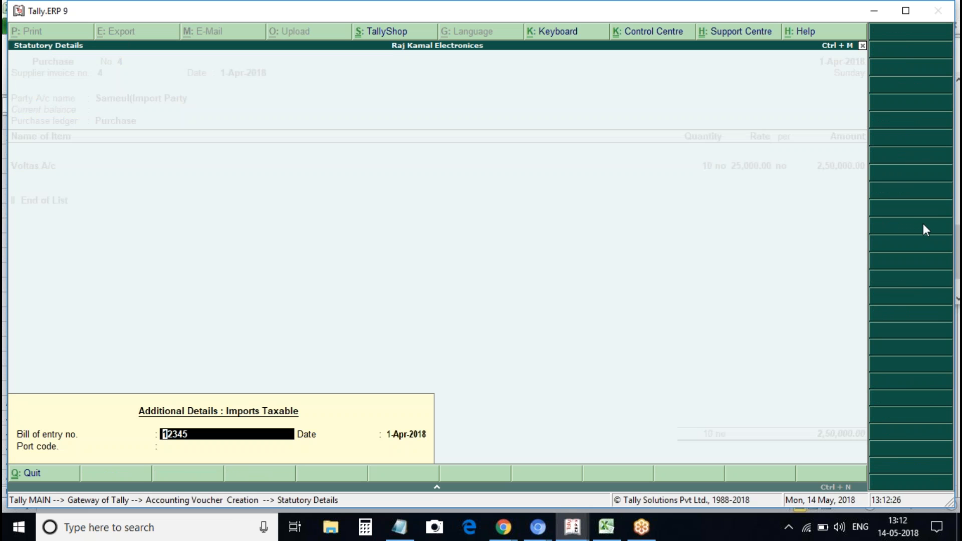
{"action": "key", "text": "Escape"}
{"action": "key", "text": "alt+a"}
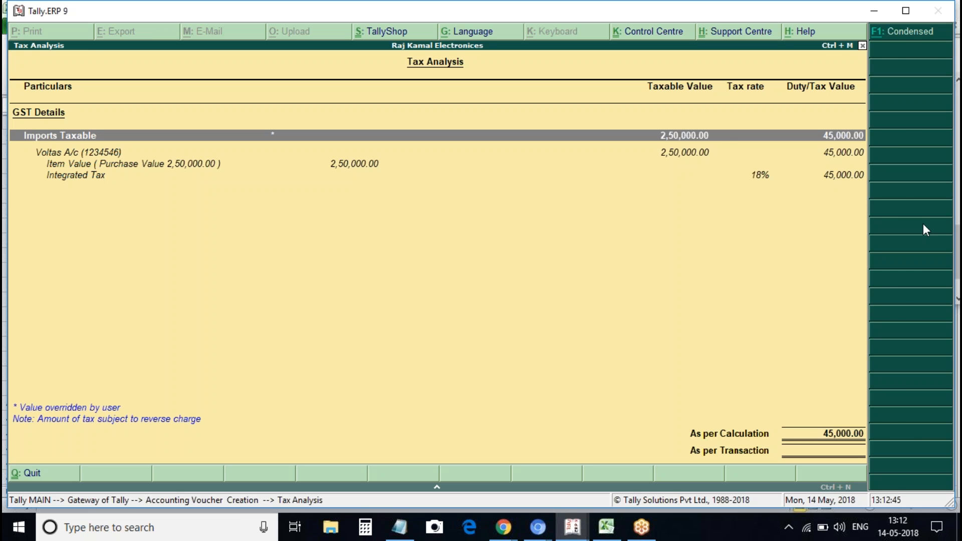
Re-add the Igst 45,000.00 line below Voltas A/c and accept the import details
{"action": "key", "text": "Escape"}
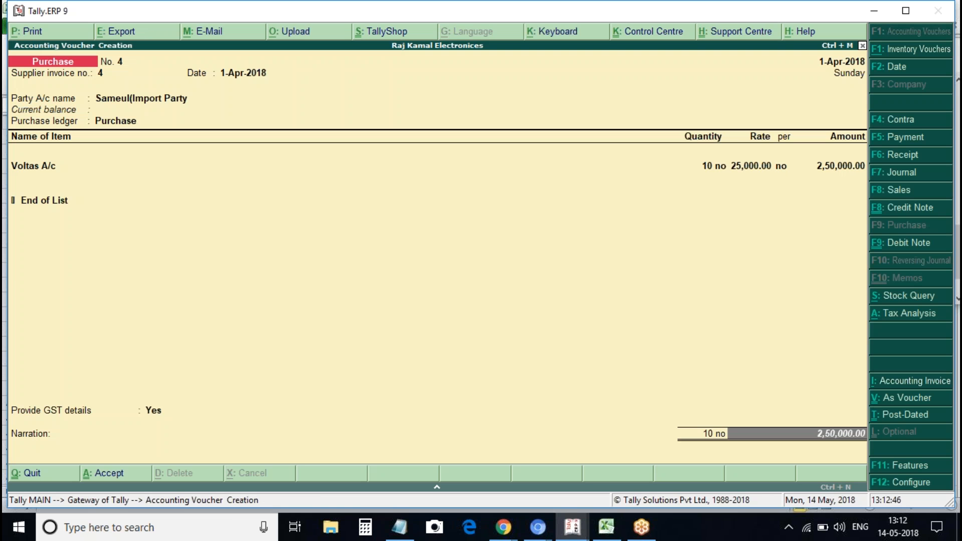
{"action": "key", "text": "BackSpace"}
{"action": "key", "text": "BackSpace"}
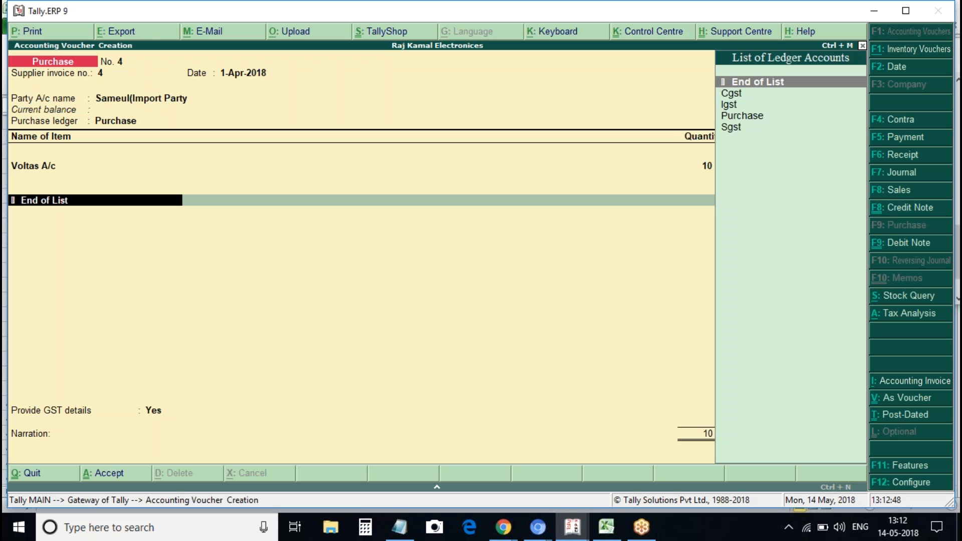
{"action": "key", "text": "space"}
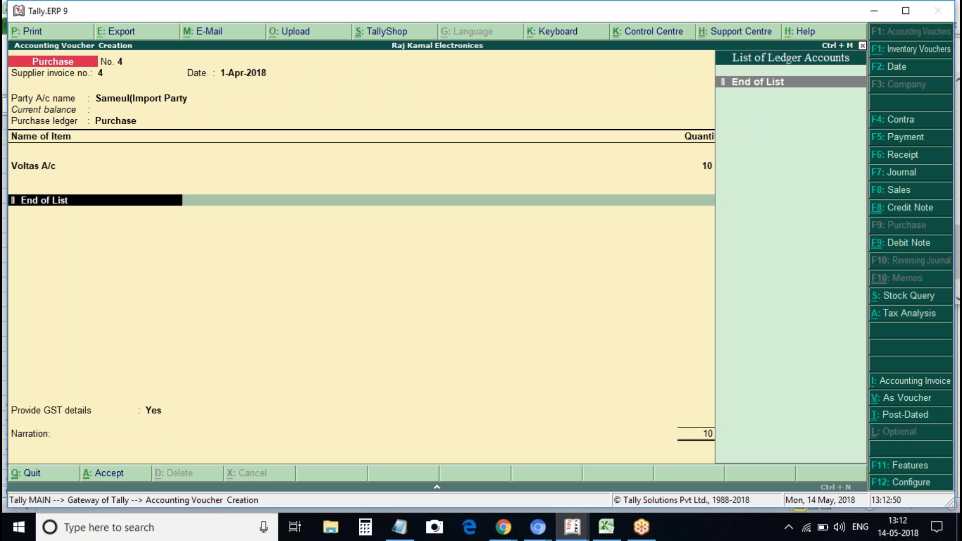
{"action": "key", "text": "BackSpace"}
{"action": "key", "text": "Return"}
{"action": "key", "text": "Return"}
{"action": "key", "text": "Return"}
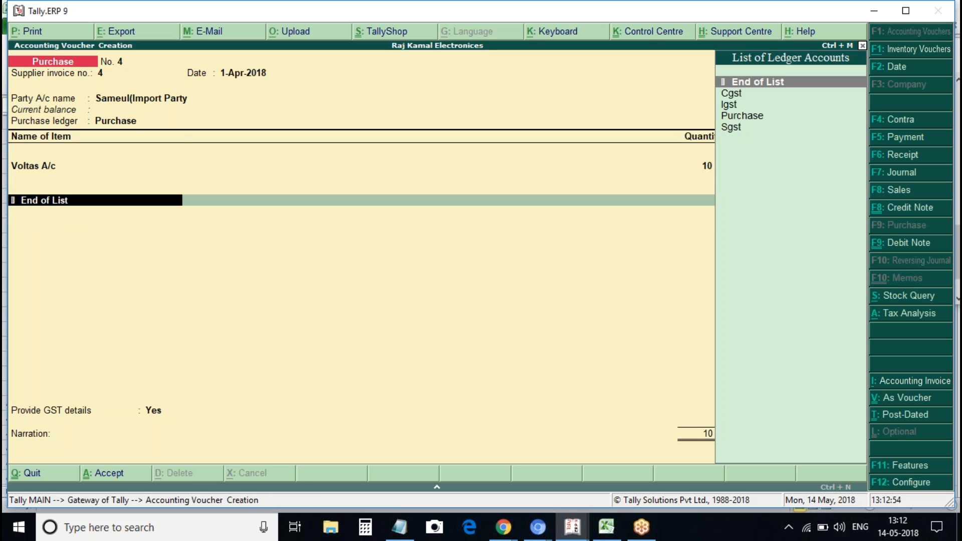
{"action": "key", "text": "Down"}
{"action": "key", "text": "Down"}
{"action": "key", "text": "Return"}
{"action": "key", "text": "Return"}
{"action": "key", "text": "Return"}
{"action": "key", "text": "Return"}
{"action": "key", "text": "Return"}
{"action": "key", "text": "Return"}
{"action": "key", "text": "Return"}
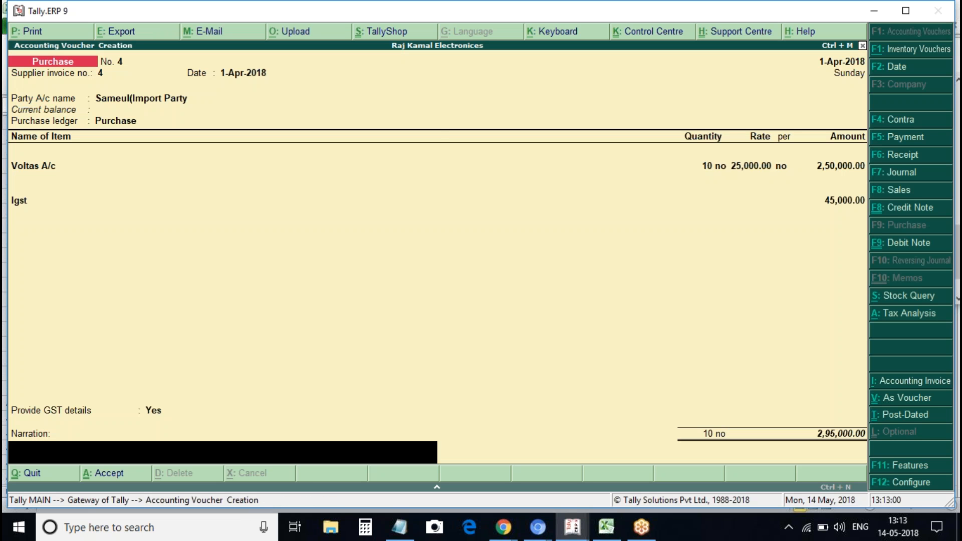
{"action": "key", "text": "Return"}
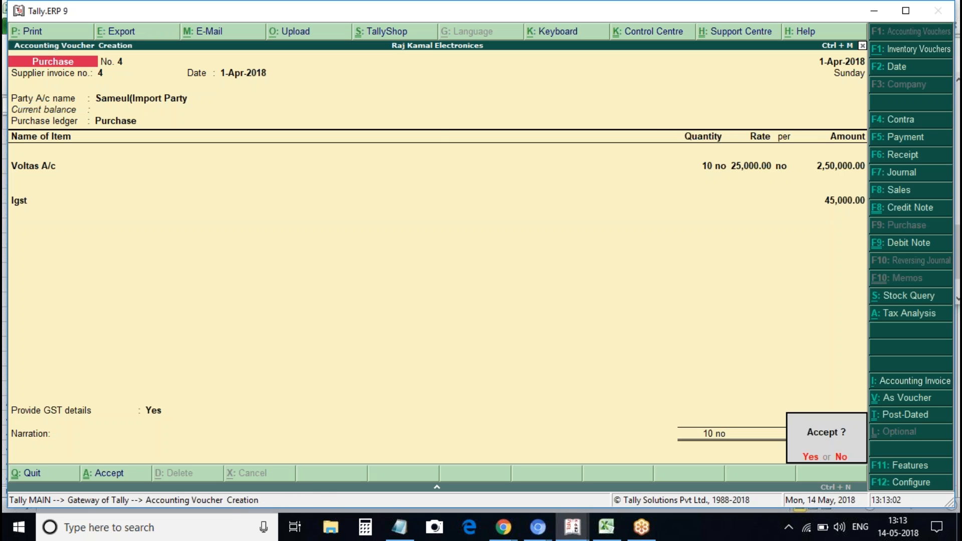
Review the voucher's detailed tax analysis before saving
{"action": "key", "text": "n"}
{"action": "key", "text": "alt+a"}
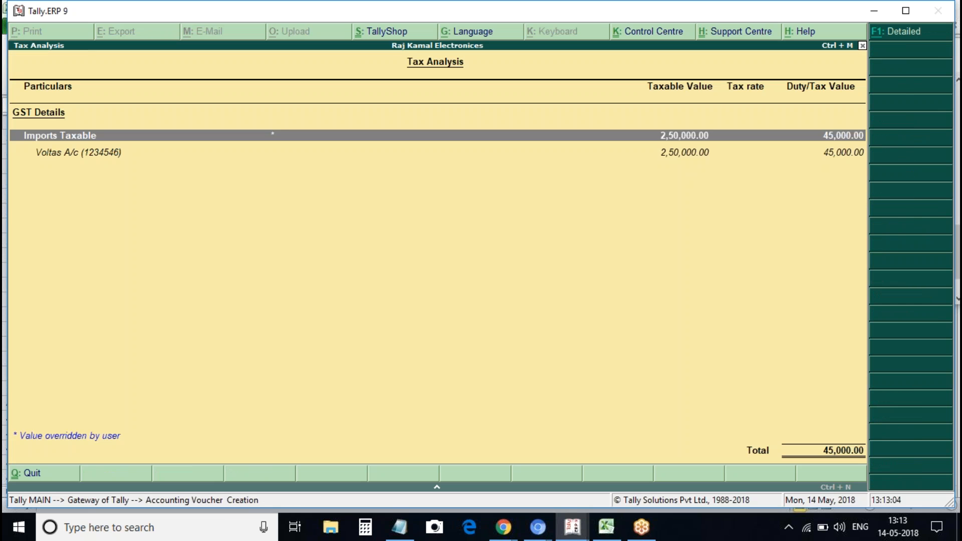
{"action": "key", "text": "alt+F1"}
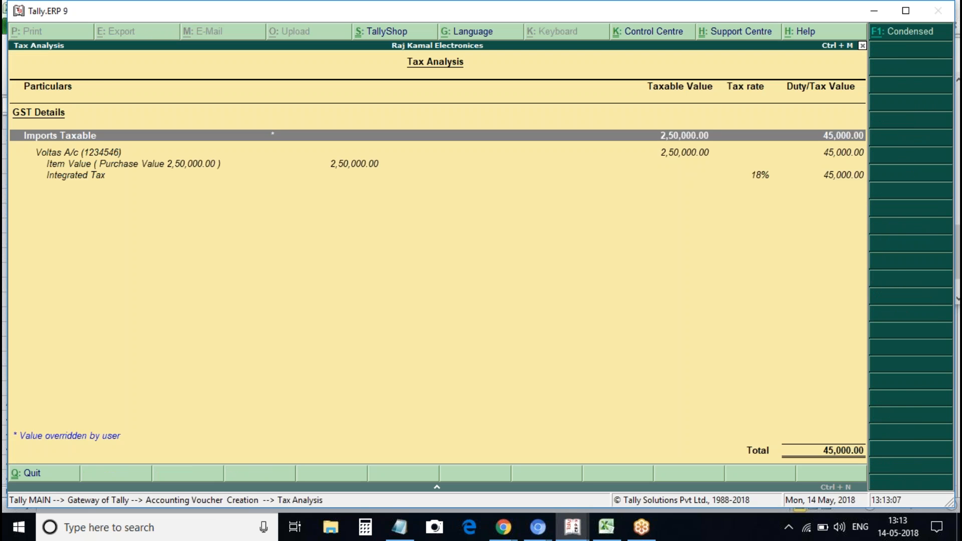
{"action": "key", "text": "Escape"}
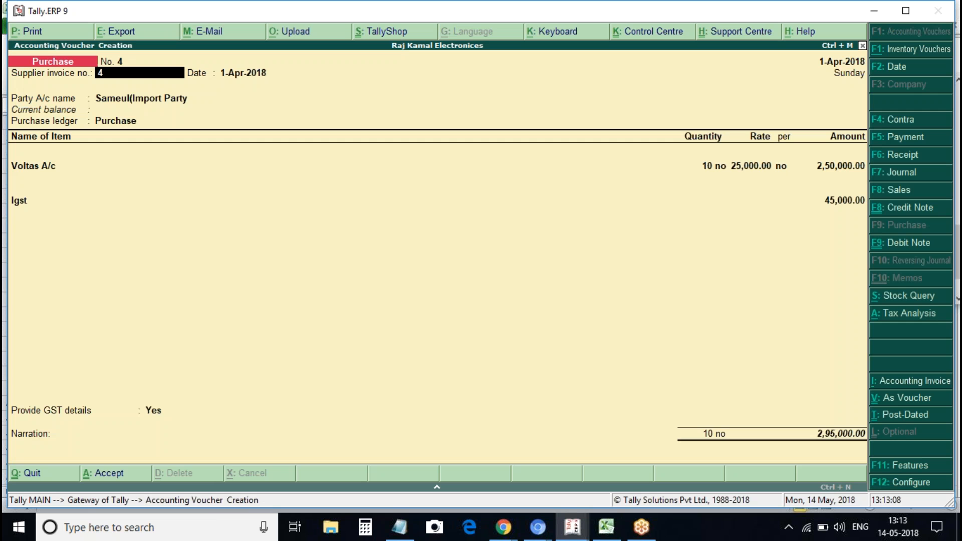
Save purchase voucher 4 at 2,95,000.00 and leave voucher entry
{"action": "key", "text": "ctrl+a"}
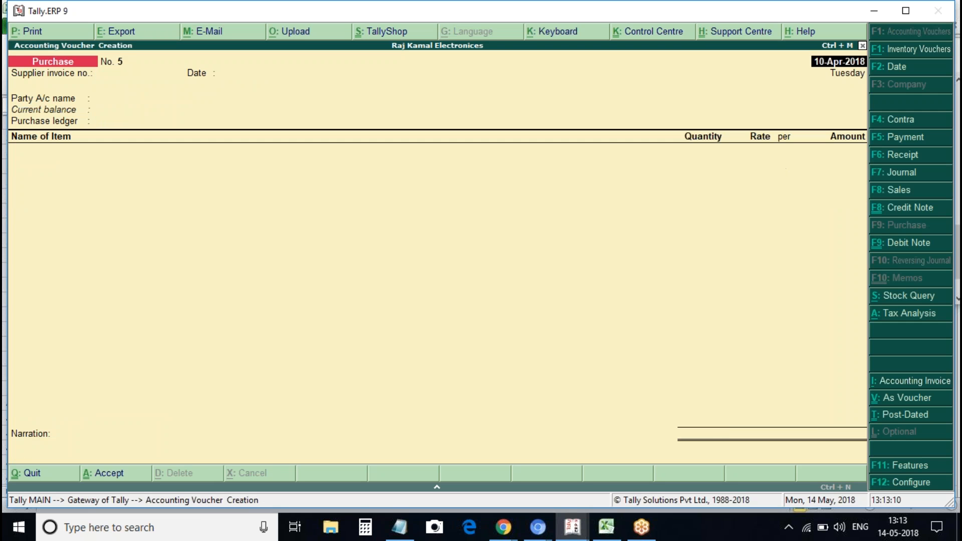
{"action": "key", "text": "Escape"}
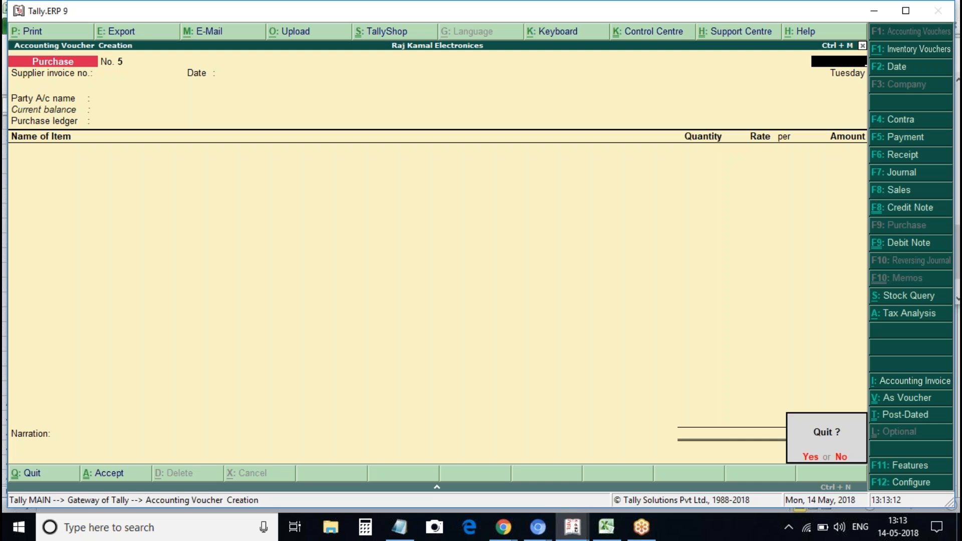
{"action": "key", "text": "Return"}
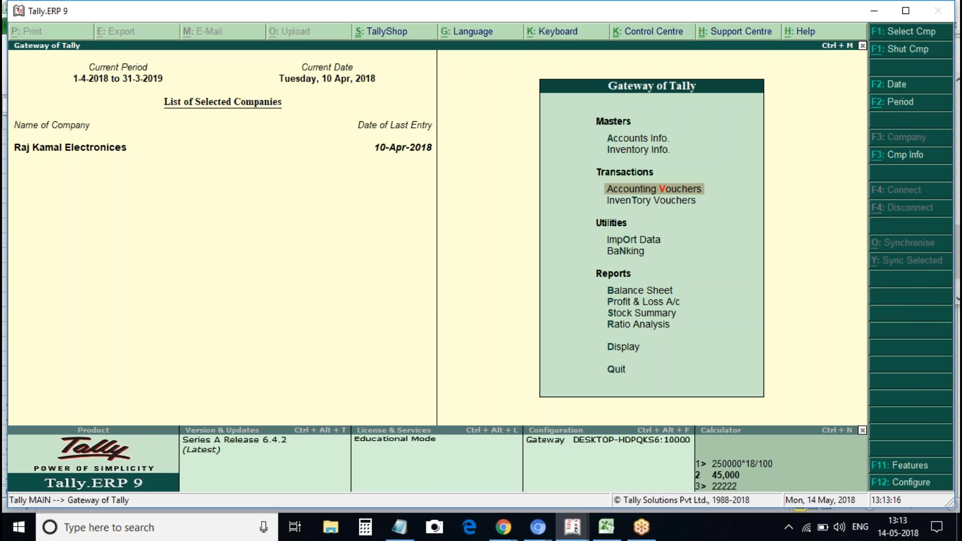
{"action": "key", "text": "d"}
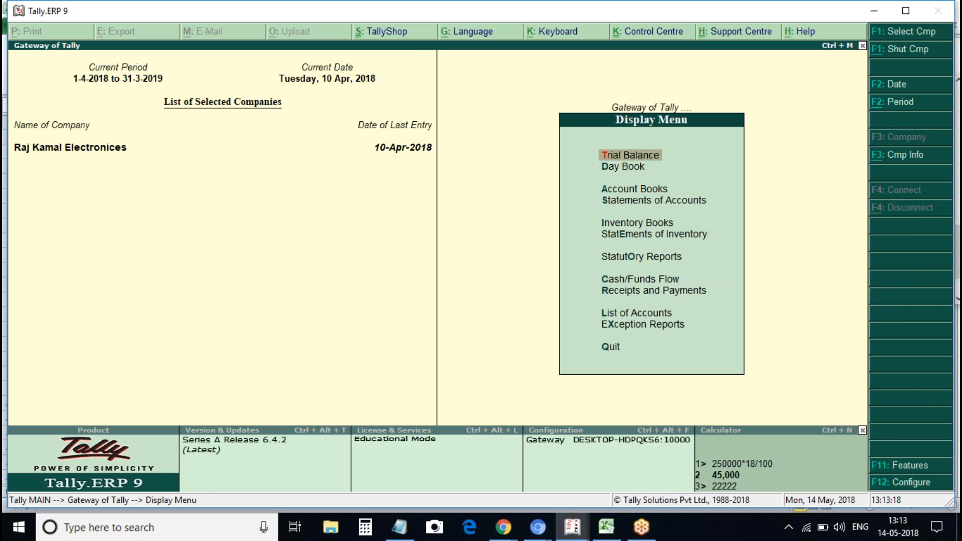
Review the GSTR-2 summary down to the Import of Services row, then start purchase voucher 5
{"action": "key", "text": "o"}
{"action": "key", "text": "Return"}
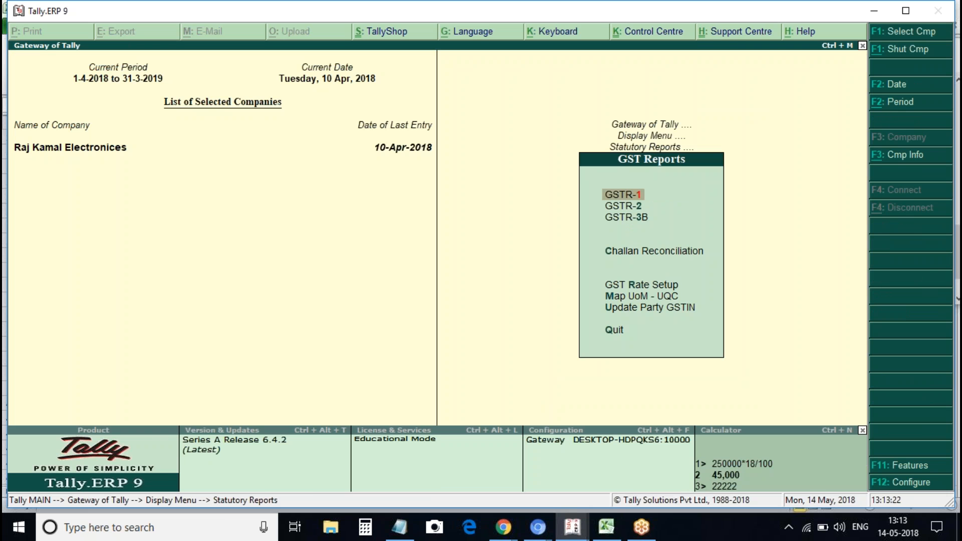
{"action": "key", "text": "2"}
{"action": "key", "text": "Down"}
{"action": "key", "text": "Down"}
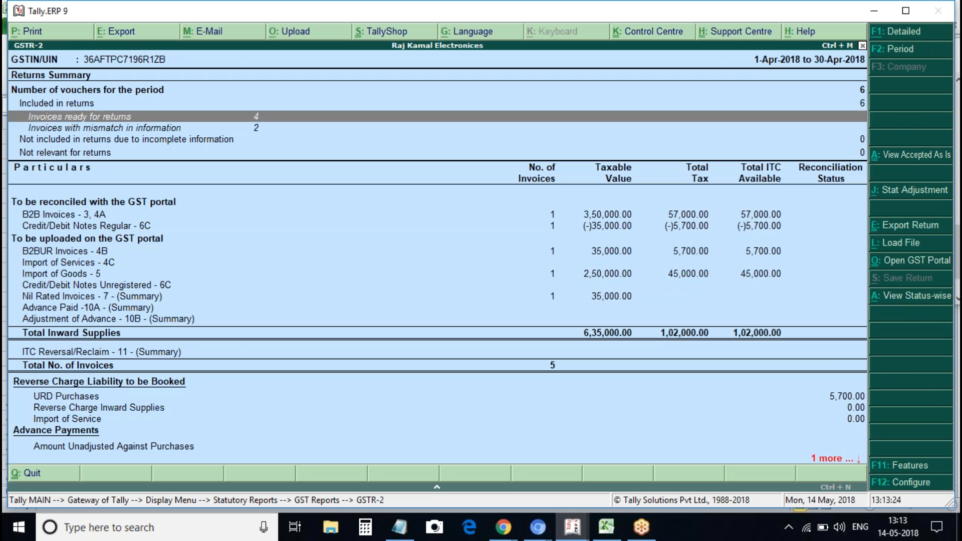
{"action": "key", "text": "Down"}
{"action": "key", "text": "Down"}
{"action": "key", "text": "Down"}
{"action": "key", "text": "Down"}
{"action": "key", "text": "Down"}
{"action": "key", "text": "Down"}
{"action": "key", "text": "Down"}
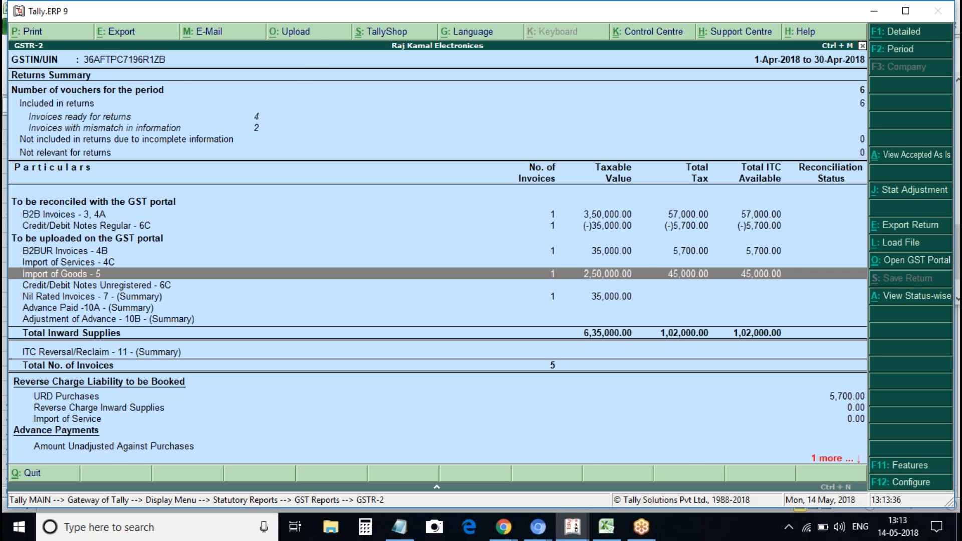
{"action": "key", "text": "Escape"}
{"action": "key", "text": "Escape"}
{"action": "key", "text": "Escape"}
{"action": "key", "text": "Escape"}
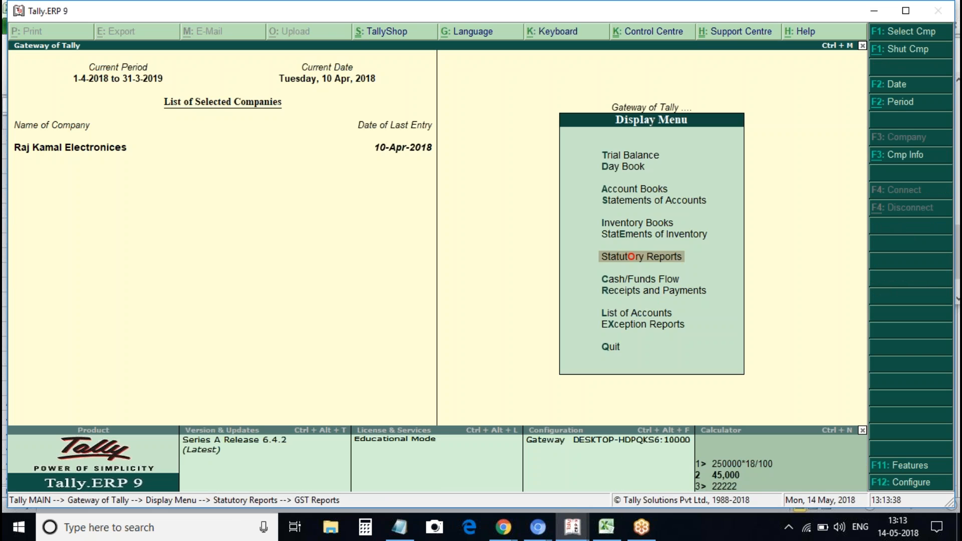
{"action": "key", "text": "v"}
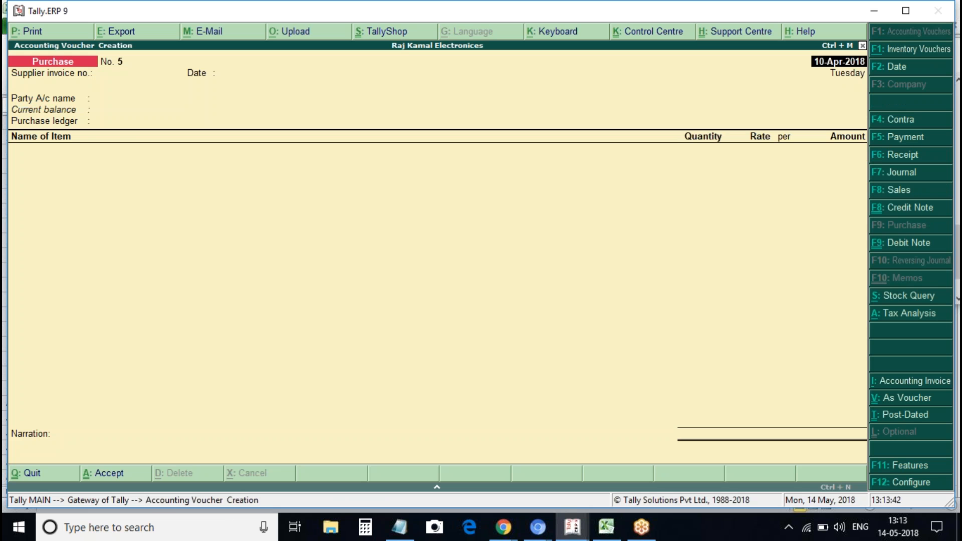
Make voucher 5 an accounting invoice dated 1-Apr-2018, supplier invoice 5, from the import party
{"action": "key", "text": "alt+i"}
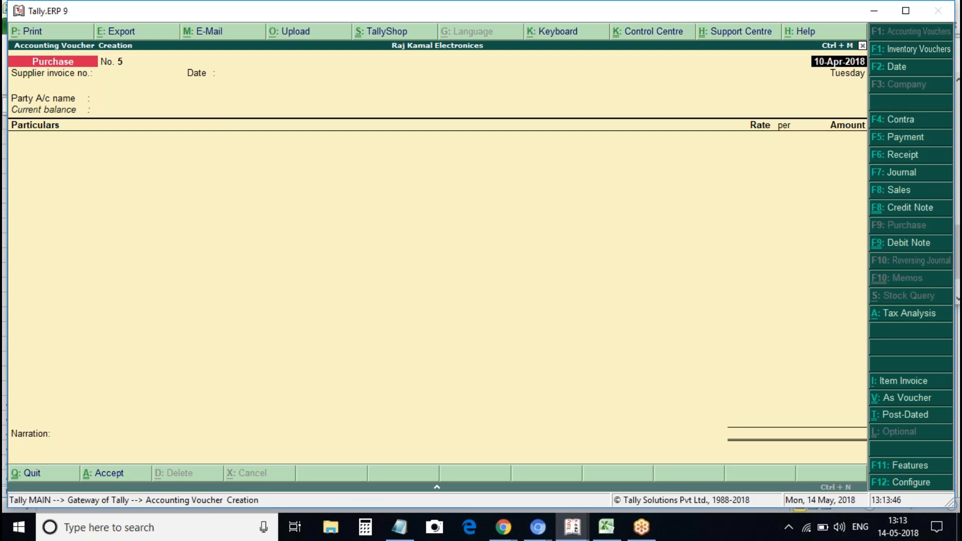
{"action": "type", "text": "1apr"}
{"action": "key", "text": "Return"}
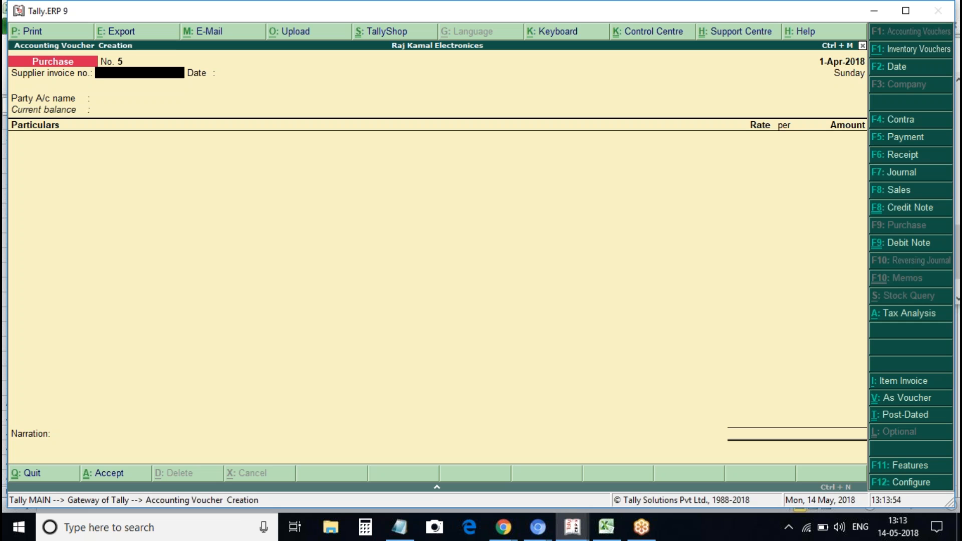
{"action": "type", "text": "5"}
{"action": "key", "text": "Return"}
{"action": "key", "text": "Return"}
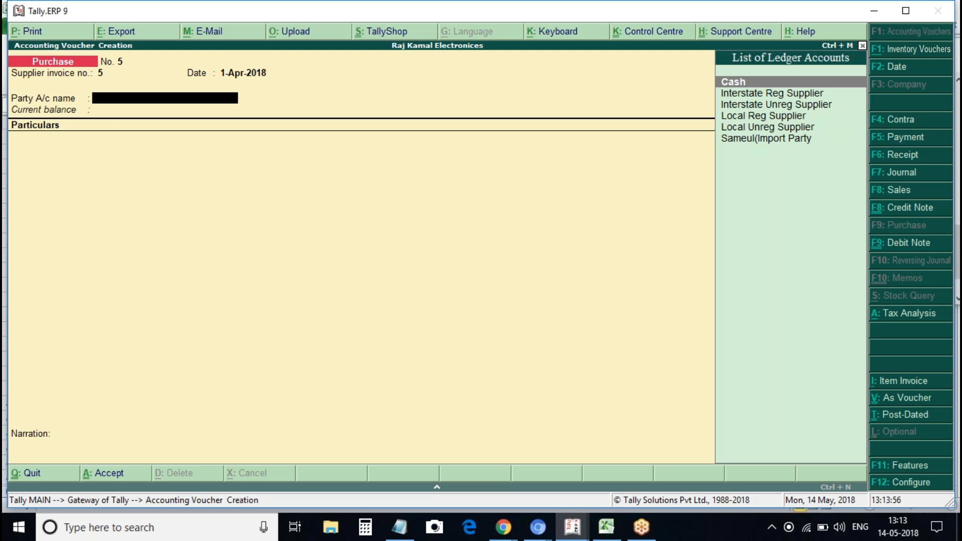
{"action": "key", "text": "Down"}
{"action": "key", "text": "Down"}
{"action": "key", "text": "Down"}
{"action": "key", "text": "Down"}
{"action": "key", "text": "Down"}
{"action": "key", "text": "Return"}
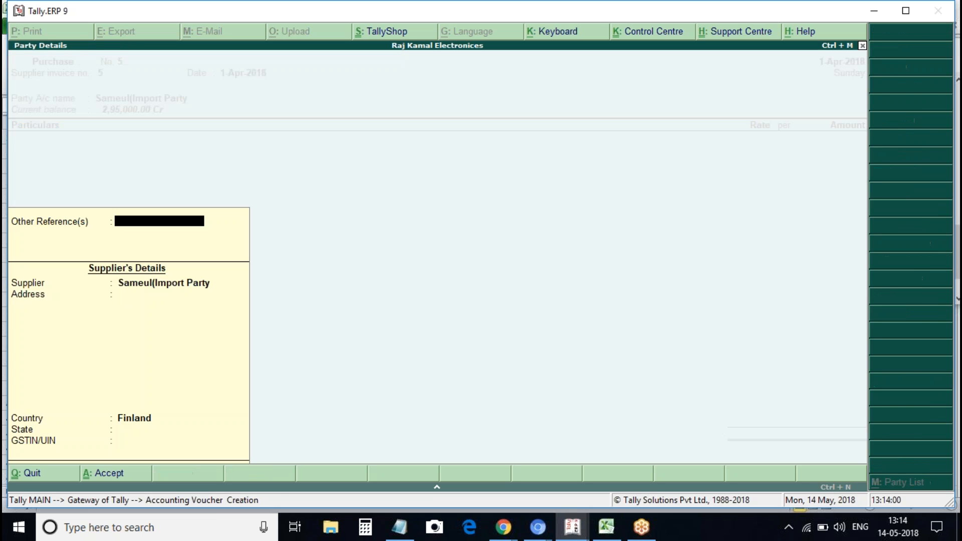
{"action": "key", "text": "Return"}
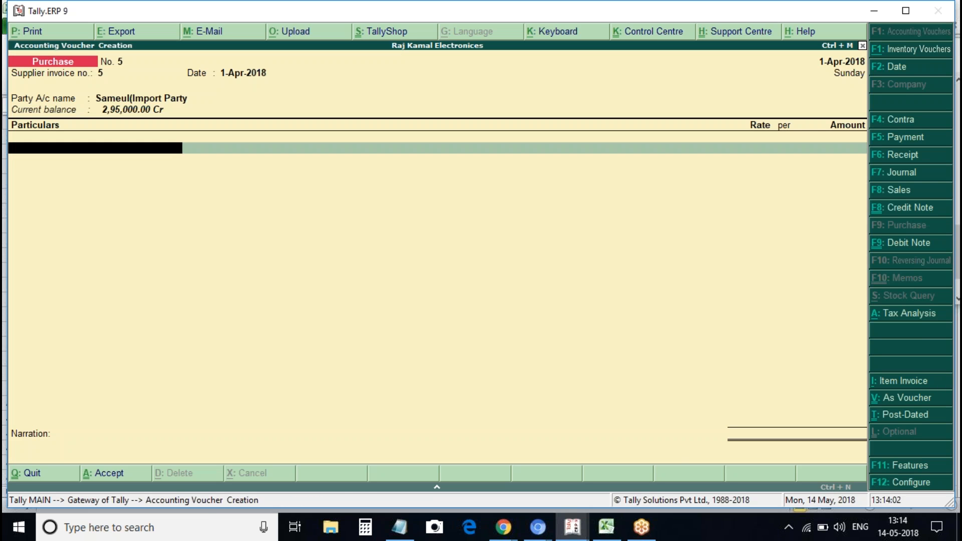
{"action": "key", "text": "alt+c"}
Name the new ledger 'It Services'
{"action": "type", "text": "Ser"}
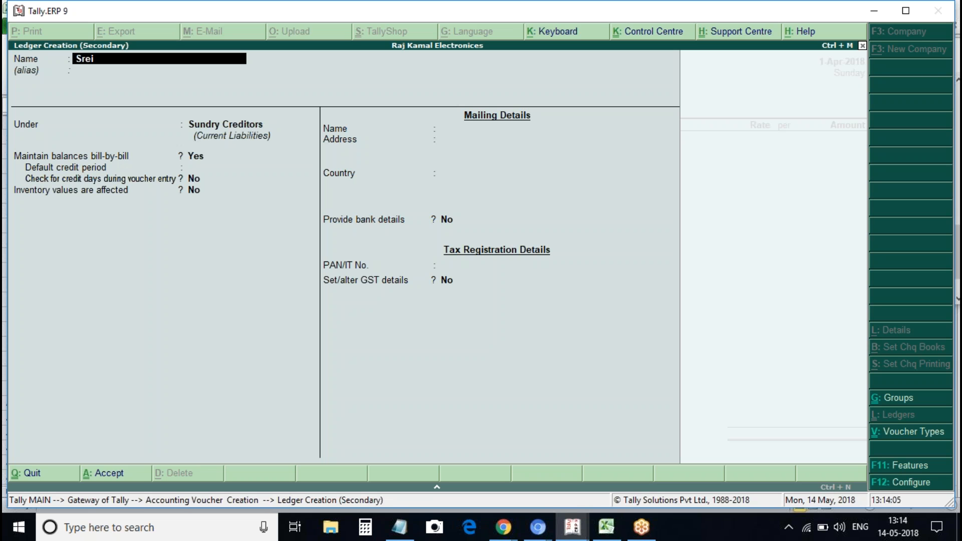
{"action": "key", "text": "BackSpace"}
{"action": "key", "text": "BackSpace"}
{"action": "type", "text": "erives of Lapto"}
{"action": "key", "text": "BackSpace"}
{"action": "type", "text": "op"}
{"action": "key", "text": "BackSpace"}
{"action": "key", "text": "BackSpace"}
{"action": "key", "text": "BackSpace"}
{"action": "key", "text": "BackSpace"}
{"action": "key", "text": "BackSpace"}
{"action": "key", "text": "BackSpace"}
{"action": "key", "text": "BackSpace"}
{"action": "key", "text": "BackSpace"}
{"action": "key", "text": "BackSpace"}
{"action": "key", "text": "BackSpace"}
{"action": "key", "text": "BackSpace"}
{"action": "key", "text": "BackSpace"}
{"action": "key", "text": "BackSpace"}
{"action": "key", "text": "BackSpace"}
{"action": "type", "text": "vi"}
{"action": "key", "text": "BackSpace"}
{"action": "key", "text": "BackSpace"}
{"action": "key", "text": "BackSpace"}
{"action": "key", "text": "BackSpace"}
{"action": "key", "text": "BackSpace"}
{"action": "type", "text": "It"}
{"action": "key", "text": "BackSpace"}
{"action": "key", "text": "BackSpace"}
{"action": "type", "text": "It Severices"}
{"action": "key", "text": "BackSpace"}
{"action": "key", "text": "BackSpace"}
{"action": "key", "text": "BackSpace"}
{"action": "key", "text": "BackSpace"}
{"action": "key", "text": "BackSpace"}
{"action": "type", "text": "rvices"}
{"action": "key", "text": "Return"}
{"action": "key", "text": "Return"}
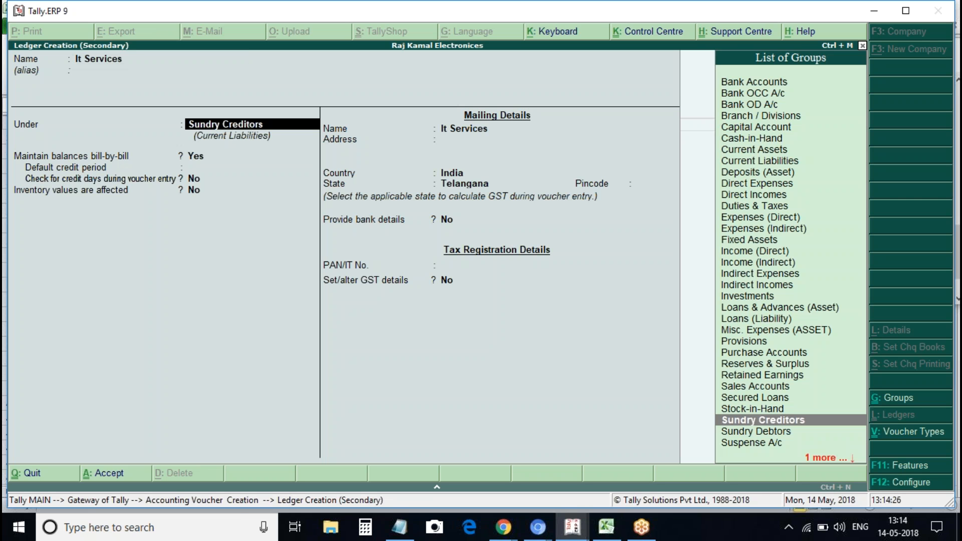
Place It Services under Purchase Accounts, enable GST details, and describe it as 'It Services'
{"action": "type", "text": "Indir"}
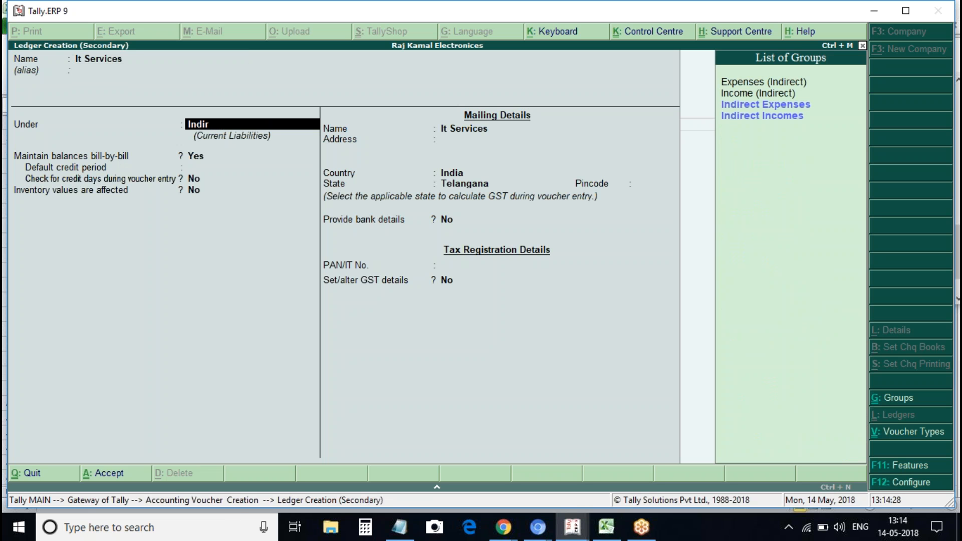
{"action": "key", "text": "Down"}
{"action": "key", "text": "Up"}
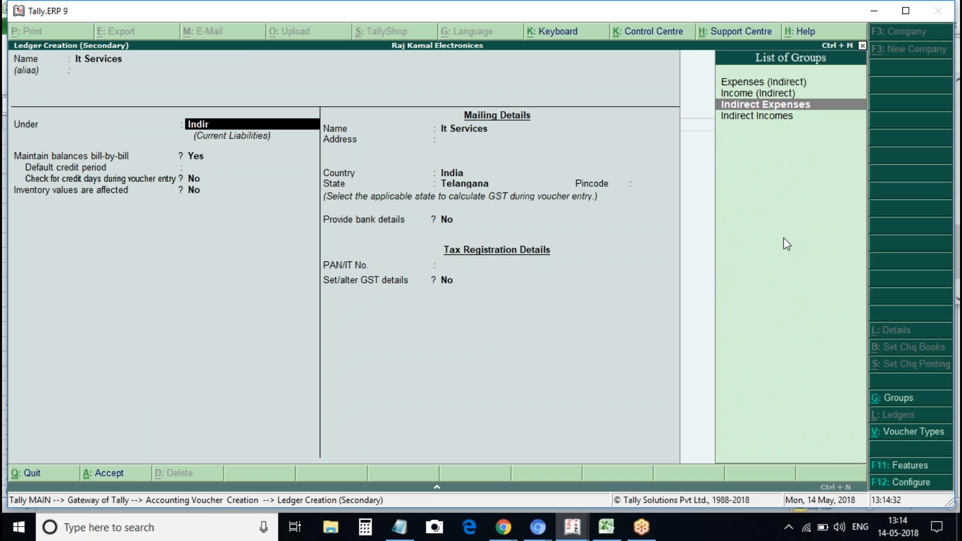
{"action": "key", "text": "BackSpace"}
{"action": "key", "text": "BackSpace"}
{"action": "key", "text": "BackSpace"}
{"action": "key", "text": "BackSpace"}
{"action": "key", "text": "BackSpace"}
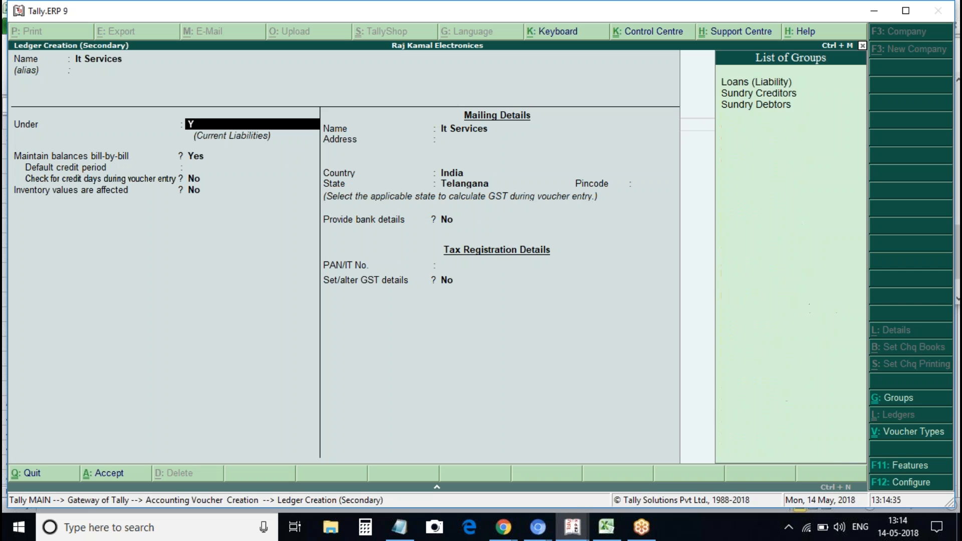
{"action": "type", "text": "Purchase"}
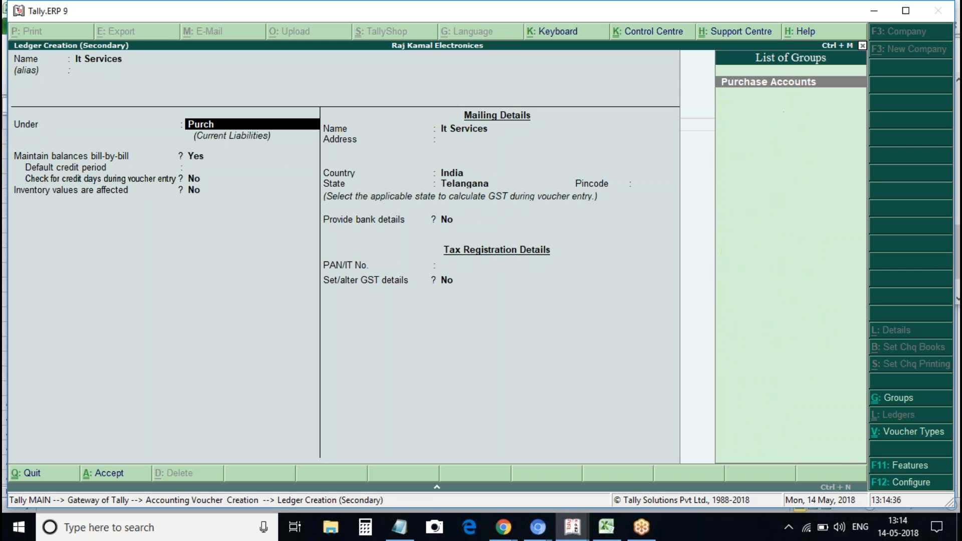
{"action": "key", "text": "Return"}
{"action": "key", "text": "Return"}
{"action": "key", "text": "Return"}
{"action": "key", "text": "Return"}
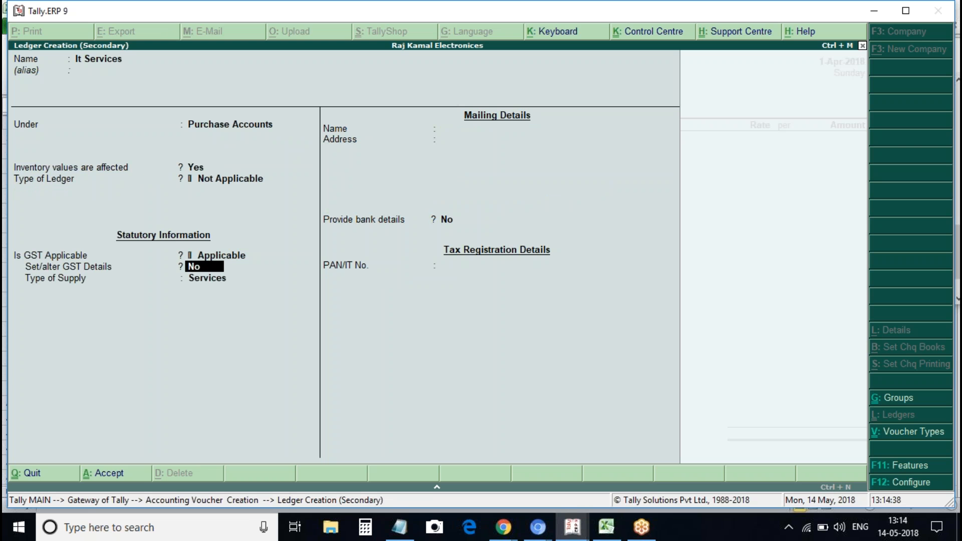
{"action": "type", "text": "y"}
{"action": "key", "text": "Return"}
{"action": "key", "text": "Return"}
{"action": "key", "text": "Return"}
{"action": "key", "text": "Return"}
{"action": "key", "text": "Return"}
{"action": "type", "text": "T"}
{"action": "key", "text": "BackSpace"}
{"action": "key", "text": "BackSpace"}
{"action": "key", "text": "BackSpace"}
{"action": "key", "text": "BackSpace"}
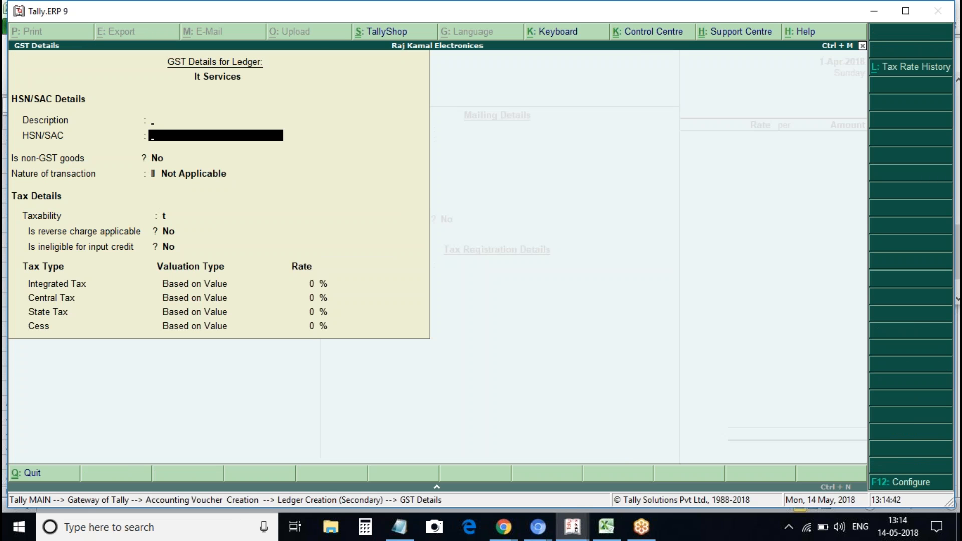
{"action": "type", "text": "It Serv"}
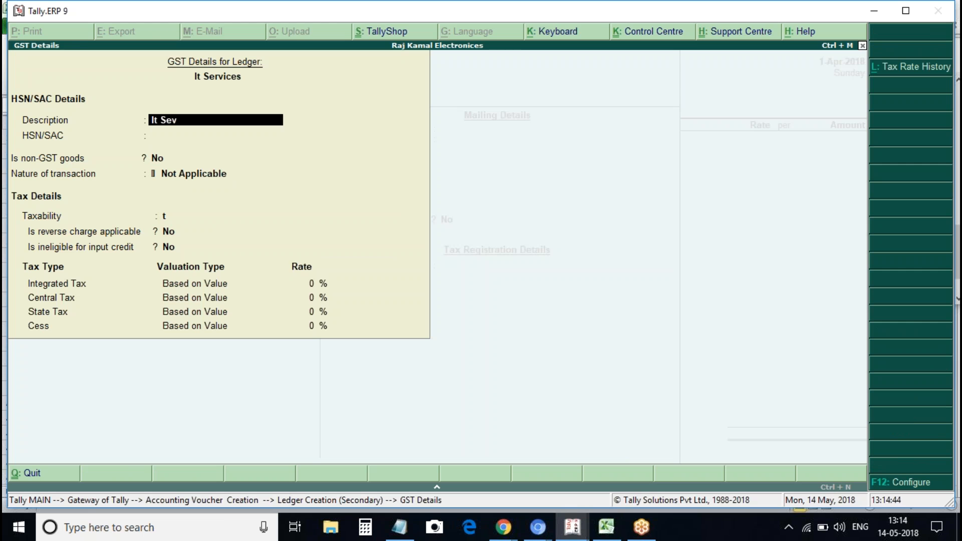
{"action": "type", "text": "ices"}
{"action": "key", "text": "Return"}
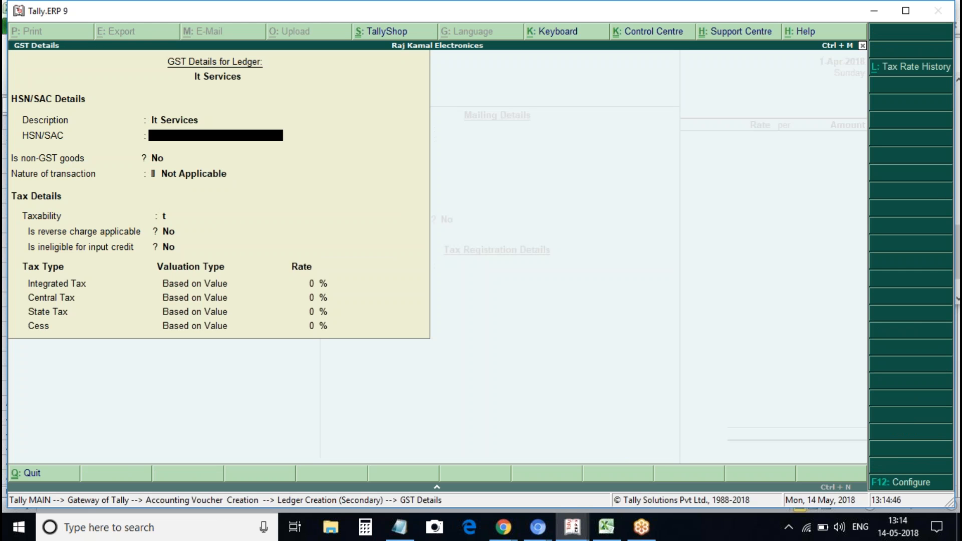
Set SAC 876543, Imports Taxable, 12% integrated tax, and save the ledger
{"action": "type", "text": "876543"}
{"action": "key", "text": "Return"}
{"action": "key", "text": "Return"}
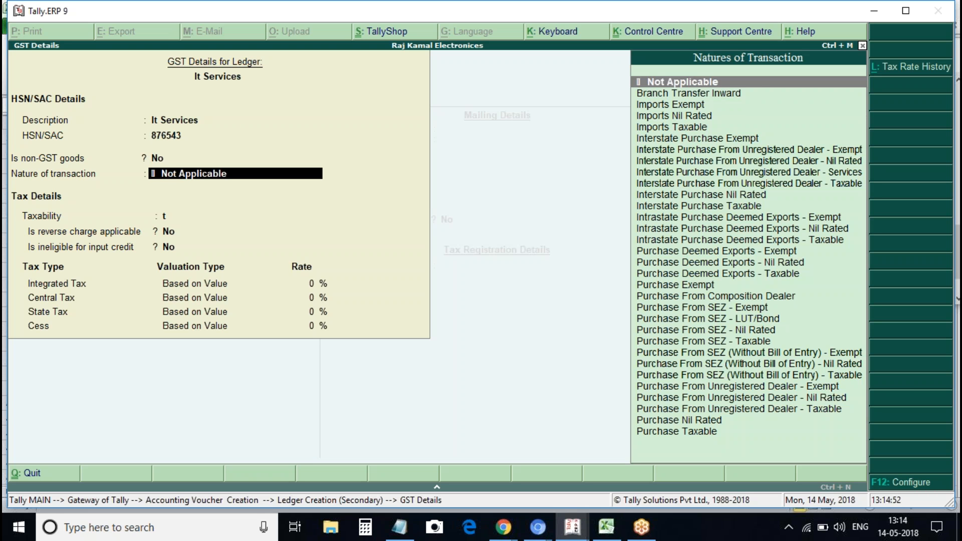
{"action": "key", "text": "Down"}
{"action": "key", "text": "Down"}
{"action": "key", "text": "Down"}
{"action": "key", "text": "Down"}
{"action": "key", "text": "Return"}
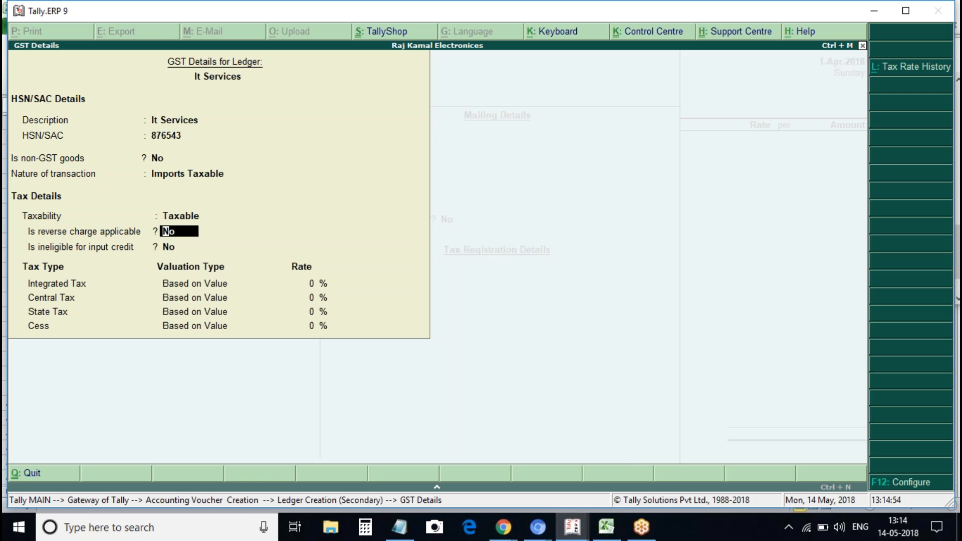
{"action": "key", "text": "Return"}
{"action": "key", "text": "Return"}
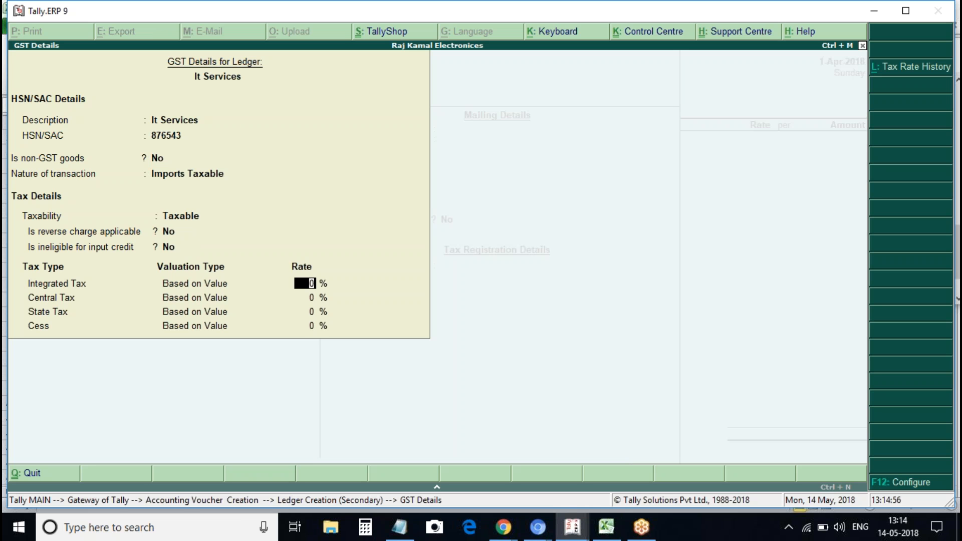
{"action": "type", "text": "12"}
{"action": "key", "text": "Return"}
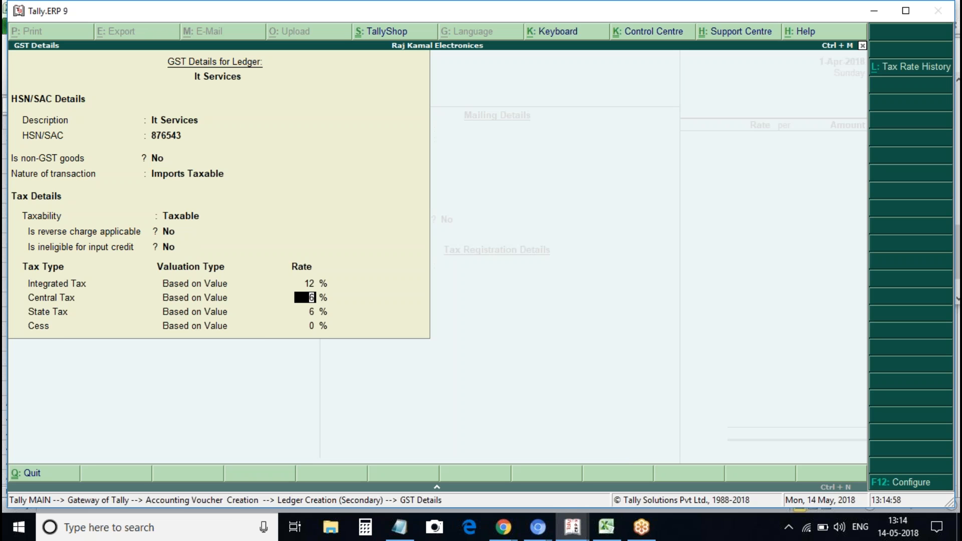
{"action": "key", "text": "ctrl+a"}
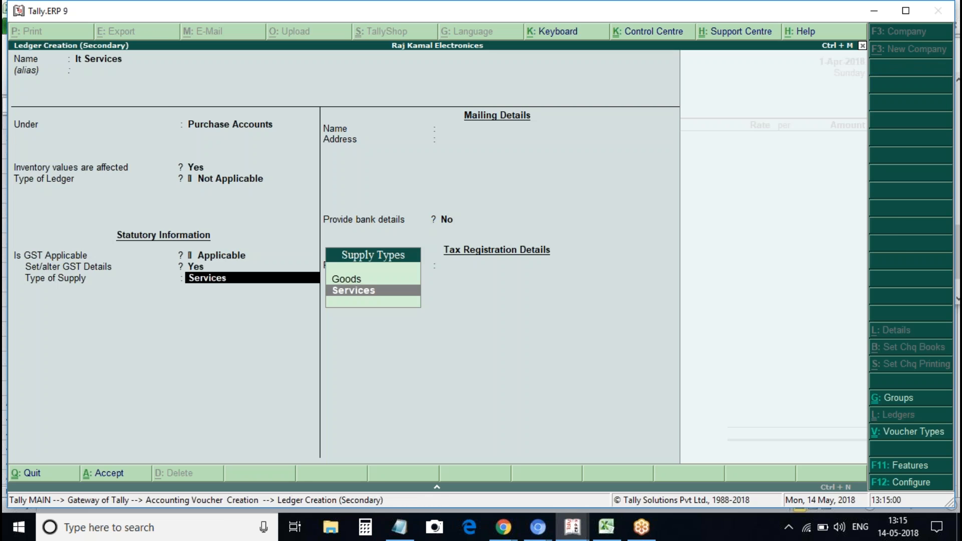
{"action": "key", "text": "ctrl+a"}
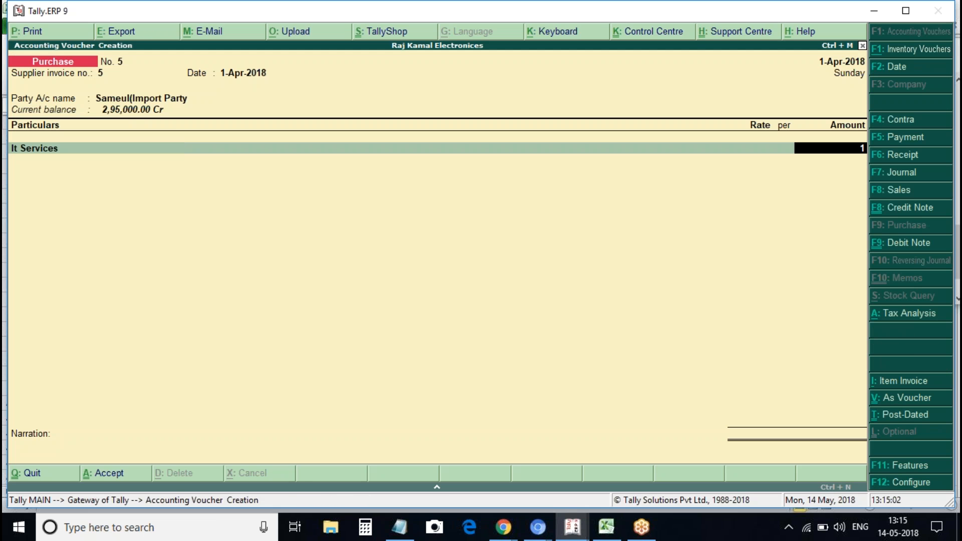
Enter 1,00,000 for It Services and add an Igst line
{"action": "type", "text": "1,00,000"}
{"action": "key", "text": "Return"}
{"action": "key", "text": "Return"}
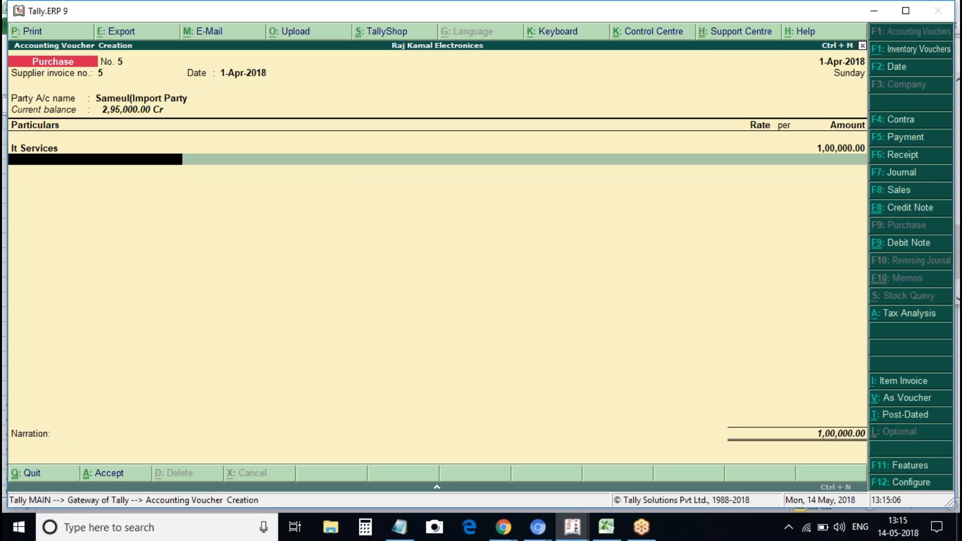
{"action": "key", "text": "Down"}
{"action": "key", "text": "Down"}
{"action": "key", "text": "Down"}
{"action": "key", "text": "Down"}
{"action": "key", "text": "Up"}
{"action": "key", "text": "Return"}
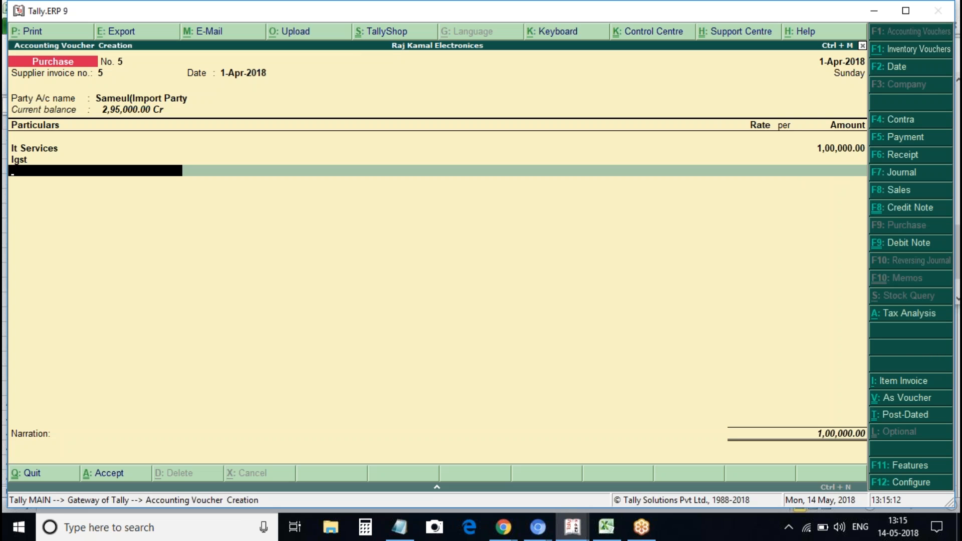
Check the tax analysis, then reopen the It Services ledger for alteration
{"action": "key", "text": "alt+a"}
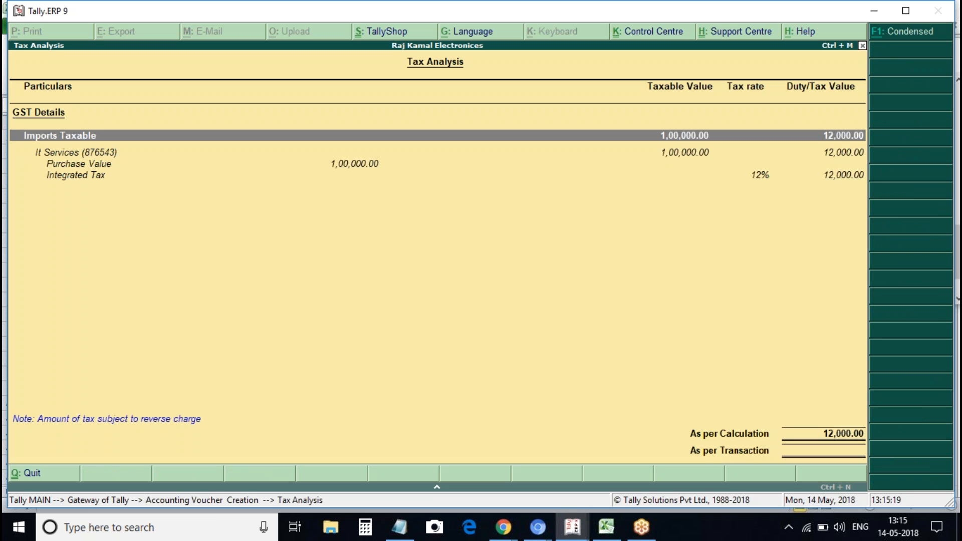
{"action": "key", "text": "Escape"}
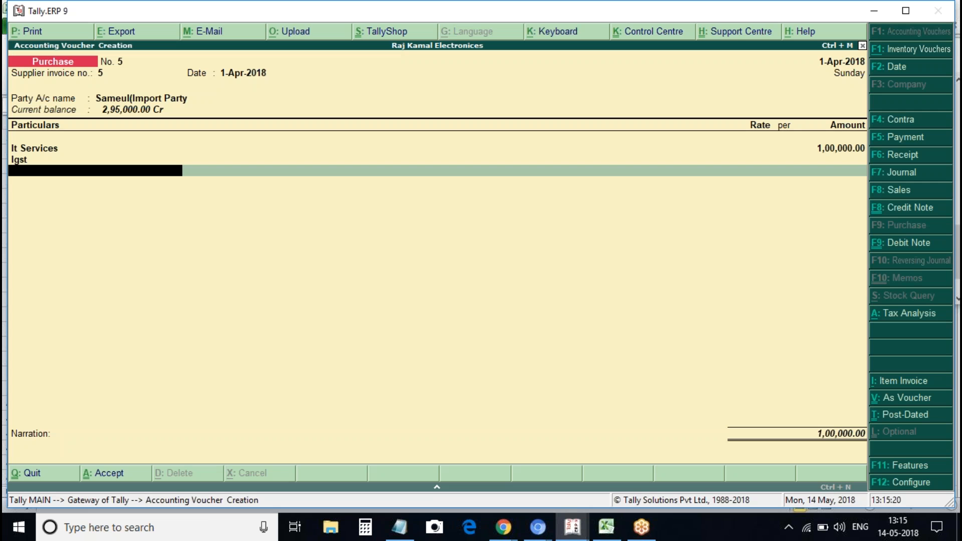
{"action": "key", "text": "Up"}
{"action": "key", "text": "Up"}
{"action": "key", "text": "Up"}
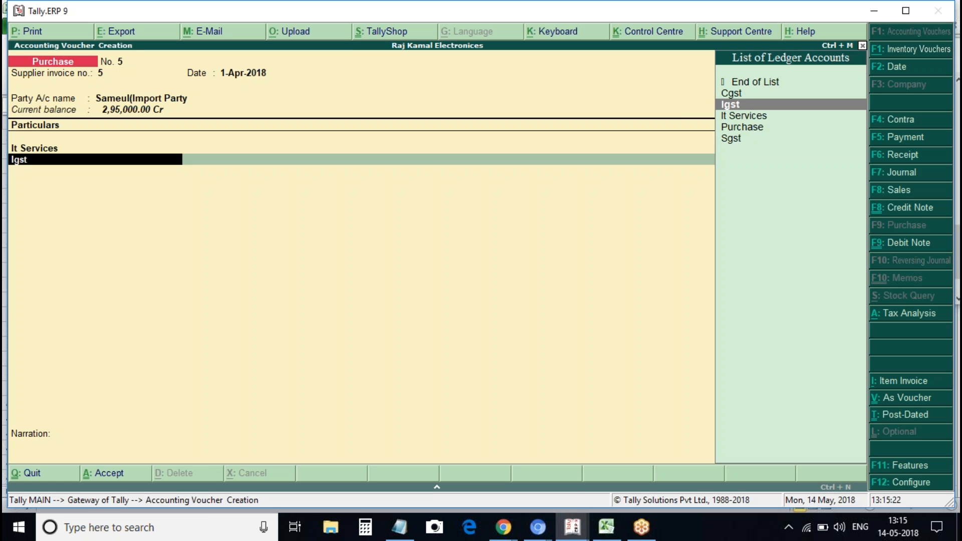
{"action": "key", "text": "ctrl+Return"}
Turn on Set/alter GST Details for It Services, review its 12% Imports Taxable rates, and save
{"action": "key", "text": "Return"}
{"action": "key", "text": "Return"}
{"action": "key", "text": "Return"}
{"action": "key", "text": "Return"}
{"action": "key", "text": "Return"}
{"action": "key", "text": "Return"}
{"action": "type", "text": "y"}
{"action": "key", "text": "Return"}
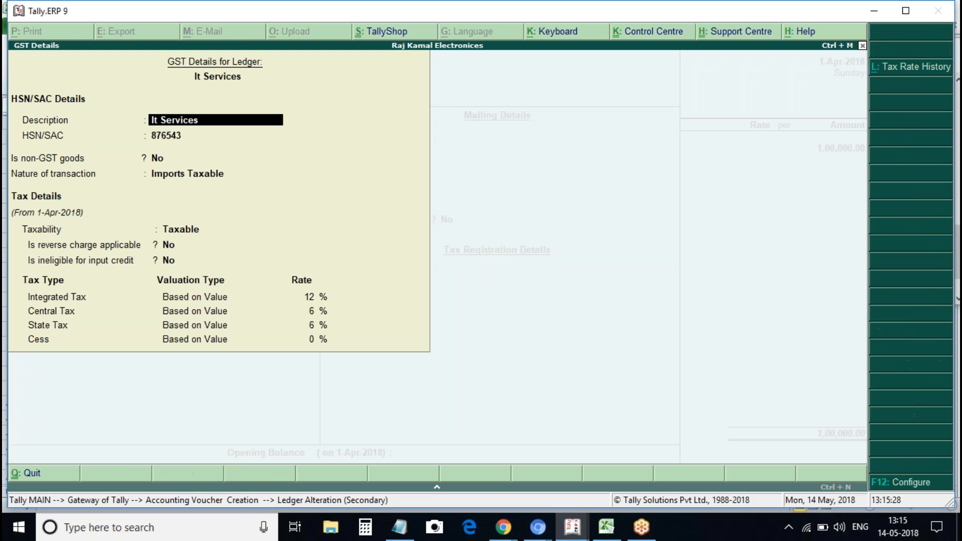
{"action": "key", "text": "Return"}
{"action": "key", "text": "Return"}
{"action": "key", "text": "Return"}
{"action": "key", "text": "Return"}
{"action": "key", "text": "Return"}
{"action": "key", "text": "Return"}
{"action": "key", "text": "Return"}
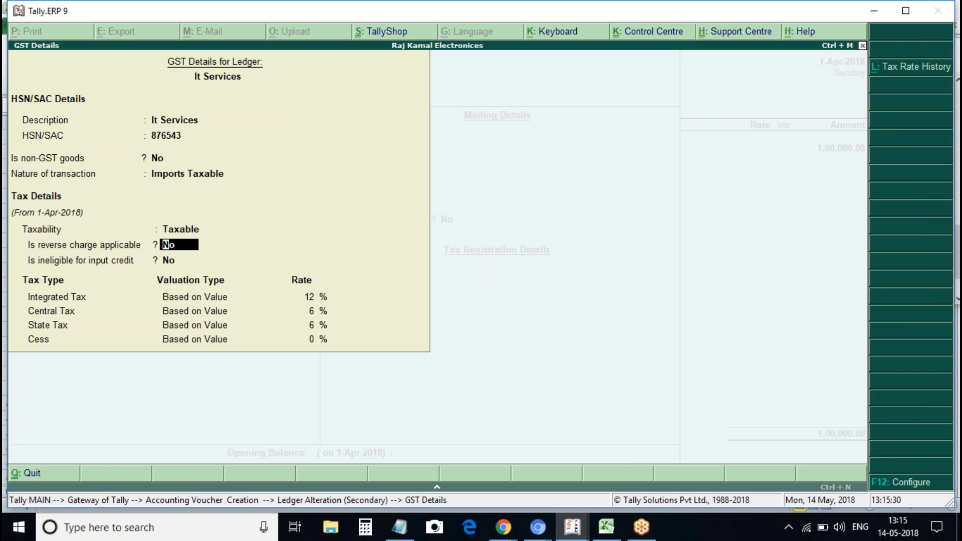
{"action": "key", "text": "Return"}
{"action": "key", "text": "Return"}
{"action": "key", "text": "Return"}
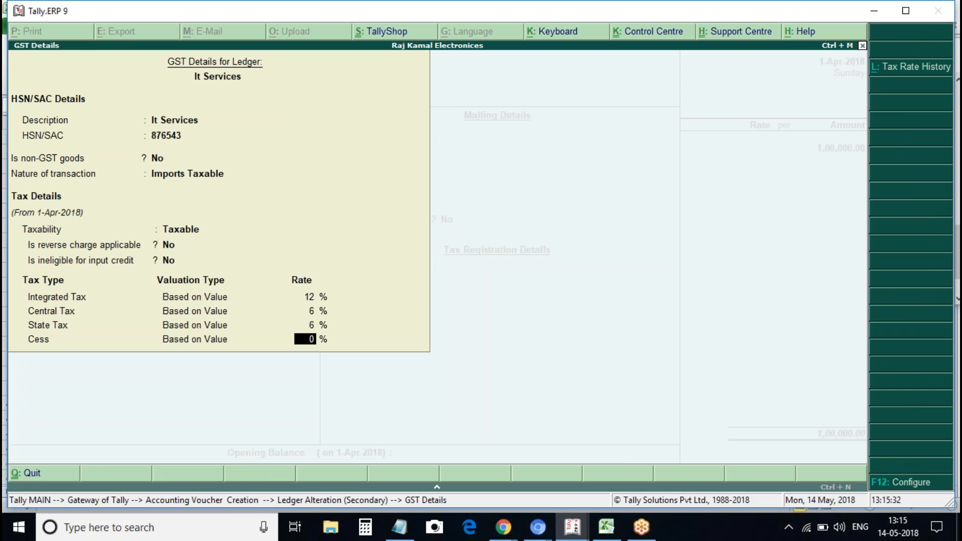
{"action": "key", "text": "Return"}
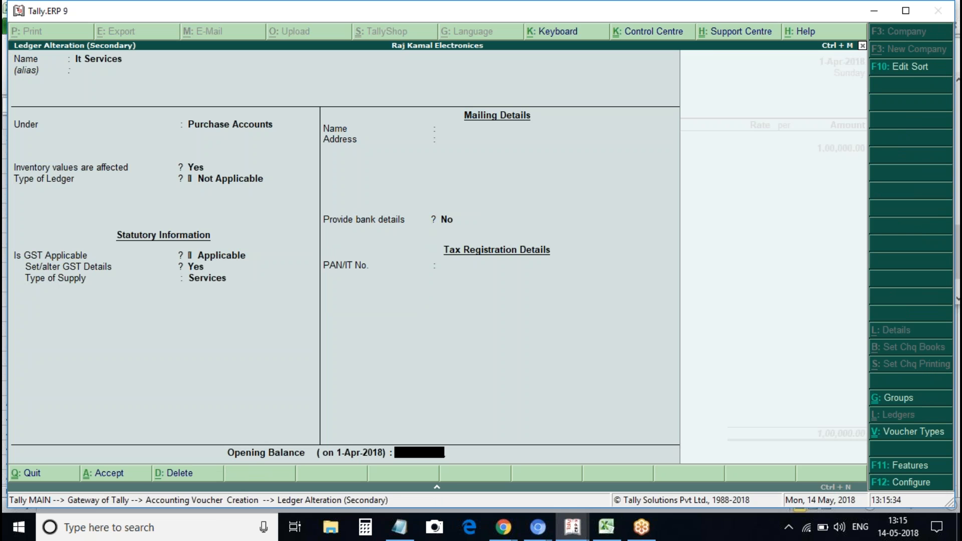
{"action": "key", "text": "ctrl+a"}
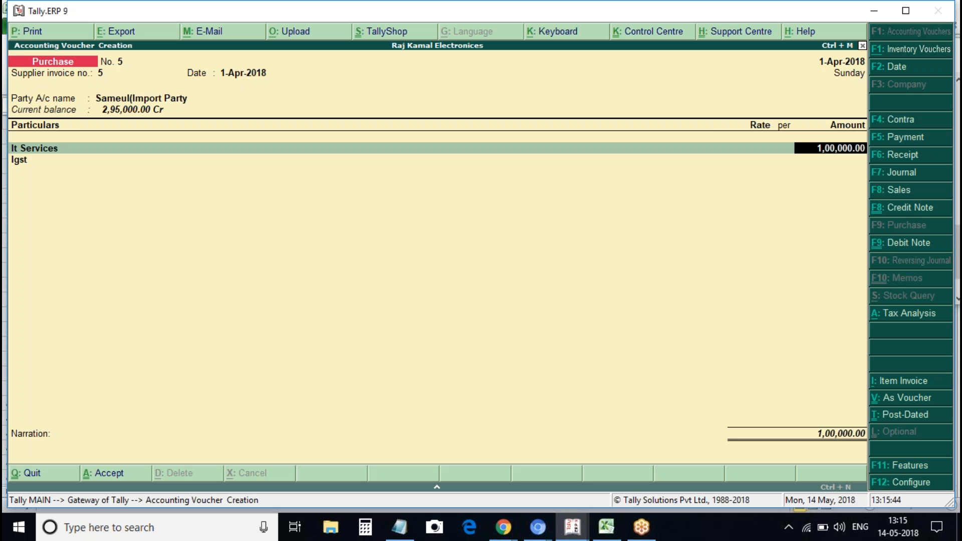
Classify the It Services line as Imports Taxable and verify 12,000.00 integrated tax
{"action": "key", "text": "Return"}
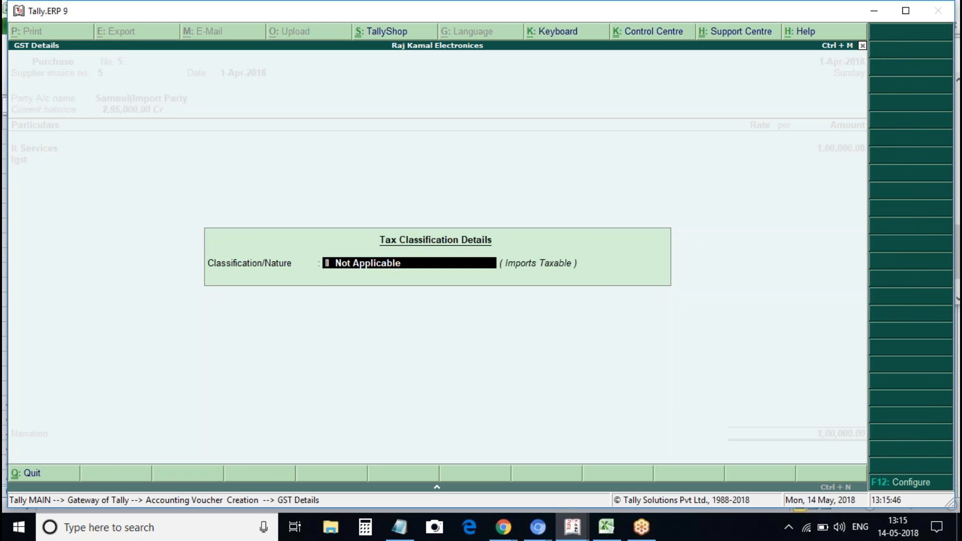
{"action": "key", "text": "Down"}
{"action": "key", "text": "Down"}
{"action": "key", "text": "Down"}
{"action": "key", "text": "Down"}
{"action": "key", "text": "Return"}
{"action": "key", "text": "Return"}
{"action": "key", "text": "Return"}
{"action": "key", "text": "Return"}
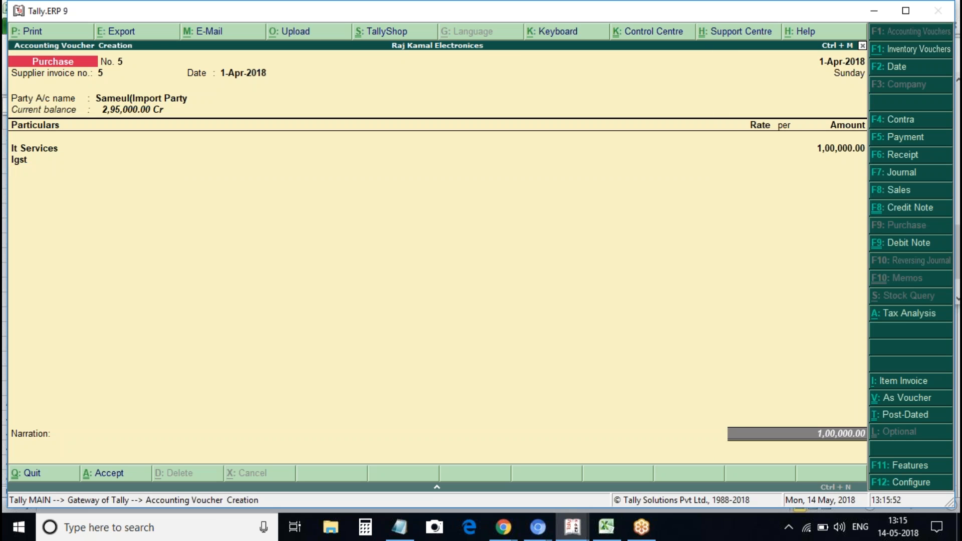
{"action": "key", "text": "alt+a"}
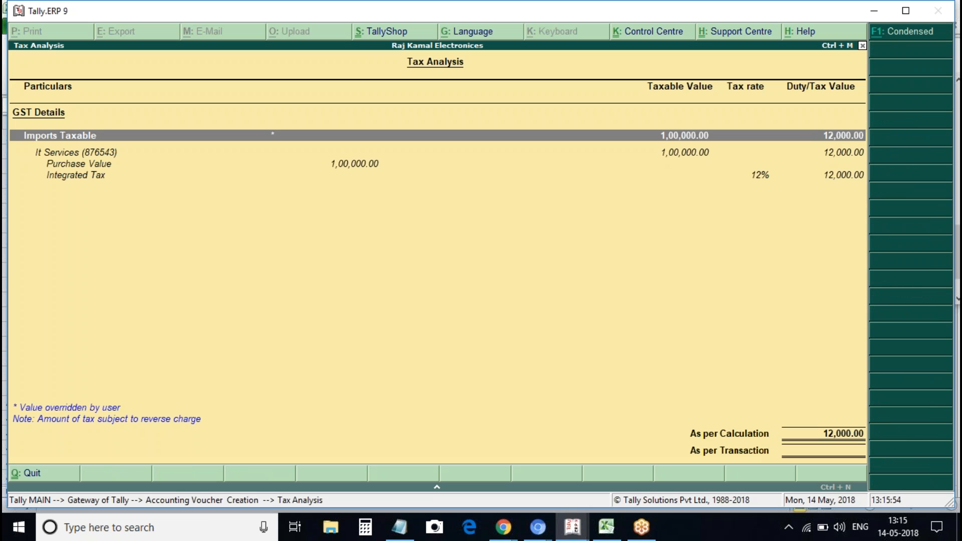
{"action": "key", "text": "Escape"}
Save purchase voucher No. 5 and quit voucher entry
{"action": "key", "text": "ctrl+a"}
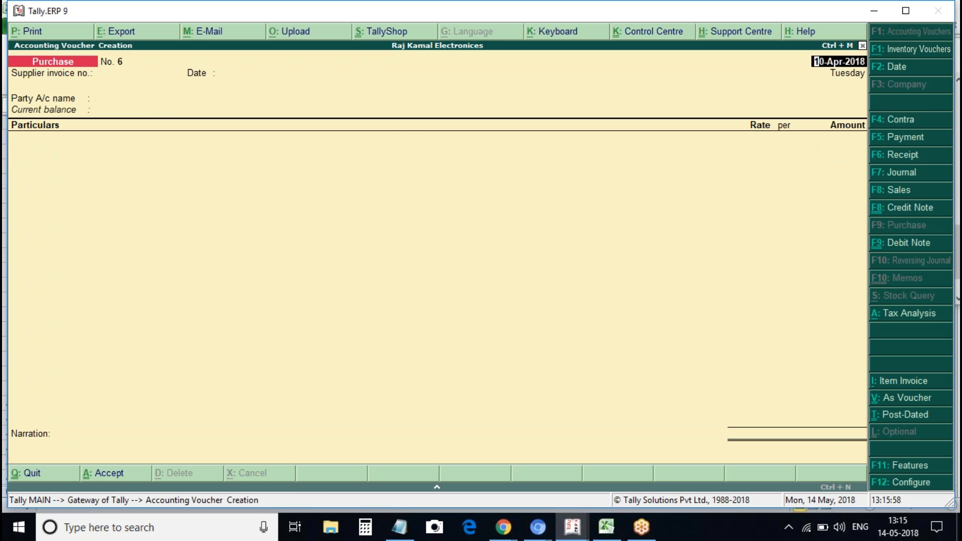
{"action": "key", "text": "Escape"}
{"action": "key", "text": "y"}
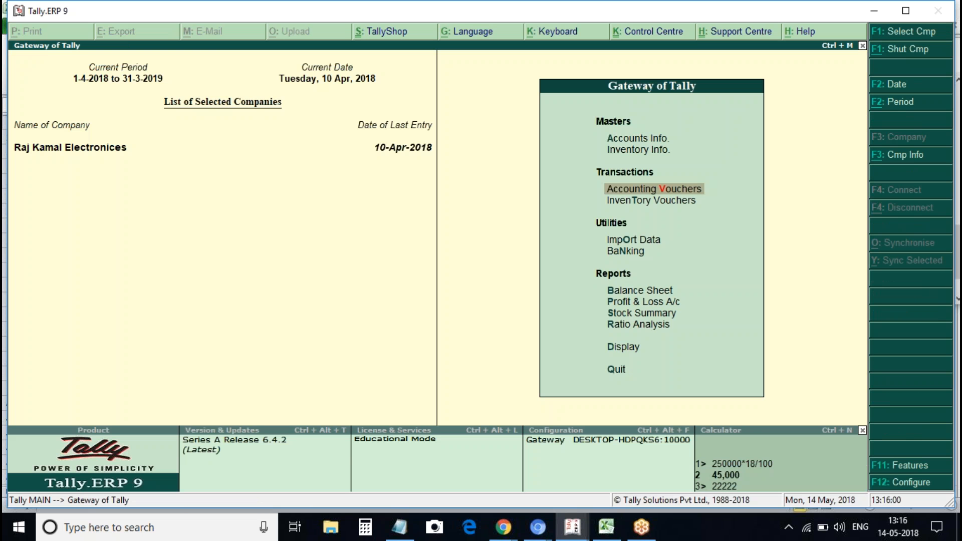
Open the GSTR-2 returns summary and select the Import of Services - 4C row
{"action": "key", "text": "d"}
{"action": "key", "text": "o"}
{"action": "key", "text": "g"}
{"action": "key", "text": "Down"}
{"action": "key", "text": "Down"}
{"action": "key", "text": "Up"}
{"action": "key", "text": "Return"}
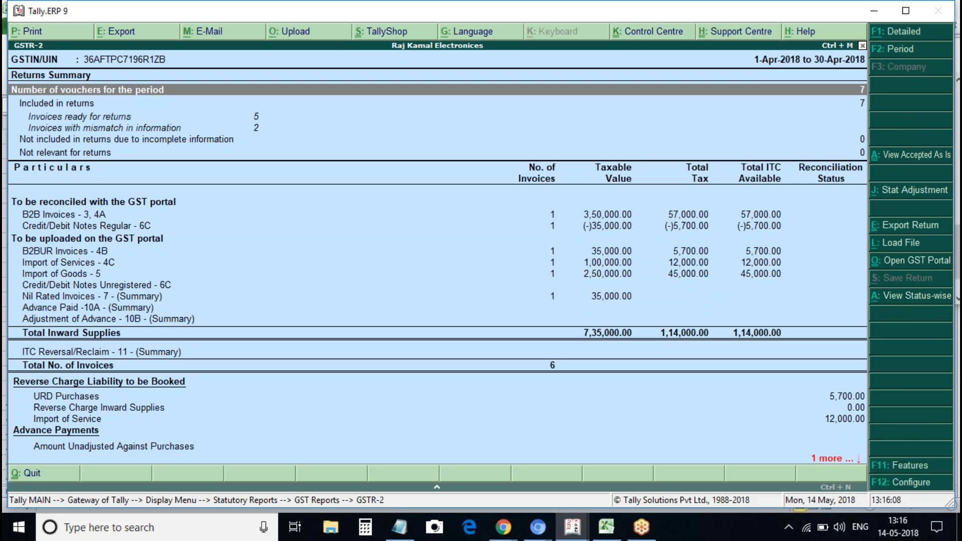
{"action": "left_click", "coordinate": [628, 266]}
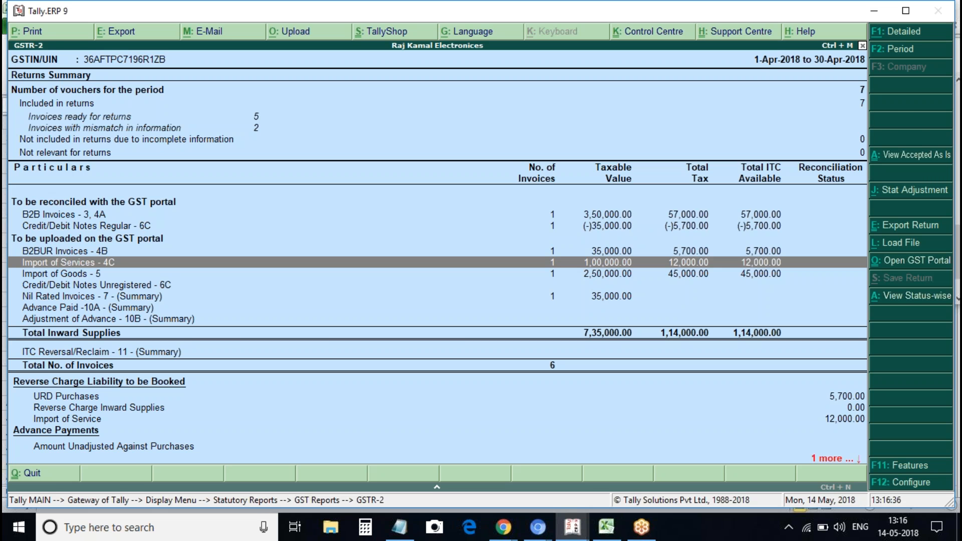
Confirm Import of Services shows 1,00,000.00 with 12,000.00 tax, then return to Statutory Reports
{"action": "key", "text": "Escape"}
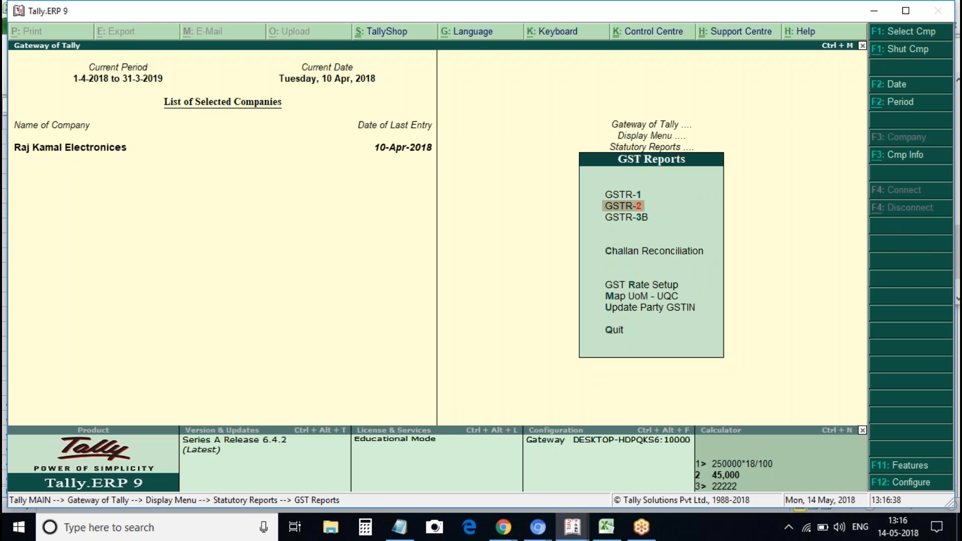
{"action": "key", "text": "Return"}
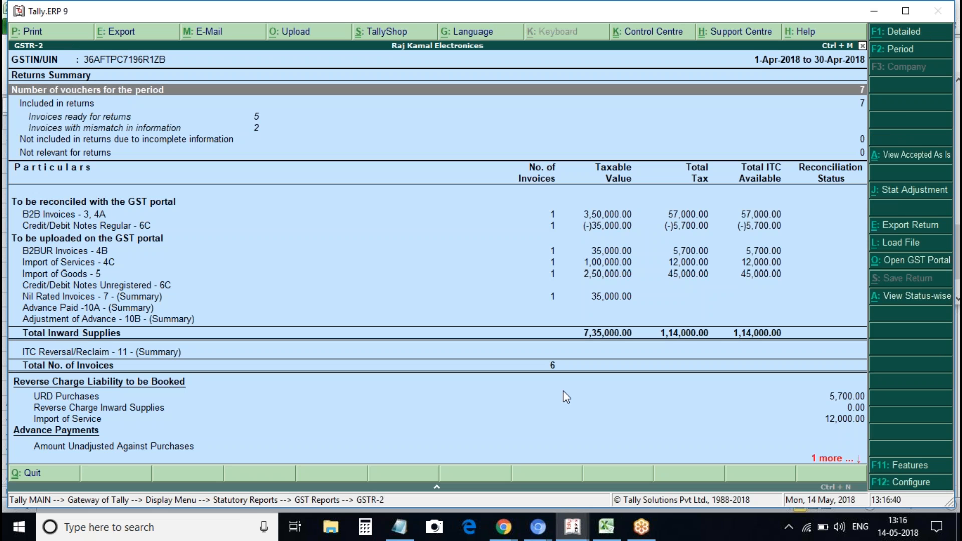
{"action": "left_click", "coordinate": [438, 420]}
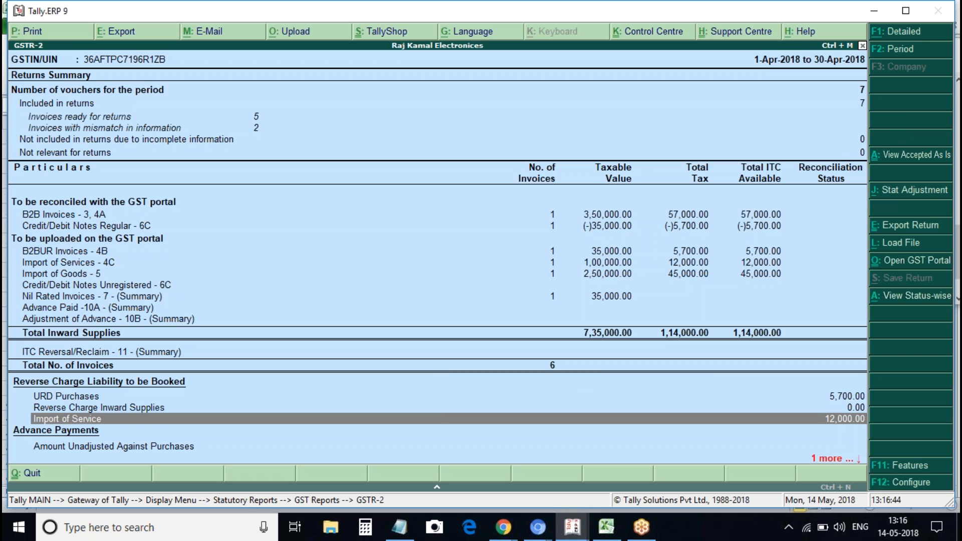
{"action": "left_click", "coordinate": [684, 263]}
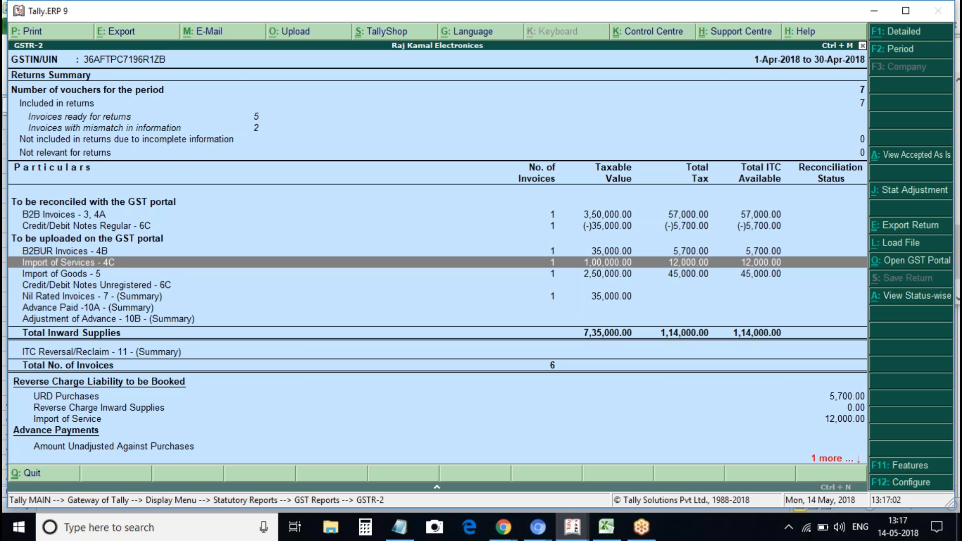
{"action": "key", "text": "Up"}
{"action": "key", "text": "Up"}
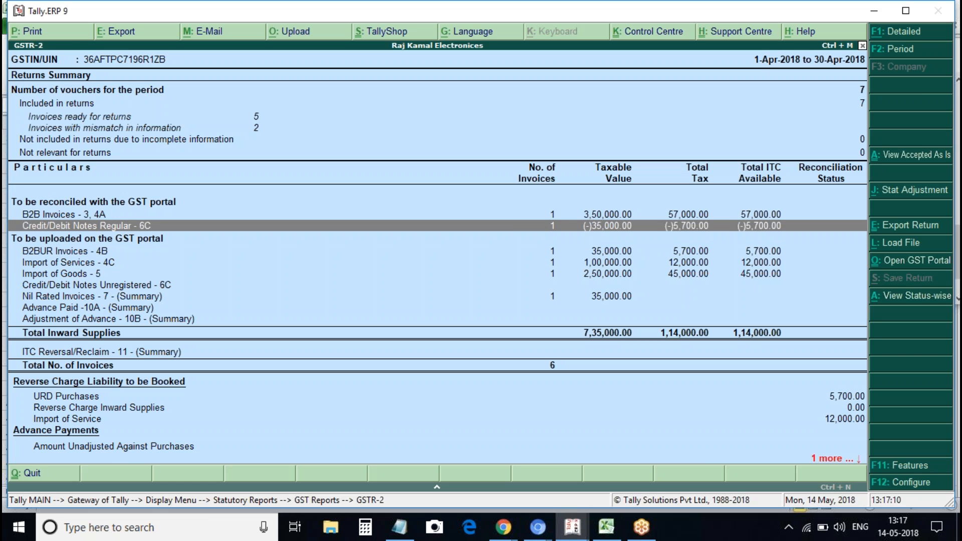
{"action": "key", "text": "Escape"}
{"action": "key", "text": "Escape"}
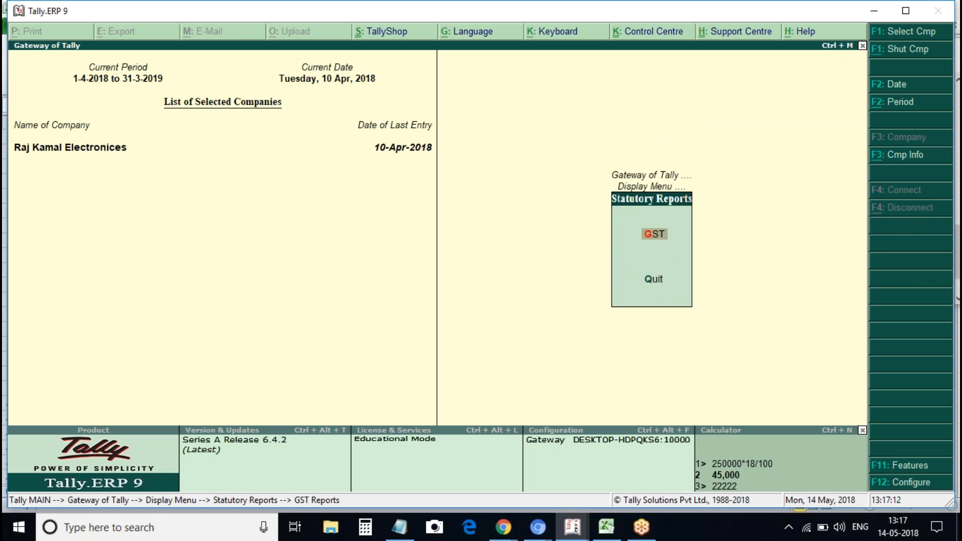
{"action": "key", "text": "Escape"}
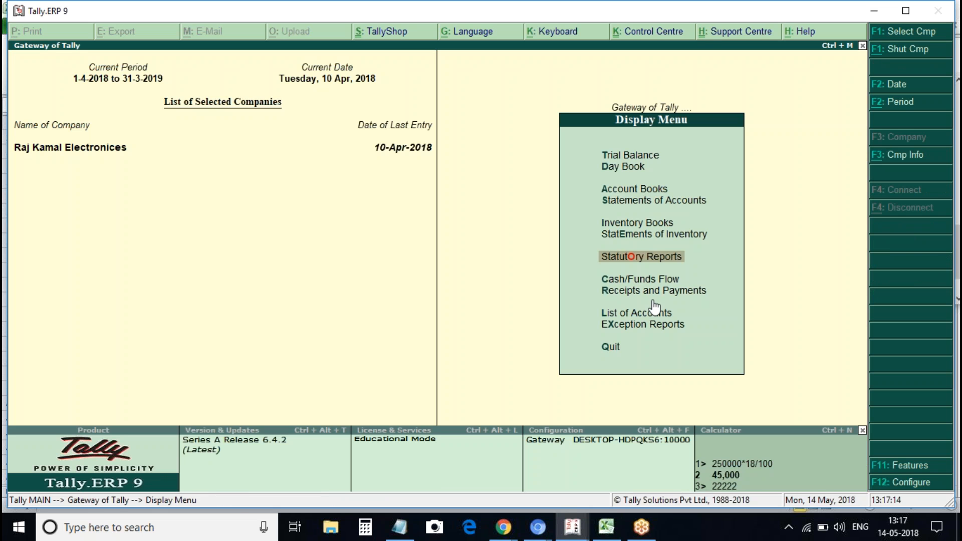
Open GSTR-2's invoices with exceptions and drill into the vouchers needing information
{"action": "left_click", "coordinate": [647, 257]}
{"action": "key", "text": "Return"}
{"action": "key", "text": "Down"}
{"action": "key", "text": "Return"}
{"action": "key", "text": "Down"}
{"action": "key", "text": "Down"}
{"action": "key", "text": "Return"}
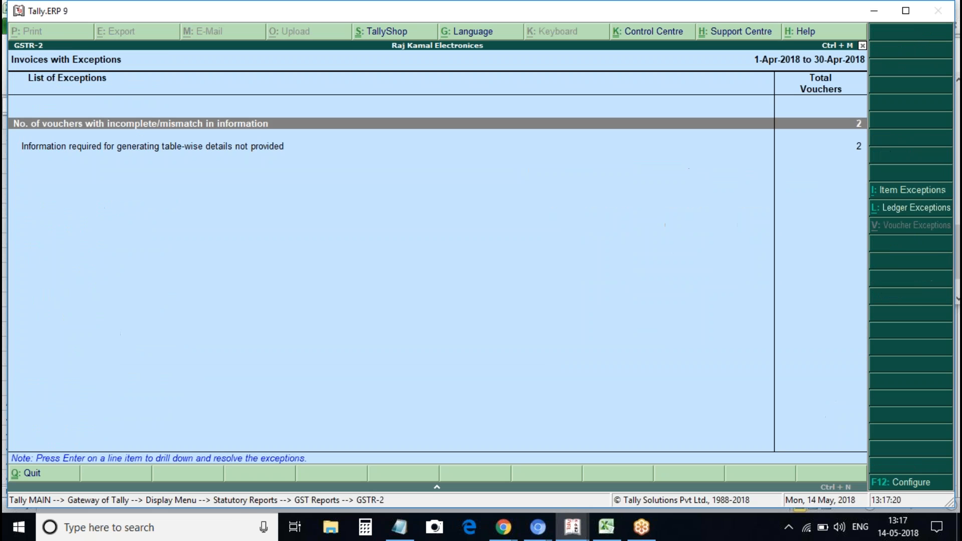
{"action": "key", "text": "Down"}
{"action": "key", "text": "Return"}
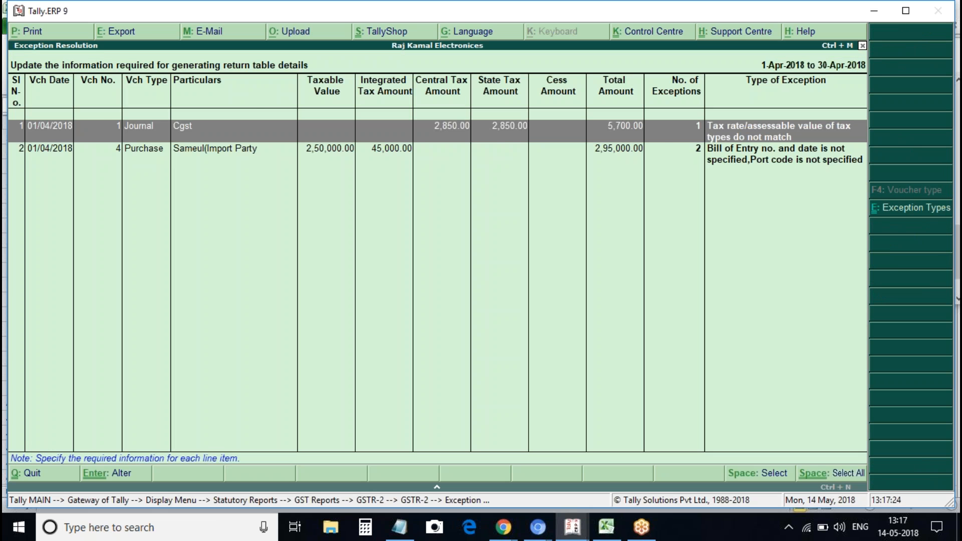
Review the Cgst journal's tax-rate mismatch and journal voucher No. 1 without changing anything
{"action": "key", "text": "Return"}
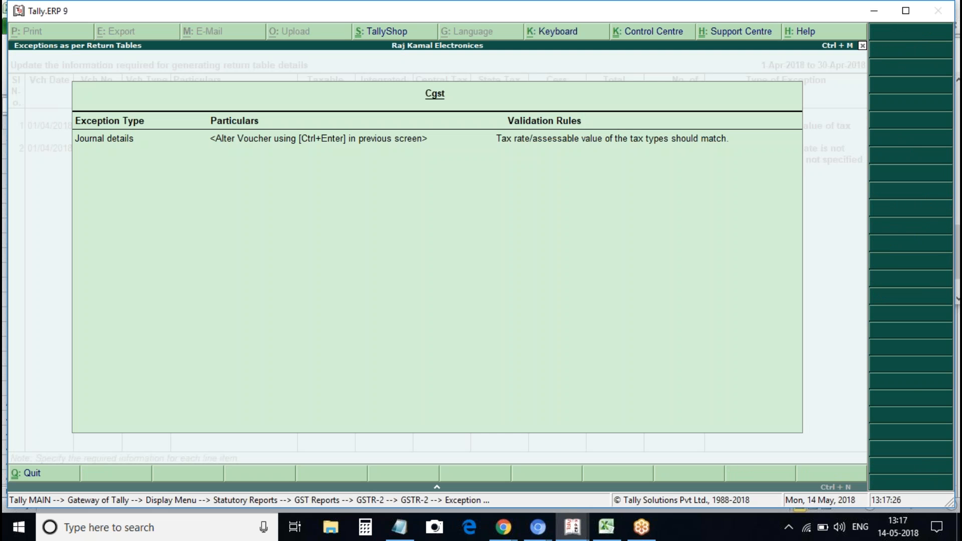
{"action": "key", "text": "Escape"}
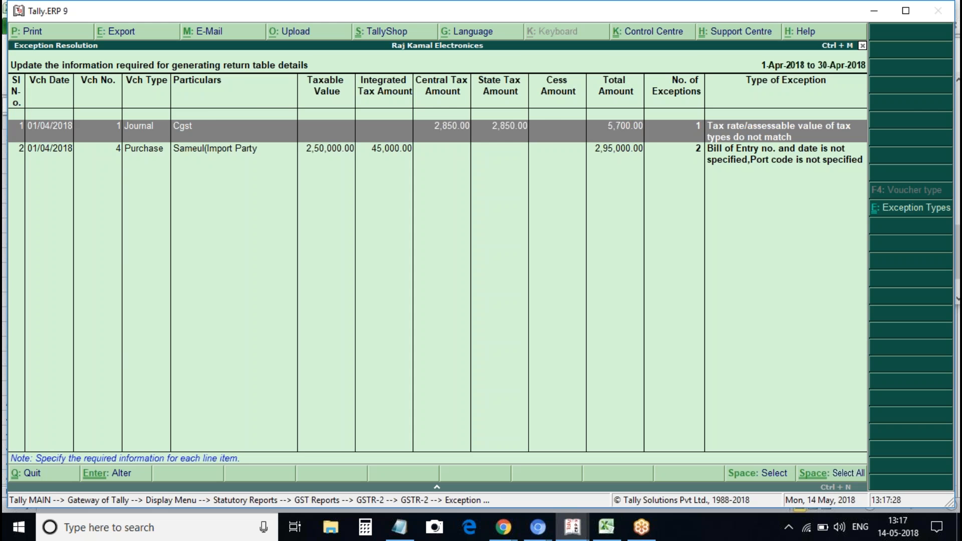
{"action": "key", "text": "Return"}
{"action": "key", "text": "Escape"}
{"action": "key", "text": "Return"}
{"action": "key", "text": "Return"}
{"action": "key", "text": "Return"}
{"action": "key", "text": "Return"}
{"action": "key", "text": "Return"}
{"action": "key", "text": "Return"}
{"action": "key", "text": "Return"}
{"action": "key", "text": "Return"}
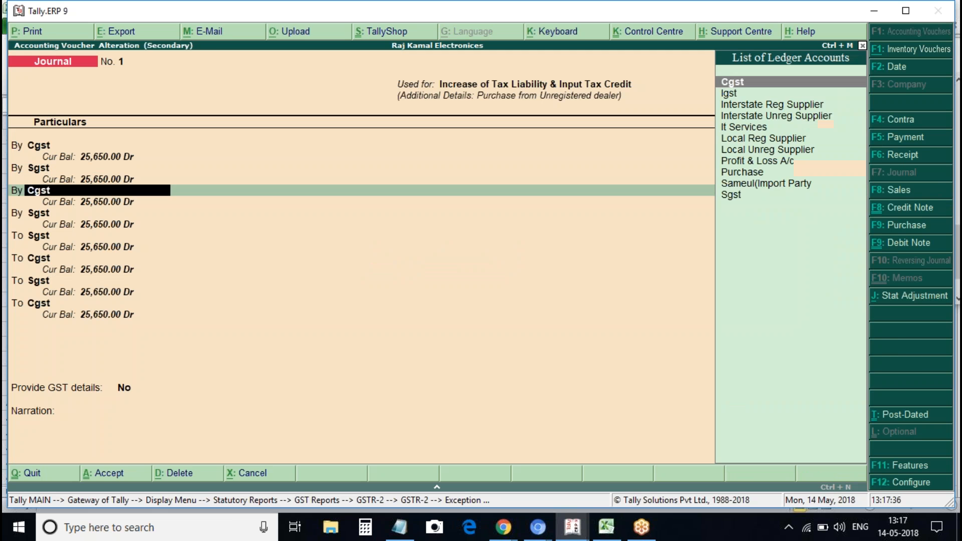
{"action": "key", "text": "Return"}
{"action": "key", "text": "Return"}
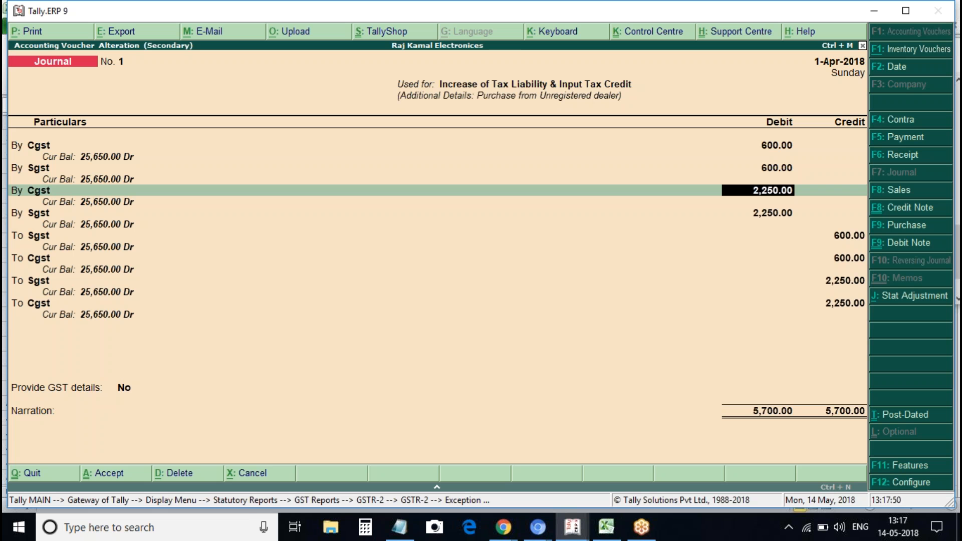
{"action": "key", "text": "Escape"}
Give the import purchase Bill of Entry No. 1234567 and port code 654329
{"action": "key", "text": "y"}
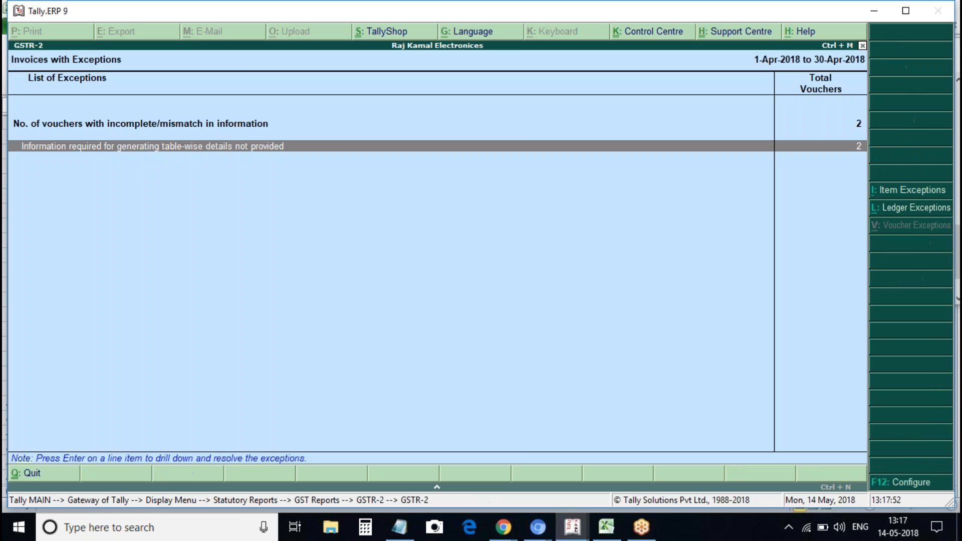
{"action": "key", "text": "Return"}
{"action": "key", "text": "Down"}
{"action": "key", "text": "Return"}
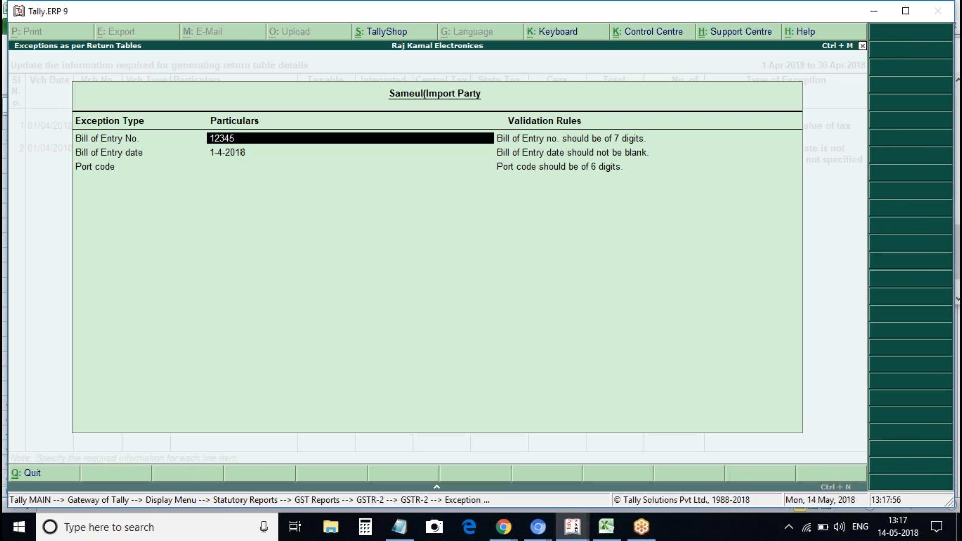
{"action": "type", "text": "1234567"}
{"action": "key", "text": "Return"}
{"action": "key", "text": "Return"}
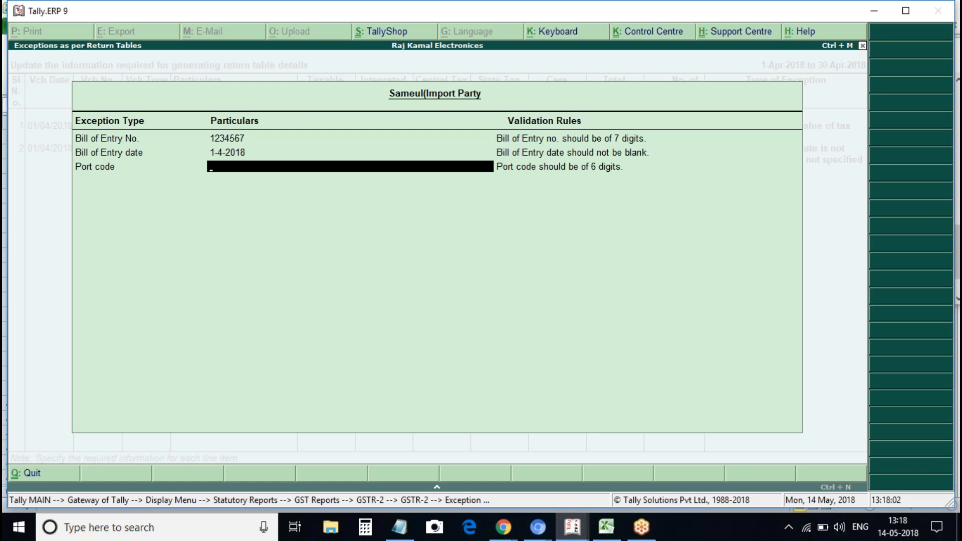
{"action": "type", "text": "6543298"}
{"action": "key", "text": "BackSpace"}
{"action": "key", "text": "Return"}
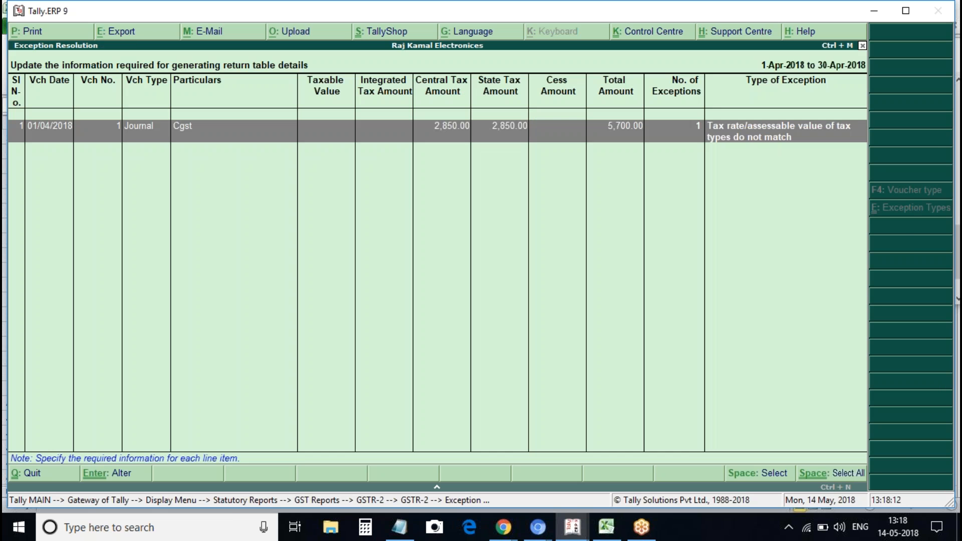
{"action": "key", "text": "Escape"}
{"action": "key", "text": "Escape"}
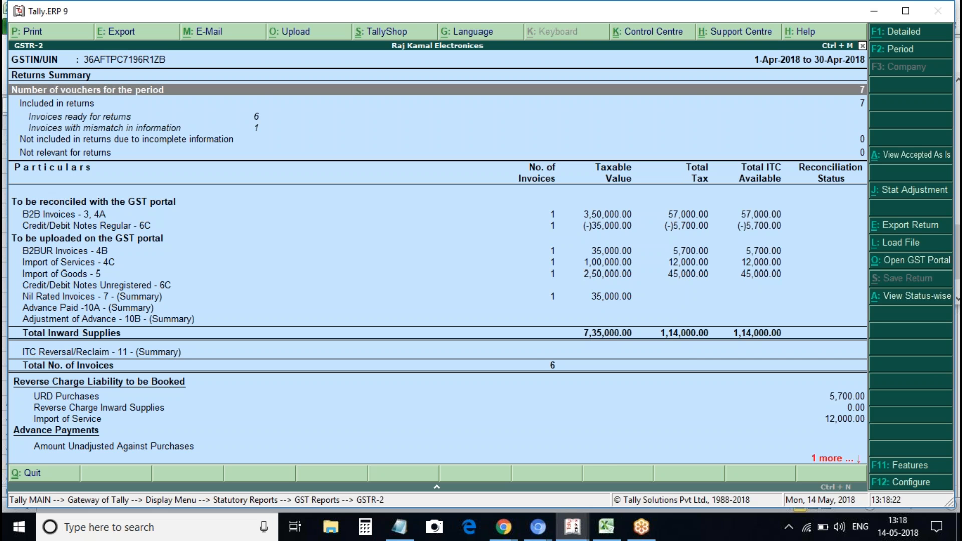
Return to the GSTR-2 summary showing all 7 vouchers included, 0 mismatches, 1,14,000.00 ITC
{"action": "key", "text": "super"}
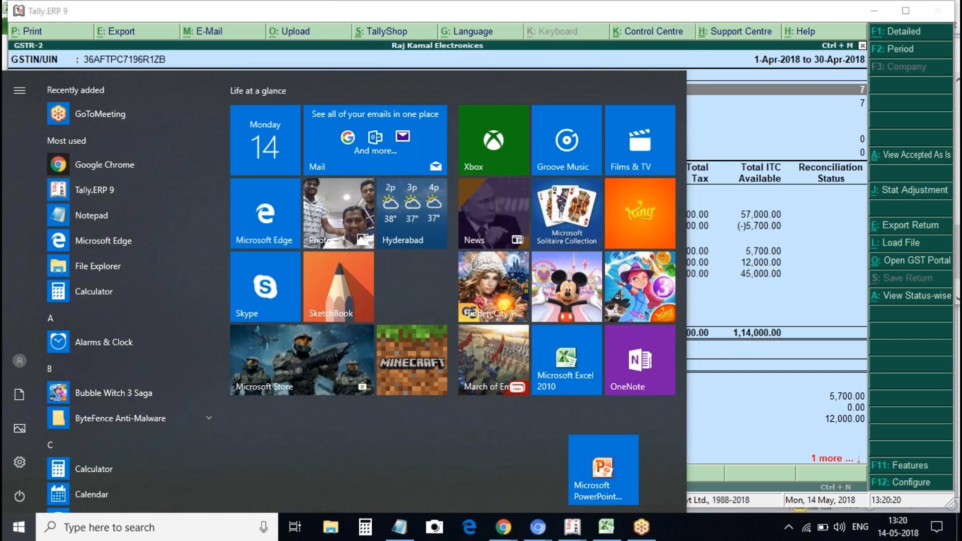
{"action": "left_click", "coordinate": [803, 125]}
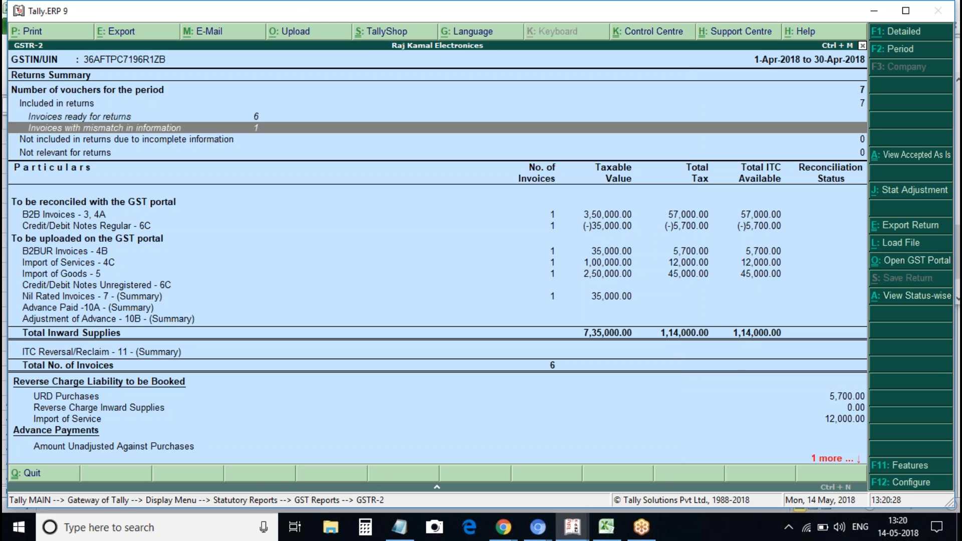
Open GSTR-3B and review its summary rows, including URD Purchases and Import of Service liabilities
{"action": "key", "text": "Escape"}
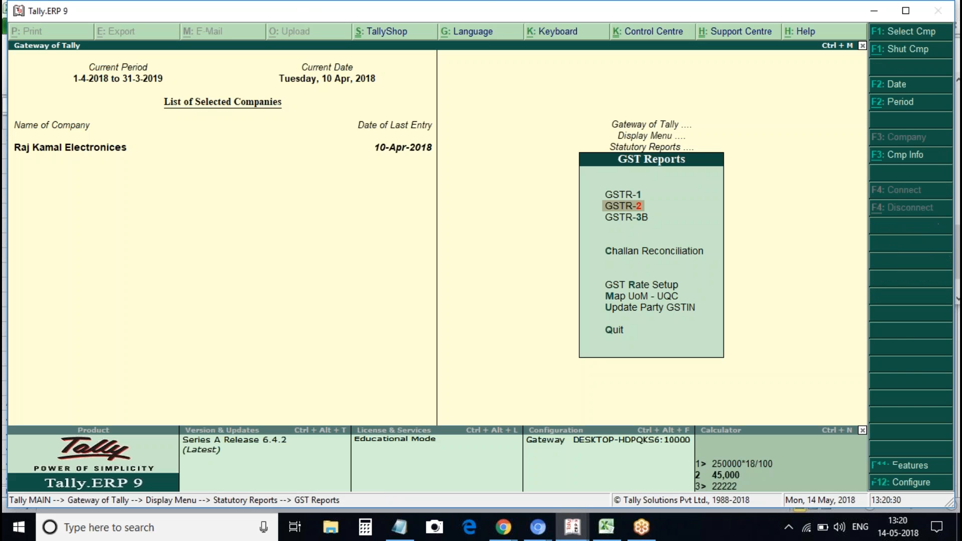
{"action": "key", "text": "Down"}
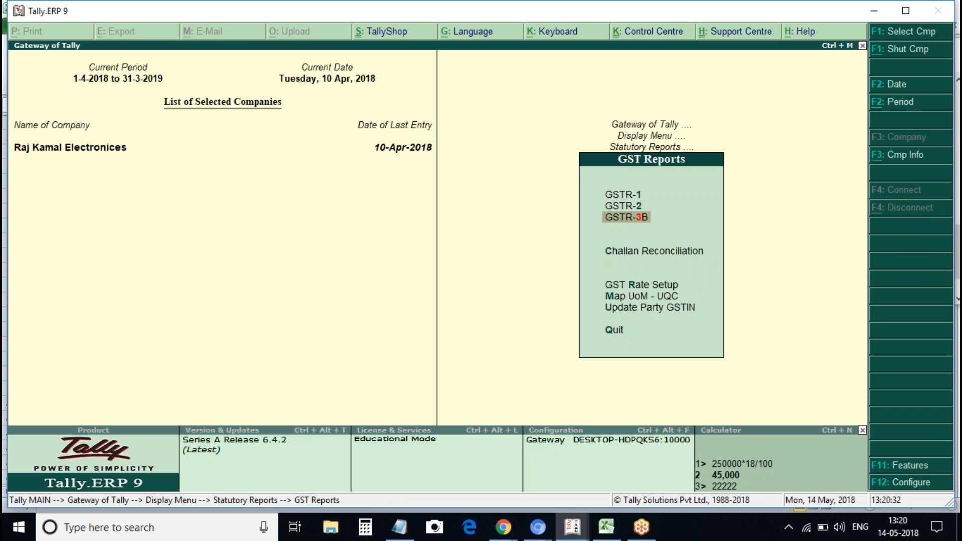
{"action": "key", "text": "Return"}
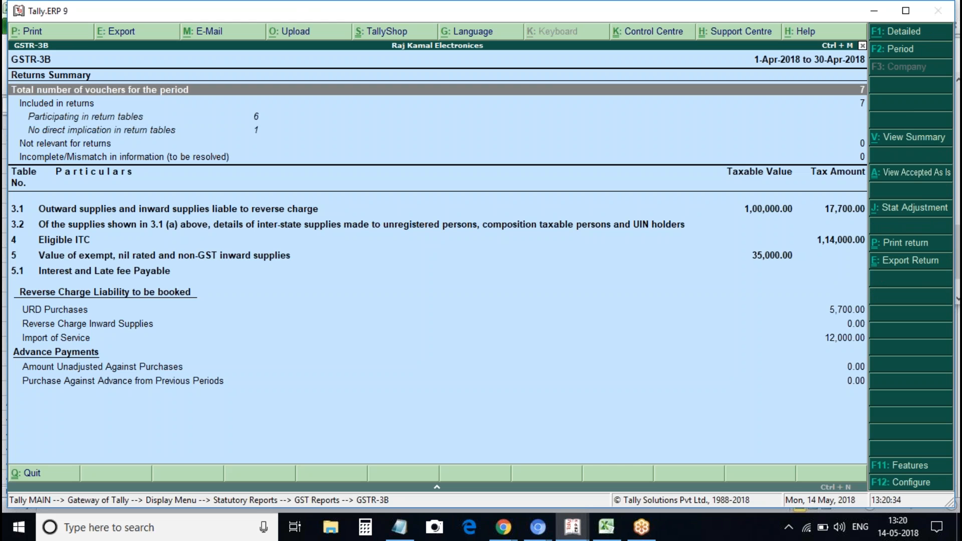
{"action": "key", "text": "Down"}
{"action": "key", "text": "Down"}
{"action": "key", "text": "Down"}
{"action": "key", "text": "Down"}
{"action": "key", "text": "Down"}
{"action": "key", "text": "Down"}
{"action": "key", "text": "Down"}
{"action": "key", "text": "Down"}
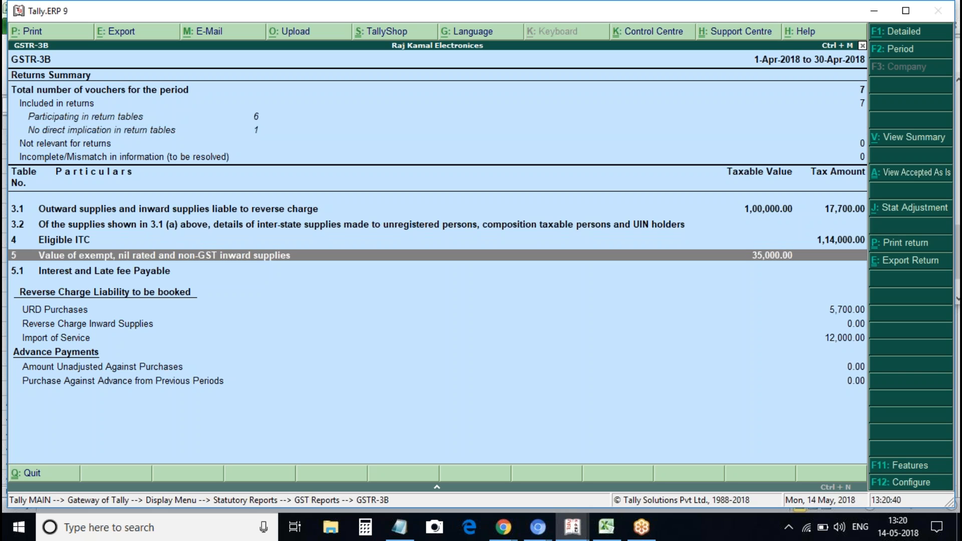
{"action": "key", "text": "Down"}
{"action": "key", "text": "Down"}
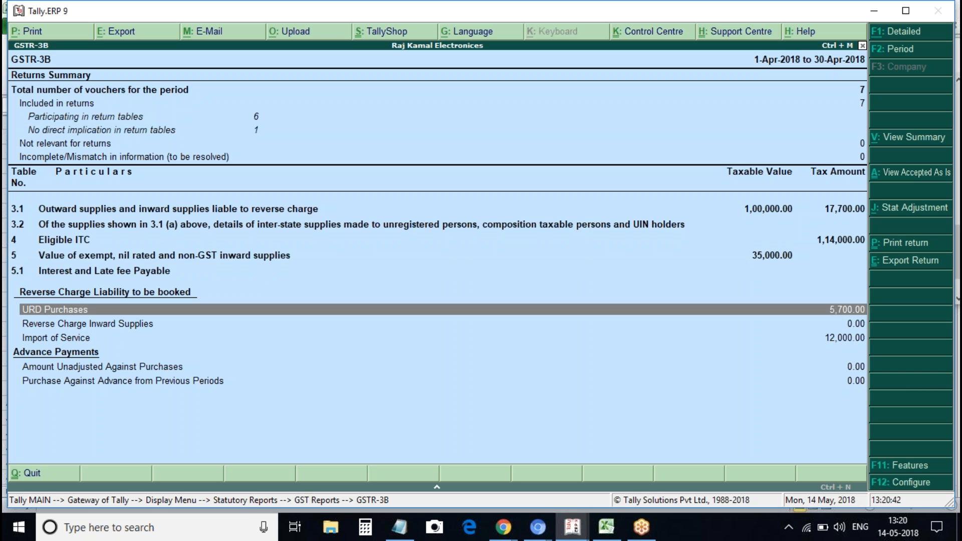
{"action": "key", "text": "Up"}
{"action": "key", "text": "Up"}
{"action": "key", "text": "Up"}
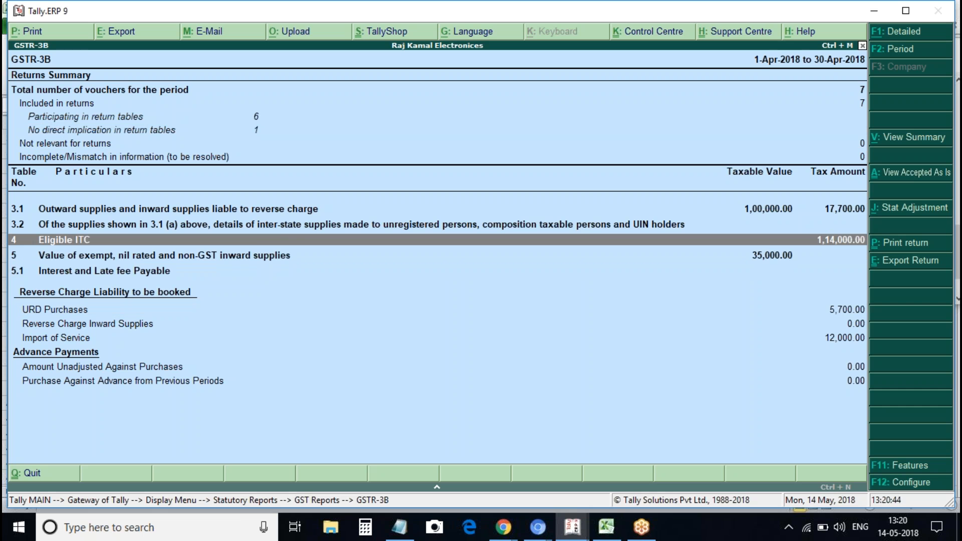
{"action": "key", "text": "Down"}
{"action": "key", "text": "Down"}
{"action": "key", "text": "Down"}
{"action": "key", "text": "Down"}
{"action": "key", "text": "Down"}
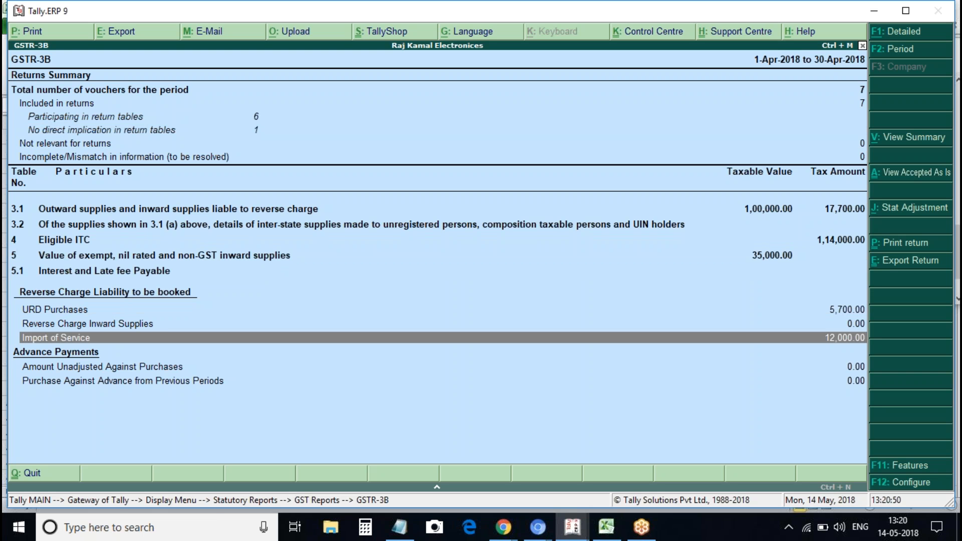
{"action": "key", "text": "Up"}
{"action": "key", "text": "Up"}
{"action": "key", "text": "Up"}
{"action": "key", "text": "Up"}
{"action": "key", "text": "Up"}
{"action": "key", "text": "Up"}
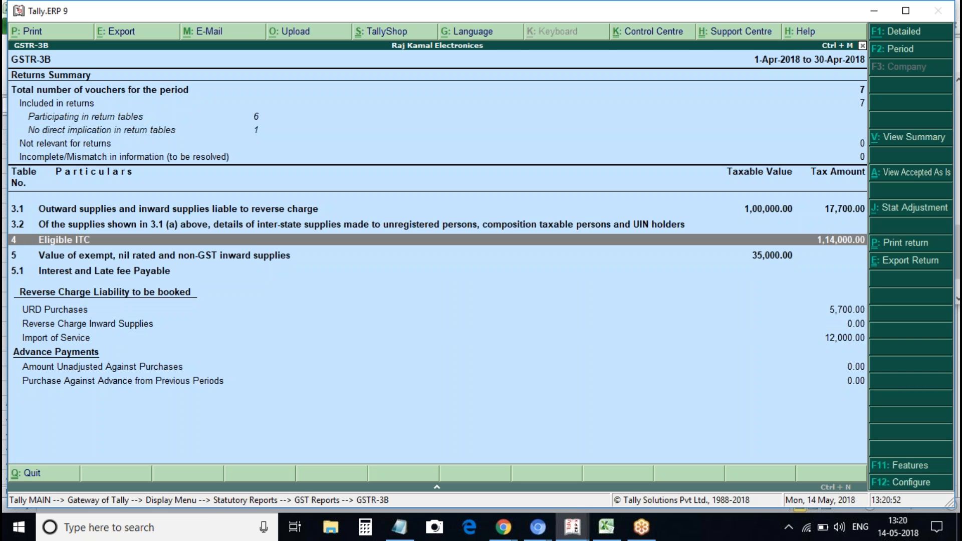
Expand table 3.1 and list the reverse-charge inward supply vouchers, selecting the Cgst journal
{"action": "key", "text": "shift+Return"}
{"action": "key", "text": "Down"}
{"action": "key", "text": "Down"}
{"action": "key", "text": "Down"}
{"action": "key", "text": "Down"}
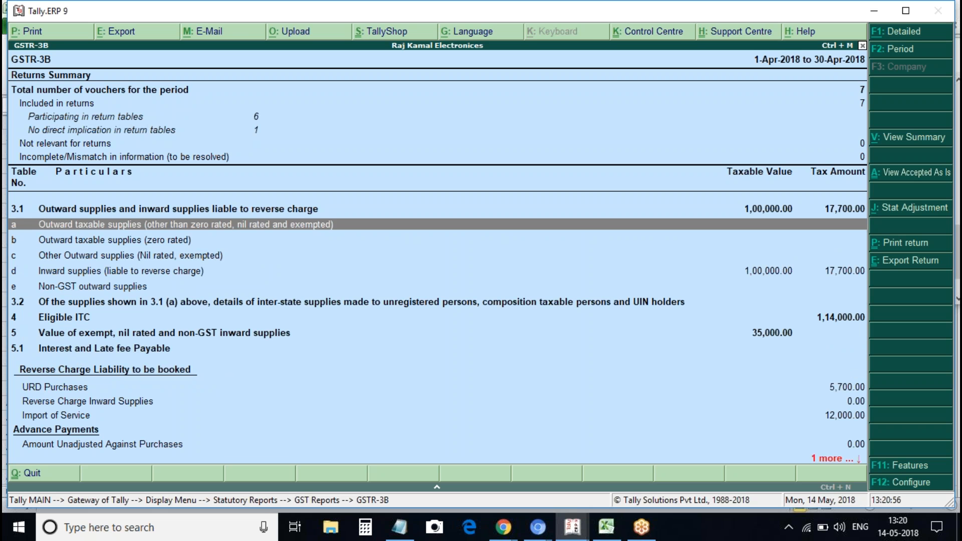
{"action": "key", "text": "Return"}
{"action": "left_click", "coordinate": [483, 123]}
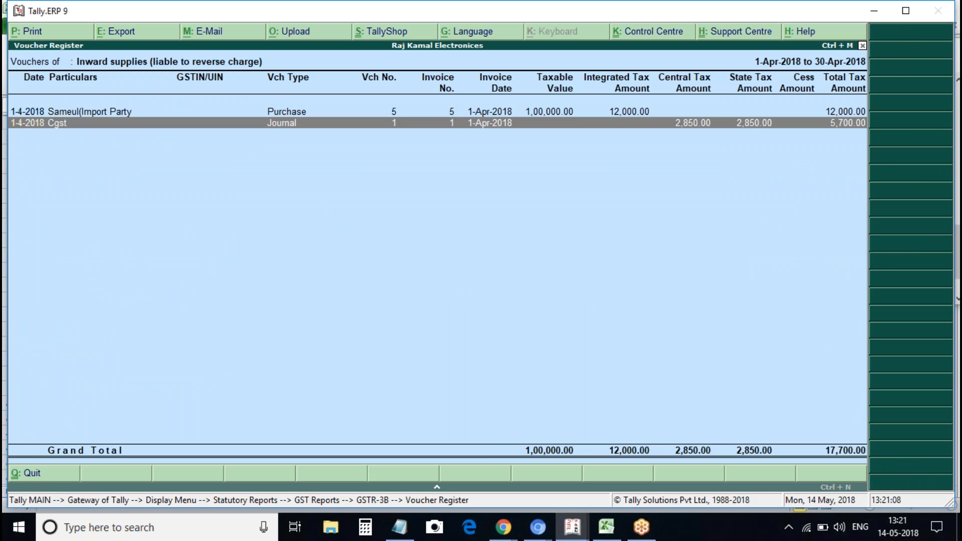
Zero the first Cgst line's GST rate and set its debit to 2,850
{"action": "key", "text": "Return"}
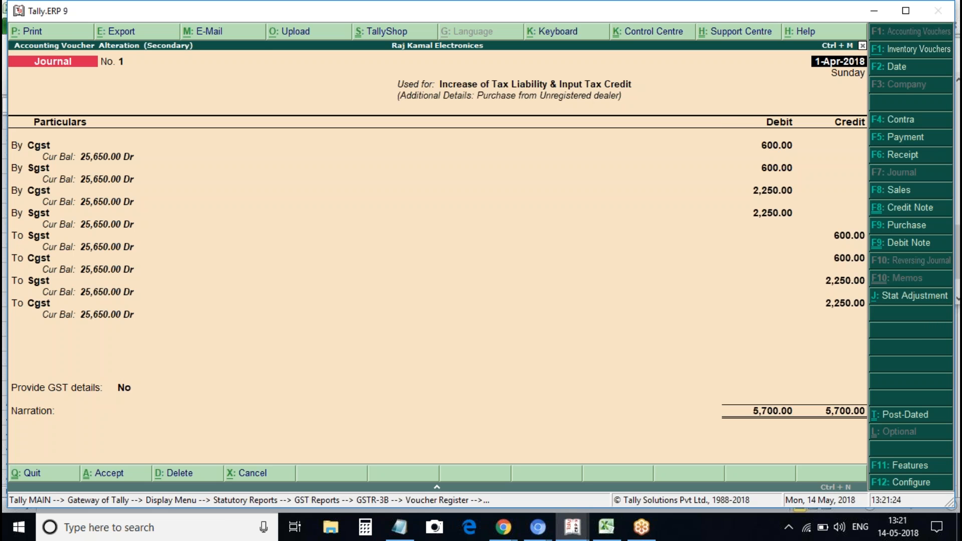
{"action": "key", "text": "Return"}
{"action": "key", "text": "Return"}
{"action": "key", "text": "Return"}
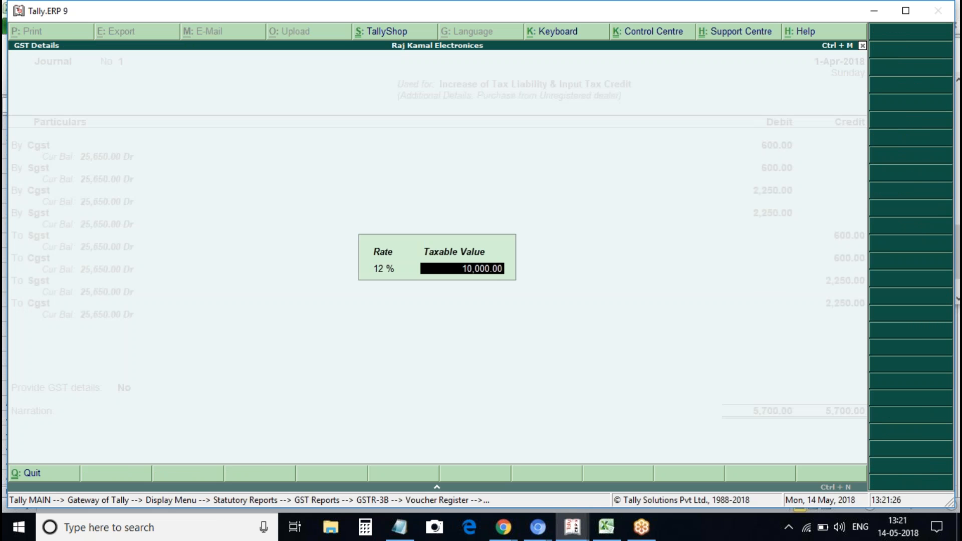
{"action": "key", "text": "BackSpace"}
{"action": "type", "text": "0"}
{"action": "key", "text": "Return"}
{"action": "key", "text": "BackSpace"}
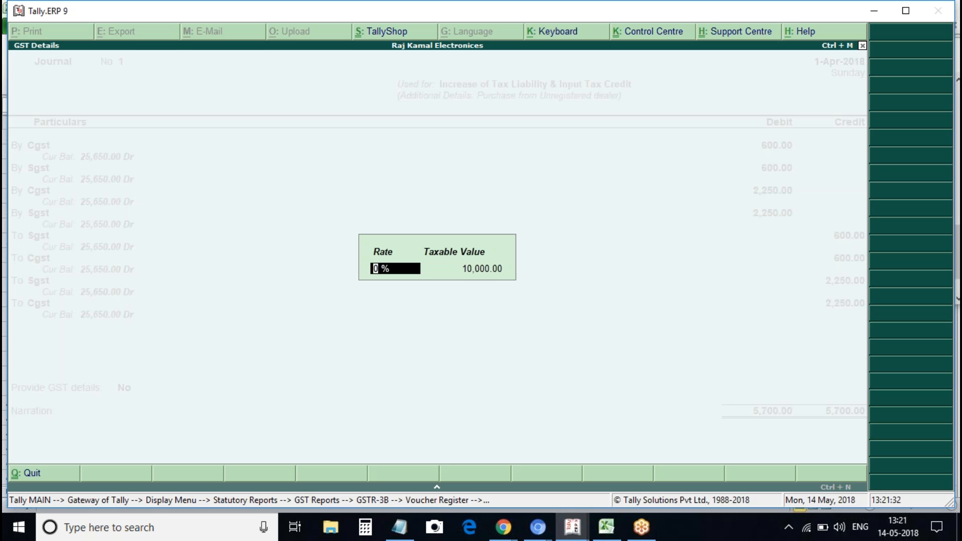
{"action": "key", "text": "Return"}
{"action": "key", "text": "Return"}
{"action": "type", "text": "28"}
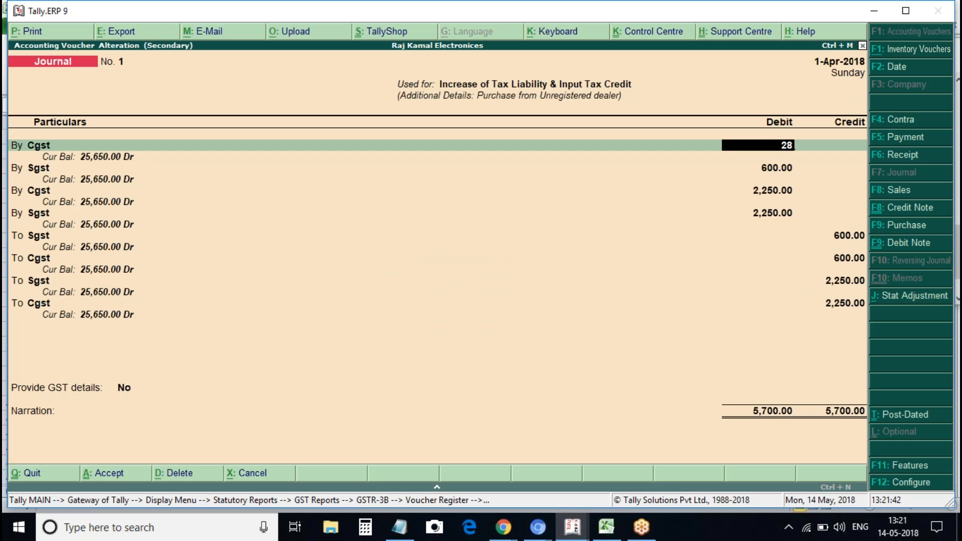
{"action": "type", "text": "50"}
{"action": "key", "text": "Return"}
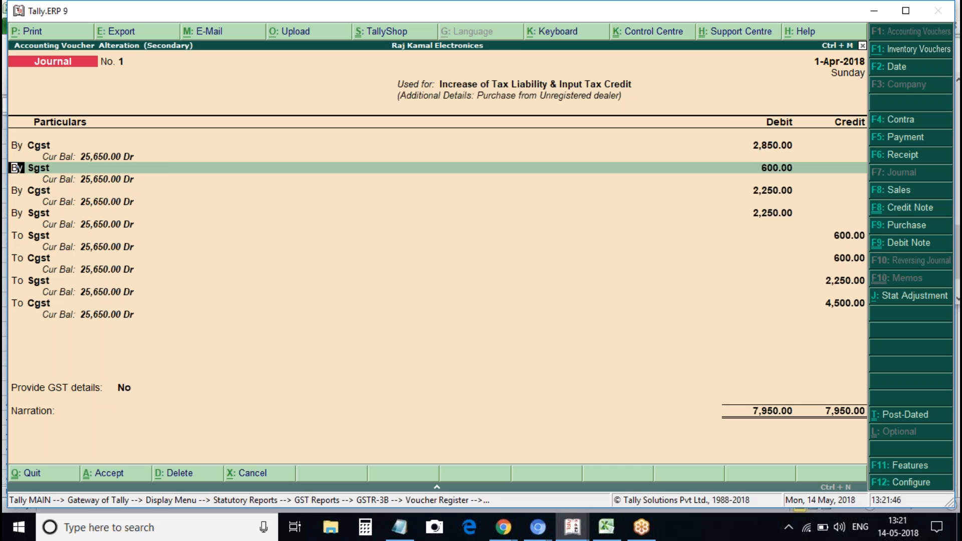
Set the Sgst debit line to 2,850, keeping Sgst as its ledger
{"action": "key", "text": "Return"}
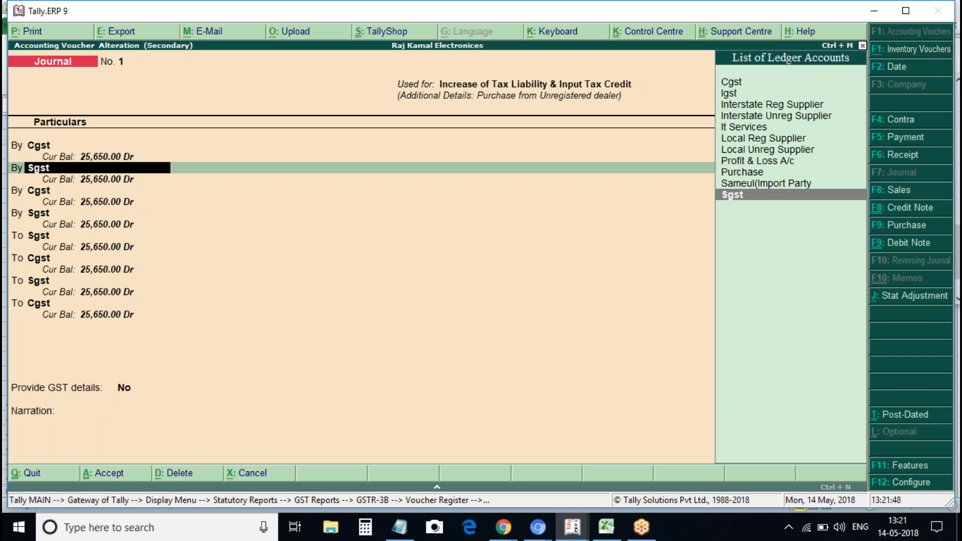
{"action": "key", "text": "Return"}
{"action": "key", "text": "Return"}
{"action": "key", "text": "Return"}
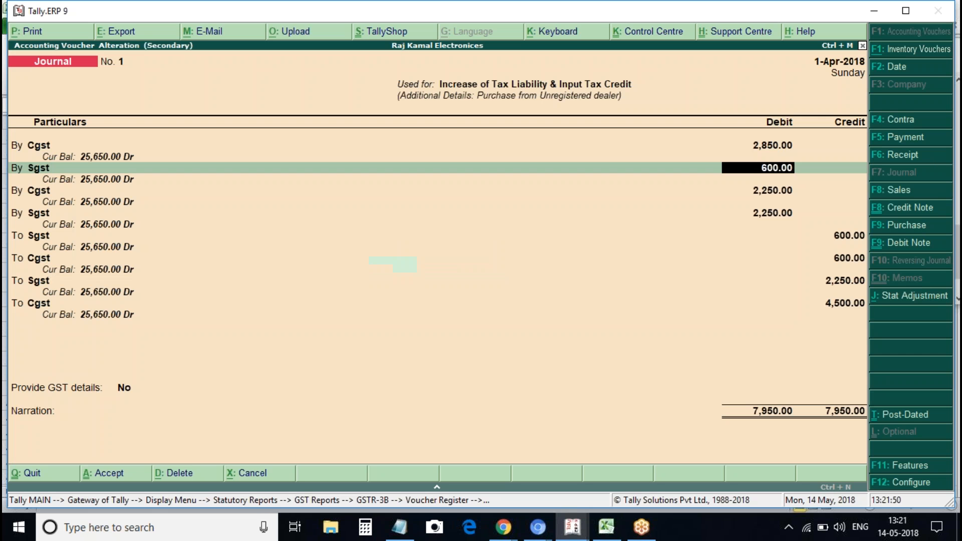
{"action": "type", "text": "2,"}
{"action": "type", "text": "85"}
{"action": "type", "text": "0"}
{"action": "key", "text": "Return"}
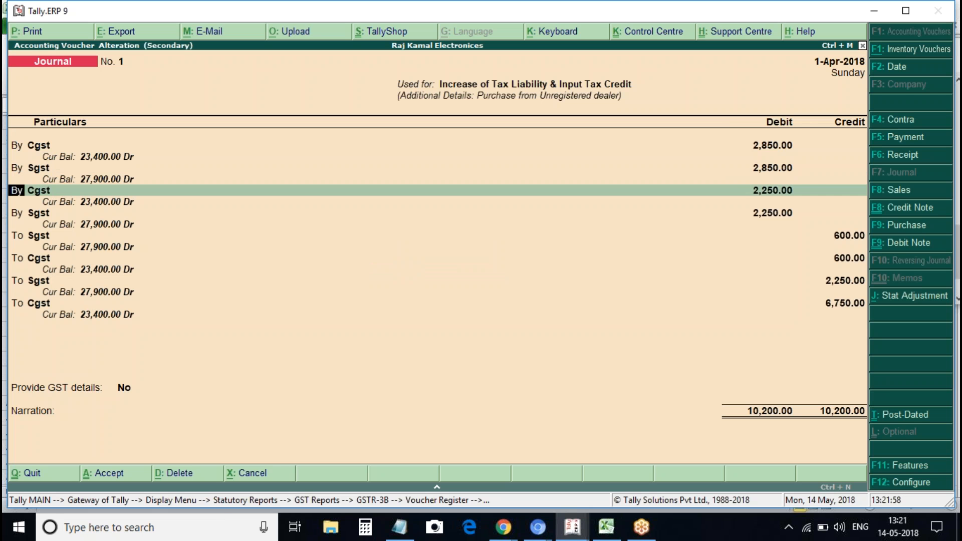
{"action": "key", "text": "Up"}
{"action": "key", "text": "Return"}
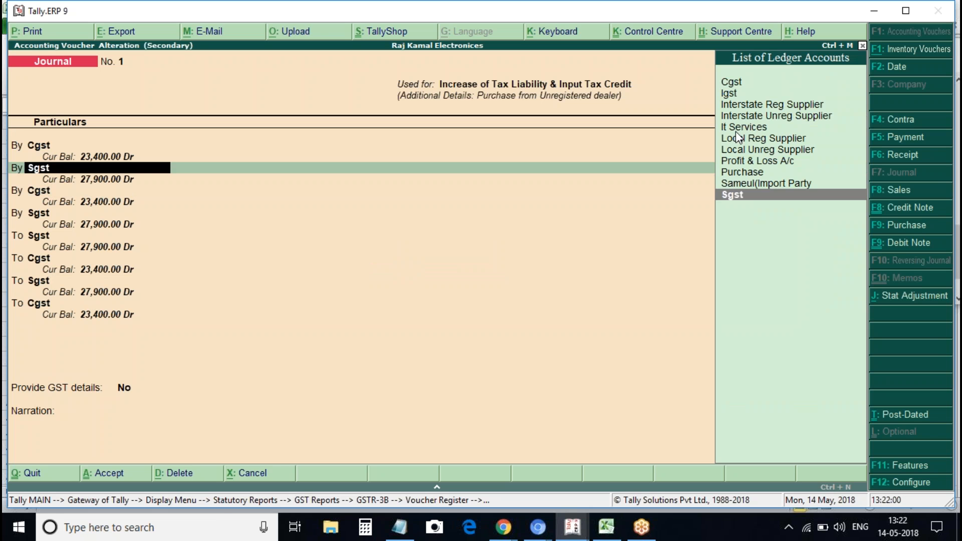
{"action": "key", "text": "Return"}
{"action": "key", "text": "Return"}
{"action": "key", "text": "Return"}
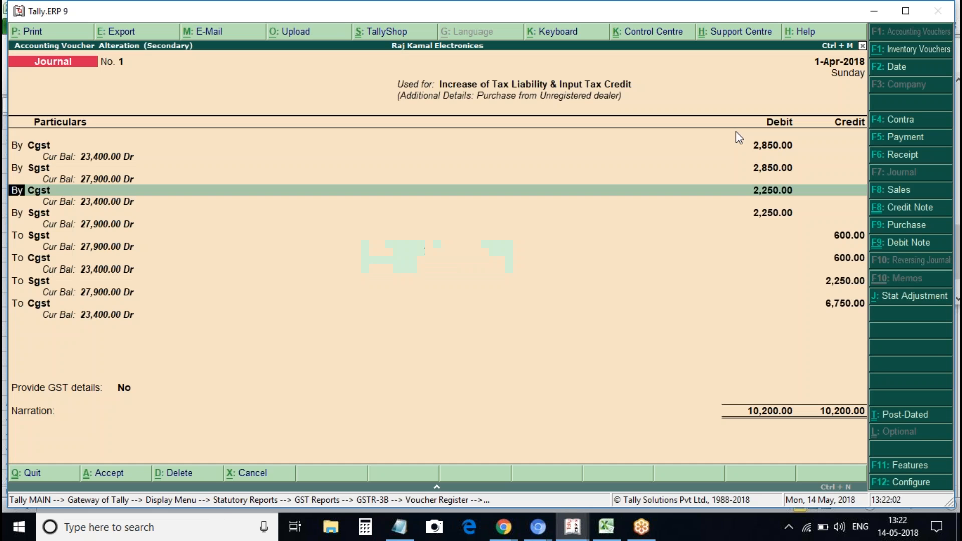
{"action": "key", "text": "Return"}
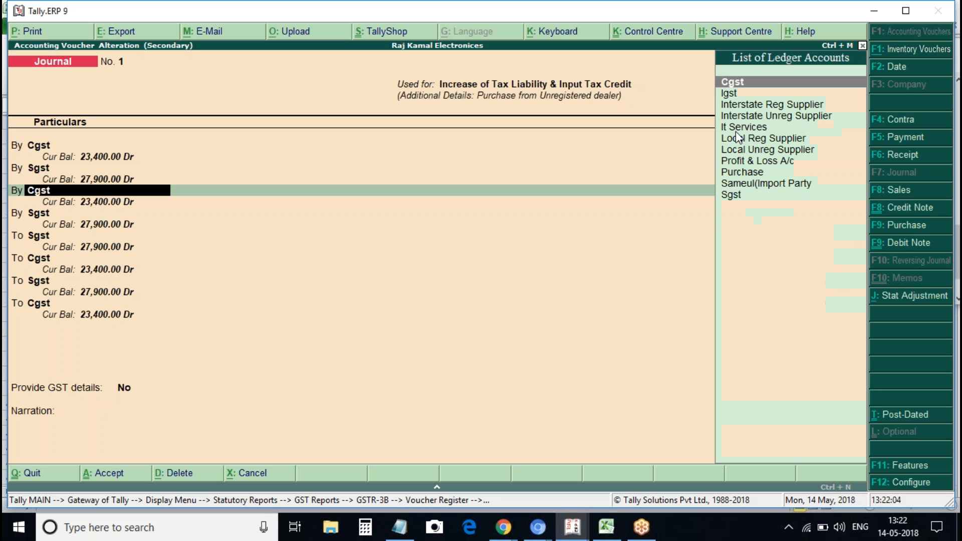
{"action": "key", "text": "Down"}
{"action": "key", "text": "Down"}
{"action": "key", "text": "Down"}
{"action": "key", "text": "Up"}
{"action": "key", "text": "Up"}
{"action": "key", "text": "Down"}
{"action": "key", "text": "Down"}
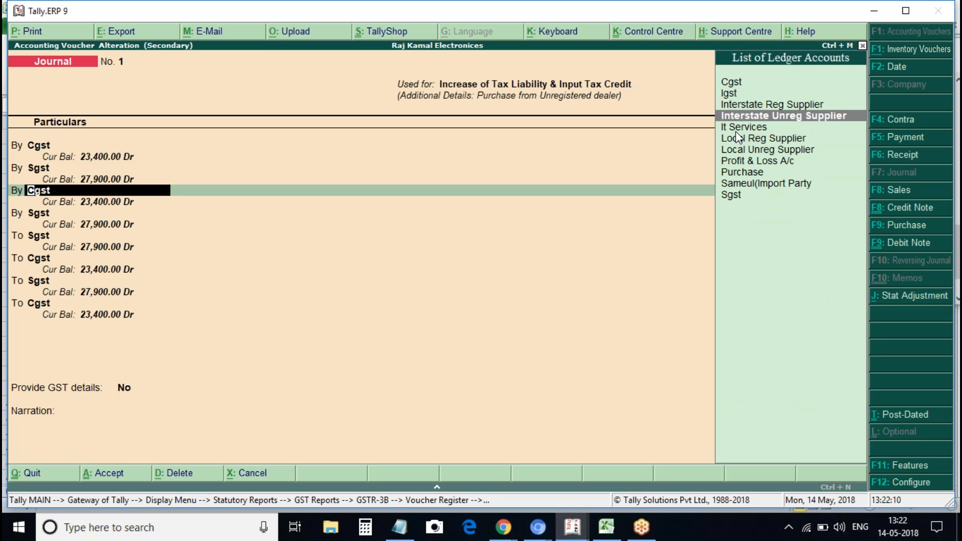
{"action": "key", "text": "Escape"}
Turn the third line into a 2,850 Cgst credit with a zero GST rate
{"action": "key", "text": "Return"}
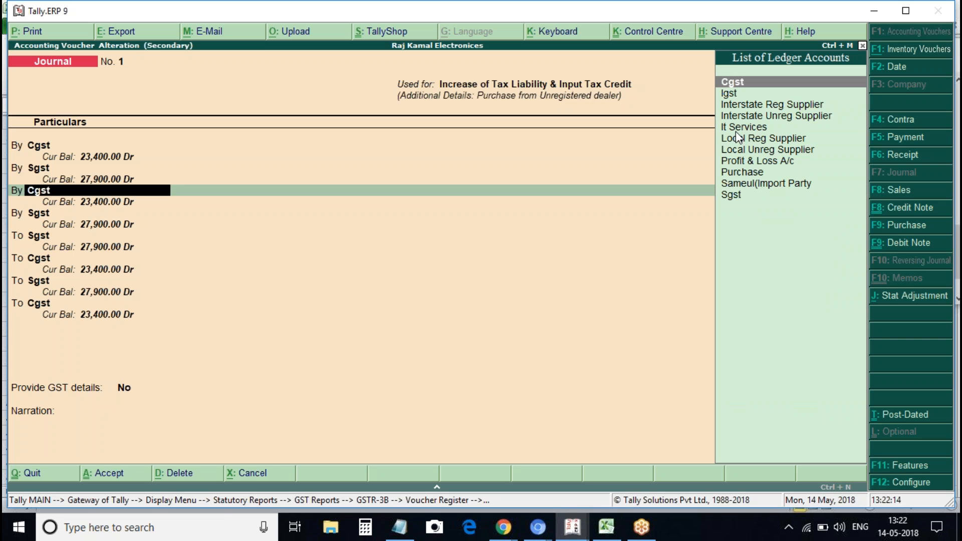
{"action": "key", "text": "BackSpace"}
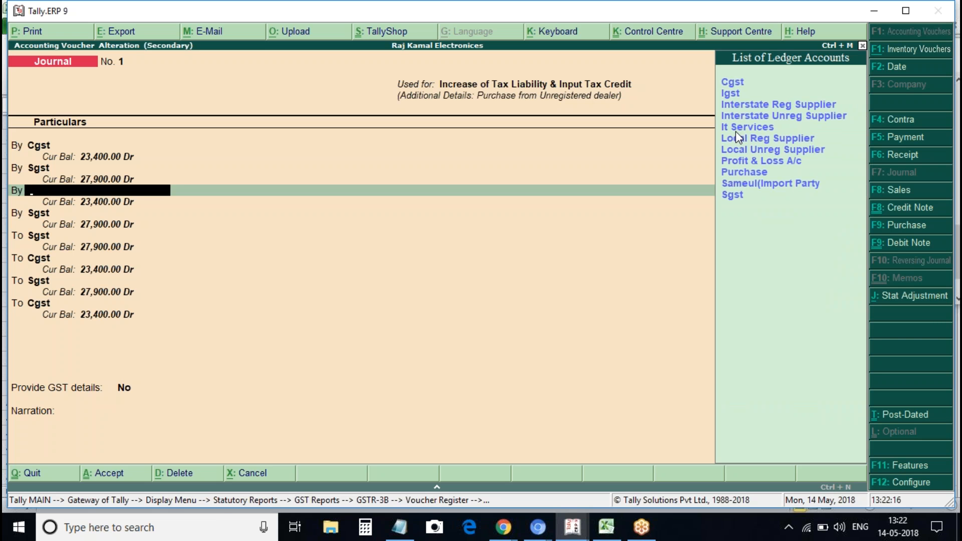
{"action": "key", "text": "Down"}
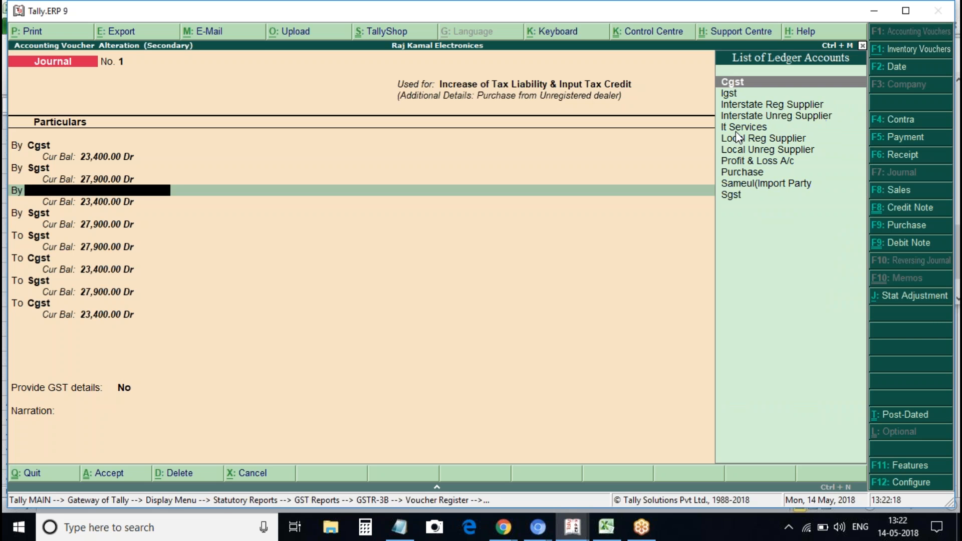
{"action": "key", "text": "BackSpace"}
{"action": "type", "text": "to"}
{"action": "key", "text": "Return"}
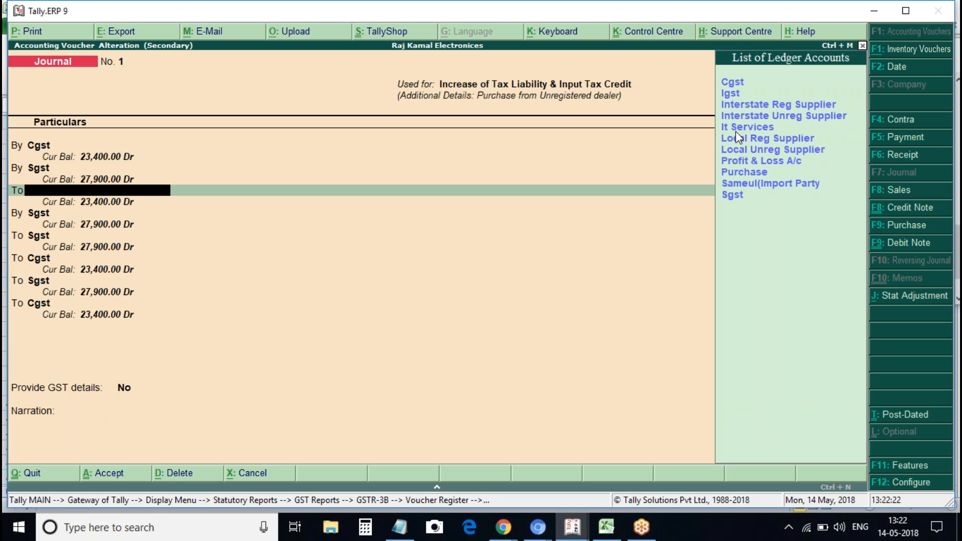
{"action": "key", "text": "Down"}
{"action": "key", "text": "Return"}
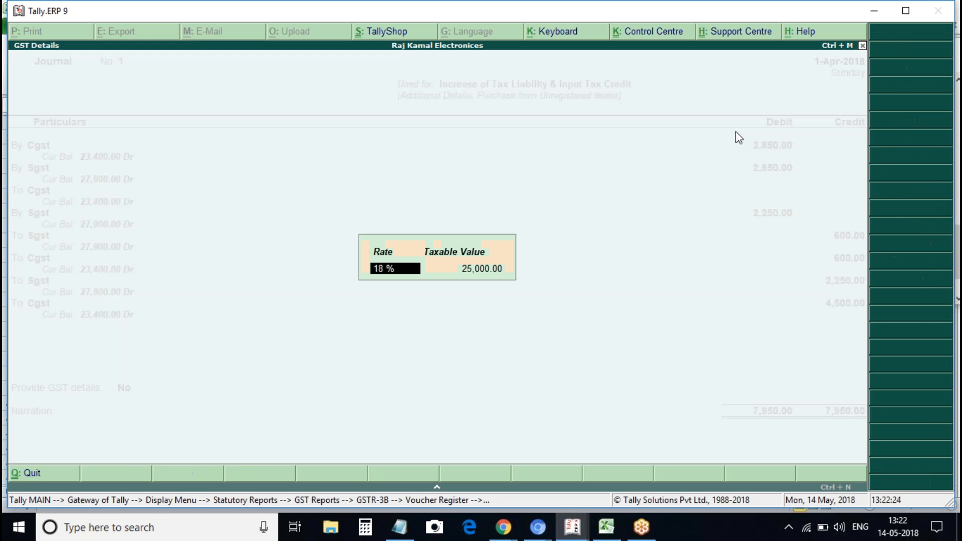
{"action": "key", "text": "BackSpace"}
{"action": "type", "text": "0"}
{"action": "key", "text": "Return"}
{"action": "key", "text": "Return"}
{"action": "key", "text": "BackSpace"}
{"action": "key", "text": "Return"}
{"action": "key", "text": "Return"}
{"action": "type", "text": "2850"}
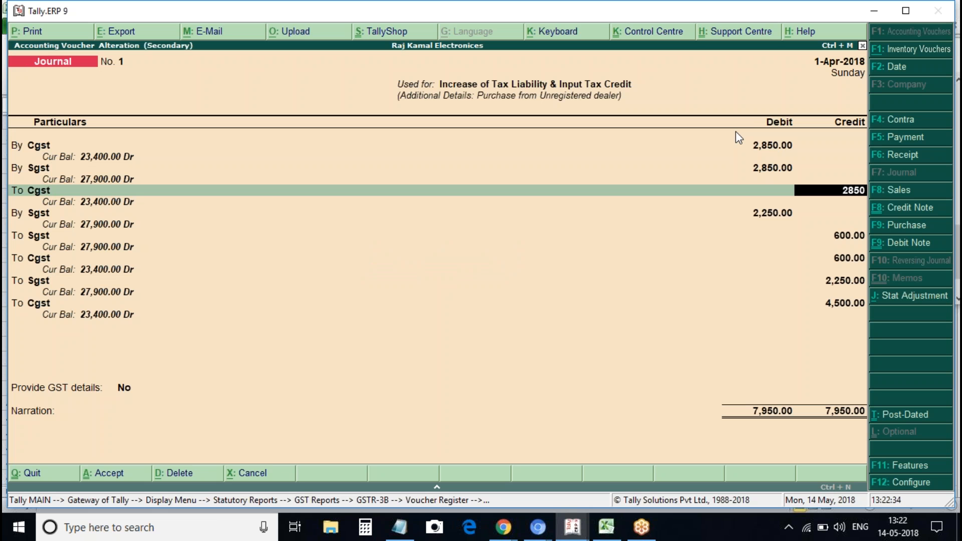
{"action": "key", "text": "Return"}
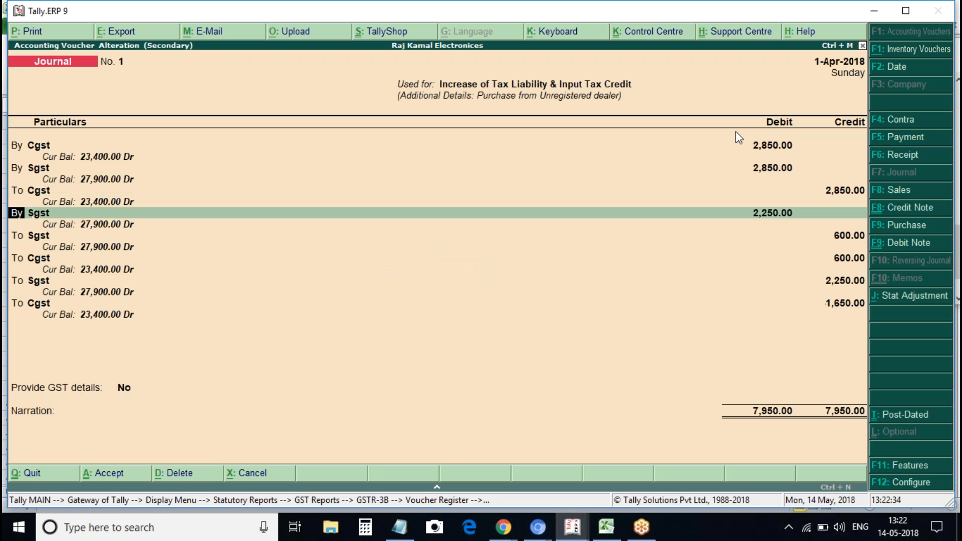
Make the last line a 2,850 Sgst credit, clear its taxable value, and set GST details to Yes
{"action": "type", "text": "to"}
{"action": "key", "text": "Return"}
{"action": "key", "text": "Return"}
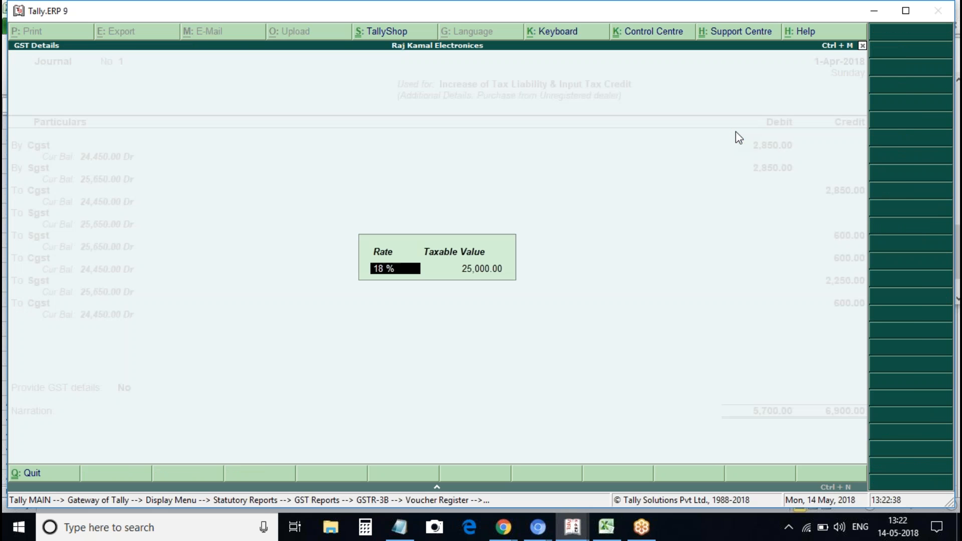
{"action": "key", "text": "Return"}
{"action": "key", "text": "space"}
{"action": "key", "text": "Return"}
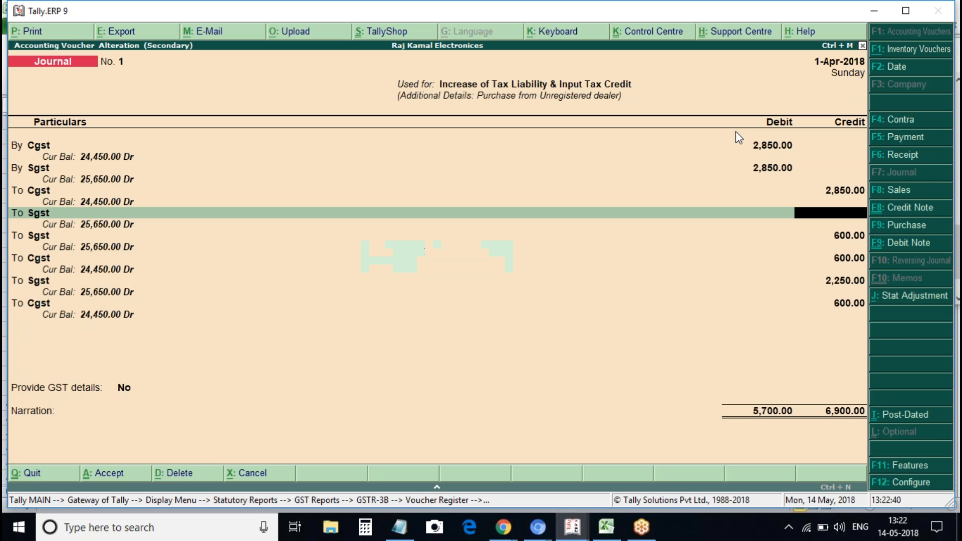
{"action": "type", "text": "2,850"}
{"action": "key", "text": "Return"}
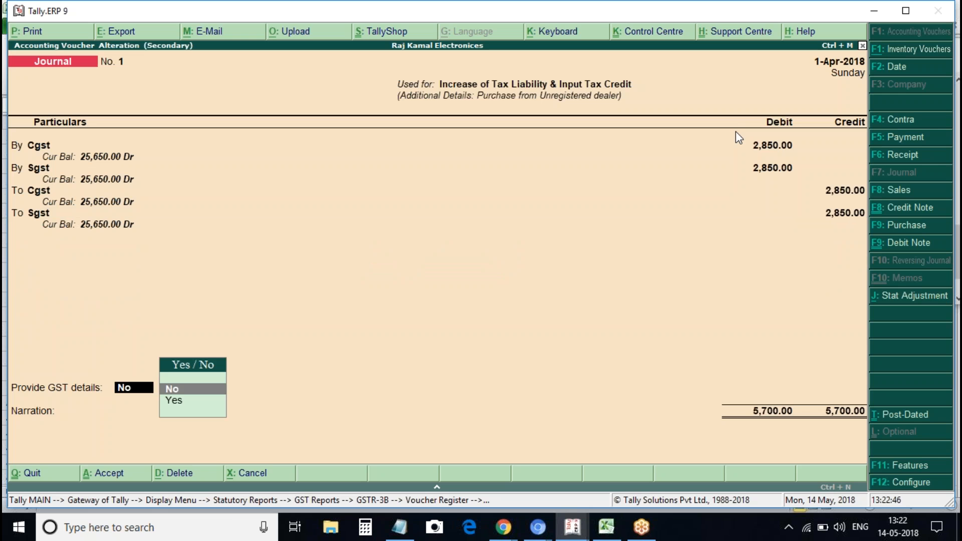
{"action": "key", "text": "Down"}
{"action": "key", "text": "Return"}
{"action": "key", "text": "Return"}
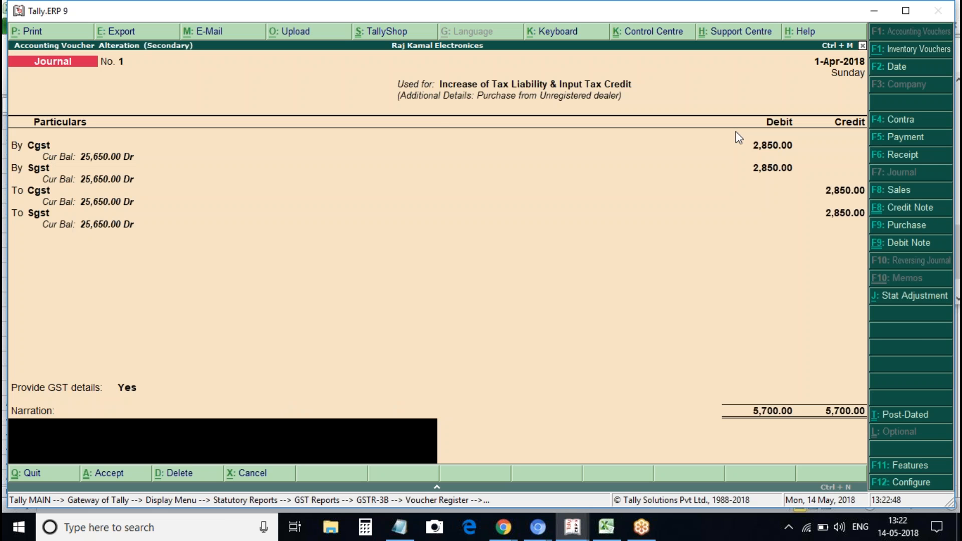
{"action": "key", "text": "Return"}
{"action": "key", "text": "Return"}
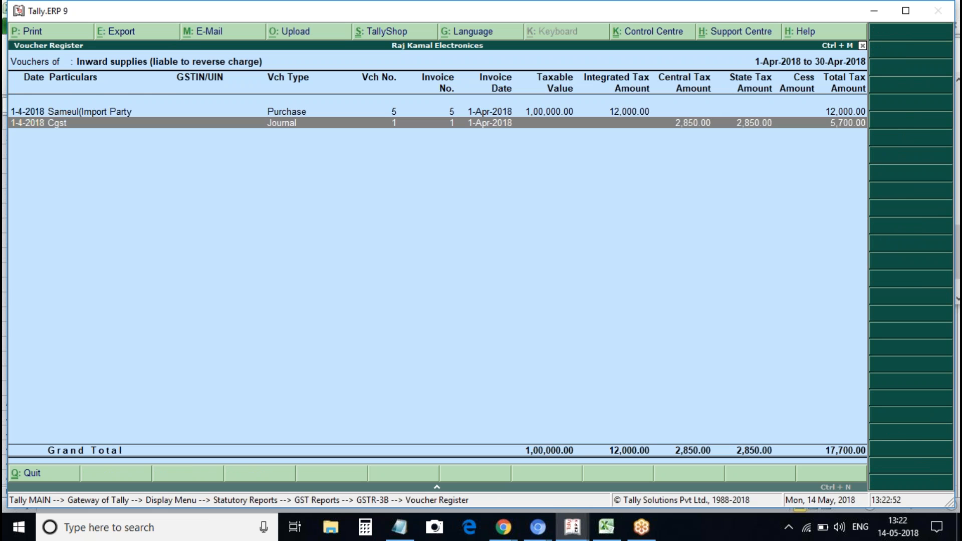
Expand GSTR-3B table 3.1, drill into row d, and view the Cgst journal unchanged
{"action": "key", "text": "Escape"}
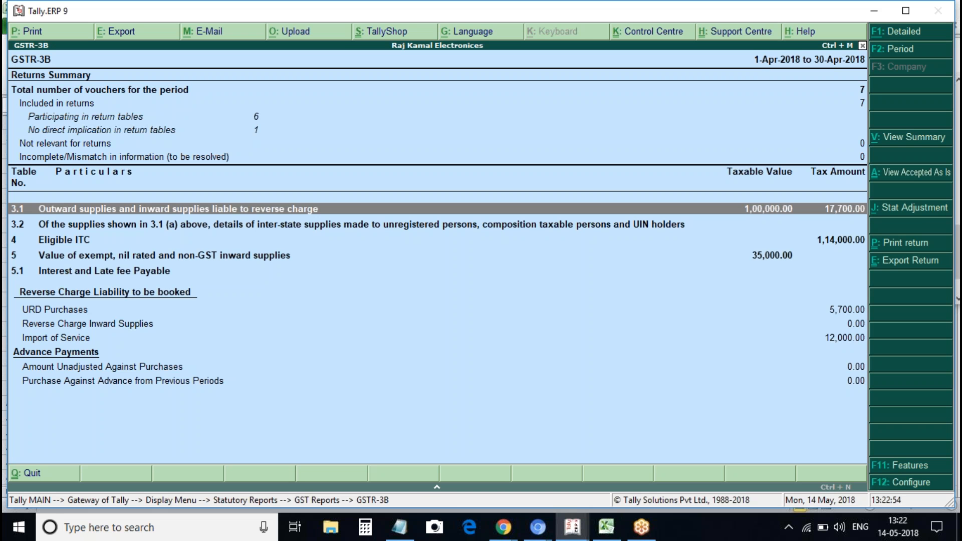
{"action": "key", "text": "Down"}
{"action": "key", "text": "Up"}
{"action": "key", "text": "shift+Return"}
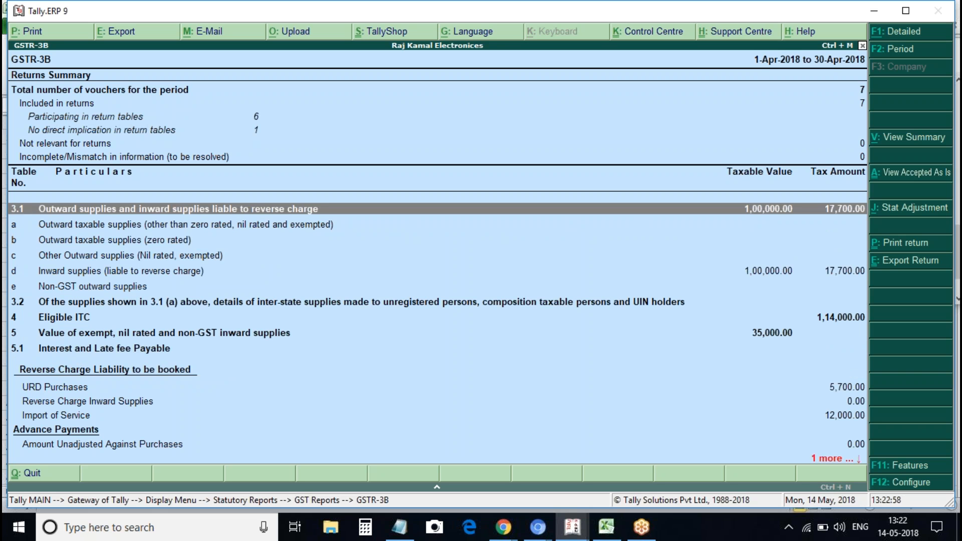
{"action": "key", "text": "Down"}
{"action": "key", "text": "Down"}
{"action": "key", "text": "Down"}
{"action": "key", "text": "Down"}
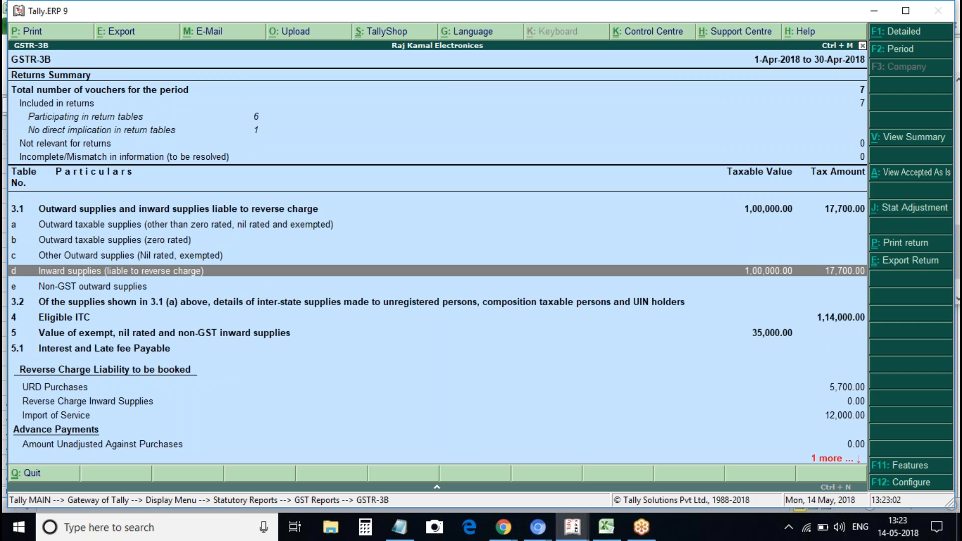
{"action": "key", "text": "Return"}
{"action": "left_click", "coordinate": [483, 121]}
{"action": "double_click", "coordinate": [483, 121]}
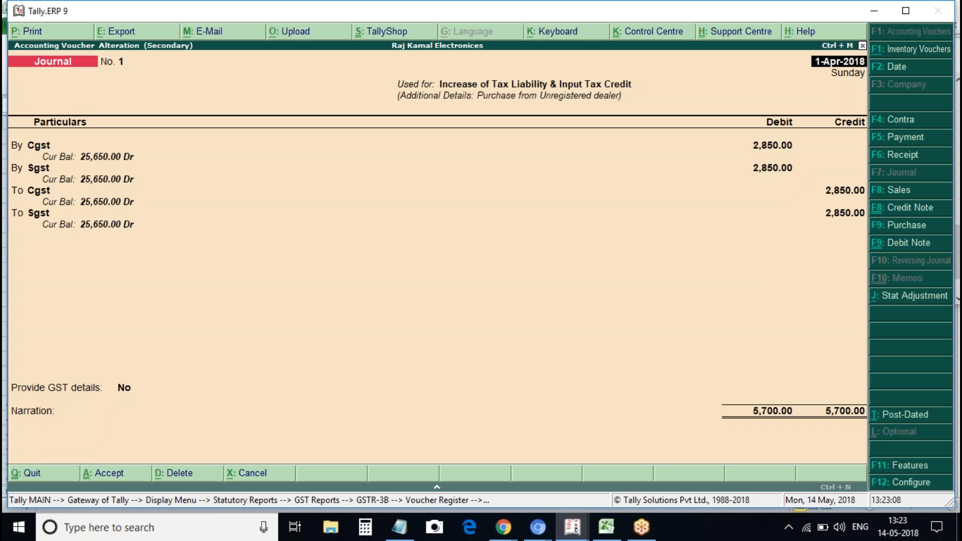
{"action": "key", "text": "Escape"}
{"action": "key", "text": "Return"}
{"action": "key", "text": "Escape"}
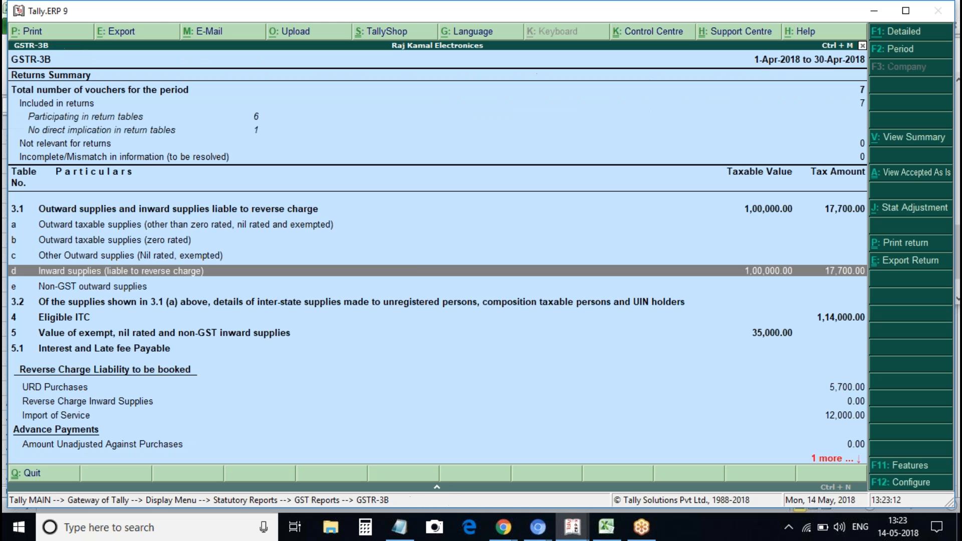
Expand Eligible ITC to check Import of goods and Import of services, then close GSTR-3B
{"action": "key", "text": "Up"}
{"action": "key", "text": "Up"}
{"action": "key", "text": "Up"}
{"action": "key", "text": "Down"}
{"action": "key", "text": "Down"}
{"action": "key", "text": "Down"}
{"action": "key", "text": "Down"}
{"action": "key", "text": "Down"}
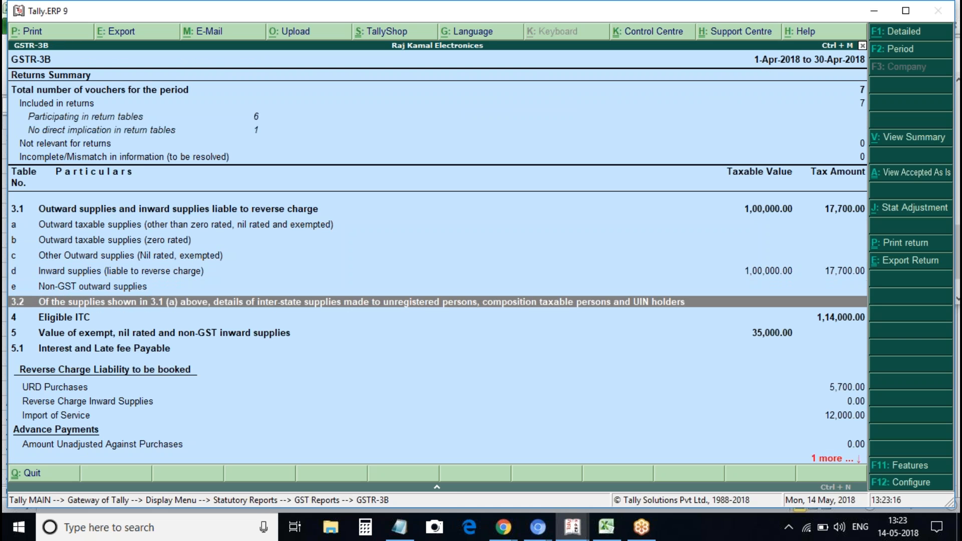
{"action": "key", "text": "Down"}
{"action": "key", "text": "Down"}
{"action": "key", "text": "Down"}
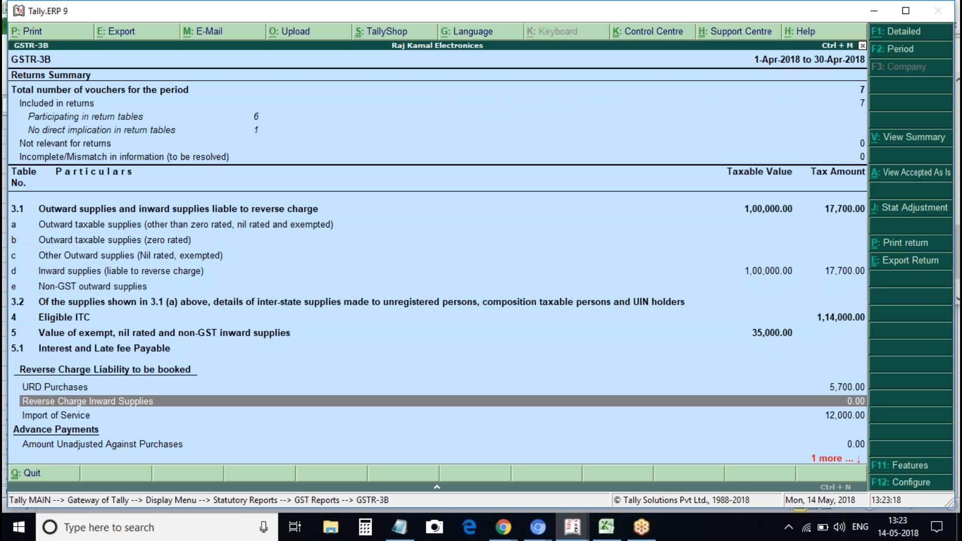
{"action": "key", "text": "Down"}
{"action": "key", "text": "Down"}
{"action": "key", "text": "Up"}
{"action": "key", "text": "Up"}
{"action": "key", "text": "Up"}
{"action": "key", "text": "Up"}
{"action": "key", "text": "Up"}
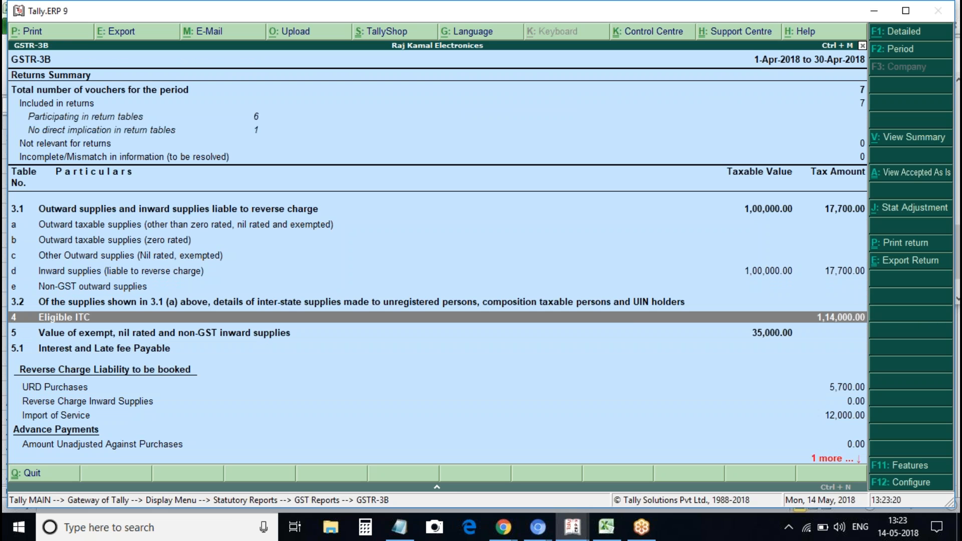
{"action": "key", "text": "shift+Return"}
{"action": "key", "text": "Down"}
{"action": "key", "text": "Down"}
{"action": "key", "text": "Down"}
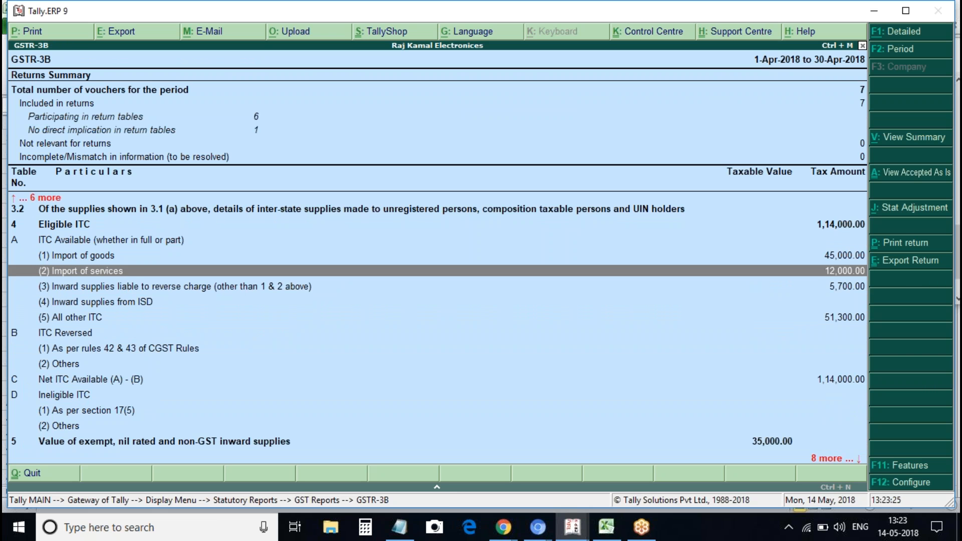
{"action": "key", "text": "Down"}
{"action": "key", "text": "Escape"}
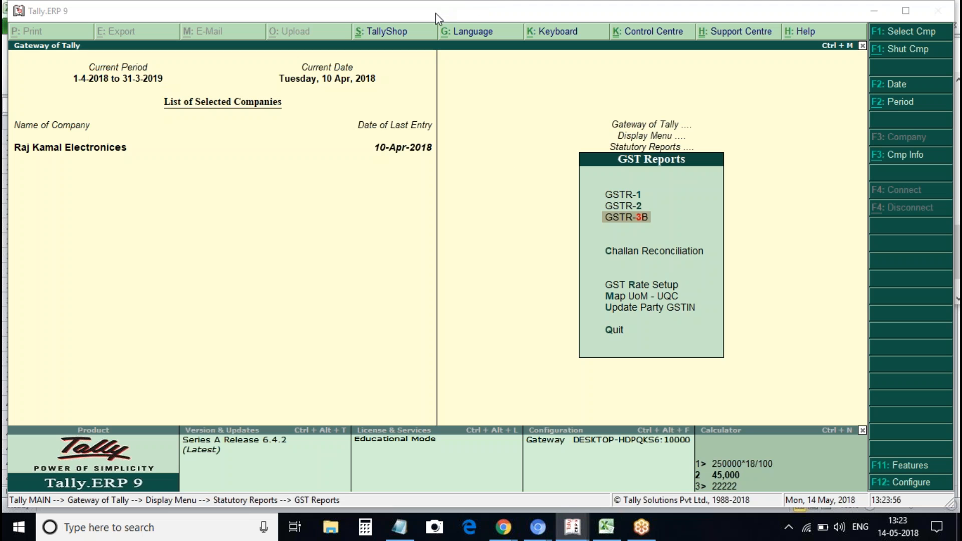
Open the April 2018 GSTR-2 and check the B2B Invoices and Credit/Debit Notes 6C rows
{"action": "key", "text": "Escape"}
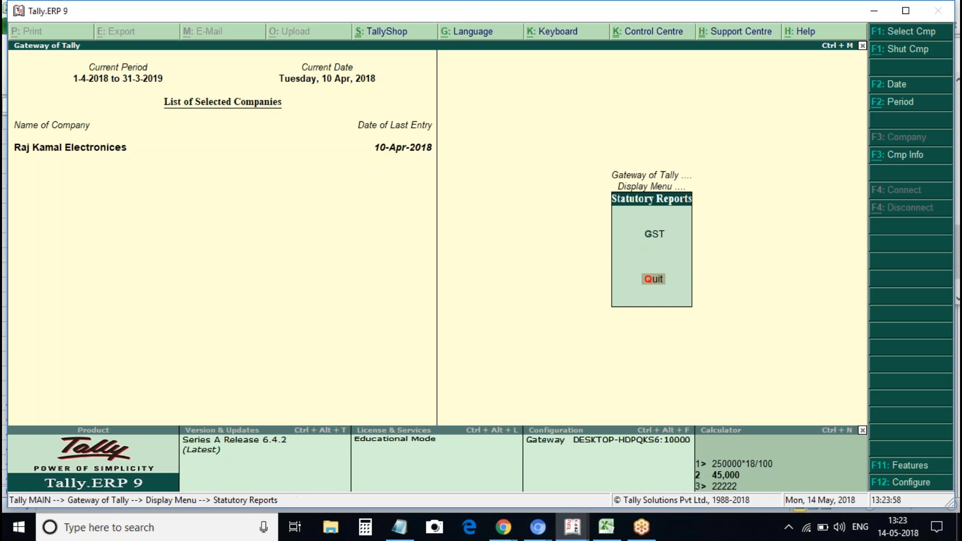
{"action": "key", "text": "Up"}
{"action": "key", "text": "Return"}
{"action": "key", "text": "Down"}
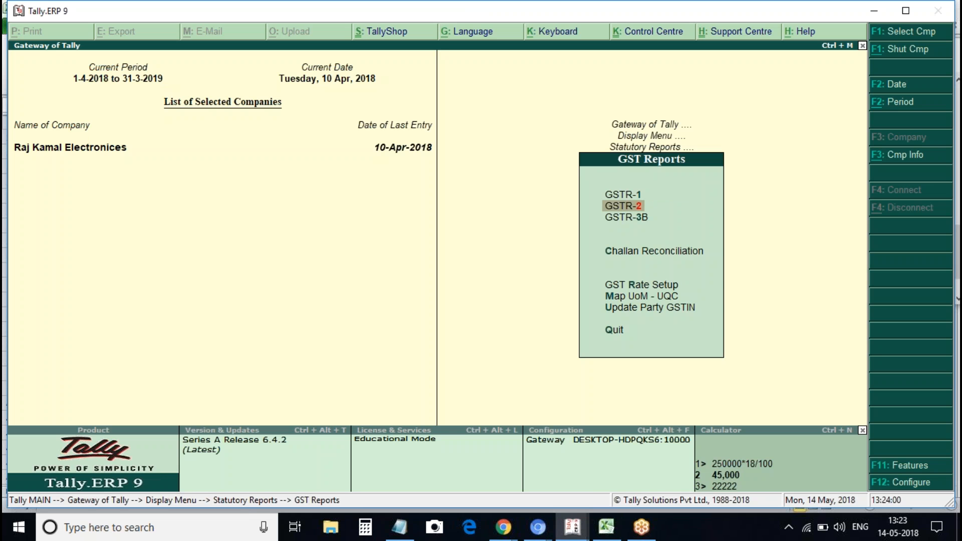
{"action": "key", "text": "Return"}
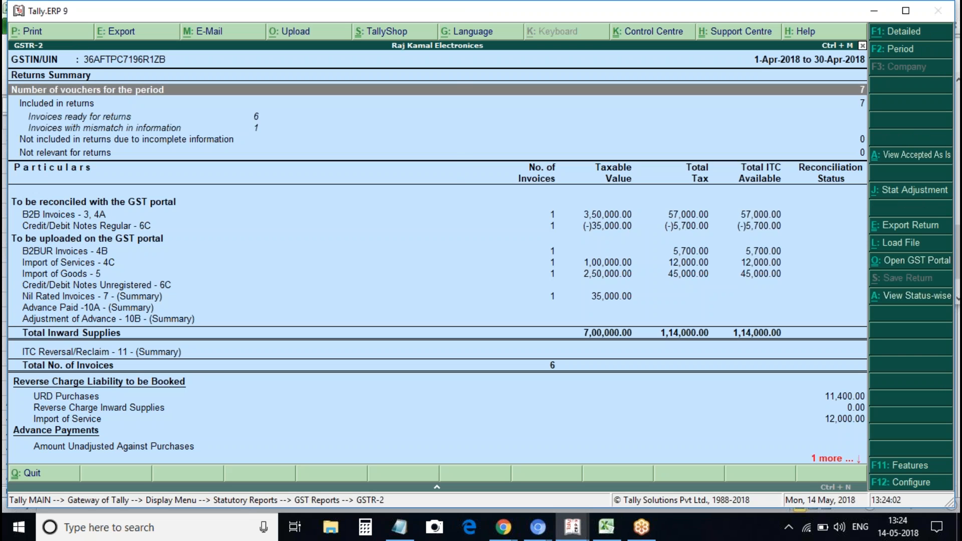
{"action": "left_click", "coordinate": [456, 224]}
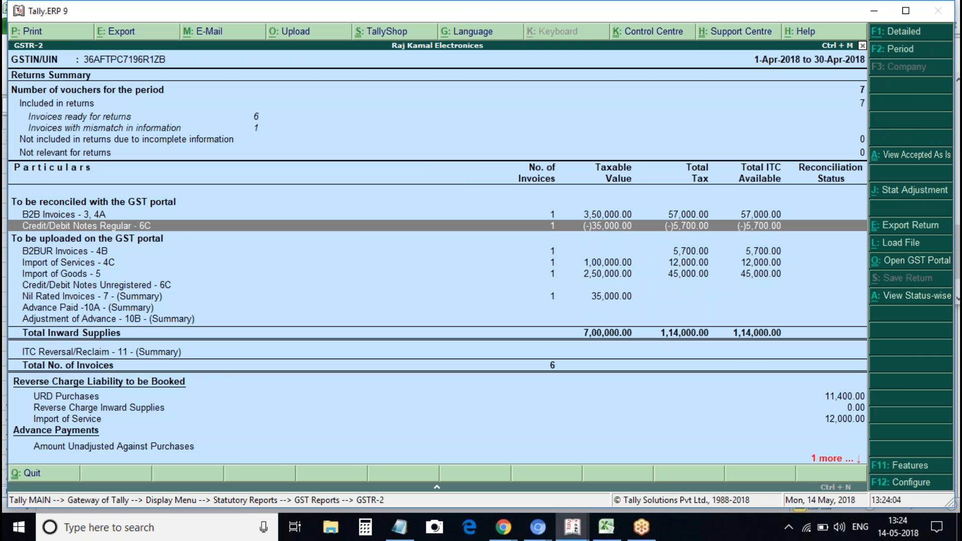
{"action": "key", "text": "Up"}
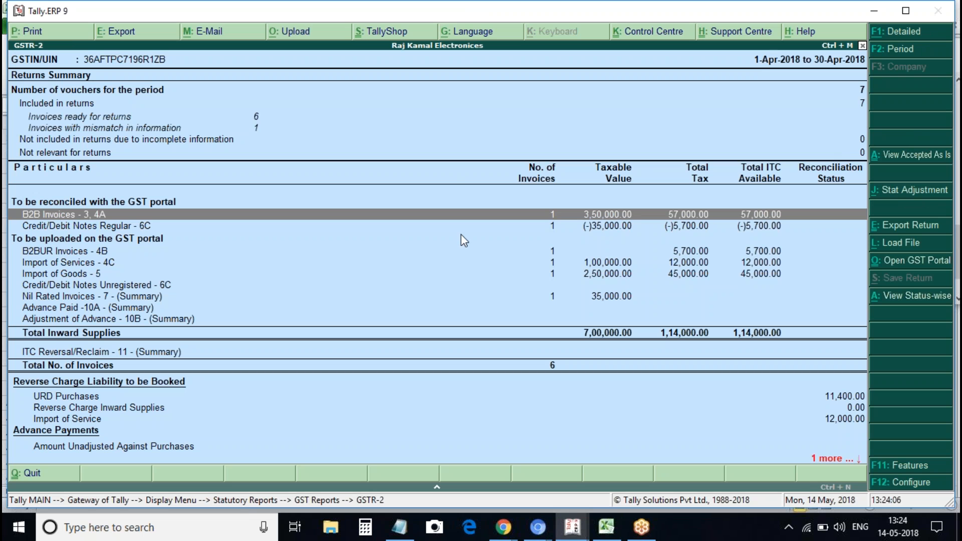
{"action": "key", "text": "Down"}
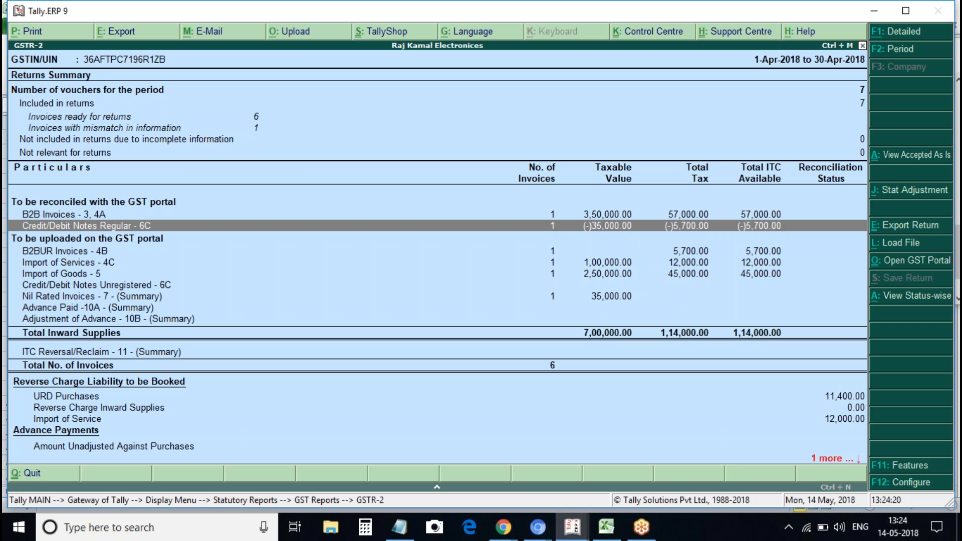
Review the B2BUR 4B, Import of Services 4C, Import of Goods 5 and Nil Rated rows
{"action": "left_click", "coordinate": [101, 251]}
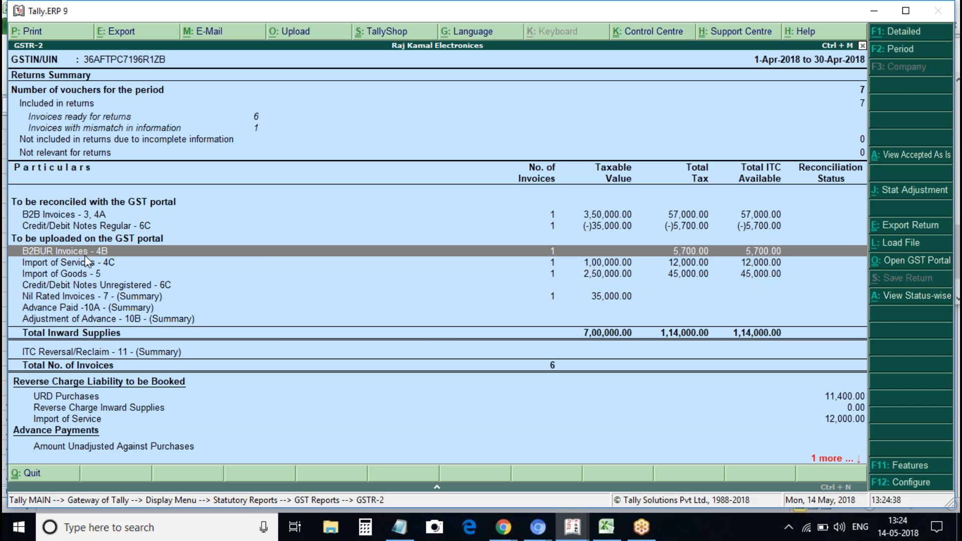
{"action": "key", "text": "Down"}
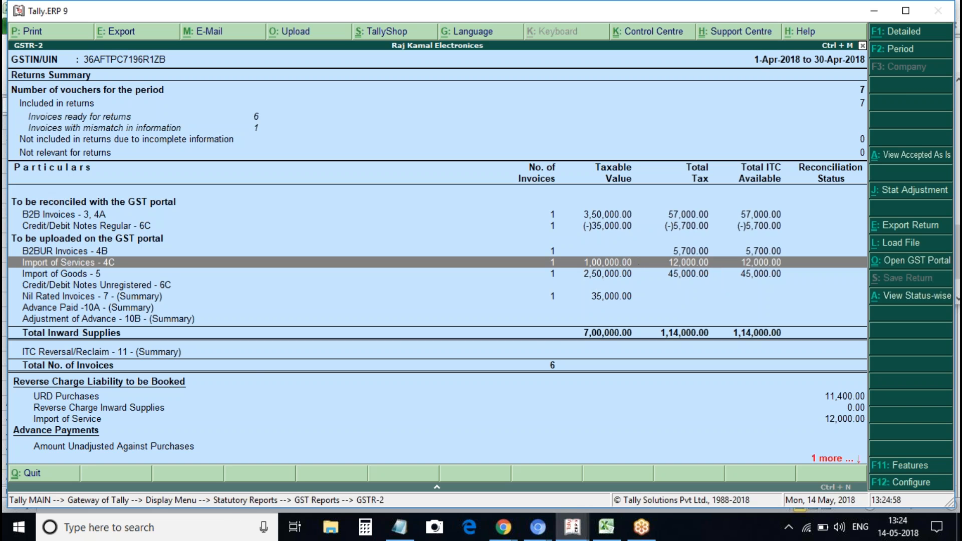
{"action": "key", "text": "Down"}
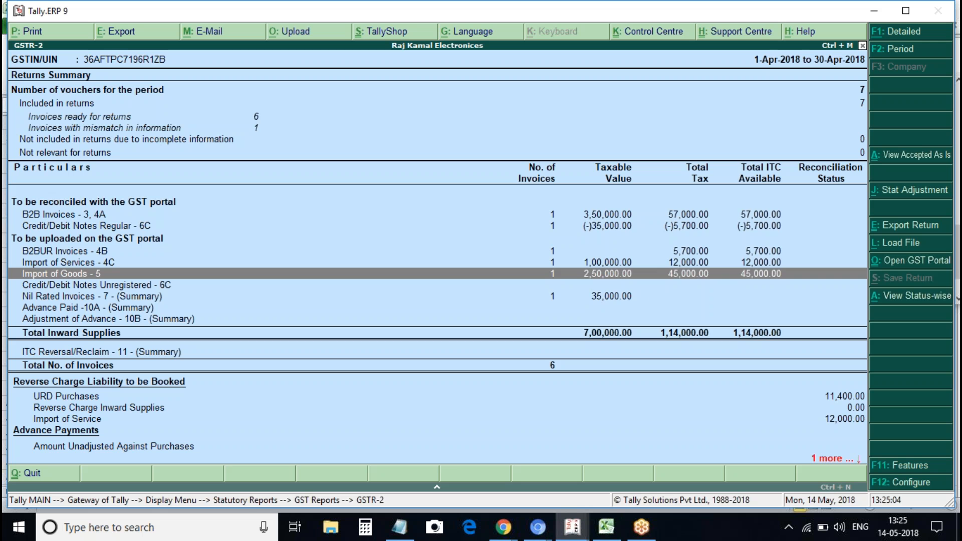
{"action": "key", "text": "Down"}
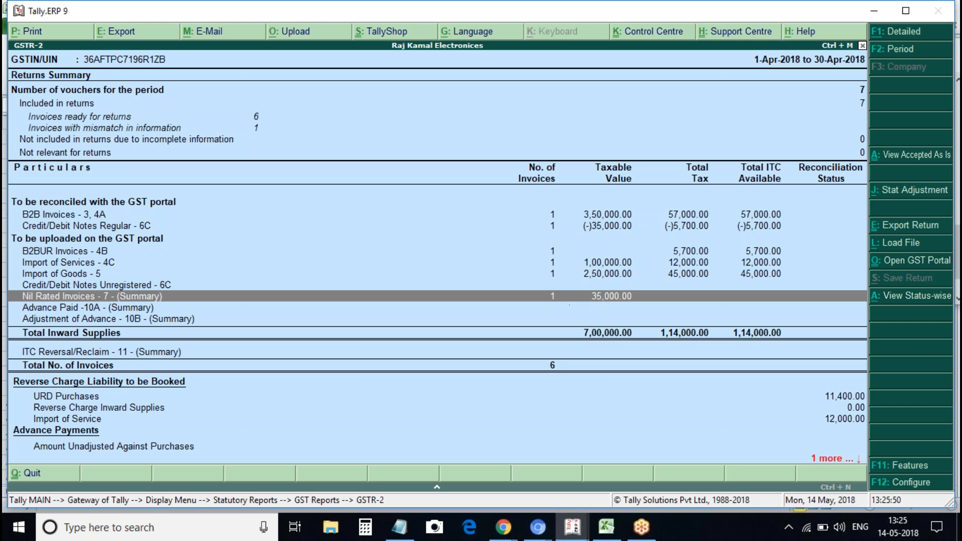
Re-save Nil Rated purchase voucher No. 2 with the Purchase ledger and Purchase Exempt classification
{"action": "key", "text": "Return"}
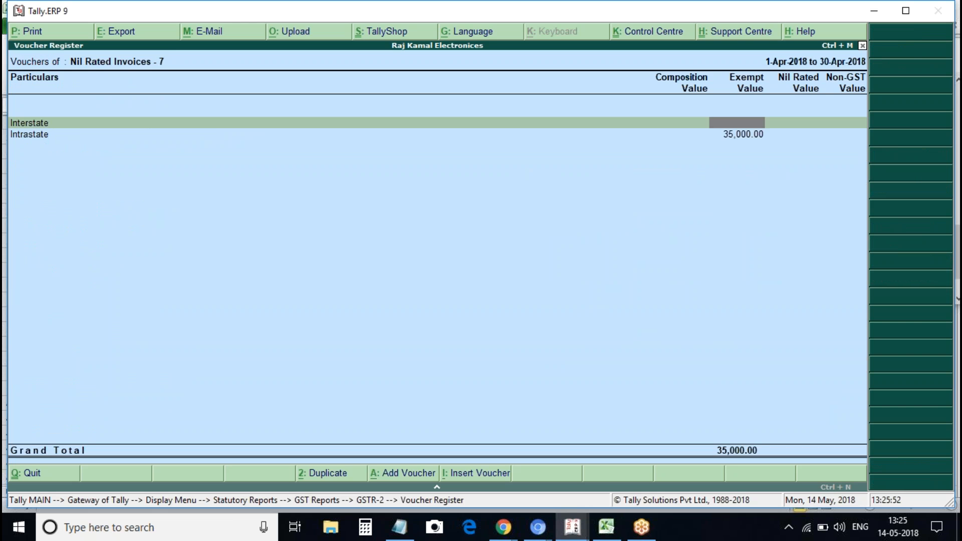
{"action": "key", "text": "Down"}
{"action": "key", "text": "Return"}
{"action": "key", "text": "Return"}
{"action": "key", "text": "Return"}
{"action": "key", "text": "Return"}
{"action": "key", "text": "Return"}
{"action": "key", "text": "ctrl+a"}
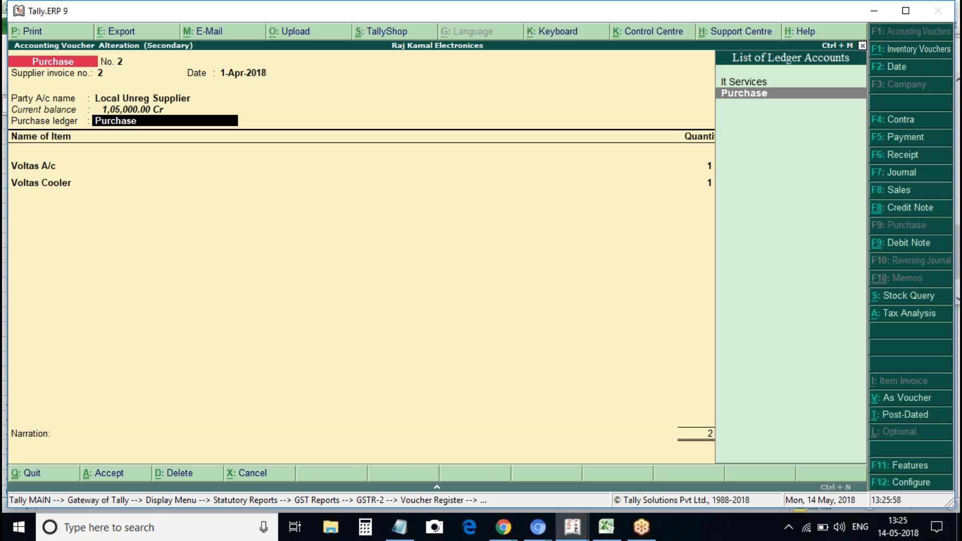
{"action": "key", "text": "Return"}
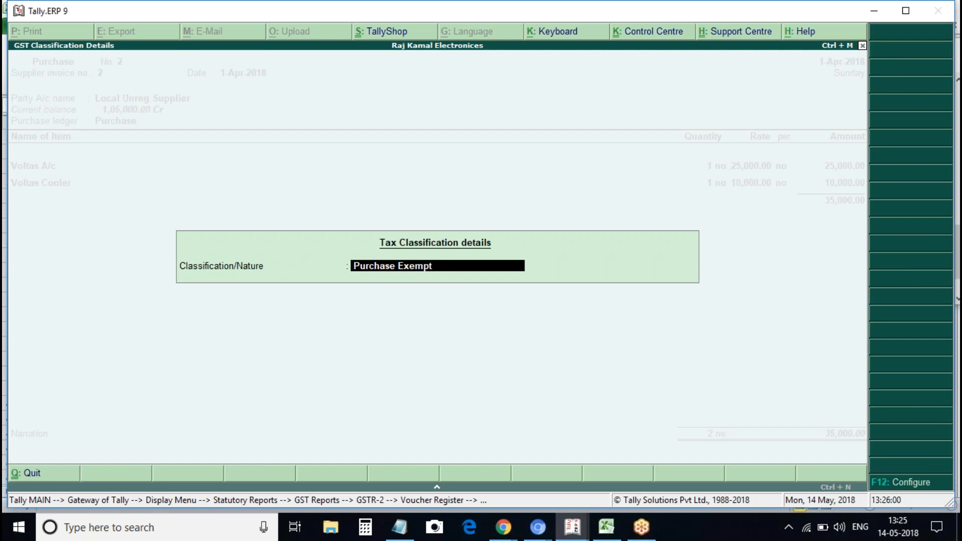
{"action": "key", "text": "Return"}
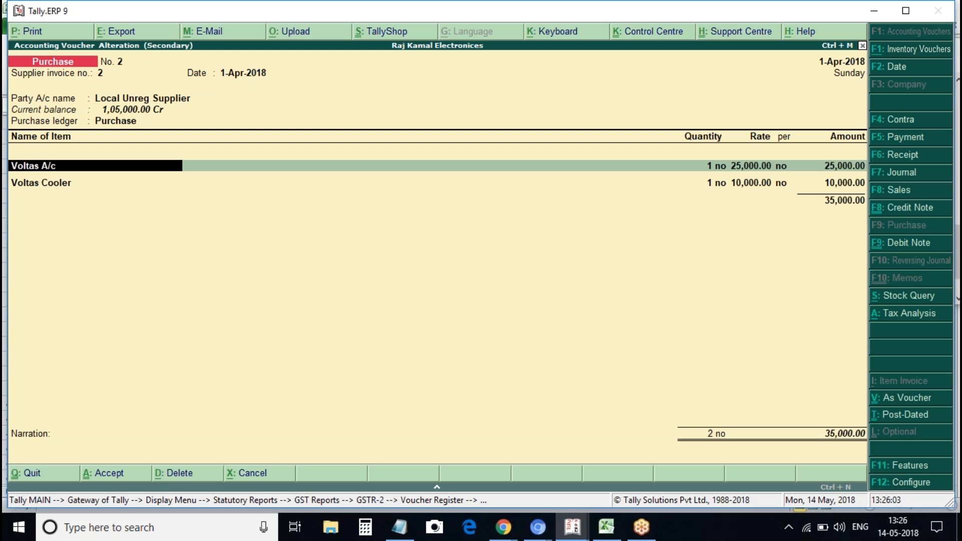
{"action": "key", "text": "ctrl+a"}
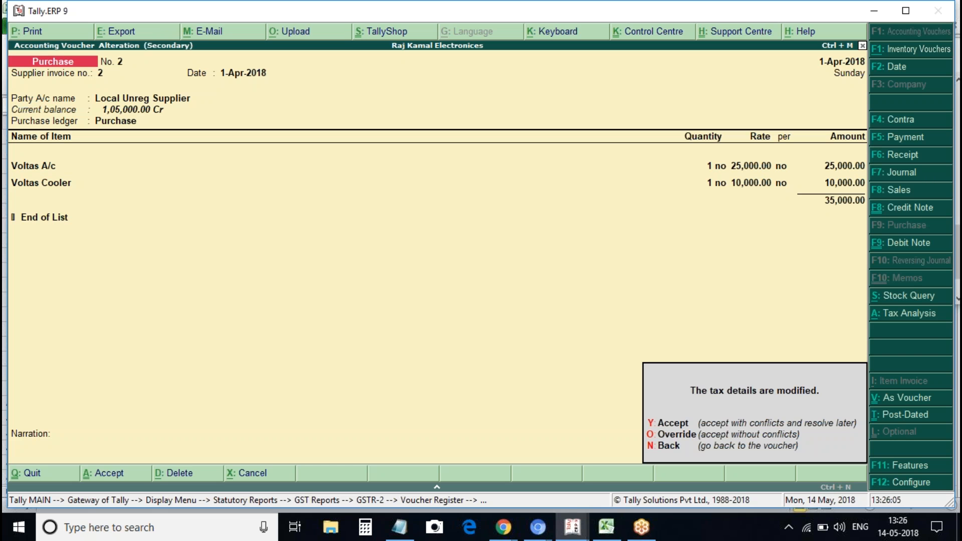
{"action": "key", "text": "y"}
Recheck the Nil Rated Invoices row in the GSTR-2 summary, then exit to the Gateway of Tally
{"action": "key", "text": "Escape"}
{"action": "key", "text": "Escape"}
{"action": "key", "text": "Escape"}
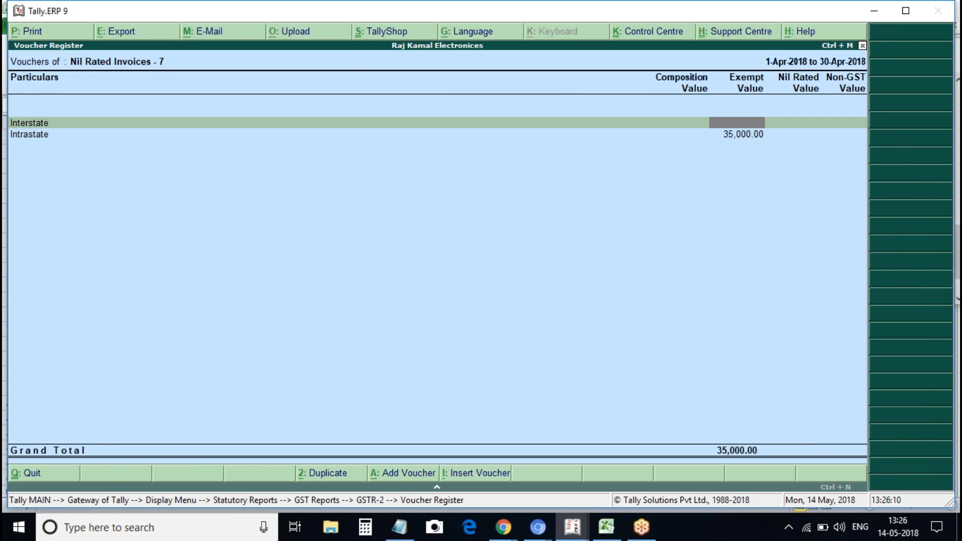
{"action": "key", "text": "Return"}
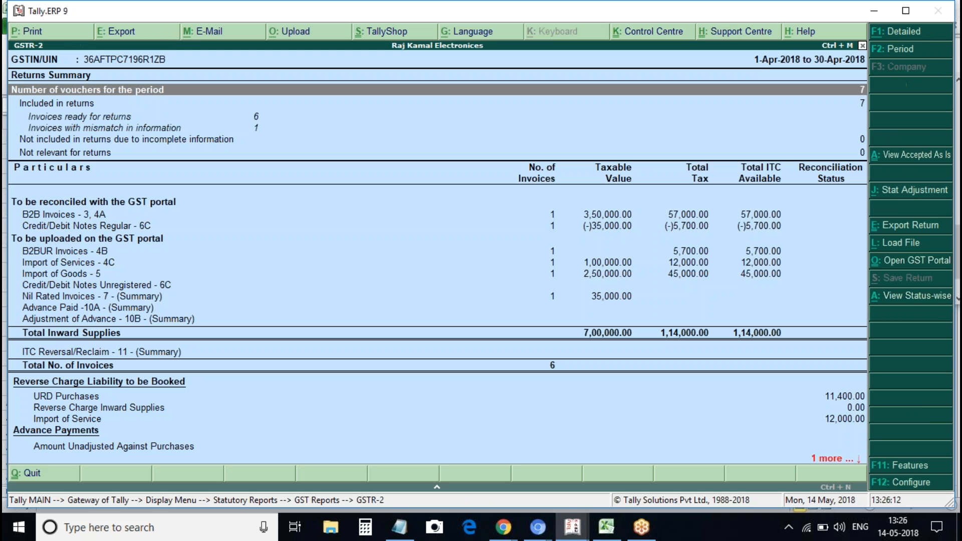
{"action": "key", "text": "Down"}
{"action": "key", "text": "Down"}
{"action": "key", "text": "Down"}
{"action": "key", "text": "Down"}
{"action": "key", "text": "Down"}
{"action": "key", "text": "Down"}
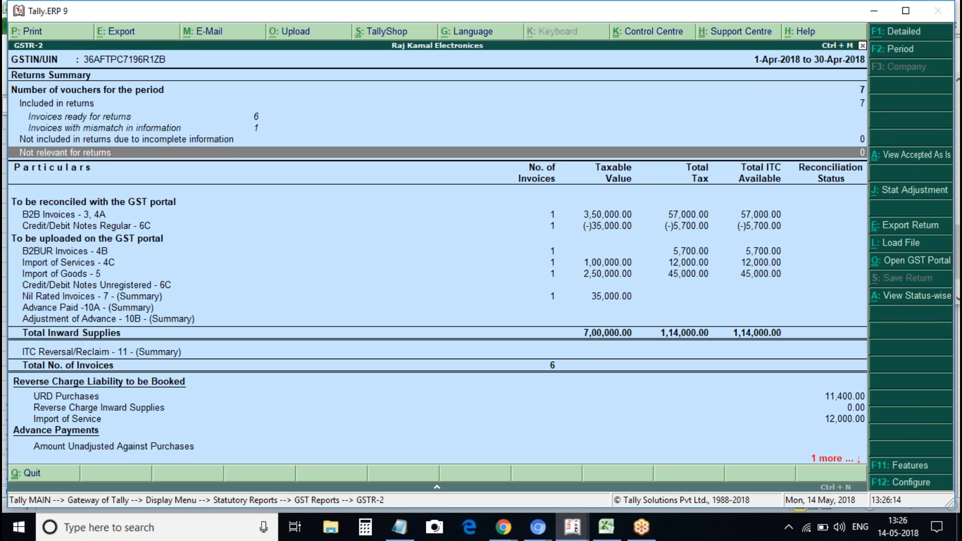
{"action": "key", "text": "Down"}
{"action": "key", "text": "Down"}
{"action": "key", "text": "Down"}
{"action": "key", "text": "Down"}
{"action": "key", "text": "Down"}
{"action": "key", "text": "Escape"}
{"action": "key", "text": "Escape"}
{"action": "key", "text": "Escape"}
{"action": "key", "text": "Escape"}
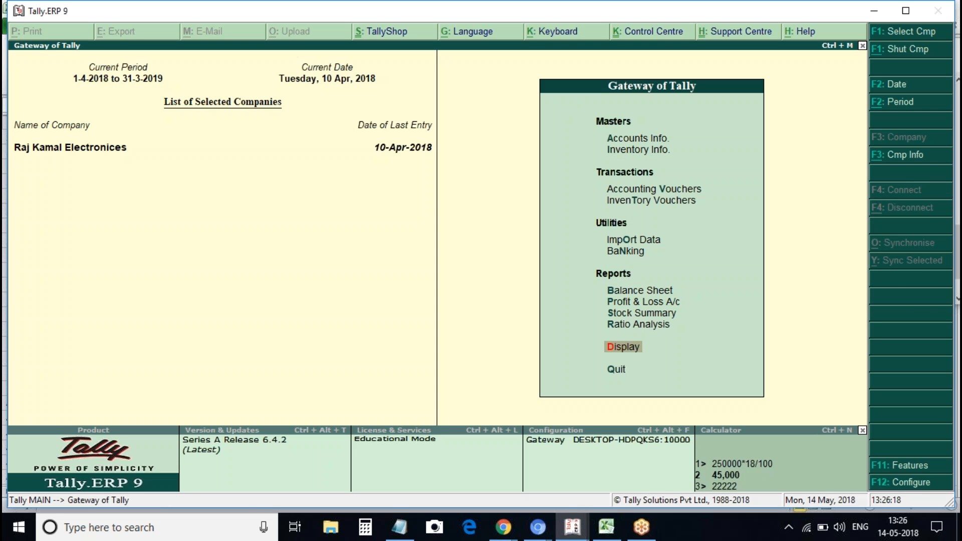
Start an item-invoice purchase dated 1-Apr-2018, supplier invoice 6, from Local Reg Supplier
{"action": "key", "text": "v"}
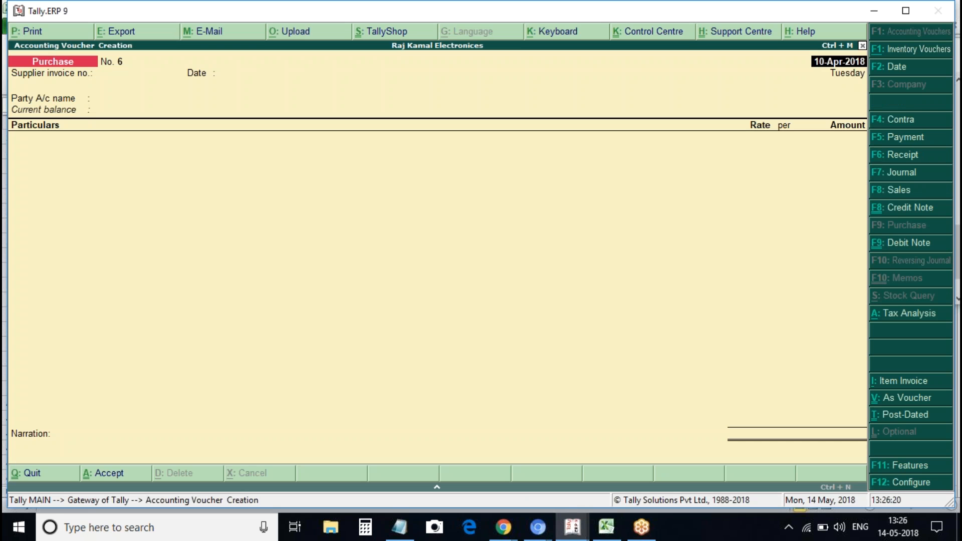
{"action": "key", "text": "ctrl+i"}
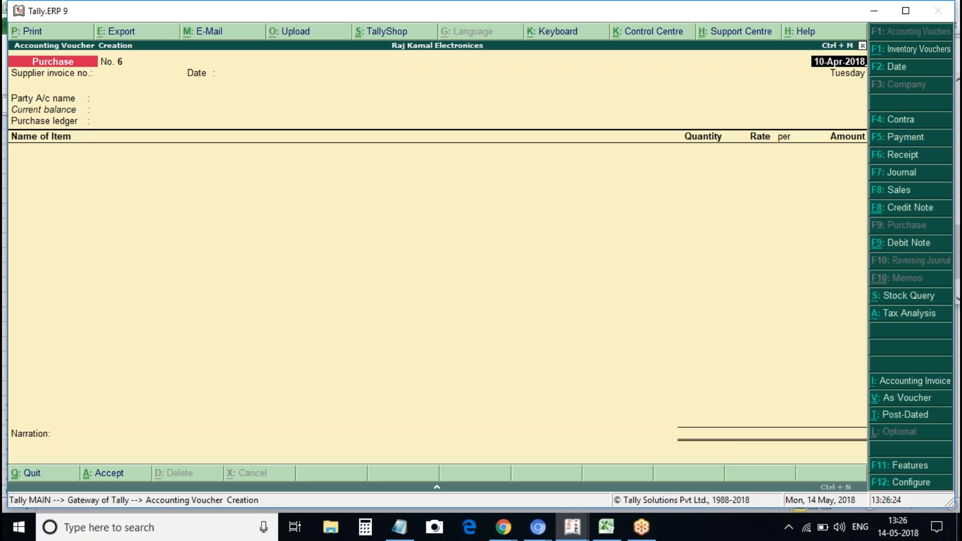
{"action": "type", "text": "1apr"}
{"action": "key", "text": "Return"}
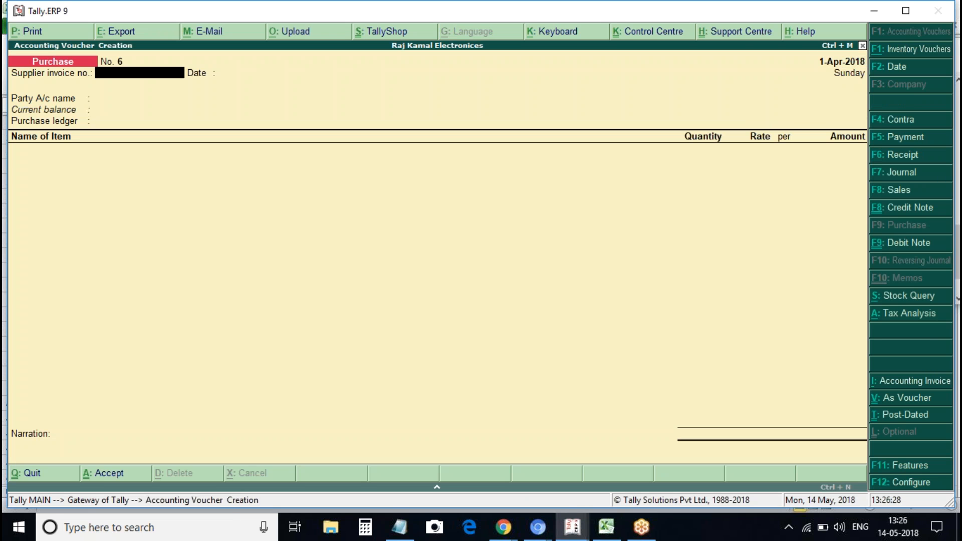
{"action": "type", "text": "6"}
{"action": "key", "text": "Return"}
{"action": "key", "text": "Return"}
{"action": "key", "text": "Down"}
{"action": "key", "text": "Down"}
{"action": "key", "text": "Down"}
{"action": "key", "text": "Down"}
{"action": "key", "text": "Down"}
{"action": "key", "text": "Up"}
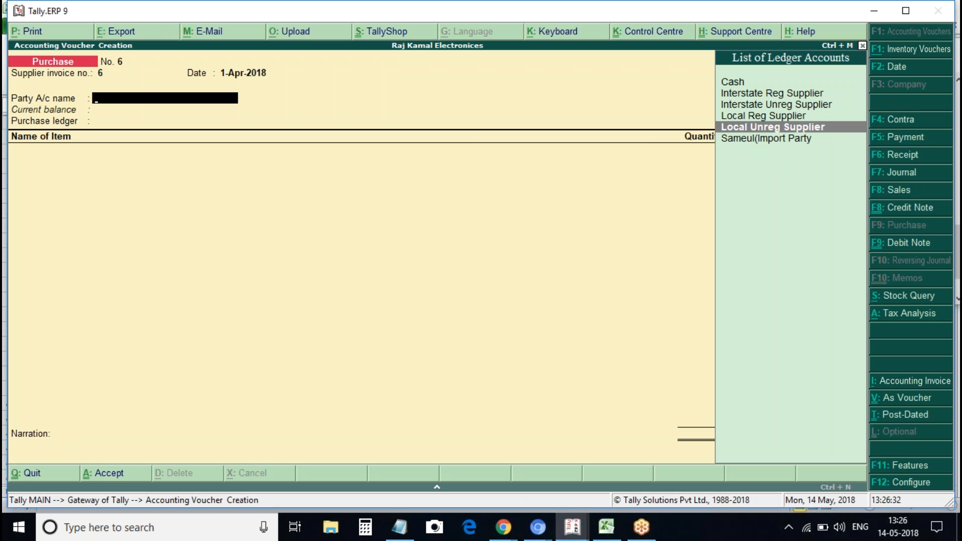
{"action": "key", "text": "Up"}
{"action": "key", "text": "Return"}
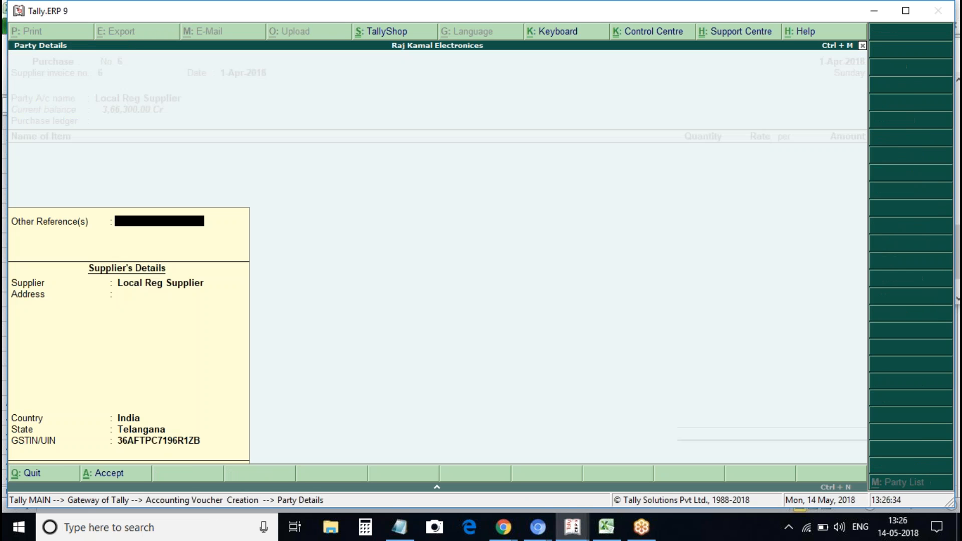
{"action": "key", "text": "Return"}
Post it to Purchase with 100 of Nil Rated Item at 1,000 each
{"action": "key", "text": "Down"}
{"action": "key", "text": "Return"}
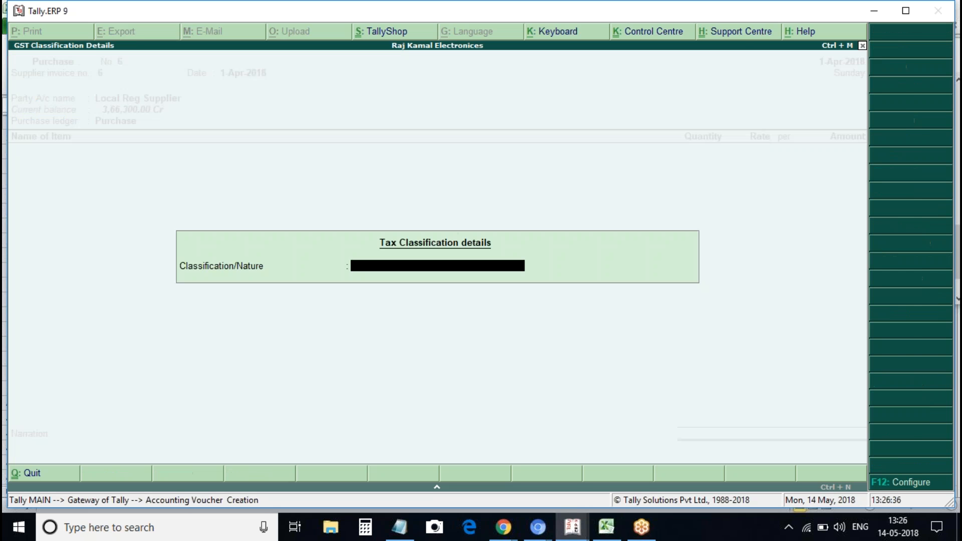
{"action": "key", "text": "Return"}
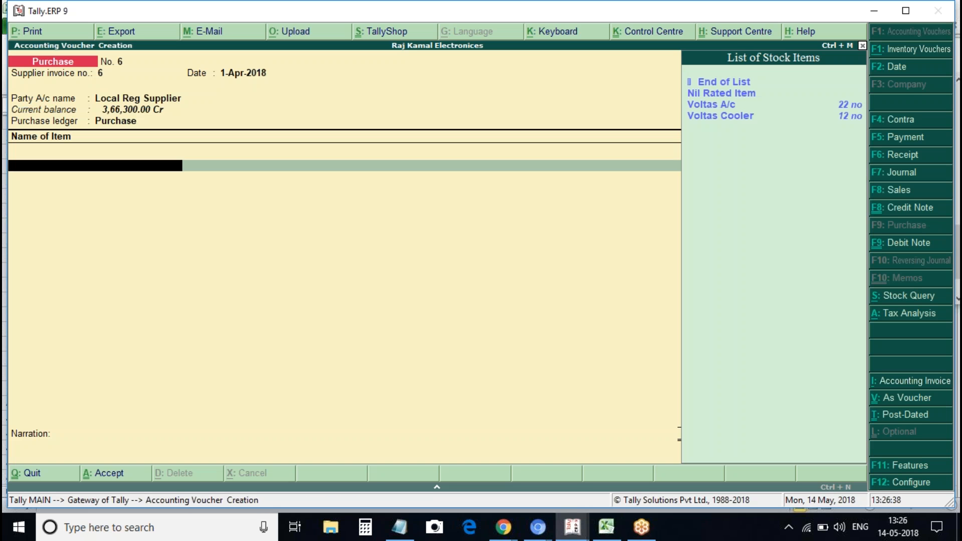
{"action": "key", "text": "Down"}
{"action": "key", "text": "Return"}
{"action": "type", "text": "100"}
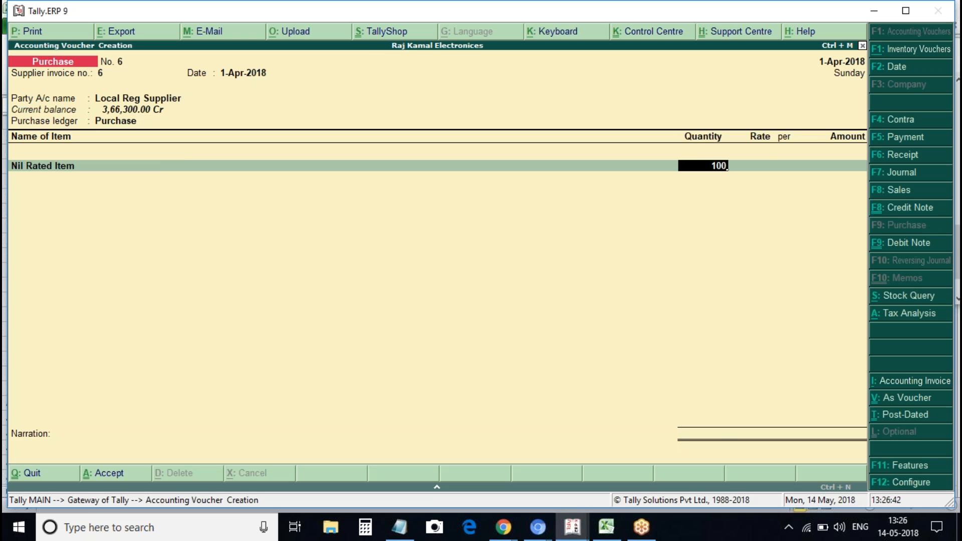
{"action": "key", "text": "Return"}
{"action": "type", "text": "1,000"}
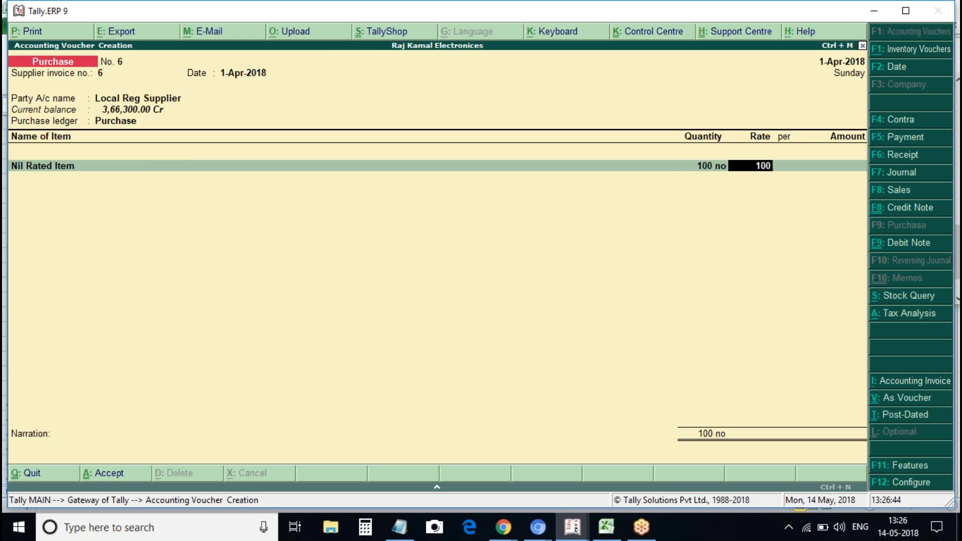
{"action": "key", "text": "Return"}
{"action": "key", "text": "Return"}
{"action": "key", "text": "Return"}
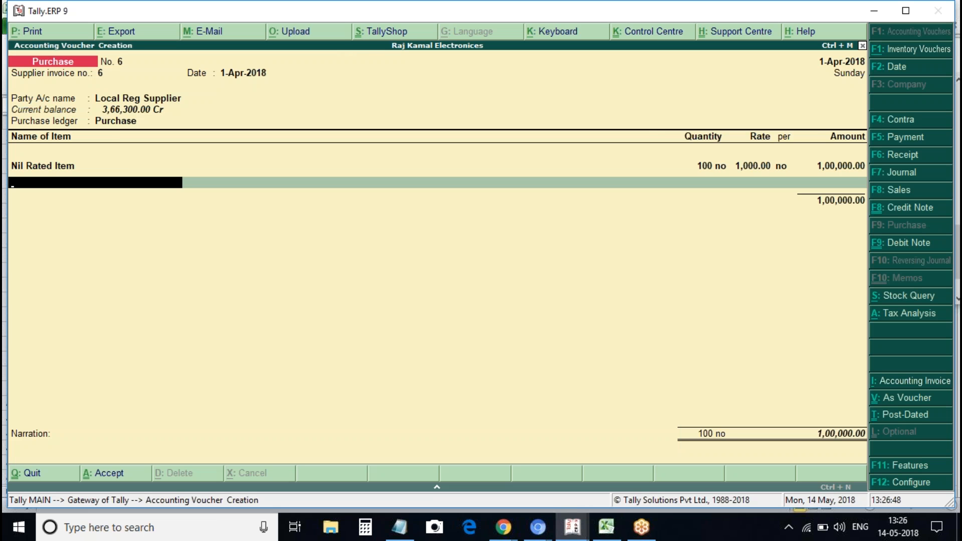
Add Cgst and Sgst ledger rows and review the voucher's tax analysis
{"action": "key", "text": "Return"}
{"action": "type", "text": "cgst"}
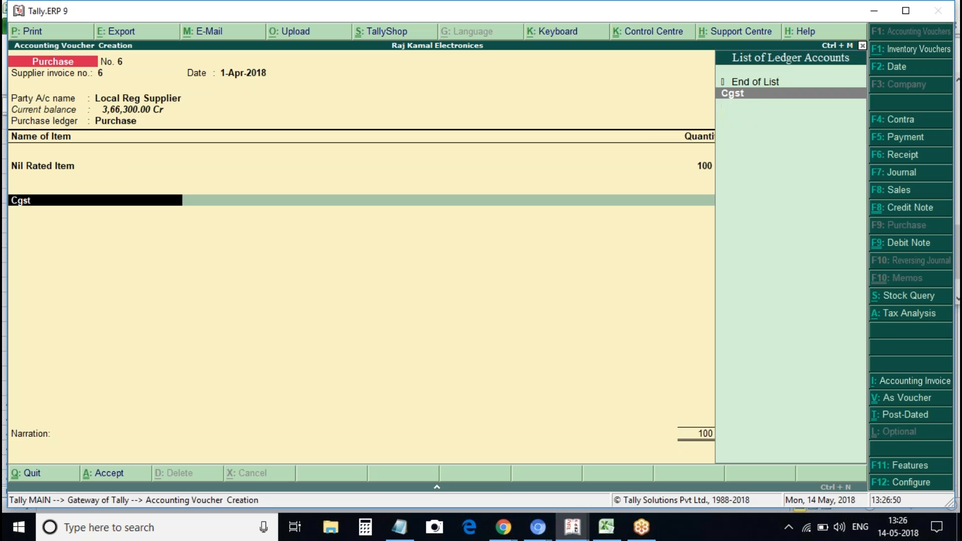
{"action": "key", "text": "Return"}
{"action": "key", "text": "Return"}
{"action": "type", "text": "sgst"}
{"action": "key", "text": "Return"}
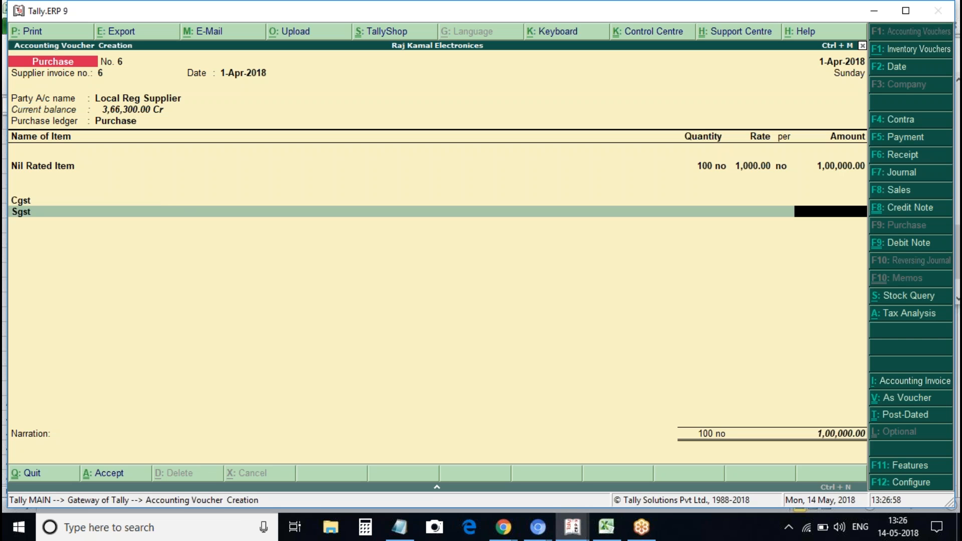
{"action": "key", "text": "alt+a"}
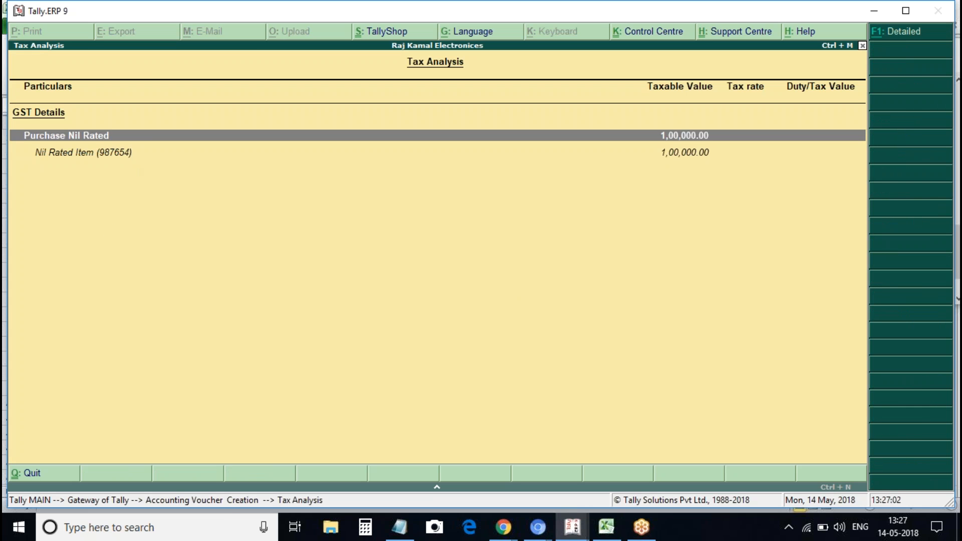
{"action": "key", "text": "Escape"}
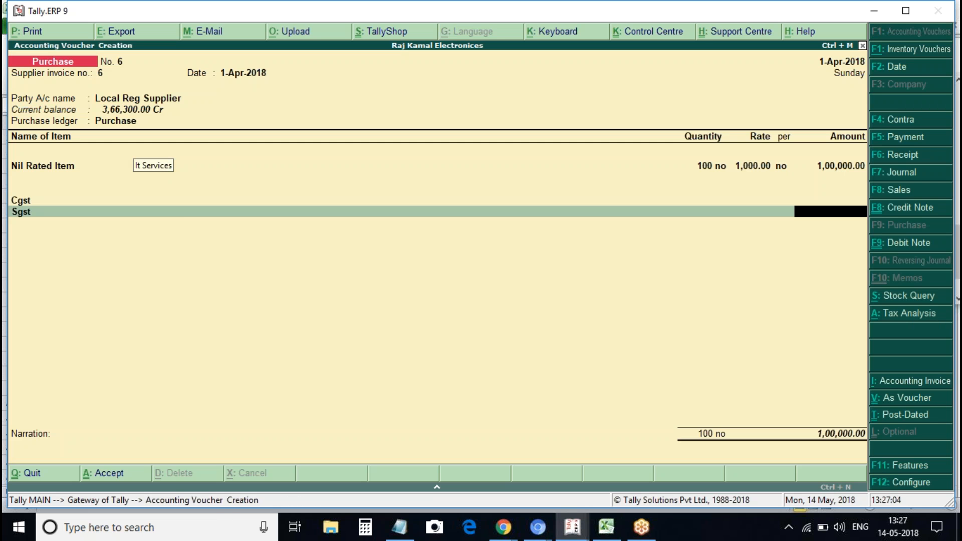
Review and save the GST details of the Nil Rated Item stock item from the voucher
{"action": "key", "text": "Up"}
{"action": "key", "text": "Up"}
{"action": "key", "text": "Up"}
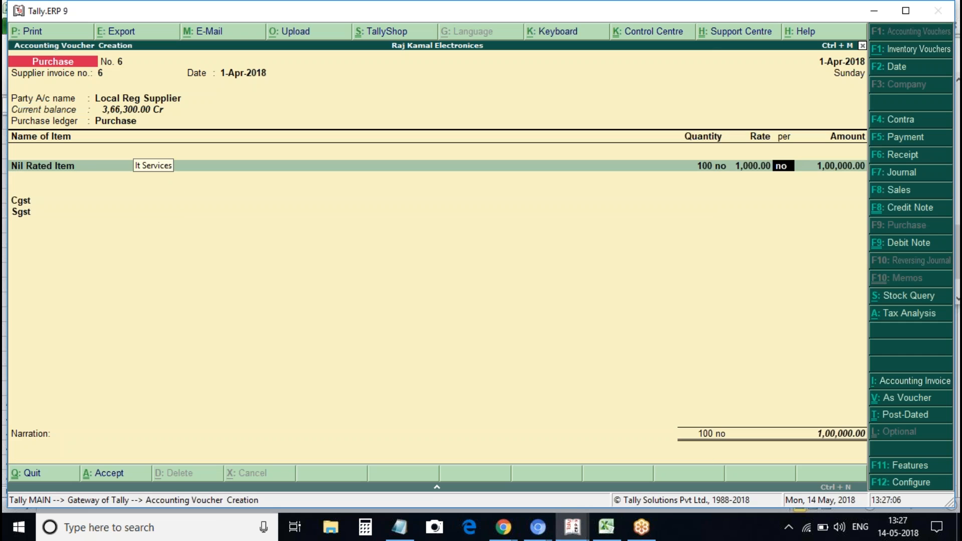
{"action": "key", "text": "Up"}
{"action": "key", "text": "Up"}
{"action": "key", "text": "Up"}
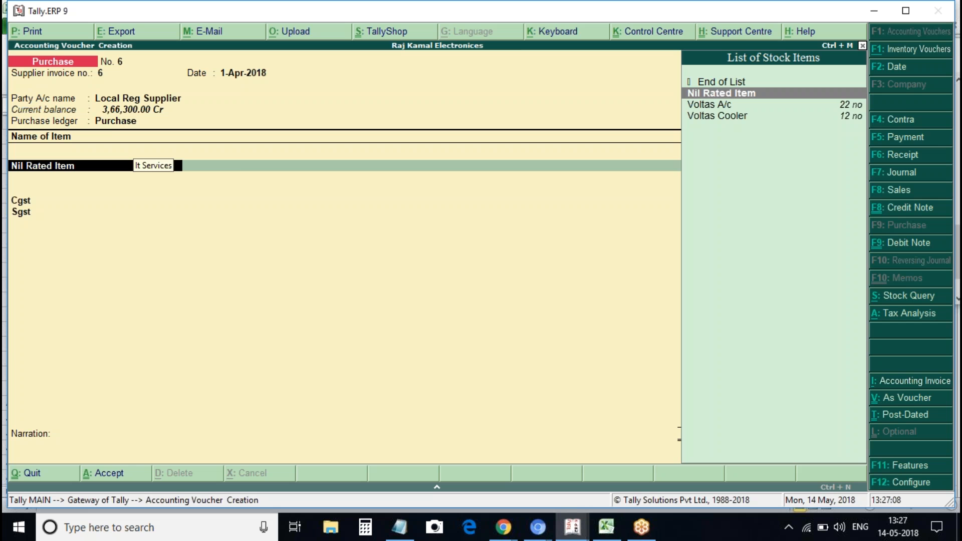
{"action": "key", "text": "ctrl+Return"}
{"action": "key", "text": "Return"}
{"action": "key", "text": "Return"}
{"action": "key", "text": "Return"}
{"action": "key", "text": "Return"}
{"action": "key", "text": "Return"}
{"action": "key", "text": "Return"}
{"action": "key", "text": "y"}
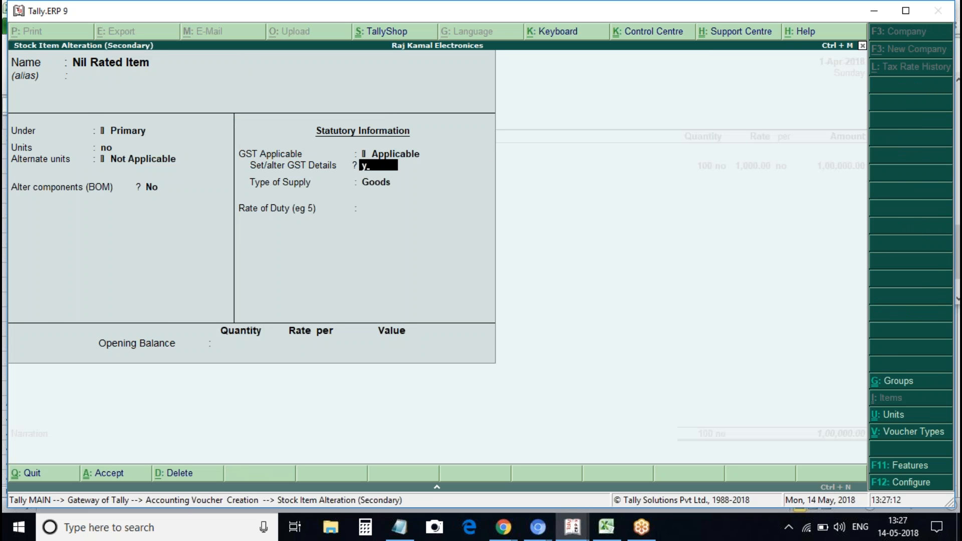
{"action": "key", "text": "Return"}
{"action": "key", "text": "Return"}
{"action": "key", "text": "Return"}
{"action": "key", "text": "Return"}
{"action": "key", "text": "Return"}
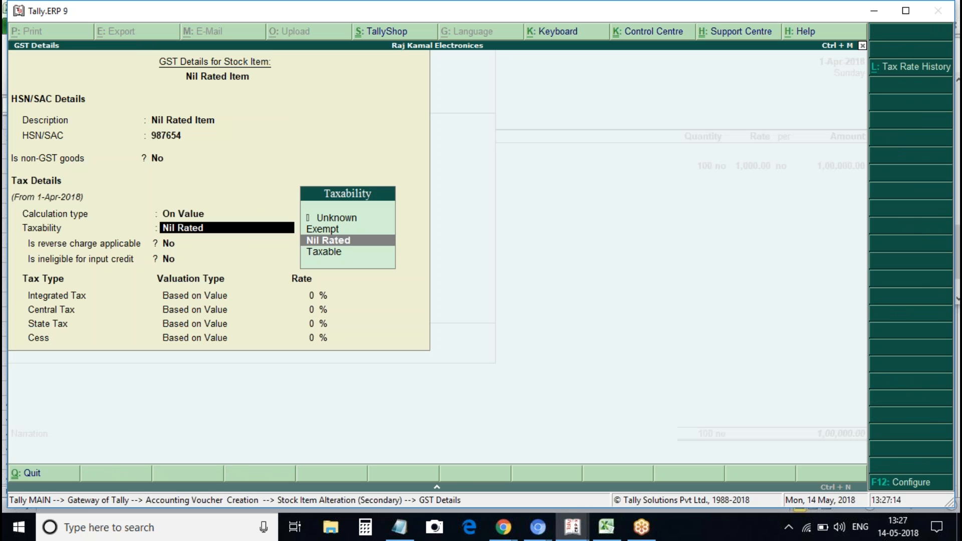
{"action": "key", "text": "ctrl+a"}
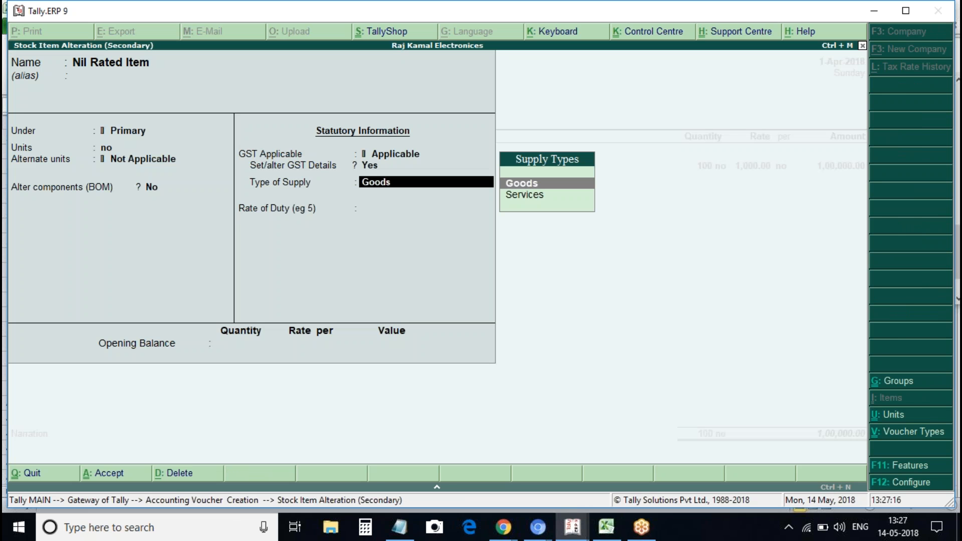
{"action": "key", "text": "ctrl+a"}
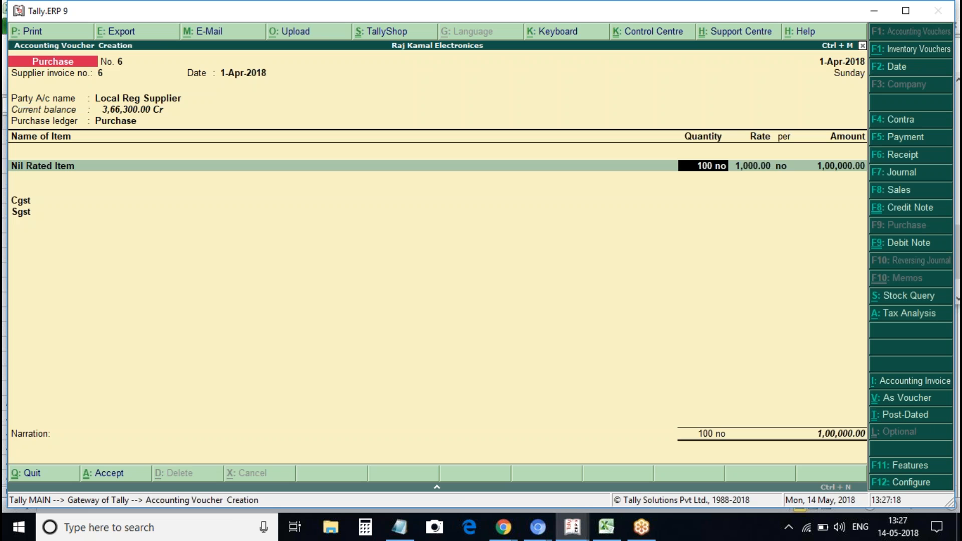
Save purchase voucher No. 6 and quit voucher entry to the Gateway of Tally
{"action": "key", "text": "ctrl+a"}
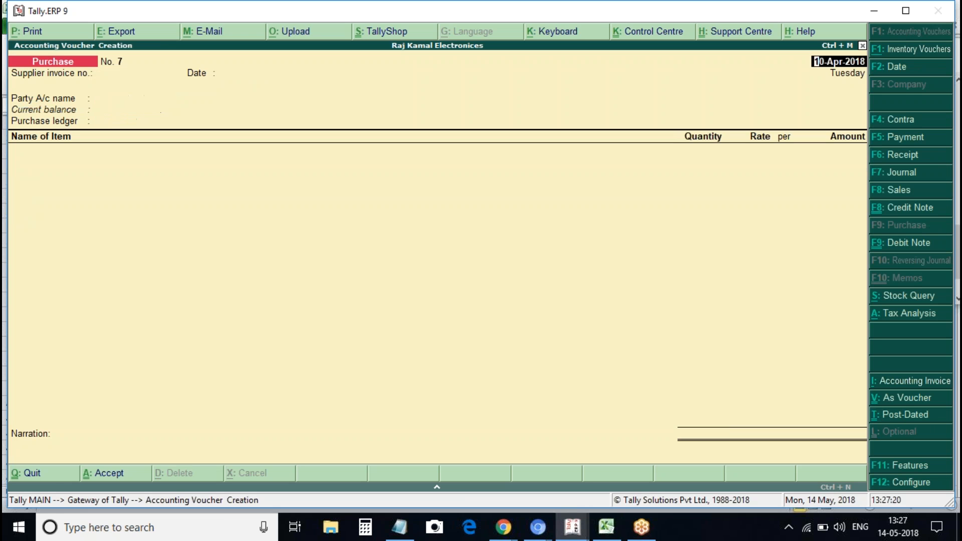
{"action": "key", "text": "Escape"}
{"action": "key", "text": "Return"}
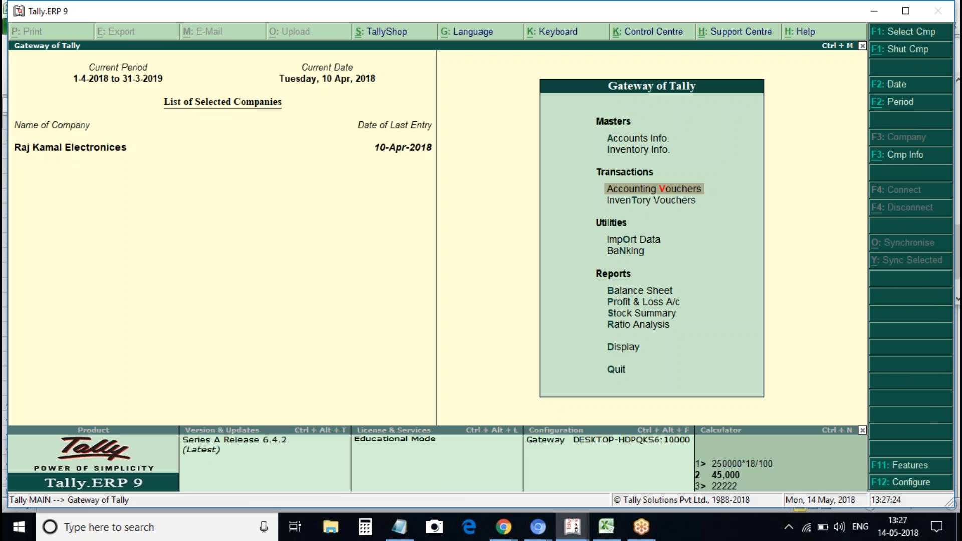
Open the GSTR-2 report through Display > Statutory Reports > GST Reports
{"action": "key", "text": "o"}
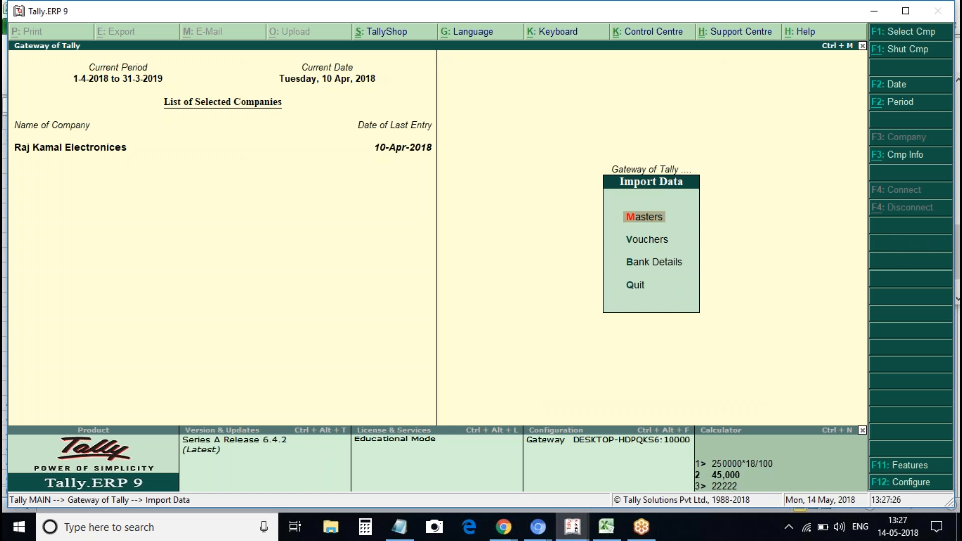
{"action": "key", "text": "Escape"}
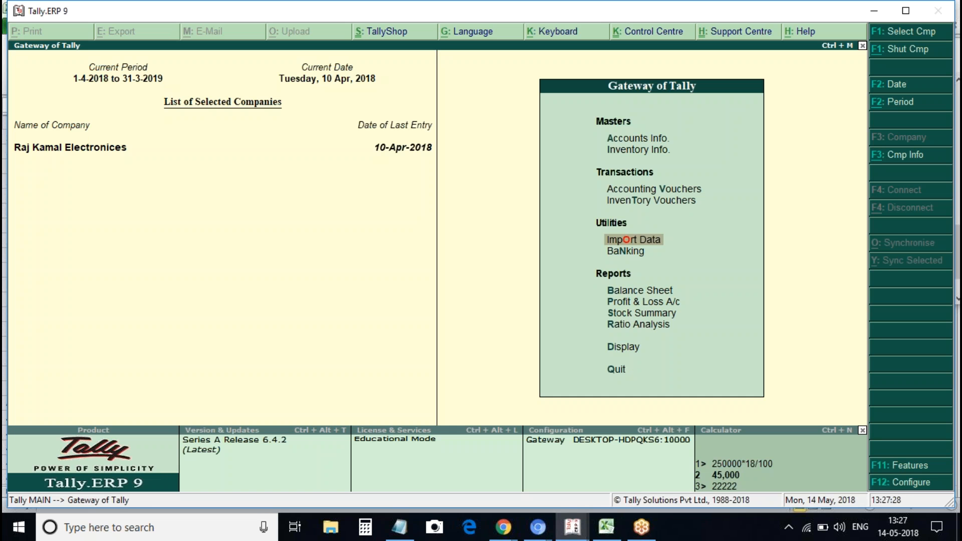
{"action": "key", "text": "d"}
{"action": "key", "text": "u"}
{"action": "key", "text": "g"}
{"action": "key", "text": "Down"}
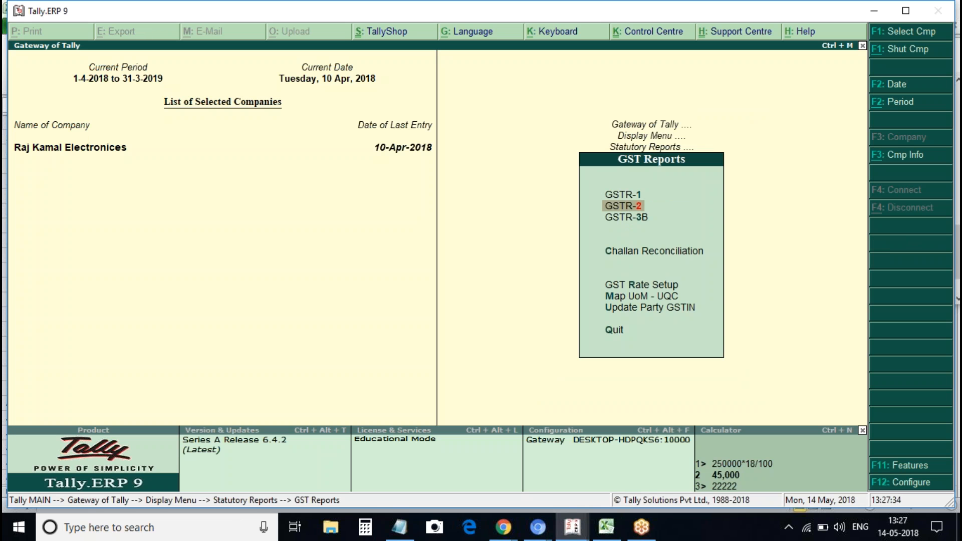
{"action": "key", "text": "Return"}
Check the Nil Rated Invoices (1,35,000), Import of Services and reverse-charge rows, ending on URD Purchases
{"action": "key", "text": "Down"}
{"action": "key", "text": "Down"}
{"action": "key", "text": "Down"}
{"action": "key", "text": "Down"}
{"action": "key", "text": "Down"}
{"action": "key", "text": "Down"}
{"action": "key", "text": "Down"}
{"action": "key", "text": "Down"}
{"action": "key", "text": "Down"}
{"action": "key", "text": "Down"}
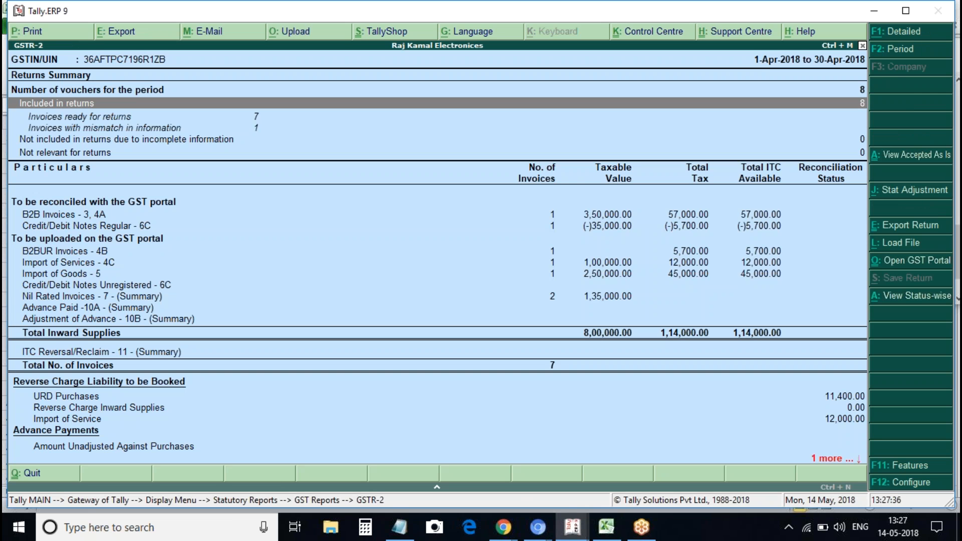
{"action": "key", "text": "Down"}
{"action": "key", "text": "Down"}
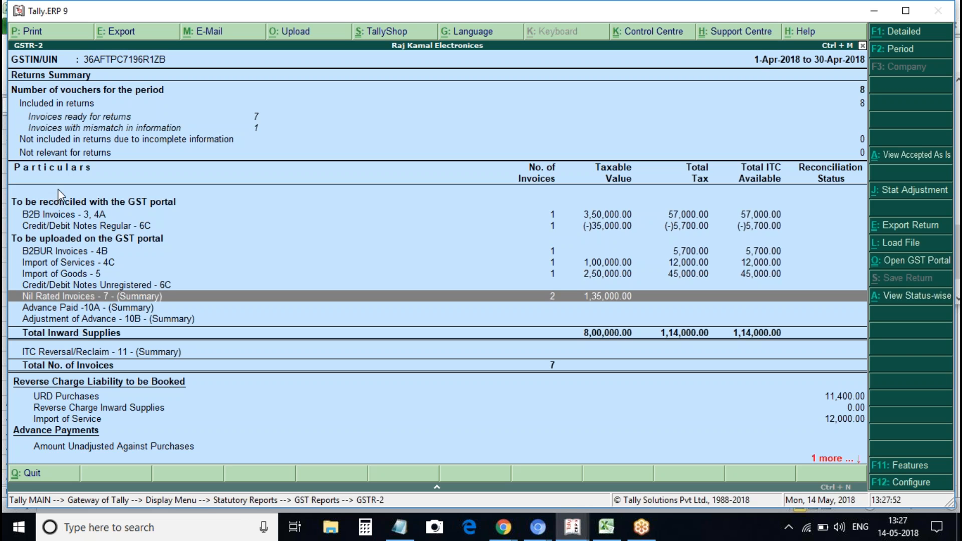
{"action": "key", "text": "Up"}
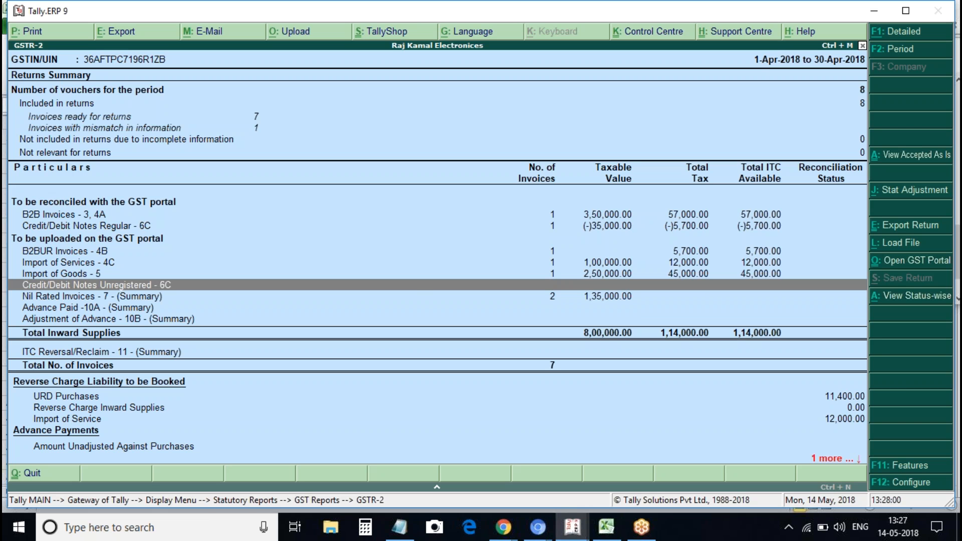
{"action": "key", "text": "Up"}
{"action": "key", "text": "Up"}
{"action": "key", "text": "Down"}
{"action": "key", "text": "Down"}
{"action": "key", "text": "Down"}
{"action": "key", "text": "Down"}
{"action": "key", "text": "Down"}
{"action": "key", "text": "Down"}
{"action": "key", "text": "Down"}
{"action": "key", "text": "Down"}
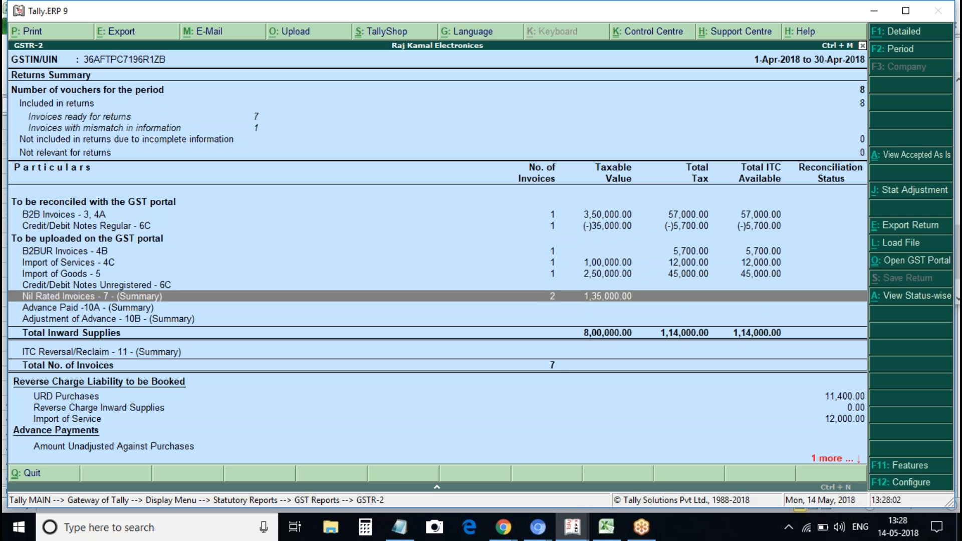
{"action": "key", "text": "Up"}
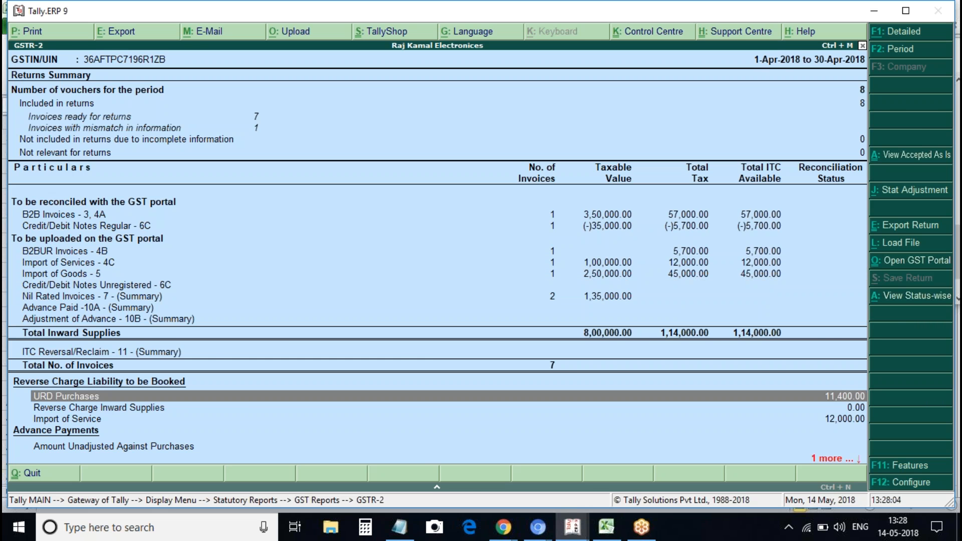
Drill from URD Purchases into the 1-4-2018 Local Unreg Supplier purchase voucher, then back out
{"action": "key", "text": "Return"}
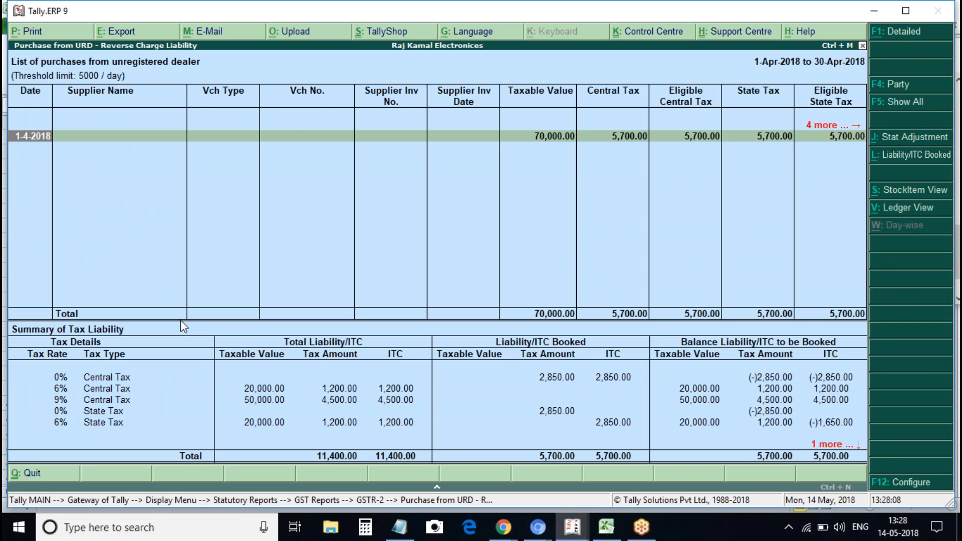
{"action": "key", "text": "Return"}
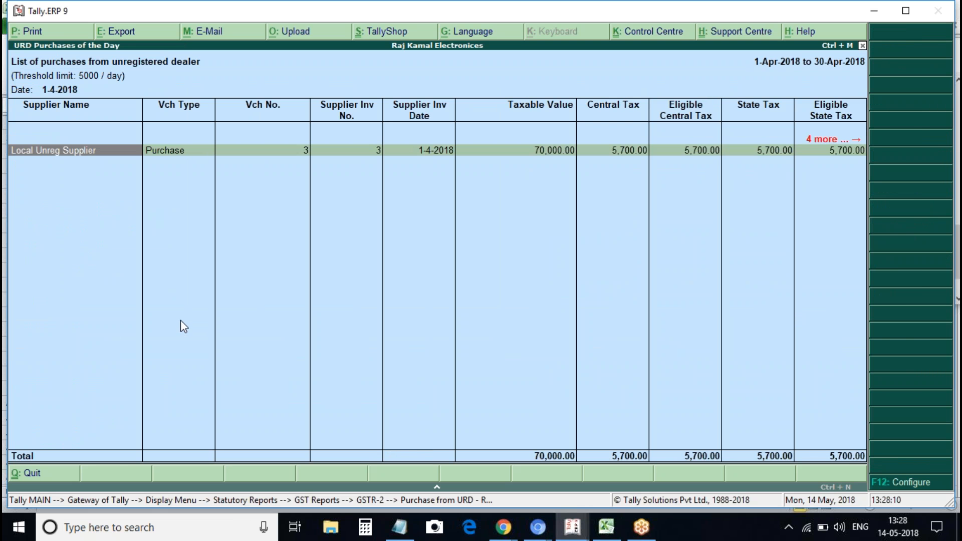
{"action": "key", "text": "Return"}
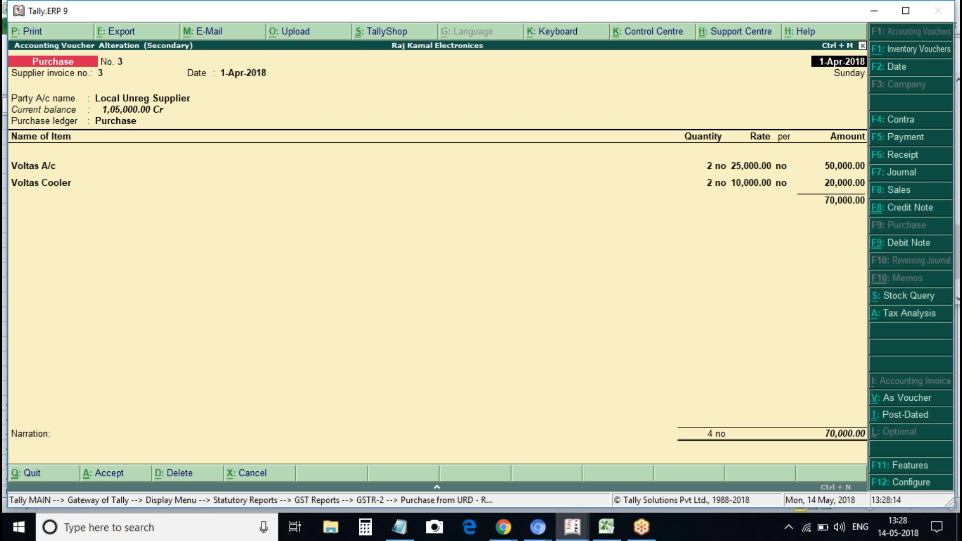
{"action": "key", "text": "Escape"}
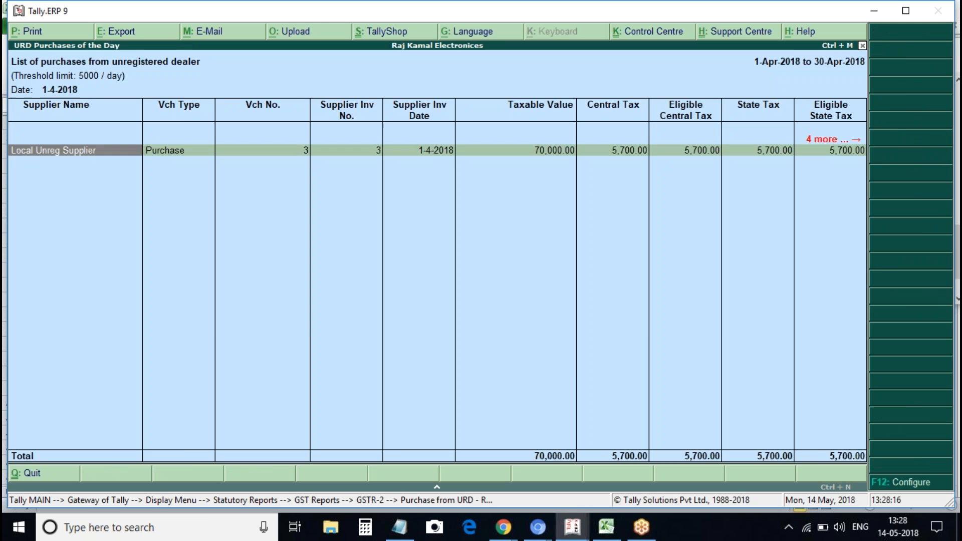
{"action": "key", "text": "Escape"}
{"action": "key", "text": "Escape"}
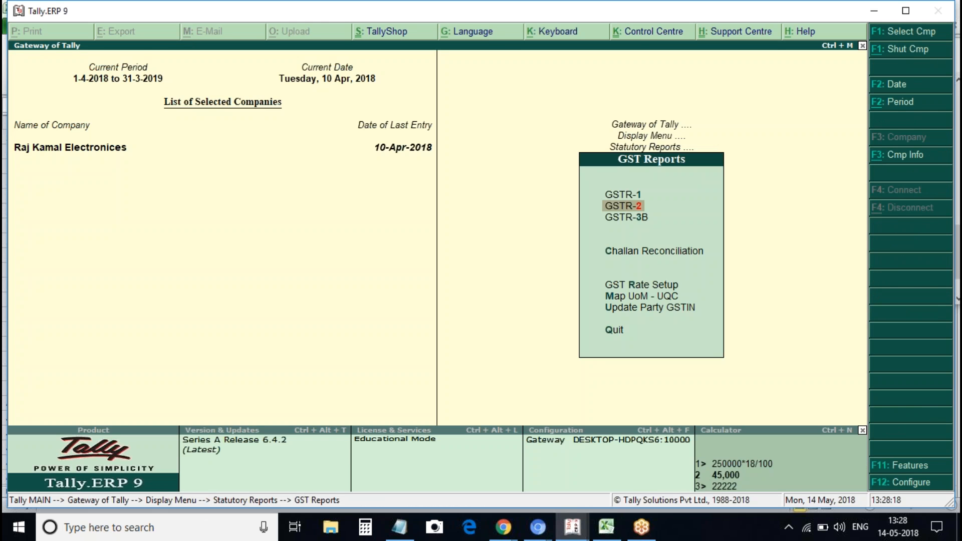
Reopen the URD purchases and check voucher No. 3's 70,000 taxable value and 11,400 total tax
{"action": "key", "text": "Return"}
{"action": "key", "text": "Down"}
{"action": "key", "text": "Down"}
{"action": "key", "text": "Down"}
{"action": "key", "text": "Down"}
{"action": "key", "text": "Down"}
{"action": "key", "text": "Down"}
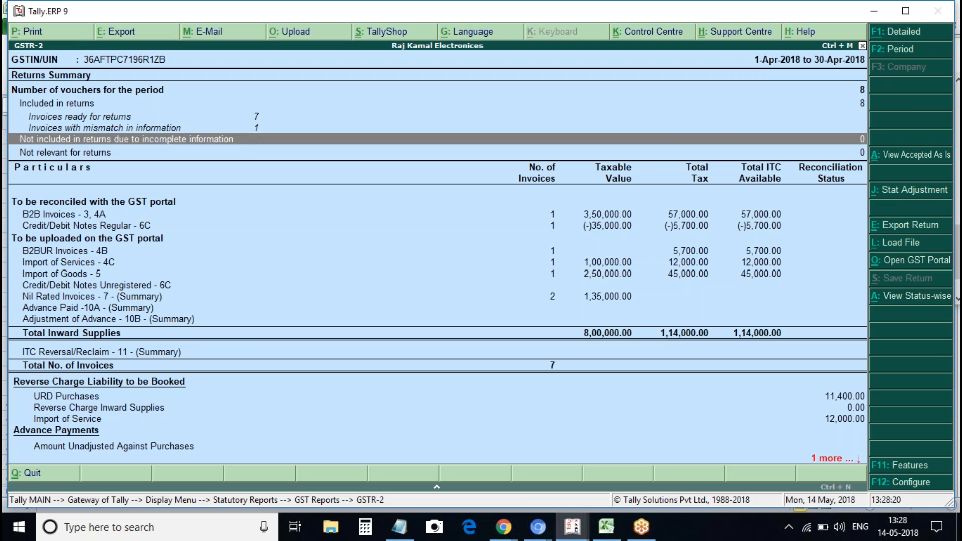
{"action": "key", "text": "Down"}
{"action": "key", "text": "Down"}
{"action": "key", "text": "Down"}
{"action": "key", "text": "Down"}
{"action": "key", "text": "Down"}
{"action": "key", "text": "Down"}
{"action": "key", "text": "Down"}
{"action": "key", "text": "Down"}
{"action": "key", "text": "Down"}
{"action": "key", "text": "Down"}
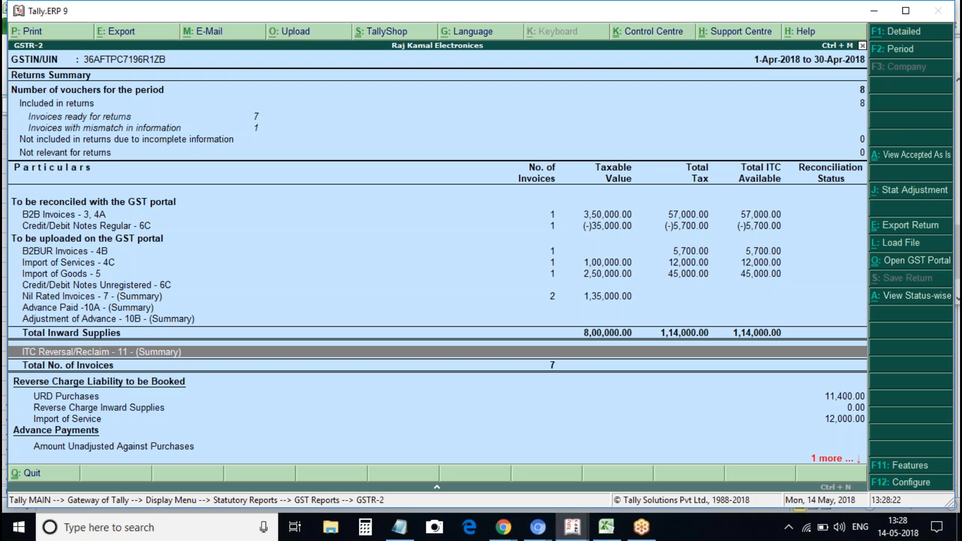
{"action": "key", "text": "Up"}
{"action": "key", "text": "Return"}
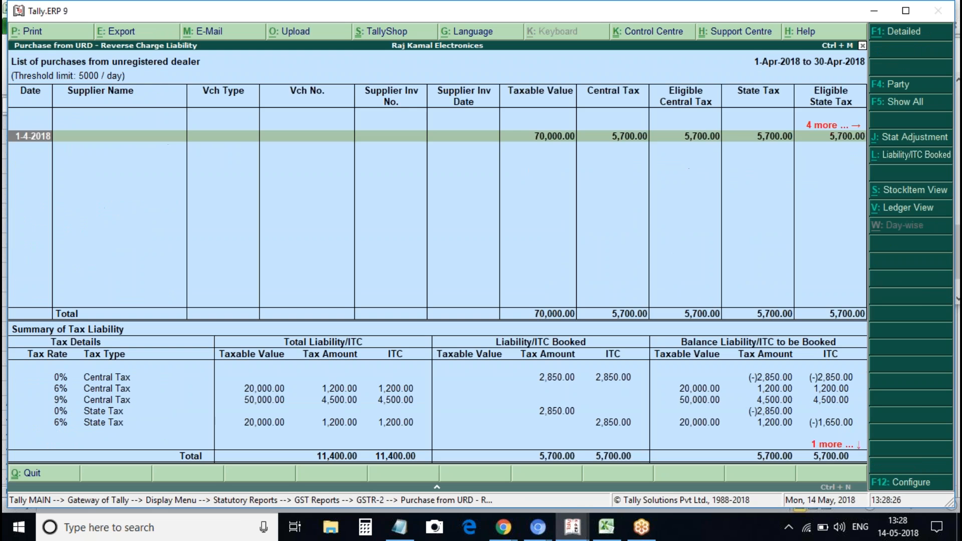
{"action": "key", "text": "Return"}
{"action": "key", "text": "Return"}
{"action": "key", "text": "Escape"}
{"action": "key", "text": "Return"}
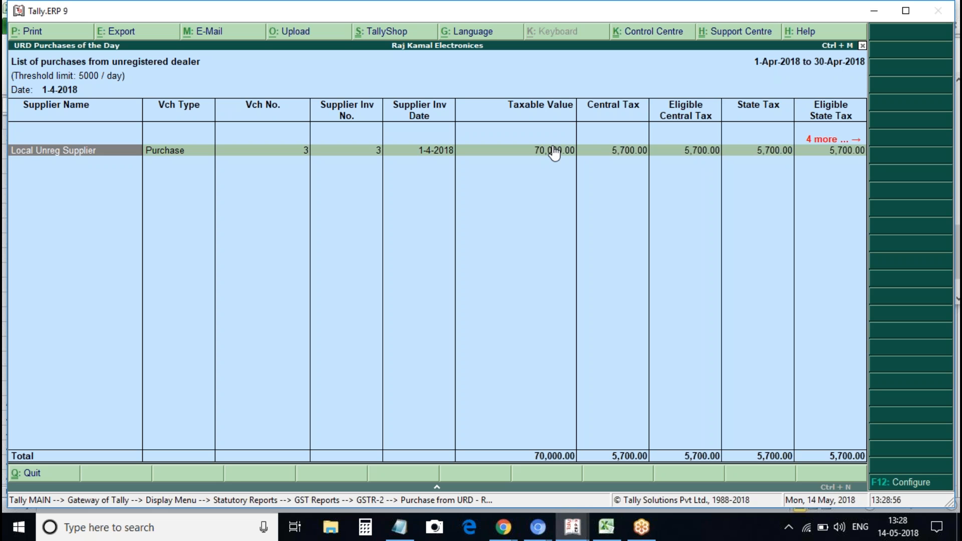
{"action": "key", "text": "Right"}
{"action": "key", "text": "Right"}
{"action": "key", "text": "Right"}
{"action": "key", "text": "Right"}
{"action": "key", "text": "Right"}
{"action": "key", "text": "Right"}
{"action": "key", "text": "Right"}
{"action": "key", "text": "Right"}
{"action": "key", "text": "Right"}
{"action": "key", "text": "Right"}
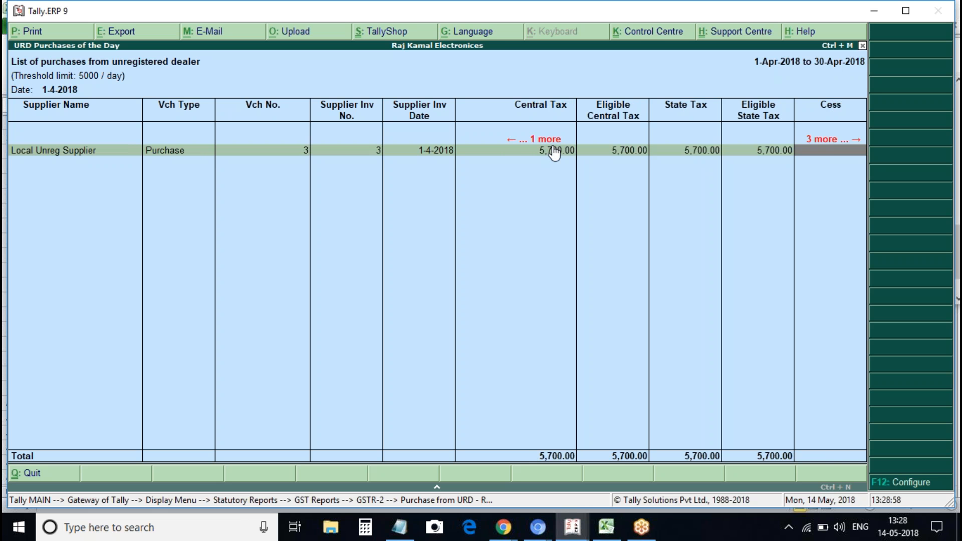
{"action": "key", "text": "Right"}
{"action": "key", "text": "Right"}
{"action": "key", "text": "Right"}
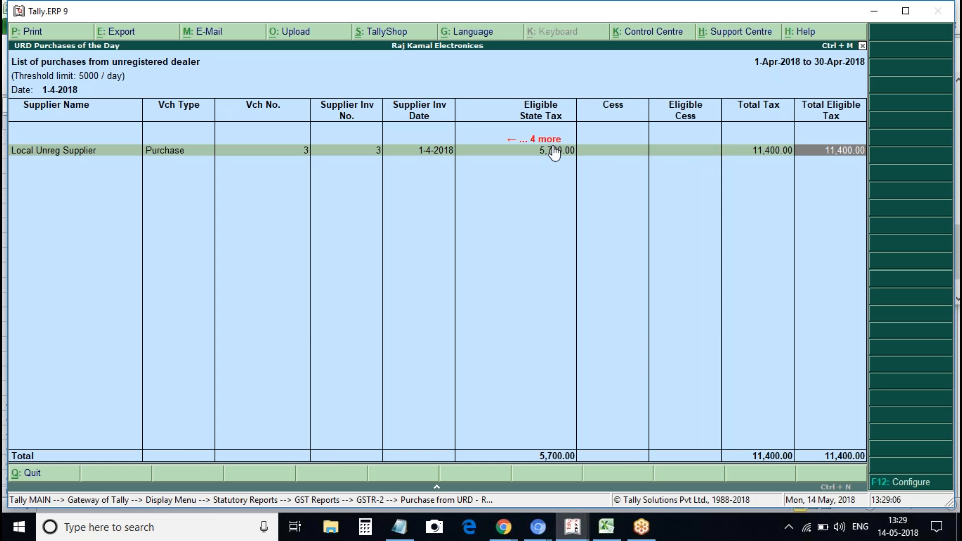
{"action": "key", "text": "Escape"}
{"action": "key", "text": "Escape"}
{"action": "key", "text": "Escape"}
{"action": "key", "text": "Escape"}
{"action": "key", "text": "Escape"}
{"action": "key", "text": "Escape"}
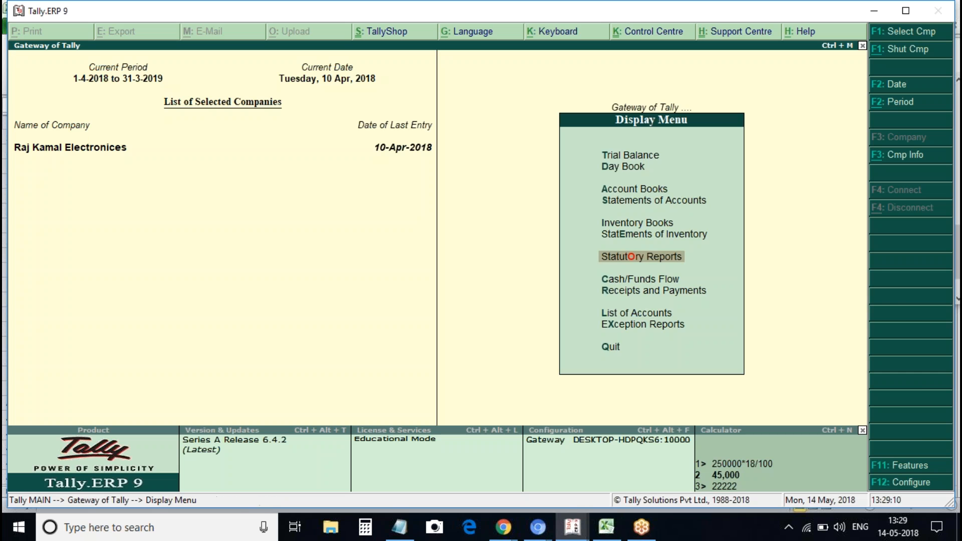
Start a debit note dated 2-Apr-2018 against original invoice no. 3
{"action": "key", "text": "v"}
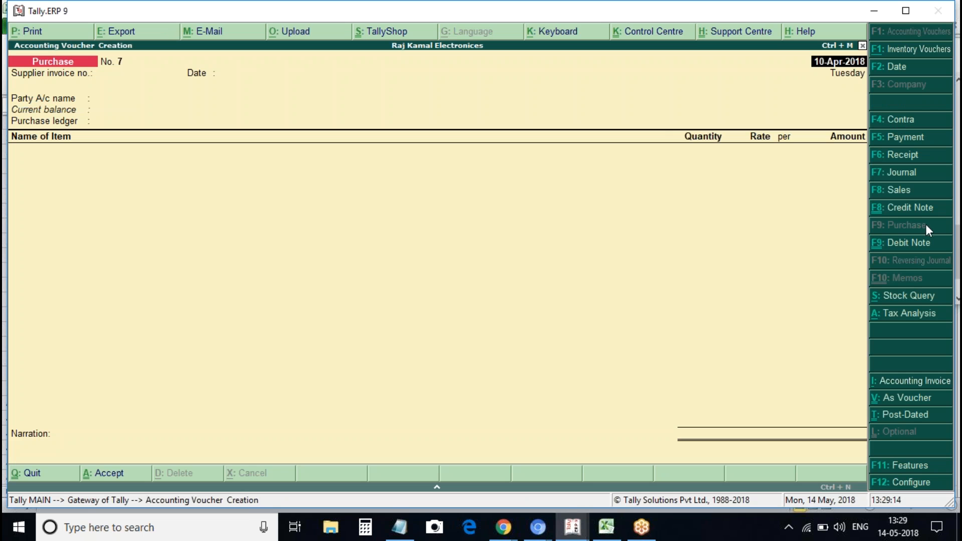
{"action": "left_click", "coordinate": [909, 243]}
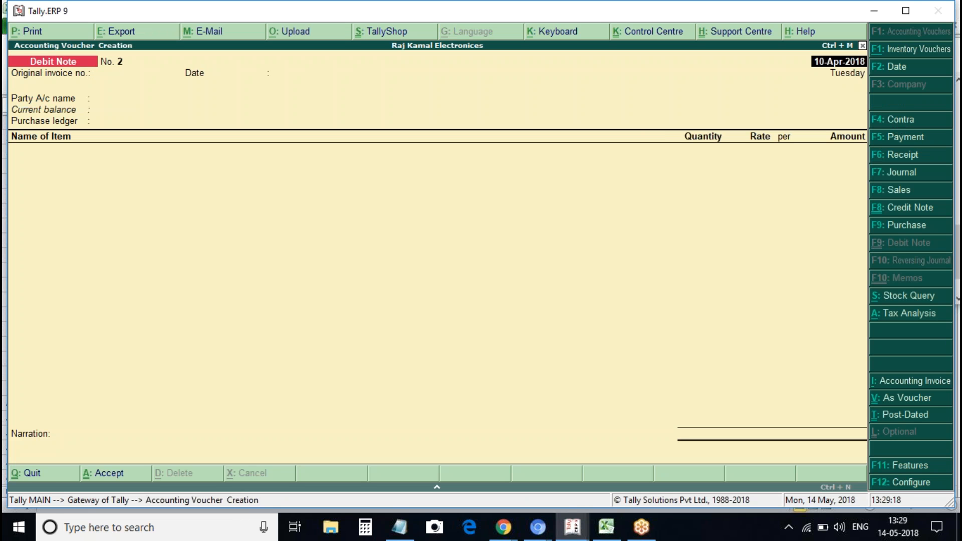
{"action": "type", "text": "1"}
{"action": "type", "text": "0"}
{"action": "key", "text": "BackSpace"}
{"action": "key", "text": "BackSpace"}
{"action": "type", "text": "31"}
{"action": "key", "text": "BackSpace"}
{"action": "type", "text": "0ap"}
{"action": "key", "text": "BackSpace"}
{"action": "key", "text": "BackSpace"}
{"action": "key", "text": "BackSpace"}
{"action": "key", "text": "BackSpace"}
{"action": "type", "text": "2ap"}
{"action": "key", "text": "Return"}
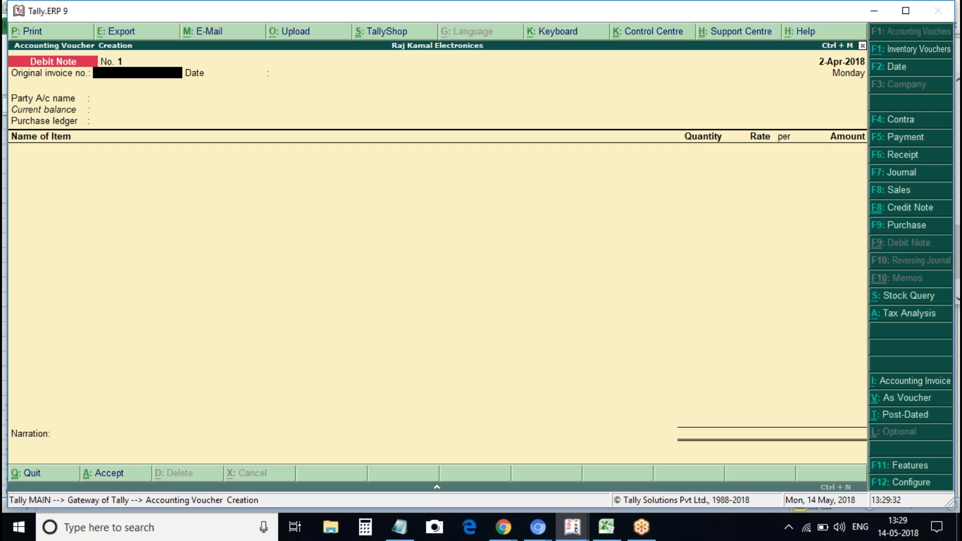
{"action": "type", "text": "3"}
{"action": "key", "text": "Return"}
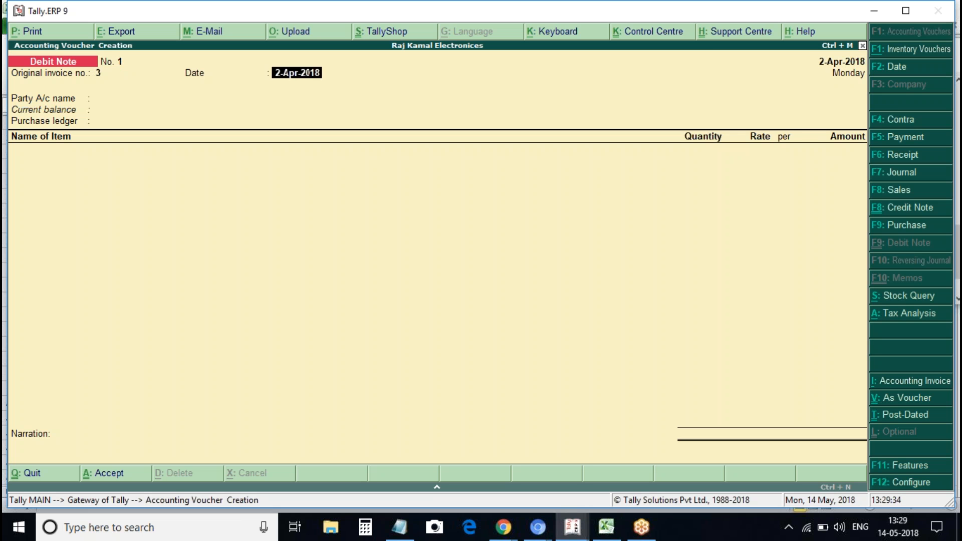
{"action": "key", "text": "Return"}
Set Local Unreg Supplier as the party and Purchase as the ledger
{"action": "key", "text": "Down"}
{"action": "key", "text": "Down"}
{"action": "key", "text": "Down"}
{"action": "key", "text": "Down"}
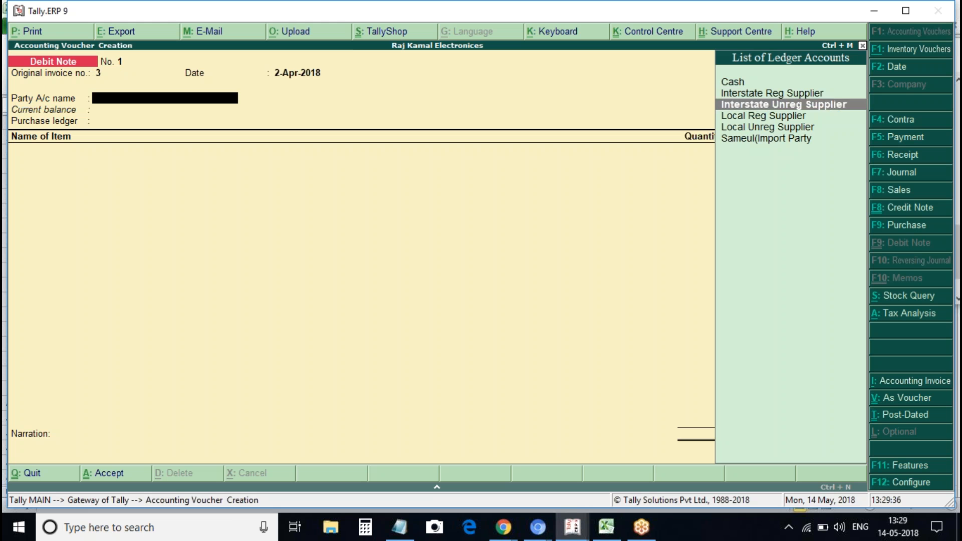
{"action": "key", "text": "Return"}
{"action": "key", "text": "ctrl+a"}
{"action": "key", "text": "Down"}
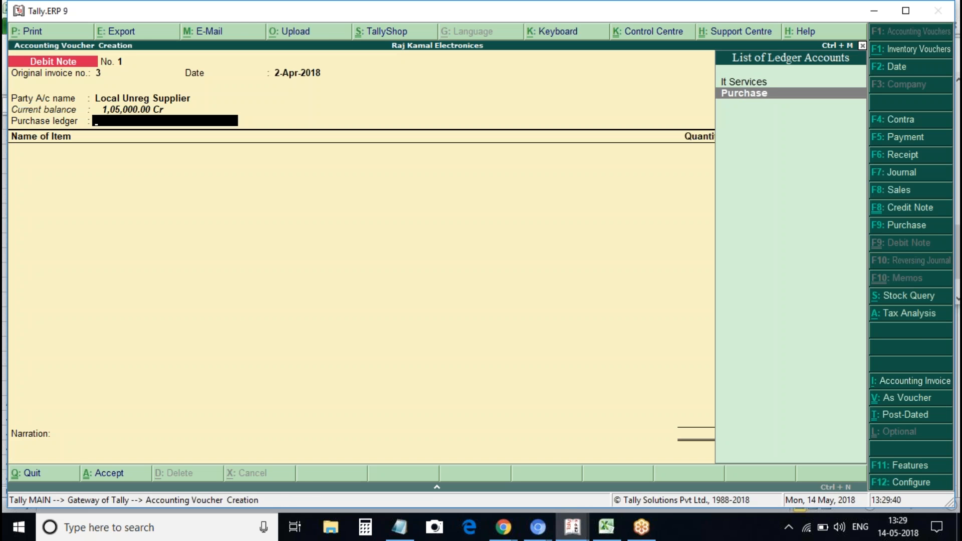
{"action": "key", "text": "Return"}
{"action": "key", "text": "Return"}
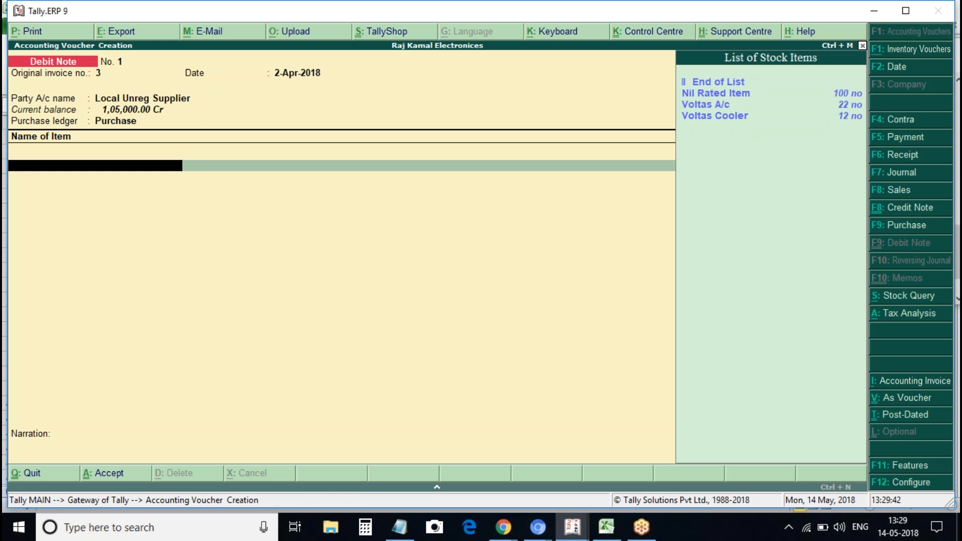
{"action": "key", "text": "Down"}
{"action": "key", "text": "Down"}
Add Voltas A/c (1 @ 25,000) and Voltas Cooler (1 @ 10,000) with Cgst and Sgst rows
{"action": "key", "text": "Return"}
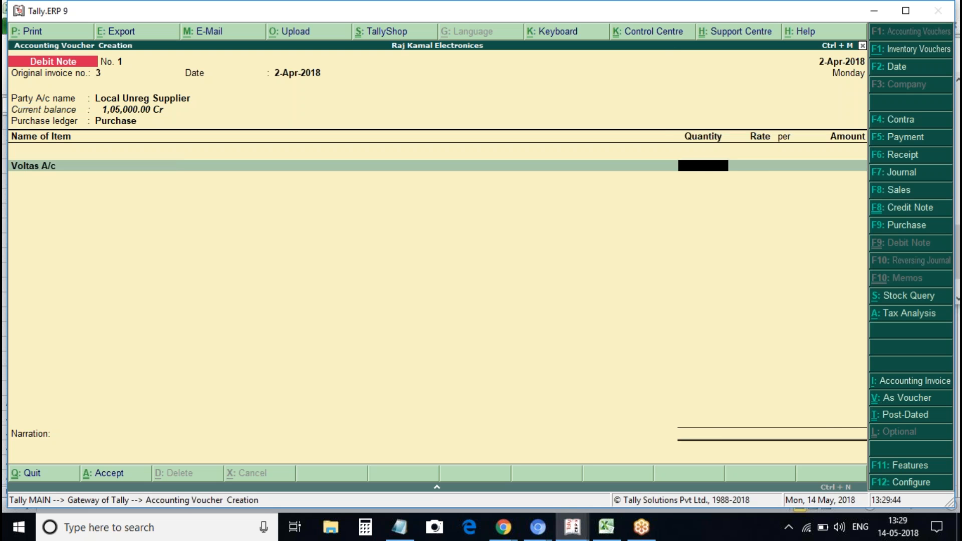
{"action": "type", "text": "1"}
{"action": "key", "text": "Return"}
{"action": "key", "text": "Return"}
{"action": "key", "text": "Return"}
{"action": "key", "text": "Return"}
{"action": "key", "text": "Down"}
{"action": "key", "text": "Down"}
{"action": "key", "text": "Down"}
{"action": "key", "text": "Return"}
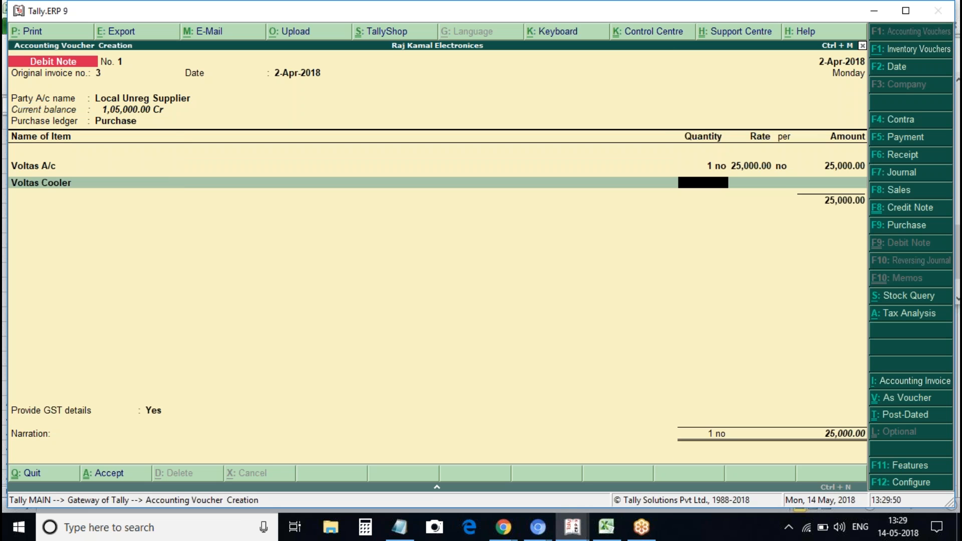
{"action": "key", "text": "Return"}
{"action": "key", "text": "Return"}
{"action": "key", "text": "Return"}
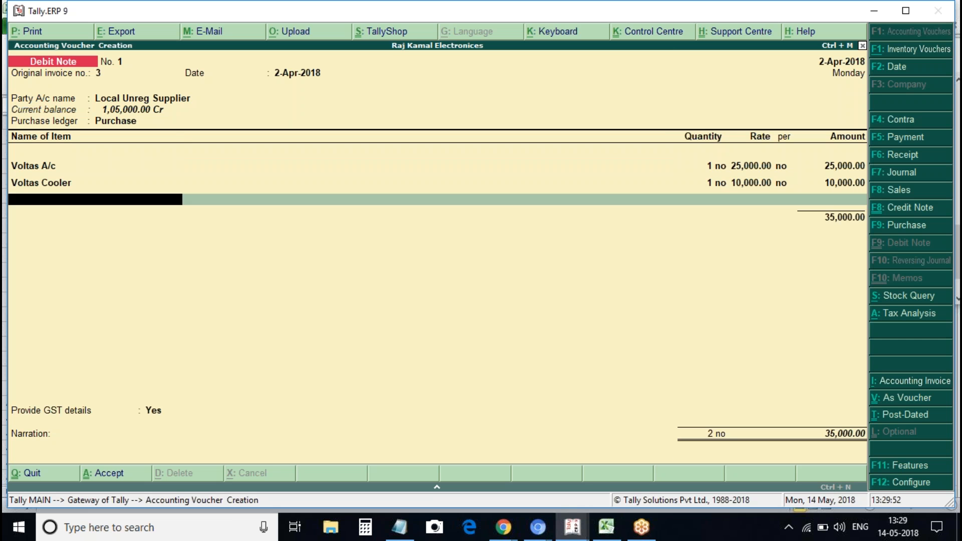
{"action": "type", "text": "Cgst"}
{"action": "key", "text": "Return"}
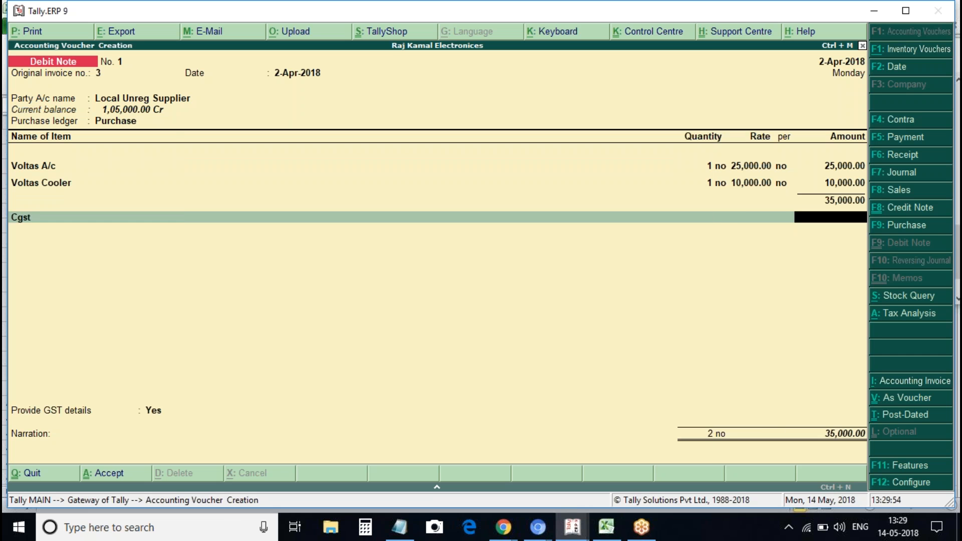
{"action": "key", "text": "Return"}
{"action": "type", "text": "st"}
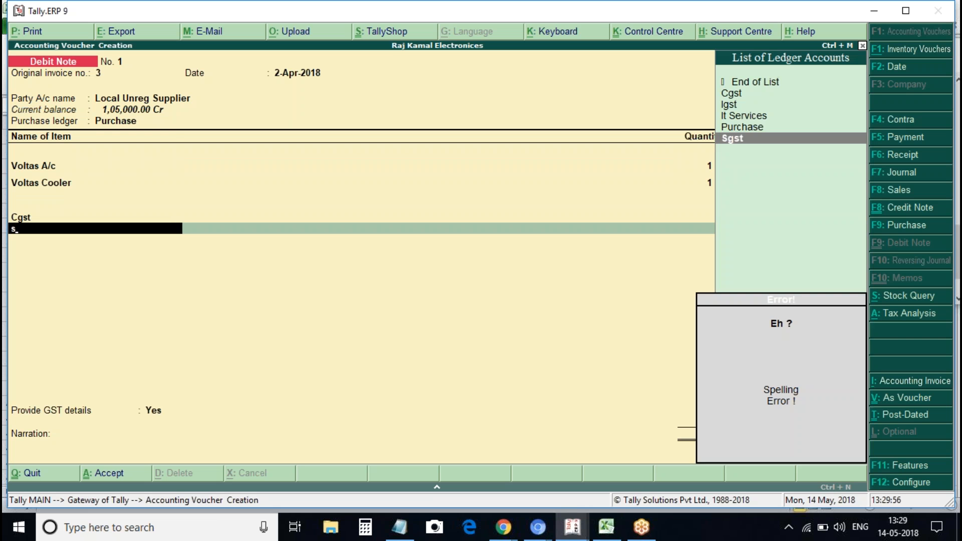
{"action": "key", "text": "Down"}
{"action": "key", "text": "Down"}
{"action": "key", "text": "Down"}
{"action": "key", "text": "Return"}
{"action": "key", "text": "Return"}
{"action": "key", "text": "Return"}
{"action": "key", "text": "Return"}
{"action": "key", "text": "Down"}
{"action": "key", "text": "Down"}
{"action": "key", "text": "Down"}
{"action": "key", "text": "Down"}
{"action": "key", "text": "Down"}
{"action": "key", "text": "Down"}
{"action": "key", "text": "Down"}
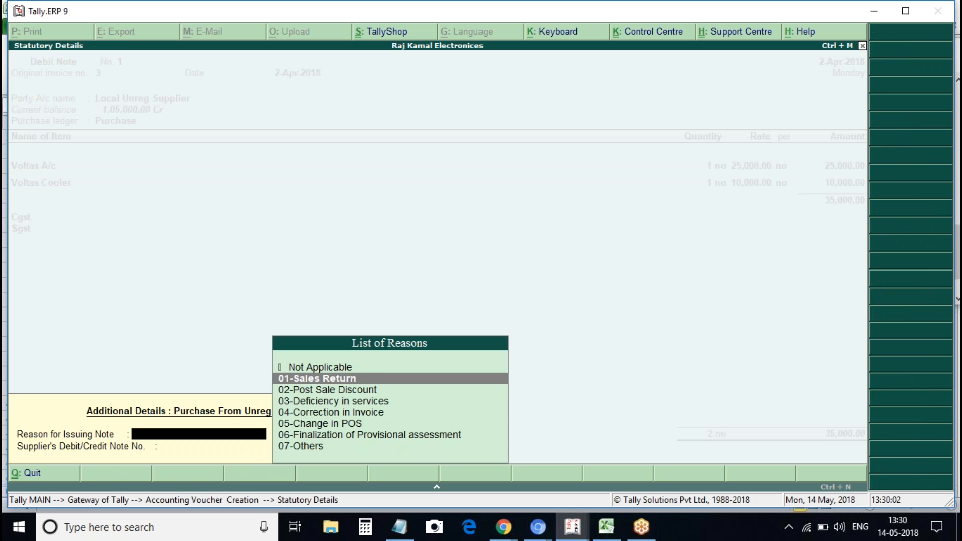
Set reason 07-Others and supplier note no. 456 dated 2-Apr, then finish the debit note
{"action": "key", "text": "Return"}
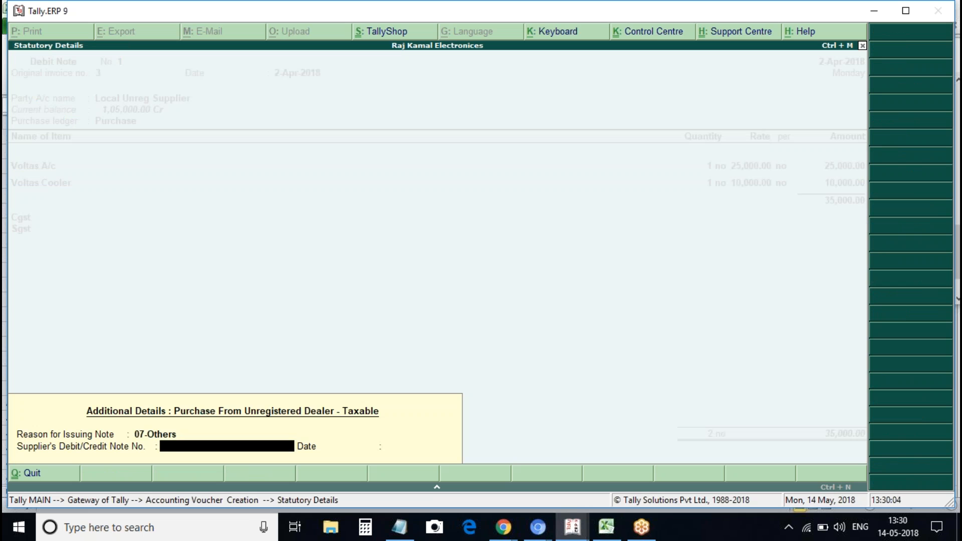
{"action": "type", "text": "456"}
{"action": "key", "text": "Return"}
{"action": "type", "text": "2ap"}
{"action": "key", "text": "Return"}
{"action": "key", "text": "Return"}
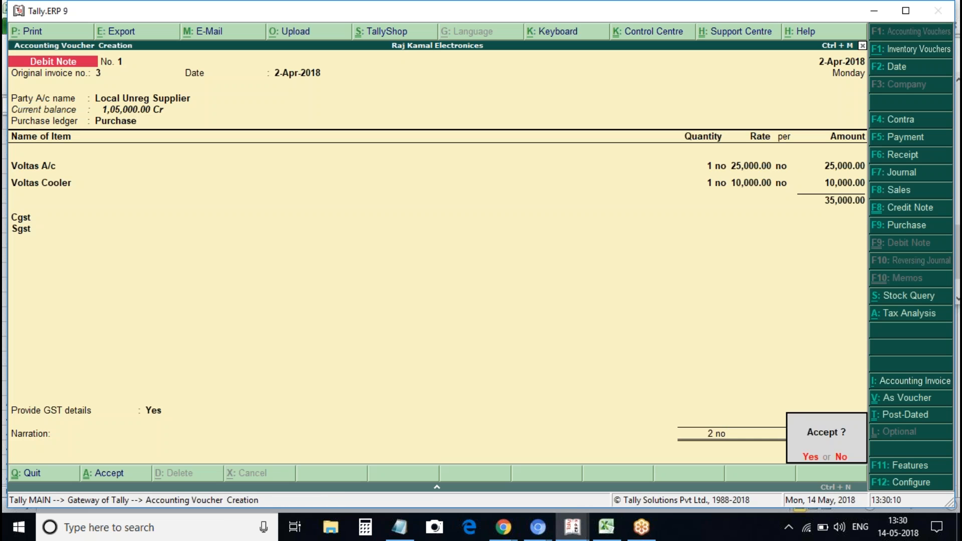
{"action": "key", "text": "Return"}
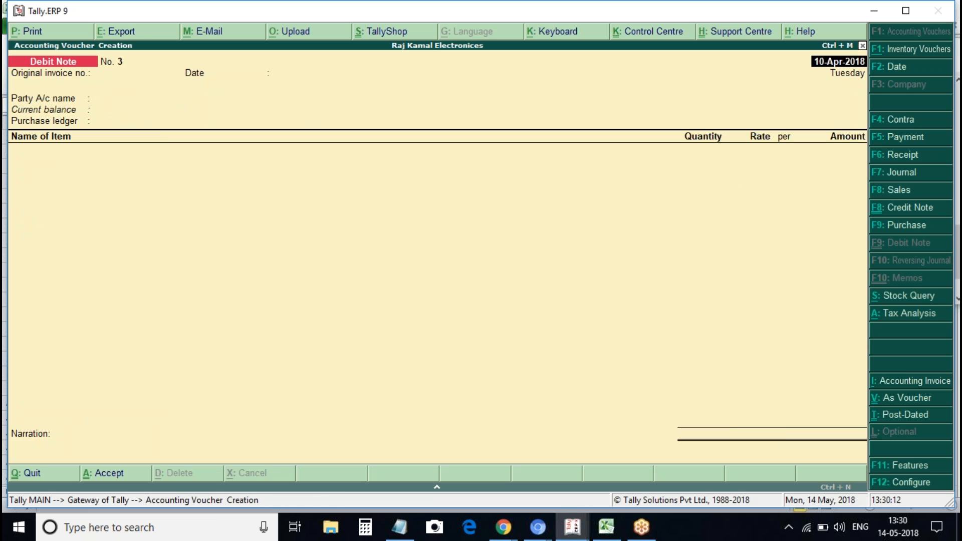
Discard the blank debit note and open the GSTR-2 return under Statutory Reports > GST
{"action": "key", "text": "Escape"}
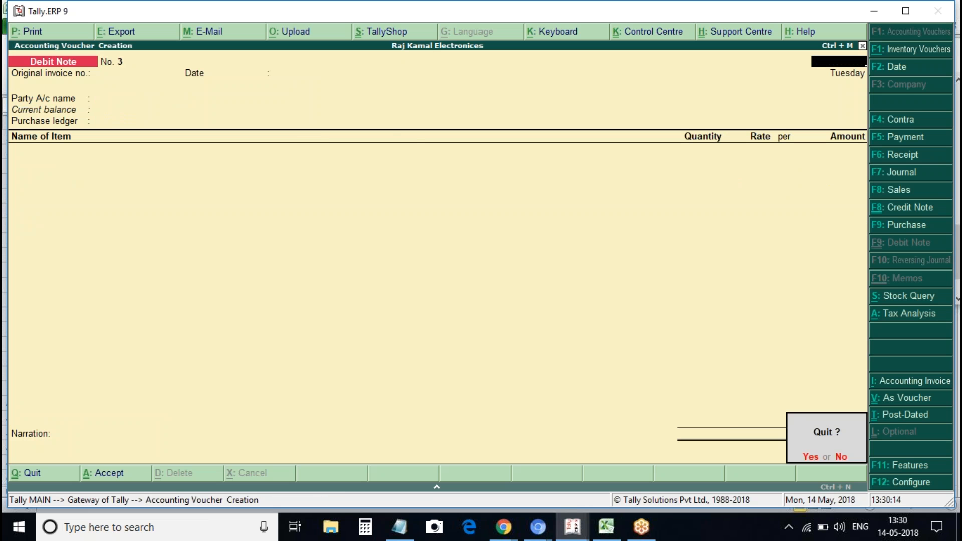
{"action": "key", "text": "Return"}
{"action": "key", "text": "d"}
{"action": "key", "text": "i"}
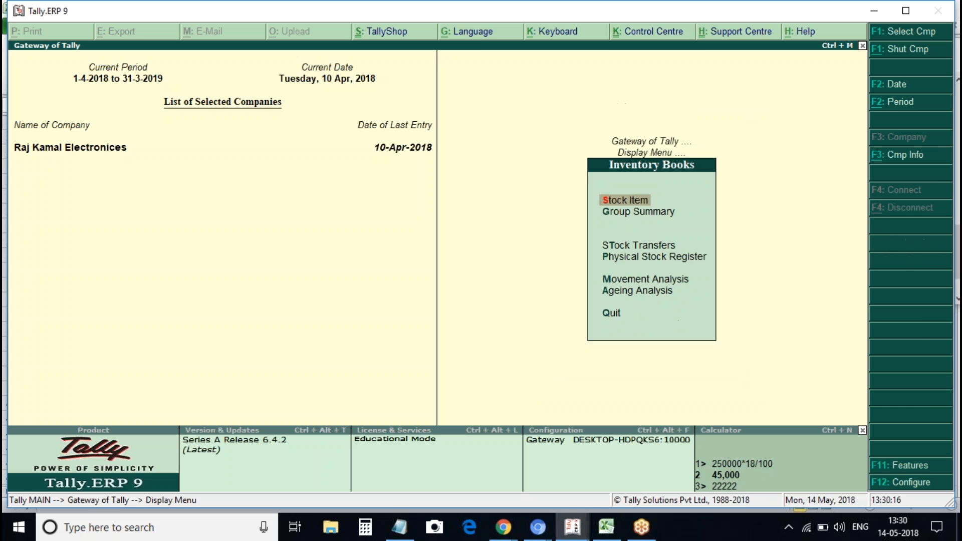
{"action": "key", "text": "s"}
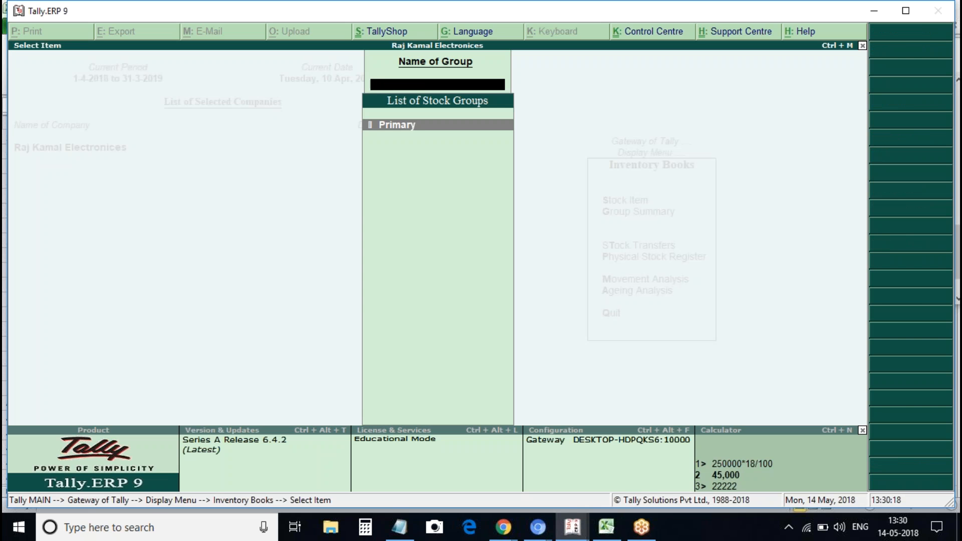
{"action": "key", "text": "Escape"}
{"action": "key", "text": "Escape"}
{"action": "key", "text": "o"}
{"action": "key", "text": "g"}
{"action": "key", "text": "Down"}
{"action": "key", "text": "Return"}
Scan the GSTR-2 summary rows down to the URD Purchases liability line
{"action": "key", "text": "Down"}
{"action": "key", "text": "Down"}
{"action": "key", "text": "Down"}
{"action": "key", "text": "Down"}
{"action": "key", "text": "Down"}
{"action": "key", "text": "Down"}
{"action": "key", "text": "Down"}
{"action": "key", "text": "Down"}
{"action": "key", "text": "Down"}
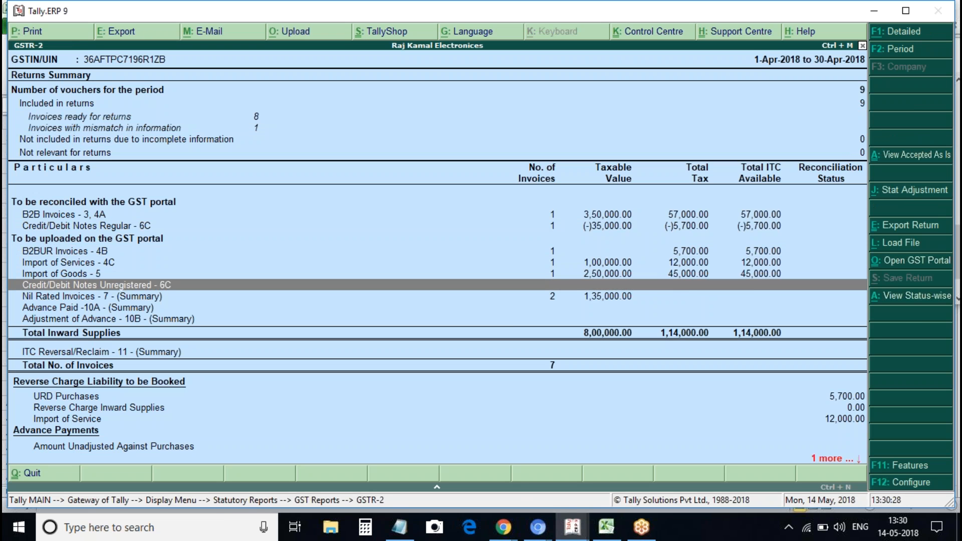
{"action": "key", "text": "Down"}
{"action": "key", "text": "Down"}
{"action": "key", "text": "Down"}
{"action": "key", "text": "Up"}
{"action": "key", "text": "Up"}
{"action": "key", "text": "Up"}
{"action": "key", "text": "Up"}
{"action": "key", "text": "Up"}
{"action": "key", "text": "Down"}
{"action": "key", "text": "Down"}
{"action": "key", "text": "Up"}
{"action": "key", "text": "Up"}
{"action": "key", "text": "Up"}
{"action": "key", "text": "Up"}
{"action": "key", "text": "Up"}
{"action": "key", "text": "Down"}
{"action": "key", "text": "Down"}
{"action": "key", "text": "Down"}
{"action": "key", "text": "Down"}
{"action": "key", "text": "Down"}
{"action": "key", "text": "Down"}
{"action": "key", "text": "Down"}
{"action": "key", "text": "Down"}
{"action": "key", "text": "Down"}
{"action": "key", "text": "Down"}
{"action": "key", "text": "Down"}
{"action": "key", "text": "Down"}
{"action": "key", "text": "Down"}
{"action": "key", "text": "Down"}
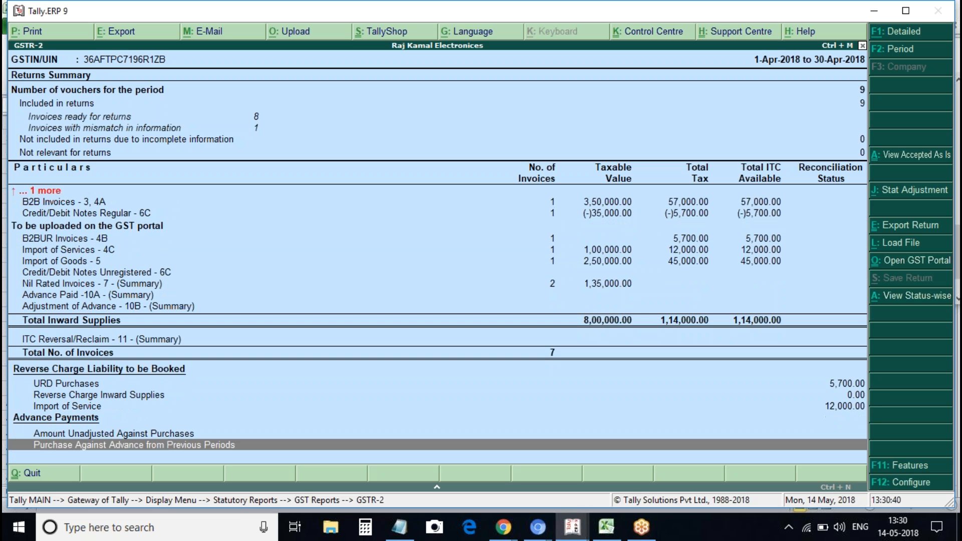
{"action": "key", "text": "Up"}
{"action": "key", "text": "Up"}
{"action": "key", "text": "Up"}
Drill into the Local Unreg Supplier URD purchase (Purchase No. 3) dated 1-4-2018, then reopen GSTR-2
{"action": "key", "text": "Return"}
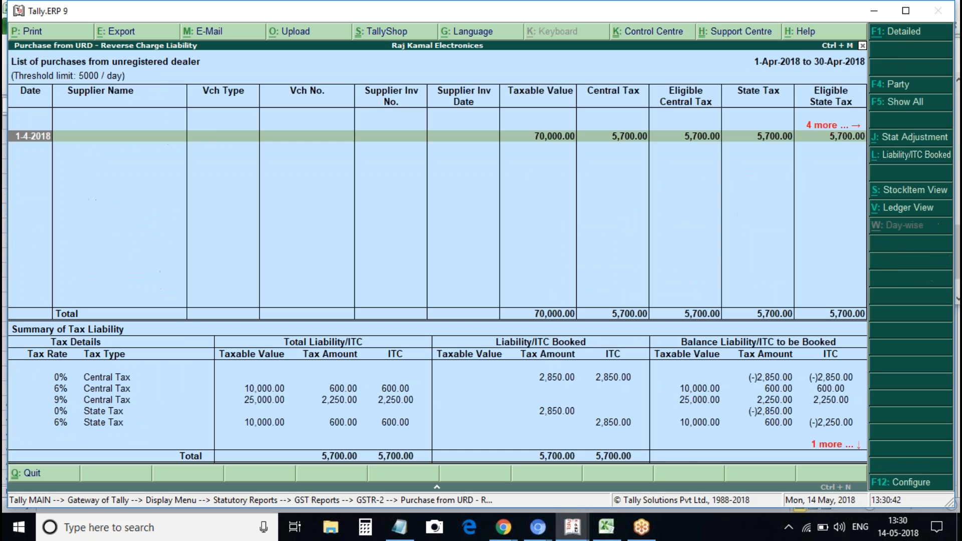
{"action": "key", "text": "Return"}
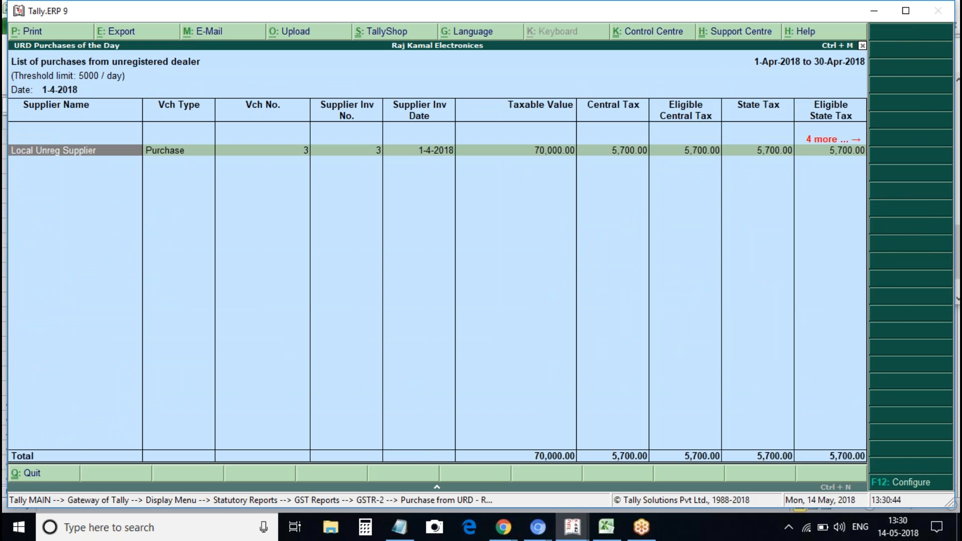
{"action": "key", "text": "Return"}
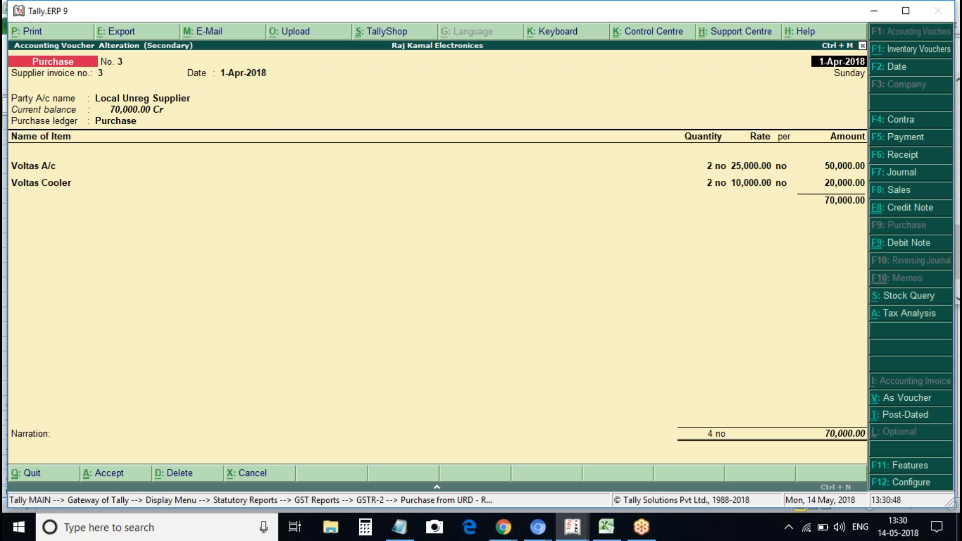
{"action": "key", "text": "Escape"}
{"action": "key", "text": "Return"}
{"action": "key", "text": "Escape"}
{"action": "key", "text": "Escape"}
{"action": "key", "text": "Escape"}
{"action": "key", "text": "Return"}
{"action": "key", "text": "Down"}
{"action": "key", "text": "Return"}
{"action": "key", "text": "Down"}
{"action": "key", "text": "Down"}
{"action": "key", "text": "Down"}
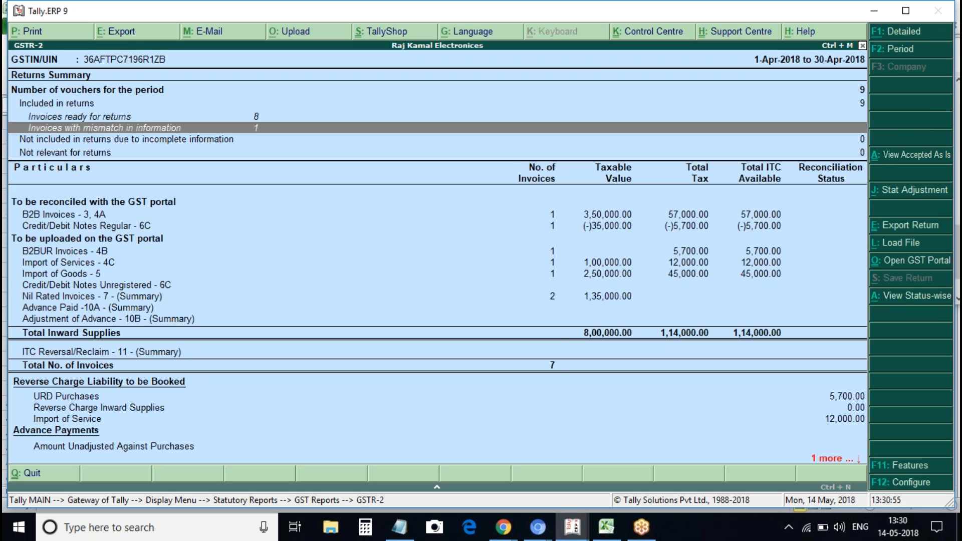
Drill into Import of Goods - 5 to view the import purchase voucher
{"action": "key", "text": "Up"}
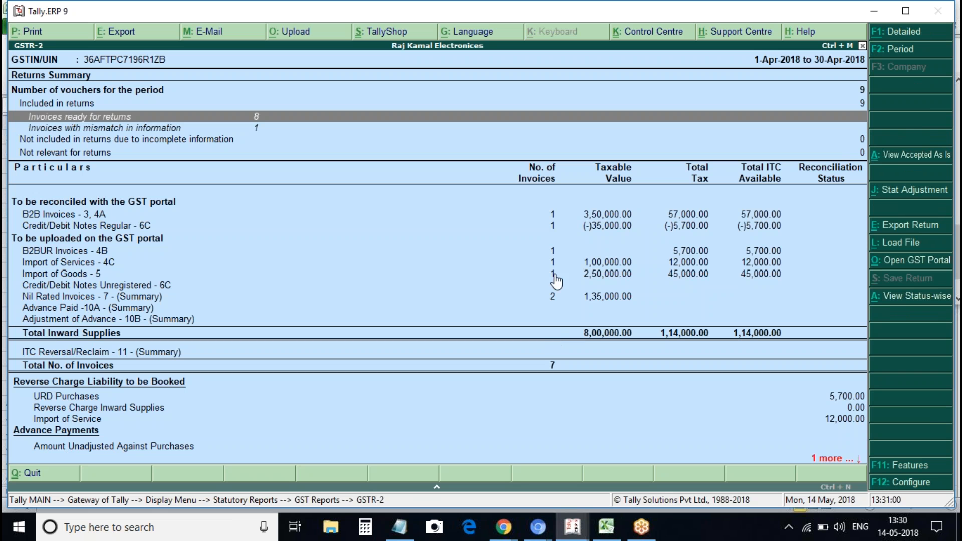
{"action": "left_click", "coordinate": [554, 296]}
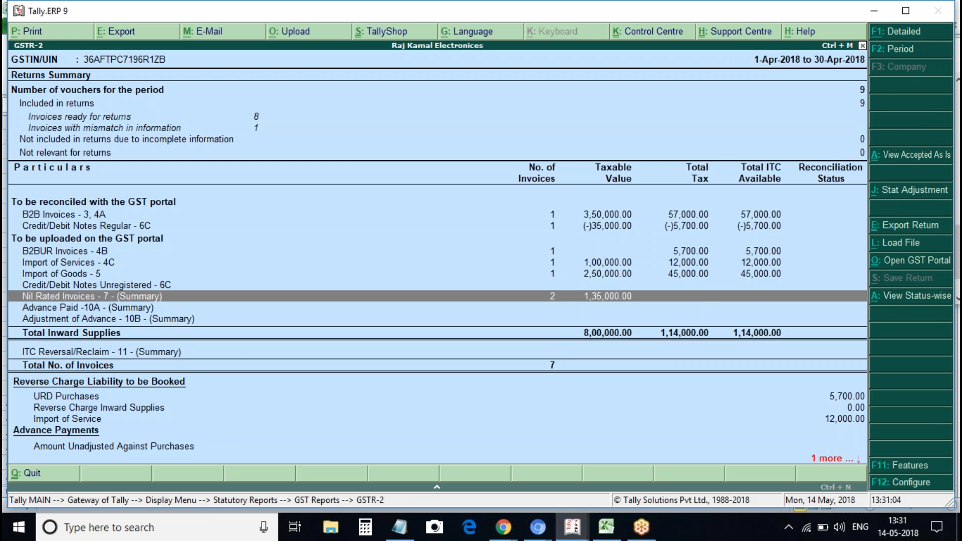
{"action": "key", "text": "Up"}
{"action": "key", "text": "Up"}
{"action": "key", "text": "Return"}
{"action": "key", "text": "Return"}
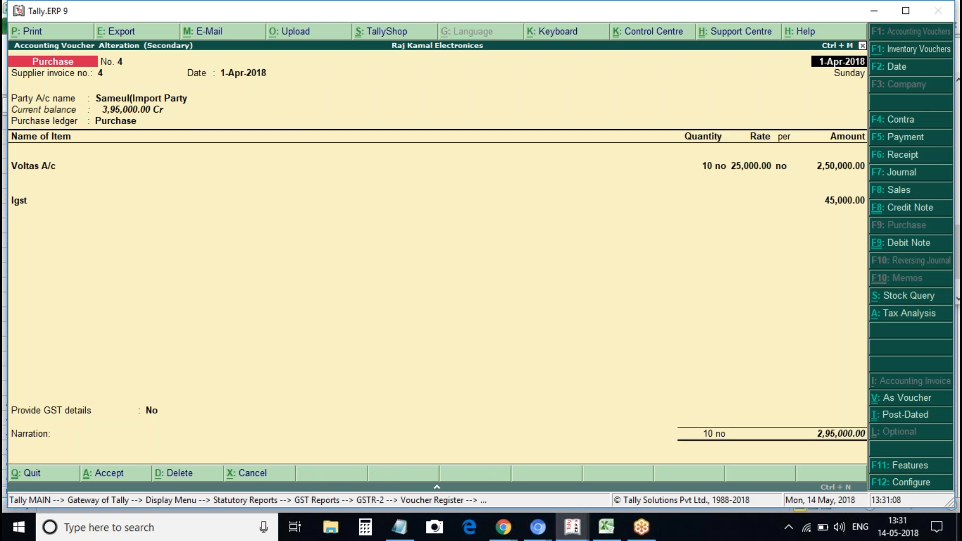
{"action": "key", "text": "Escape"}
{"action": "key", "text": "Return"}
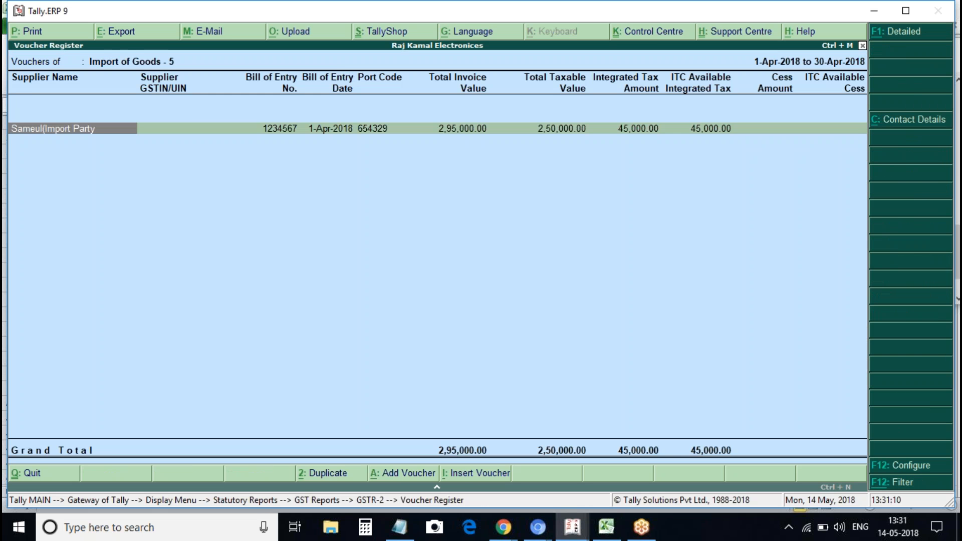
{"action": "key", "text": "Escape"}
Review the import and credit/debit note rows and the 5,700 URD Purchases reverse-charge liability
{"action": "key", "text": "Up"}
{"action": "key", "text": "Down"}
{"action": "key", "text": "Up"}
{"action": "key", "text": "Up"}
{"action": "key", "text": "Up"}
{"action": "key", "text": "Down"}
{"action": "key", "text": "Down"}
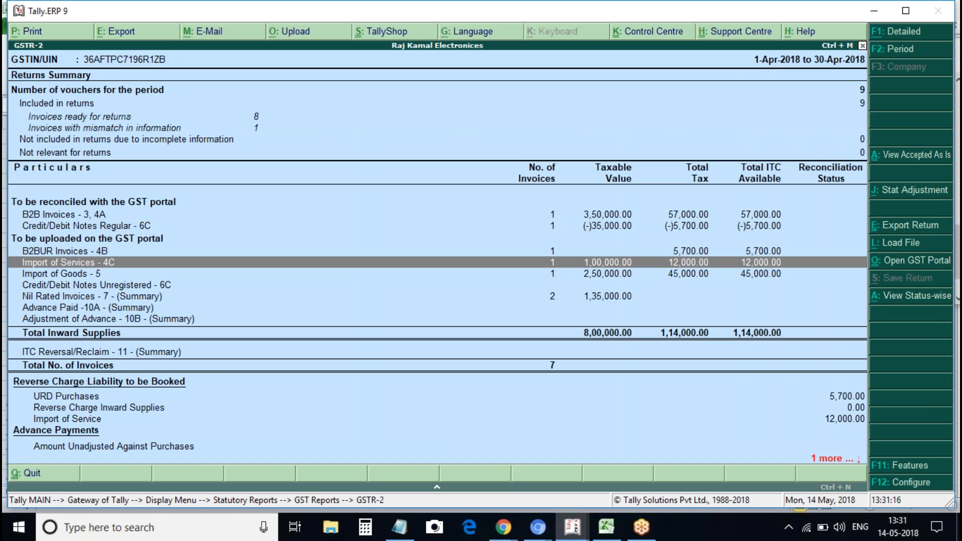
{"action": "key", "text": "Up"}
{"action": "key", "text": "Up"}
{"action": "key", "text": "Down"}
{"action": "key", "text": "Down"}
{"action": "key", "text": "Down"}
{"action": "key", "text": "Down"}
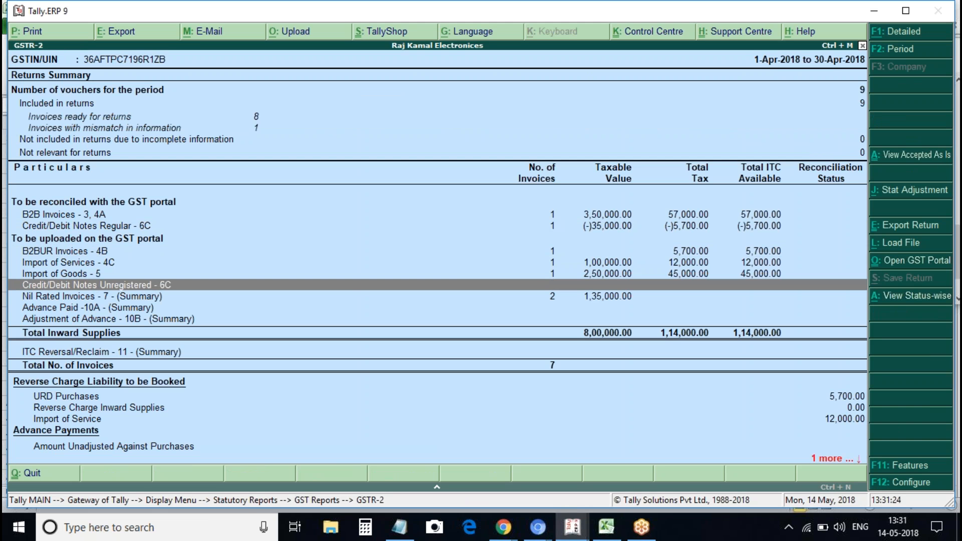
{"action": "key", "text": "Down"}
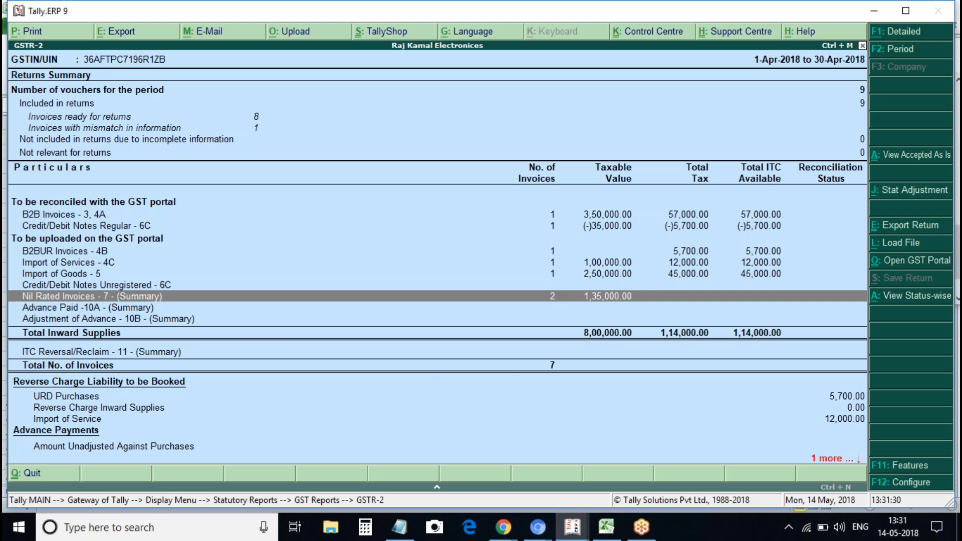
{"action": "left_click", "coordinate": [66, 396]}
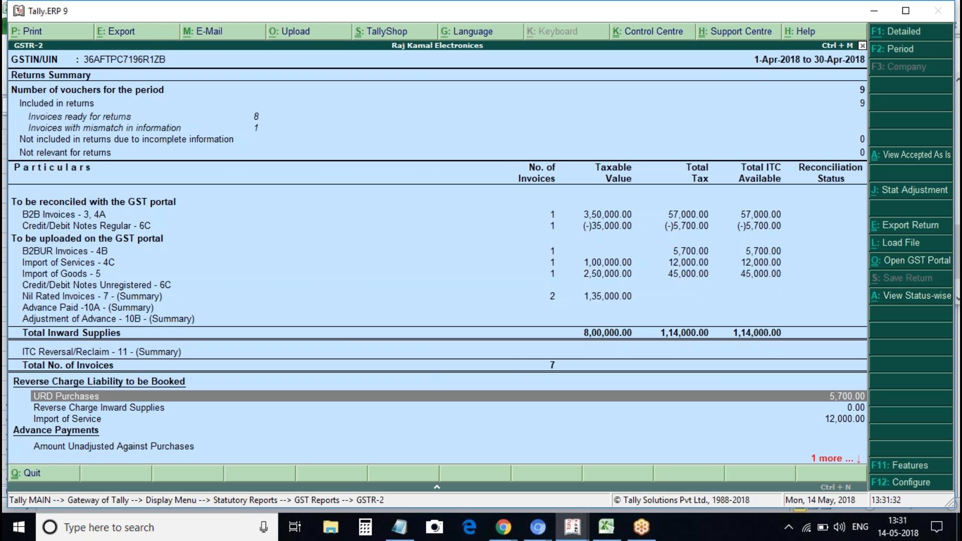
{"action": "left_click", "coordinate": [67, 409]}
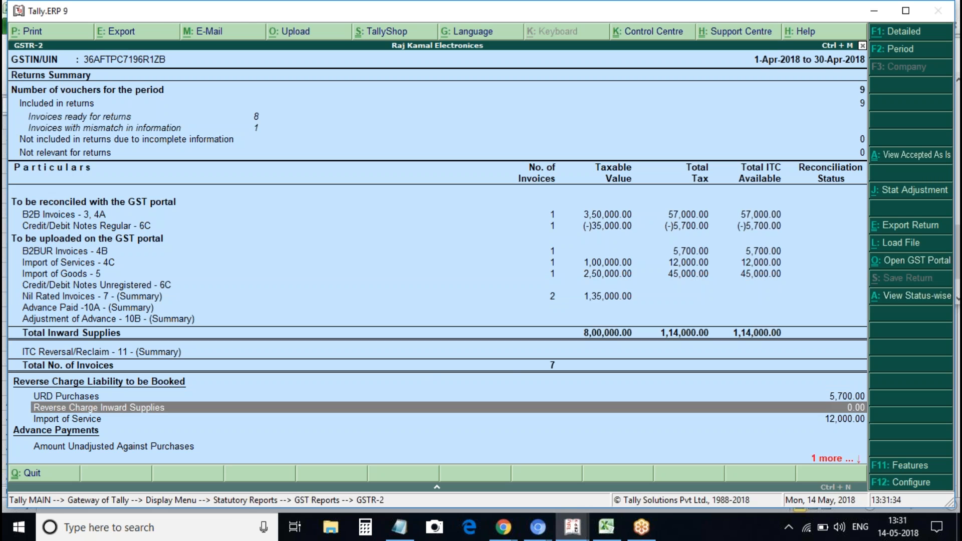
Leave GSTR-2 and create a ledger named 'Transport Services' under Indirect Expenses
{"action": "key", "text": "Escape"}
{"action": "key", "text": "Escape"}
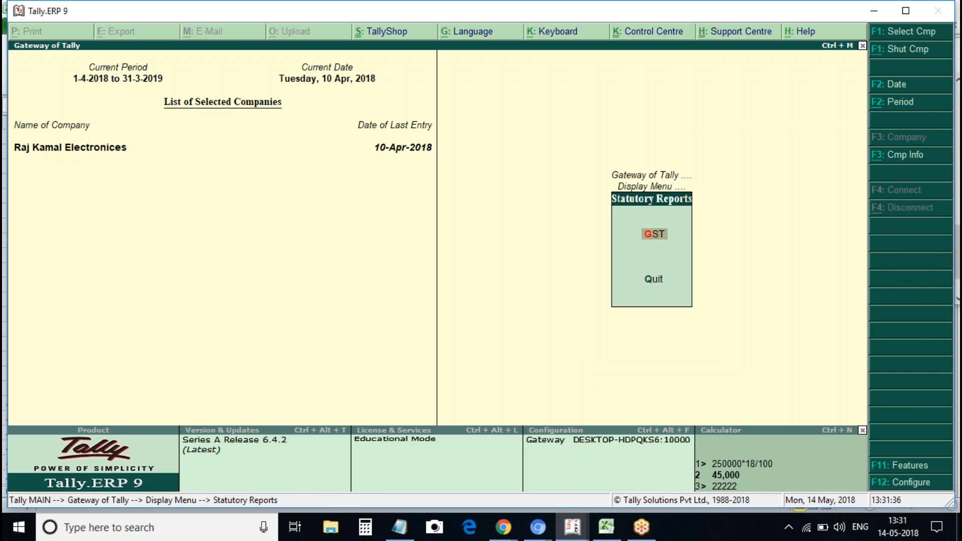
{"action": "key", "text": "Home"}
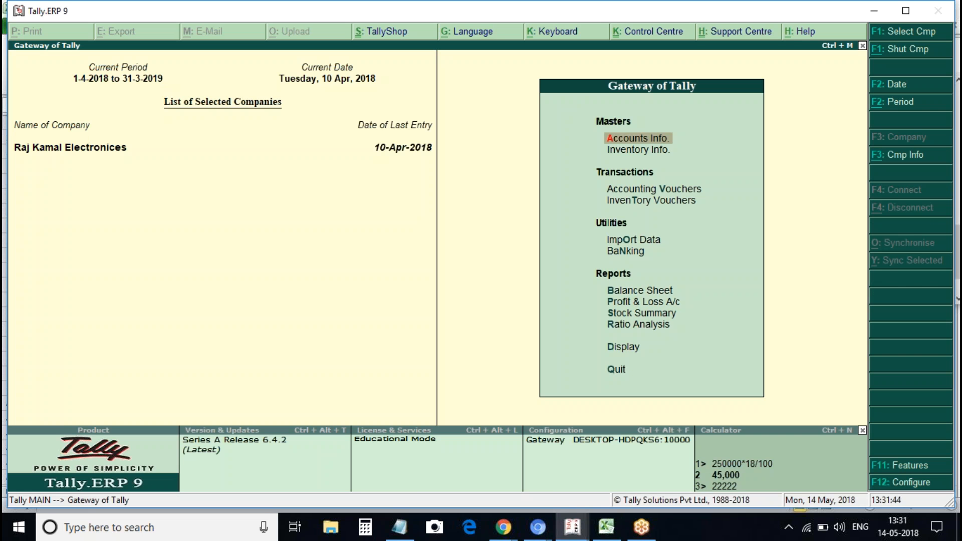
{"action": "key", "text": "Return"}
{"action": "key", "text": "Down"}
{"action": "key", "text": "Return"}
{"action": "key", "text": "Return"}
{"action": "type", "text": "Transport Servi"}
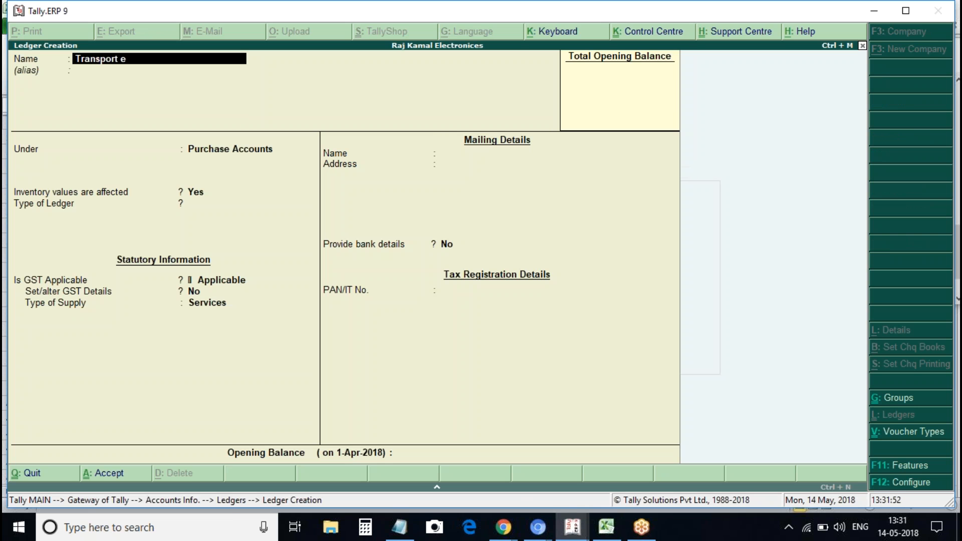
{"action": "type", "text": "ces"}
{"action": "key", "text": "Return"}
{"action": "key", "text": "Return"}
{"action": "type", "text": "Indi"}
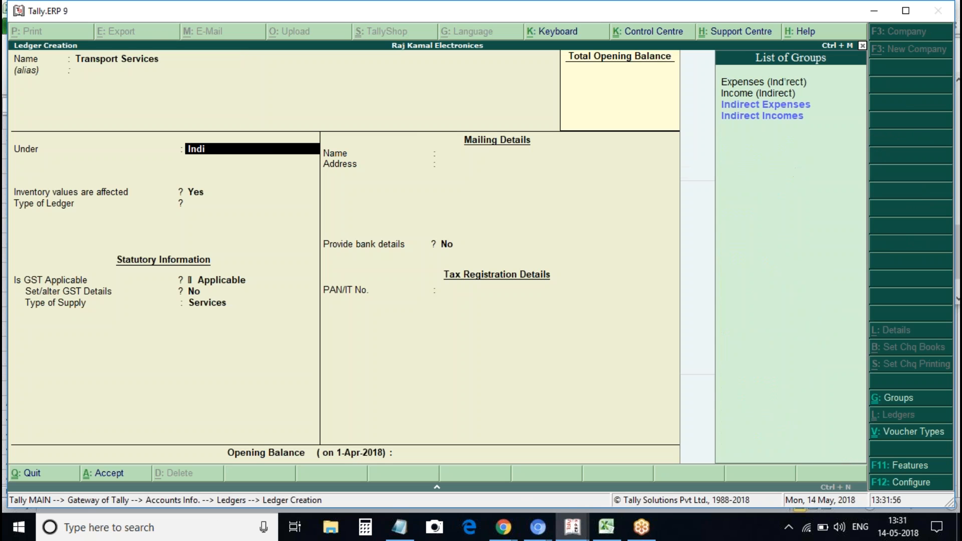
{"action": "type", "text": "rect"}
{"action": "key", "text": "Return"}
{"action": "key", "text": "Return"}
In its GST details, enter description Transport Services and HSN/SAC 567890
{"action": "key", "text": "y"}
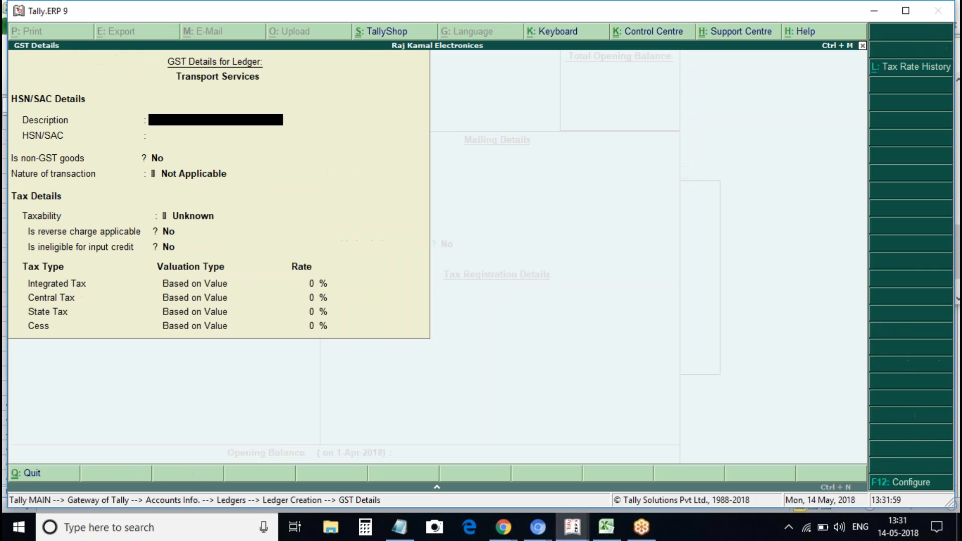
{"action": "type", "text": "Tean"}
{"action": "key", "text": "BackSpace"}
{"action": "key", "text": "BackSpace"}
{"action": "key", "text": "BackSpace"}
{"action": "type", "text": "ransport Servies"}
{"action": "key", "text": "Return"}
{"action": "type", "text": "567890"}
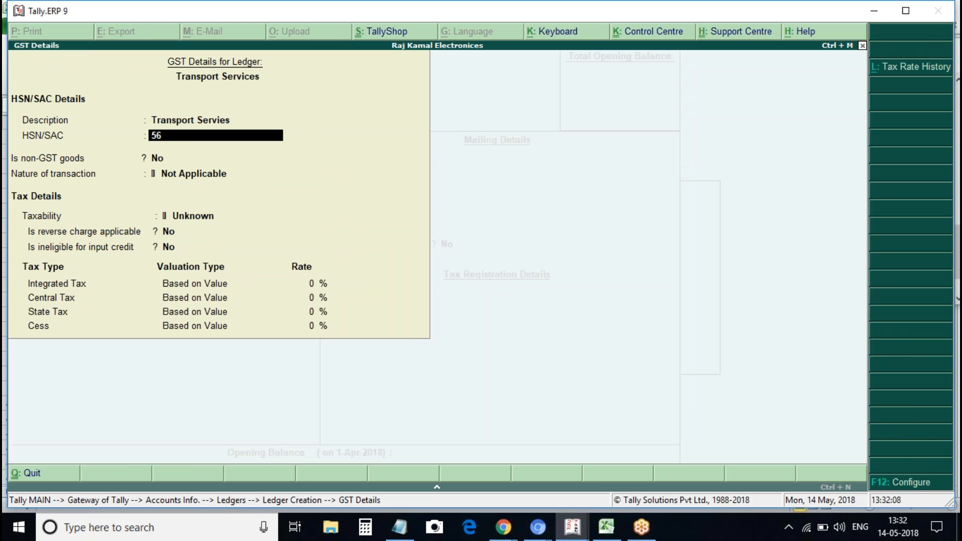
{"action": "key", "text": "Return"}
{"action": "key", "text": "Return"}
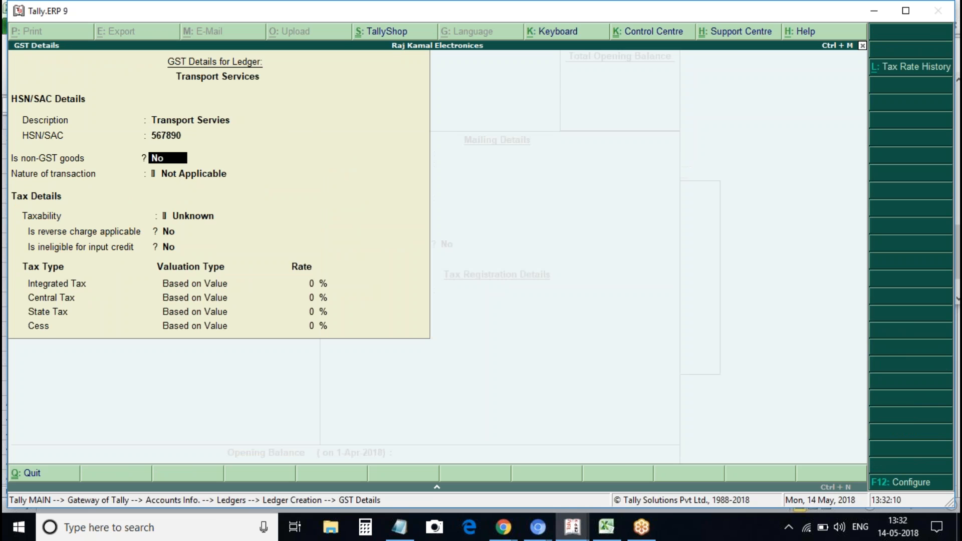
{"action": "key", "text": "Return"}
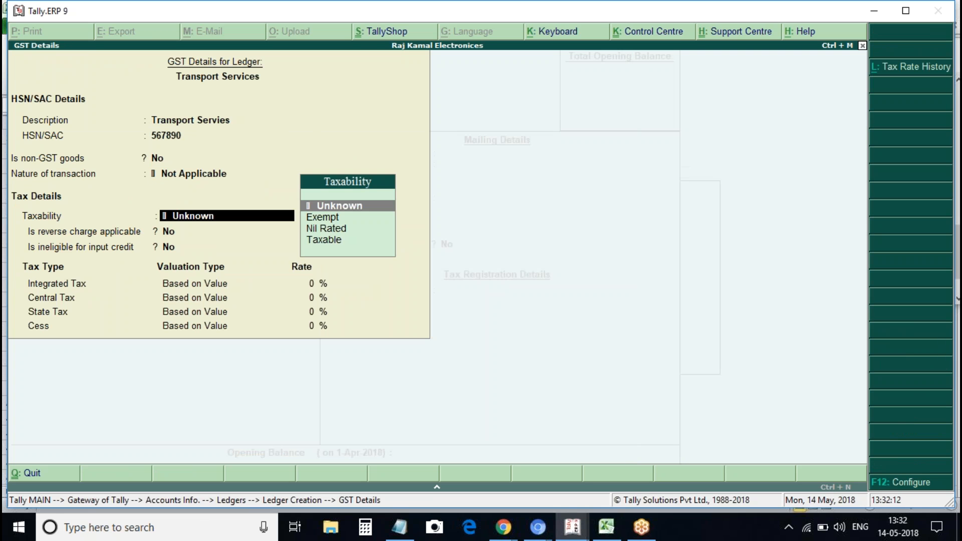
Set taxability Taxable, reverse charge Yes, integrated tax 5%, and save the ledger
{"action": "key", "text": "Down"}
{"action": "key", "text": "Down"}
{"action": "key", "text": "Down"}
{"action": "key", "text": "Return"}
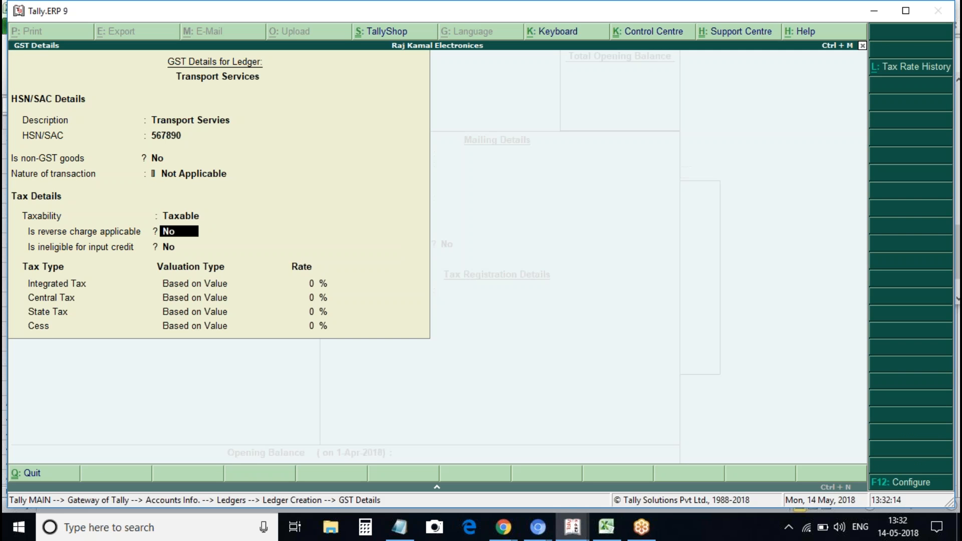
{"action": "type", "text": "y"}
{"action": "key", "text": "Return"}
{"action": "key", "text": "Return"}
{"action": "type", "text": "1"}
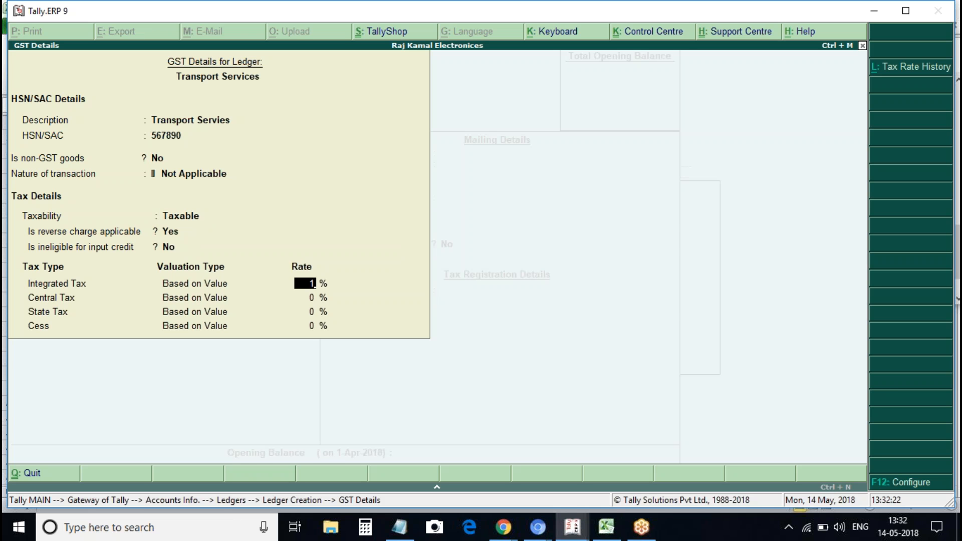
{"action": "type", "text": "5"}
{"action": "key", "text": "Return"}
{"action": "key", "text": "ctrl+a"}
{"action": "key", "text": "ctrl+a"}
{"action": "key", "text": "Escape"}
{"action": "key", "text": "Escape"}
{"action": "key", "text": "Escape"}
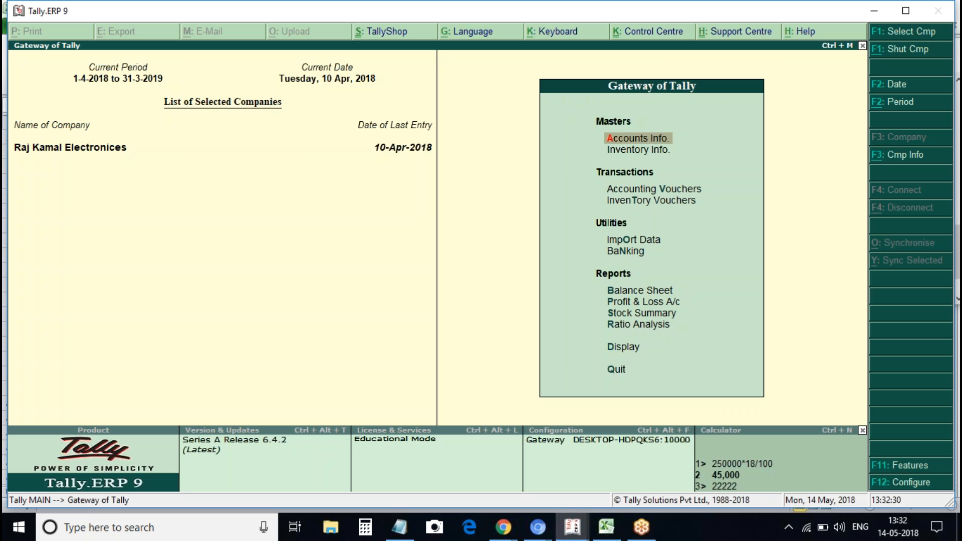
{"action": "key", "text": "Return"}
{"action": "key", "text": "Down"}
Start a new ledger named 'Vrl Transports'
{"action": "key", "text": "Return"}
{"action": "key", "text": "Return"}
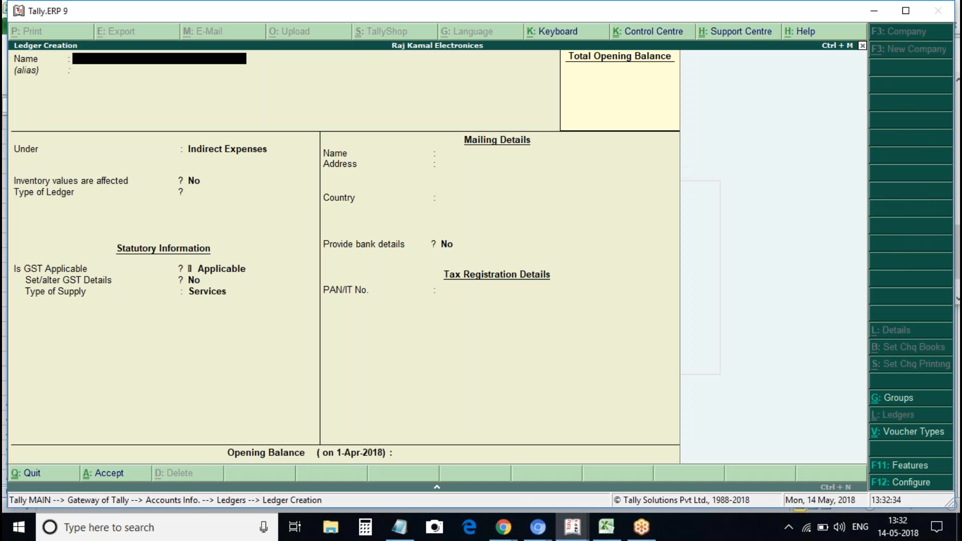
{"action": "type", "text": "Transporte"}
{"action": "key", "text": "BackSpace"}
{"action": "key", "text": "BackSpace"}
{"action": "key", "text": "BackSpace"}
{"action": "key", "text": "BackSpace"}
{"action": "key", "text": "BackSpace"}
{"action": "key", "text": "BackSpace"}
{"action": "key", "text": "BackSpace"}
{"action": "key", "text": "BackSpace"}
{"action": "key", "text": "BackSpace"}
{"action": "type", "text": "Va"}
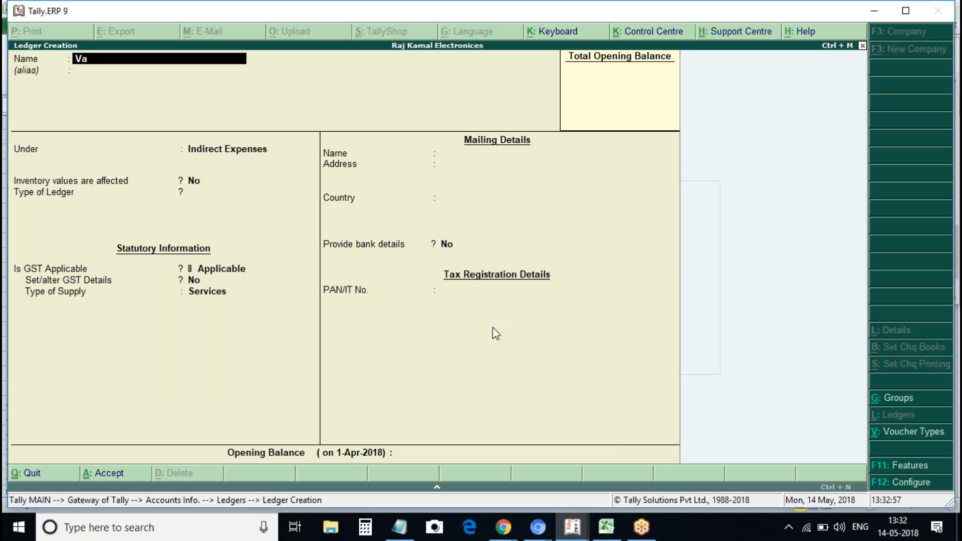
{"action": "key", "text": "BackSpace"}
{"action": "type", "text": "ret"}
{"action": "key", "text": "BackSpace"}
{"action": "key", "text": "BackSpace"}
{"action": "type", "text": "l Transpor"}
{"action": "type", "text": "ten"}
{"action": "key", "text": "BackSpace"}
{"action": "key", "text": "BackSpace"}
{"action": "type", "text": "s"}
{"action": "key", "text": "Return"}
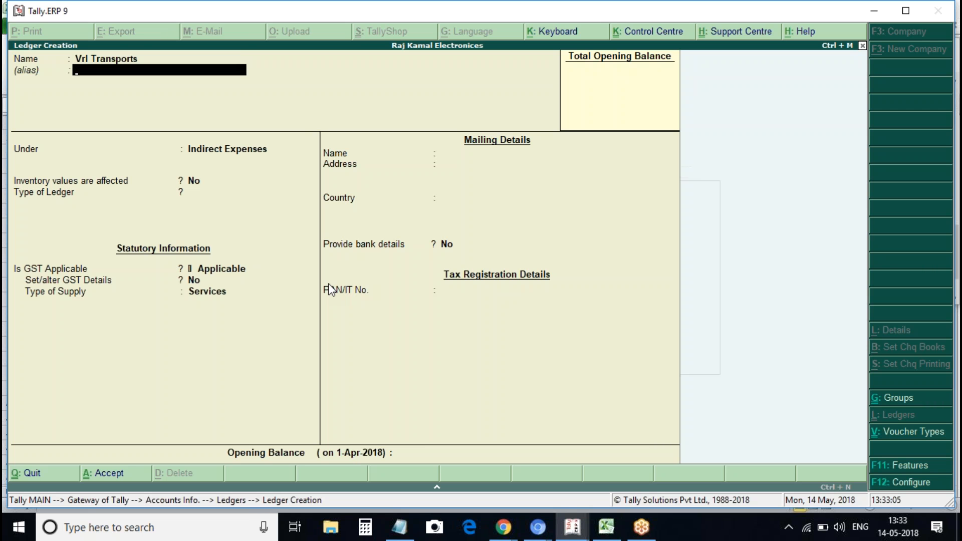
Place it under Sundry Creditors with GST details on, then discard the draft
{"action": "key", "text": "Return"}
{"action": "type", "text": "Cr"}
{"action": "key", "text": "BackSpace"}
{"action": "type", "text": "redit"}
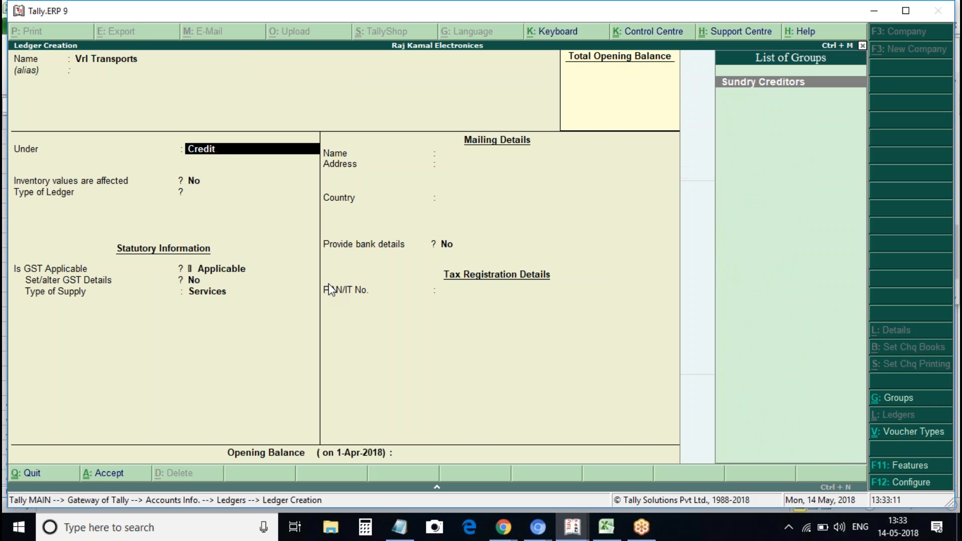
{"action": "key", "text": "Return"}
{"action": "key", "text": "Return"}
{"action": "key", "text": "Return"}
{"action": "key", "text": "Return"}
{"action": "key", "text": "Return"}
{"action": "key", "text": "Return"}
{"action": "key", "text": "Return"}
{"action": "key", "text": "Return"}
{"action": "key", "text": "Return"}
{"action": "key", "text": "Return"}
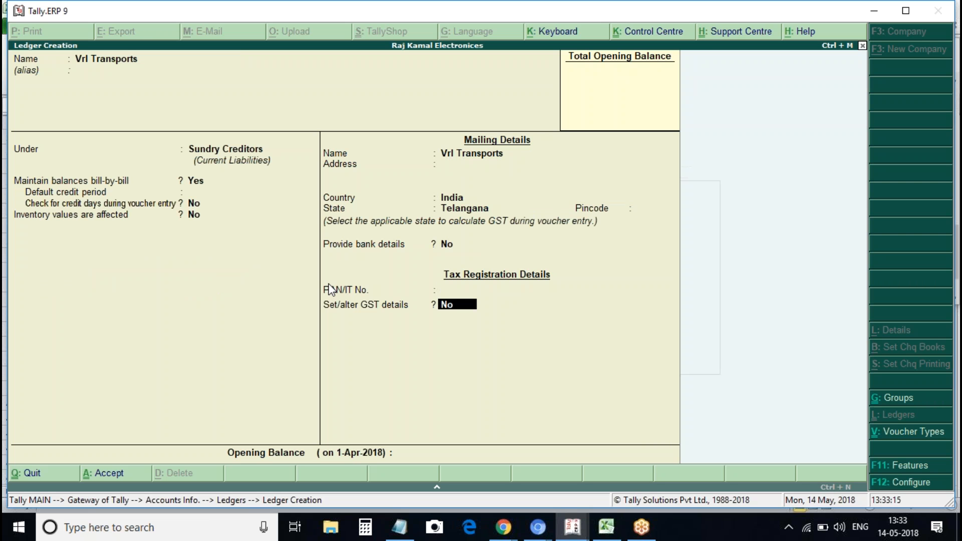
{"action": "type", "text": "y"}
{"action": "key", "text": "Escape"}
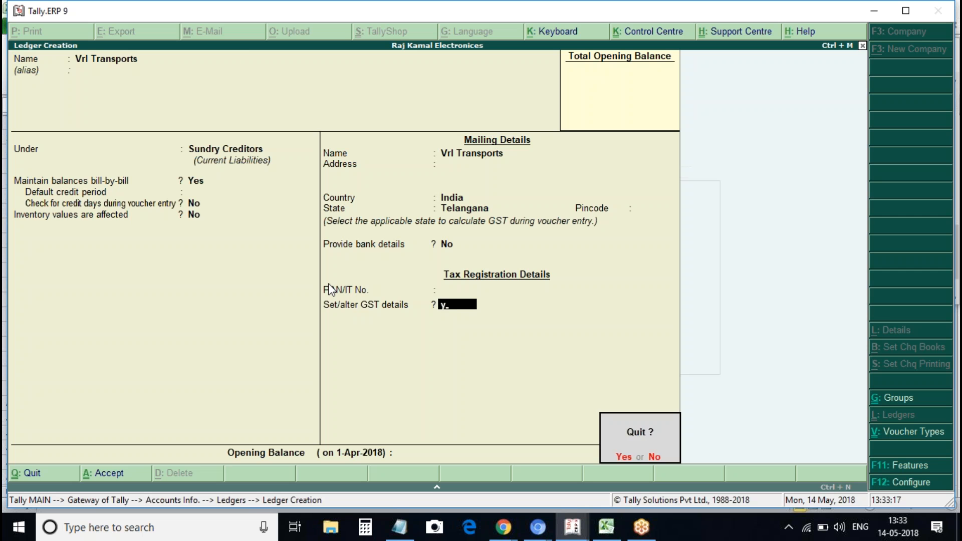
{"action": "key", "text": "y"}
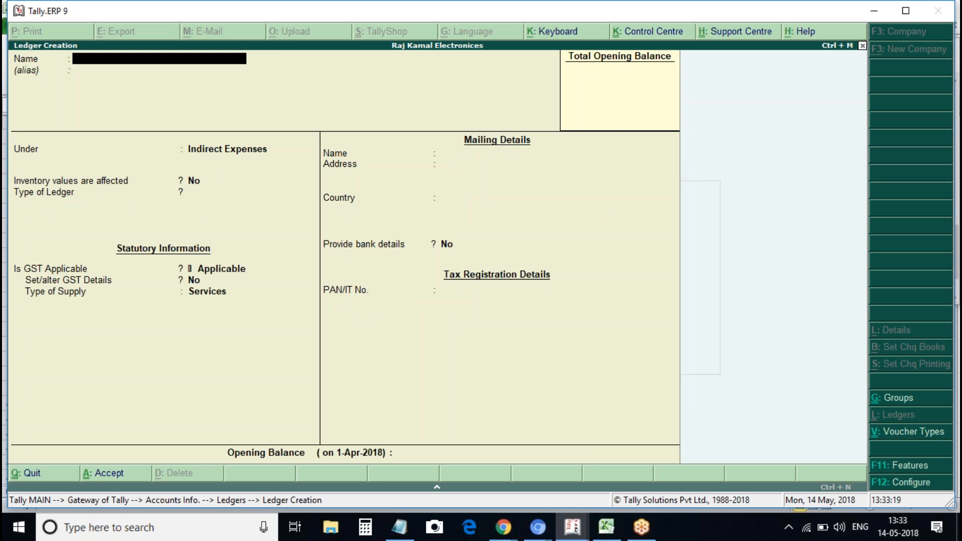
Page back through earlier saved ledgers such as Transport Services, then close ledger creation
{"action": "key", "text": "Page_Up"}
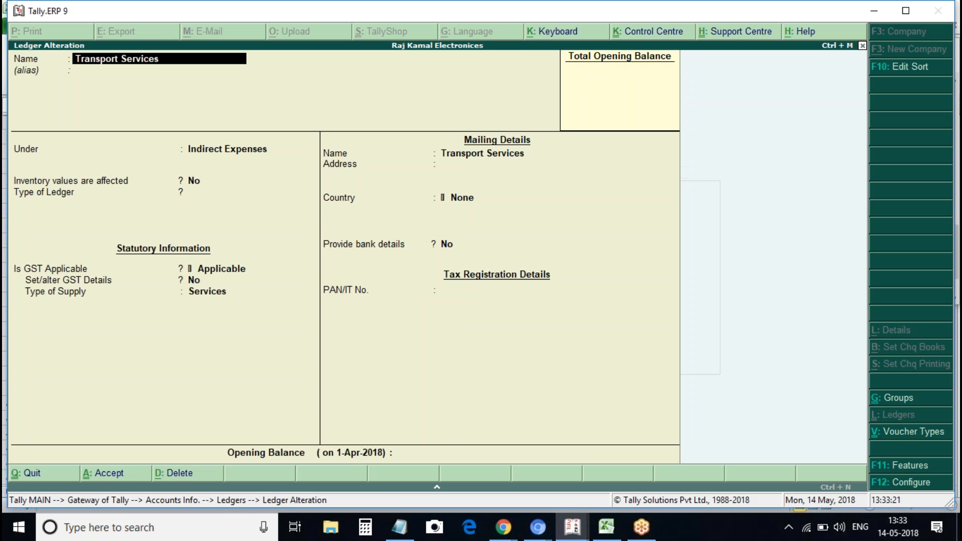
{"action": "key", "text": "Page_Up"}
{"action": "key", "text": "Page_Up"}
{"action": "key", "text": "Page_Up"}
{"action": "key", "text": "Escape"}
{"action": "key", "text": "Return"}
{"action": "key", "text": "Escape"}
{"action": "key", "text": "Return"}
{"action": "key", "text": "Escape"}
{"action": "key", "text": "Return"}
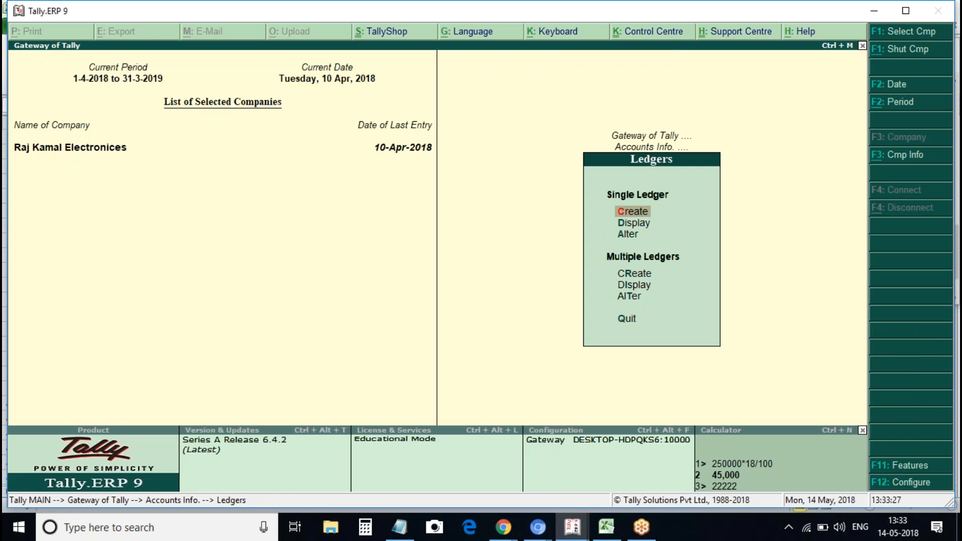
Browse the list of existing ledgers, then return to create a new ledger
{"action": "key", "text": "a"}
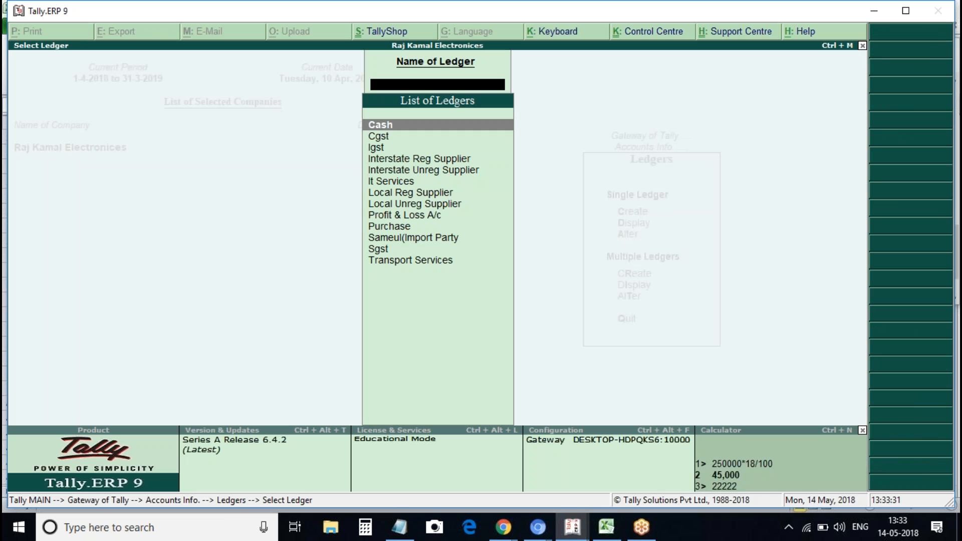
{"action": "key", "text": "Down"}
{"action": "key", "text": "Down"}
{"action": "key", "text": "Down"}
{"action": "key", "text": "Down"}
{"action": "key", "text": "Down"}
{"action": "key", "text": "Down"}
{"action": "key", "text": "Down"}
{"action": "key", "text": "Down"}
{"action": "key", "text": "Down"}
{"action": "key", "text": "Down"}
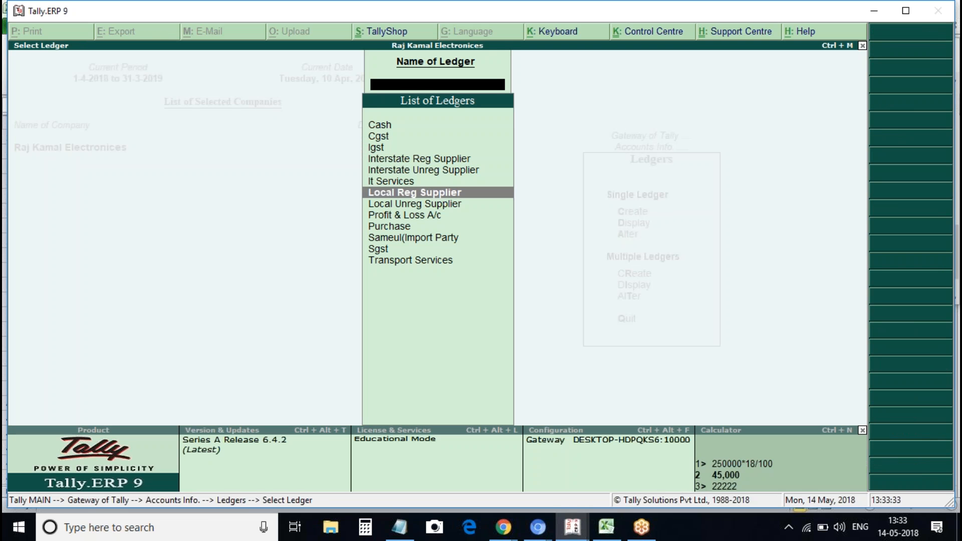
{"action": "key", "text": "Down"}
{"action": "key", "text": "Down"}
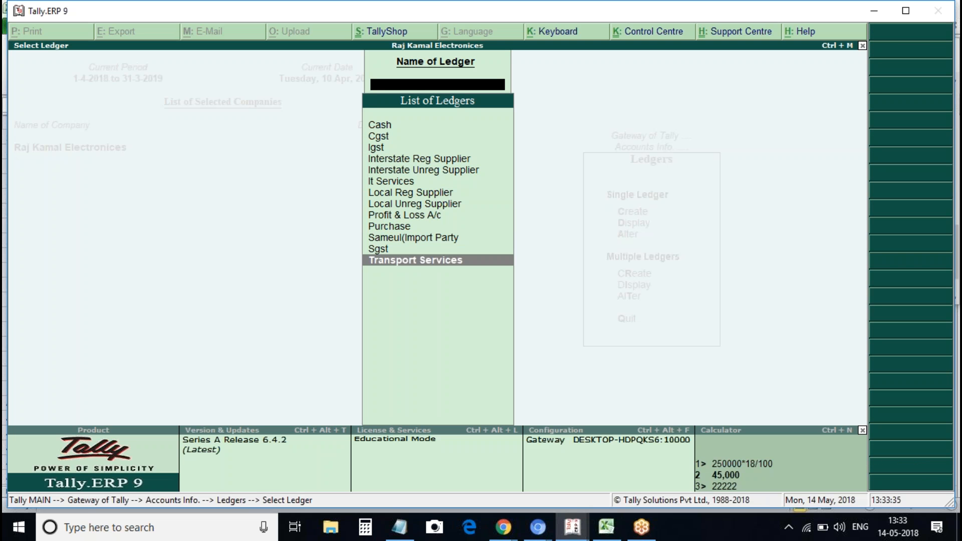
{"action": "key", "text": "Up"}
{"action": "key", "text": "Up"}
{"action": "key", "text": "Up"}
{"action": "key", "text": "Up"}
{"action": "key", "text": "Up"}
{"action": "key", "text": "Up"}
{"action": "key", "text": "Up"}
{"action": "key", "text": "Up"}
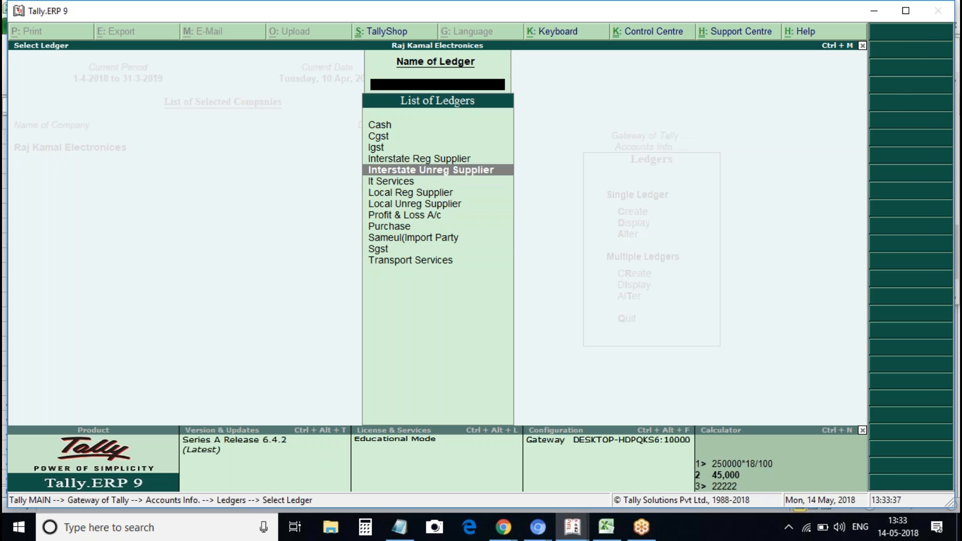
{"action": "key", "text": "Escape"}
{"action": "key", "text": "Escape"}
{"action": "key", "text": "Return"}
{"action": "key", "text": "Return"}
Name the ledger 'Vrl Trasnporter' under Sundry Creditors with Telangana as its state
{"action": "type", "text": "Vrl"}
{"action": "type", "text": "Pcs"}
{"action": "key", "text": "BackSpace"}
{"action": "key", "text": "BackSpace"}
{"action": "key", "text": "BackSpace"}
{"action": "type", "text": "Trasnporter"}
{"action": "key", "text": "Return"}
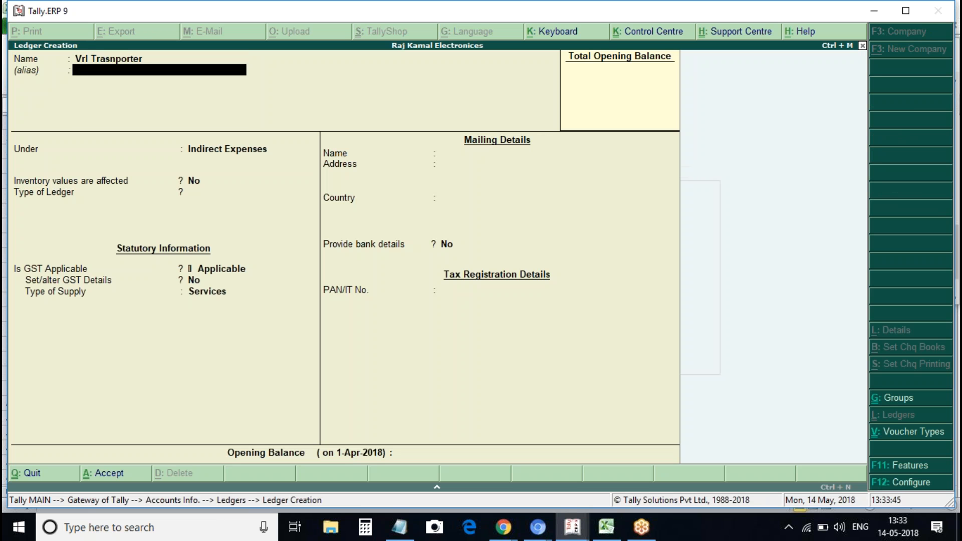
{"action": "key", "text": "Return"}
{"action": "type", "text": "cre"}
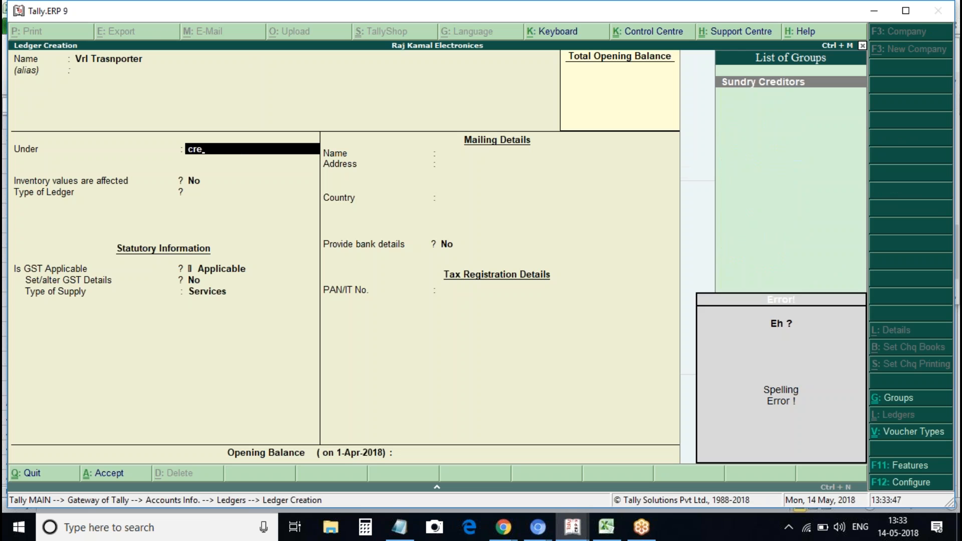
{"action": "key", "text": "Return"}
{"action": "key", "text": "Return"}
{"action": "key", "text": "Return"}
{"action": "key", "text": "Return"}
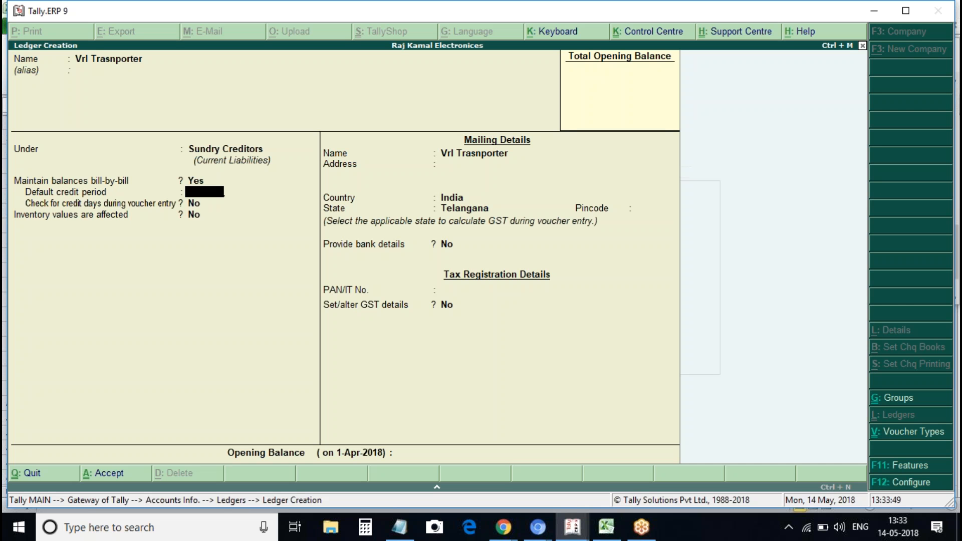
{"action": "key", "text": "Return"}
{"action": "key", "text": "Return"}
{"action": "key", "text": "Return"}
{"action": "key", "text": "Return"}
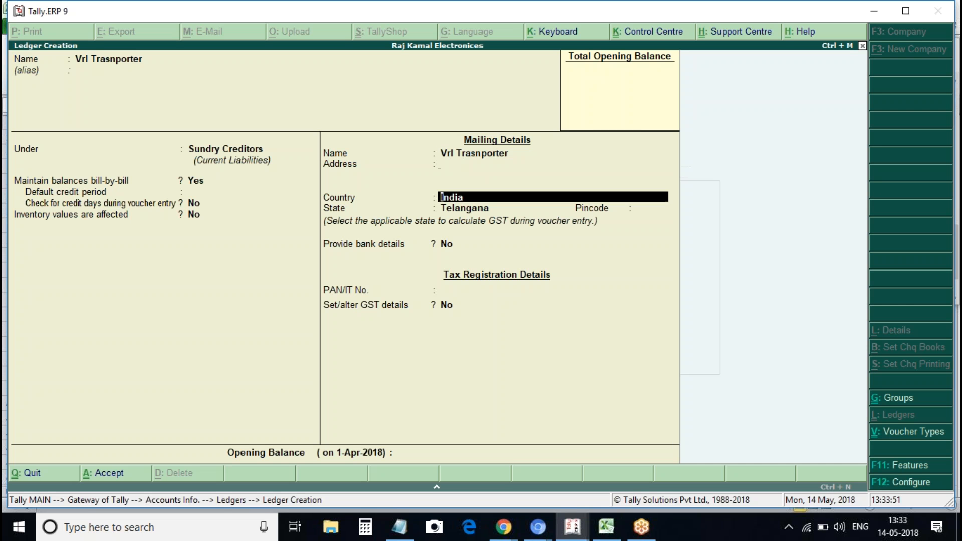
Turn on GST details, paste the party's GSTIN, and save the ledger
{"action": "key", "text": "Return"}
{"action": "key", "text": "Return"}
{"action": "type", "text": "y"}
{"action": "key", "text": "Return"}
{"action": "key", "text": "Return"}
{"action": "key", "text": "Return"}
{"action": "key", "text": "Return"}
{"action": "key", "text": "Return"}
{"action": "key", "text": "Return"}
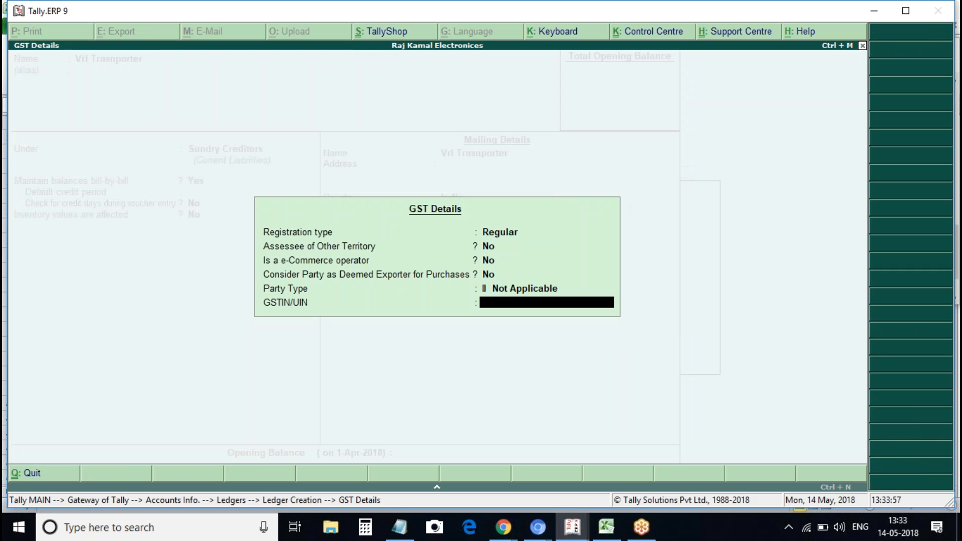
{"action": "key", "text": "ctrl+alt+v"}
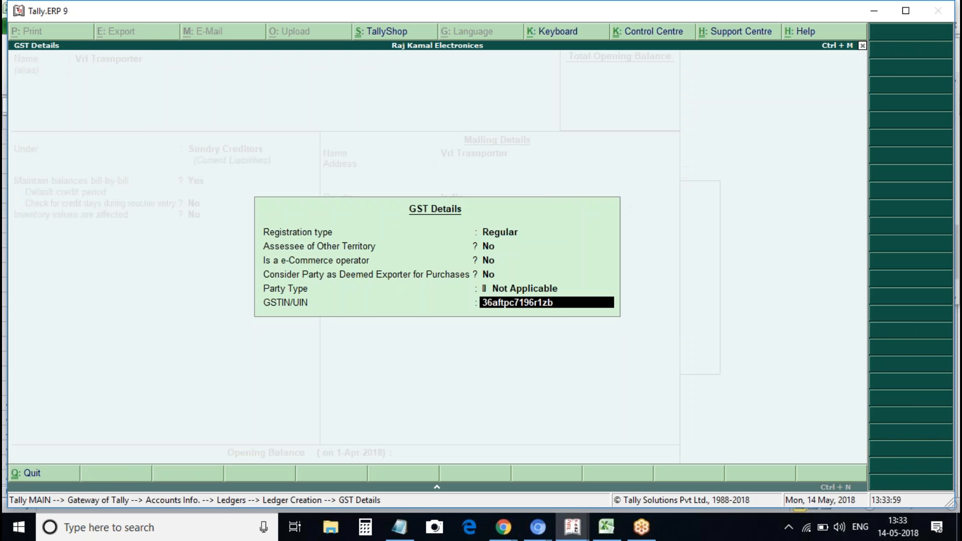
{"action": "key", "text": "Return"}
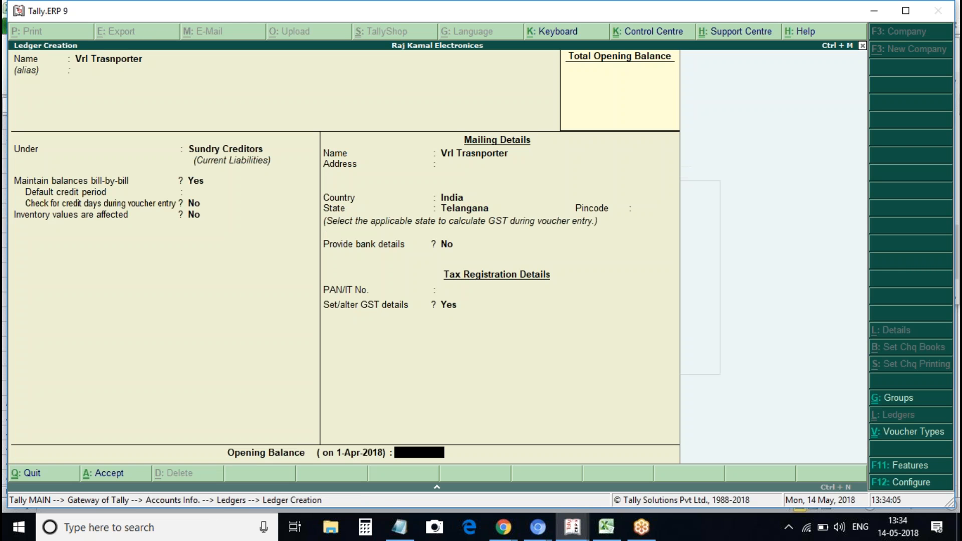
{"action": "key", "text": "Return"}
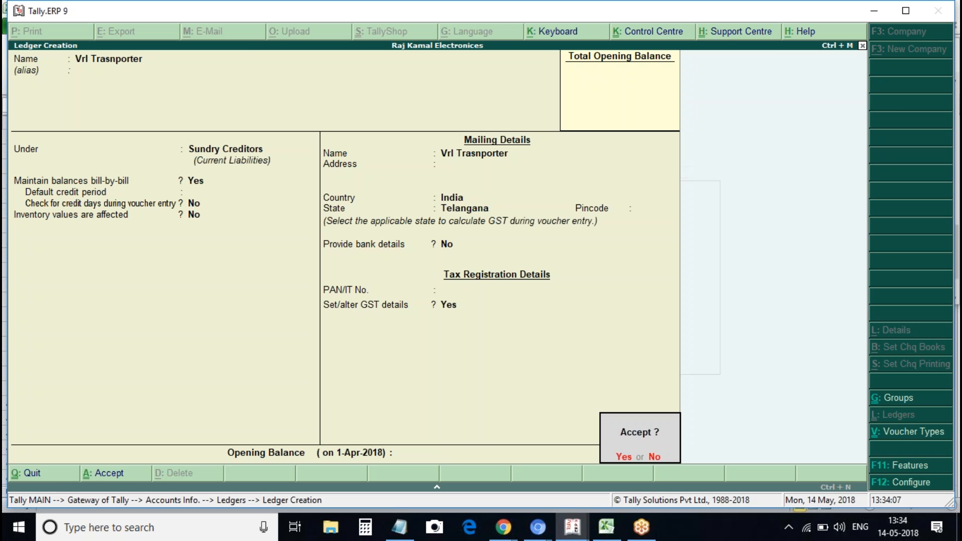
{"action": "key", "text": "Return"}
{"action": "key", "text": "Escape"}
Open the Transport Services ledger for alteration and switch on its GST details
{"action": "key", "text": "Return"}
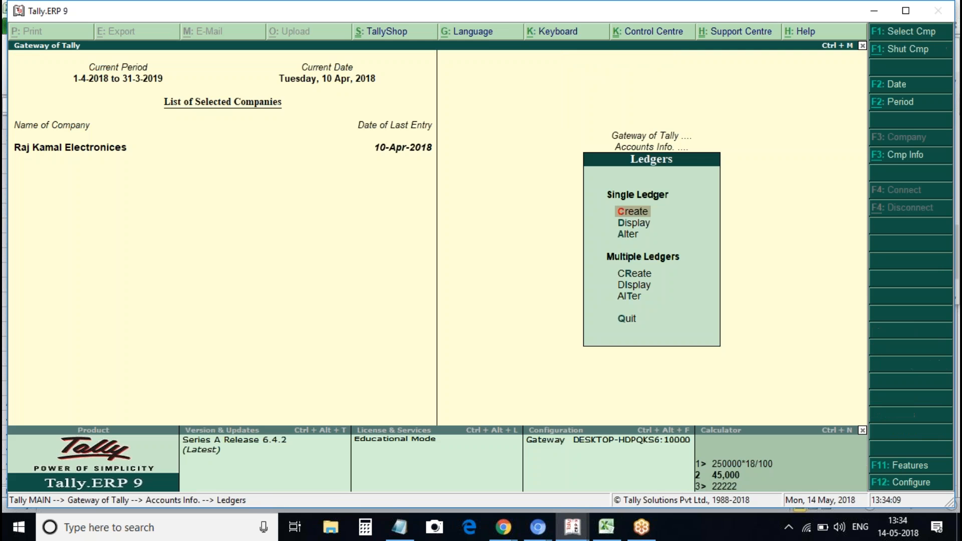
{"action": "key", "text": "Down"}
{"action": "key", "text": "Down"}
{"action": "key", "text": "Return"}
{"action": "key", "text": "Down"}
{"action": "key", "text": "Down"}
{"action": "key", "text": "Down"}
{"action": "key", "text": "Down"}
{"action": "key", "text": "Down"}
{"action": "key", "text": "Down"}
{"action": "key", "text": "Down"}
{"action": "key", "text": "Down"}
{"action": "key", "text": "Down"}
{"action": "key", "text": "Down"}
{"action": "key", "text": "Down"}
{"action": "key", "text": "Down"}
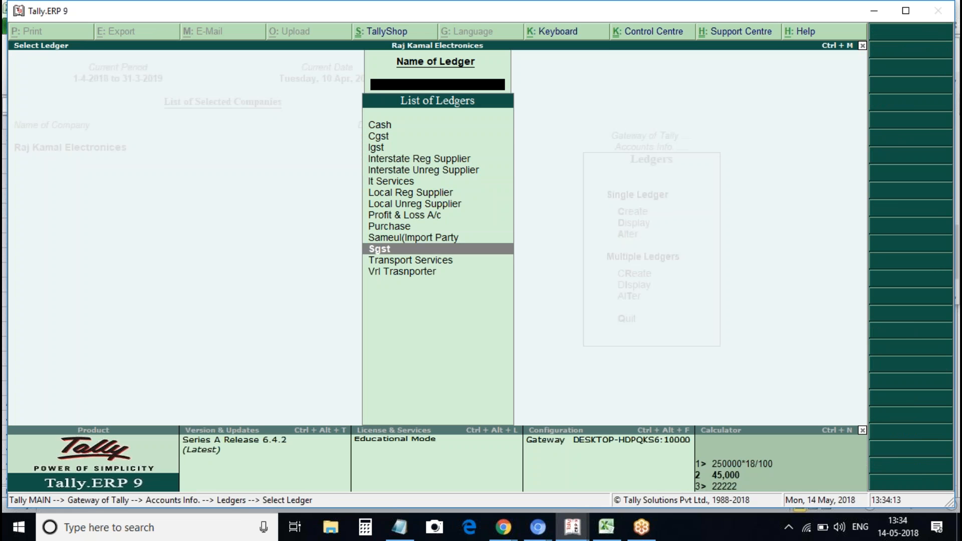
{"action": "key", "text": "Return"}
{"action": "key", "text": "Return"}
{"action": "key", "text": "Return"}
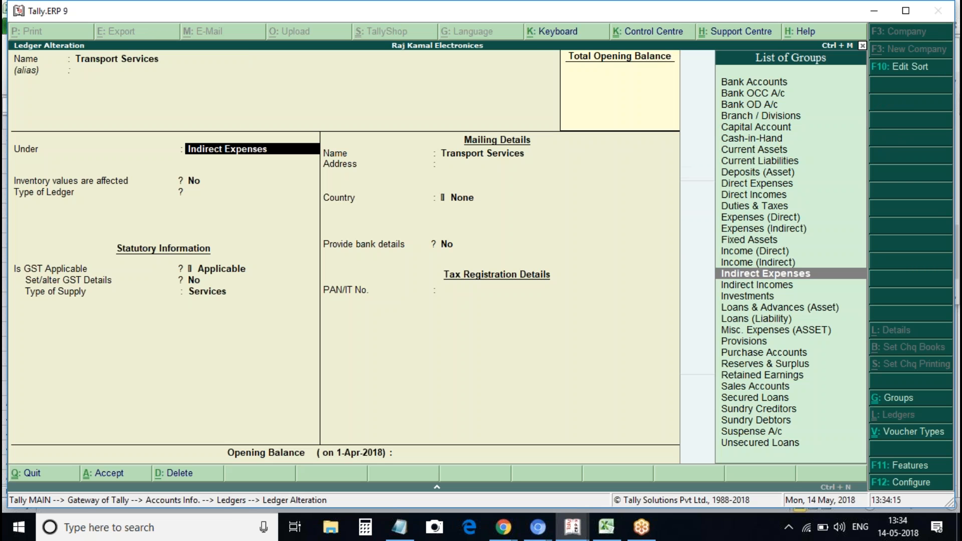
{"action": "key", "text": "Return"}
{"action": "key", "text": "Return"}
{"action": "key", "text": "Return"}
{"action": "key", "text": "Return"}
{"action": "key", "text": "y"}
{"action": "key", "text": "Return"}
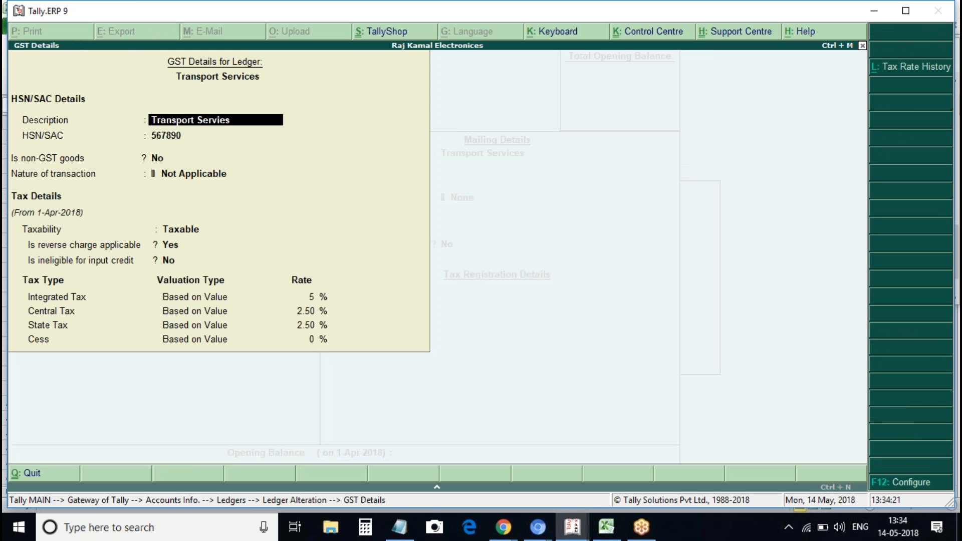
{"action": "left_click", "coordinate": [191, 229]}
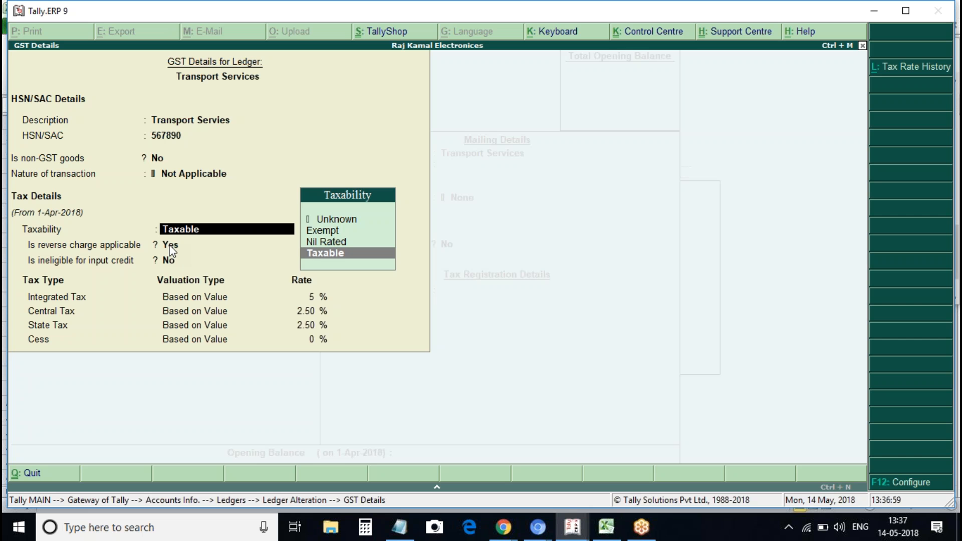
Keep Transport Services Taxable with its rates, accept the alteration, and return to the Gateway
{"action": "key", "text": "Return"}
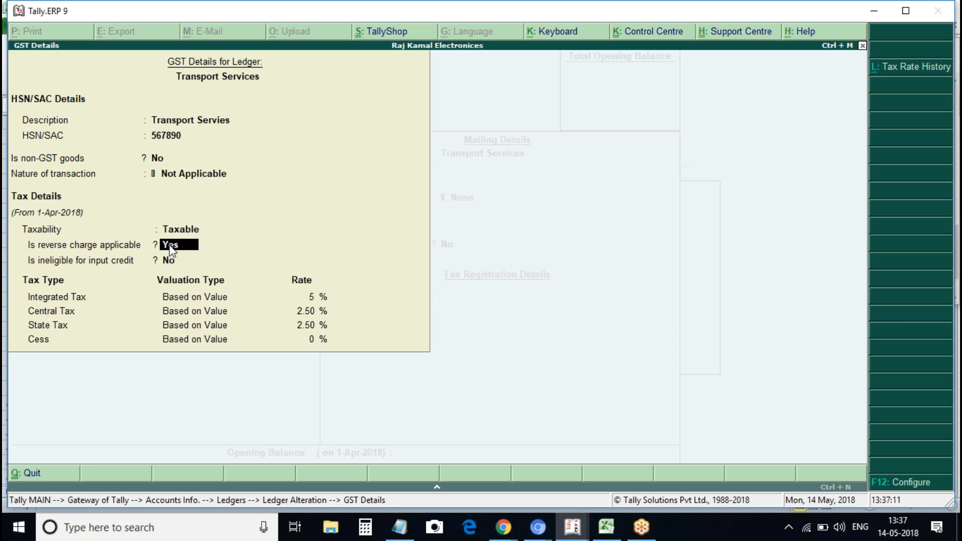
{"action": "key", "text": "Return"}
{"action": "key", "text": "Return"}
{"action": "key", "text": "Return"}
{"action": "key", "text": "Return"}
{"action": "key", "text": "Return"}
{"action": "key", "text": "Return"}
{"action": "key", "text": "Return"}
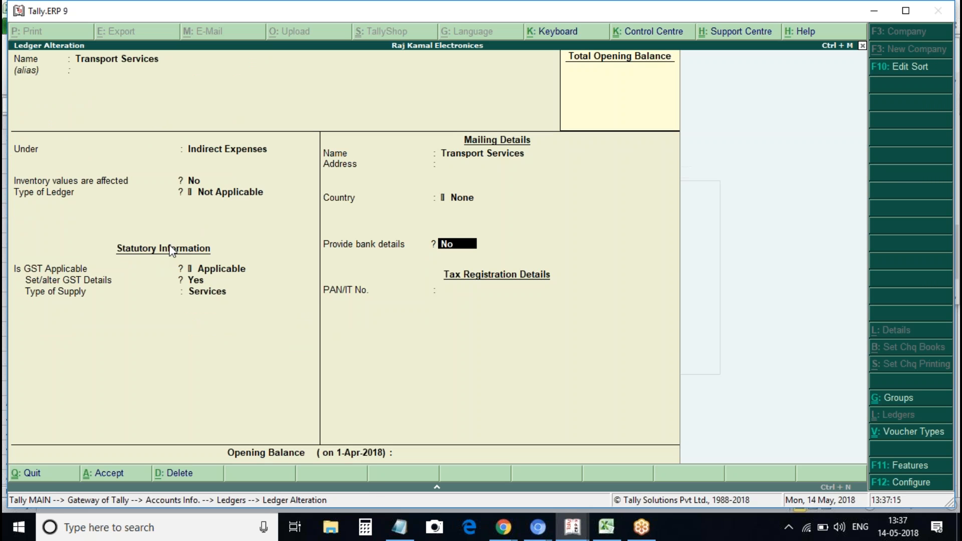
{"action": "key", "text": "ctrl+a"}
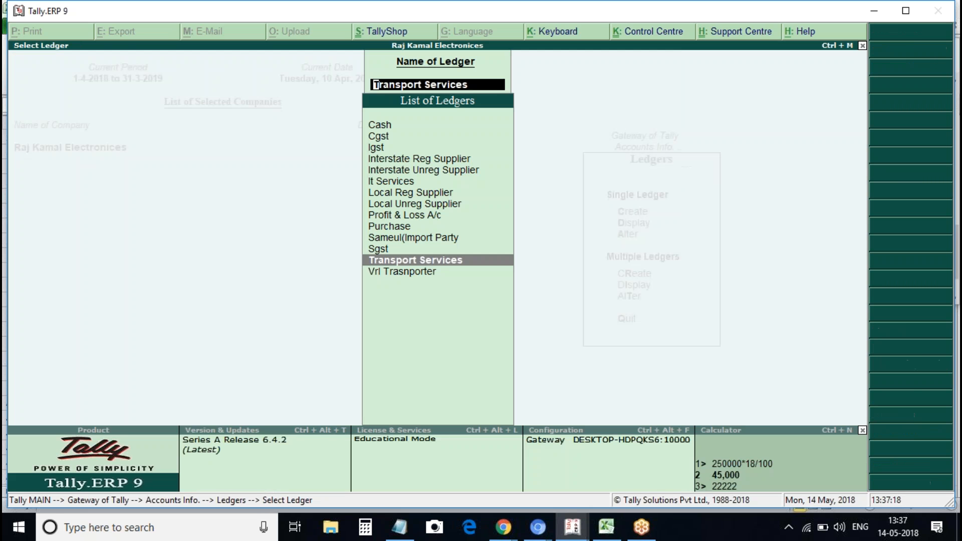
{"action": "key", "text": "Escape"}
{"action": "key", "text": "Escape"}
{"action": "key", "text": "Escape"}
{"action": "key", "text": "Escape"}
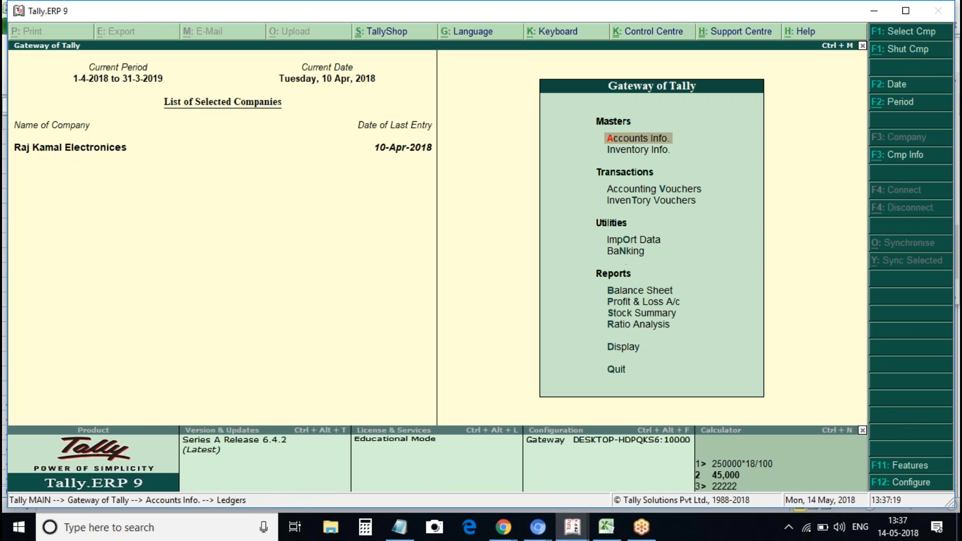
Start a purchase voucher dated 1-Apr-2018 with supplier invoice number 7
{"action": "key", "text": "v"}
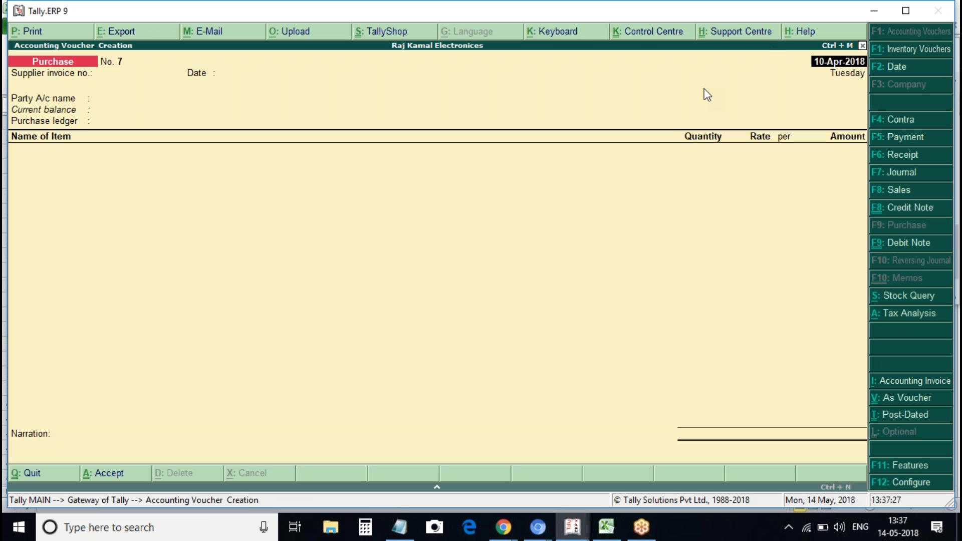
{"action": "type", "text": "1"}
{"action": "type", "text": "-4"}
{"action": "key", "text": "Return"}
{"action": "key", "text": "Return"}
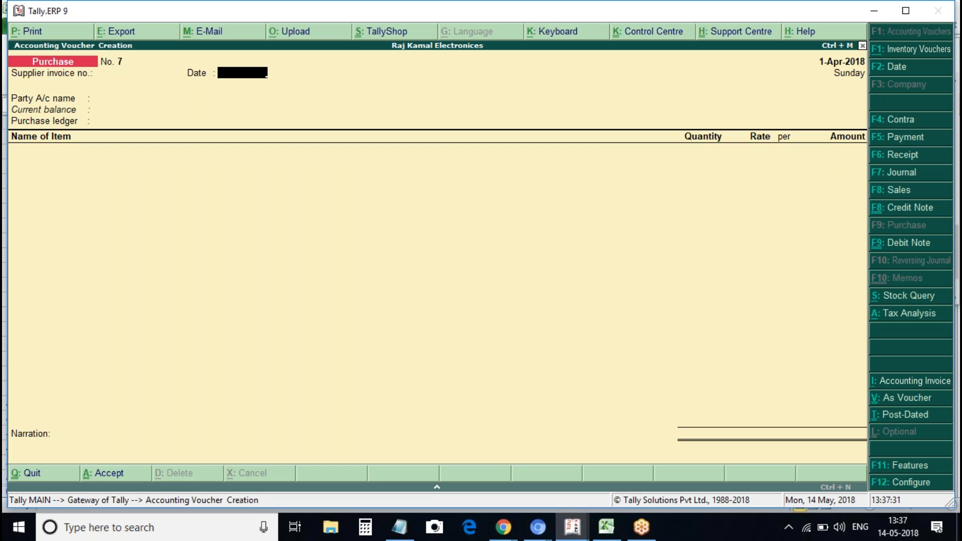
{"action": "key", "text": "BackSpace"}
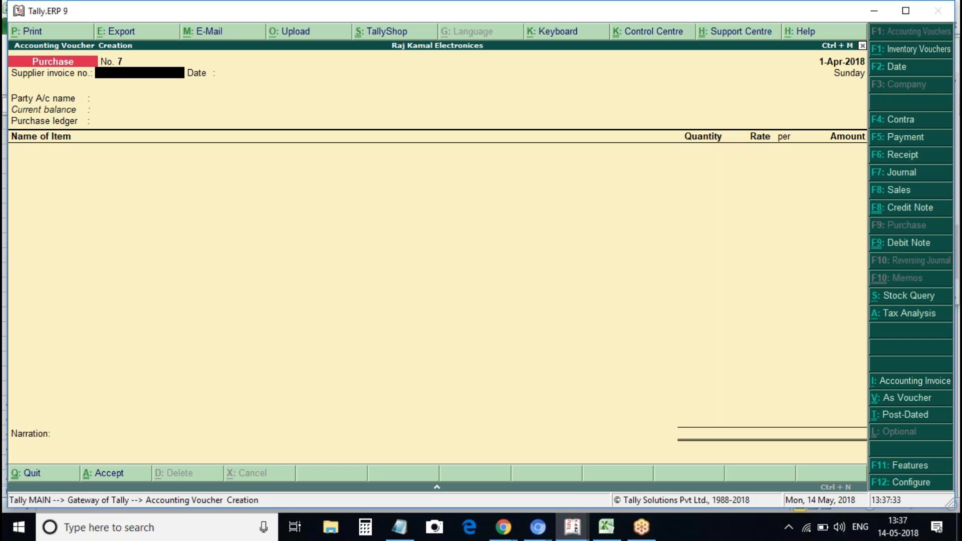
{"action": "type", "text": "7"}
{"action": "key", "text": "Return"}
{"action": "key", "text": "Return"}
{"action": "key", "text": "Down"}
{"action": "key", "text": "Down"}
{"action": "key", "text": "Down"}
{"action": "key", "text": "Down"}
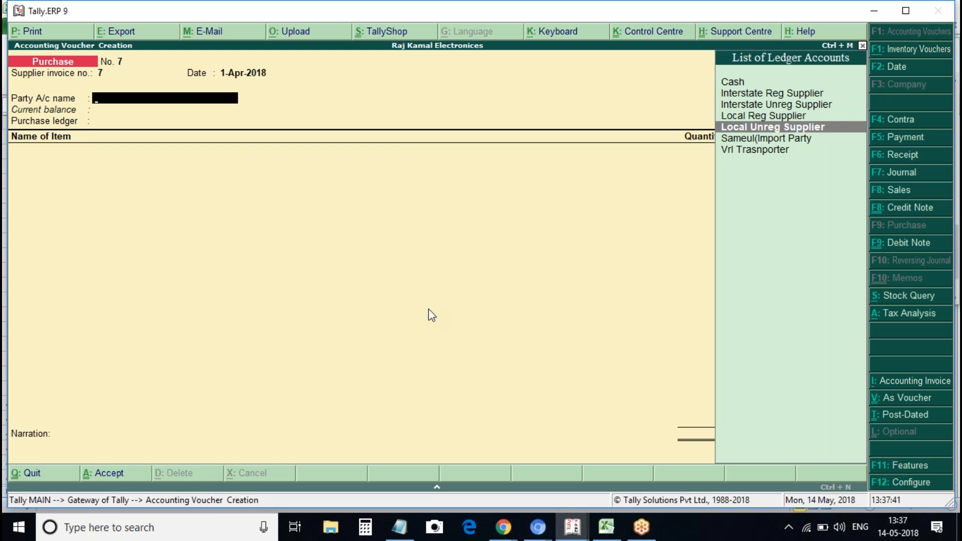
Switch the voucher to accounting invoice mode and select Vrl Trasnporter as the party
{"action": "key", "text": "ctrl+i"}
{"action": "key", "text": "Return"}
{"action": "key", "text": "Return"}
{"action": "key", "text": "Down"}
{"action": "key", "text": "Down"}
{"action": "key", "text": "Down"}
{"action": "key", "text": "Down"}
{"action": "key", "text": "Down"}
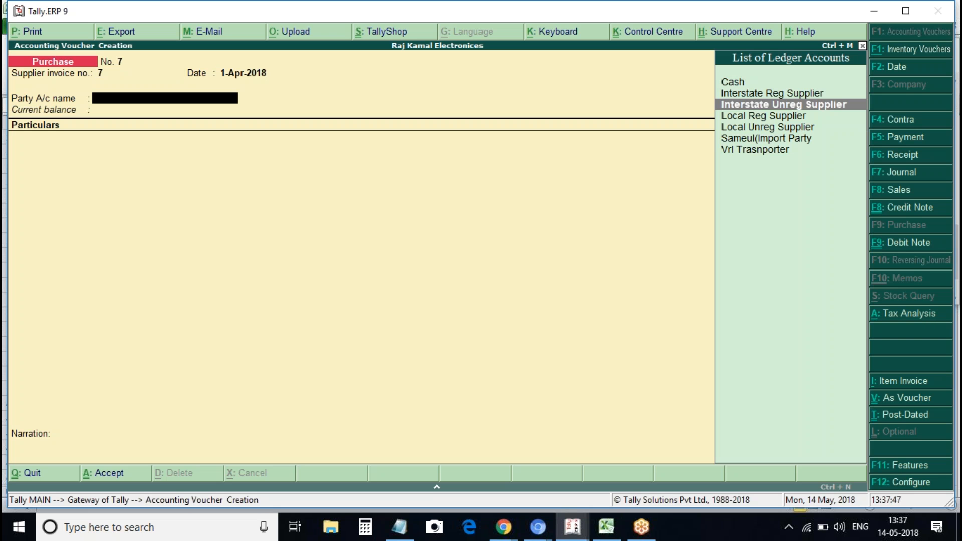
{"action": "key", "text": "Down"}
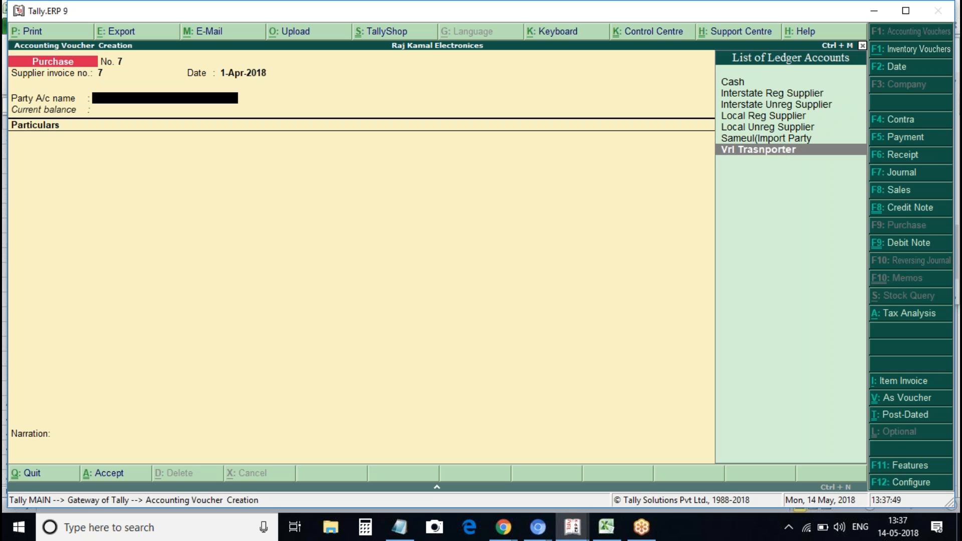
{"action": "key", "text": "Return"}
{"action": "key", "text": "Return"}
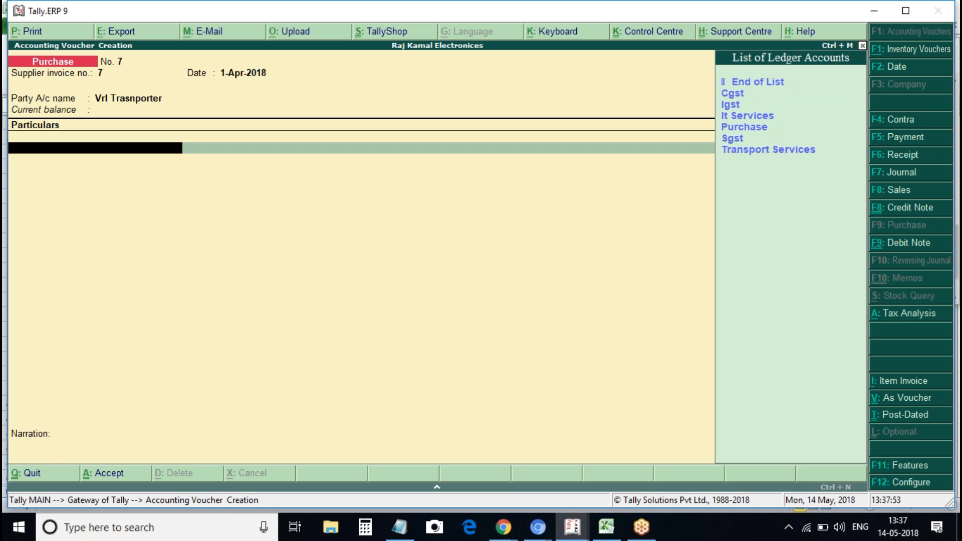
Add Transport Services for 10,000 as Purchase Taxable, followed by Cgst and Sgst lines
{"action": "key", "text": "Down"}
{"action": "key", "text": "Down"}
{"action": "key", "text": "Down"}
{"action": "key", "text": "Down"}
{"action": "key", "text": "Down"}
{"action": "key", "text": "Down"}
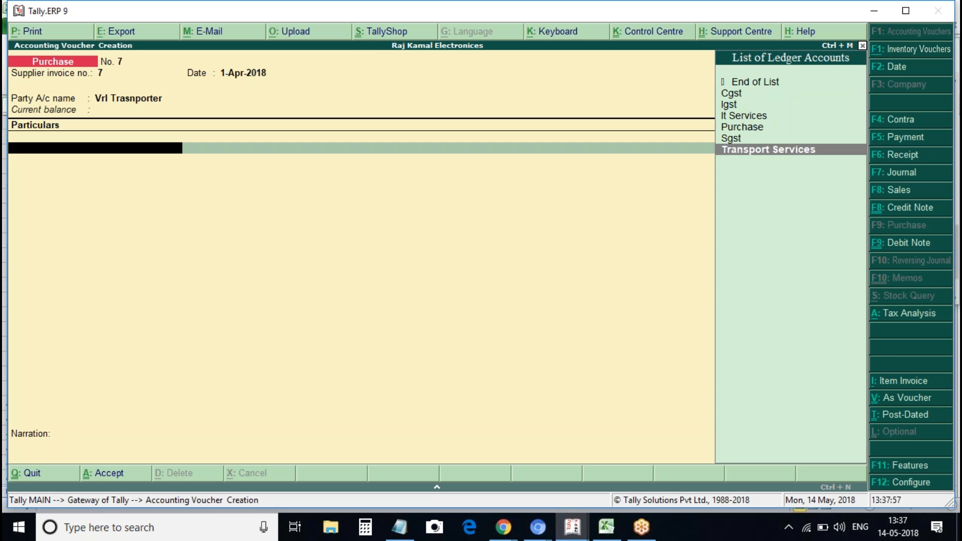
{"action": "key", "text": "Return"}
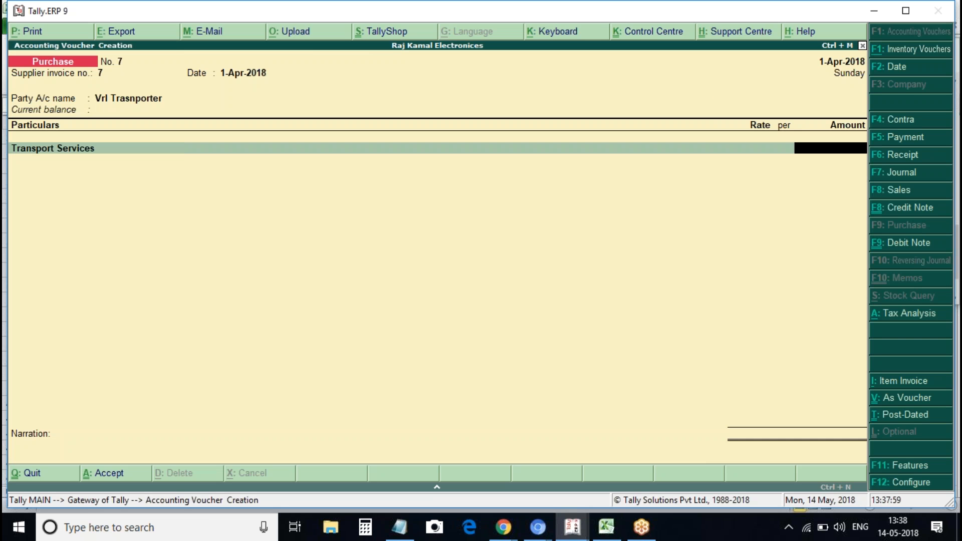
{"action": "type", "text": "10000"}
{"action": "key", "text": "Return"}
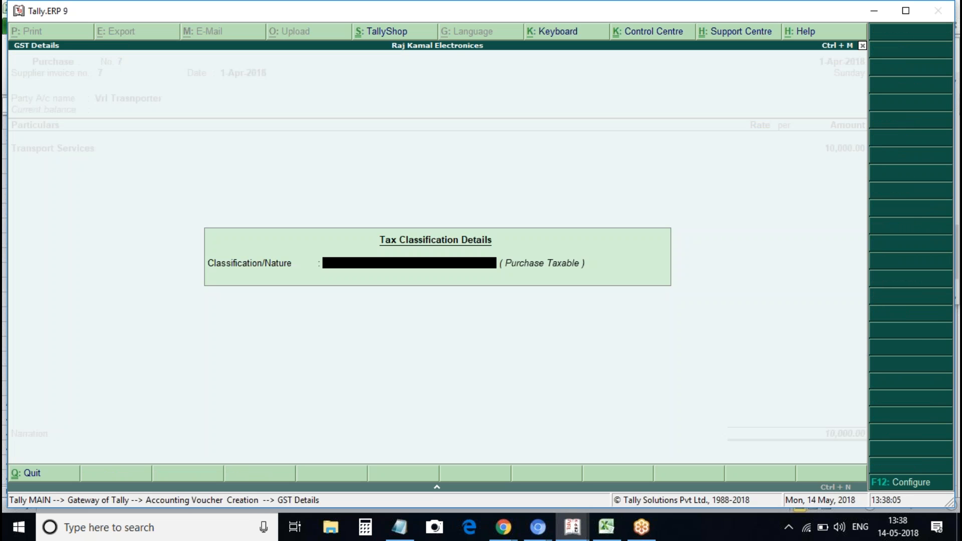
{"action": "key", "text": "Down"}
{"action": "key", "text": "Down"}
{"action": "key", "text": "Down"}
{"action": "key", "text": "Down"}
{"action": "key", "text": "Down"}
{"action": "key", "text": "Down"}
{"action": "key", "text": "Down"}
{"action": "key", "text": "Down"}
{"action": "key", "text": "Down"}
{"action": "key", "text": "Down"}
{"action": "key", "text": "Down"}
{"action": "key", "text": "Down"}
{"action": "key", "text": "Down"}
{"action": "key", "text": "Down"}
{"action": "key", "text": "Down"}
{"action": "key", "text": "Down"}
{"action": "key", "text": "Down"}
{"action": "key", "text": "Down"}
{"action": "key", "text": "Down"}
{"action": "key", "text": "Down"}
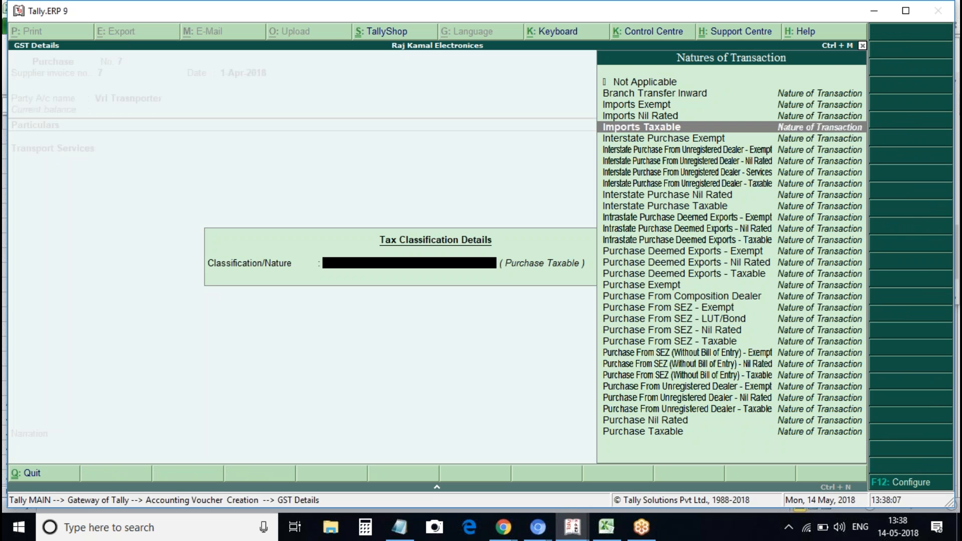
{"action": "key", "text": "Return"}
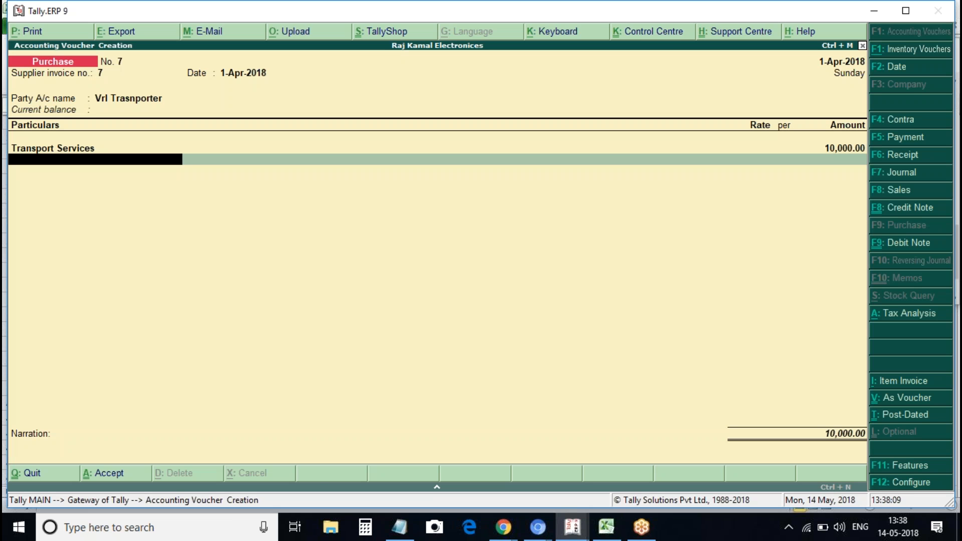
{"action": "type", "text": "Cgs"}
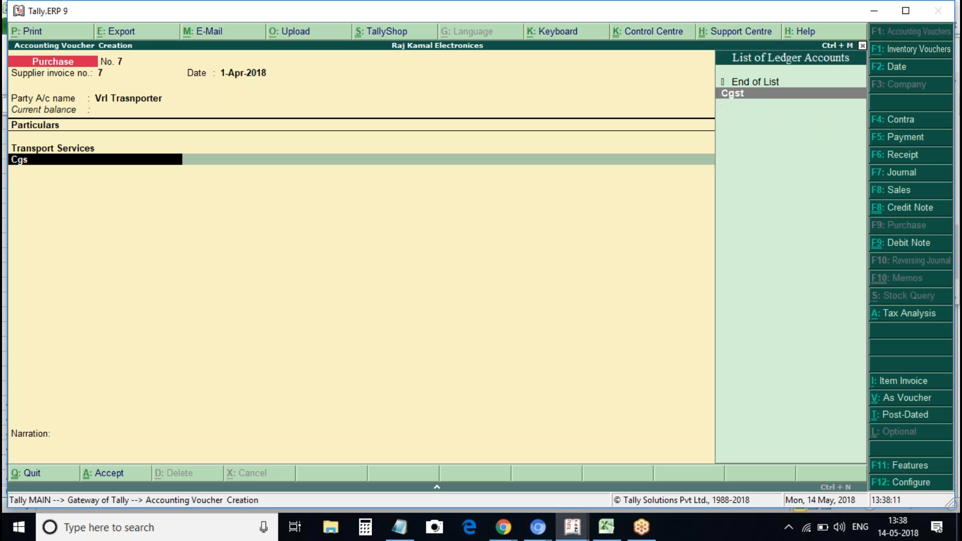
{"action": "key", "text": "Return"}
{"action": "key", "text": "Return"}
{"action": "type", "text": "Sgst"}
{"action": "key", "text": "Return"}
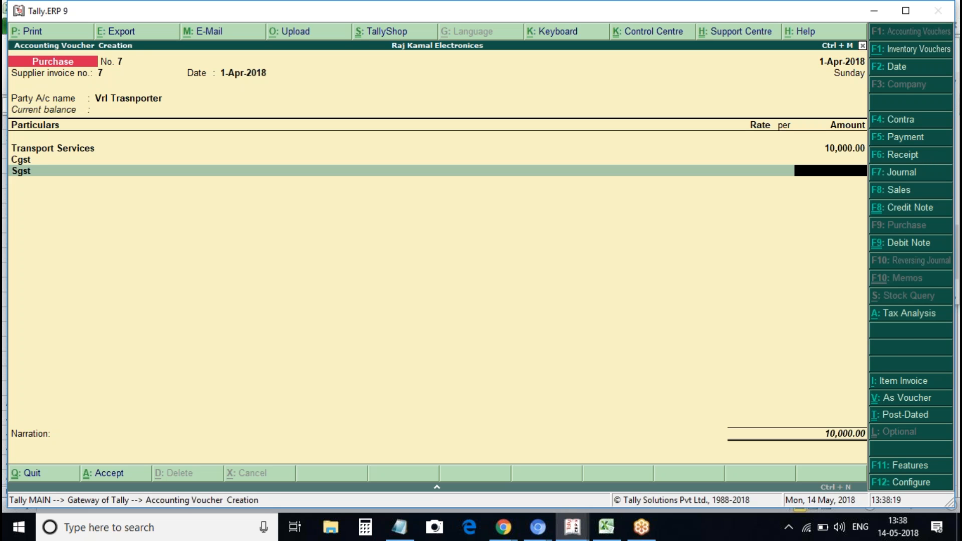
Review the tax analysis, then swap the first ledger to It Services for comparison
{"action": "key", "text": "alt+a"}
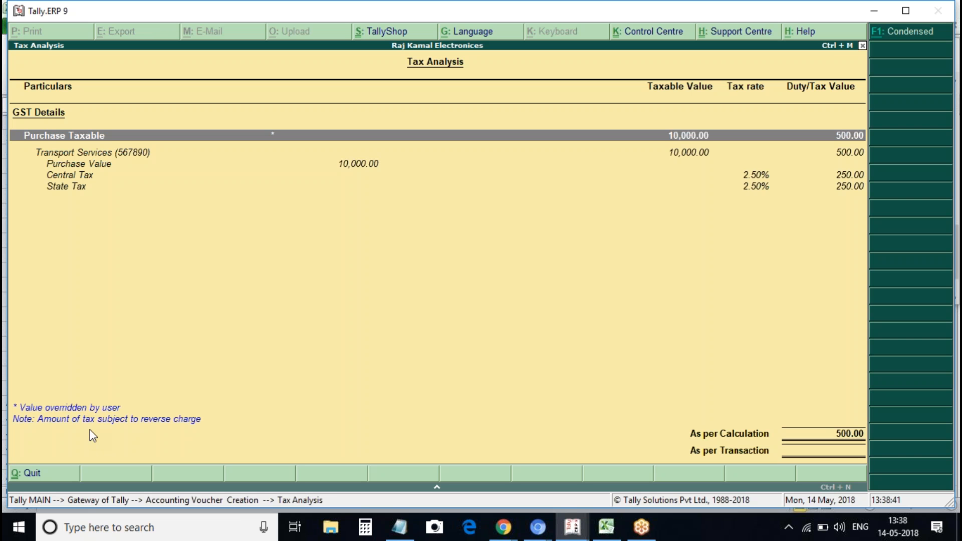
{"action": "key", "text": "Escape"}
{"action": "key", "text": "Escape"}
{"action": "key", "text": "n"}
{"action": "key", "text": "BackSpace"}
{"action": "key", "text": "BackSpace"}
{"action": "key", "text": "BackSpace"}
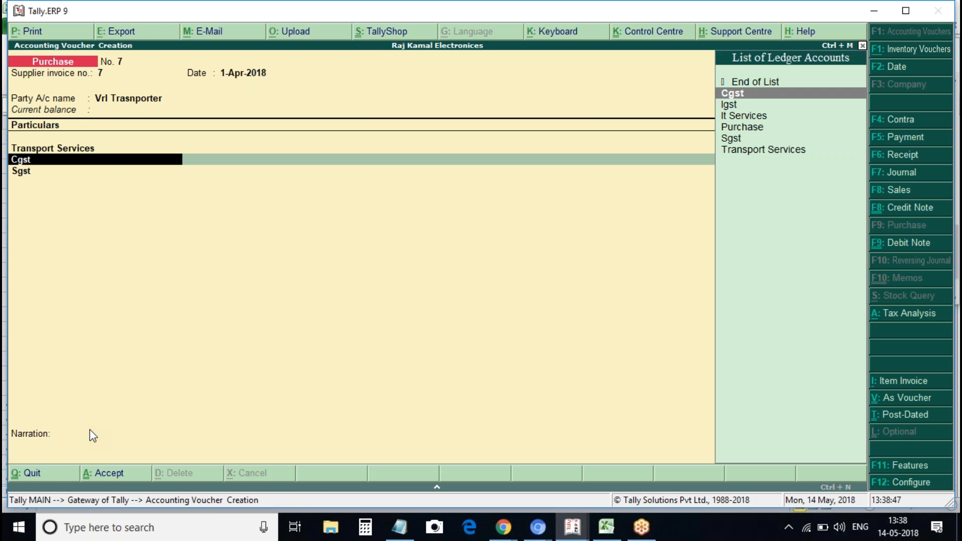
{"action": "key", "text": "BackSpace"}
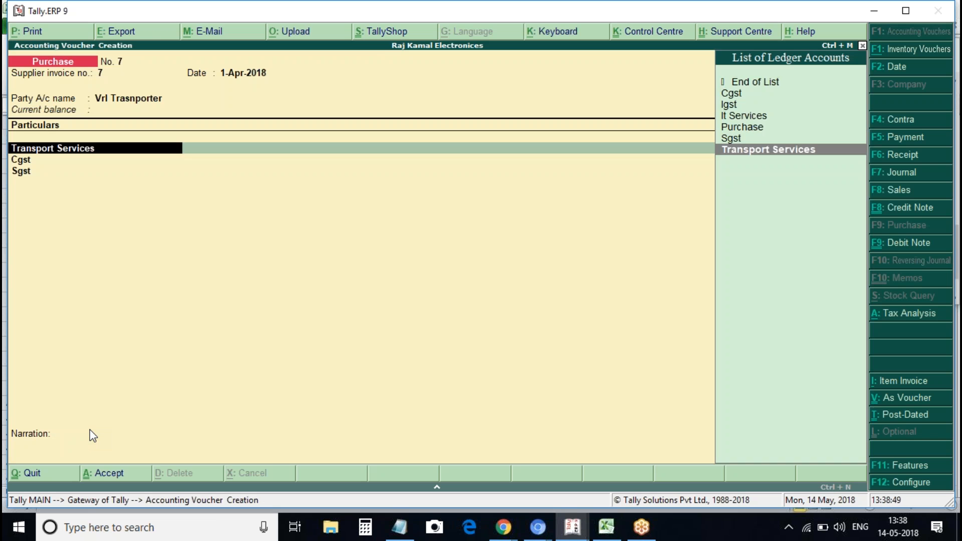
{"action": "key", "text": "Up"}
{"action": "key", "text": "Up"}
{"action": "key", "text": "Up"}
{"action": "key", "text": "Return"}
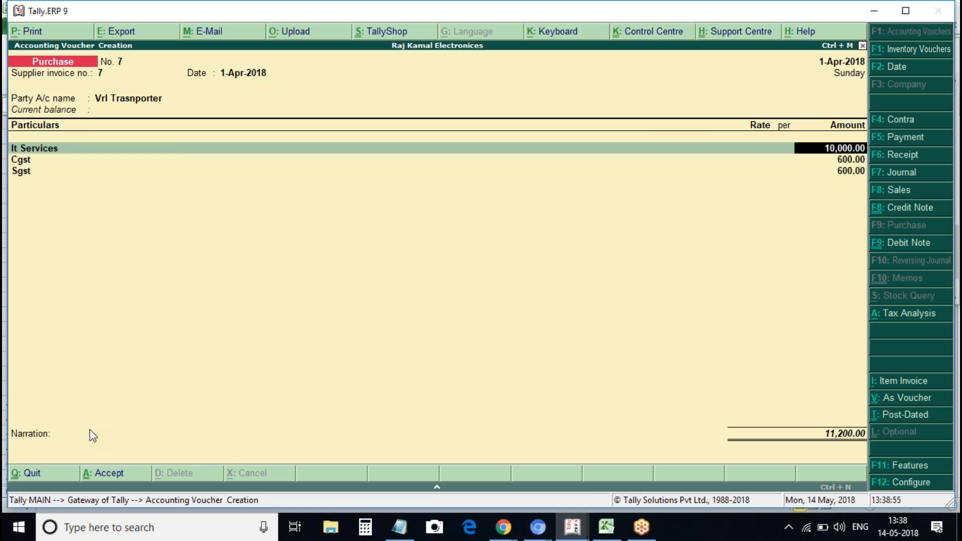
Compare It Services' tax analysis, then restore Transport Services and recheck its reverse-charge tax
{"action": "key", "text": "alt+a"}
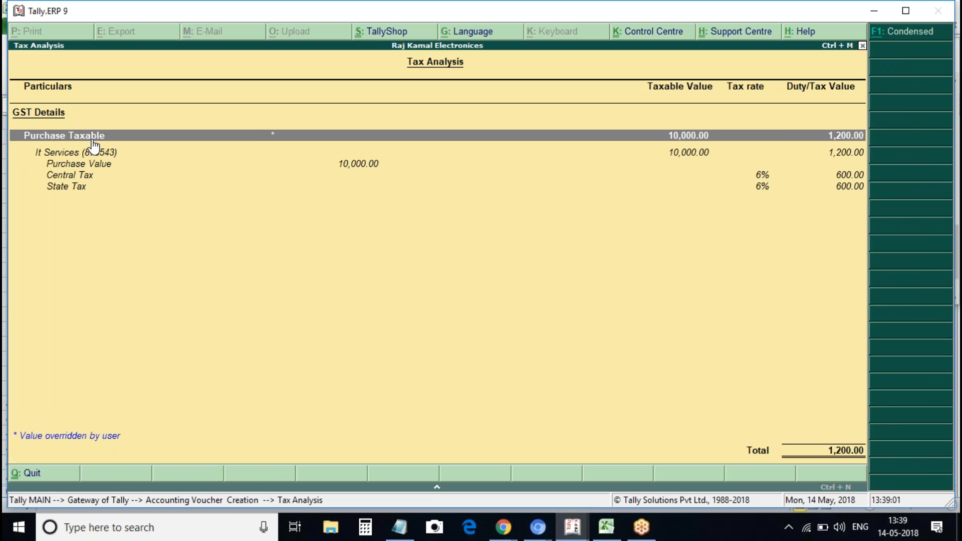
{"action": "key", "text": "Escape"}
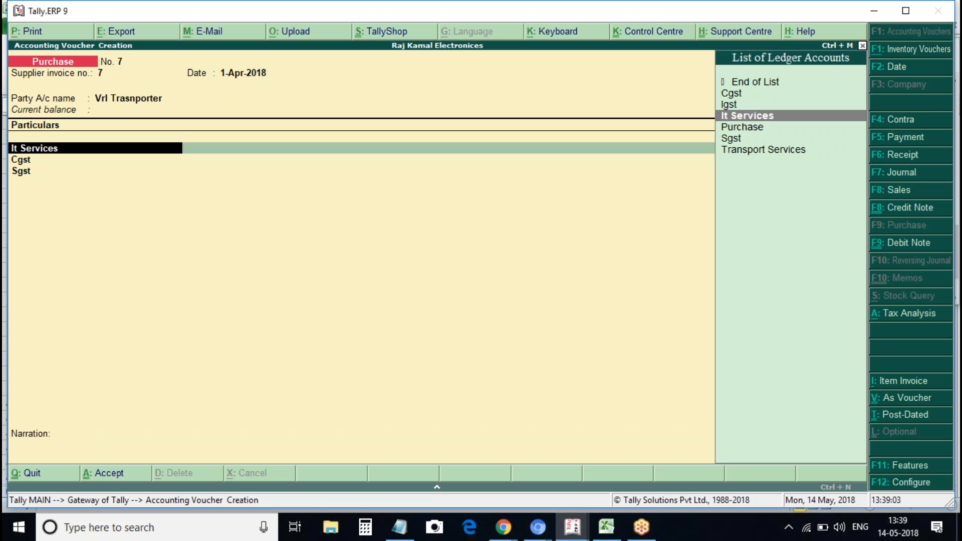
{"action": "key", "text": "Down"}
{"action": "key", "text": "Down"}
{"action": "key", "text": "Down"}
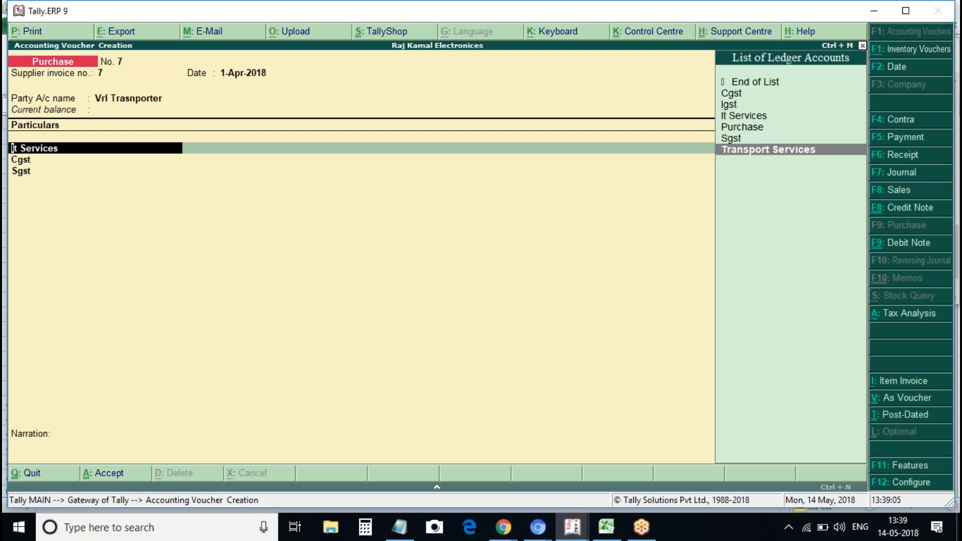
{"action": "key", "text": "Return"}
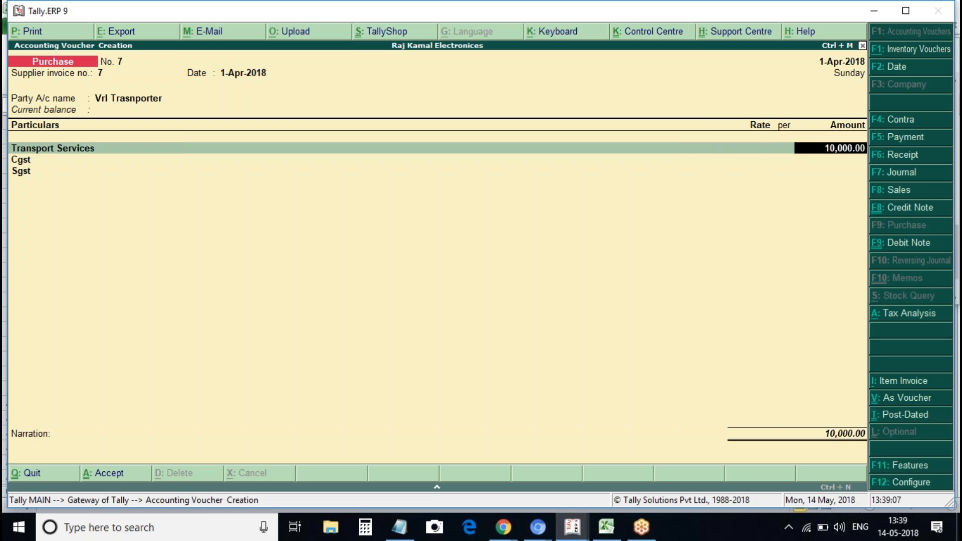
{"action": "key", "text": "alt+a"}
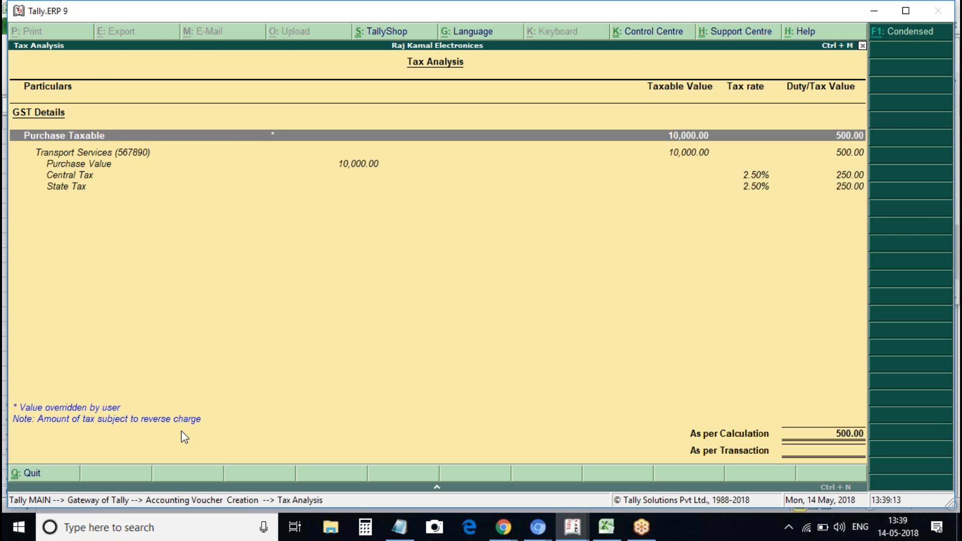
{"action": "key", "text": "Escape"}
{"action": "key", "text": "BackSpace"}
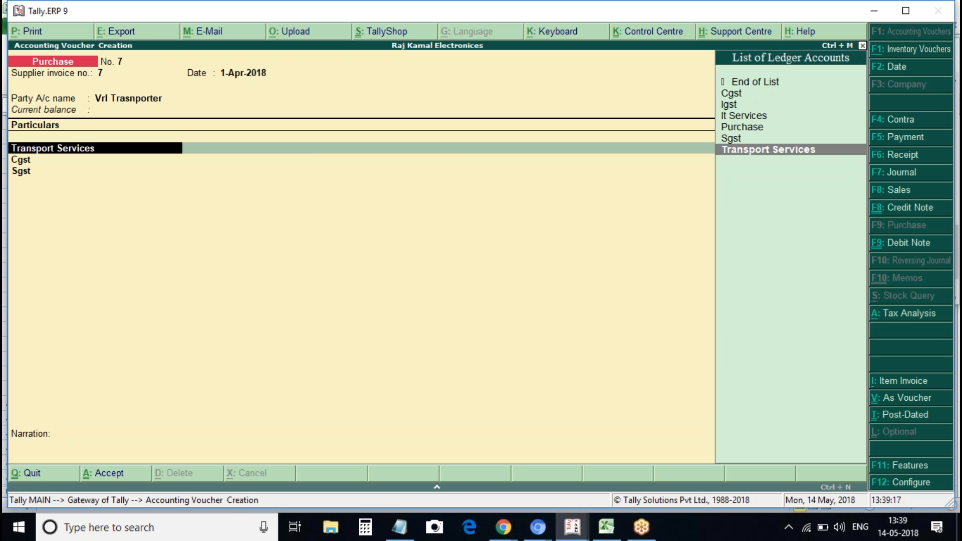
Verify the Transport Services ledger's GST details show reverse charge Yes, then save voucher No. 7
{"action": "key", "text": "ctrl+Return"}
{"action": "key", "text": "Return"}
{"action": "key", "text": "Return"}
{"action": "key", "text": "Return"}
{"action": "key", "text": "Return"}
{"action": "key", "text": "Return"}
{"action": "key", "text": "Return"}
{"action": "key", "text": "y"}
{"action": "key", "text": "Return"}
{"action": "key", "text": "Return"}
{"action": "key", "text": "Return"}
{"action": "key", "text": "Return"}
{"action": "key", "text": "Return"}
{"action": "key", "text": "Return"}
{"action": "key", "text": "Return"}
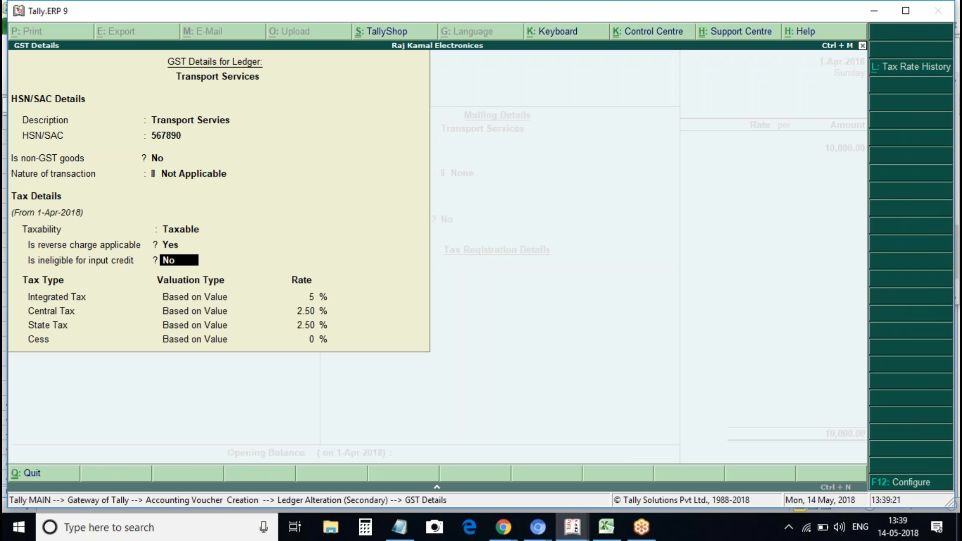
{"action": "key", "text": "Up"}
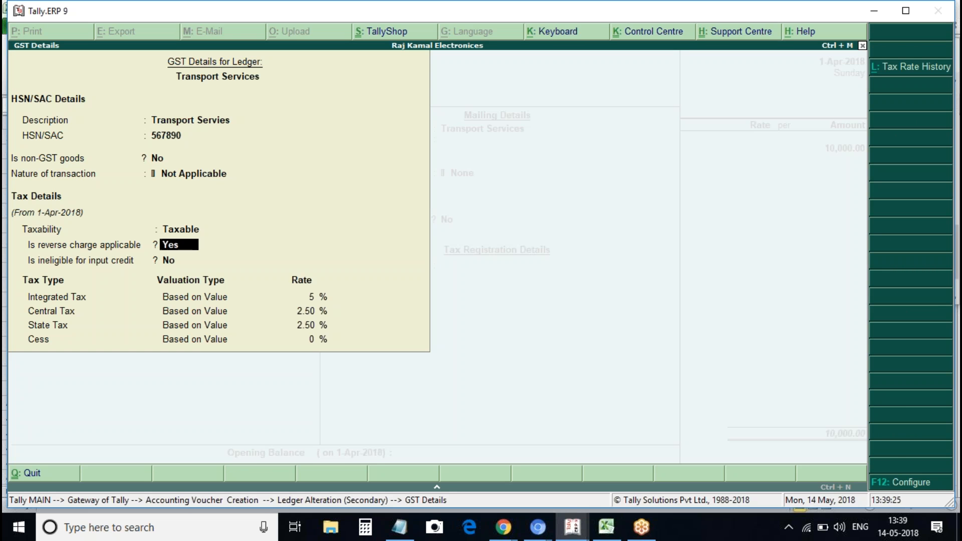
{"action": "key", "text": "ctrl+a"}
{"action": "key", "text": "ctrl+a"}
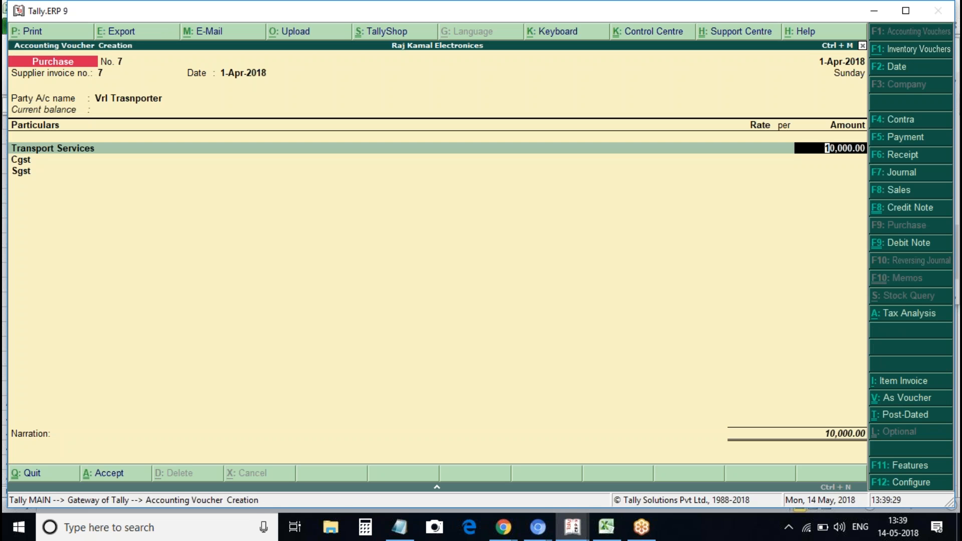
{"action": "key", "text": "ctrl+a"}
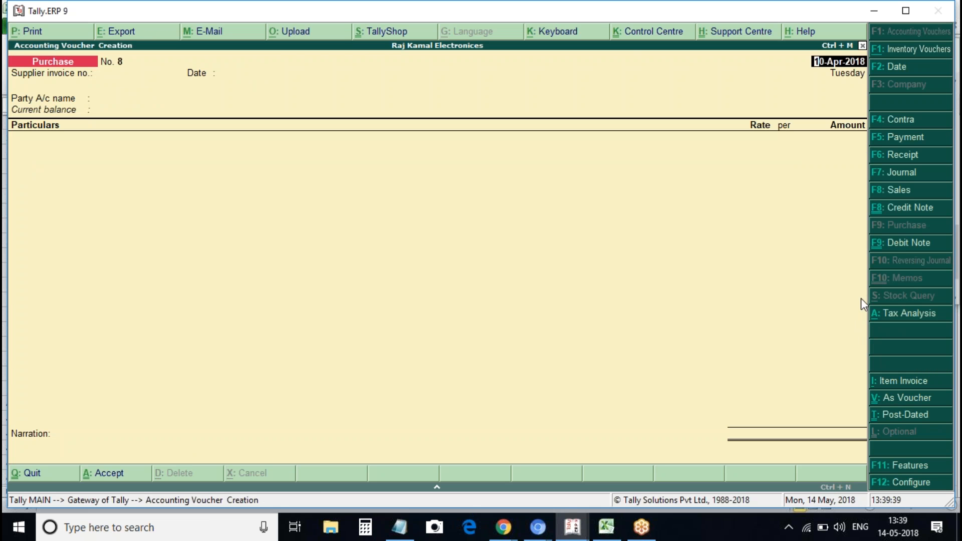
Open a journal stat adjustment with GST duty and Increase of Tax Liability & Input Tax Credit
{"action": "left_click", "coordinate": [895, 173]}
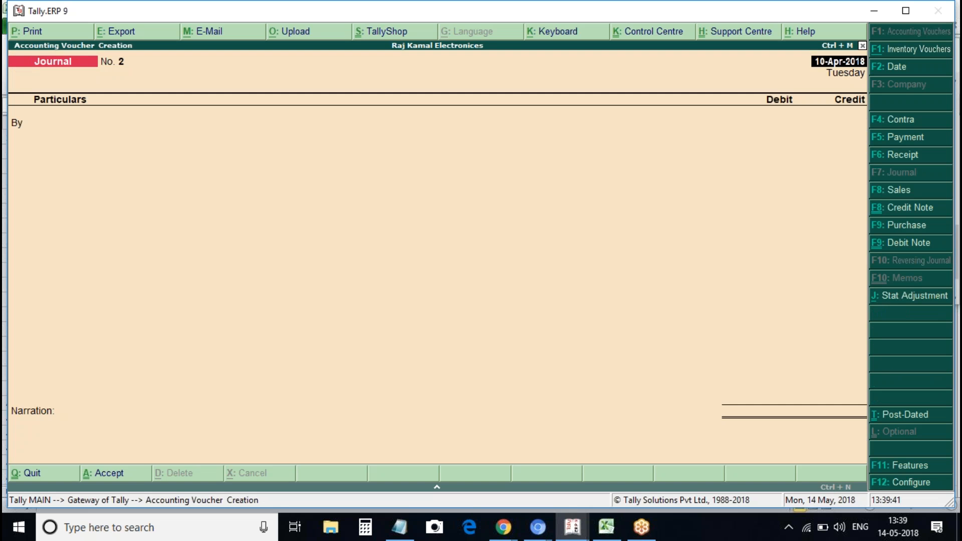
{"action": "left_click", "coordinate": [903, 293]}
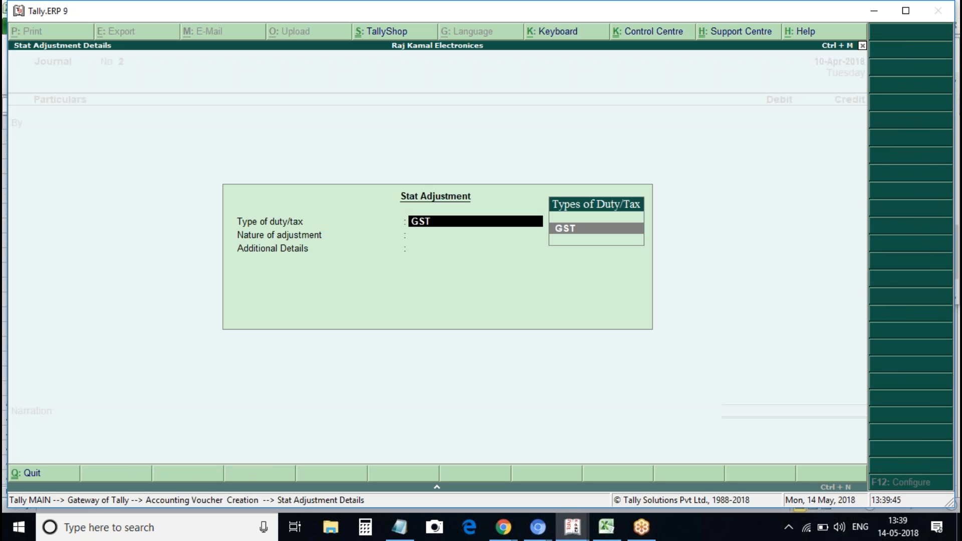
{"action": "key", "text": "Return"}
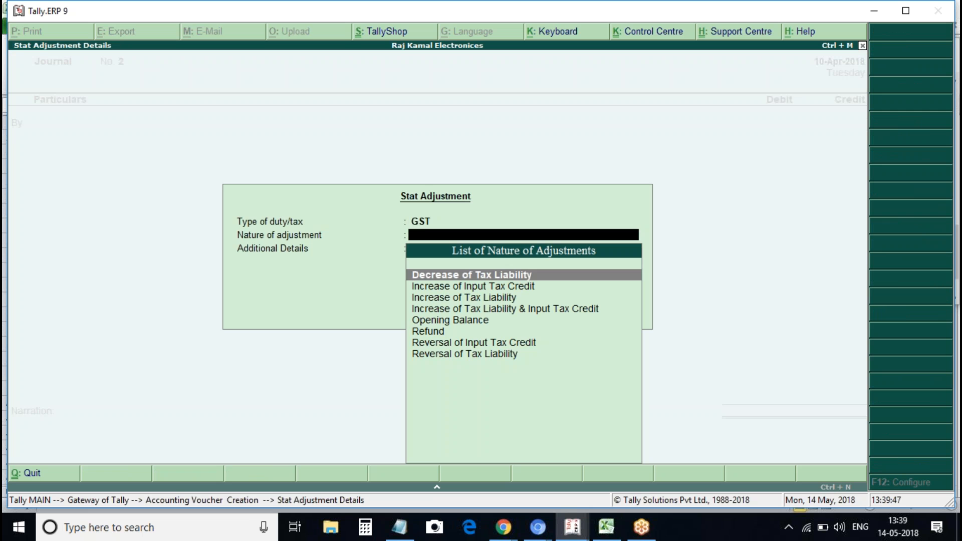
{"action": "key", "text": "Down"}
{"action": "key", "text": "Down"}
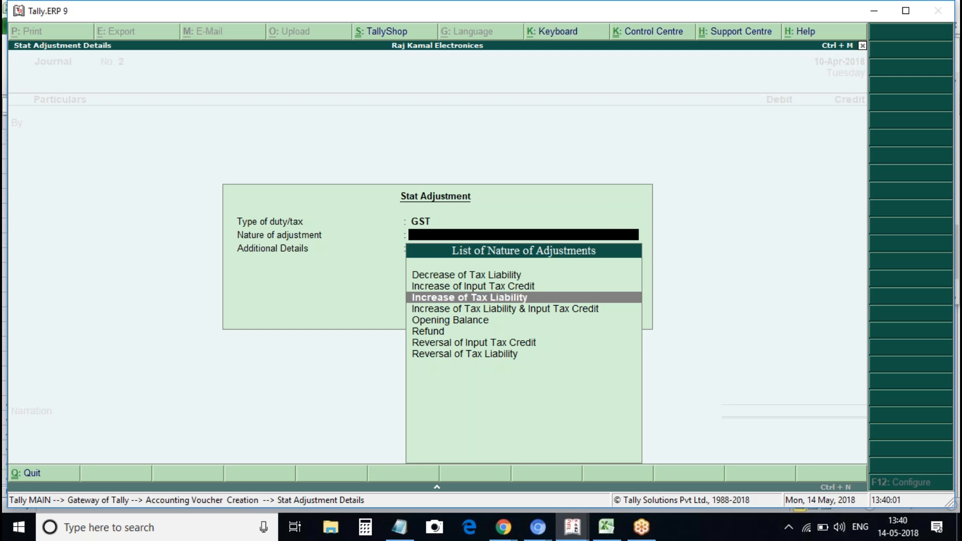
{"action": "key", "text": "Down"}
{"action": "key", "text": "Down"}
{"action": "key", "text": "Down"}
{"action": "key", "text": "Up"}
{"action": "key", "text": "Up"}
{"action": "key", "text": "Up"}
{"action": "key", "text": "Up"}
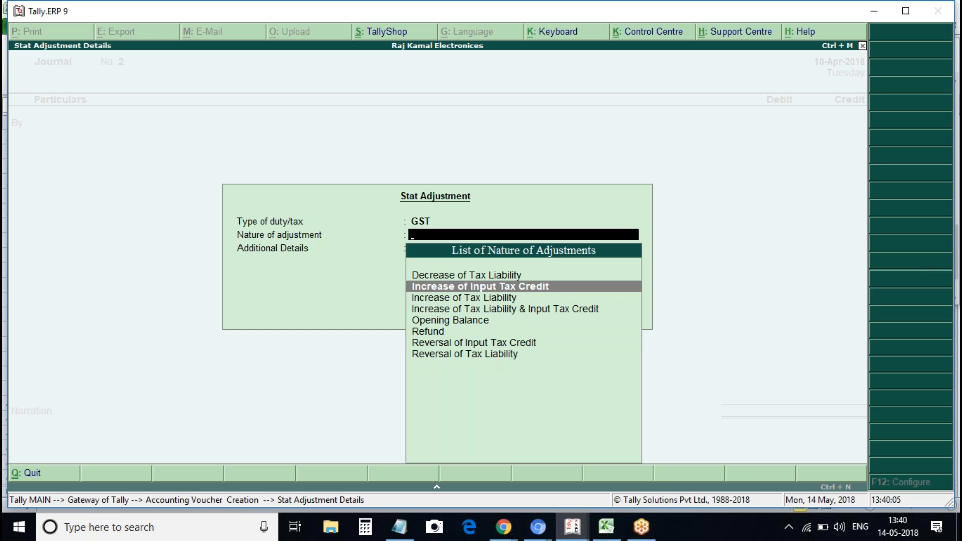
{"action": "key", "text": "Down"}
{"action": "key", "text": "Down"}
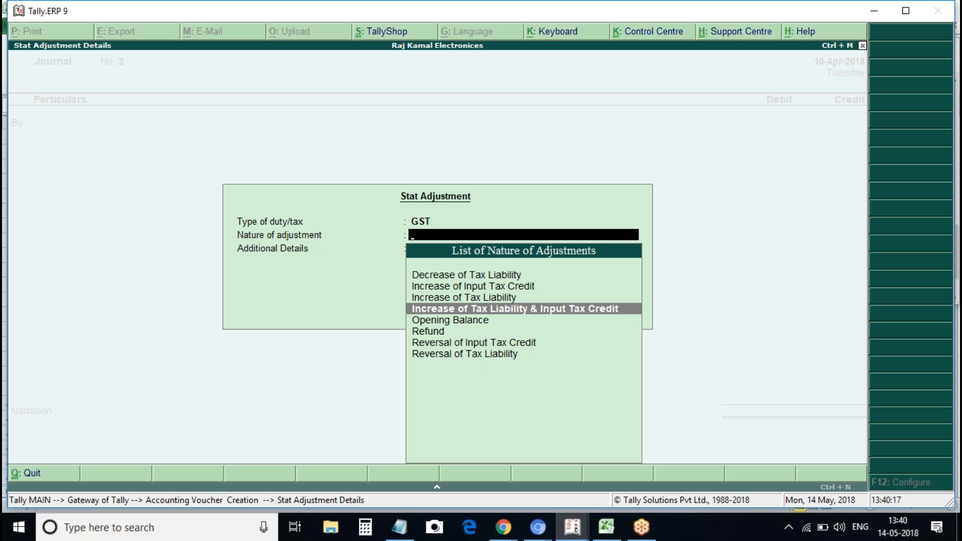
{"action": "key", "text": "Return"}
Choose Purchase under reverse charge as the additional details
{"action": "key", "text": "Down"}
{"action": "key", "text": "Down"}
{"action": "key", "text": "Up"}
{"action": "key", "text": "Down"}
{"action": "key", "text": "Up"}
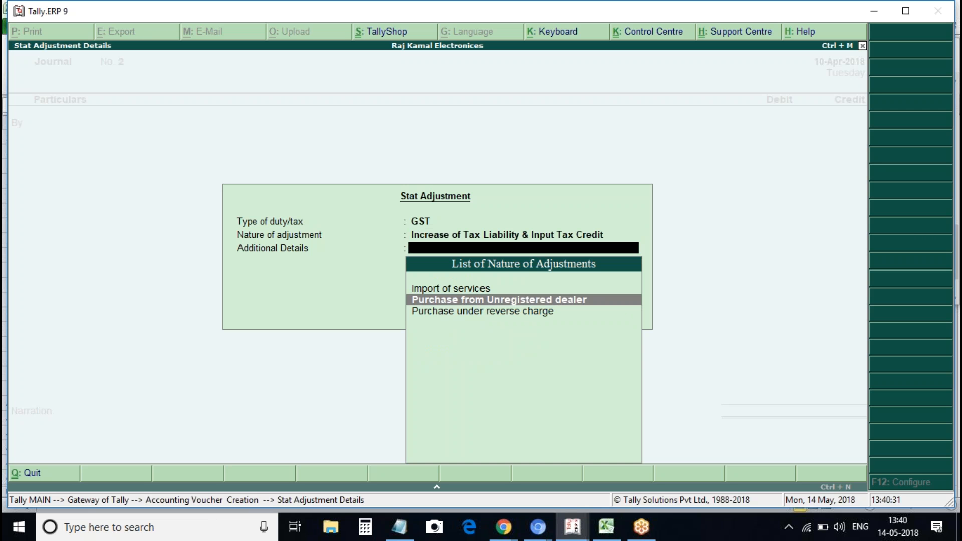
{"action": "key", "text": "Down"}
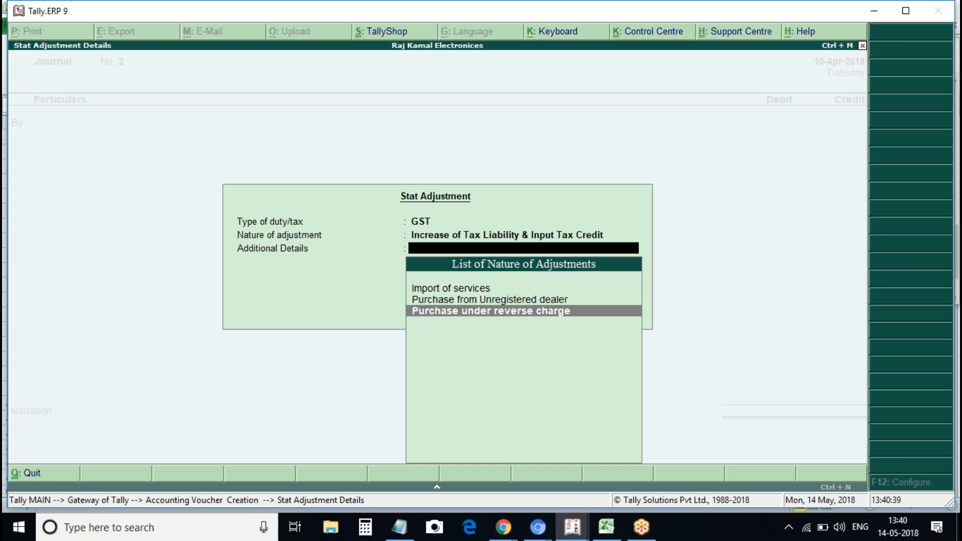
{"action": "key", "text": "Return"}
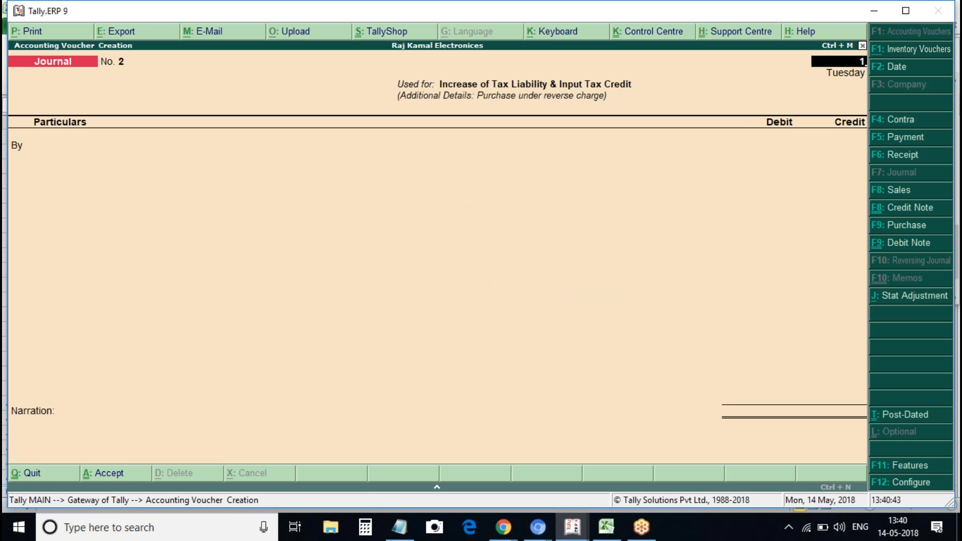
Debit Cgst 250.00 at a 5% GST rate
{"action": "key", "text": "Return"}
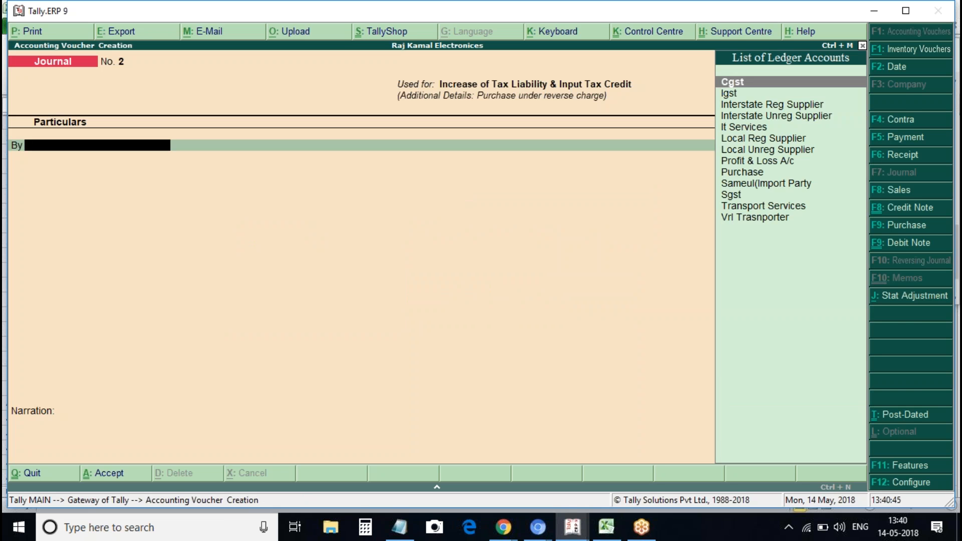
{"action": "key", "text": "Return"}
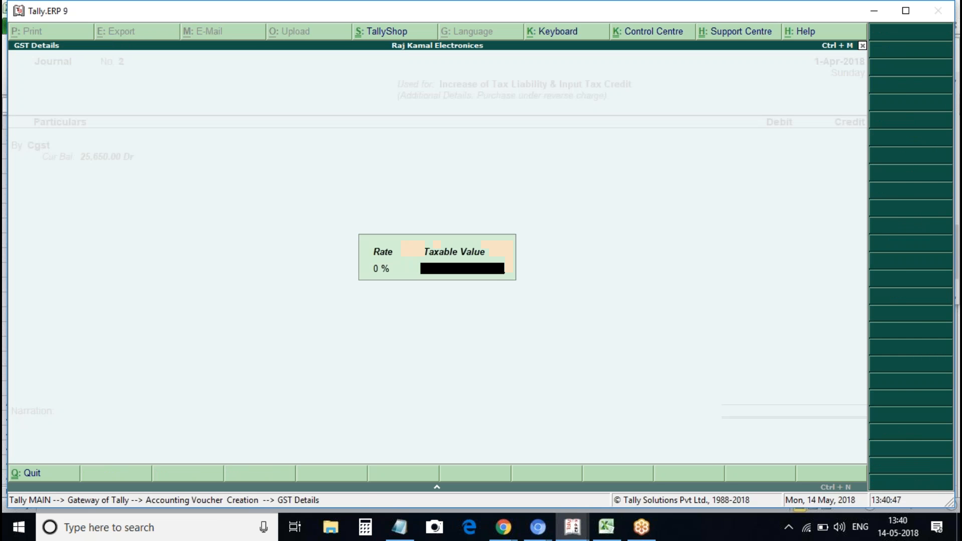
{"action": "key", "text": "BackSpace"}
{"action": "type", "text": "5"}
{"action": "key", "text": "Return"}
{"action": "type", "text": "10000"}
{"action": "key", "text": "Return"}
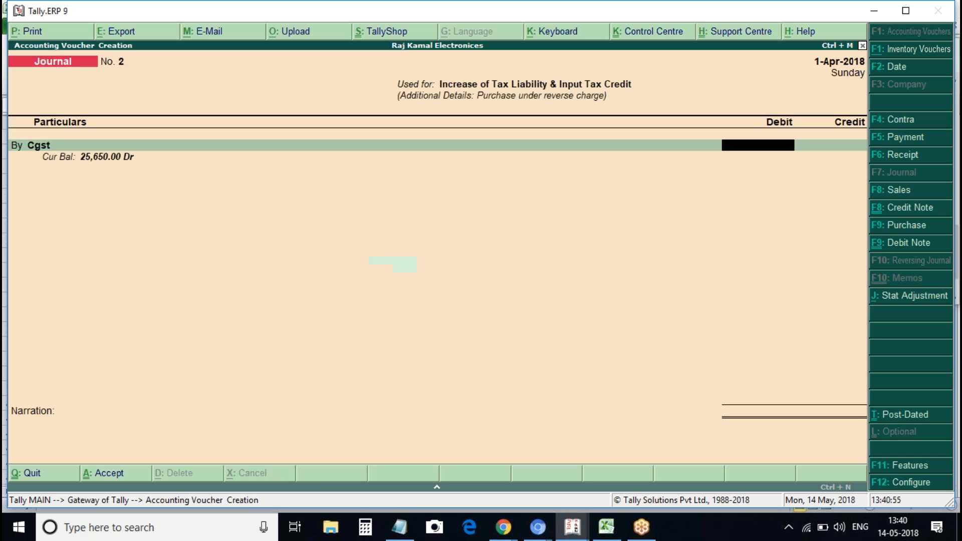
{"action": "type", "text": "2"}
{"action": "key", "text": "BackSpace"}
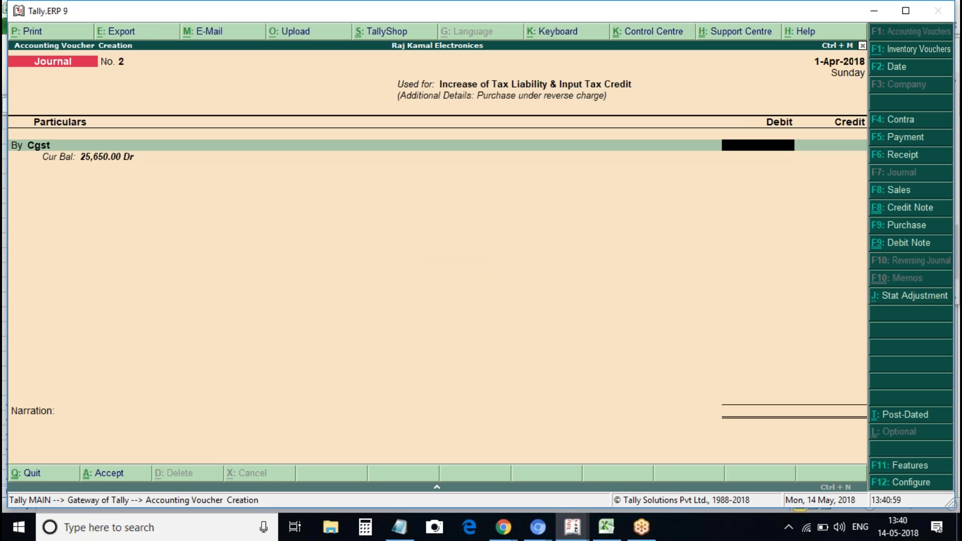
{"action": "type", "text": "250"}
{"action": "key", "text": "Return"}
Debit Sgst 250.00, correcting a mistyped 2590 amount
{"action": "type", "text": "b"}
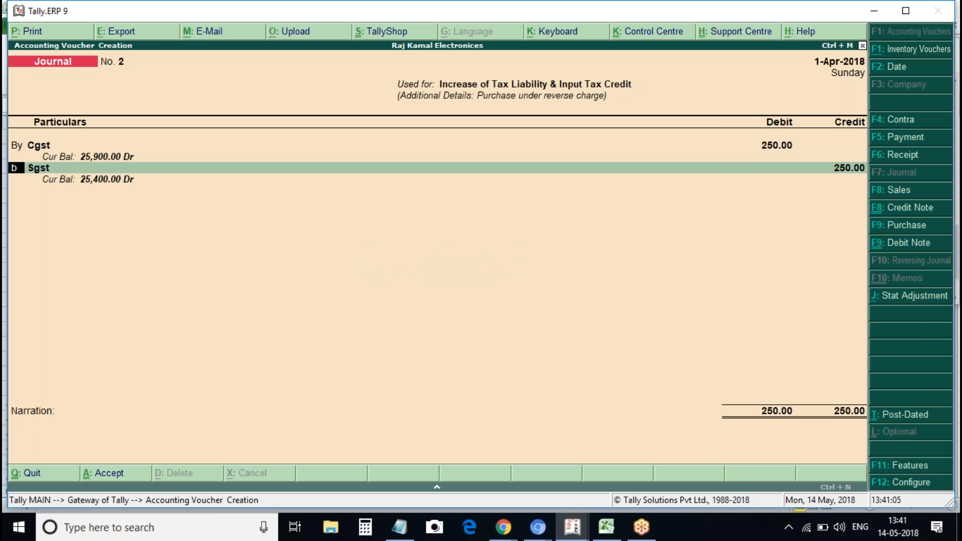
{"action": "key", "text": "Return"}
{"action": "key", "text": "Return"}
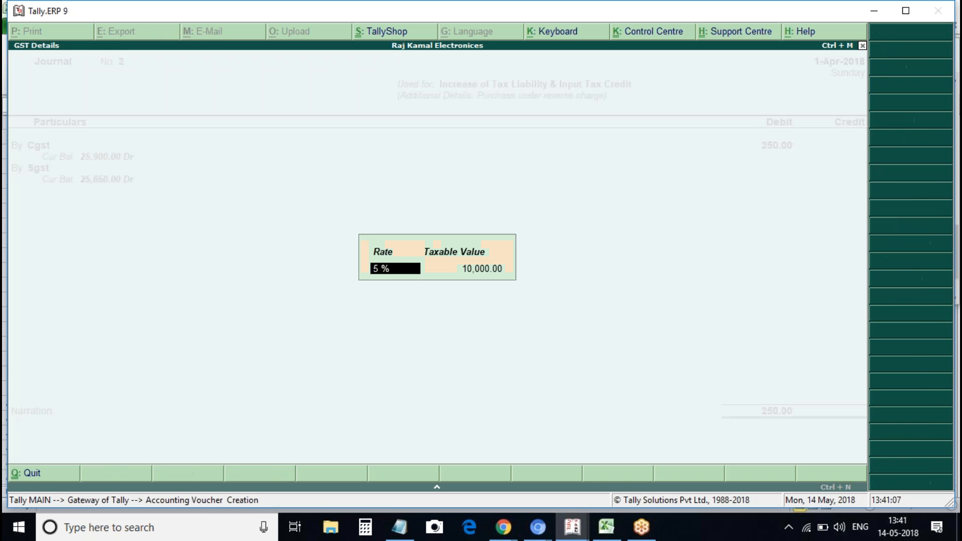
{"action": "key", "text": "Return"}
{"action": "key", "text": "Return"}
{"action": "type", "text": "2590"}
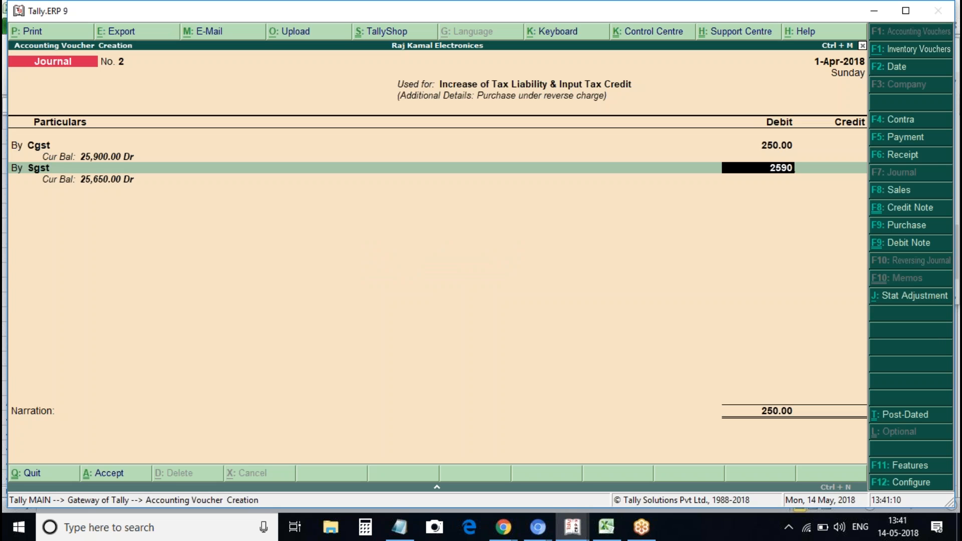
{"action": "key", "text": "Return"}
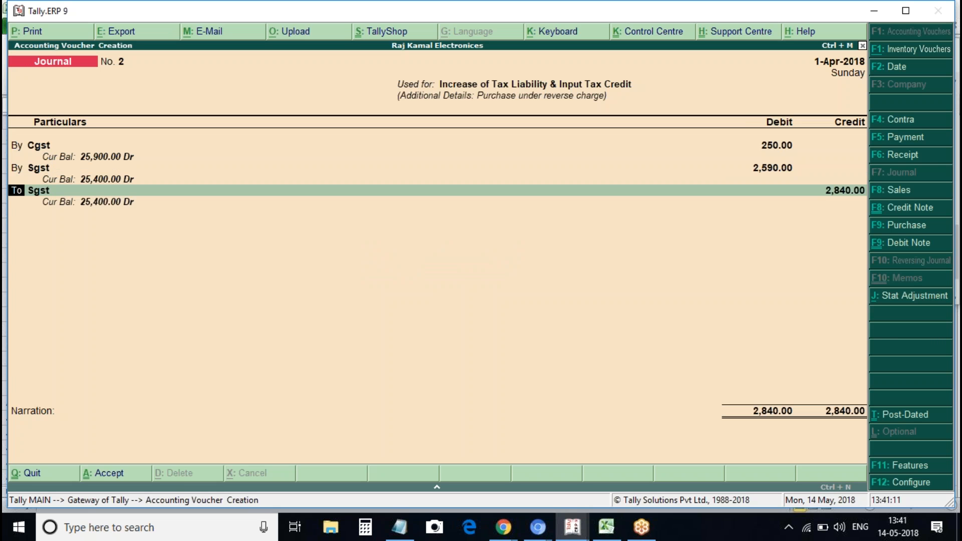
{"action": "key", "text": "Up"}
{"action": "type", "text": "2"}
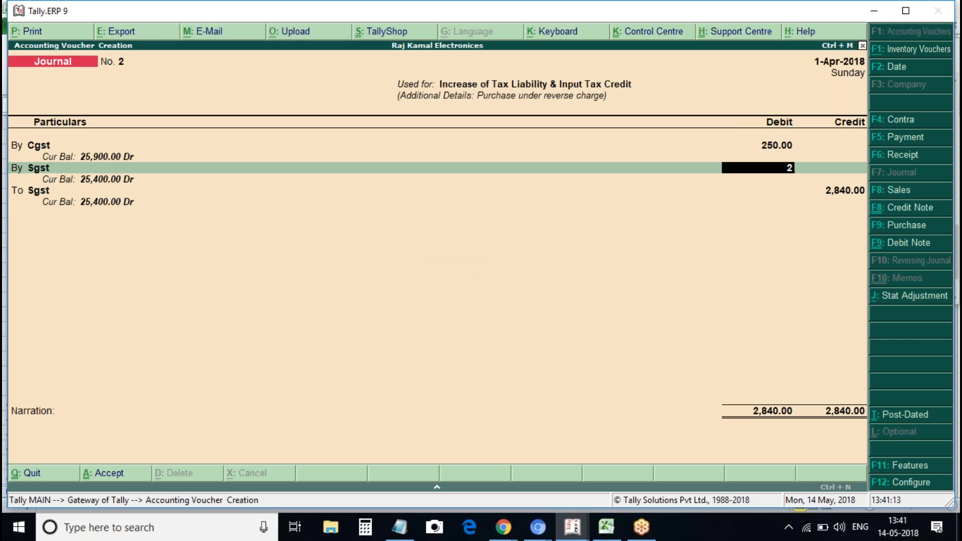
{"action": "type", "text": "50"}
{"action": "key", "text": "Return"}
{"action": "key", "text": "Return"}
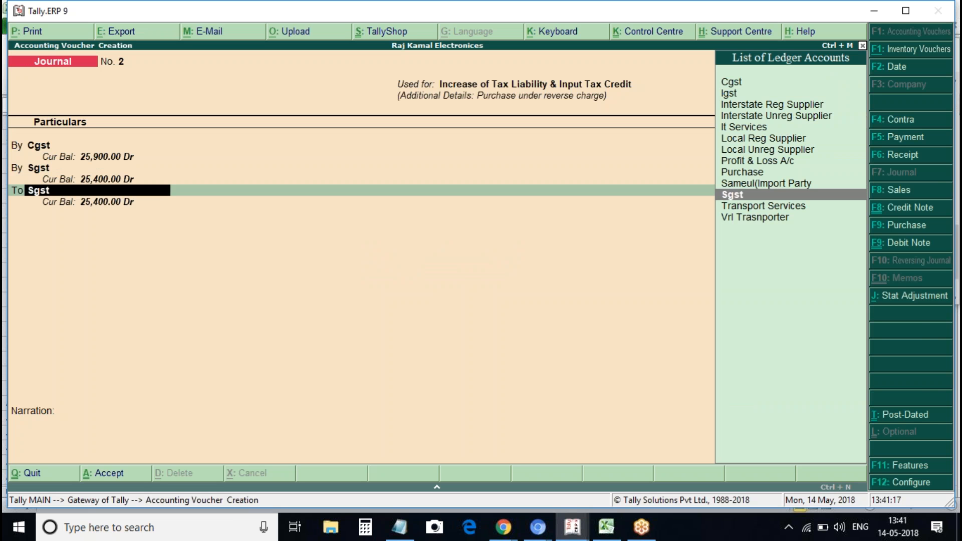
Credit Sgst 250.00 and add Cgst as the second credit ledger
{"action": "key", "text": "Return"}
{"action": "key", "text": "Return"}
{"action": "key", "text": "Return"}
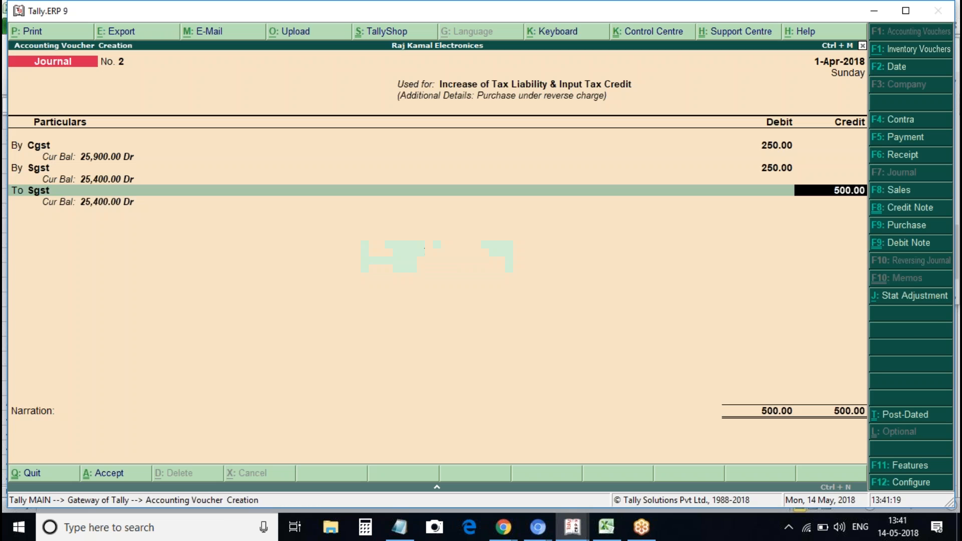
{"action": "type", "text": "250"}
{"action": "key", "text": "Return"}
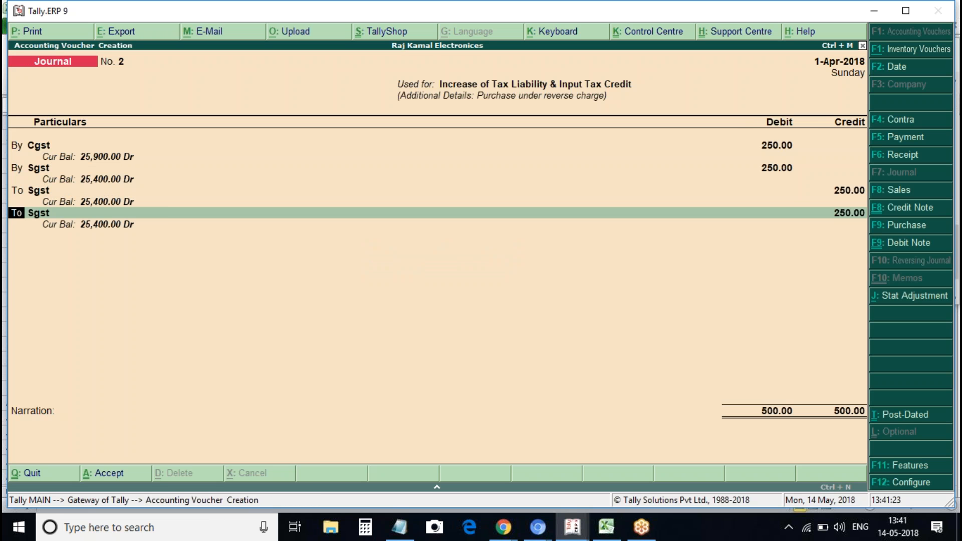
{"action": "key", "text": "Return"}
{"action": "type", "text": "cg"}
{"action": "key", "text": "Return"}
{"action": "key", "text": "Return"}
{"action": "key", "text": "Return"}
{"action": "key", "text": "Return"}
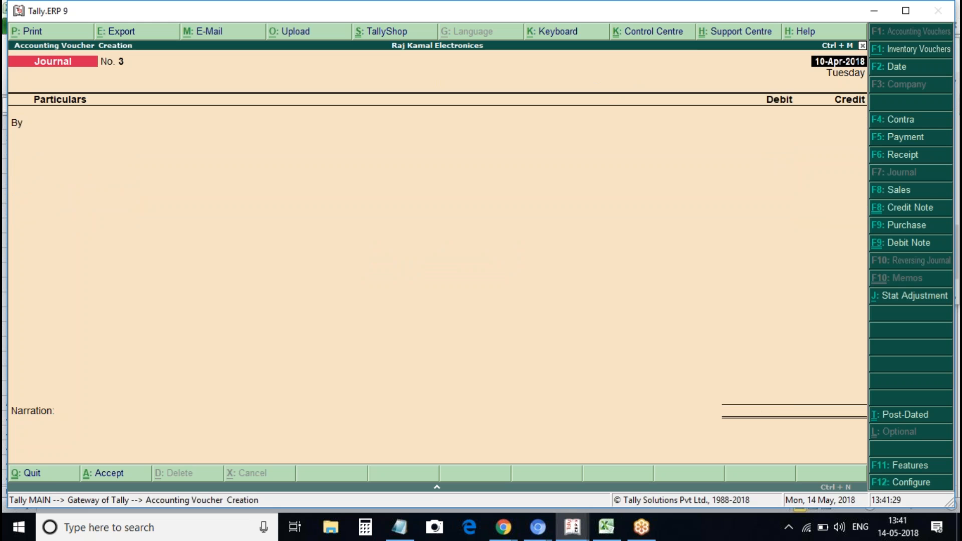
{"action": "key", "text": "Escape"}
Open GSTR-2 from Statutory Reports and drill into Reverse Charge Inward Supplies
{"action": "key", "text": "y"}
{"action": "key", "text": "d"}
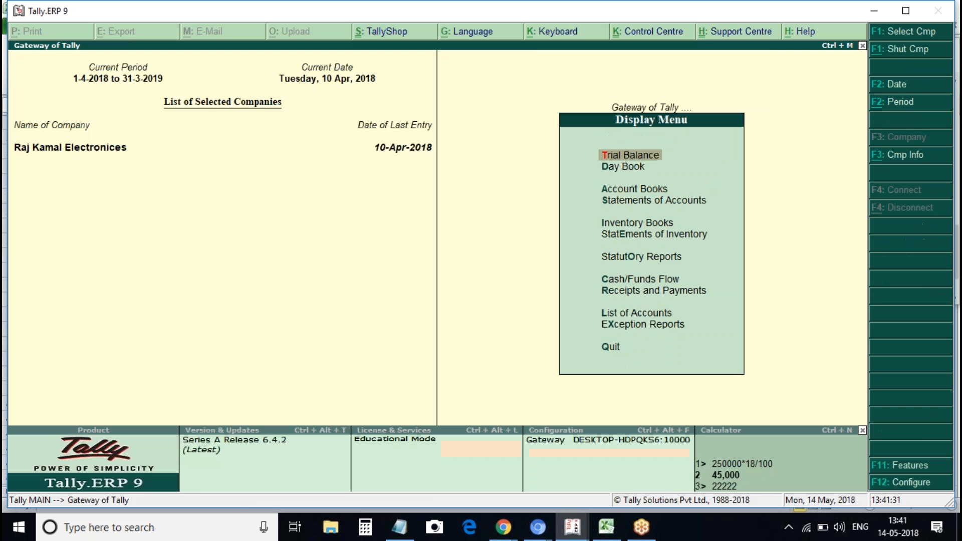
{"action": "key", "text": "o"}
{"action": "key", "text": "g"}
{"action": "key", "text": "Down"}
{"action": "key", "text": "Down"}
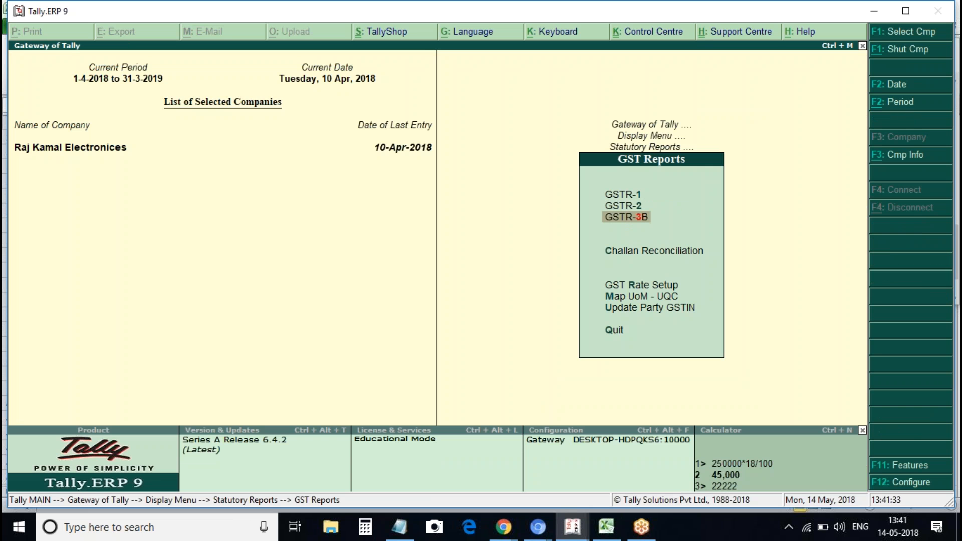
{"action": "key", "text": "Up"}
{"action": "key", "text": "Return"}
{"action": "key", "text": "Down"}
{"action": "key", "text": "Down"}
{"action": "key", "text": "Down"}
{"action": "key", "text": "Down"}
{"action": "key", "text": "Down"}
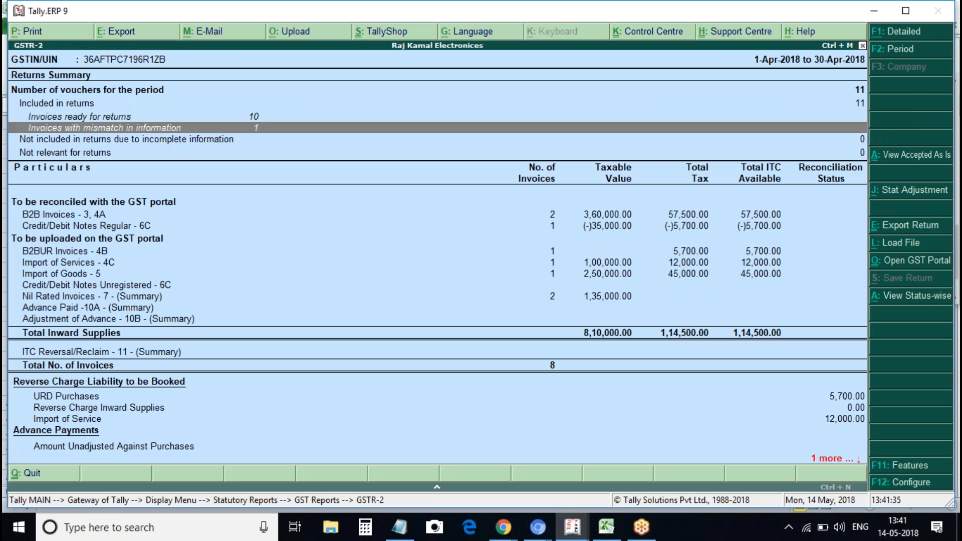
{"action": "key", "text": "Down"}
{"action": "key", "text": "Down"}
{"action": "key", "text": "Down"}
{"action": "key", "text": "Down"}
{"action": "key", "text": "Down"}
{"action": "key", "text": "Down"}
{"action": "key", "text": "Down"}
{"action": "key", "text": "Down"}
{"action": "key", "text": "Down"}
{"action": "key", "text": "Down"}
{"action": "key", "text": "Down"}
{"action": "key", "text": "Down"}
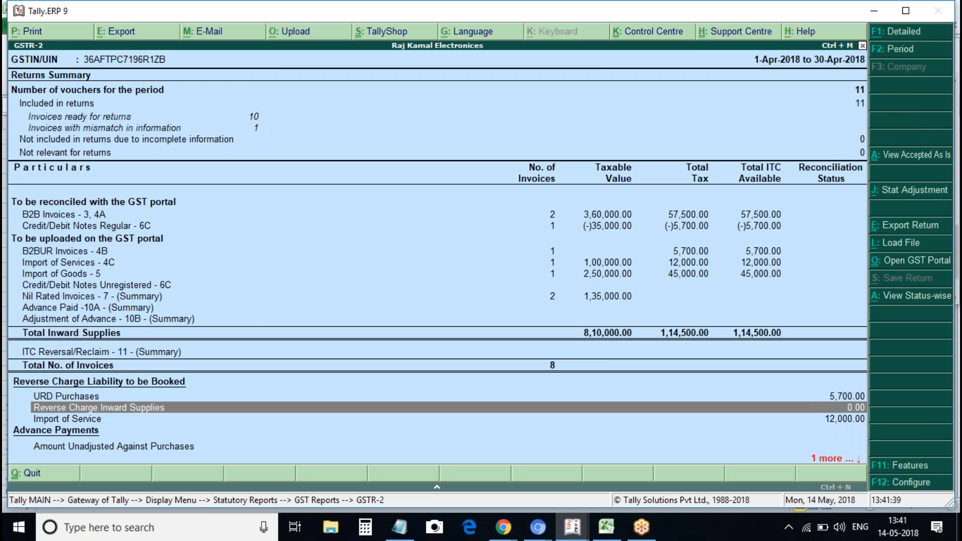
{"action": "key", "text": "Return"}
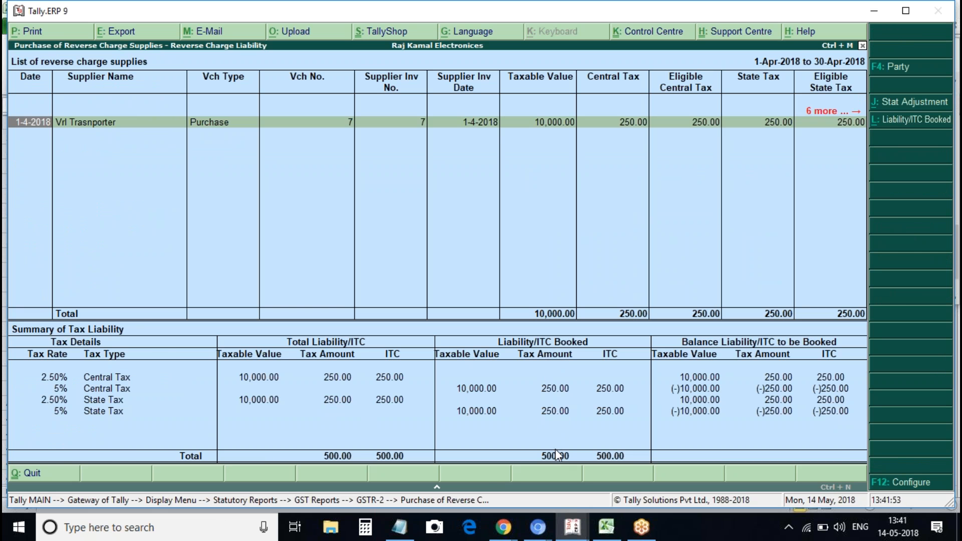
Close the reverse-charge report and open the GSTR-3B return
{"action": "key", "text": "Escape"}
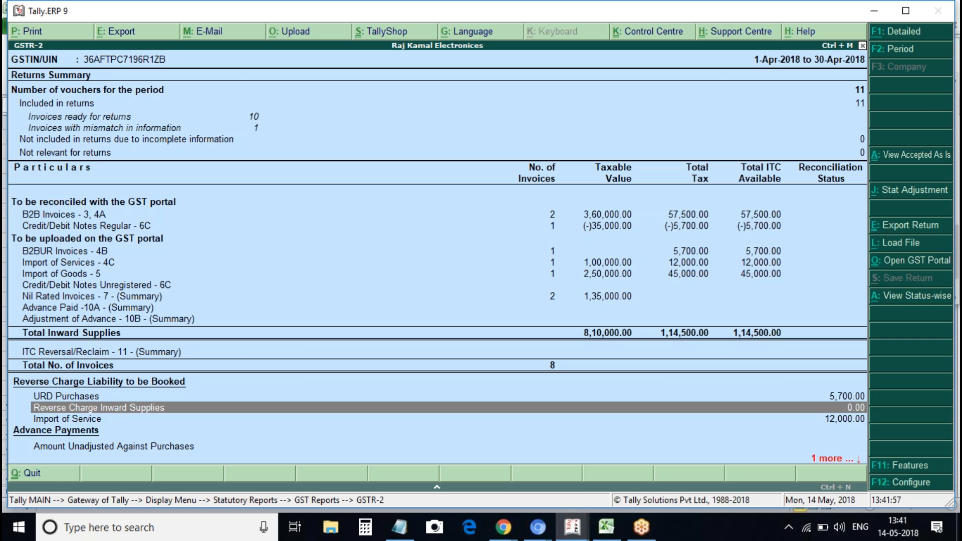
{"action": "key", "text": "Escape"}
{"action": "key", "text": "Down"}
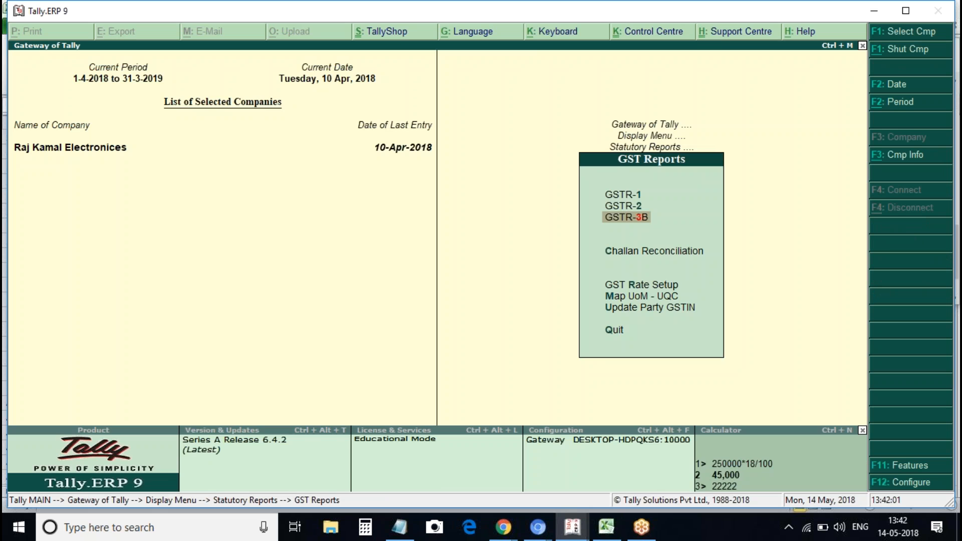
{"action": "key", "text": "Return"}
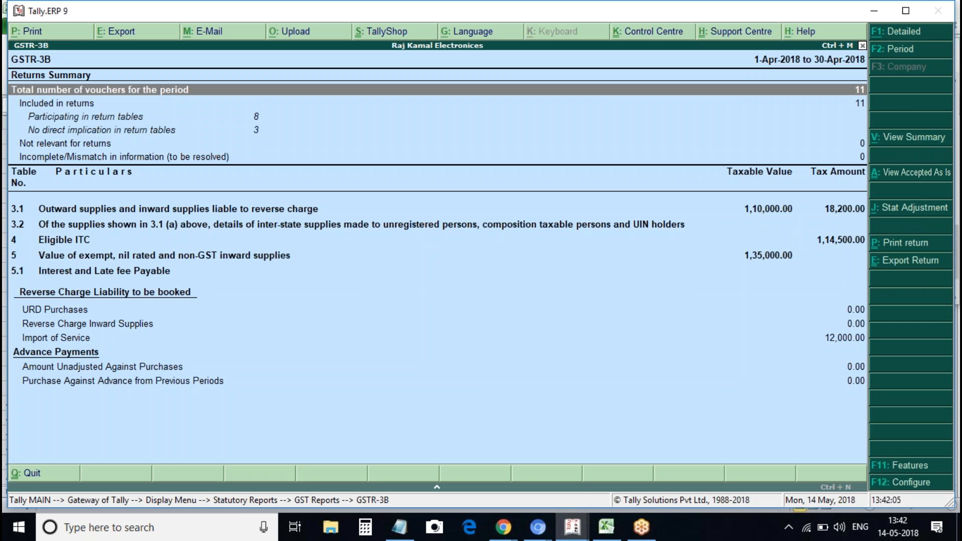
Switch GSTR-3B to detailed view and list the reverse-charge inward supply vouchers
{"action": "key", "text": "alt+F1"}
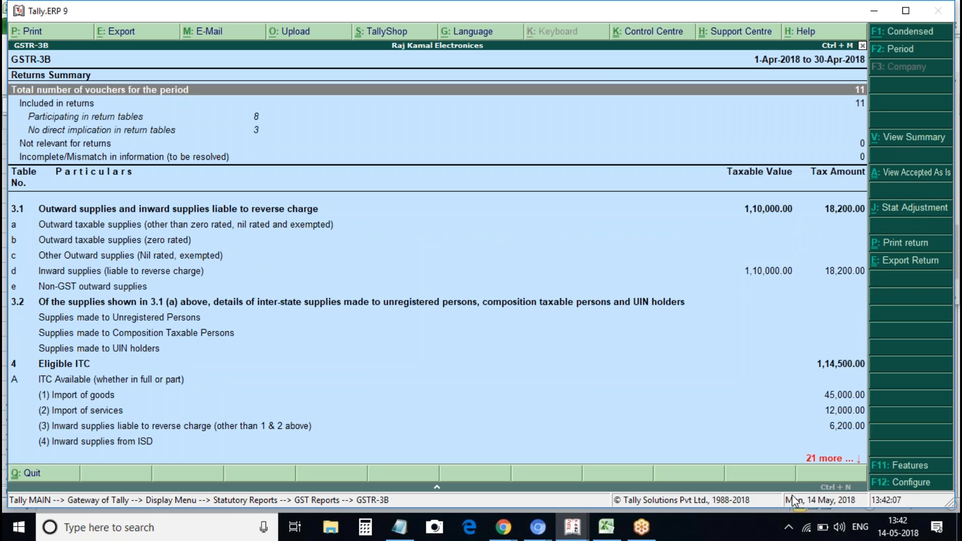
{"action": "key", "text": "Down"}
{"action": "key", "text": "Down"}
{"action": "key", "text": "Down"}
{"action": "key", "text": "Down"}
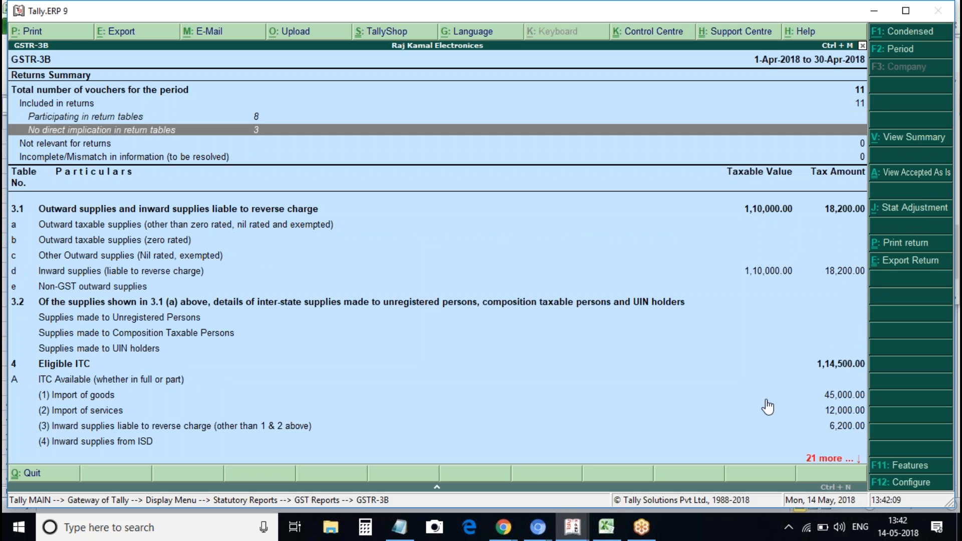
{"action": "key", "text": "Up"}
{"action": "key", "text": "Up"}
{"action": "key", "text": "Up"}
{"action": "key", "text": "Up"}
{"action": "key", "text": "Down"}
{"action": "key", "text": "Up"}
{"action": "key", "text": "Up"}
{"action": "key", "text": "Up"}
{"action": "key", "text": "Up"}
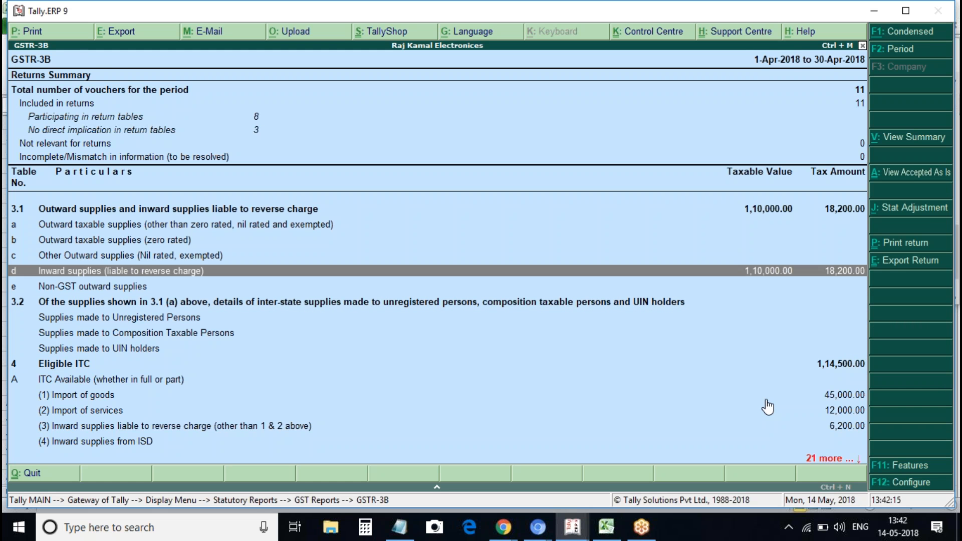
{"action": "key", "text": "Return"}
{"action": "key", "text": "Down"}
{"action": "key", "text": "Down"}
{"action": "key", "text": "Up"}
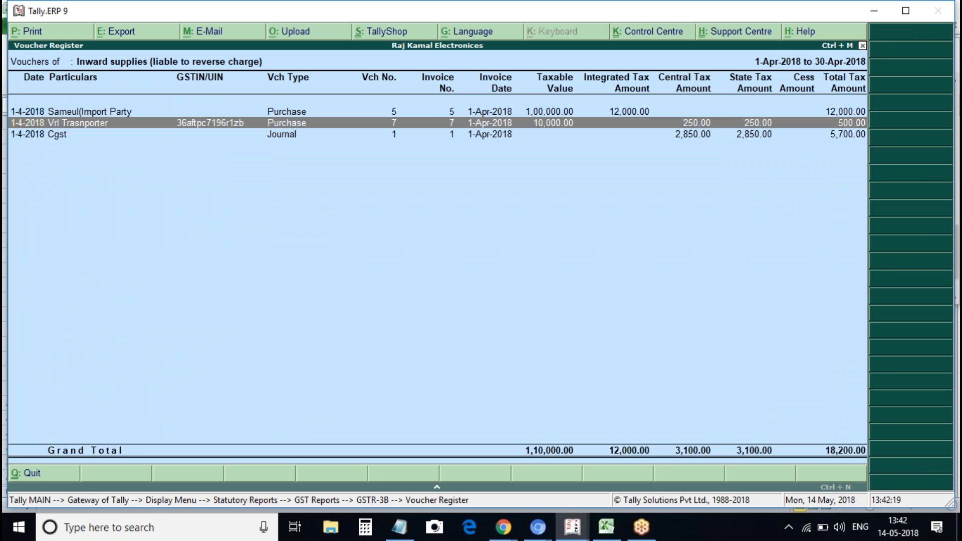
{"action": "key", "text": "Escape"}
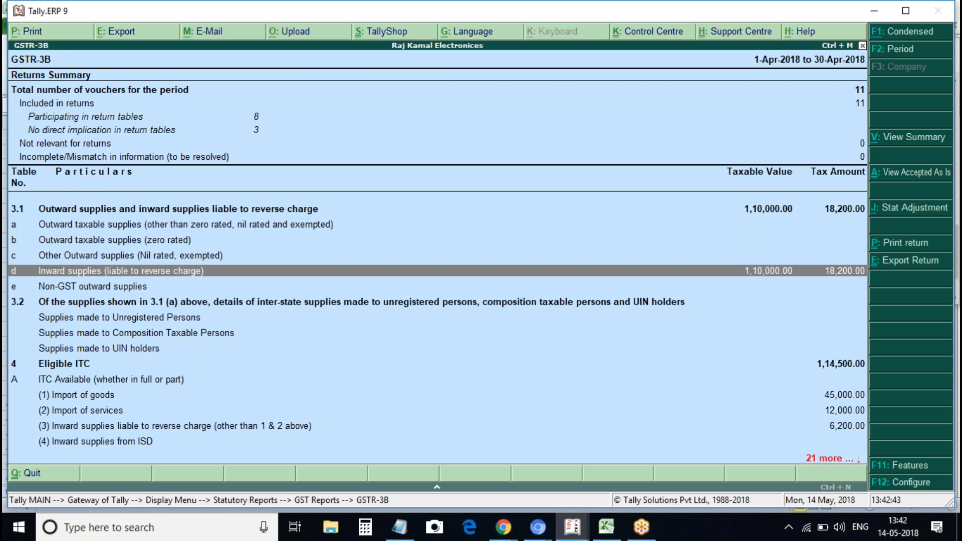
Reopen the voucher list, inspect the Cgst journal and Vrl Trasnporter purchase, then exit
{"action": "key", "text": "Return"}
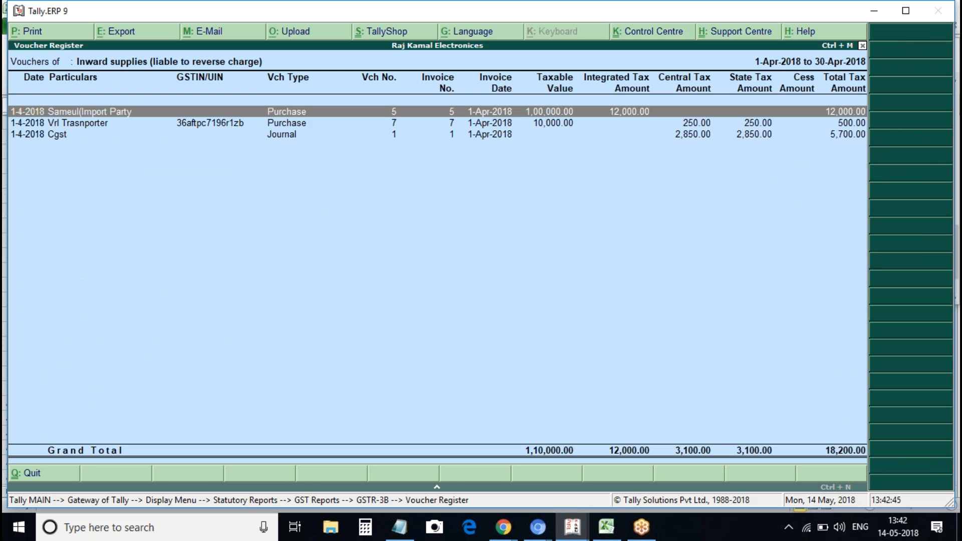
{"action": "left_click", "coordinate": [101, 135]}
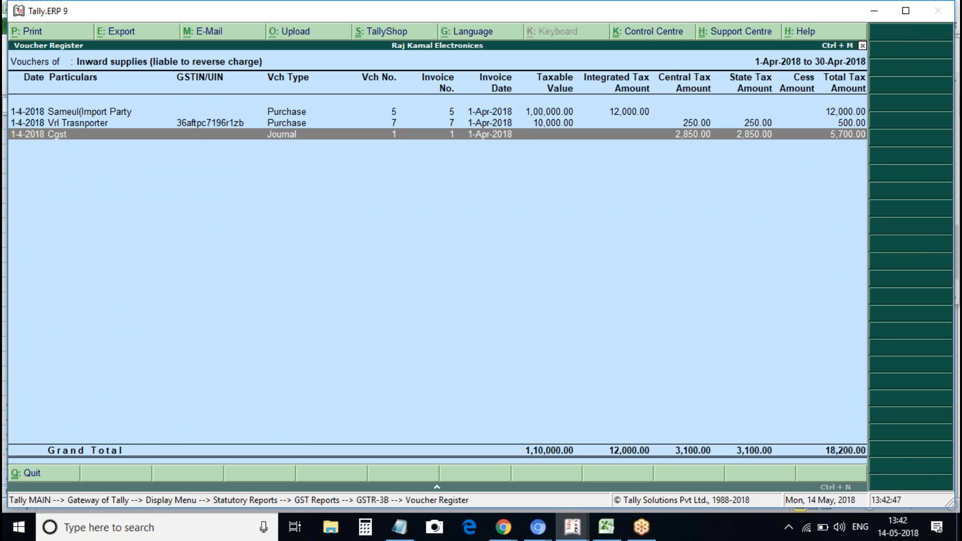
{"action": "key", "text": "Up"}
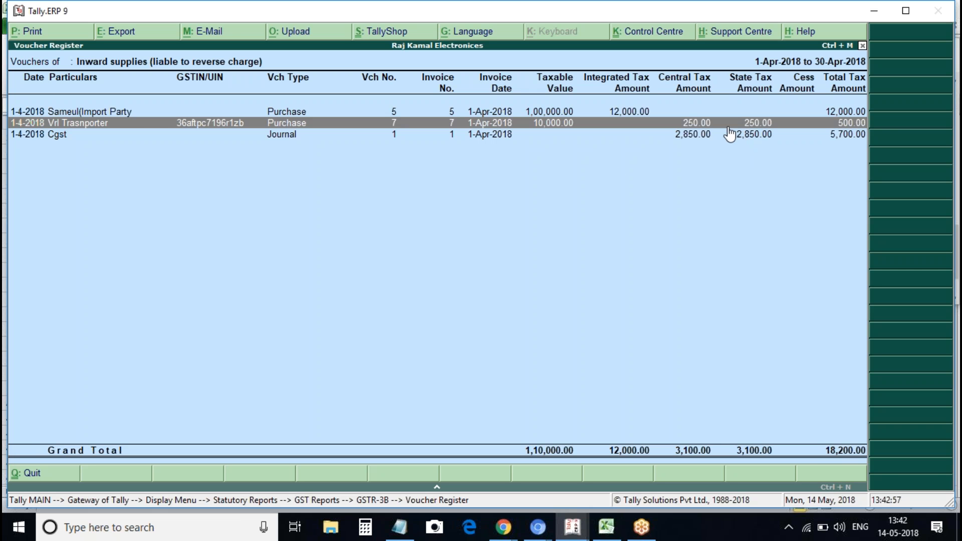
{"action": "key", "text": "Escape"}
{"action": "key", "text": "Escape"}
{"action": "key", "text": "Escape"}
{"action": "key", "text": "Escape"}
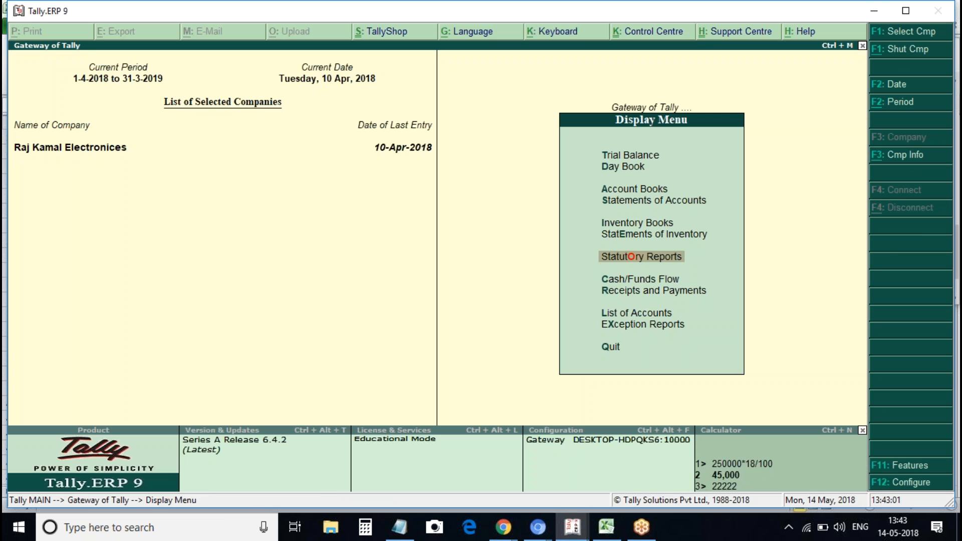
Open GSTR-3B and list the 8 vouchers participating in return tables
{"action": "key", "text": "Return"}
{"action": "key", "text": "Return"}
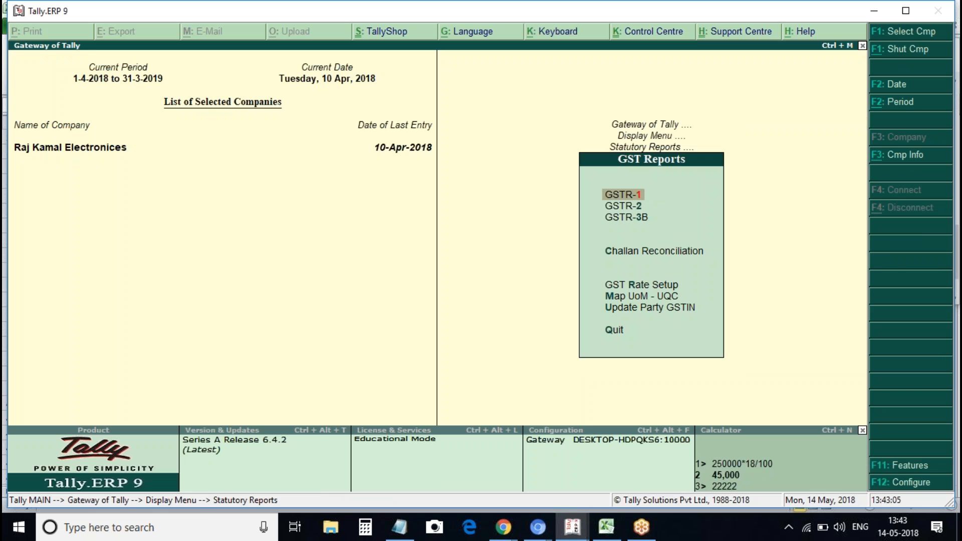
{"action": "key", "text": "Down"}
{"action": "key", "text": "Down"}
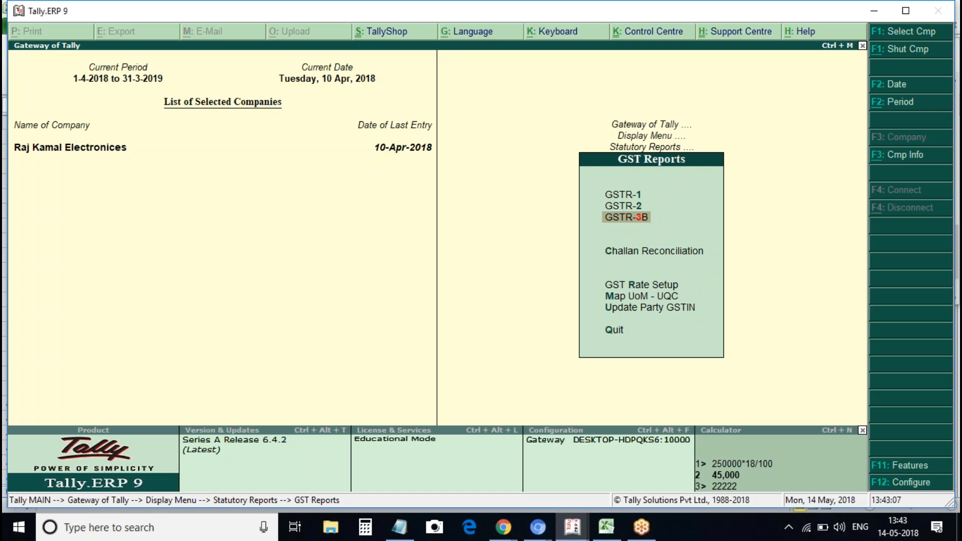
{"action": "key", "text": "Return"}
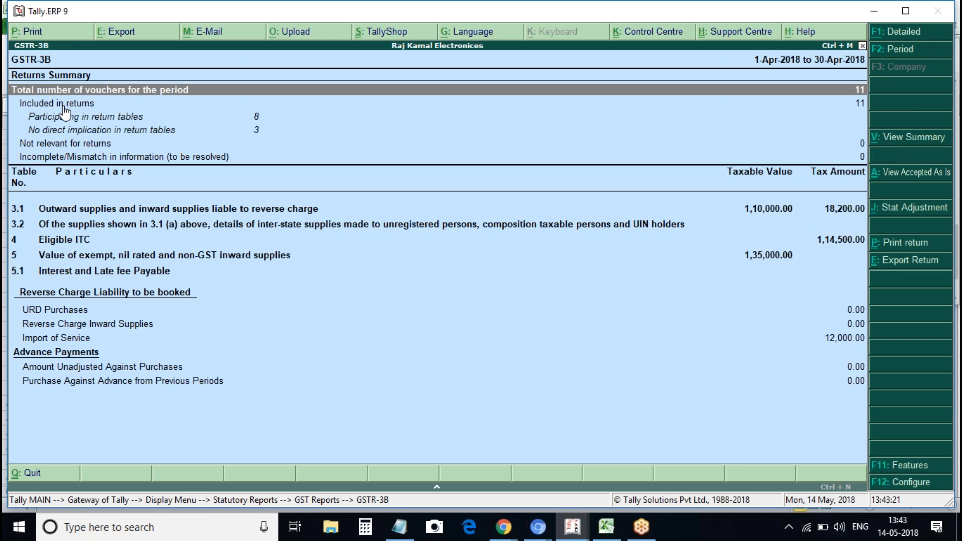
{"action": "key", "text": "Down"}
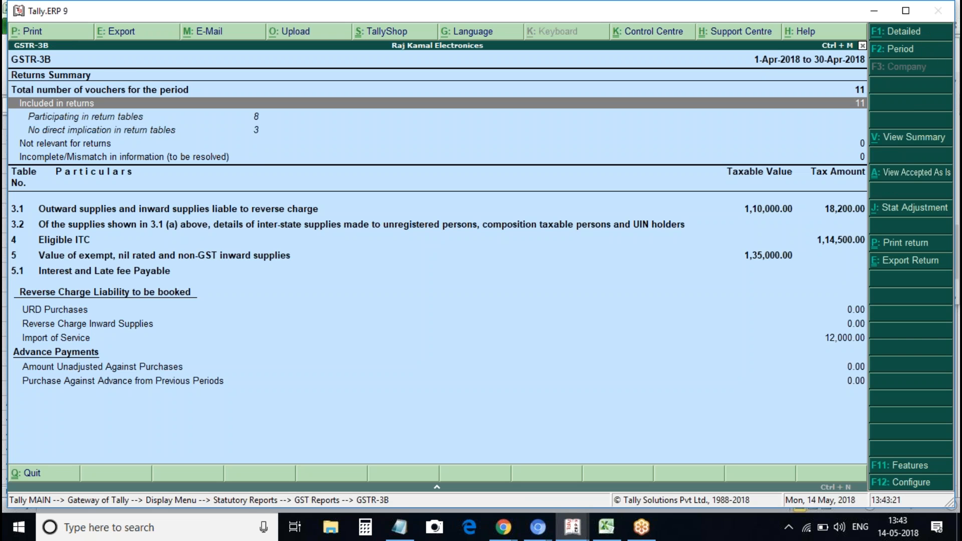
{"action": "left_click", "coordinate": [69, 119]}
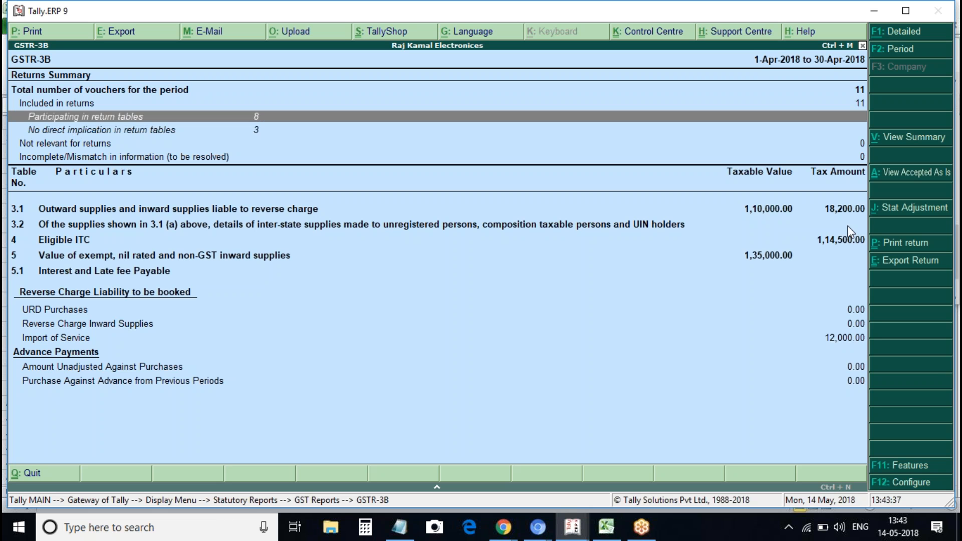
{"action": "key", "text": "Return"}
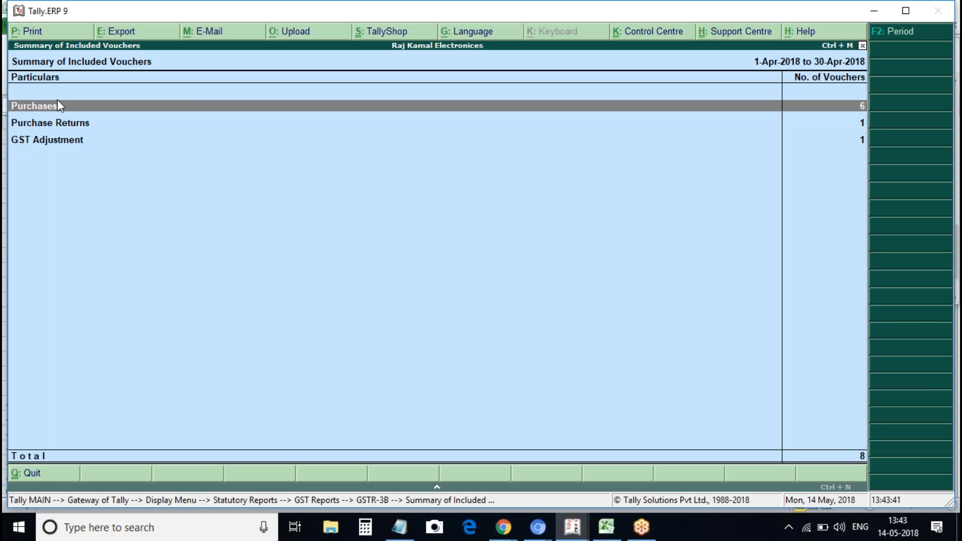
Drill into no-direct-implication vouchers and view the Local Unreg Supplier purchase without changes
{"action": "key", "text": "Escape"}
{"action": "left_click", "coordinate": [54, 132]}
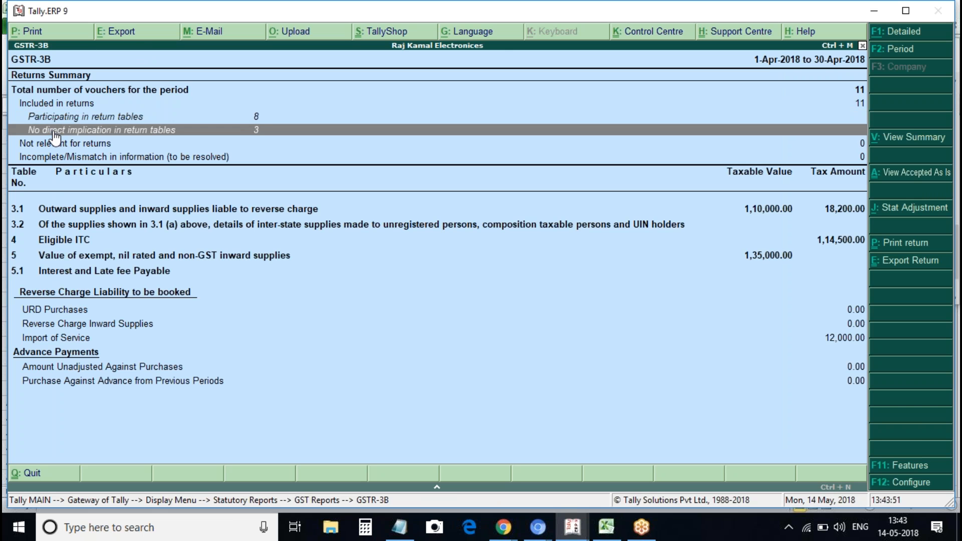
{"action": "key", "text": "Return"}
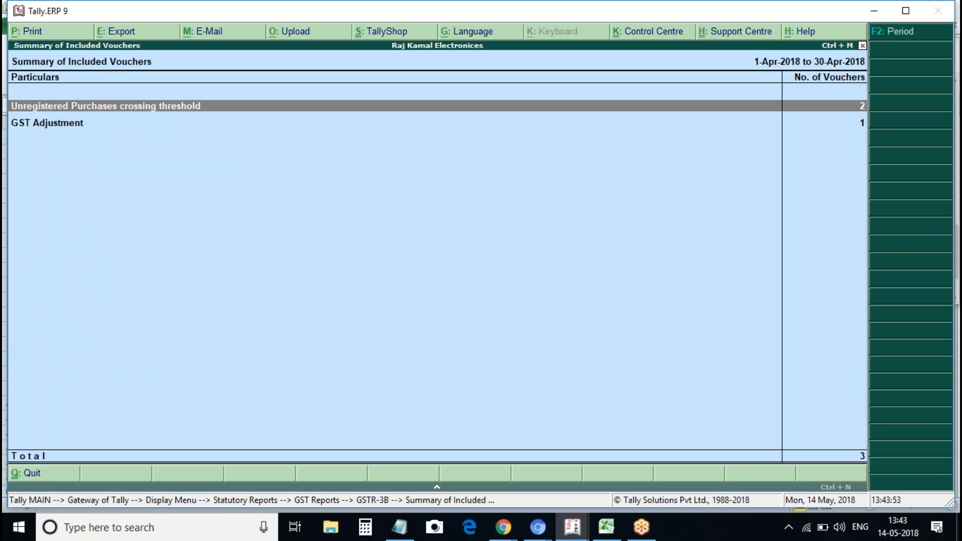
{"action": "key", "text": "Return"}
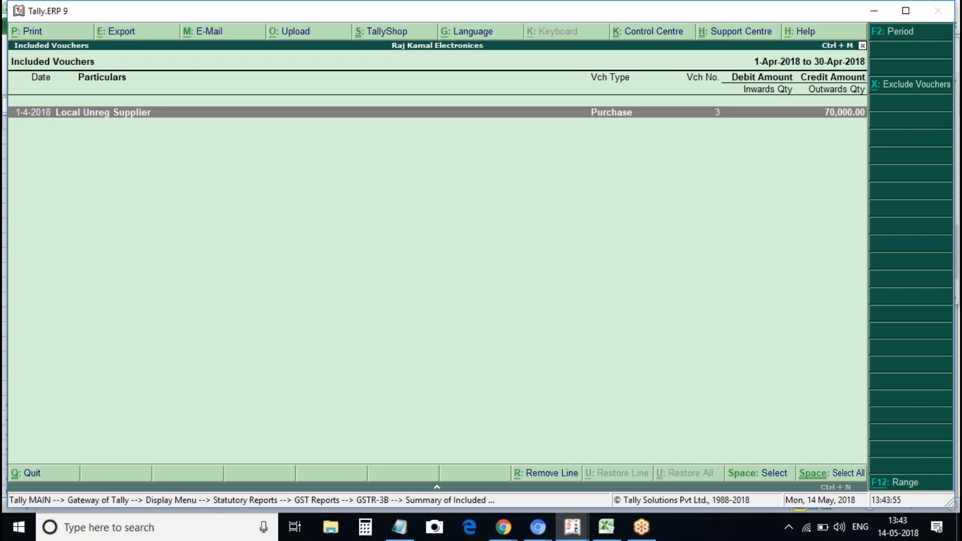
{"action": "key", "text": "Return"}
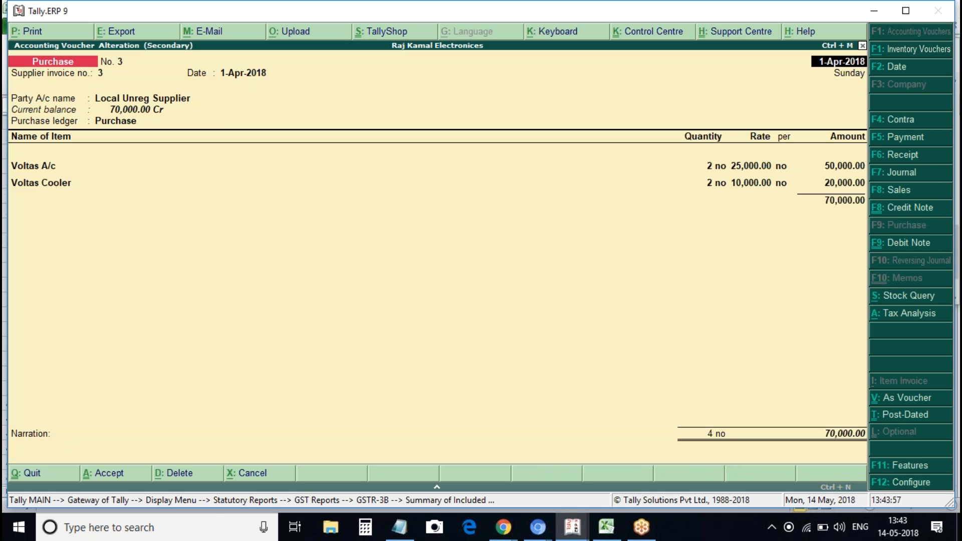
{"action": "key", "text": "Escape"}
{"action": "key", "text": "y"}
{"action": "key", "text": "Escape"}
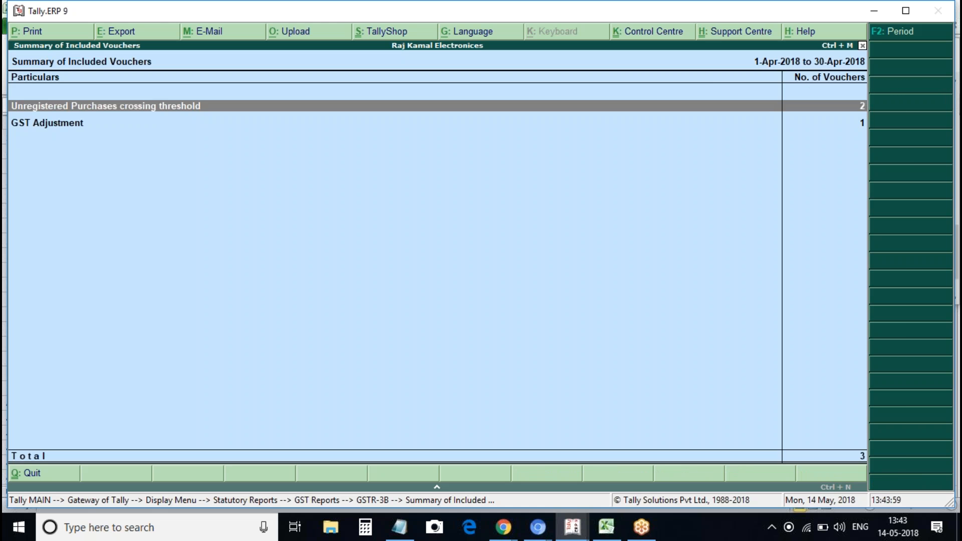
Check the GST Adjustment voucher, then return to the GSTR-3B summary rows
{"action": "key", "text": "Down"}
{"action": "key", "text": "Return"}
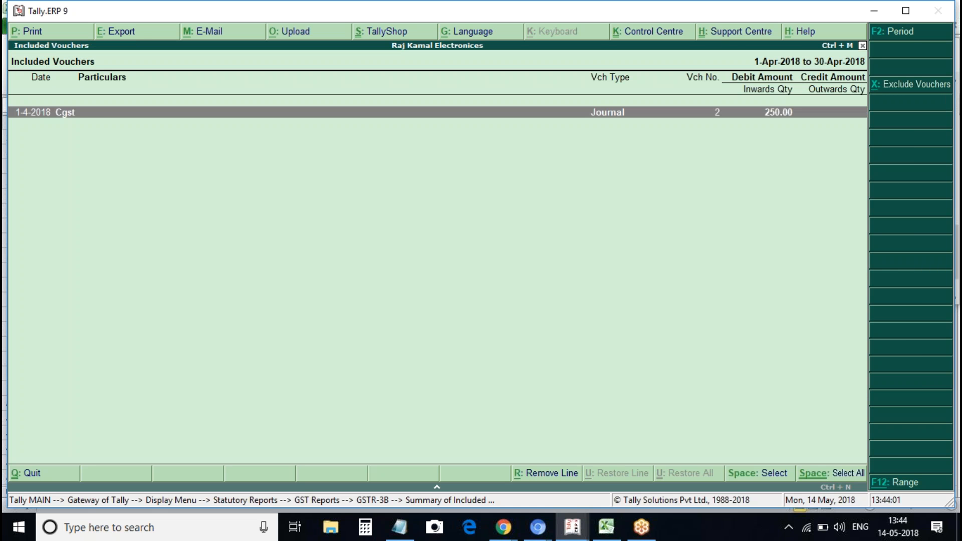
{"action": "key", "text": "Escape"}
{"action": "key", "text": "Escape"}
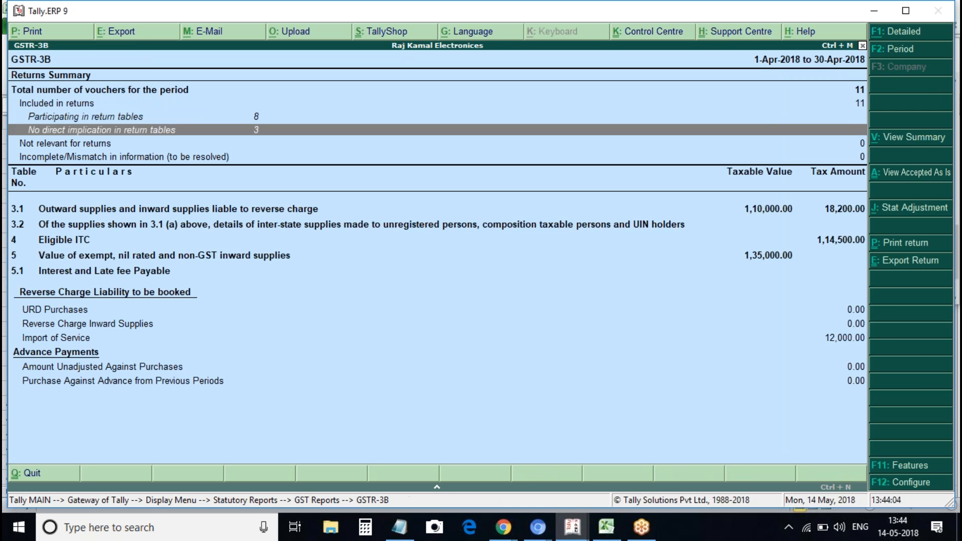
{"action": "key", "text": "Down"}
{"action": "key", "text": "Down"}
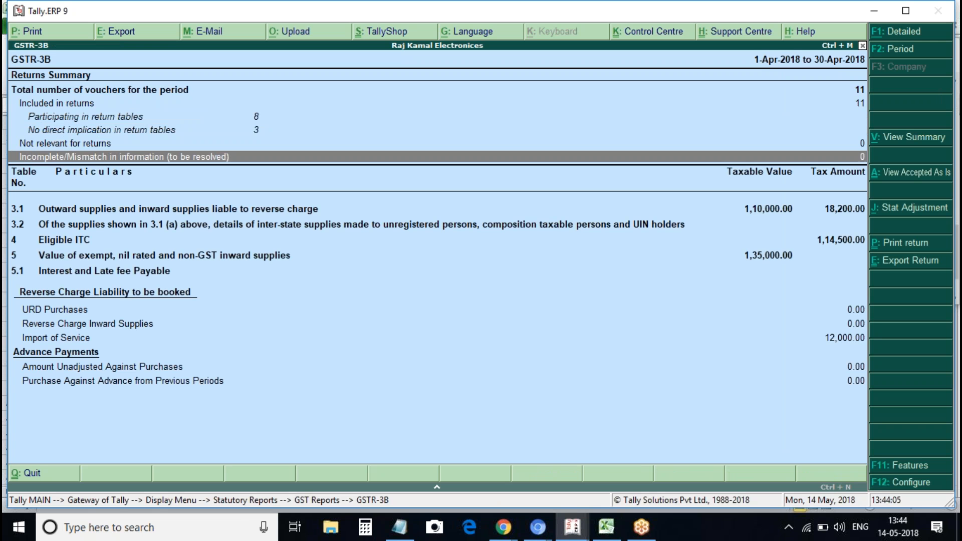
{"action": "key", "text": "Down"}
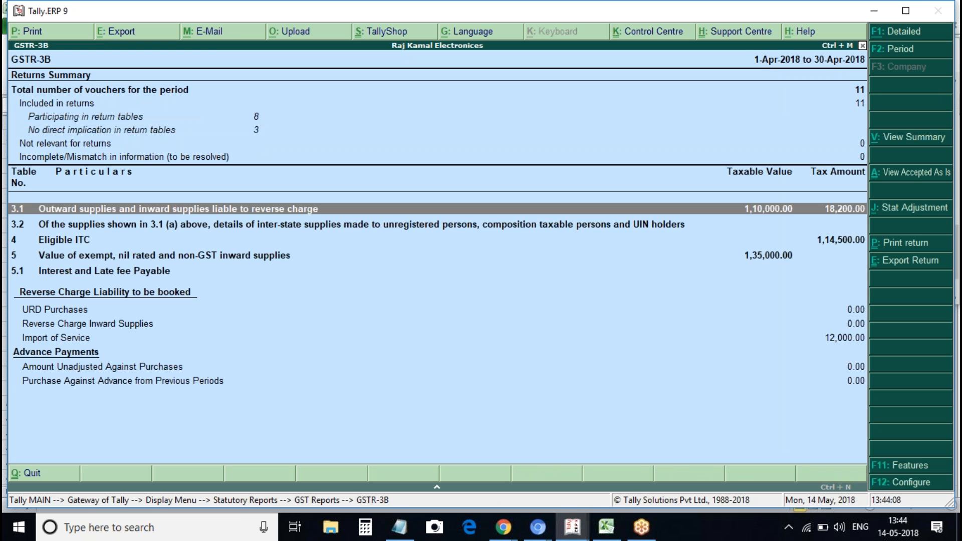
Switch GSTR-3B to detailed view, inspect row 3.1(a), then close the report
{"action": "key", "text": "alt+F1"}
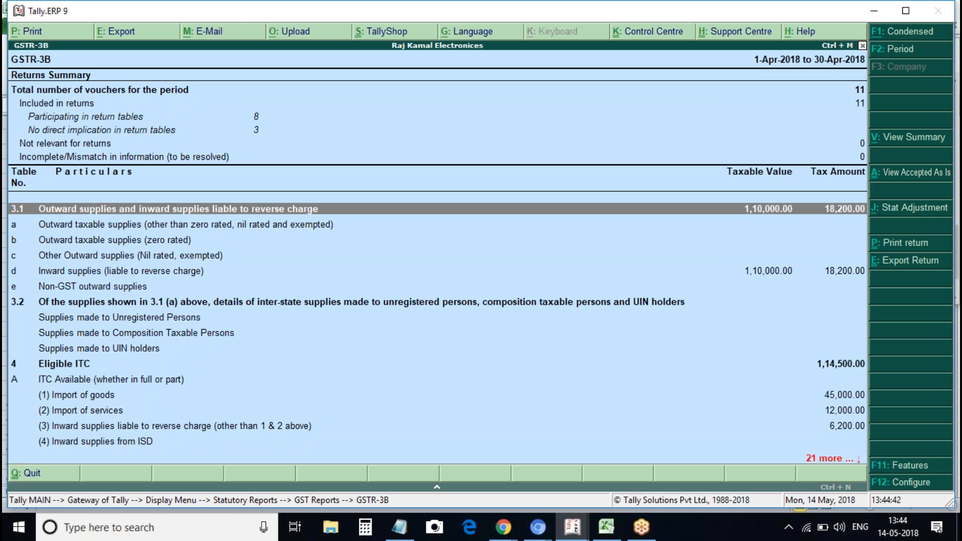
{"action": "key", "text": "Down"}
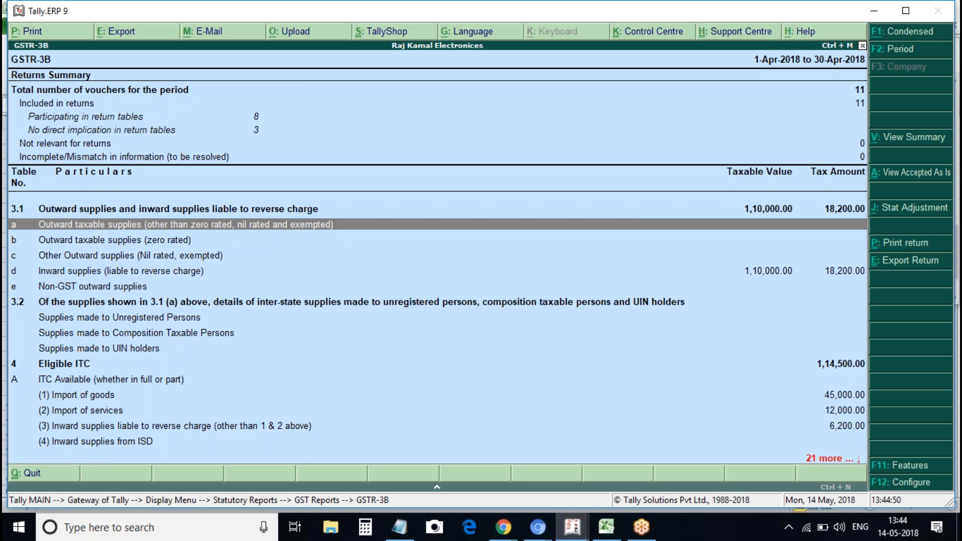
{"action": "key", "text": "Escape"}
{"action": "key", "text": "Escape"}
{"action": "key", "text": "Escape"}
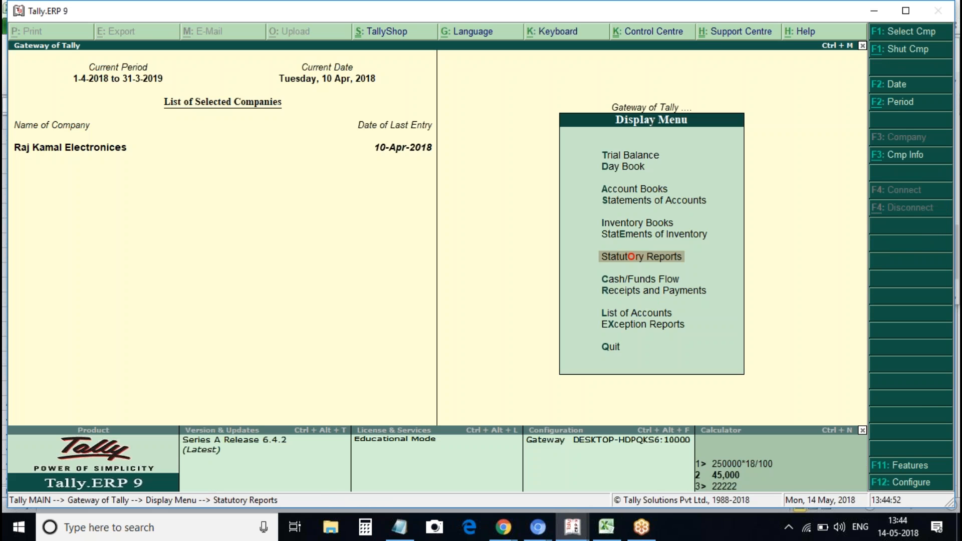
Open a Sales voucher in item invoice mode dated 1-Apr-2018
{"action": "key", "text": "Escape"}
{"action": "key", "text": "n"}
{"action": "key", "text": "v"}
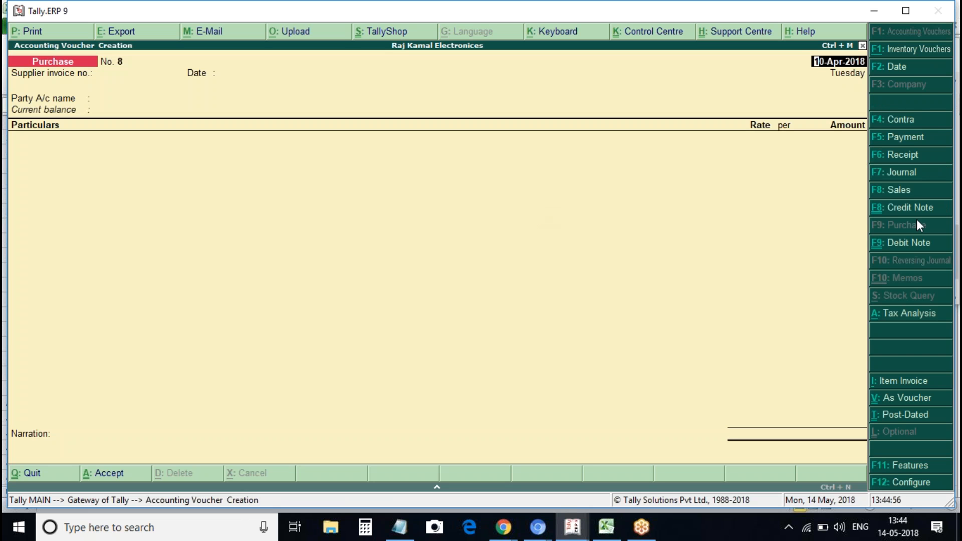
{"action": "left_click", "coordinate": [897, 189]}
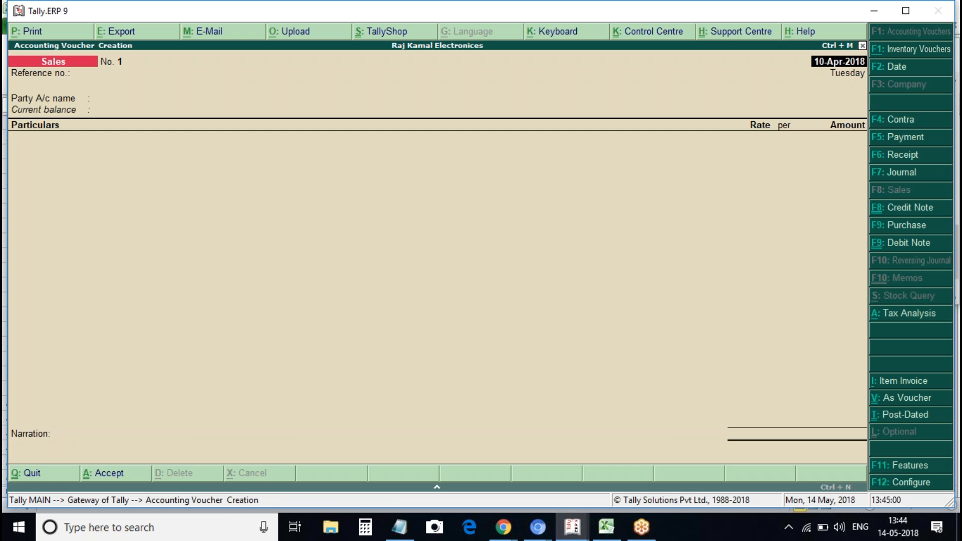
{"action": "key", "text": "alt+i"}
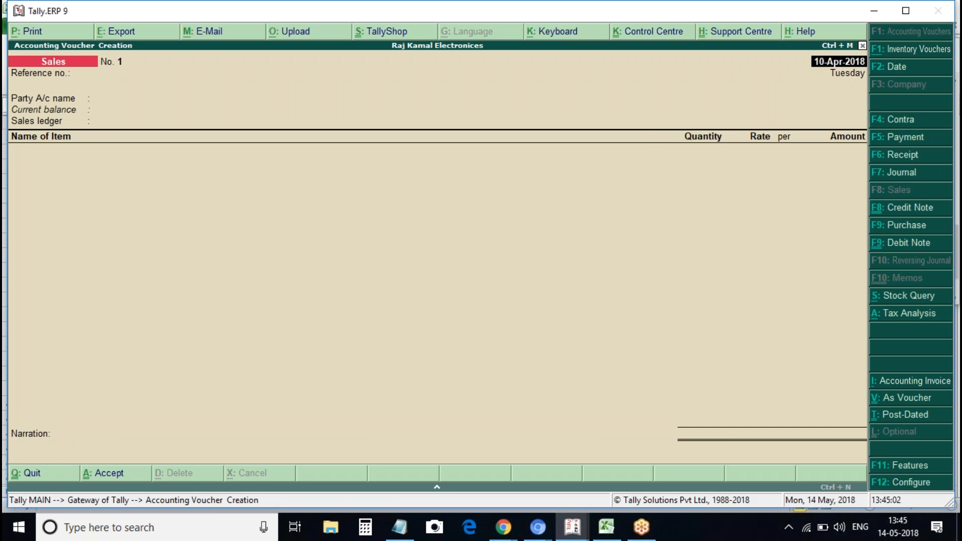
{"action": "type", "text": "1-4-18"}
{"action": "key", "text": "Return"}
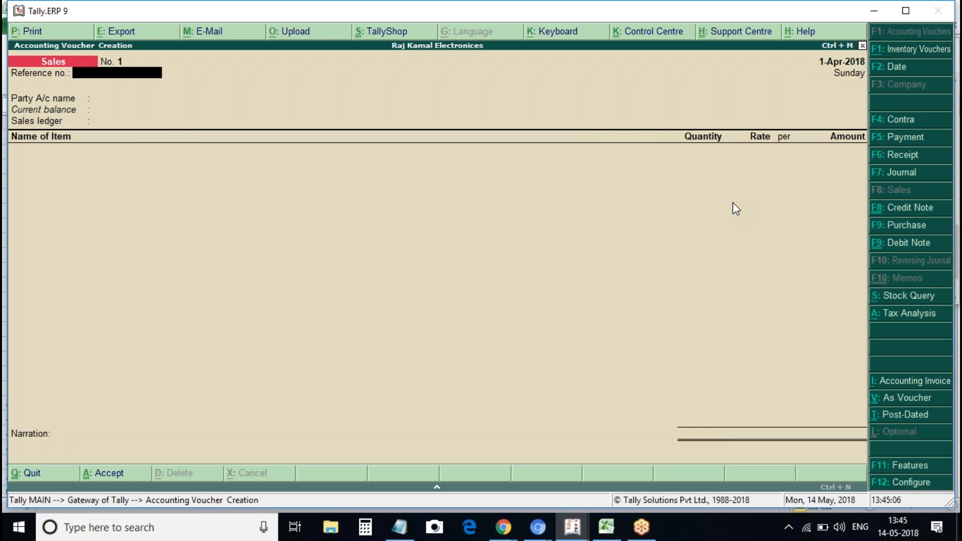
Start a new party ledger named 'Local Reg Customer' from the Party A/c field
{"action": "key", "text": "Return"}
{"action": "key", "text": "Down"}
{"action": "key", "text": "Down"}
{"action": "key", "text": "Down"}
{"action": "key", "text": "Up"}
{"action": "key", "text": "Up"}
{"action": "key", "text": "Down"}
{"action": "key", "text": "Down"}
{"action": "key", "text": "Down"}
{"action": "key", "text": "Down"}
{"action": "key", "text": "Up"}
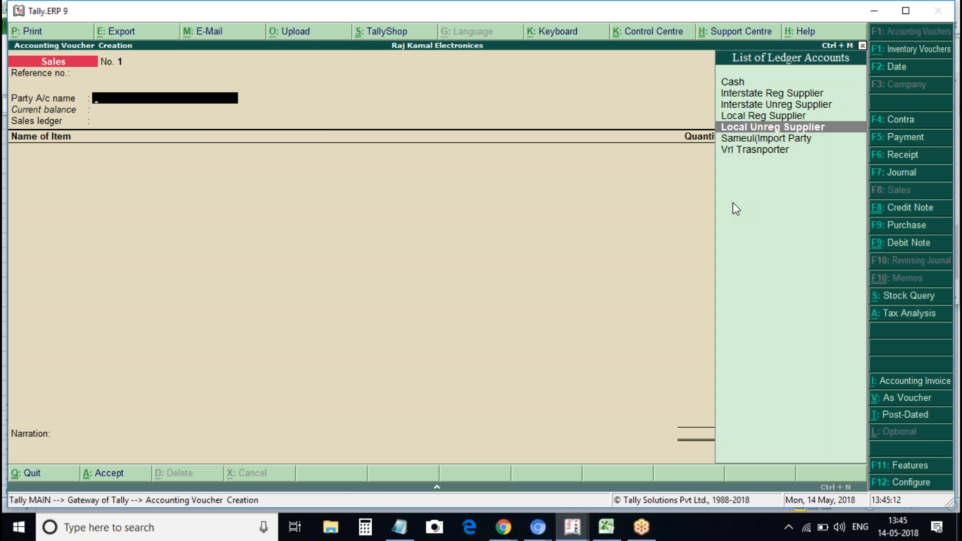
{"action": "key", "text": "alt+c"}
{"action": "type", "text": "Local Reg Customer"}
Put the Local Reg Customer ledger under Sundry Debtors with state Telangana
{"action": "key", "text": "Return"}
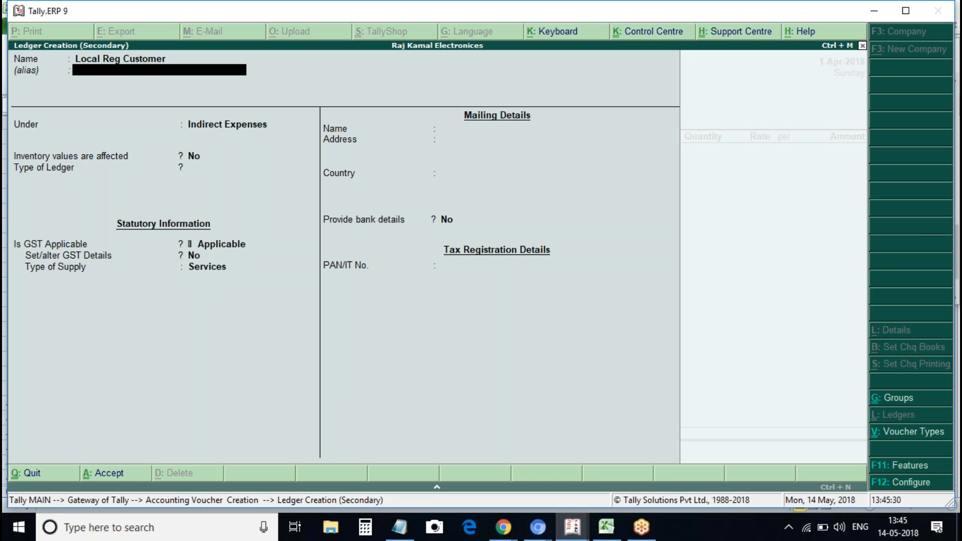
{"action": "key", "text": "Return"}
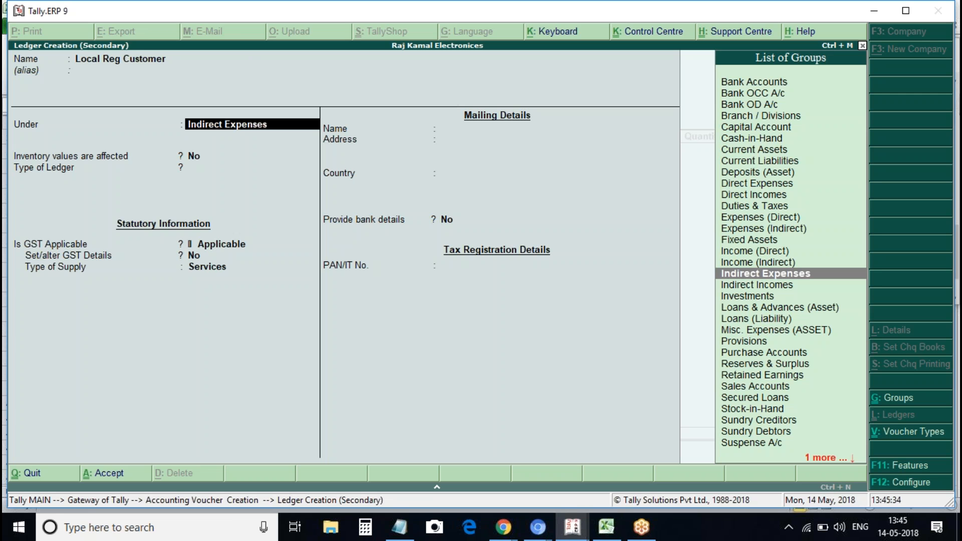
{"action": "type", "text": "D"}
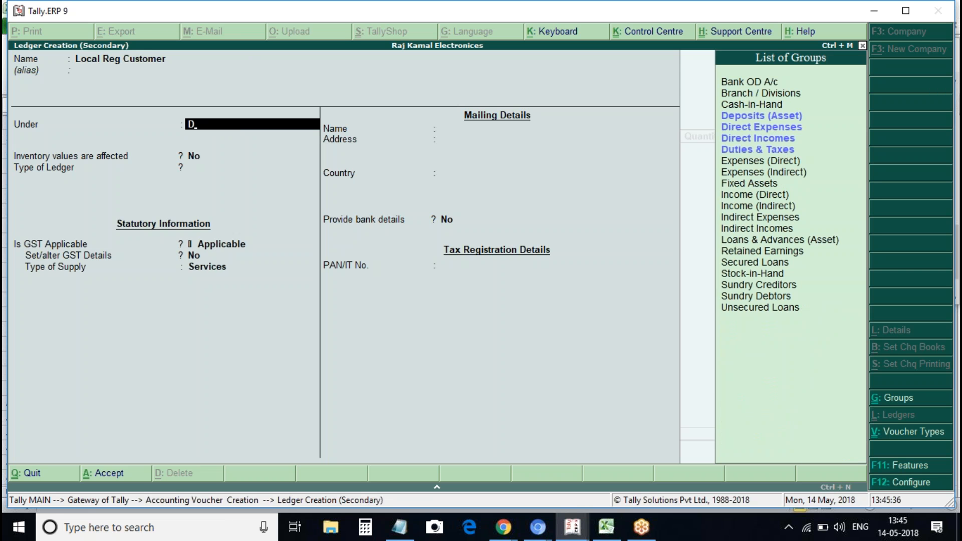
{"action": "key", "text": "Down"}
{"action": "key", "text": "Down"}
{"action": "key", "text": "Down"}
{"action": "key", "text": "Down"}
{"action": "key", "text": "Down"}
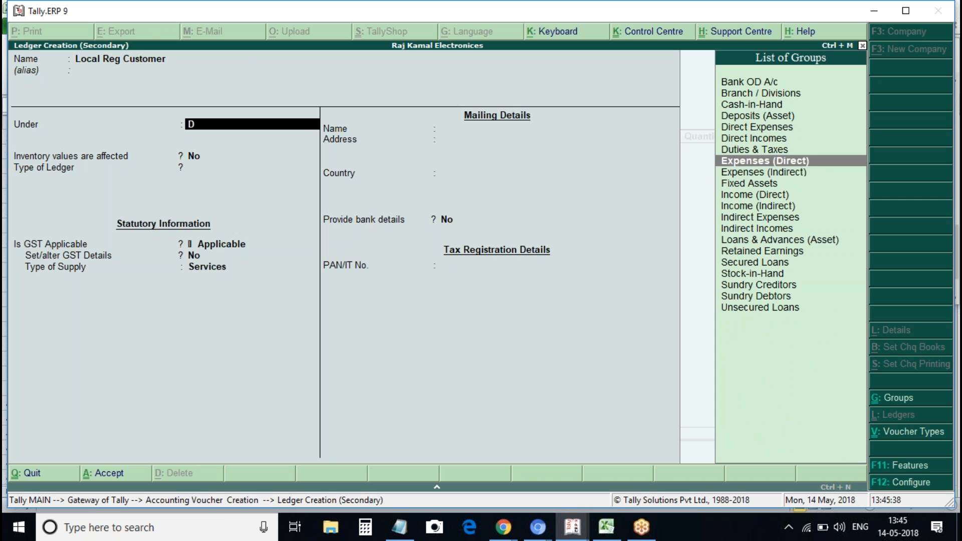
{"action": "key", "text": "Down"}
{"action": "key", "text": "Down"}
{"action": "key", "text": "Down"}
{"action": "key", "text": "Down"}
{"action": "key", "text": "Down"}
{"action": "key", "text": "Down"}
{"action": "key", "text": "Down"}
{"action": "key", "text": "Down"}
{"action": "key", "text": "Down"}
{"action": "key", "text": "Down"}
{"action": "key", "text": "Down"}
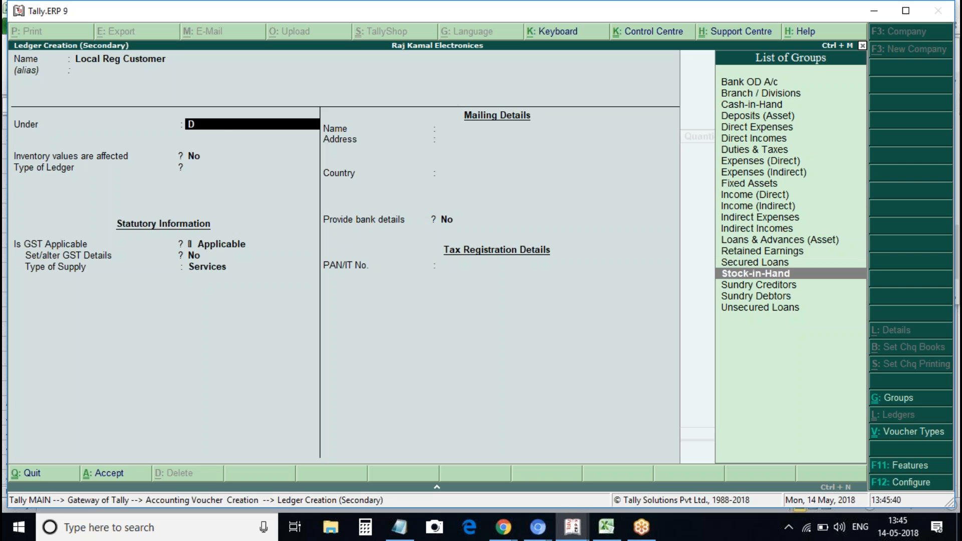
{"action": "key", "text": "Return"}
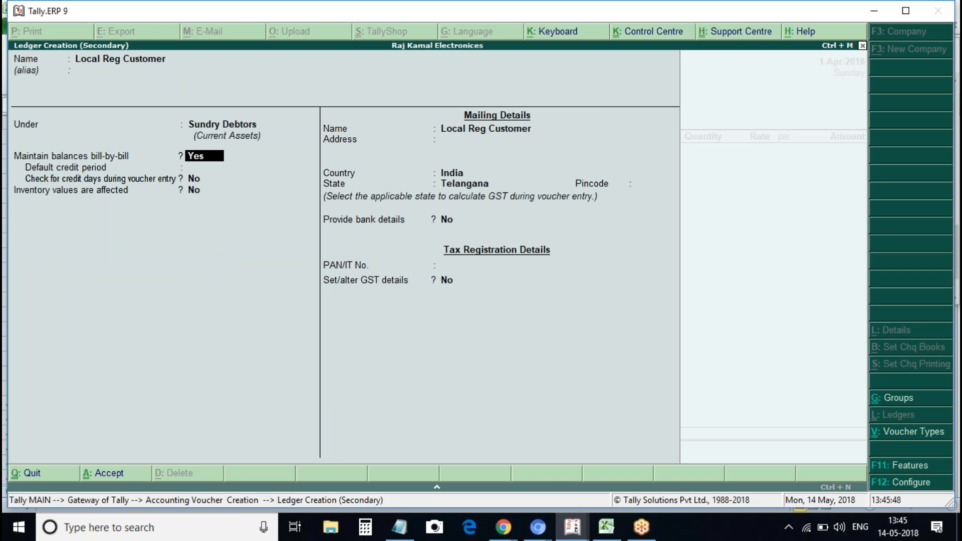
{"action": "key", "text": "Return"}
{"action": "key", "text": "Return"}
{"action": "key", "text": "Return"}
{"action": "key", "text": "Return"}
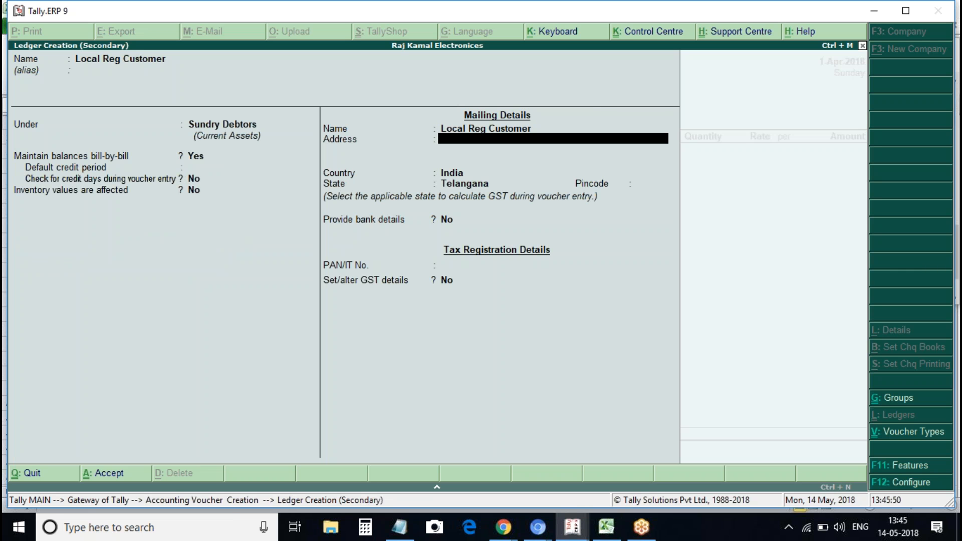
{"action": "key", "text": "Return"}
{"action": "key", "text": "Return"}
{"action": "key", "text": "Return"}
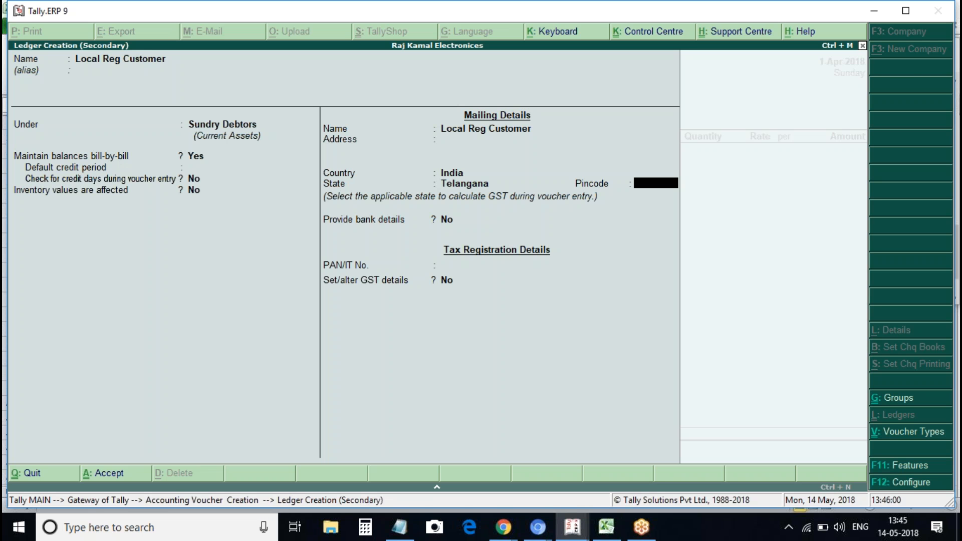
{"action": "key", "text": "Return"}
{"action": "key", "text": "Return"}
{"action": "key", "text": "Return"}
Set GST details to Regular registration, party type Not Applicable, and enter the customer's GSTIN
{"action": "type", "text": "y"}
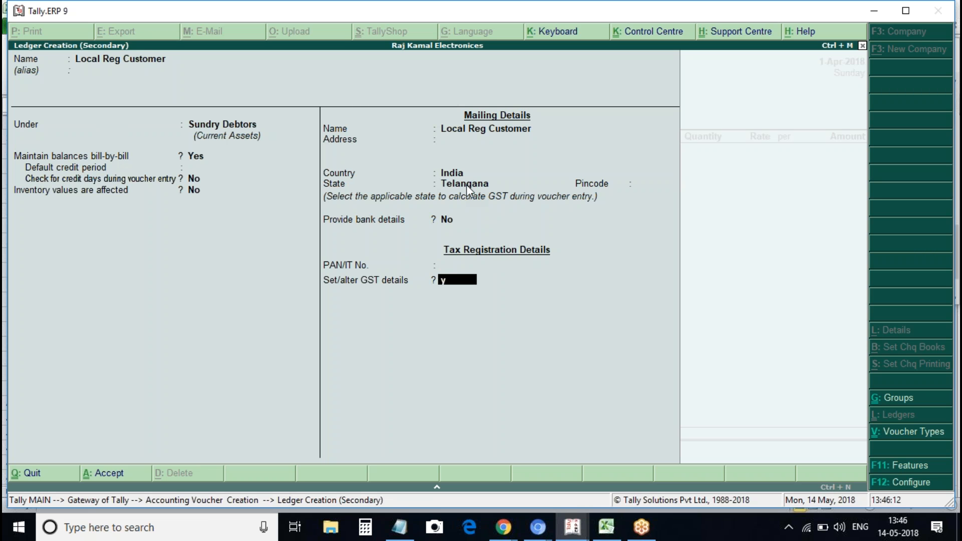
{"action": "key", "text": "Return"}
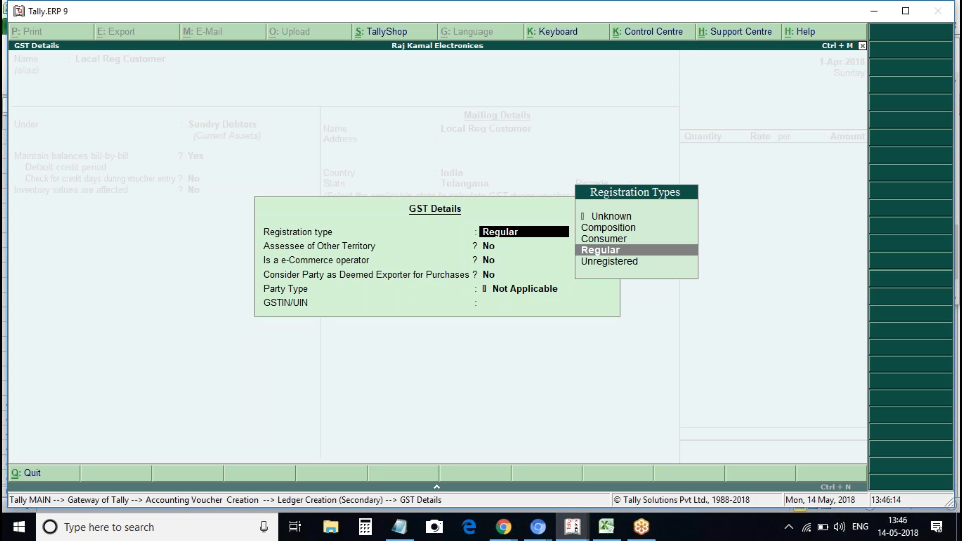
{"action": "key", "text": "Return"}
{"action": "key", "text": "Return"}
{"action": "key", "text": "Return"}
{"action": "key", "text": "Return"}
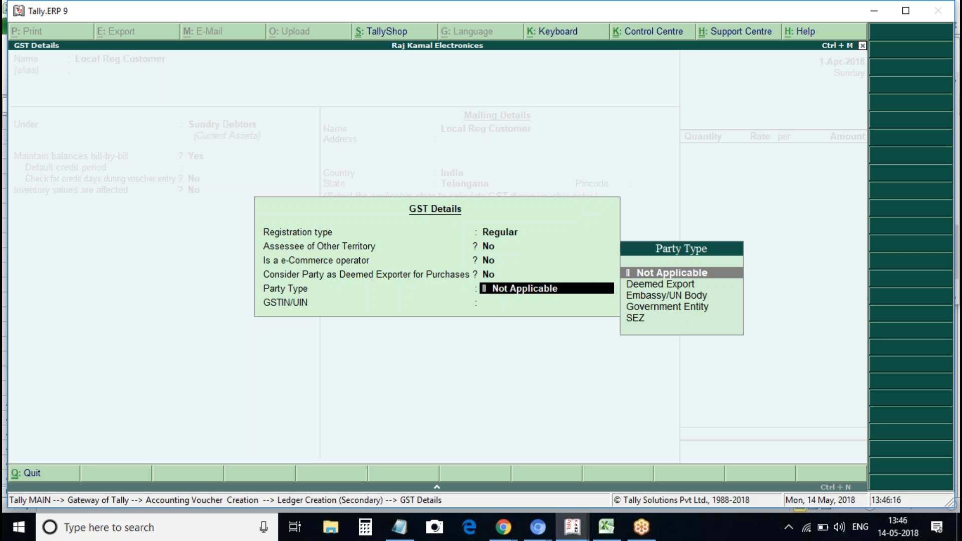
{"action": "key", "text": "Return"}
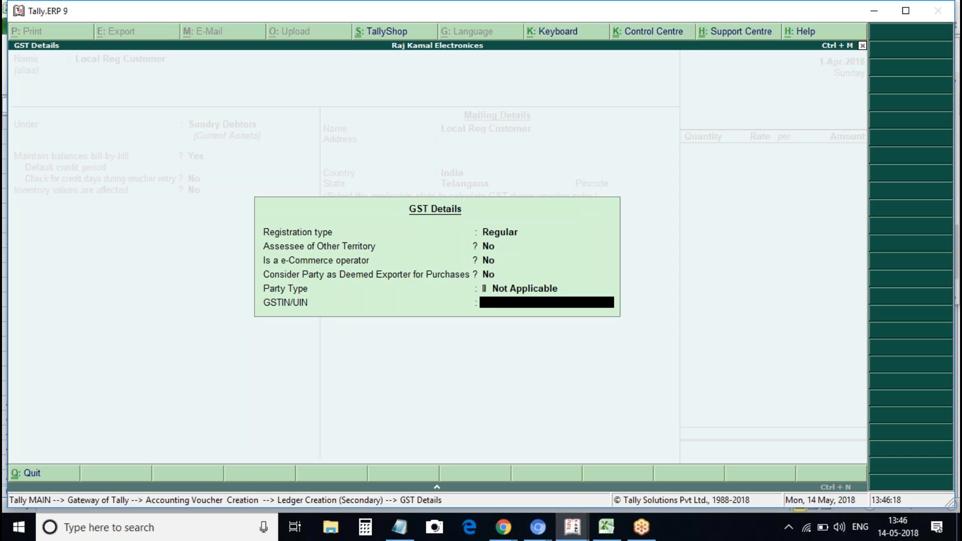
{"action": "type", "text": "36AFTP"}
{"action": "key", "text": "BackSpace"}
{"action": "key", "text": "BackSpace"}
{"action": "key", "text": "BackSpace"}
{"action": "key", "text": "BackSpace"}
{"action": "key", "text": "BackSpace"}
{"action": "key", "text": "BackSpace"}
{"action": "key", "text": "ctrl+alt+v"}
{"action": "key", "text": "Return"}
{"action": "key", "text": "Return"}
{"action": "key", "text": "Return"}
Save the customer ledger and create a 'Sales' ledger under Sales Accounts for goods
{"action": "key", "text": "ctrl+a"}
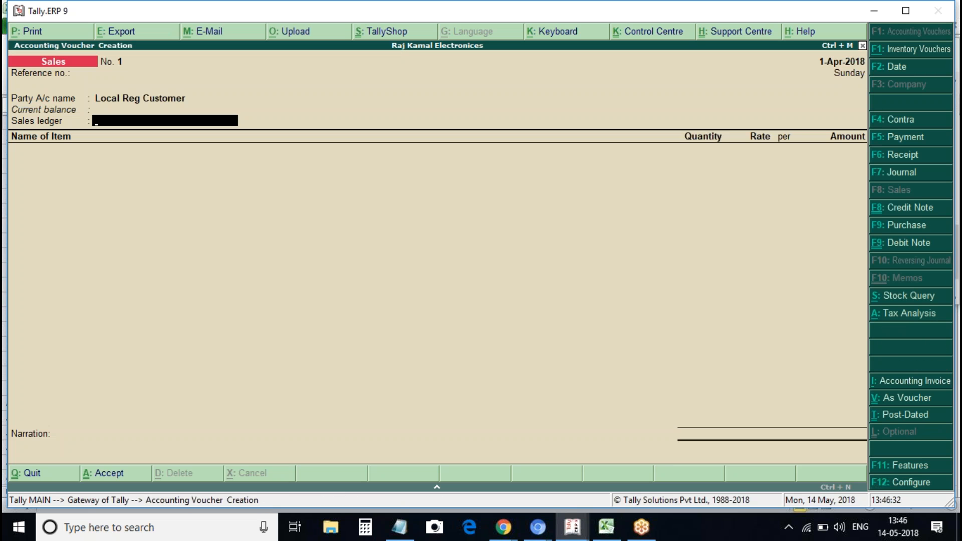
{"action": "key", "text": "alt+c"}
{"action": "type", "text": "Sales"}
{"action": "key", "text": "Return"}
{"action": "key", "text": "Return"}
{"action": "type", "text": "Sales"}
{"action": "key", "text": "Return"}
{"action": "key", "text": "Return"}
{"action": "key", "text": "Return"}
{"action": "key", "text": "Return"}
{"action": "type", "text": "g"}
{"action": "key", "text": "Return"}
{"action": "key", "text": "Return"}
{"action": "type", "text": "g"}
{"action": "key", "text": "Return"}
{"action": "key", "text": "ctrl+a"}
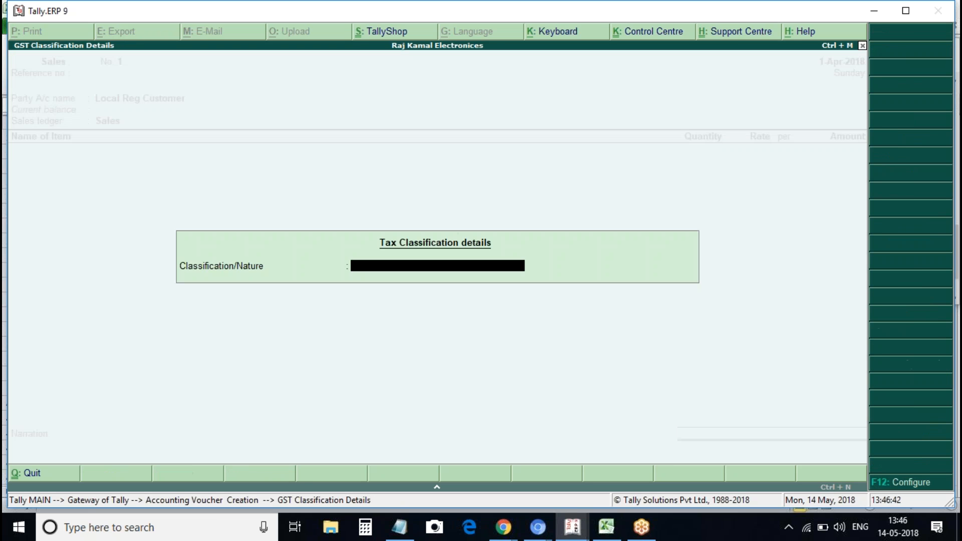
Add Voltas A/c to the invoice with quantity 2 at rate 30,000
{"action": "key", "text": "Return"}
{"action": "key", "text": "Down"}
{"action": "key", "text": "Down"}
{"action": "key", "text": "Return"}
{"action": "type", "text": "2"}
{"action": "key", "text": "Return"}
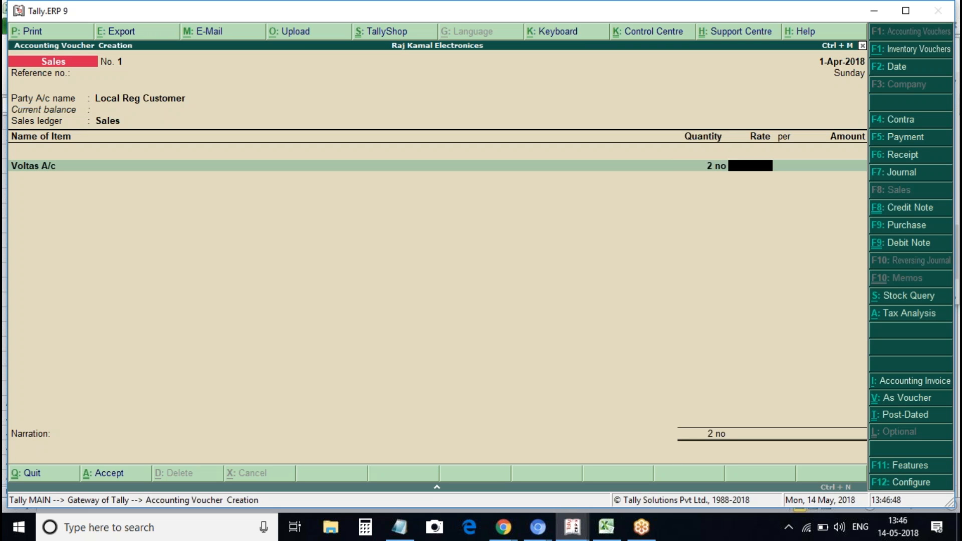
{"action": "type", "text": "30000"}
{"action": "key", "text": "Return"}
{"action": "key", "text": "Return"}
Add Cgst and Sgst tax ledgers and view the invoice's Tax Analysis
{"action": "key", "text": "Return"}
{"action": "key", "text": "Return"}
{"action": "type", "text": "Cgst"}
{"action": "key", "text": "Return"}
{"action": "type", "text": "Sg"}
{"action": "key", "text": "Return"}
{"action": "key", "text": "Return"}
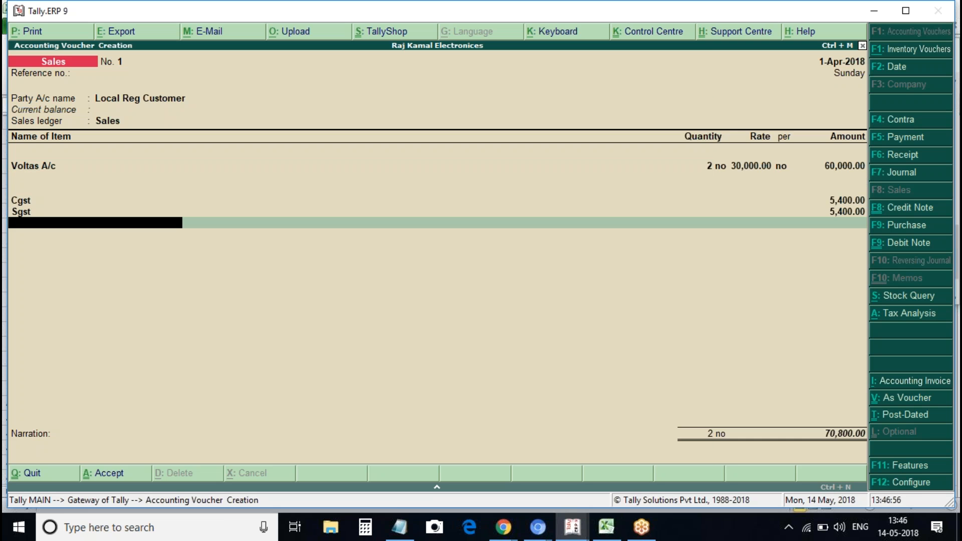
{"action": "key", "text": "alt+a"}
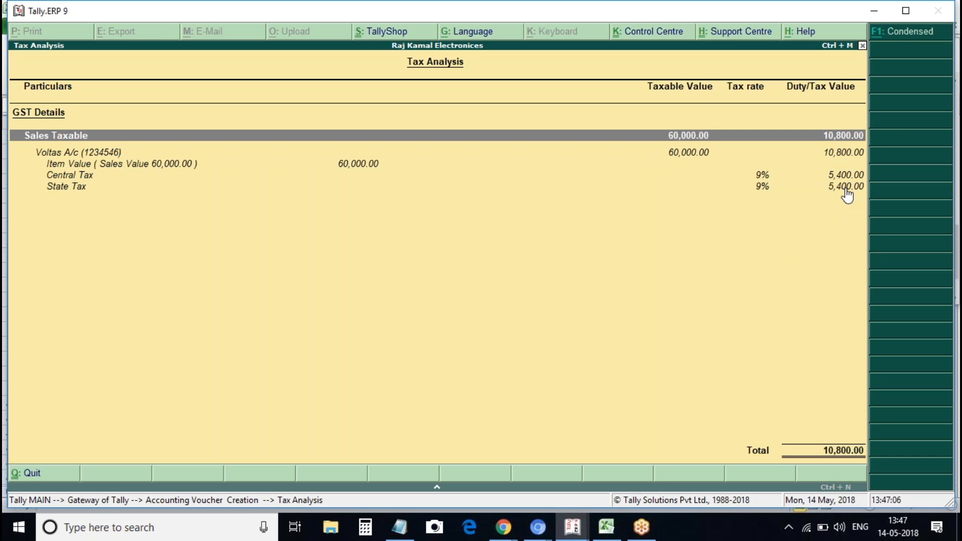
Close Tax Analysis and accept sales voucher No. 1 for 70,800
{"action": "key", "text": "Escape"}
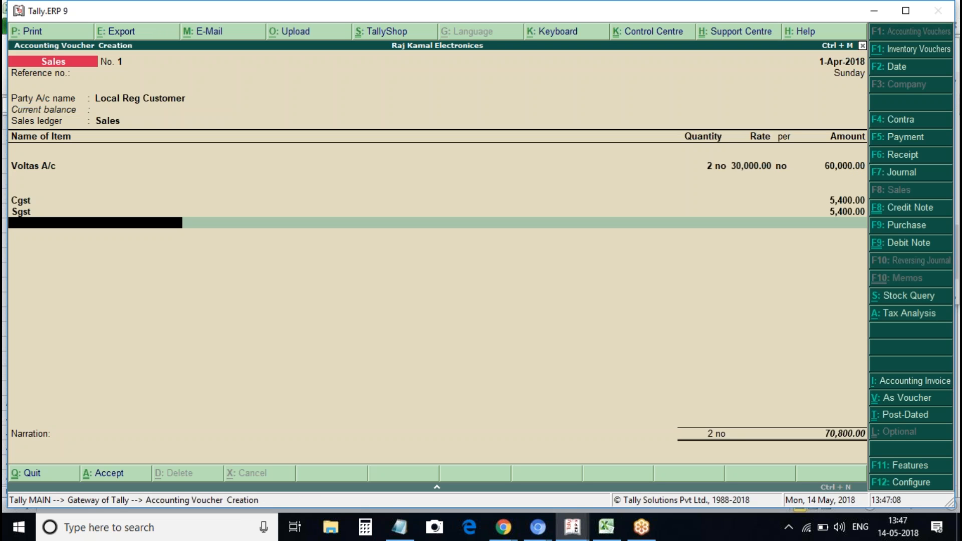
{"action": "key", "text": "ctrl+a"}
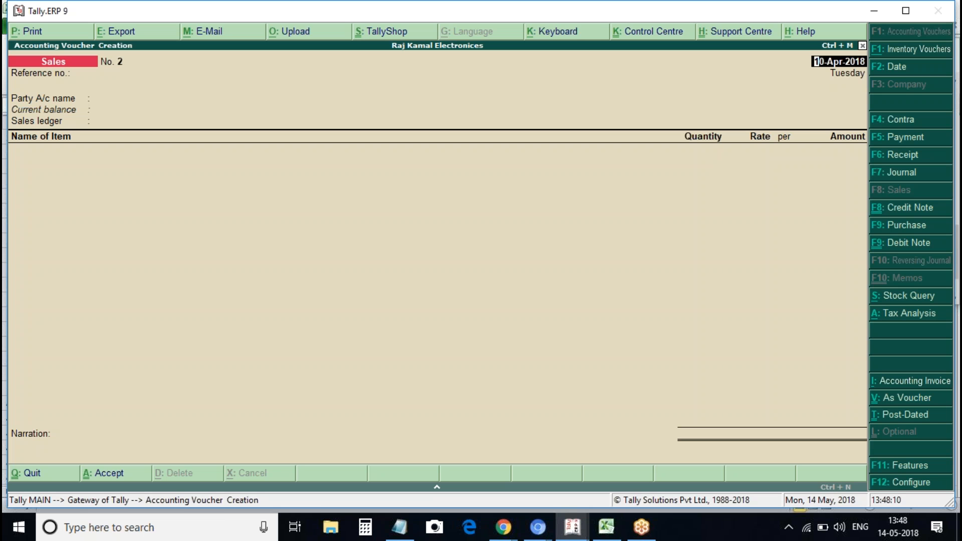
Quit the blank sales voucher and open the GSTR-3B return summary from GST Reports
{"action": "key", "text": "Escape"}
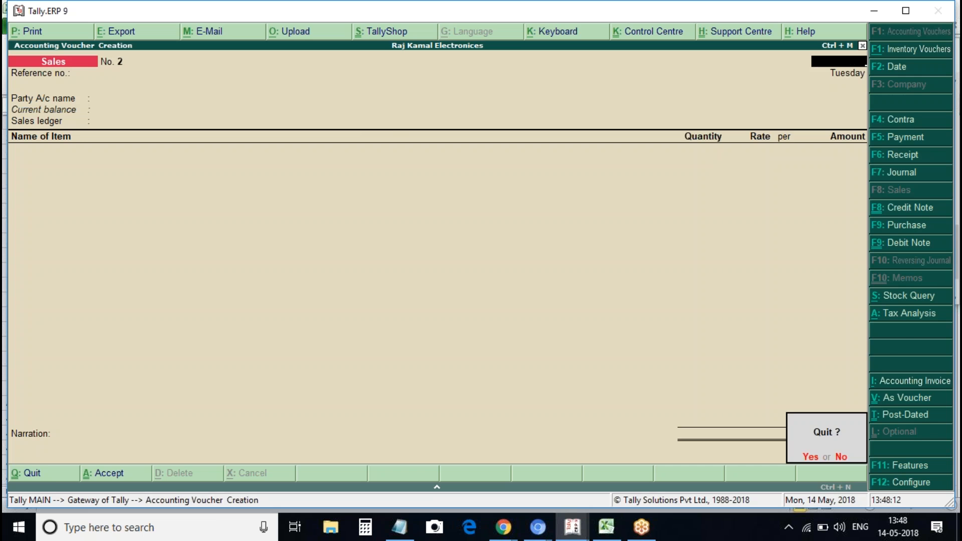
{"action": "key", "text": "y"}
{"action": "key", "text": "Down"}
{"action": "key", "text": "Down"}
{"action": "key", "text": "d"}
{"action": "key", "text": "u"}
{"action": "key", "text": "g"}
{"action": "key", "text": "Down"}
{"action": "key", "text": "Down"}
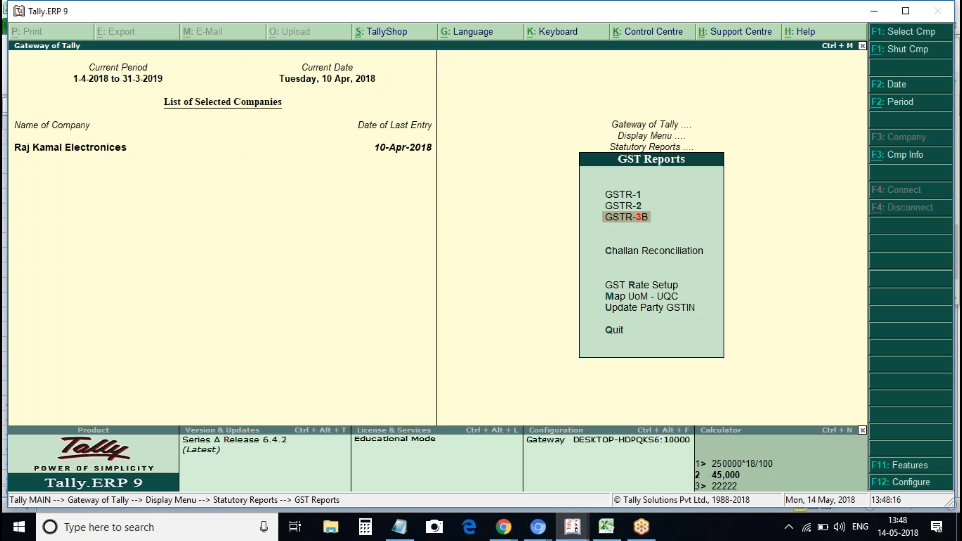
{"action": "key", "text": "Return"}
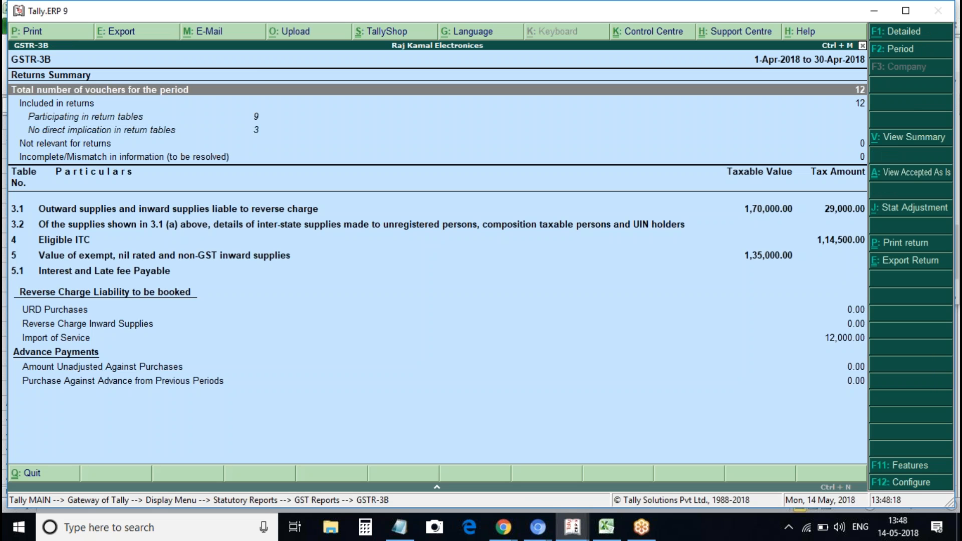
Switch GSTR-3B to detailed view and review the table 3.1 outward supply rows
{"action": "key", "text": "alt+F1"}
{"action": "key", "text": "Down"}
{"action": "key", "text": "Down"}
{"action": "key", "text": "Down"}
{"action": "key", "text": "Down"}
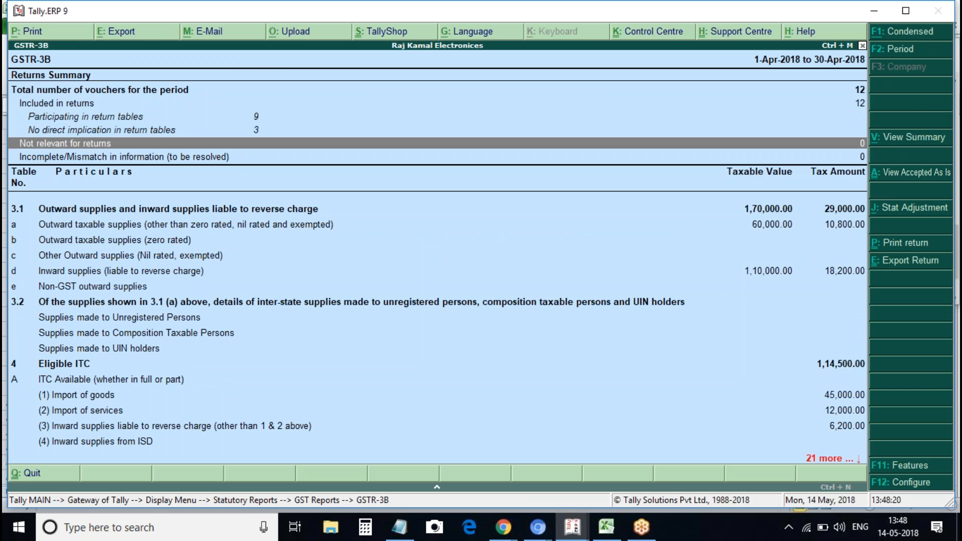
{"action": "key", "text": "Down"}
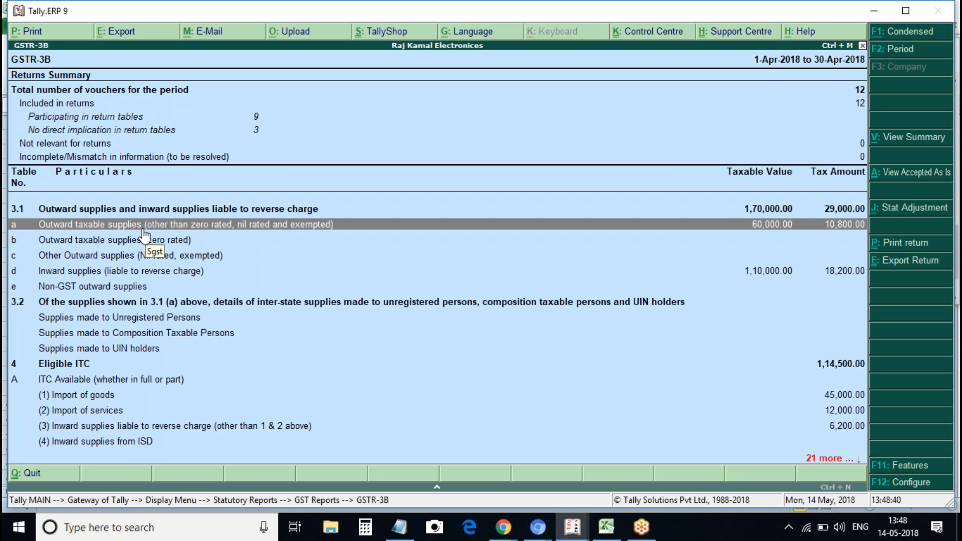
{"action": "key", "text": "Down"}
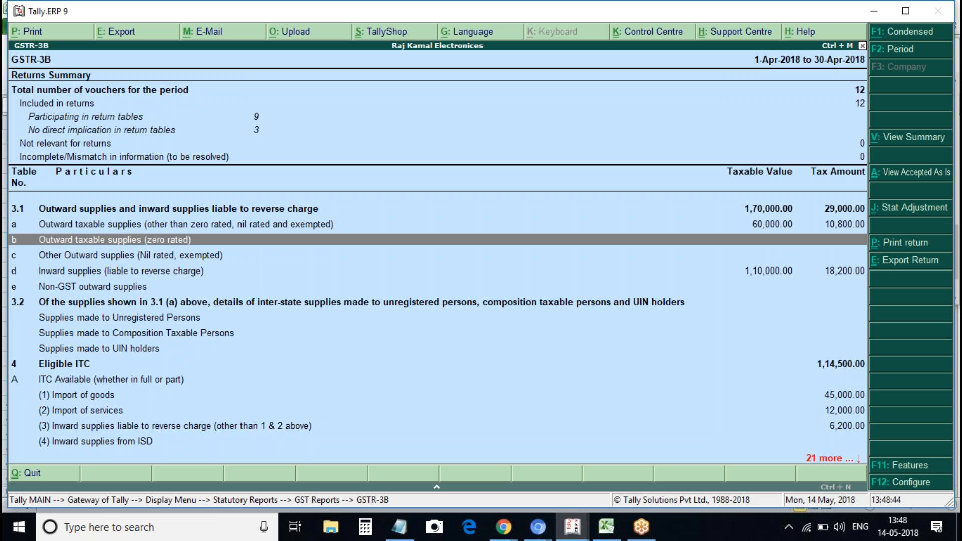
Reopen detailed GSTR-3B, check eligible ITC of 1,14,500, and return to Gateway of Tally
{"action": "key", "text": "Escape"}
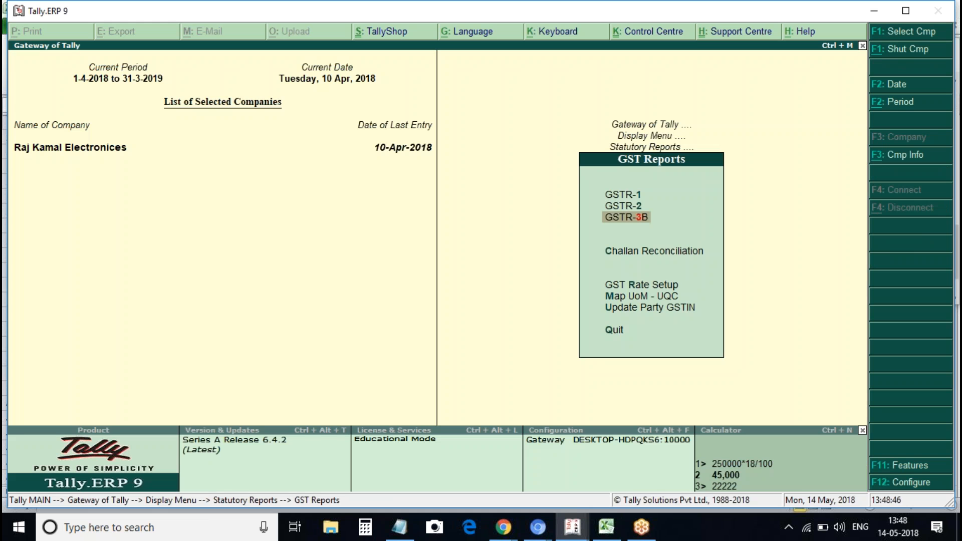
{"action": "key", "text": "Return"}
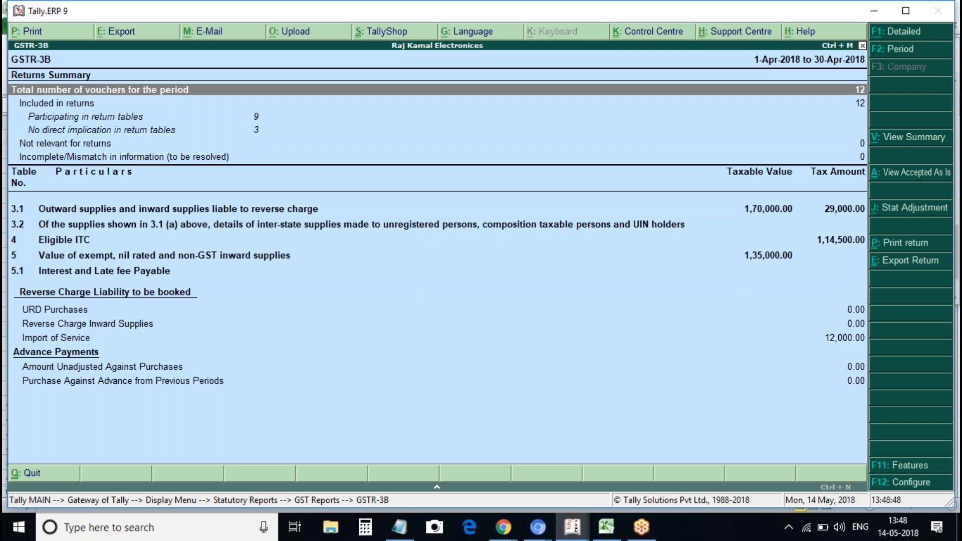
{"action": "key", "text": "alt+F1"}
{"action": "key", "text": "Down"}
{"action": "key", "text": "Down"}
{"action": "key", "text": "Down"}
{"action": "key", "text": "Down"}
{"action": "key", "text": "Down"}
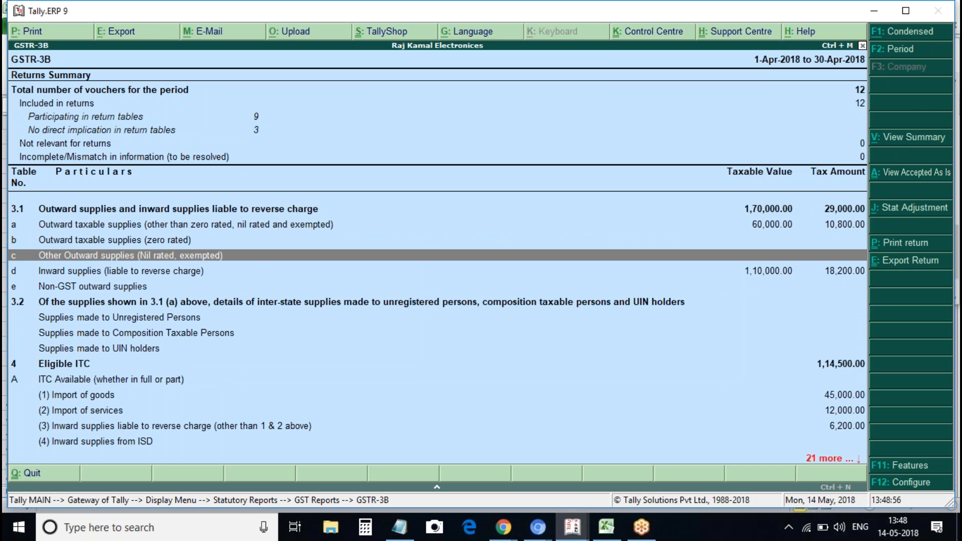
{"action": "key", "text": "Escape"}
{"action": "key", "text": "Escape"}
{"action": "key", "text": "Escape"}
{"action": "key", "text": "Escape"}
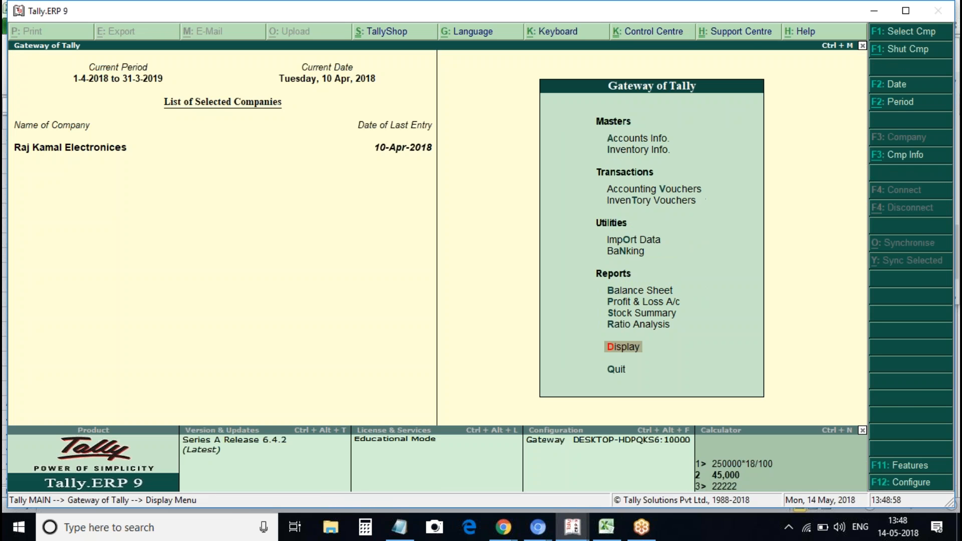
Start sales voucher No. 2 dated 1-Apr-2018 for Local Reg Customer with the Sales ledger
{"action": "key", "text": "v"}
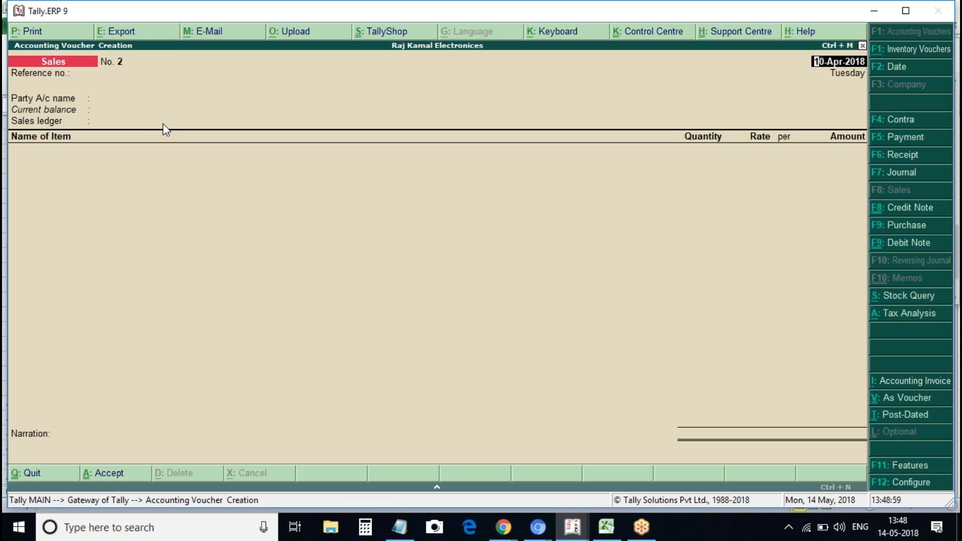
{"action": "type", "text": "1april"}
{"action": "key", "text": "Return"}
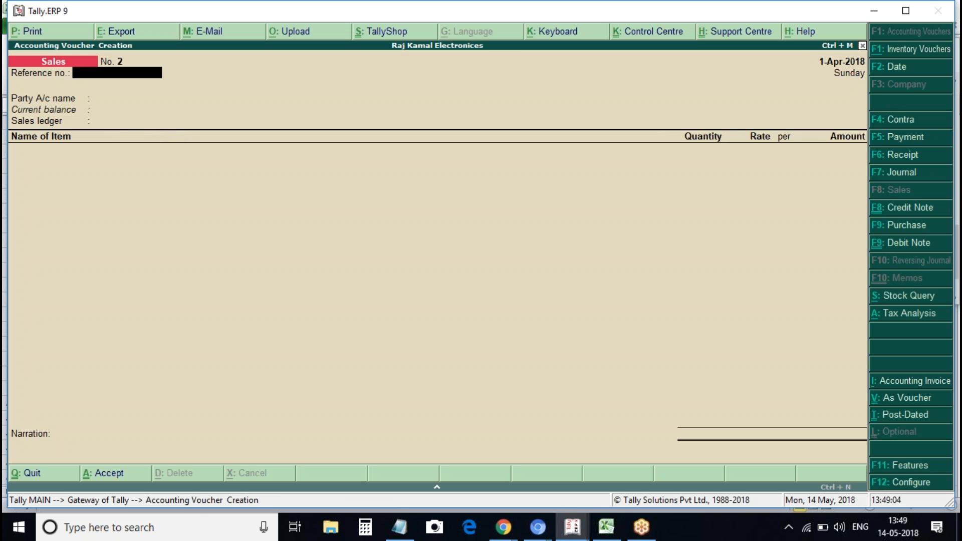
{"action": "type", "text": "2"}
{"action": "key", "text": "Return"}
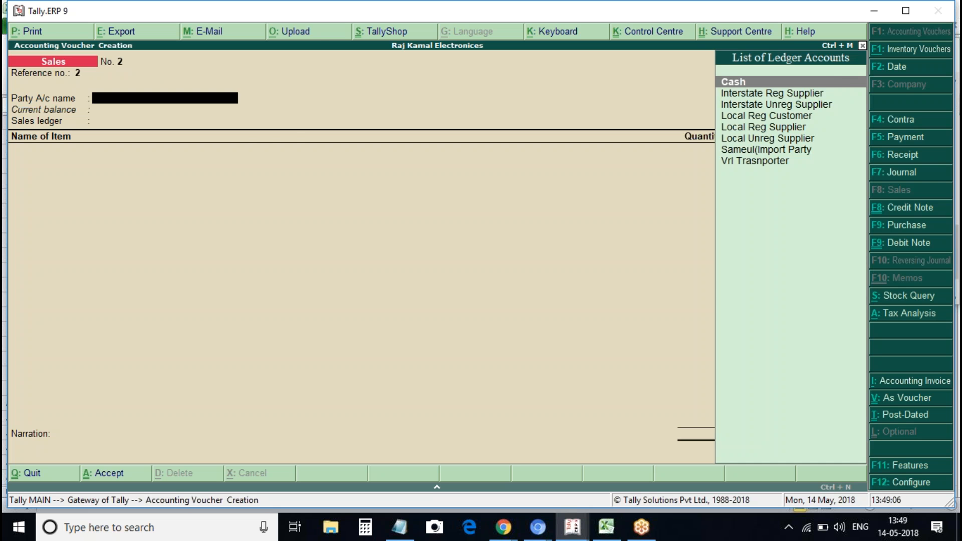
{"action": "key", "text": "Down"}
{"action": "key", "text": "Down"}
{"action": "key", "text": "Down"}
{"action": "key", "text": "Return"}
{"action": "key", "text": "ctrl+a"}
{"action": "key", "text": "Return"}
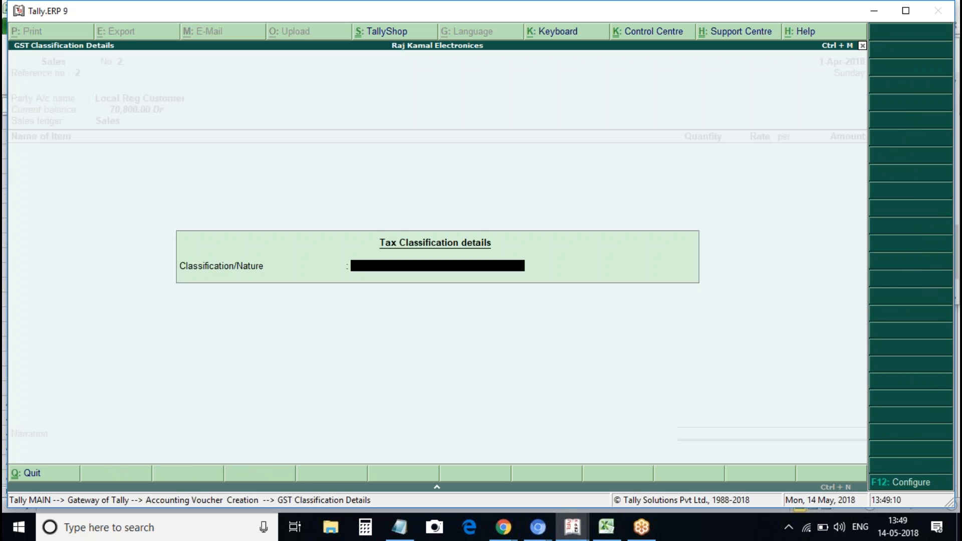
{"action": "key", "text": "Return"}
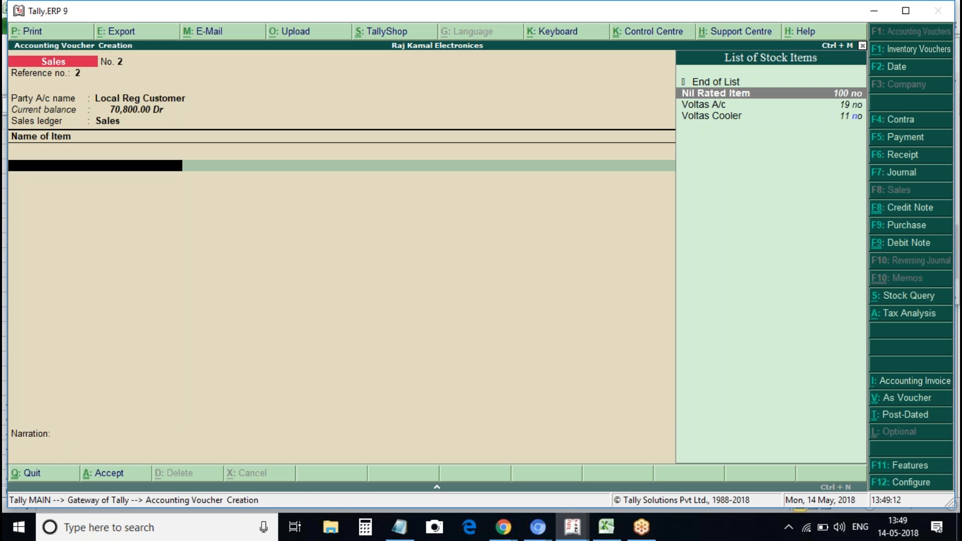
Add Nil Rated Item with quantity 10 at rate 110, for an amount of 1,100.00
{"action": "key", "text": "Return"}
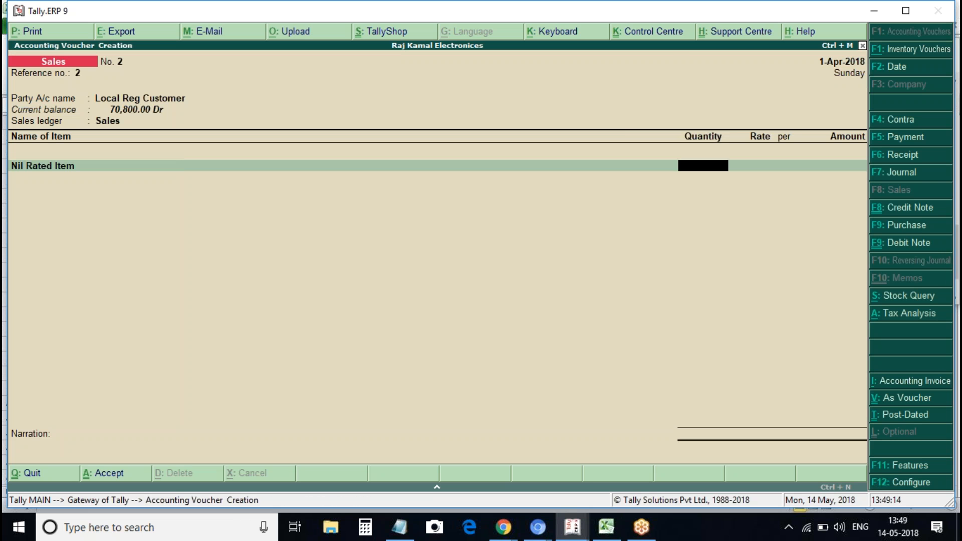
{"action": "type", "text": "10"}
{"action": "key", "text": "Return"}
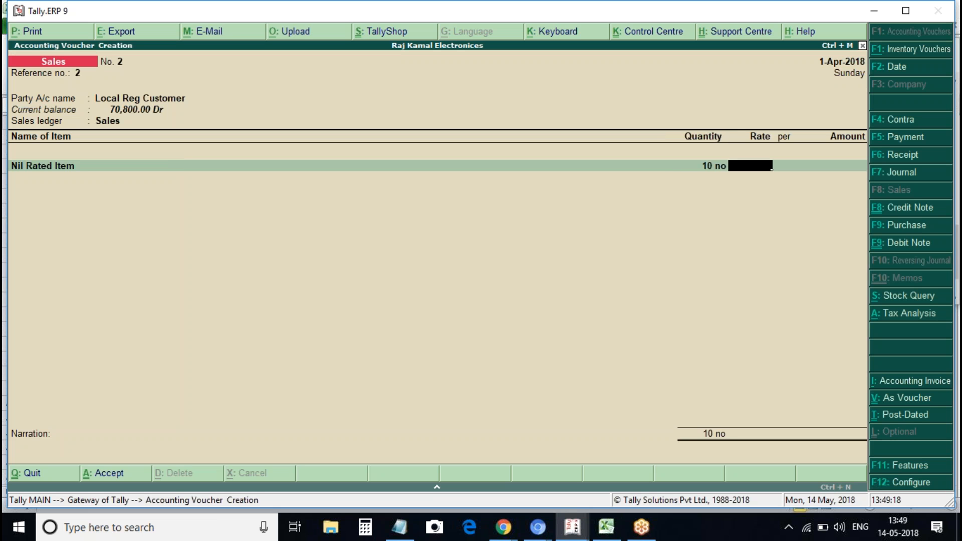
{"action": "type", "text": "11"}
{"action": "key", "text": "BackSpace"}
{"action": "type", "text": "00"}
{"action": "key", "text": "BackSpace"}
{"action": "key", "text": "BackSpace"}
{"action": "type", "text": "10"}
{"action": "key", "text": "Return"}
{"action": "key", "text": "Return"}
{"action": "key", "text": "Return"}
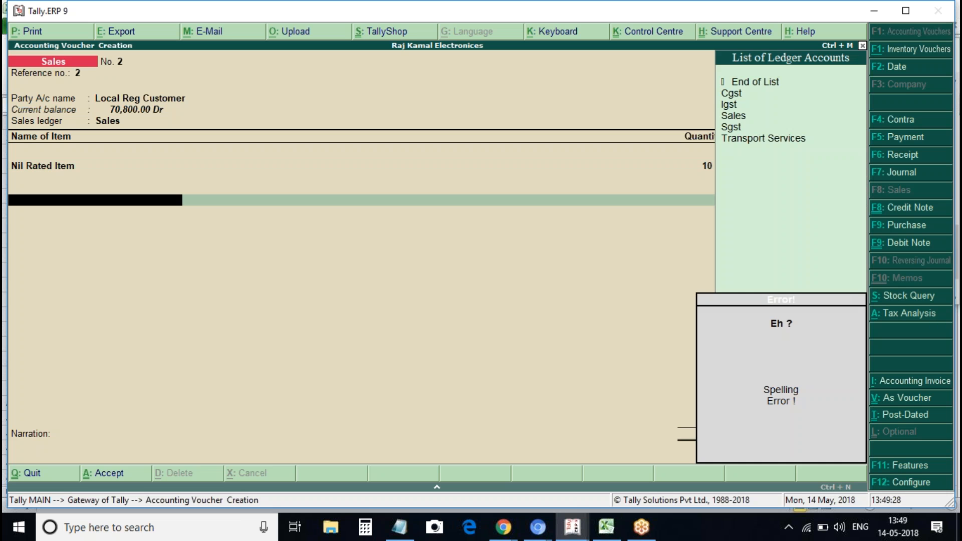
Add Cgst and Sgst ledgers and view detailed Tax Analysis showing Sales Nil Rated 1,100.00
{"action": "key", "text": "BackSpace"}
{"action": "key", "text": "Return"}
{"action": "key", "text": "Return"}
{"action": "type", "text": "Cgst"}
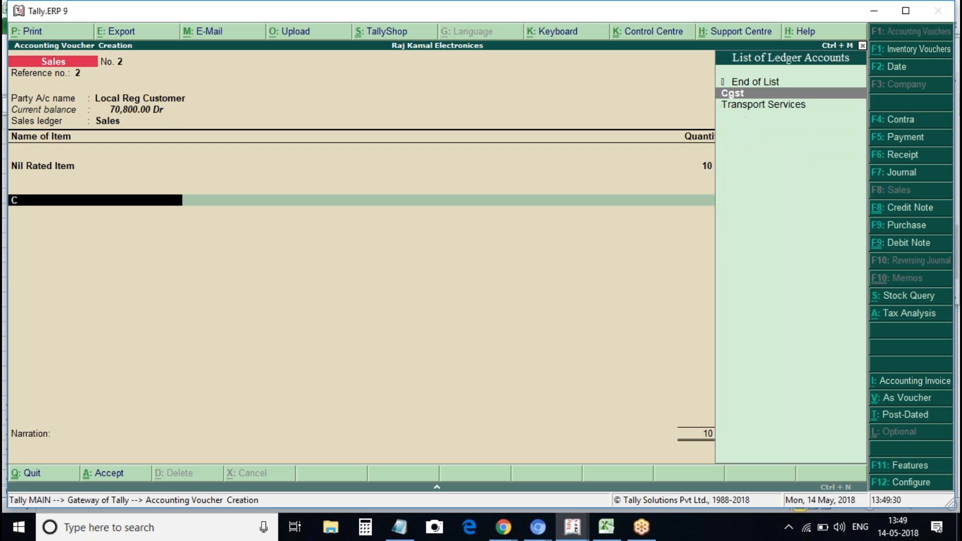
{"action": "key", "text": "Return"}
{"action": "key", "text": "Return"}
{"action": "type", "text": "Sgst"}
{"action": "key", "text": "Return"}
{"action": "key", "text": "alt+a"}
{"action": "key", "text": "alt+F1"}
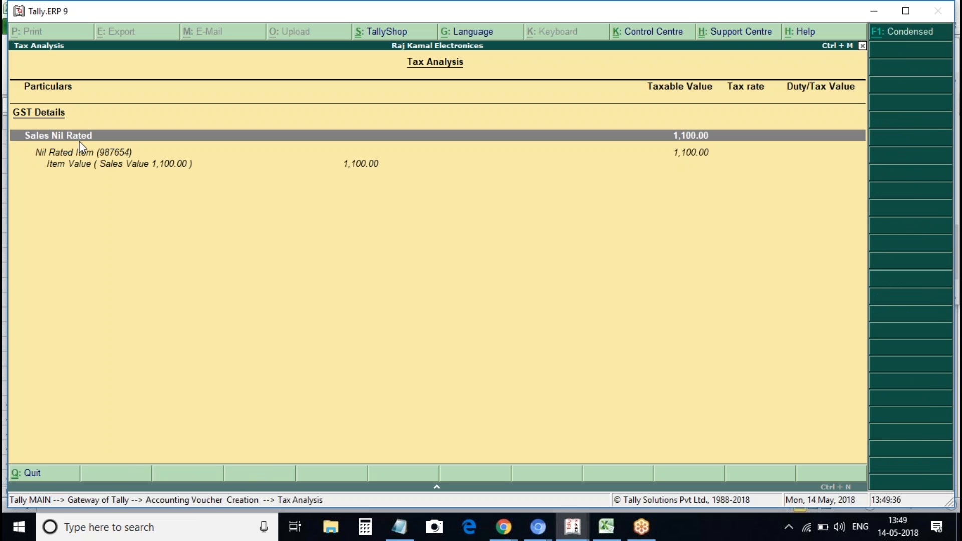
Check Nil Rated Item's GST details, keep taxability Nil Rated, and save sales voucher No. 2
{"action": "key", "text": "Escape"}
{"action": "key", "text": "BackSpace"}
{"action": "key", "text": "BackSpace"}
{"action": "key", "text": "BackSpace"}
{"action": "key", "text": "BackSpace"}
{"action": "key", "text": "BackSpace"}
{"action": "key", "text": "BackSpace"}
{"action": "key", "text": "BackSpace"}
{"action": "key", "text": "BackSpace"}
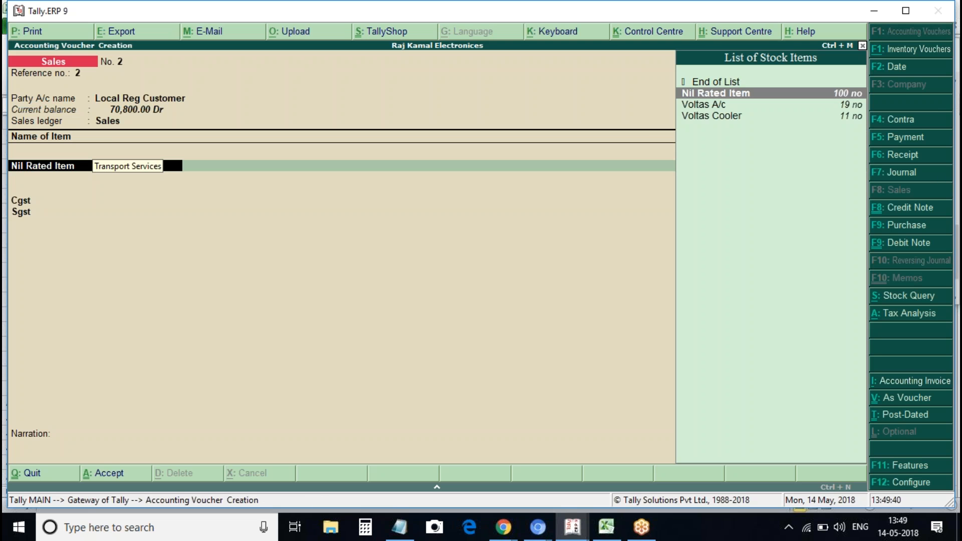
{"action": "key", "text": "ctrl+Return"}
{"action": "key", "text": "Return"}
{"action": "key", "text": "Return"}
{"action": "key", "text": "y"}
{"action": "key", "text": "Return"}
{"action": "key", "text": "Return"}
{"action": "key", "text": "Return"}
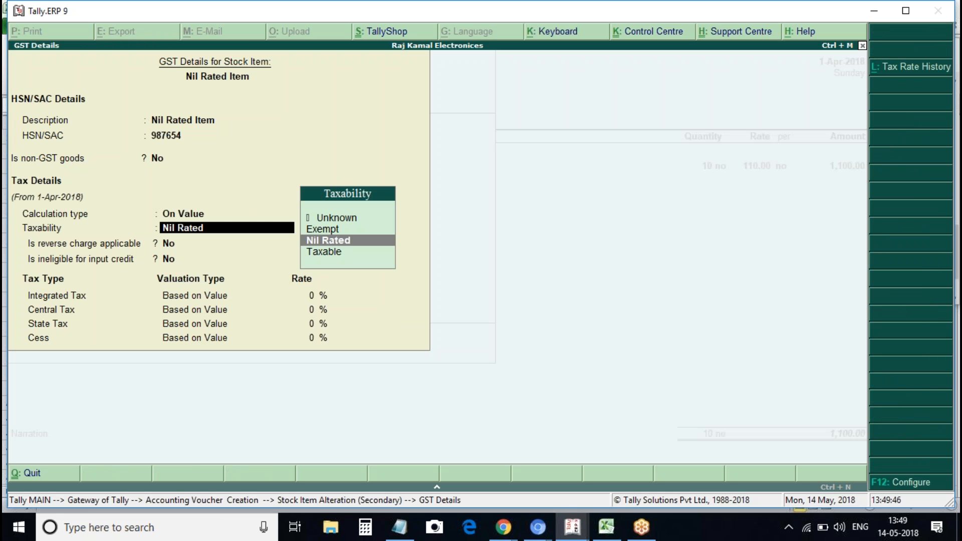
{"action": "key", "text": "Down"}
{"action": "key", "text": "Up"}
{"action": "key", "text": "ctrl+a"}
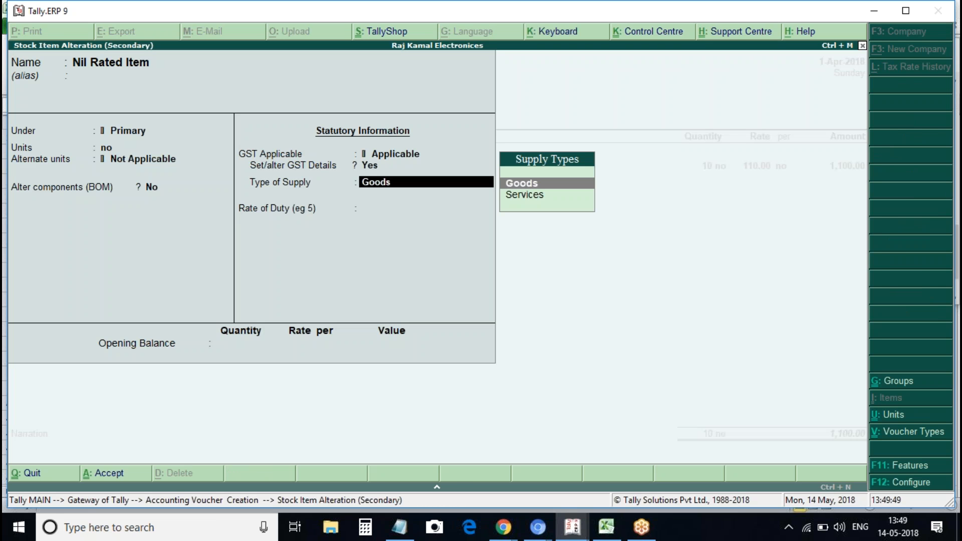
{"action": "key", "text": "ctrl+a"}
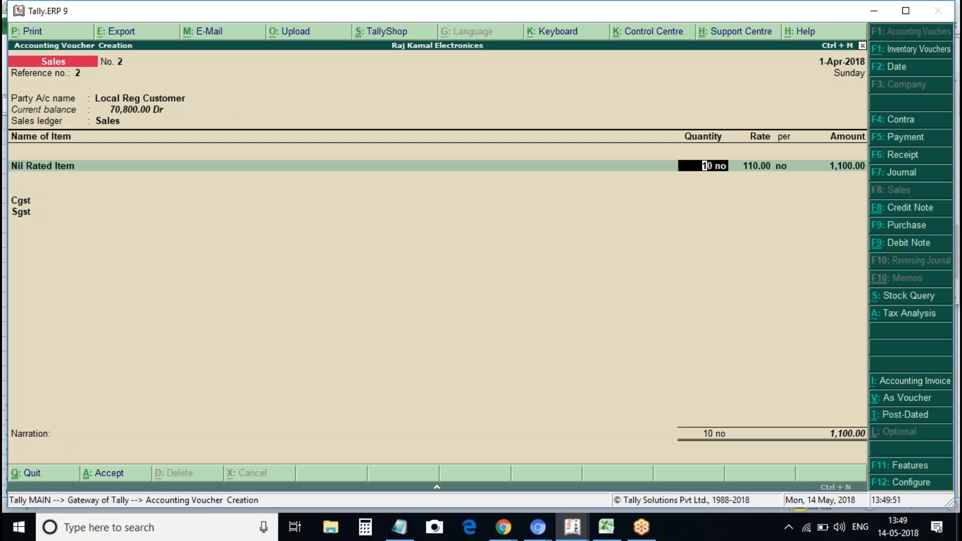
{"action": "key", "text": "ctrl+a"}
Quit voucher entry, open GSTR-3B, and check participating voucher, no-implication and mismatch counts
{"action": "key", "text": "Escape"}
{"action": "key", "text": "Return"}
{"action": "key", "text": "d"}
{"action": "key", "text": "u"}
{"action": "key", "text": "g"}
{"action": "key", "text": "Down"}
{"action": "key", "text": "Down"}
{"action": "key", "text": "Return"}
{"action": "key", "text": "Down"}
{"action": "key", "text": "Down"}
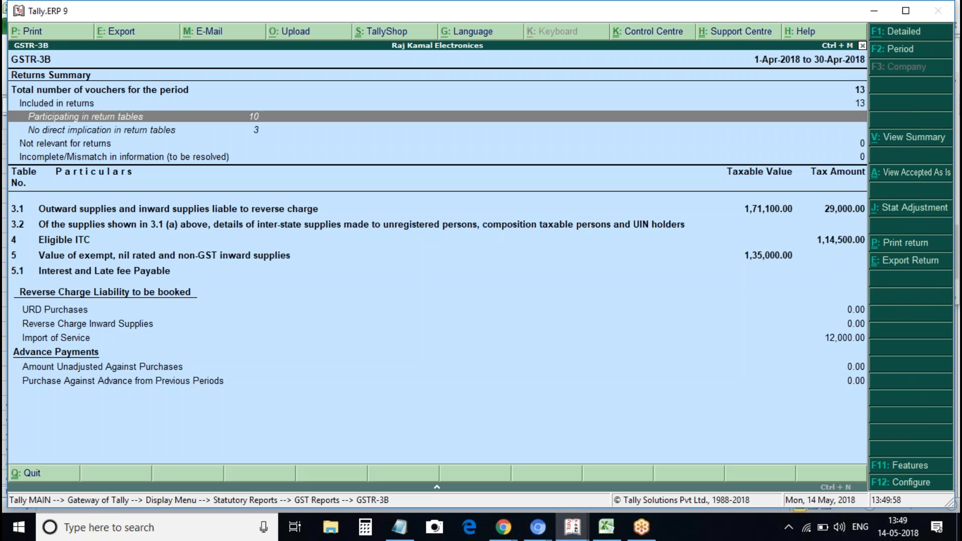
{"action": "key", "text": "Down"}
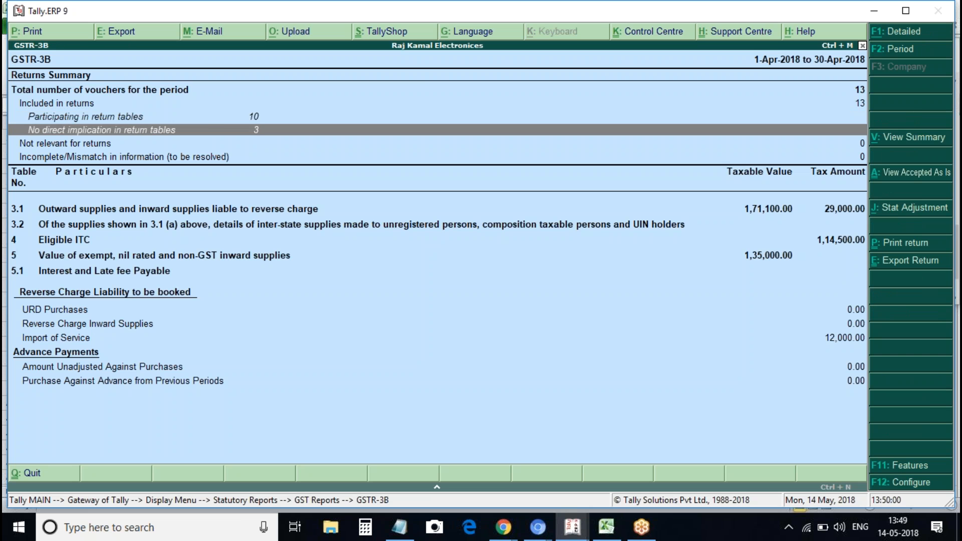
{"action": "key", "text": "Down"}
{"action": "key", "text": "Down"}
In detailed view, review zero rated, nil rated (1,100.00), reverse charge and non-GST rows, then exit
{"action": "key", "text": "alt+F1"}
{"action": "left_click", "coordinate": [123, 243]}
{"action": "key", "text": "Down"}
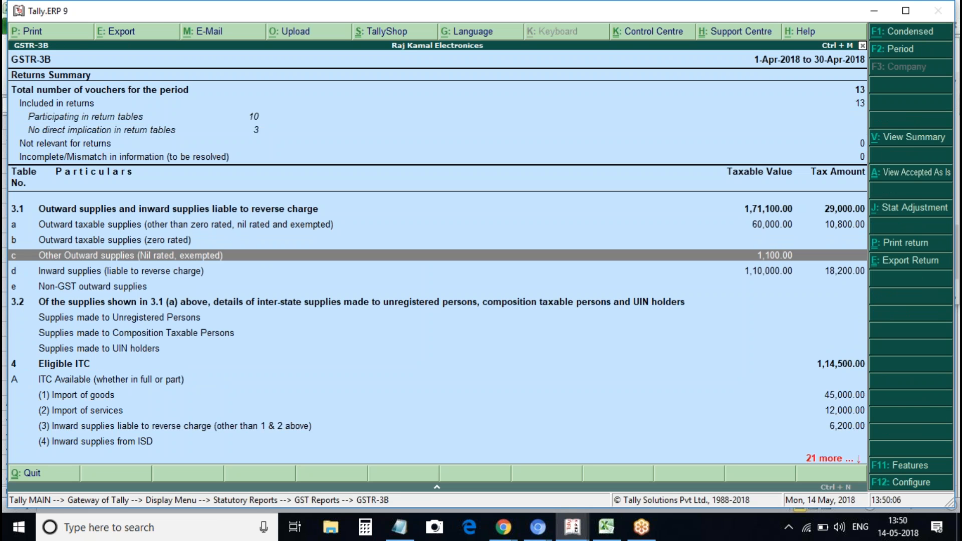
{"action": "key", "text": "Down"}
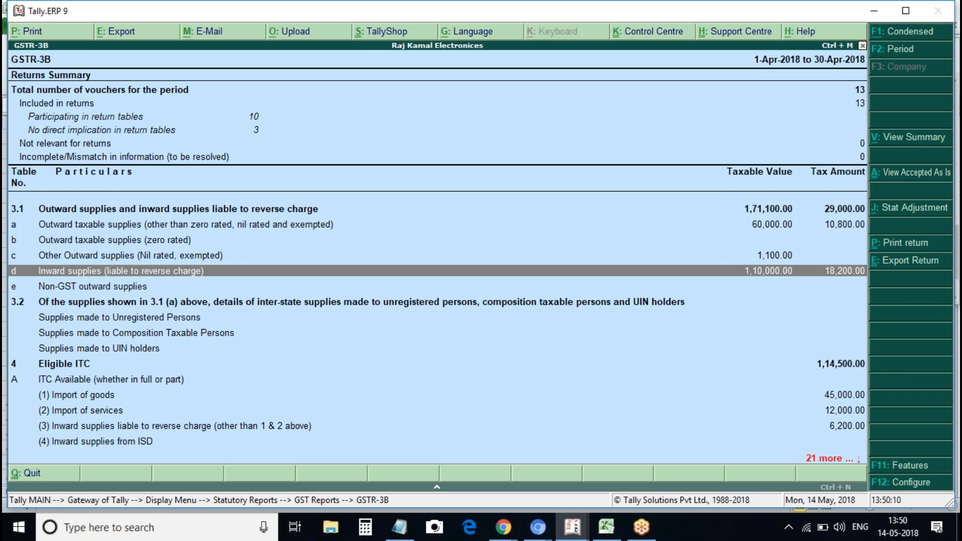
{"action": "key", "text": "Down"}
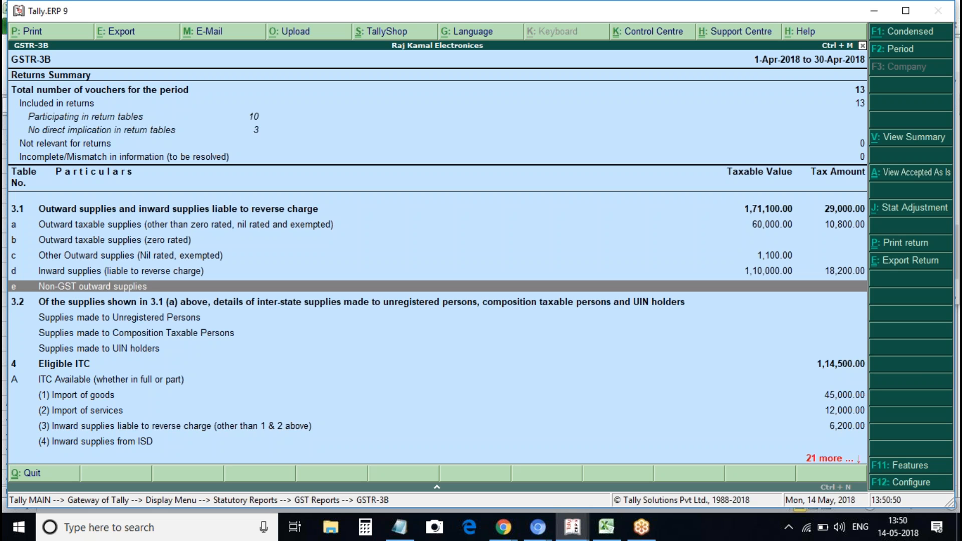
{"action": "key", "text": "Escape"}
{"action": "key", "text": "Escape"}
{"action": "key", "text": "Escape"}
{"action": "key", "text": "Escape"}
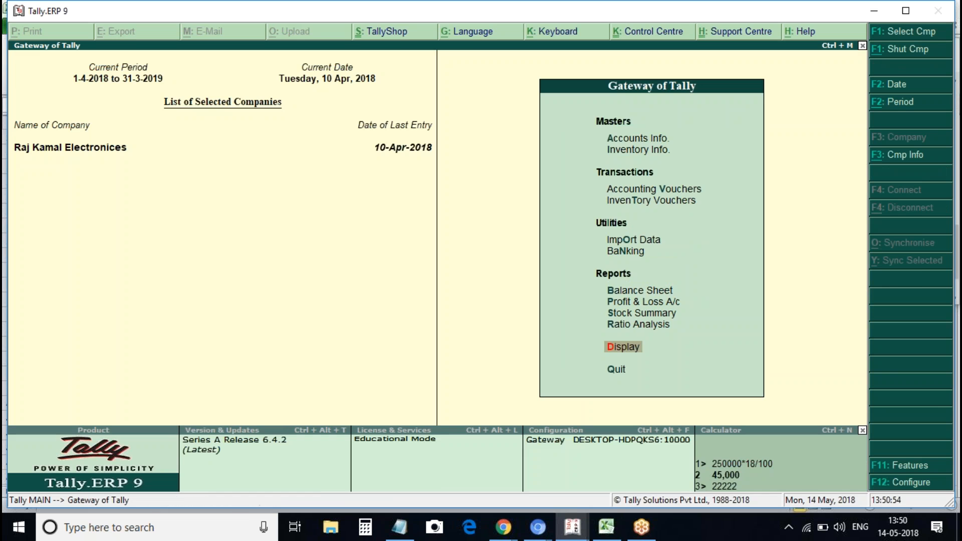
Start a sales voucher dated 1-Apr-2018 with reference number 3
{"action": "key", "text": "v"}
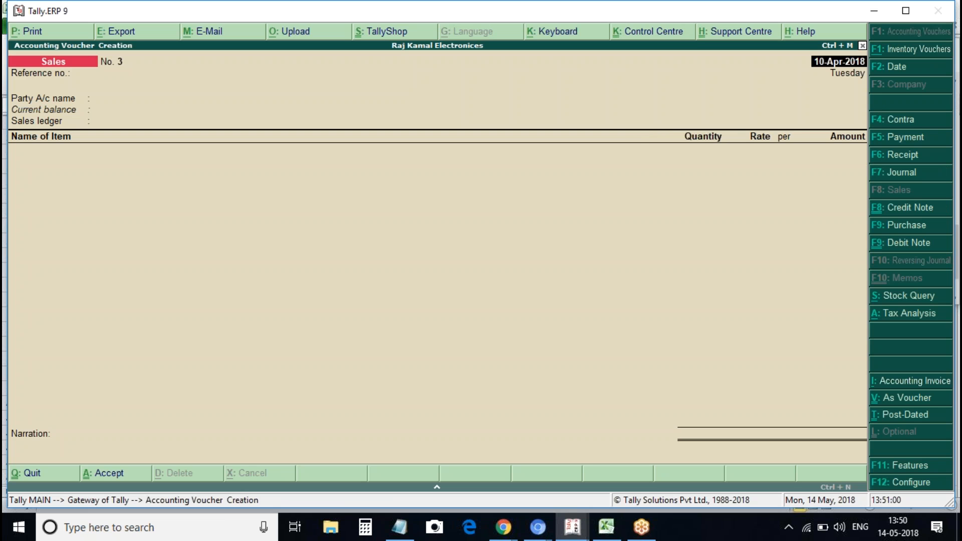
{"action": "type", "text": "1apri"}
{"action": "key", "text": "Return"}
{"action": "key", "text": "Return"}
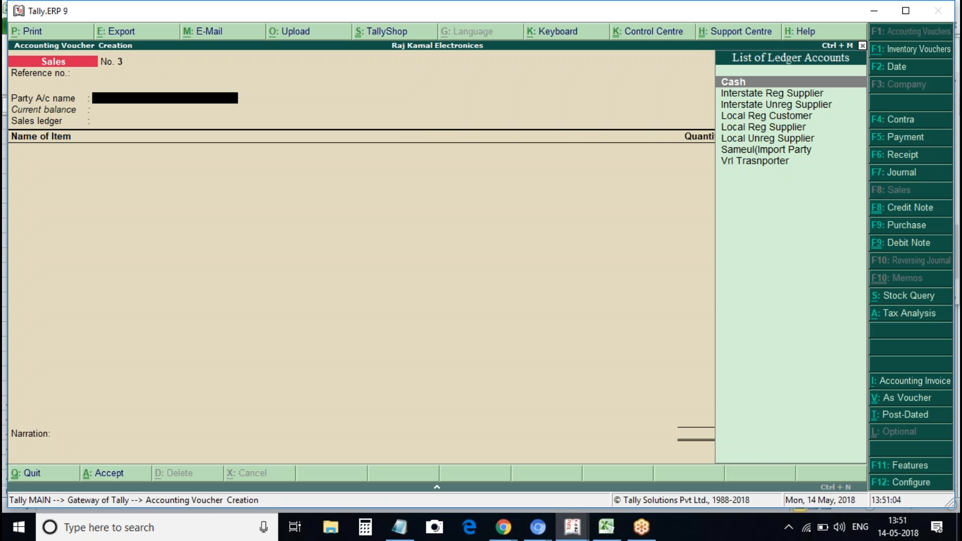
{"action": "key", "text": "BackSpace"}
{"action": "type", "text": "3"}
{"action": "key", "text": "Return"}
Choose Local Reg Customer as party and Sales as ledger, then start a new stock item
{"action": "key", "text": "Down"}
{"action": "key", "text": "Down"}
{"action": "key", "text": "Down"}
{"action": "key", "text": "Down"}
{"action": "key", "text": "Down"}
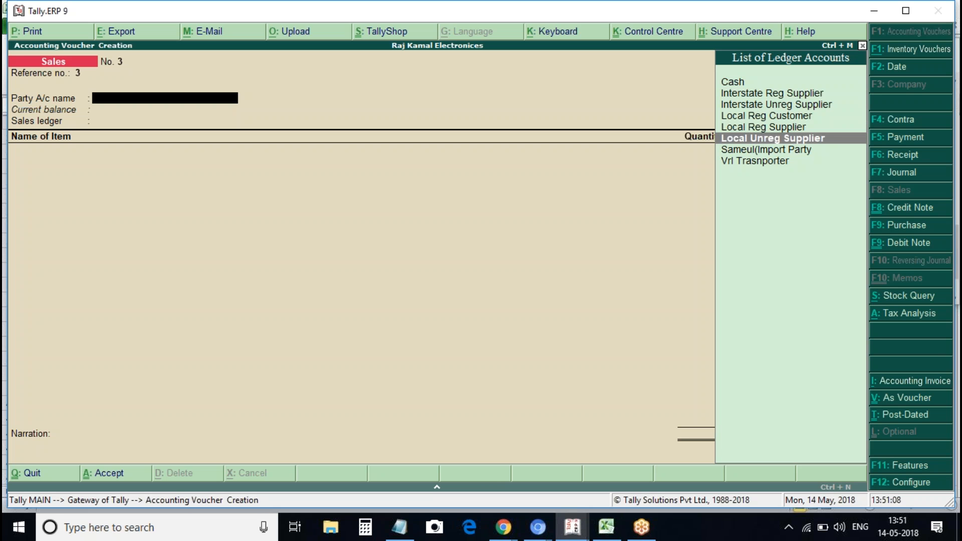
{"action": "key", "text": "Up"}
{"action": "key", "text": "Up"}
{"action": "key", "text": "Return"}
{"action": "key", "text": "ctrl+a"}
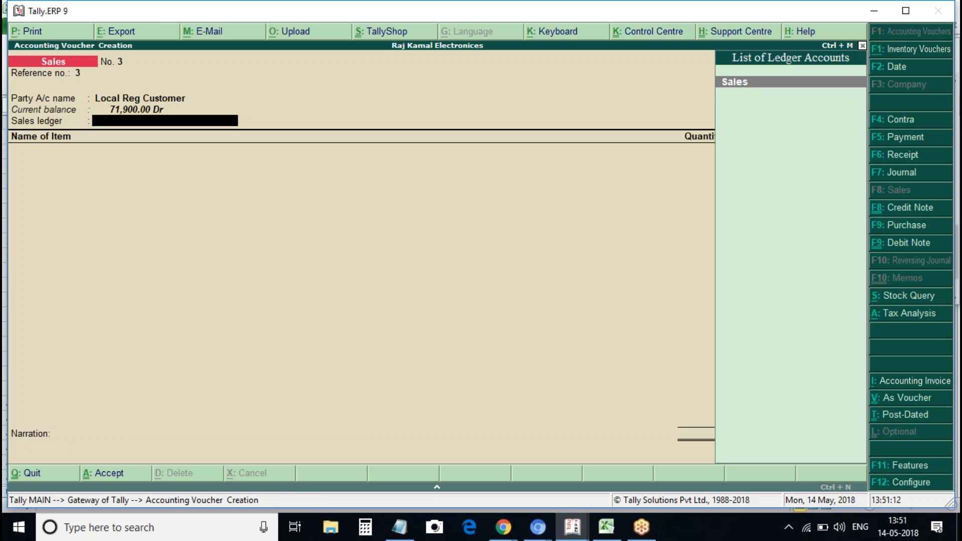
{"action": "key", "text": "Return"}
{"action": "key", "text": "Return"}
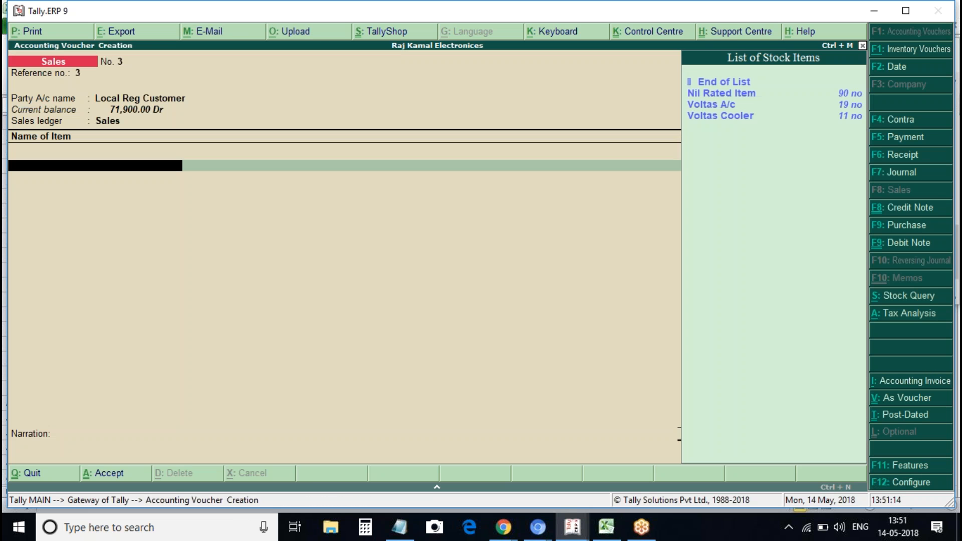
{"action": "key", "text": "Down"}
{"action": "key", "text": "alt+c"}
Name the new stock item Petrol under the Primary group
{"action": "type", "text": "Petrol"}
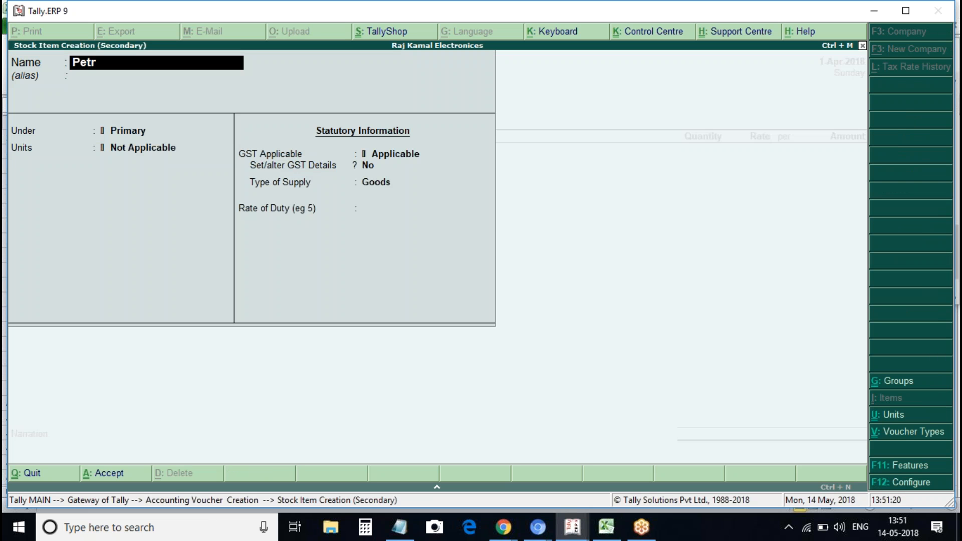
{"action": "key", "text": "Return"}
{"action": "key", "text": "Return"}
{"action": "key", "text": "Return"}
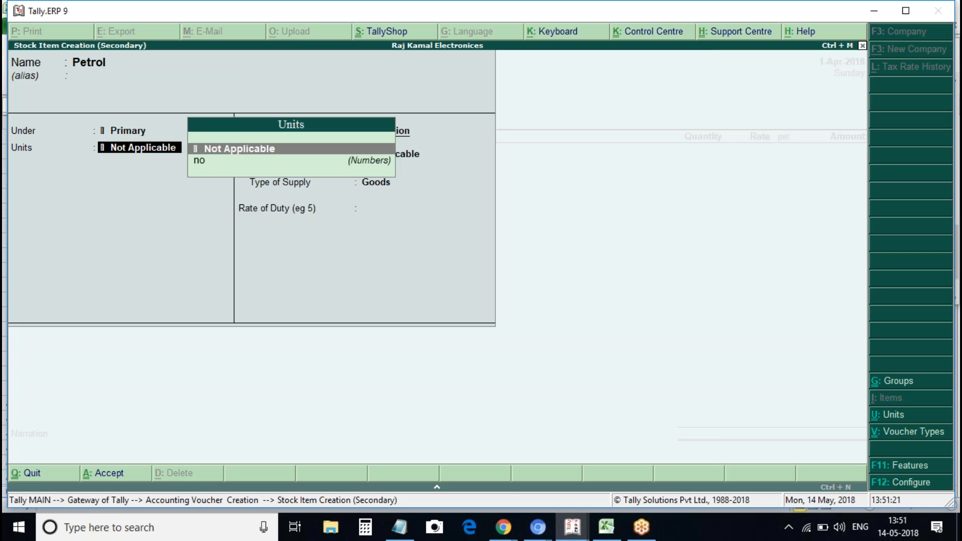
{"action": "type", "text": "n"}
{"action": "key", "text": "Return"}
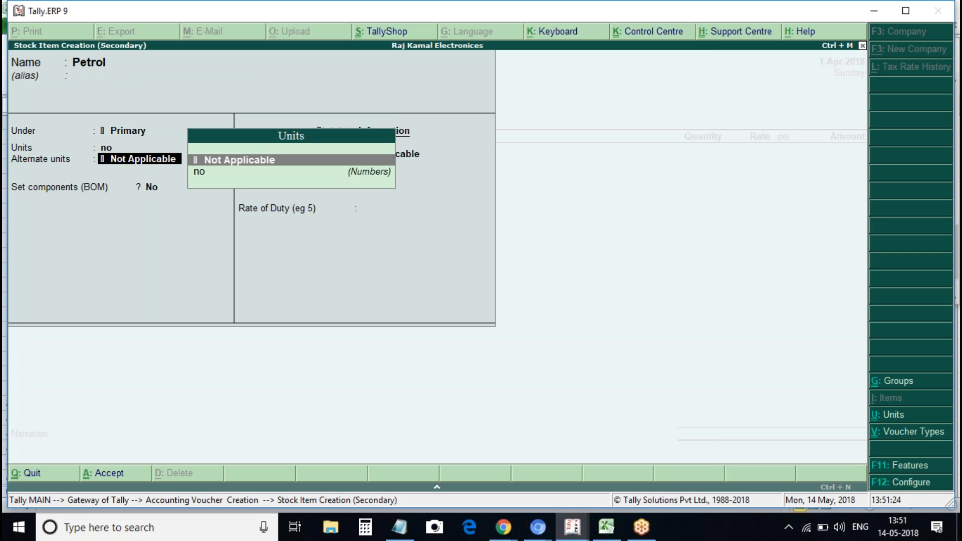
{"action": "key", "text": "BackSpace"}
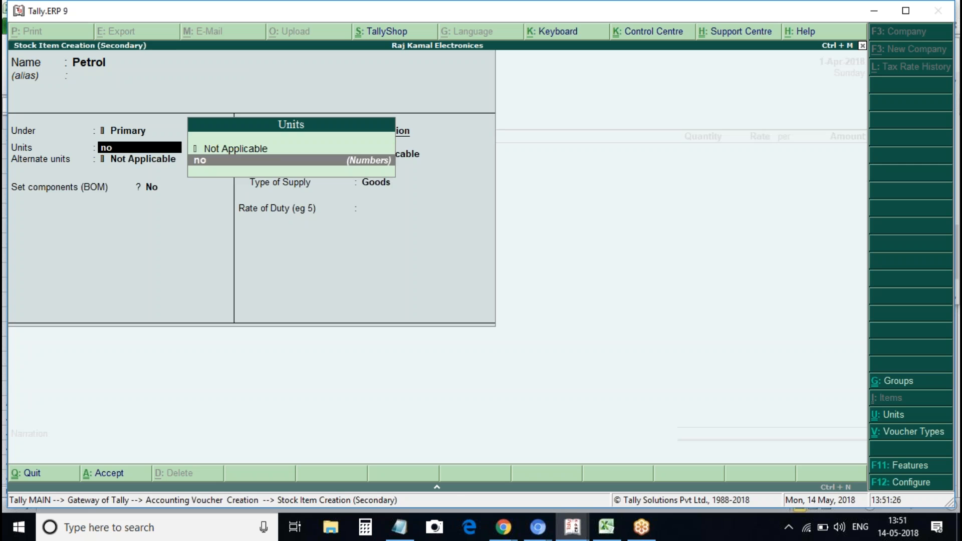
Create the unit lit (Litres) with quantity code KLR-KILOLITRE and 0 decimal places
{"action": "key", "text": "alt+c"}
{"action": "type", "text": "liters"}
{"action": "key", "text": "BackSpace"}
{"action": "key", "text": "BackSpace"}
{"action": "key", "text": "BackSpace"}
{"action": "key", "text": "Return"}
{"action": "type", "text": "L"}
{"action": "type", "text": "res"}
{"action": "key", "text": "Return"}
{"action": "type", "text": "li"}
{"action": "key", "text": "Down"}
{"action": "key", "text": "Down"}
{"action": "key", "text": "Down"}
{"action": "key", "text": "Up"}
{"action": "key", "text": "Up"}
{"action": "key", "text": "Down"}
{"action": "key", "text": "Return"}
{"action": "key", "text": "Return"}
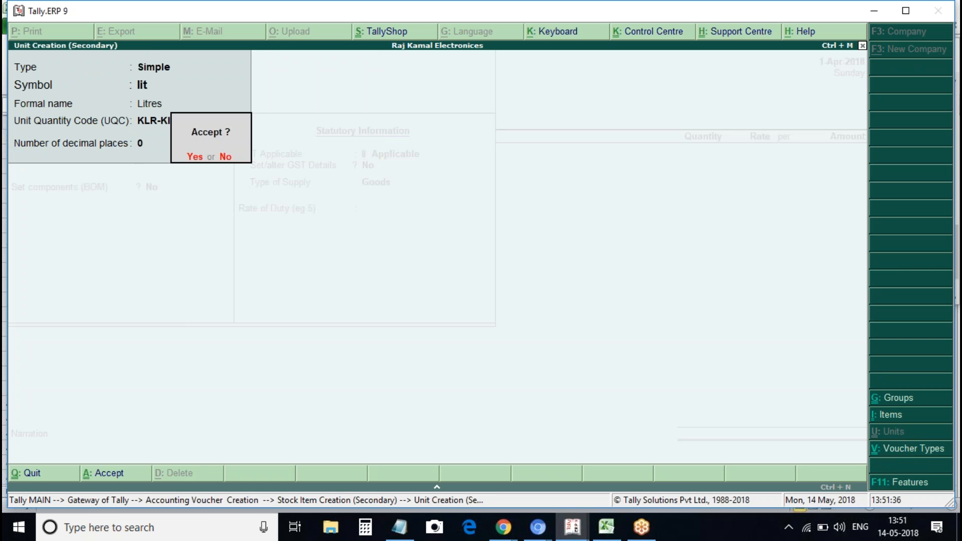
{"action": "key", "text": "Return"}
{"action": "key", "text": "Return"}
{"action": "key", "text": "Return"}
{"action": "key", "text": "y"}
{"action": "key", "text": "Return"}
{"action": "key", "text": "Return"}
{"action": "key", "text": "Return"}
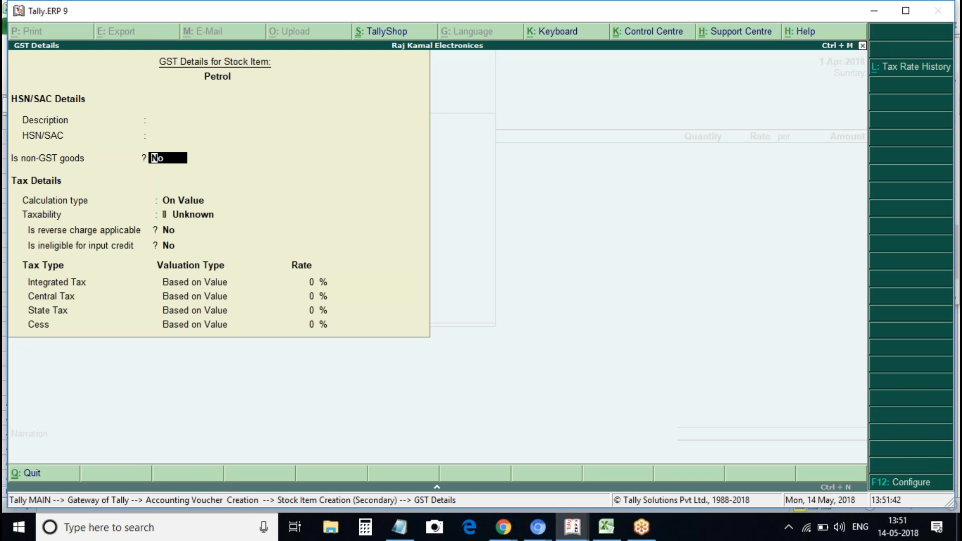
Set Petrol's GST details with description Petrol and mark it as non-GST goods
{"action": "type", "text": "y"}
{"action": "key", "text": "Up"}
{"action": "key", "text": "Up"}
{"action": "type", "text": "Peet"}
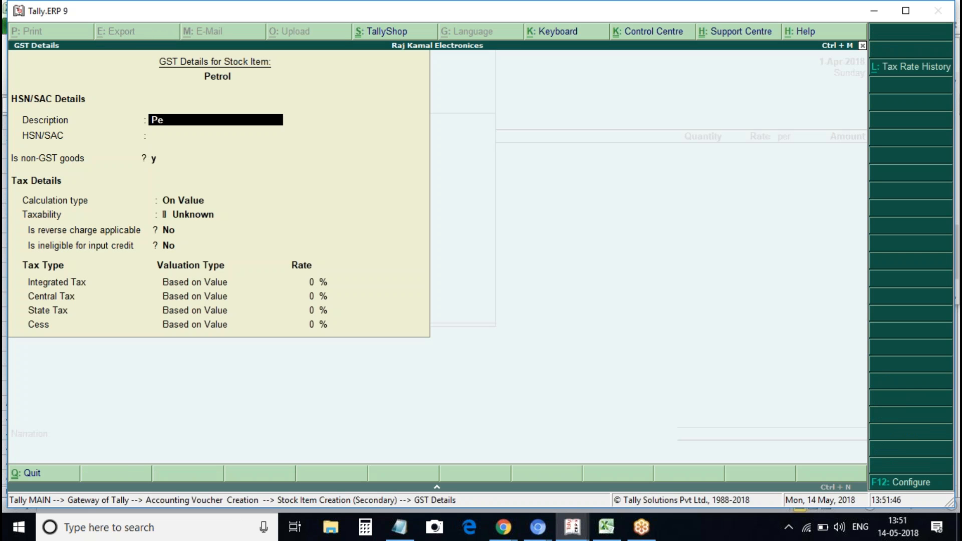
{"action": "key", "text": "BackSpace"}
{"action": "key", "text": "BackSpace"}
{"action": "type", "text": "tr"}
{"action": "key", "text": "BackSpace"}
{"action": "key", "text": "BackSpace"}
{"action": "type", "text": "trol"}
{"action": "key", "text": "Return"}
{"action": "key", "text": "Return"}
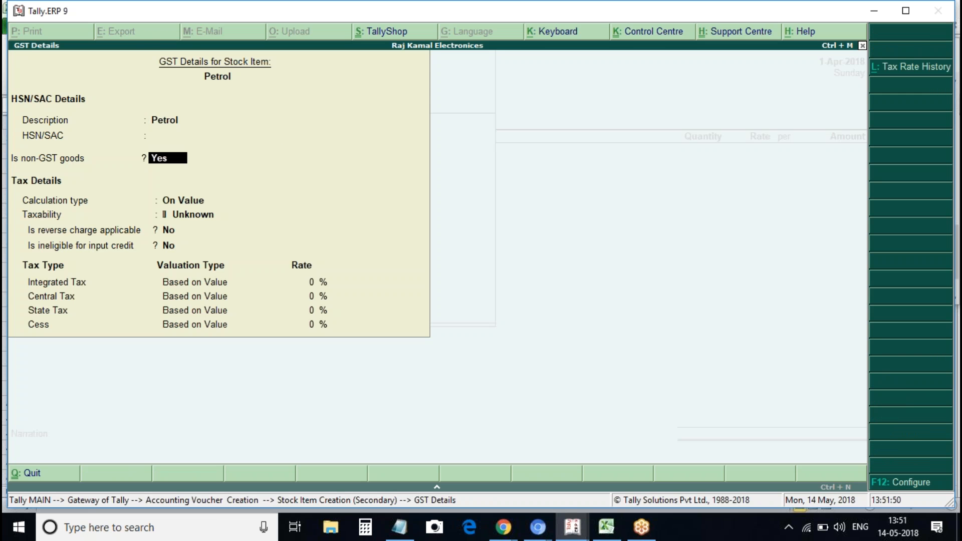
{"action": "key", "text": "Return"}
{"action": "key", "text": "Return"}
Bill 100 lit of Petrol at 78 (7,800.00), confirm Non GST Supply, and save voucher No. 3
{"action": "key", "text": "Return"}
{"action": "key", "text": "Return"}
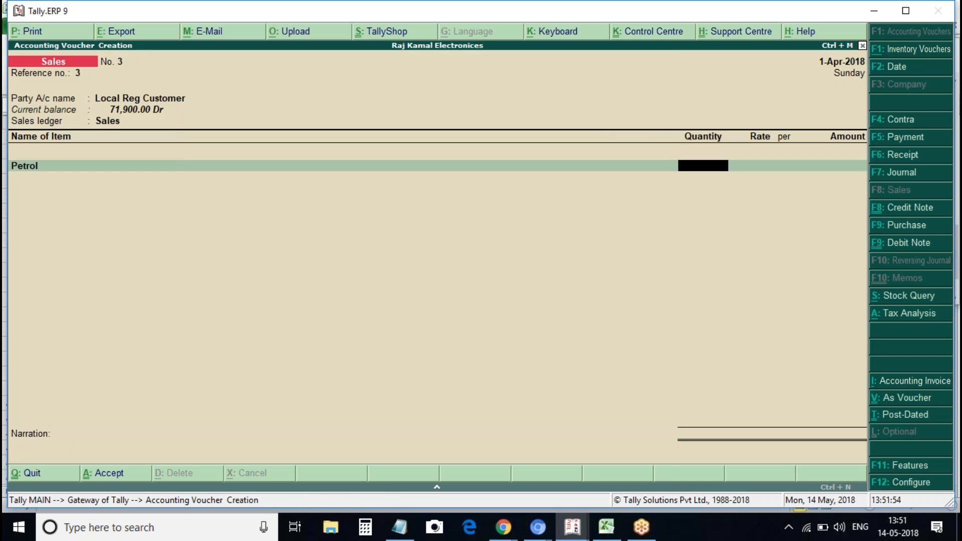
{"action": "type", "text": "100"}
{"action": "key", "text": "Return"}
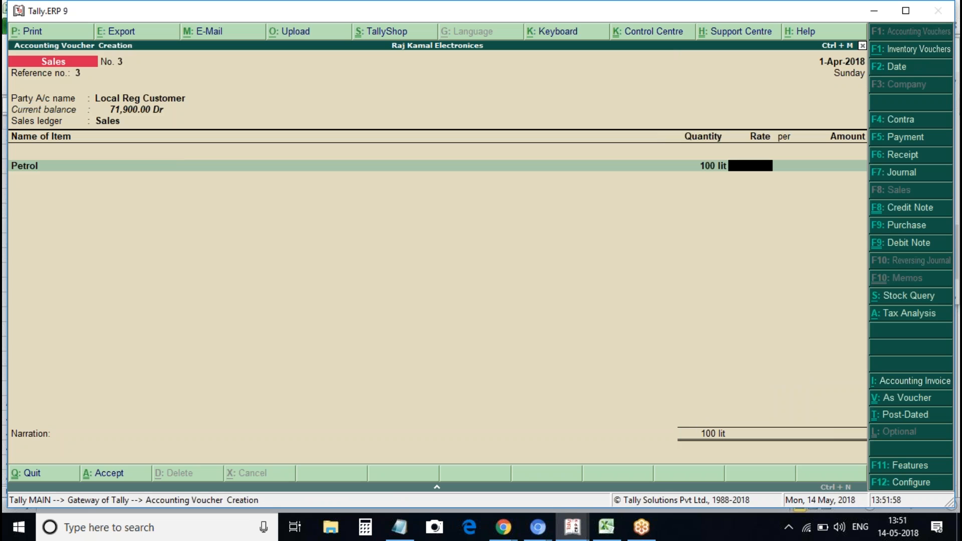
{"action": "type", "text": "78"}
{"action": "key", "text": "Return"}
{"action": "key", "text": "Return"}
{"action": "key", "text": "Return"}
{"action": "type", "text": "Cgs"}
{"action": "key", "text": "Return"}
{"action": "type", "text": "sg"}
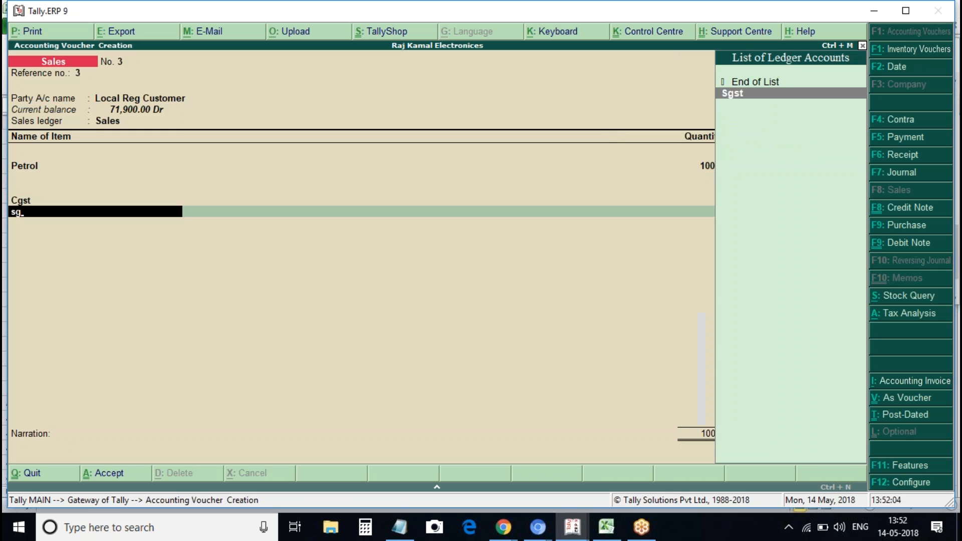
{"action": "key", "text": "alt+a"}
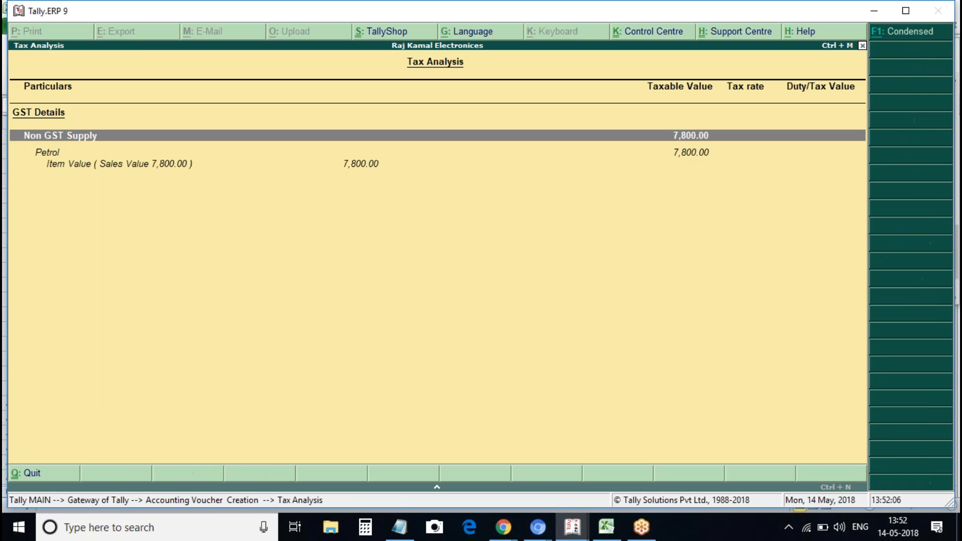
{"action": "key", "text": "Escape"}
{"action": "key", "text": "ctrl+a"}
{"action": "key", "text": "Escape"}
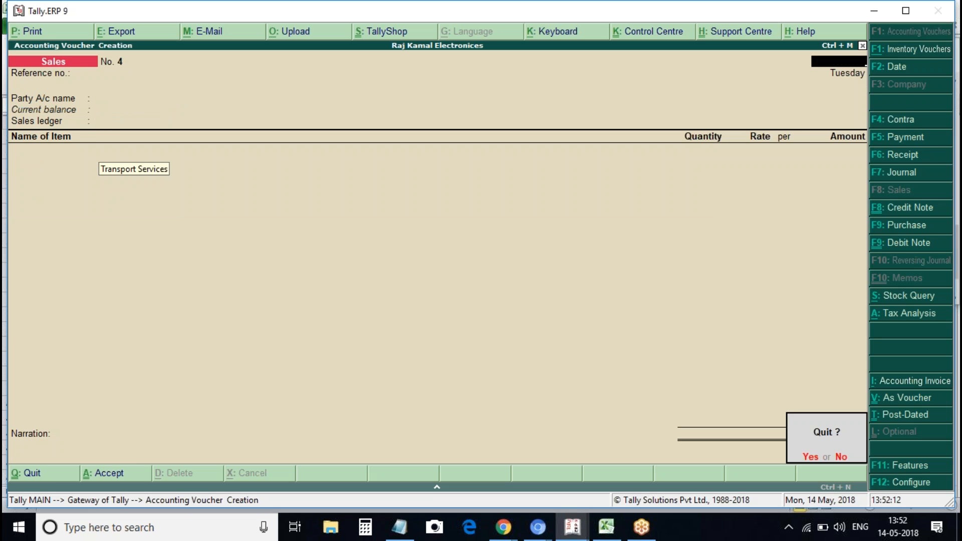
Open detailed GSTR-3B and check 14 vouchers with non-GST outward supplies of 7,800.00
{"action": "key", "text": "y"}
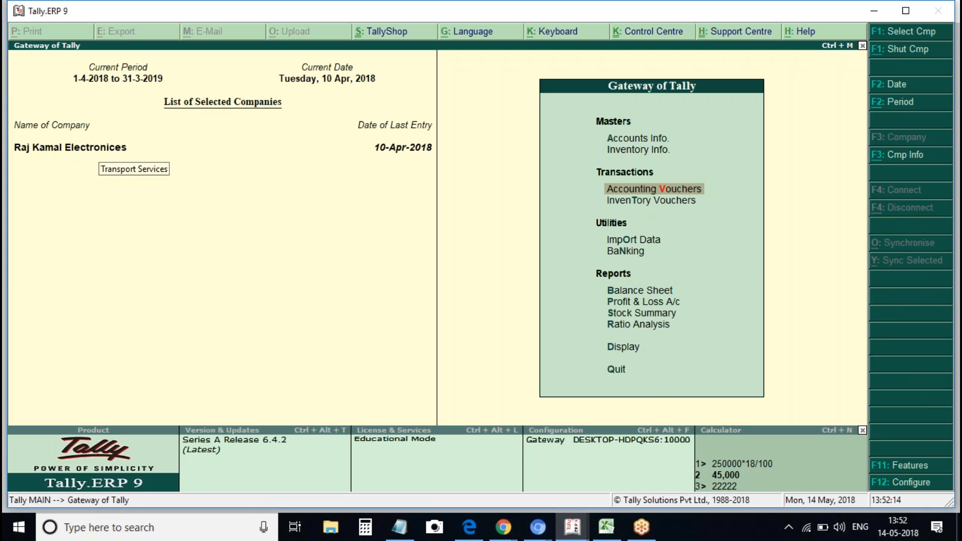
{"action": "key", "text": "d"}
{"action": "key", "text": "u"}
{"action": "key", "text": "g"}
{"action": "key", "text": "Down"}
{"action": "key", "text": "Down"}
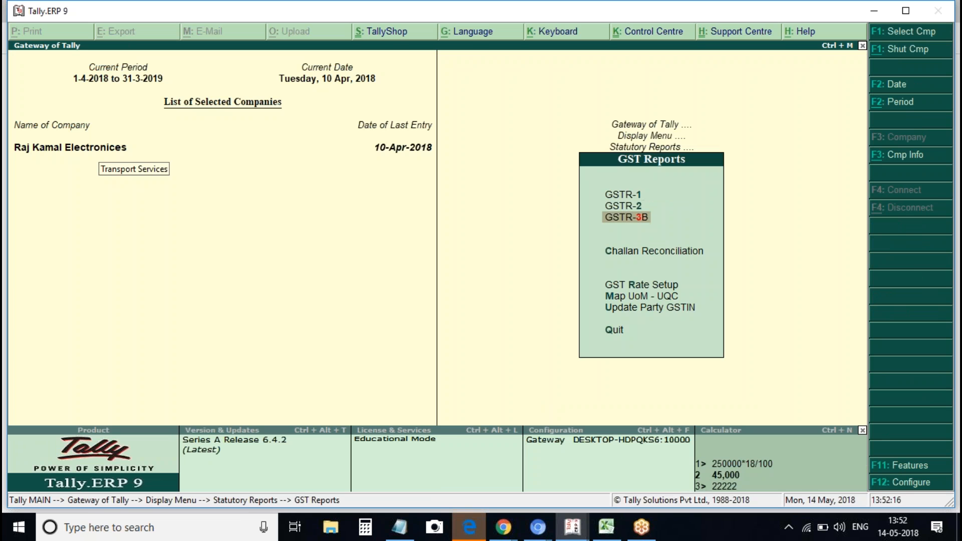
{"action": "key", "text": "Return"}
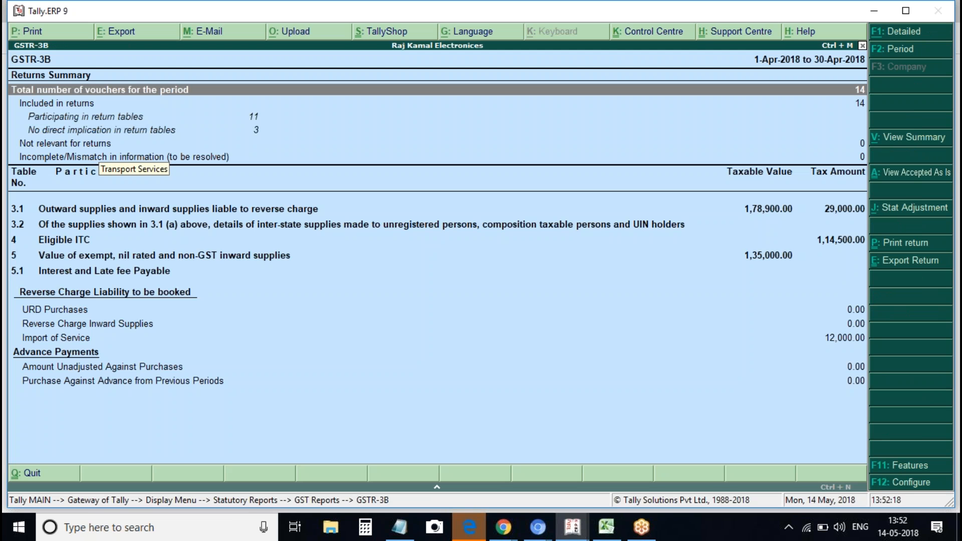
{"action": "key", "text": "alt+F1"}
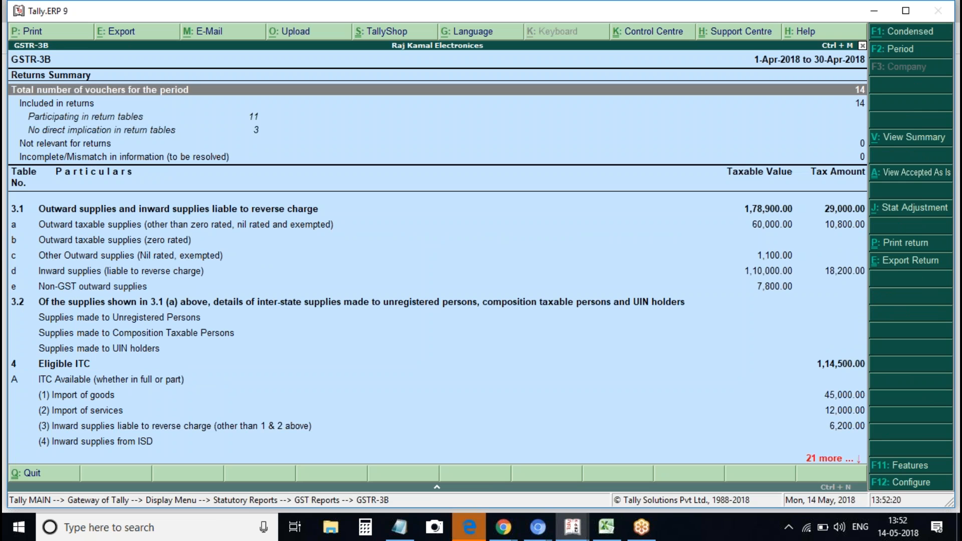
{"action": "left_click", "coordinate": [92, 286]}
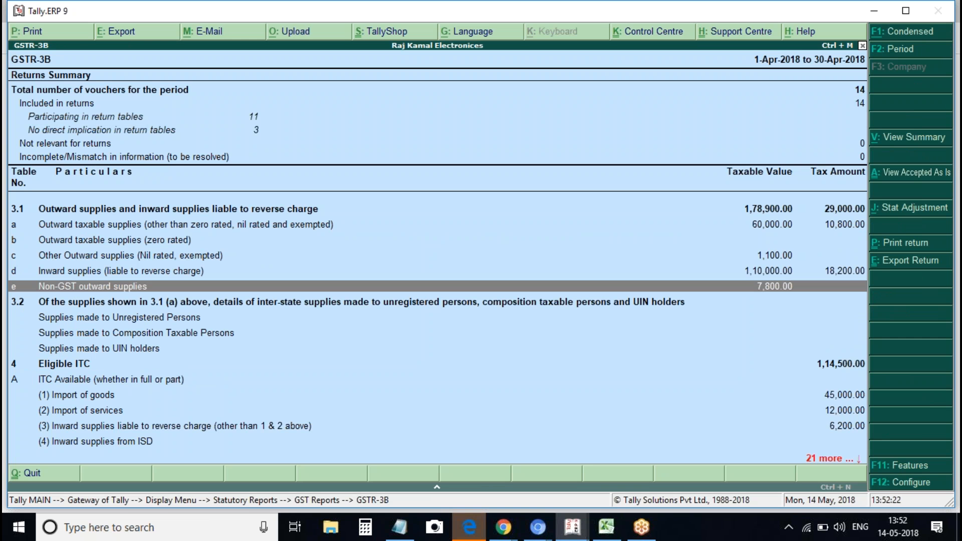
{"action": "left_click", "coordinate": [85, 319]}
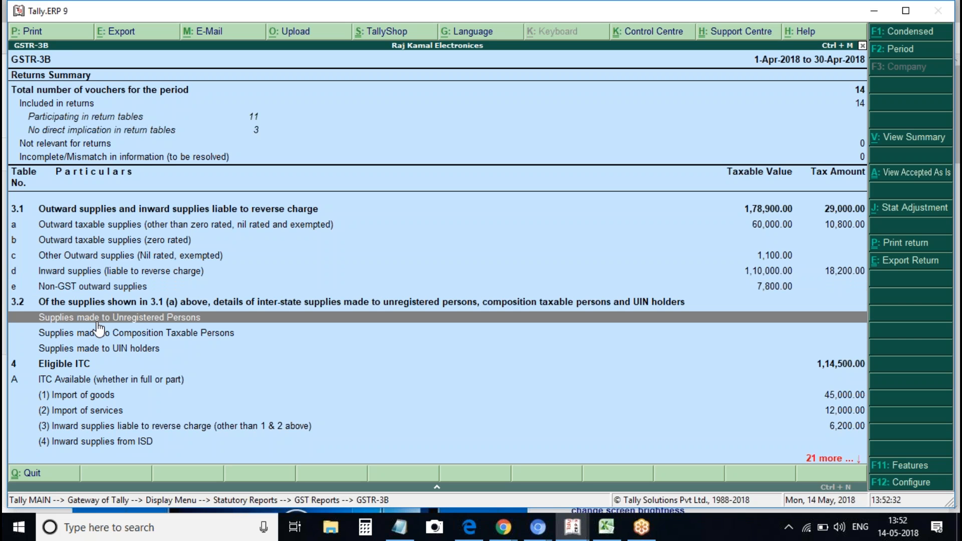
{"action": "key", "text": "Escape"}
{"action": "key", "text": "Escape"}
{"action": "key", "text": "Escape"}
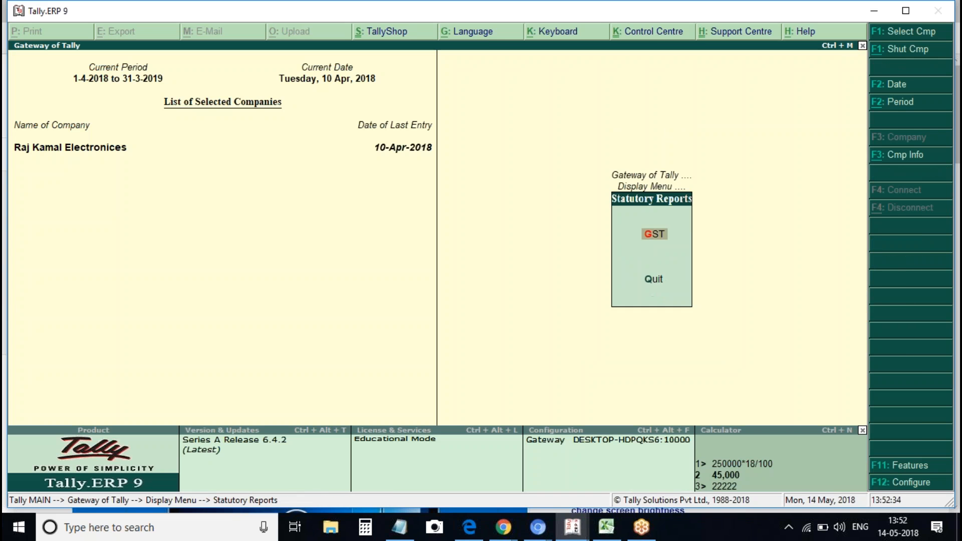
Start another sales voucher dated 1-Apr-2018 from the gateway
{"action": "key", "text": "Escape"}
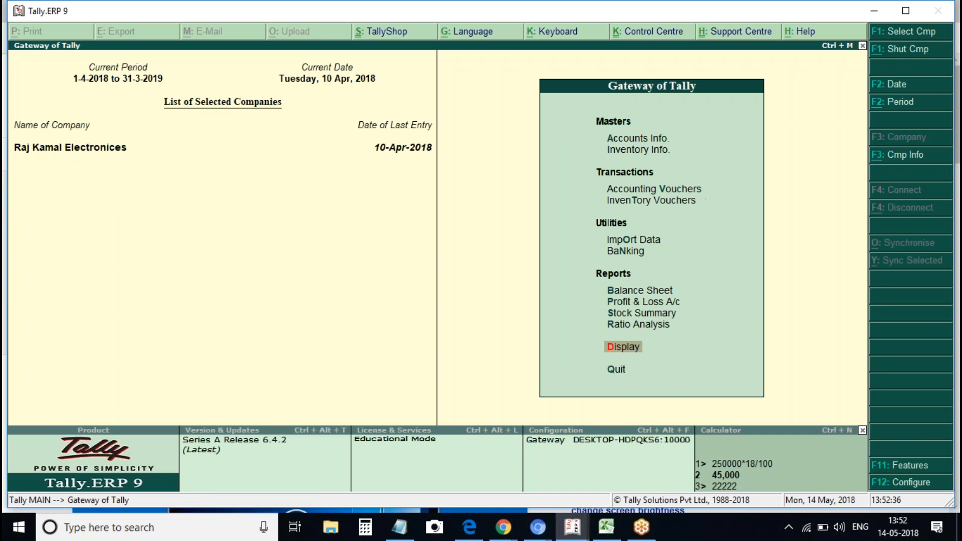
{"action": "key", "text": "v"}
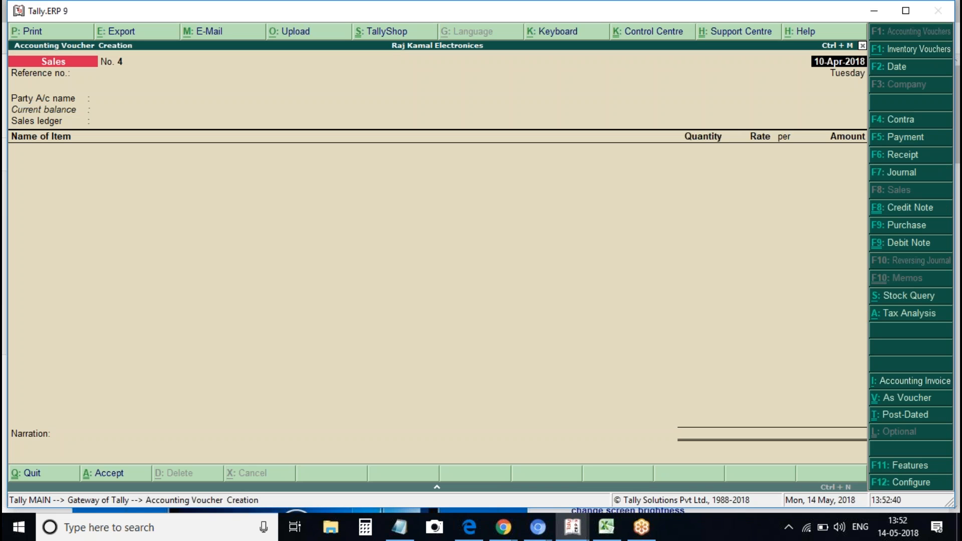
{"action": "type", "text": "1april"}
{"action": "key", "text": "Return"}
{"action": "key", "text": "Return"}
Look over the existing party ledgers, then begin creating a new party ledger
{"action": "key", "text": "Down"}
{"action": "key", "text": "Down"}
{"action": "key", "text": "Down"}
{"action": "key", "text": "Down"}
{"action": "key", "text": "Up"}
{"action": "key", "text": "Up"}
{"action": "key", "text": "Up"}
{"action": "key", "text": "Down"}
{"action": "key", "text": "Down"}
{"action": "key", "text": "Down"}
{"action": "key", "text": "Down"}
{"action": "key", "text": "Down"}
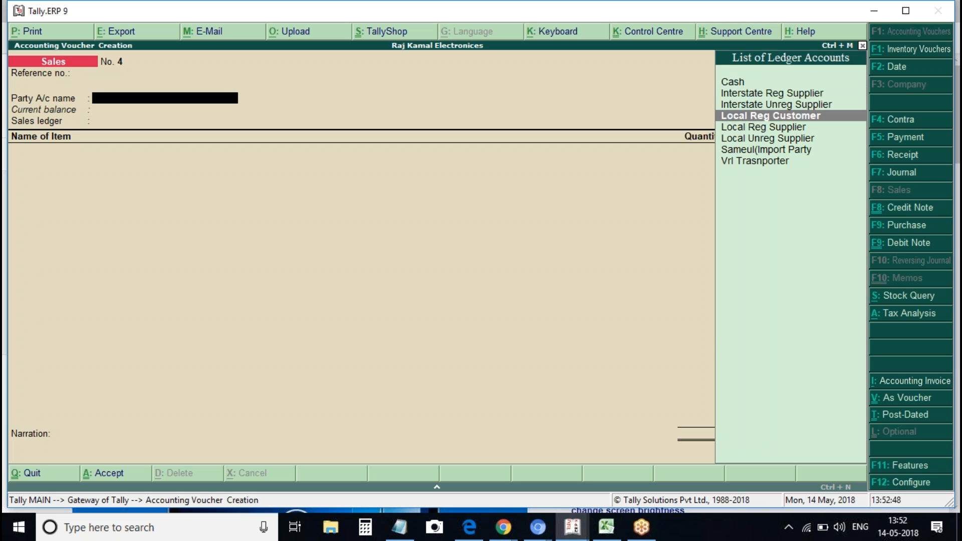
{"action": "key", "text": "Up"}
{"action": "key", "text": "Up"}
{"action": "key", "text": "Up"}
{"action": "key", "text": "Up"}
{"action": "key", "text": "Up"}
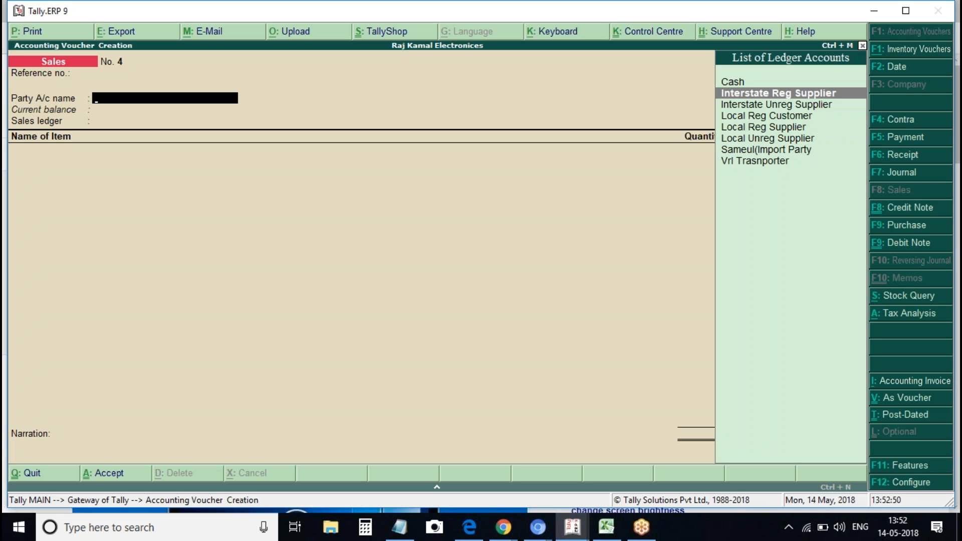
{"action": "key", "text": "Down"}
{"action": "key", "text": "Up"}
{"action": "key", "text": "alt+c"}
Name the new ledger 'Interstate Unreg Debtors' under the Sundry Debtors group
{"action": "type", "text": "Urne"}
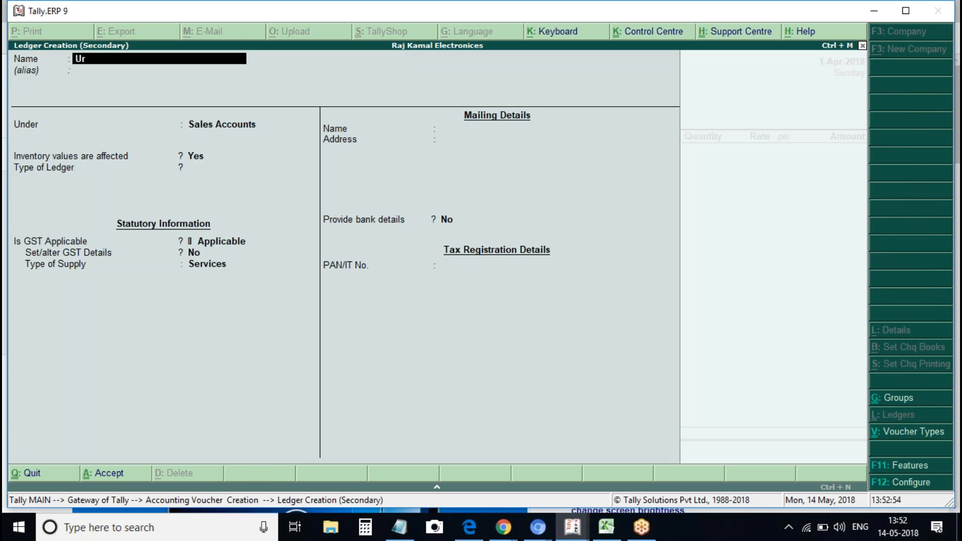
{"action": "key", "text": "BackSpace"}
{"action": "key", "text": "BackSpace"}
{"action": "key", "text": "BackSpace"}
{"action": "key", "text": "BackSpace"}
{"action": "type", "text": "Interstate Unreg Sa"}
{"action": "key", "text": "BackSpace"}
{"action": "key", "text": "BackSpace"}
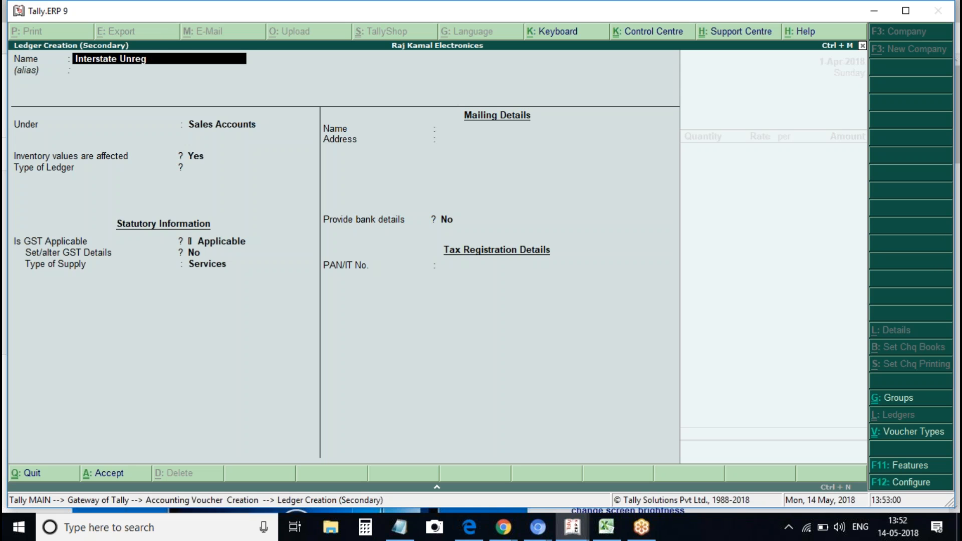
{"action": "type", "text": "Debtors"}
{"action": "key", "text": "Return"}
{"action": "type", "text": "Deb"}
{"action": "key", "text": "Return"}
{"action": "key", "text": "Return"}
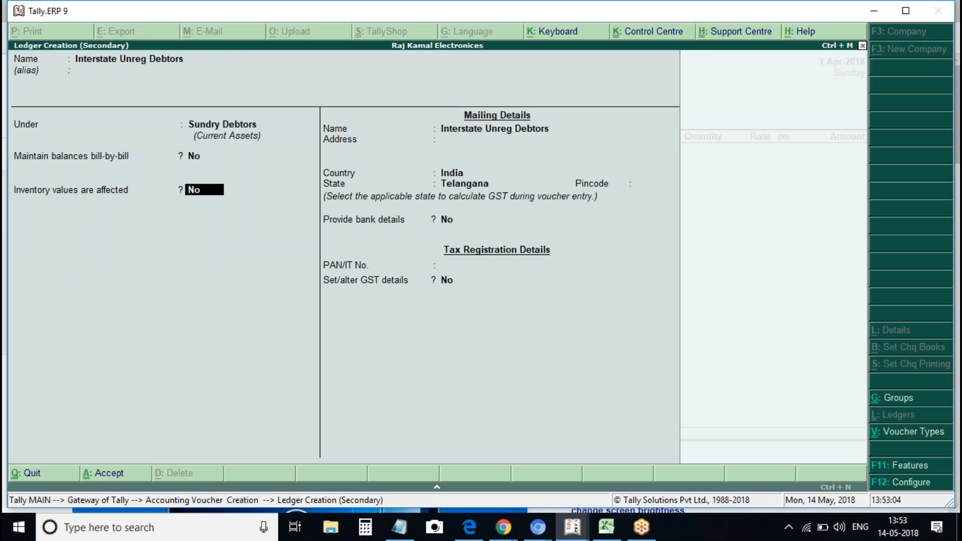
{"action": "key", "text": "Return"}
{"action": "key", "text": "Return"}
{"action": "key", "text": "Return"}
{"action": "key", "text": "Return"}
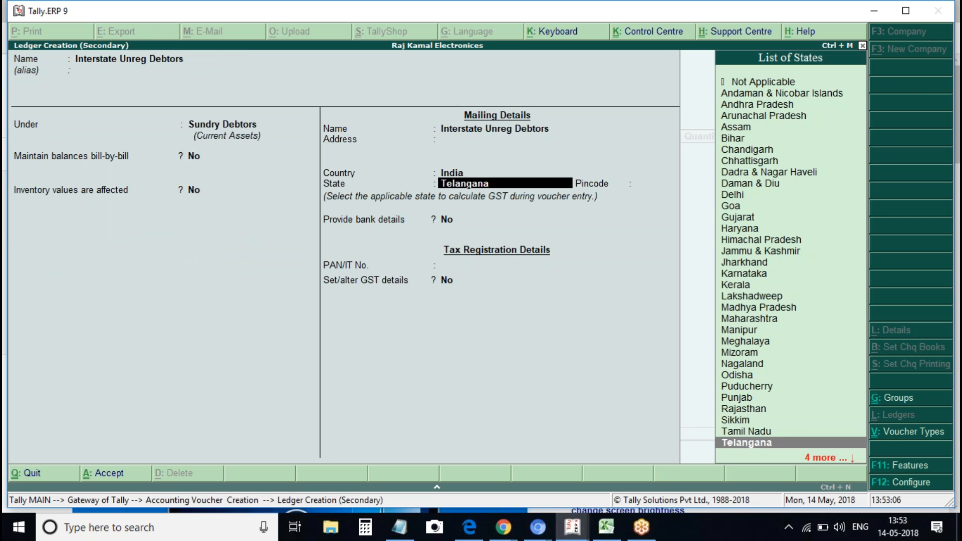
Set the ledger's state to Andhra Pradesh and its GST registration type to Unregistered
{"action": "type", "text": "Andh"}
{"action": "key", "text": "Return"}
{"action": "key", "text": "Return"}
{"action": "key", "text": "Return"}
{"action": "key", "text": "Return"}
{"action": "type", "text": "y"}
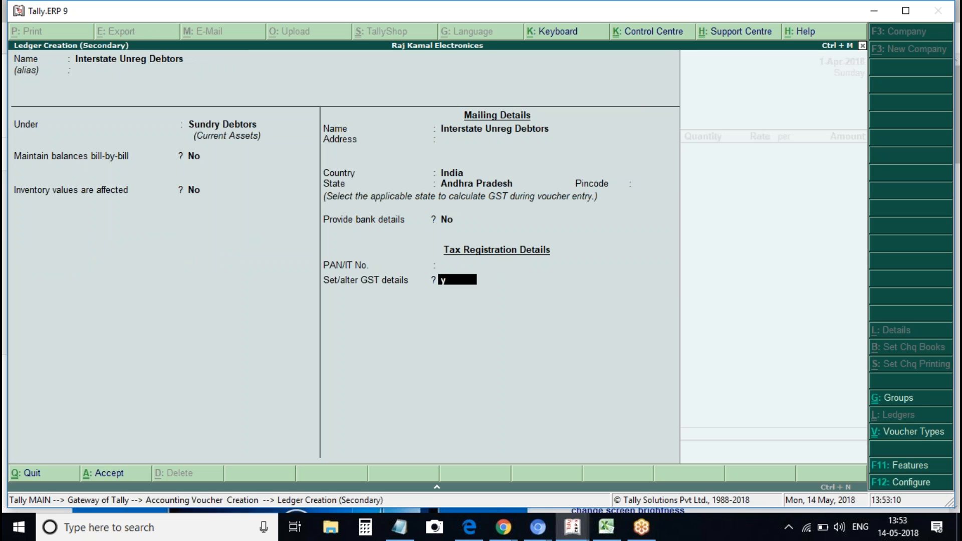
{"action": "key", "text": "Return"}
{"action": "key", "text": "Return"}
{"action": "key", "text": "Return"}
{"action": "key", "text": "Return"}
{"action": "key", "text": "Return"}
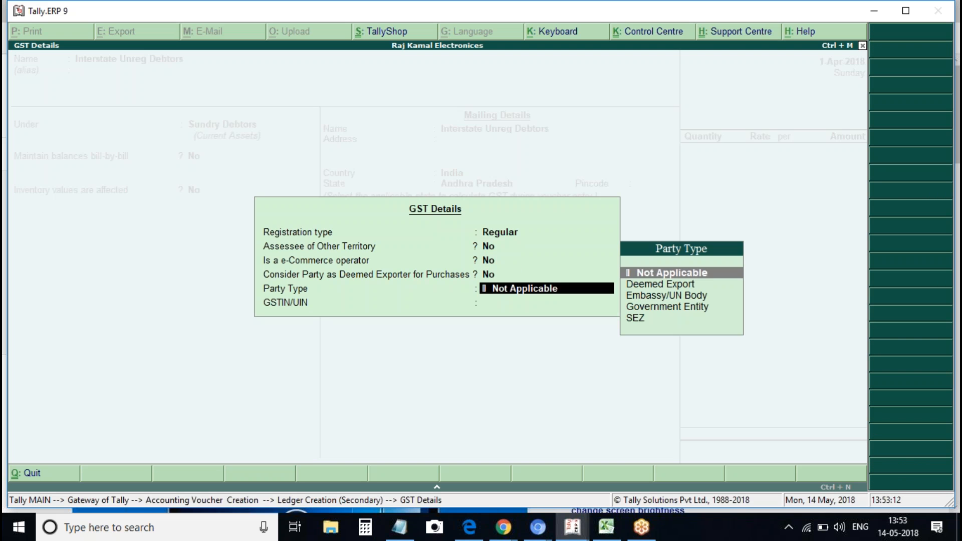
{"action": "key", "text": "Return"}
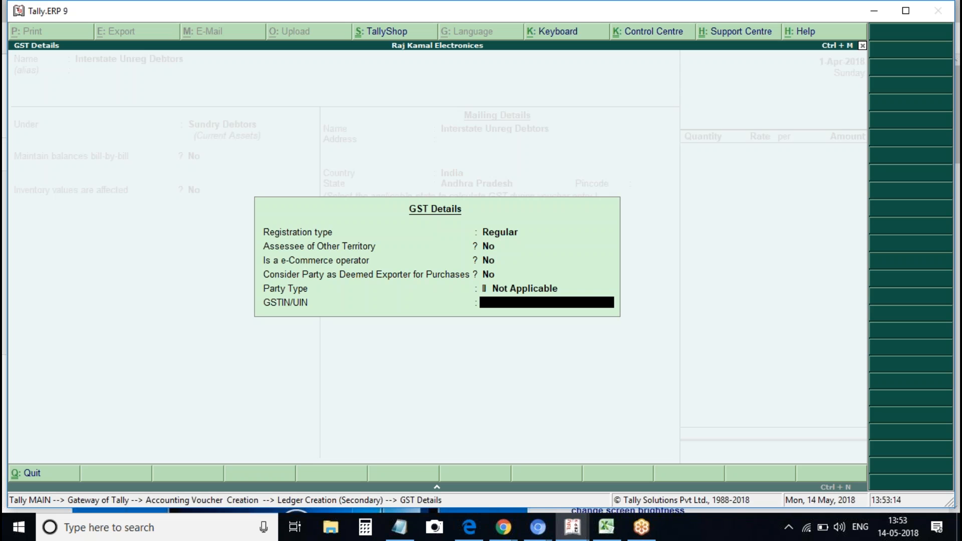
{"action": "key", "text": "BackSpace"}
{"action": "key", "text": "BackSpace"}
{"action": "key", "text": "BackSpace"}
{"action": "key", "text": "BackSpace"}
{"action": "key", "text": "BackSpace"}
{"action": "key", "text": "Down"}
{"action": "key", "text": "Return"}
Save the ledger as the voucher's party and bill 2 Voltas A/c
{"action": "key", "text": "Return"}
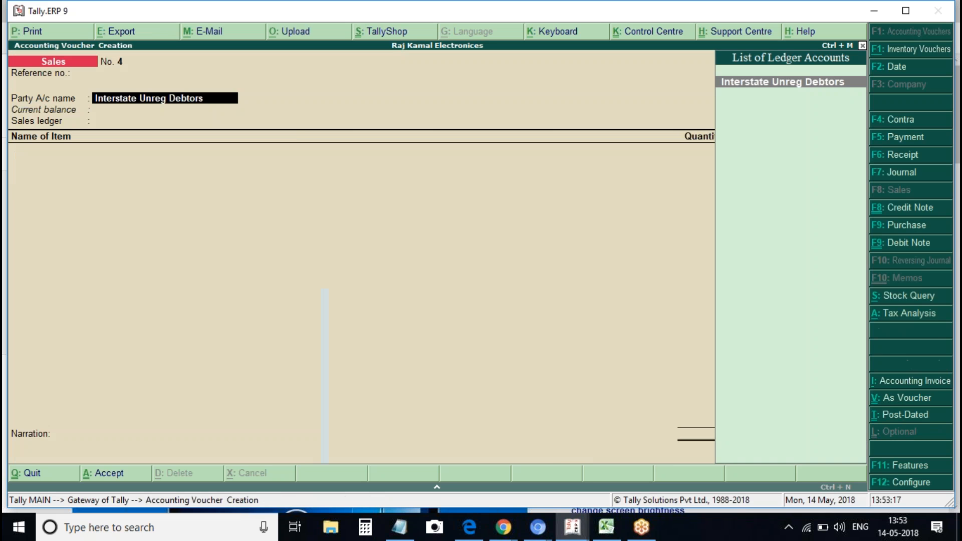
{"action": "key", "text": "Return"}
{"action": "key", "text": "ctrl+a"}
{"action": "key", "text": "Return"}
{"action": "key", "text": "Return"}
{"action": "key", "text": "Down"}
{"action": "key", "text": "Down"}
{"action": "key", "text": "Down"}
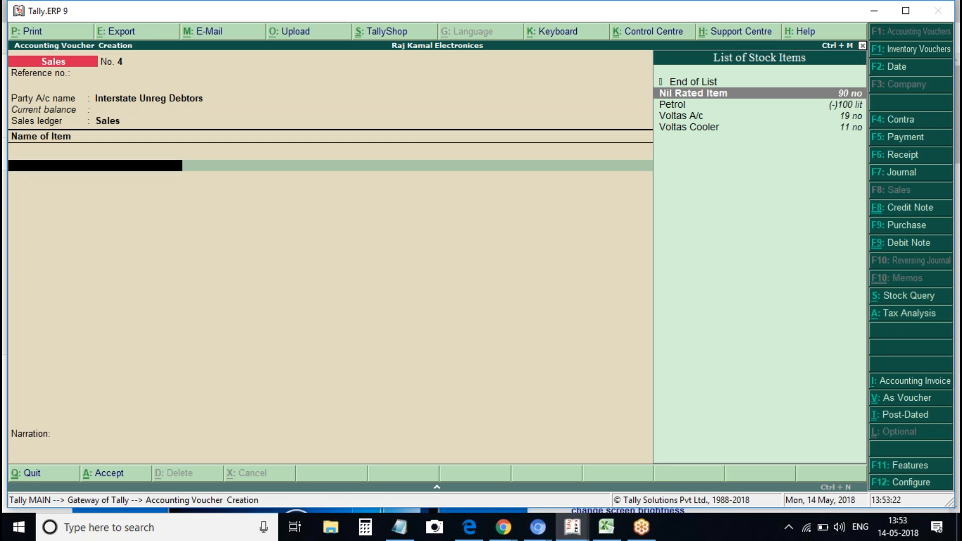
{"action": "key", "text": "Return"}
{"action": "type", "text": "2"}
{"action": "key", "text": "Return"}
Add Cgst, Sgst and Igst lines at 30,000.00 rate and review the detailed tax analysis
{"action": "key", "text": "Return"}
{"action": "key", "text": "Return"}
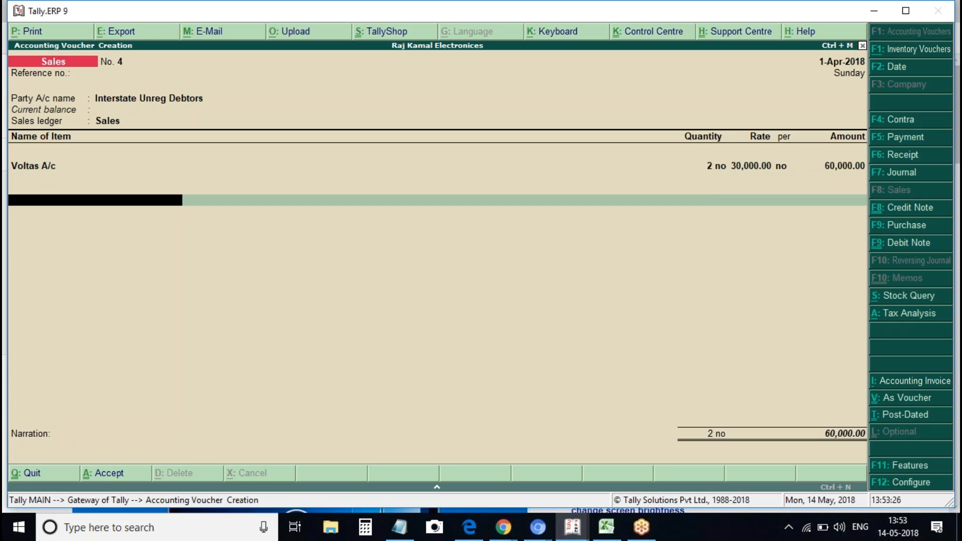
{"action": "type", "text": "C"}
{"action": "key", "text": "Return"}
{"action": "key", "text": "Return"}
{"action": "type", "text": "Sg"}
{"action": "key", "text": "Return"}
{"action": "key", "text": "Return"}
{"action": "type", "text": "Ig"}
{"action": "key", "text": "Return"}
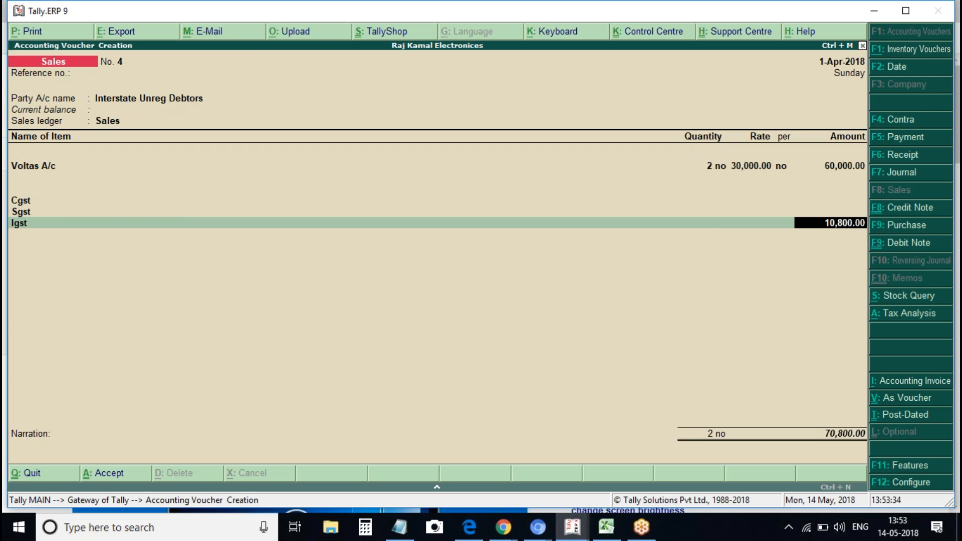
{"action": "key", "text": "alt+a"}
{"action": "key", "text": "alt+F1"}
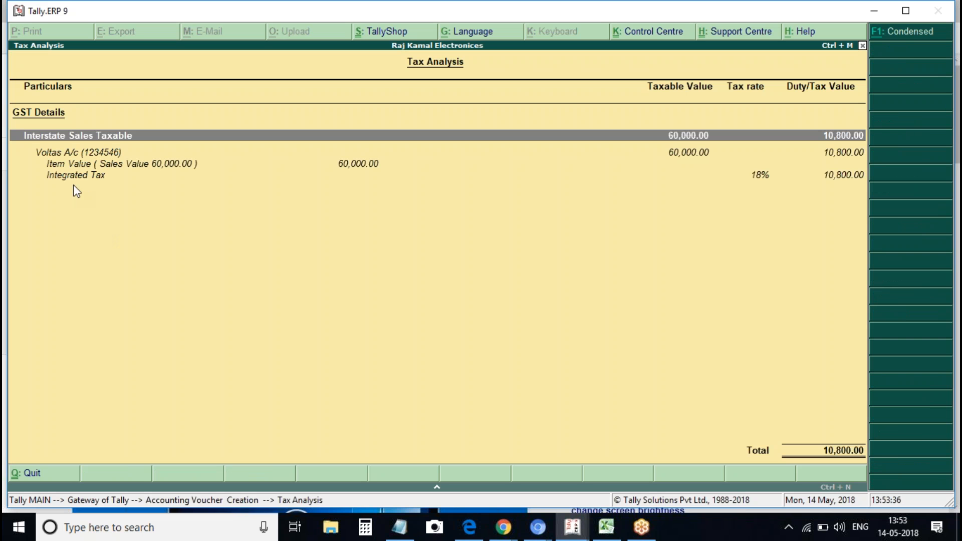
{"action": "key", "text": "Escape"}
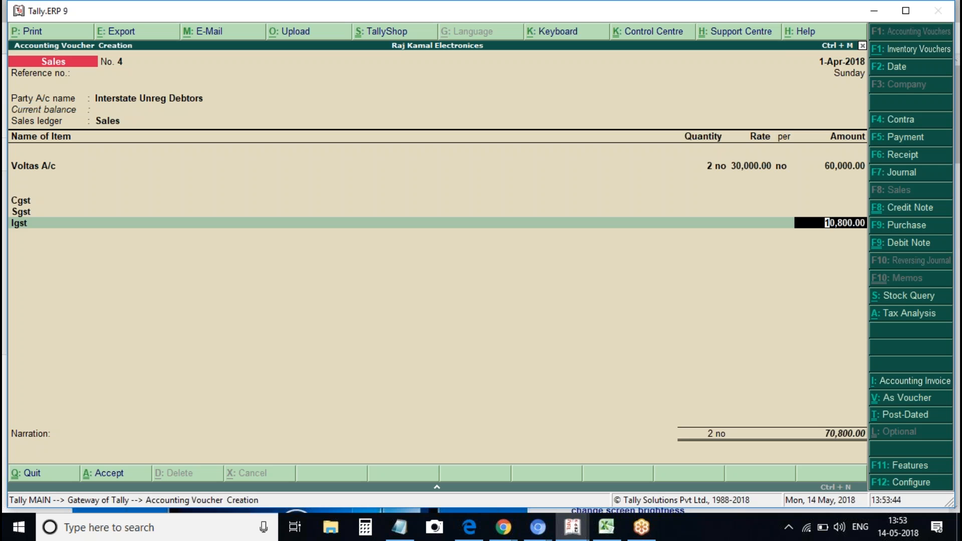
{"action": "left_click", "coordinate": [146, 205]}
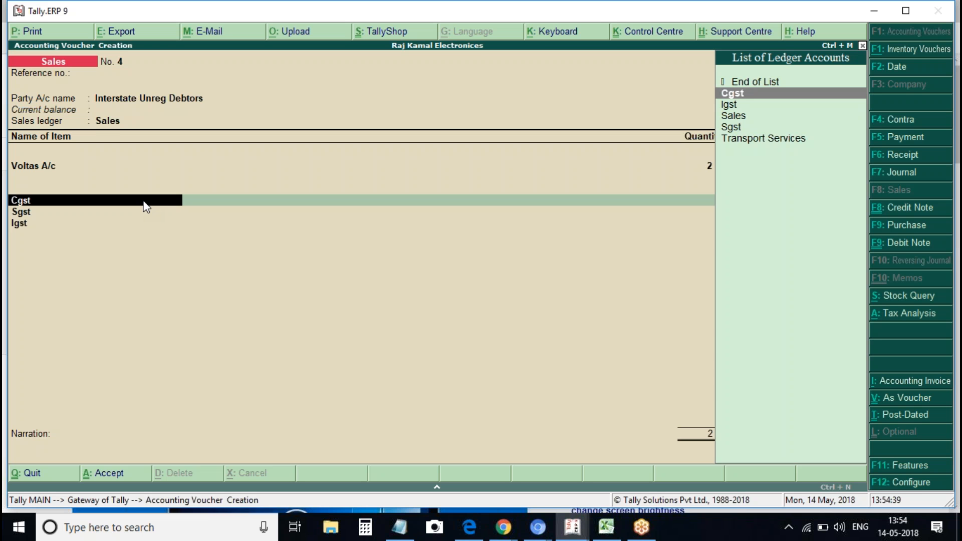
Save voucher 4 and check detailed GSTR-3B shows 60,000.00 to unregistered persons, 10,800.00 tax
{"action": "key", "text": "ctrl+a"}
{"action": "key", "text": "Escape"}
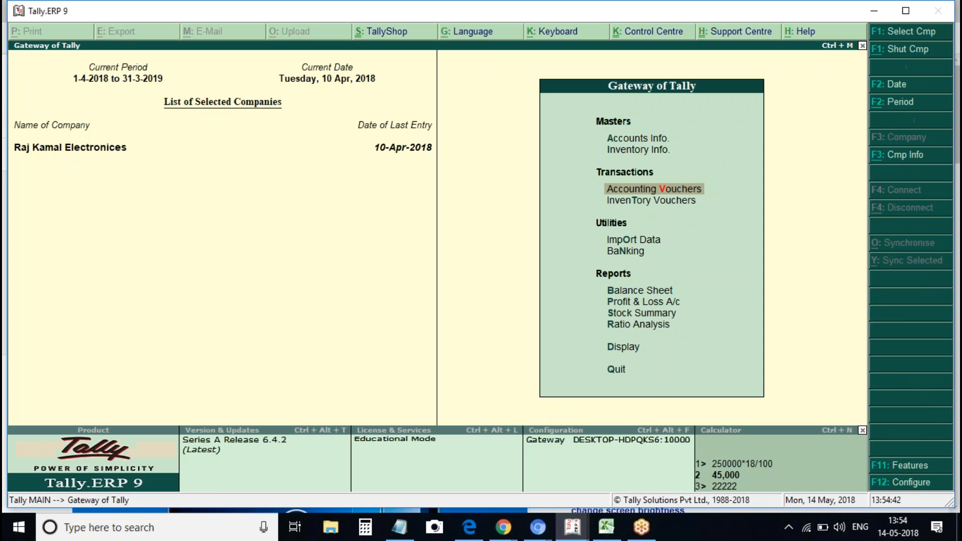
{"action": "key", "text": "d"}
{"action": "key", "text": "o"}
{"action": "key", "text": "g"}
{"action": "key", "text": "3"}
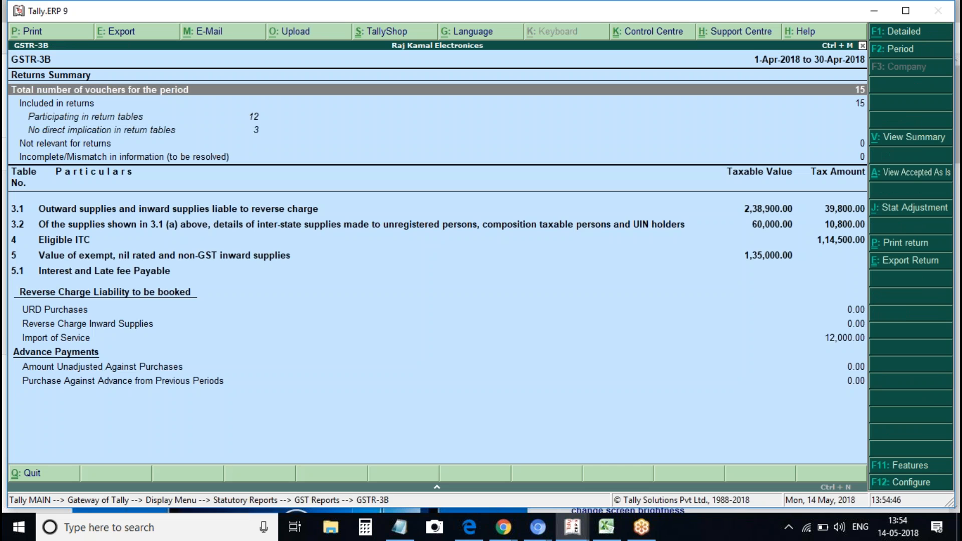
{"action": "key", "text": "alt+F1"}
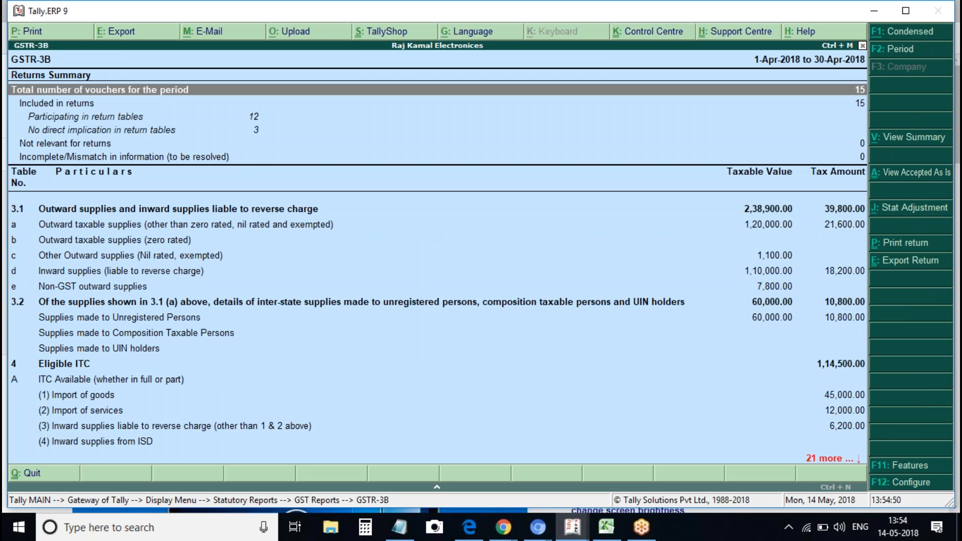
{"action": "left_click", "coordinate": [119, 317]}
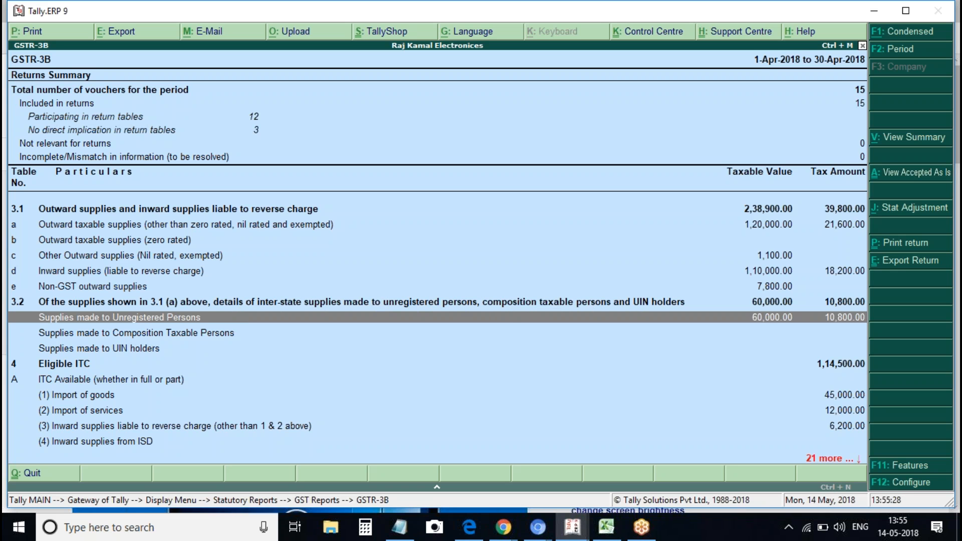
Start a new sales voucher dated 1-Apr-2018 with reference number 5
{"action": "key", "text": "Escape"}
{"action": "key", "text": "Escape"}
{"action": "key", "text": "Escape"}
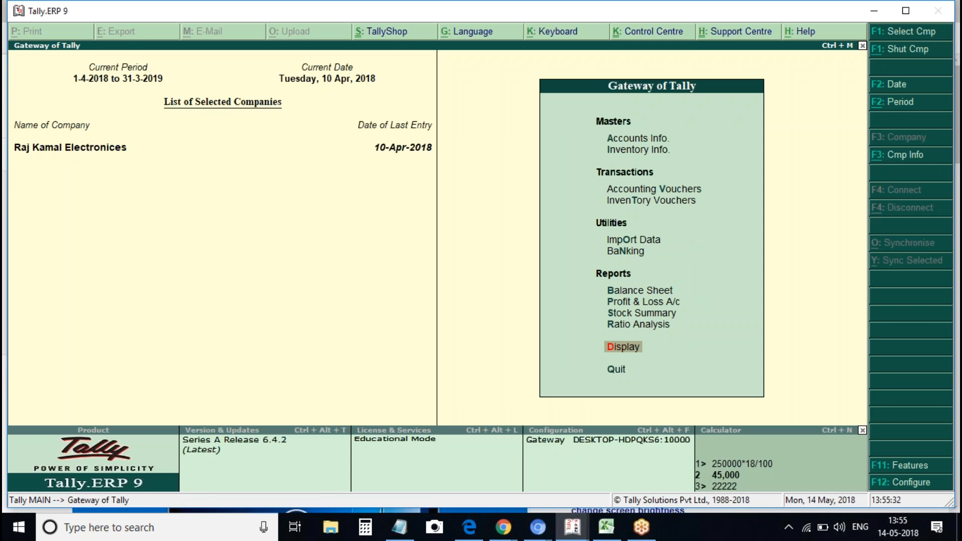
{"action": "key", "text": "v"}
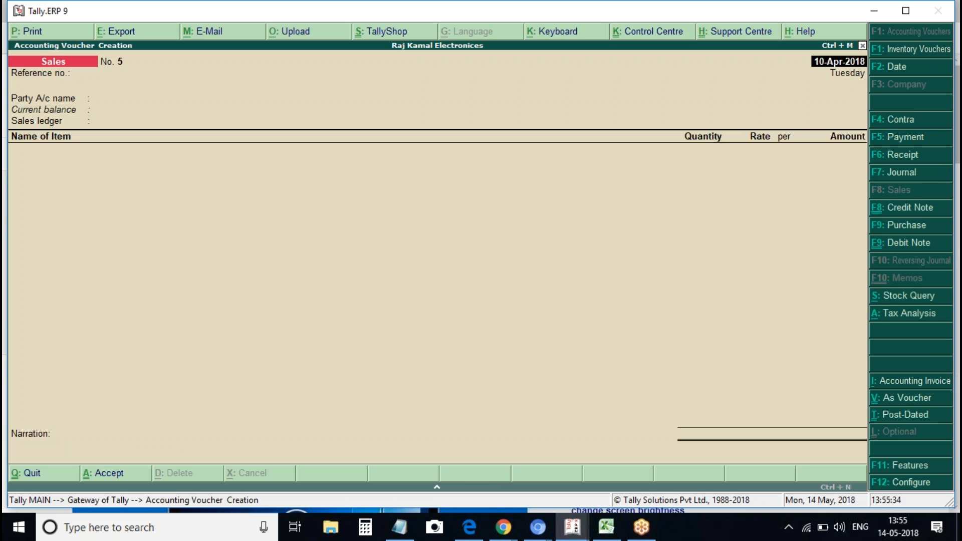
{"action": "type", "text": "1apl"}
{"action": "key", "text": "Return"}
{"action": "key", "text": "Return"}
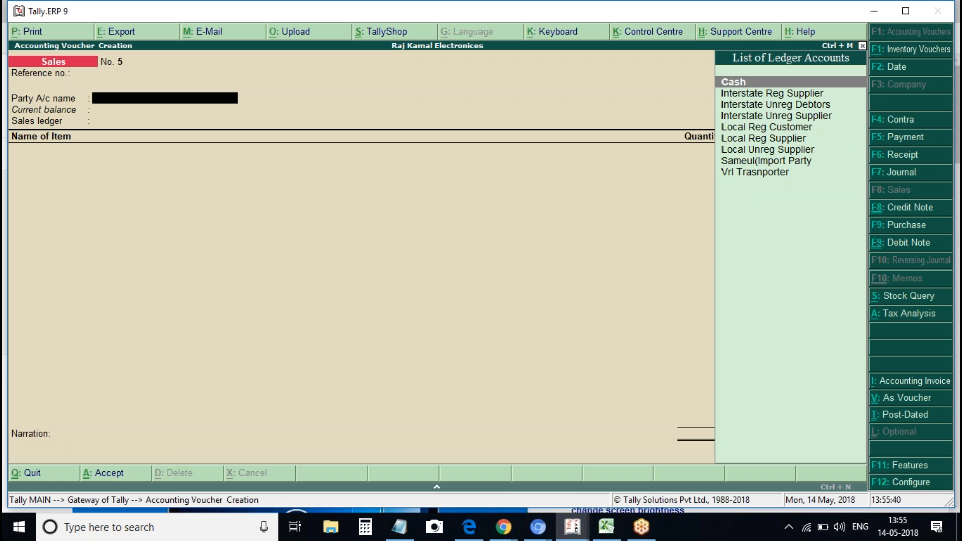
{"action": "key", "text": "BackSpace"}
{"action": "type", "text": "5"}
{"action": "key", "text": "Return"}
Begin a new party ledger named 'Local Composite Debtor'
{"action": "key", "text": "alt+c"}
{"action": "type", "text": "Compud"}
{"action": "key", "text": "BackSpace"}
{"action": "key", "text": "BackSpace"}
{"action": "key", "text": "BackSpace"}
{"action": "key", "text": "BackSpace"}
{"action": "key", "text": "BackSpace"}
{"action": "key", "text": "BackSpace"}
{"action": "type", "text": "Local Composite"}
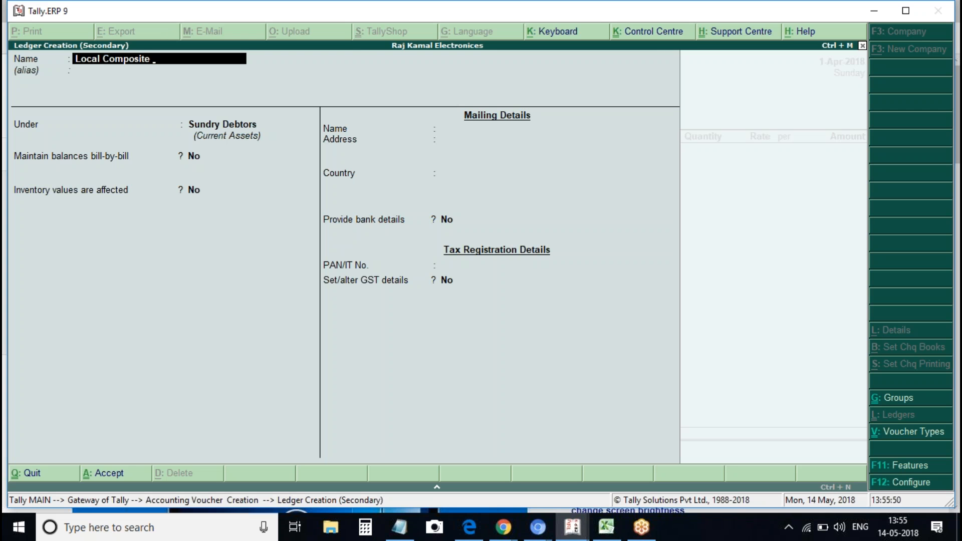
{"action": "type", "text": " Debtores"}
Correct the ledger name to 'Local Composite Debtores' under Sundry Debtors
{"action": "key", "text": "Return"}
{"action": "key", "text": "Return"}
{"action": "key", "text": "Return"}
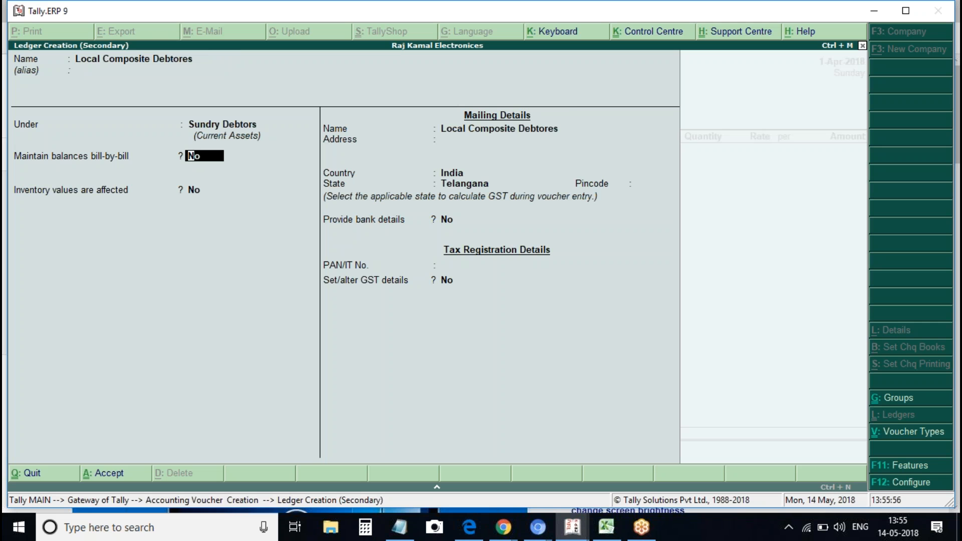
{"action": "key", "text": "Return"}
{"action": "key", "text": "Return"}
{"action": "key", "text": "Return"}
{"action": "key", "text": "Return"}
{"action": "key", "text": "Return"}
{"action": "key", "text": "Return"}
{"action": "key", "text": "Return"}
{"action": "key", "text": "Return"}
Register the ledger as Composition with its GSTIN, save it, and use the Sales ledger
{"action": "key", "text": "y"}
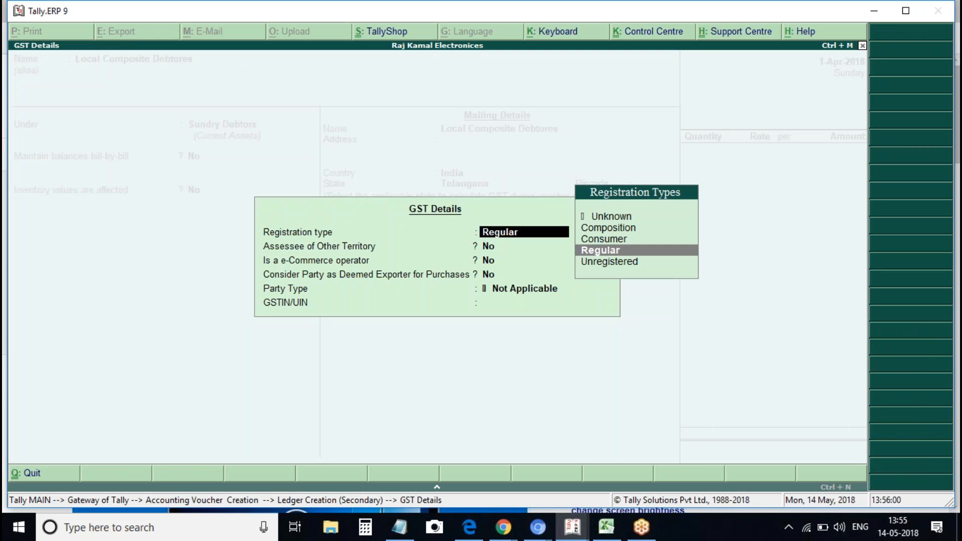
{"action": "key", "text": "Up"}
{"action": "key", "text": "Up"}
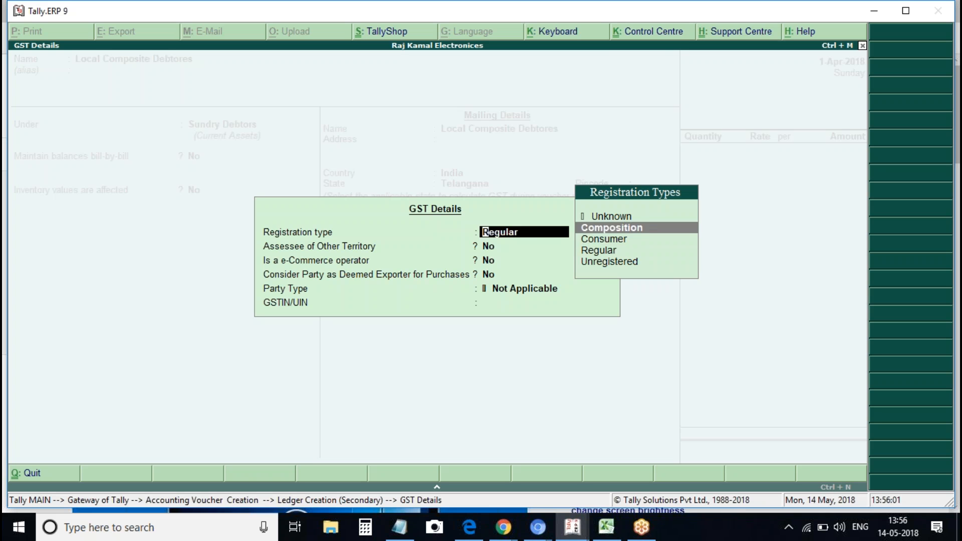
{"action": "key", "text": "Return"}
{"action": "key", "text": "Return"}
{"action": "key", "text": "Return"}
{"action": "key", "text": "Return"}
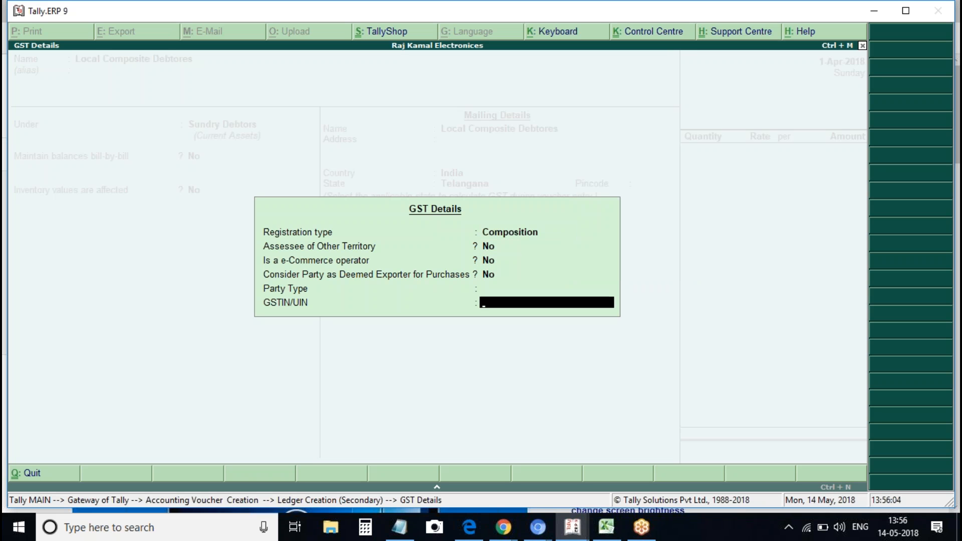
{"action": "key", "text": "Return"}
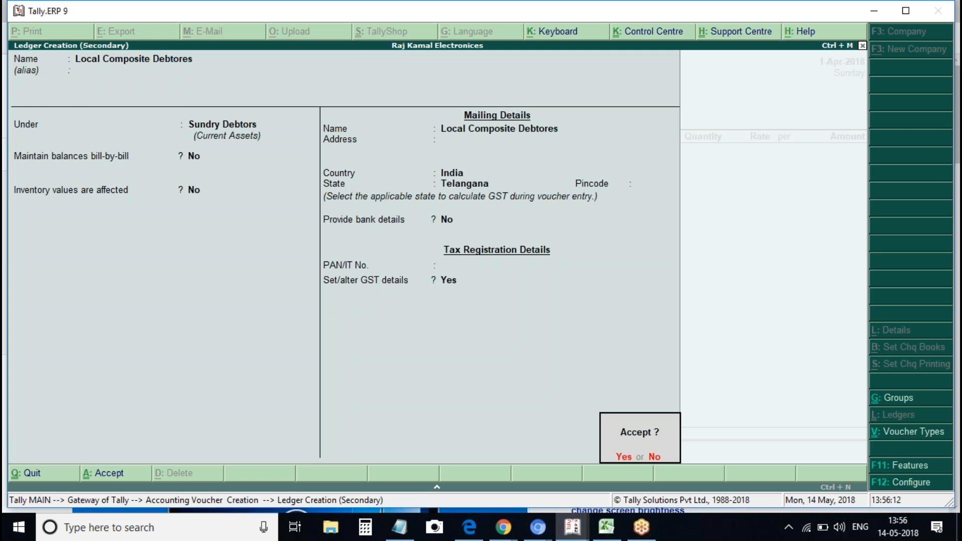
{"action": "key", "text": "Return"}
{"action": "key", "text": "ctrl+a"}
{"action": "key", "text": "Return"}
Bill 2 Voltas A/c on sales voucher 5
{"action": "key", "text": "Return"}
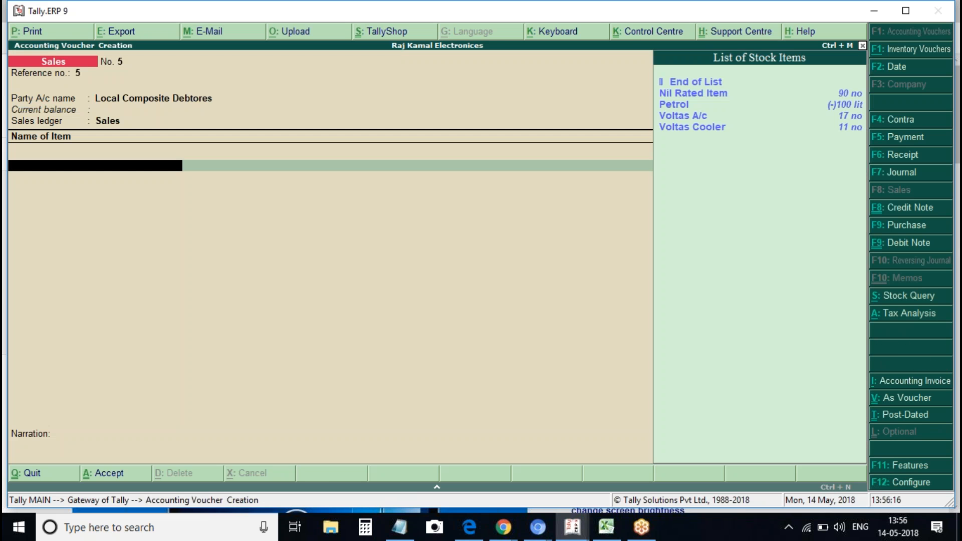
{"action": "key", "text": "Down"}
{"action": "key", "text": "Down"}
{"action": "key", "text": "Down"}
{"action": "key", "text": "Return"}
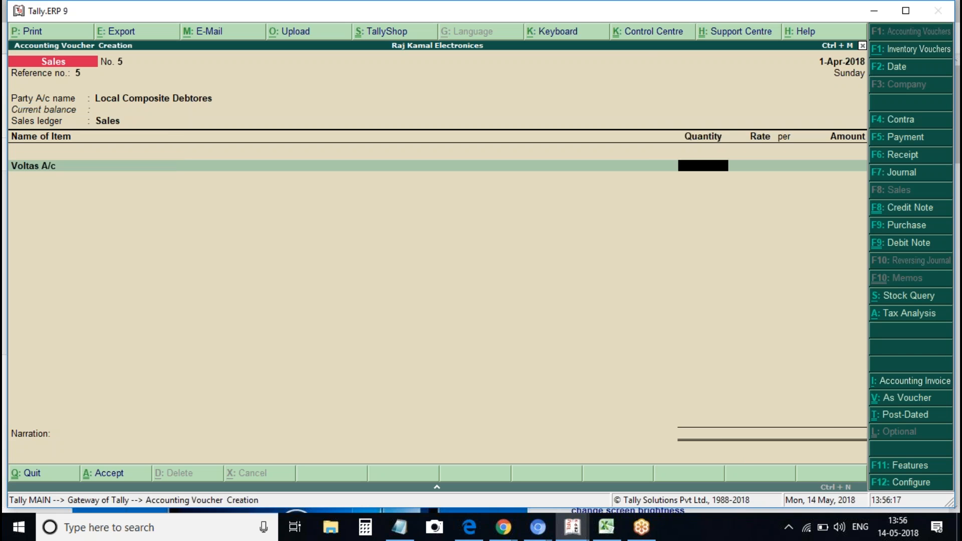
{"action": "type", "text": "2"}
{"action": "key", "text": "Return"}
Add Cgst and Sgst of 5,400.00 each, check the tax analysis, and save the voucher
{"action": "key", "text": "Return"}
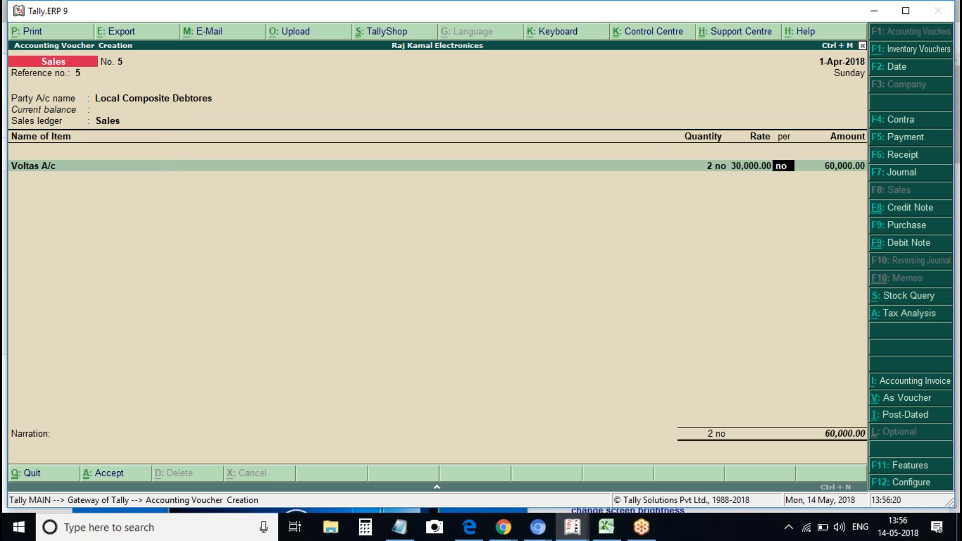
{"action": "key", "text": "Return"}
{"action": "key", "text": "Return"}
{"action": "type", "text": "cgst"}
{"action": "key", "text": "Return"}
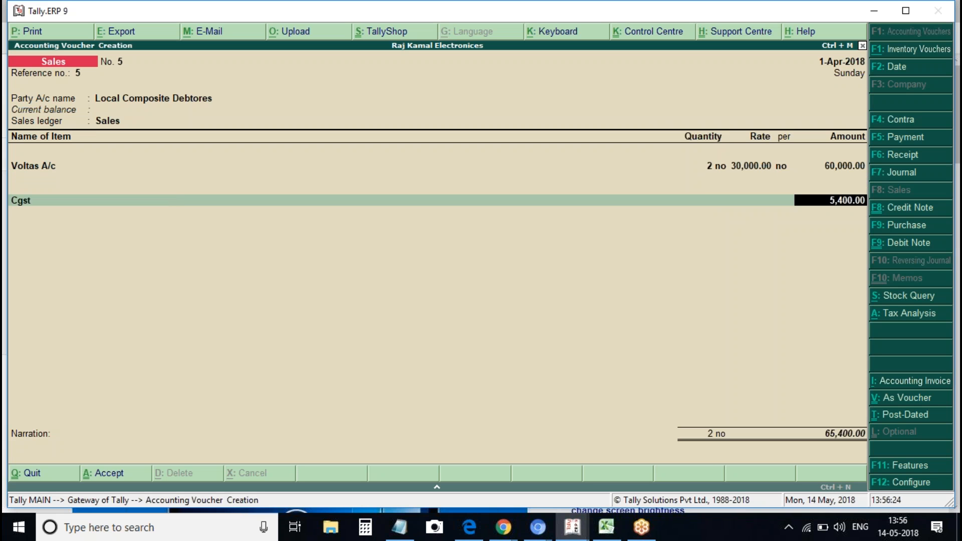
{"action": "key", "text": "Return"}
{"action": "type", "text": "sgst"}
{"action": "key", "text": "Return"}
{"action": "key", "text": "Return"}
{"action": "key", "text": "alt+a"}
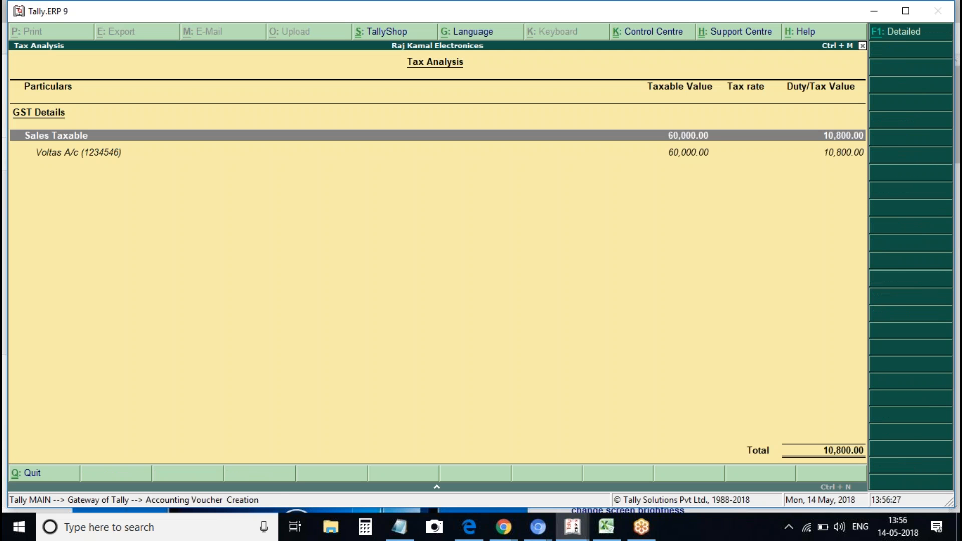
{"action": "key", "text": "Escape"}
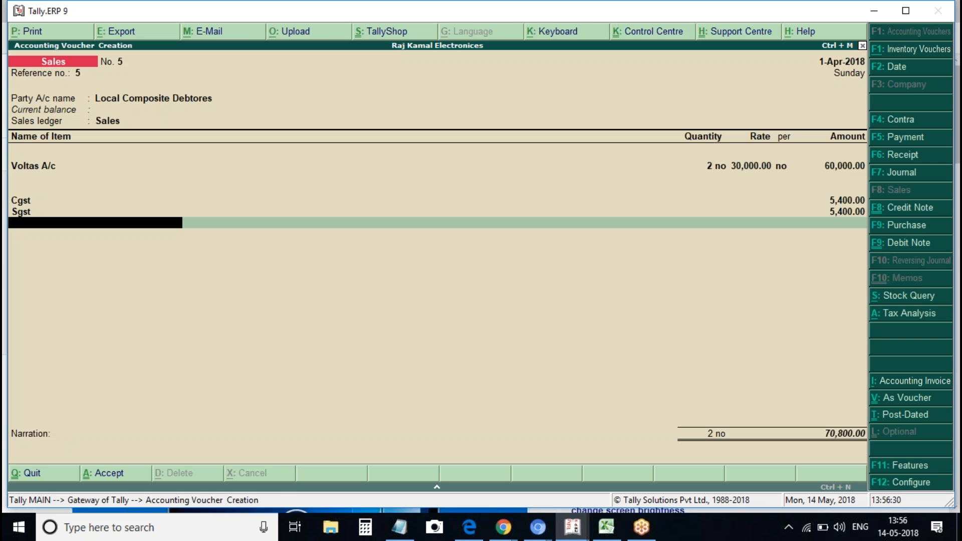
{"action": "key", "text": "ctrl+a"}
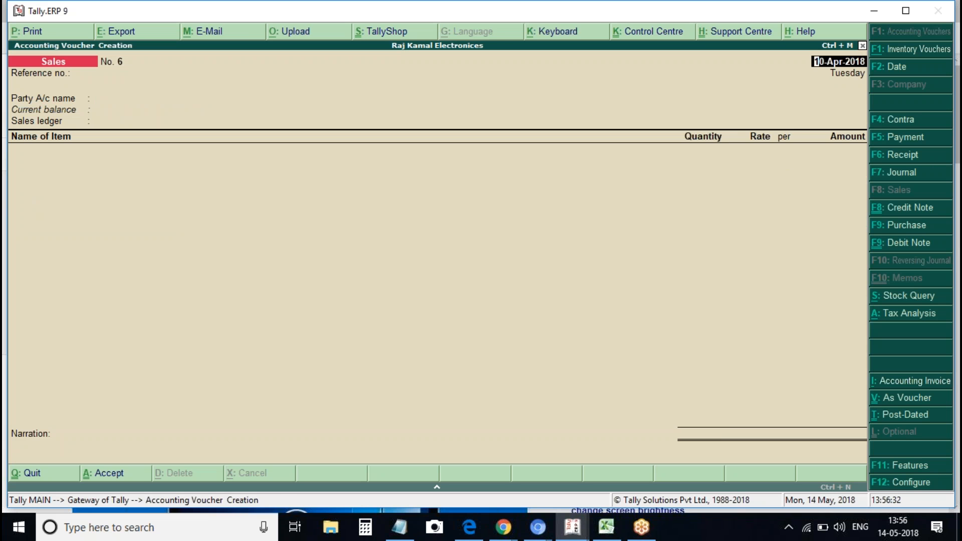
{"action": "key", "text": "Escape"}
{"action": "key", "text": "Return"}
{"action": "key", "text": "d"}
{"action": "key", "text": "o"}
{"action": "key", "text": "g"}
{"action": "key", "text": "3"}
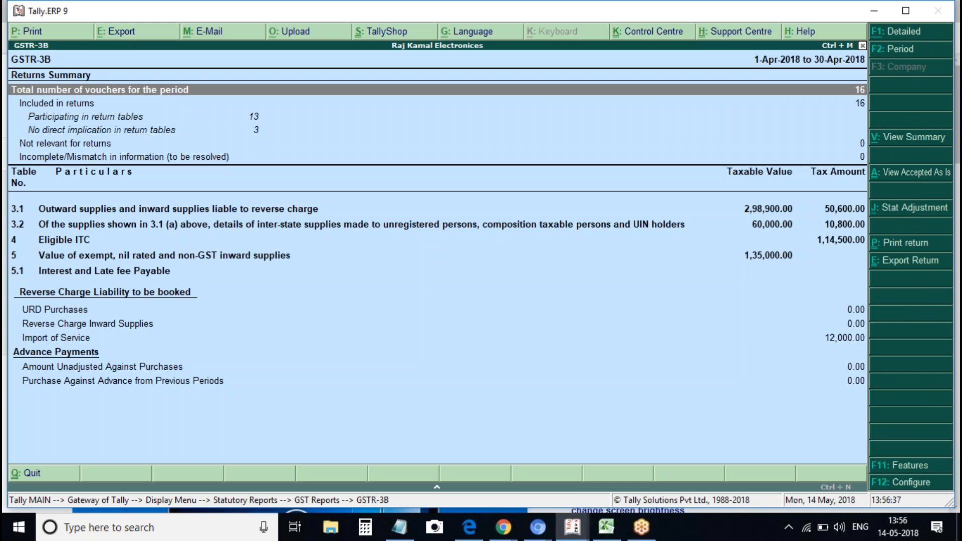
{"action": "key", "text": "alt+F1"}
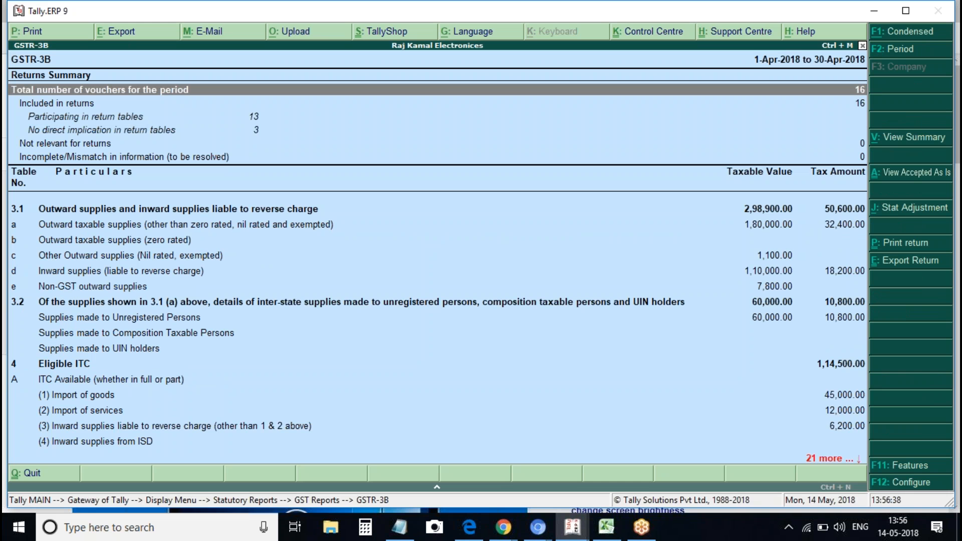
{"action": "left_click", "coordinate": [238, 327]}
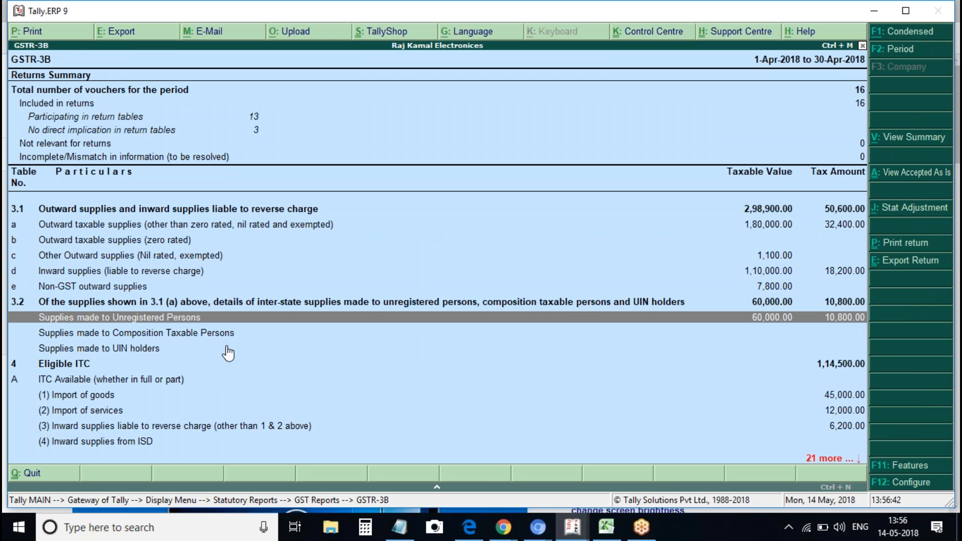
{"action": "key", "text": "Down"}
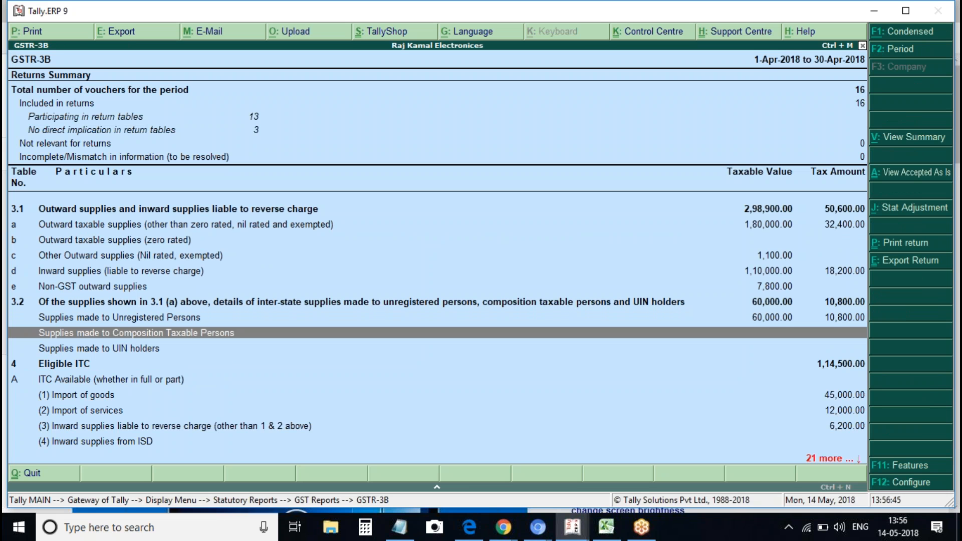
{"action": "key", "text": "Escape"}
{"action": "key", "text": "Escape"}
{"action": "key", "text": "Escape"}
{"action": "key", "text": "Escape"}
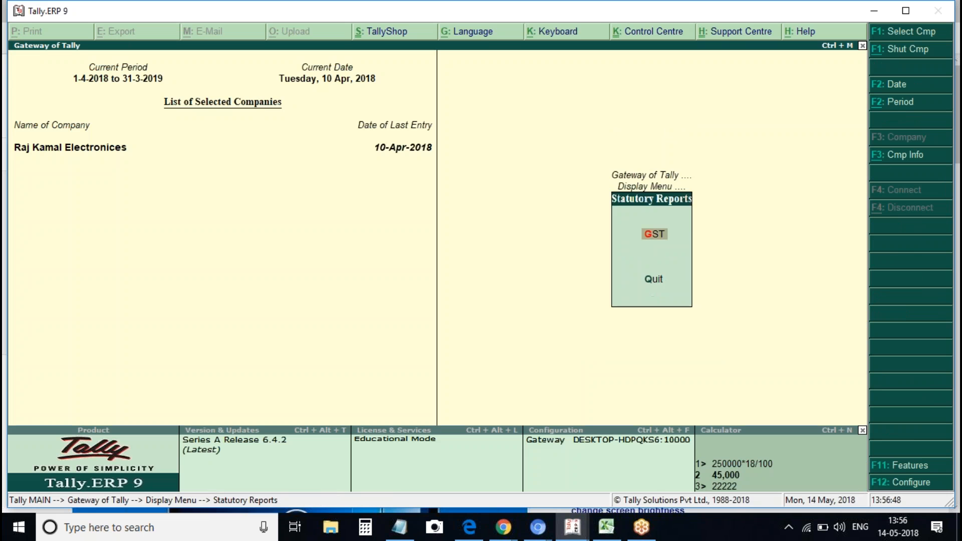
Start a new sales voucher dated 1-Apr-2018 with reference number 6
{"action": "key", "text": "v"}
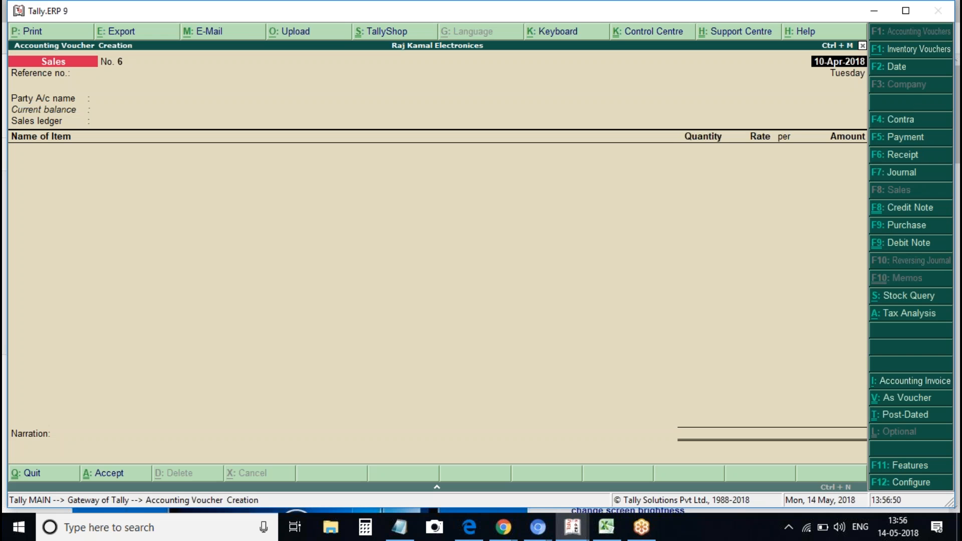
{"action": "type", "text": "a1"}
{"action": "key", "text": "BackSpace"}
{"action": "type", "text": "pril"}
{"action": "key", "text": "Return"}
{"action": "type", "text": "6"}
{"action": "key", "text": "Return"}
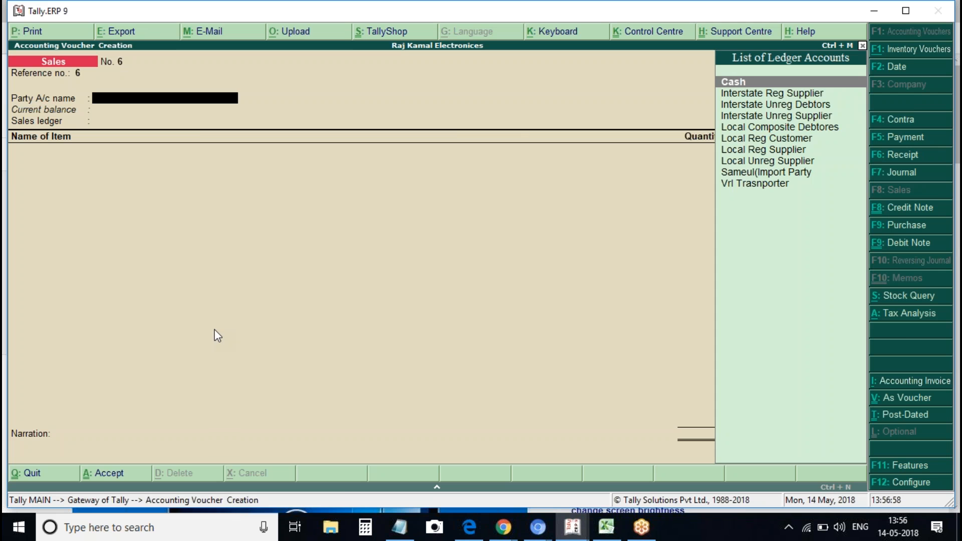
Create a new party ledger named 'Intersate Composite Debtors'
{"action": "key", "text": "alt+c"}
{"action": "type", "text": "Inters"}
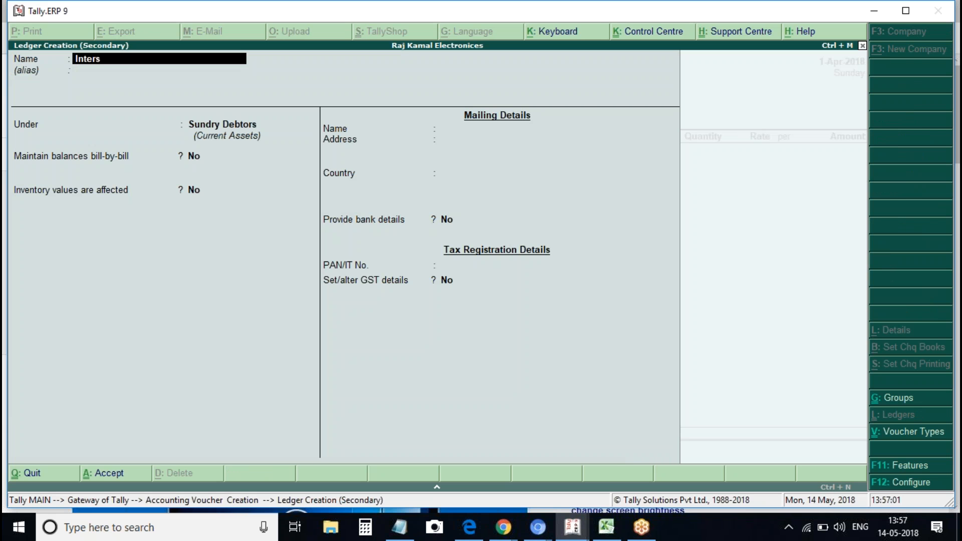
{"action": "type", "text": "ate Composite Debtors"}
{"action": "key", "text": "BackSpace"}
{"action": "type", "text": "s"}
{"action": "key", "text": "Return"}
{"action": "key", "text": "Return"}
{"action": "key", "text": "Return"}
{"action": "key", "text": "Return"}
{"action": "key", "text": "Return"}
Set state Andhra Pradesh, Composition registration with its GSTIN, and accept as party
{"action": "type", "text": "andh"}
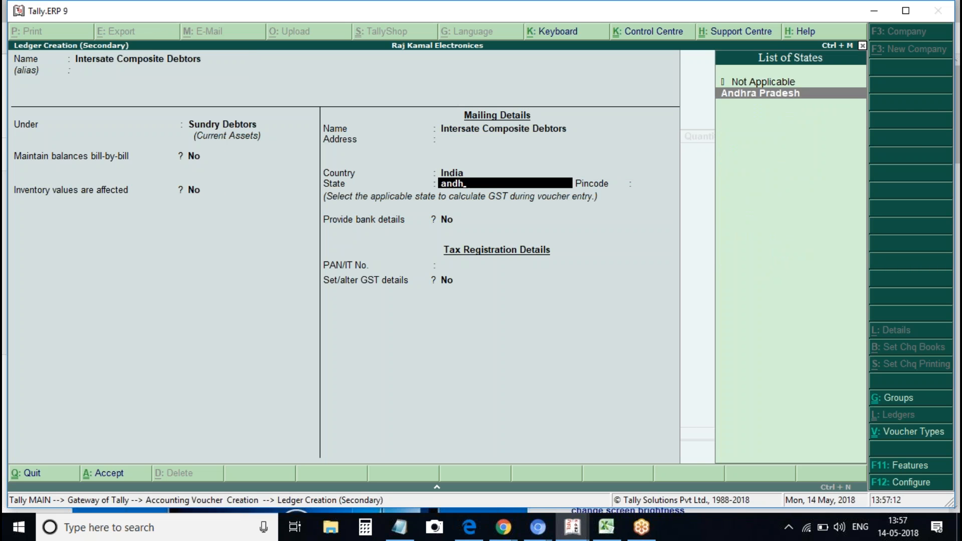
{"action": "key", "text": "Return"}
{"action": "key", "text": "Return"}
{"action": "key", "text": "Return"}
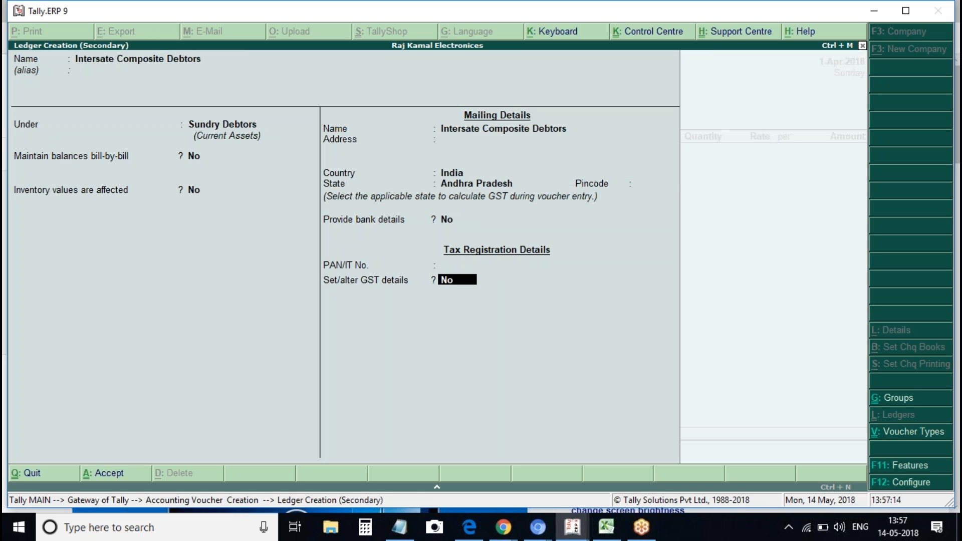
{"action": "key", "text": "y"}
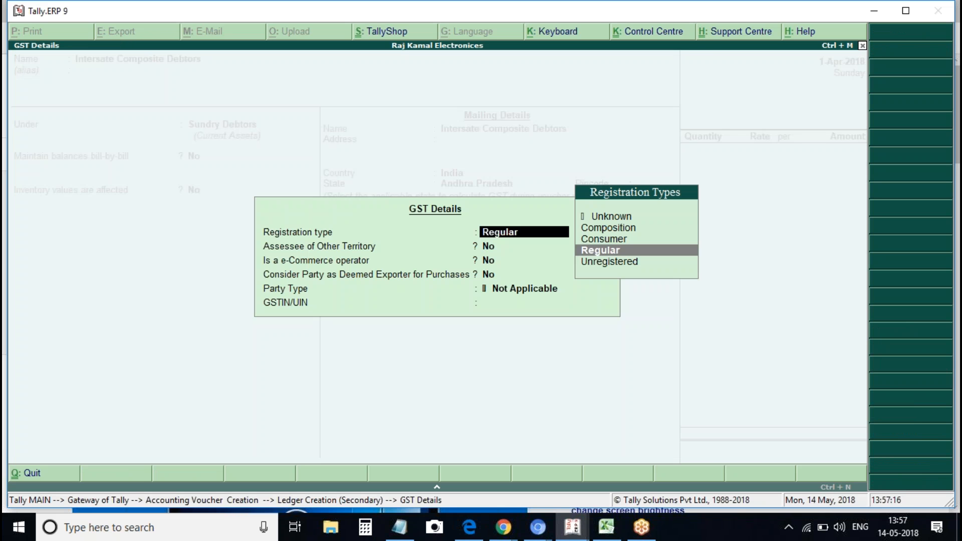
{"action": "key", "text": "Up"}
{"action": "key", "text": "Up"}
{"action": "key", "text": "Return"}
{"action": "key", "text": "Return"}
{"action": "key", "text": "Return"}
{"action": "key", "text": "Return"}
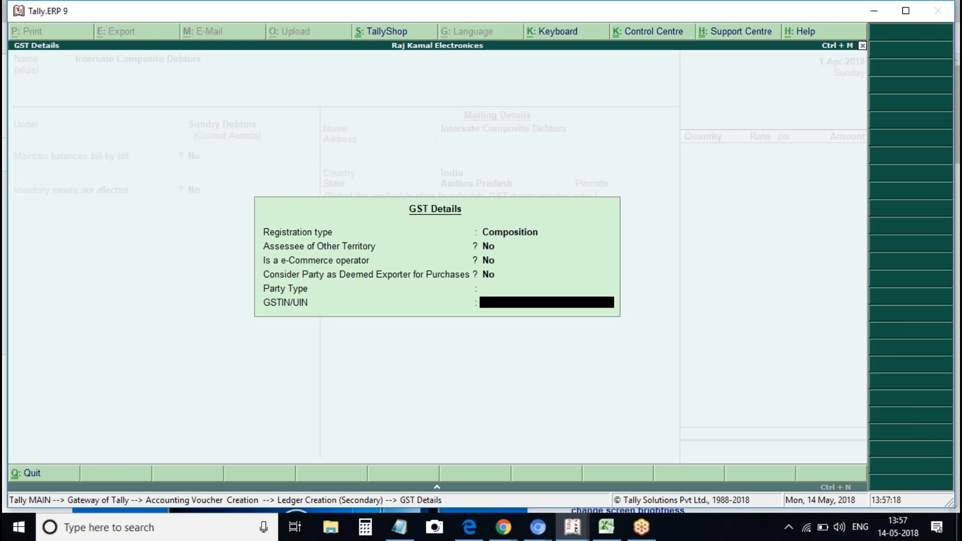
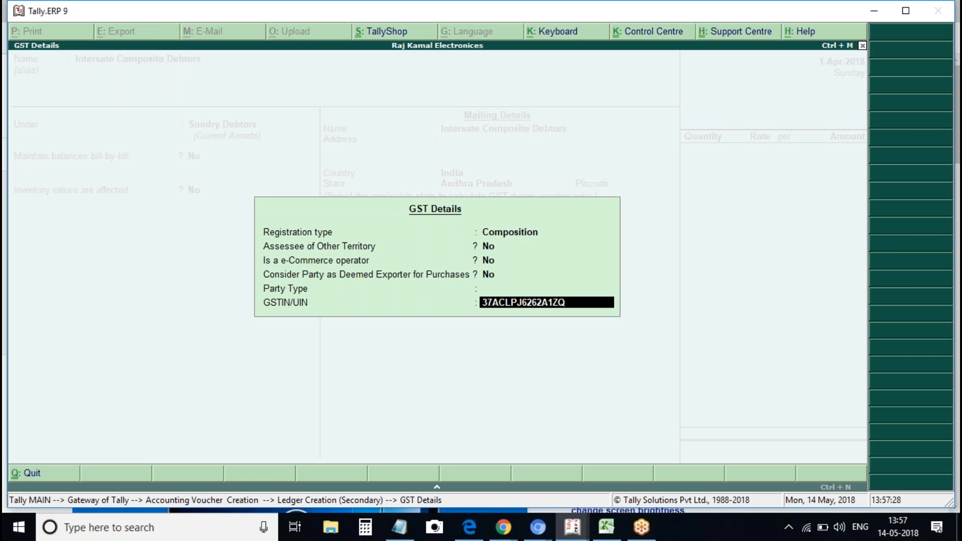
{"action": "key", "text": "Return"}
{"action": "key", "text": "Return"}
{"action": "key", "text": "Return"}
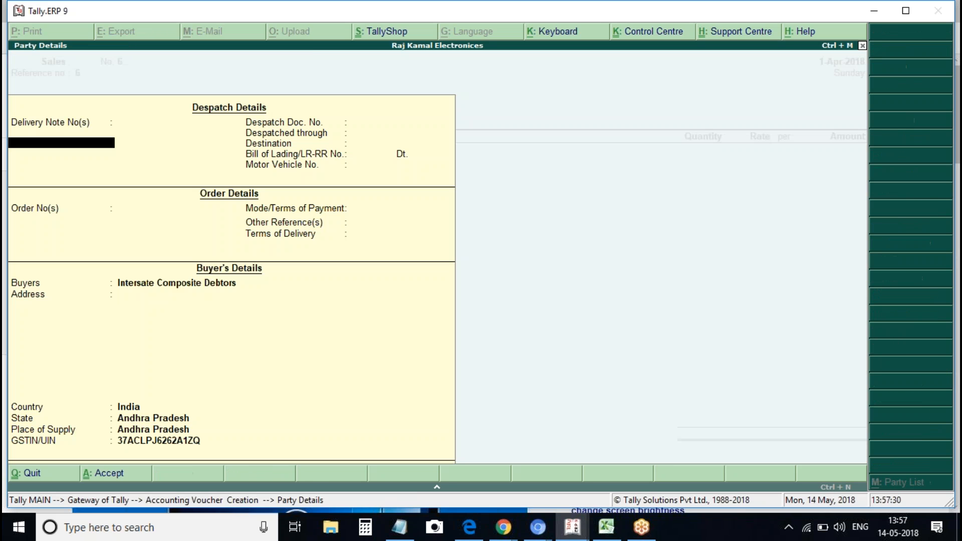
{"action": "key", "text": "ctrl+a"}
{"action": "key", "text": "Return"}
{"action": "key", "text": "Return"}
Bill 3 Voltas A/c at 30,000.00, correcting the quantity from 2
{"action": "key", "text": "Down"}
{"action": "key", "text": "Down"}
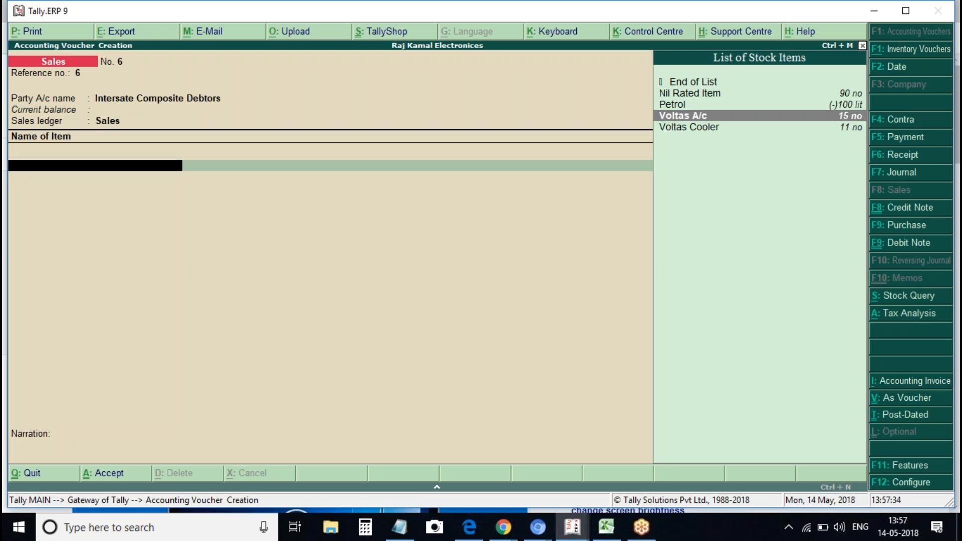
{"action": "key", "text": "Down"}
{"action": "key", "text": "Up"}
{"action": "key", "text": "Return"}
{"action": "type", "text": "2"}
{"action": "key", "text": "Return"}
{"action": "key", "text": "Return"}
{"action": "key", "text": "BackSpace"}
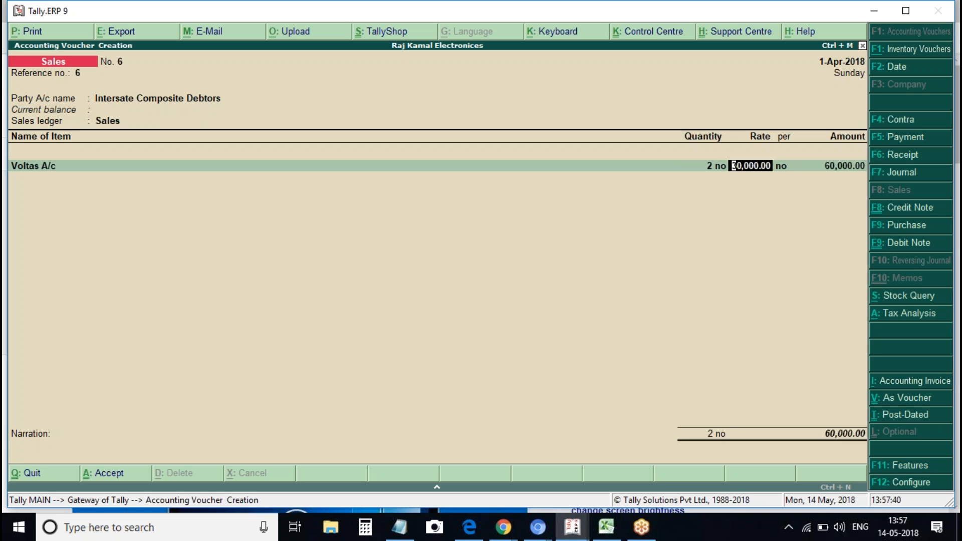
{"action": "key", "text": "BackSpace"}
{"action": "type", "text": "3"}
{"action": "key", "text": "Return"}
{"action": "key", "text": "Return"}
{"action": "key", "text": "Return"}
{"action": "key", "text": "Return"}
{"action": "key", "text": "Return"}
Add Igst of 16,200.00, review the detailed tax analysis, and save voucher 6
{"action": "type", "text": "Cg"}
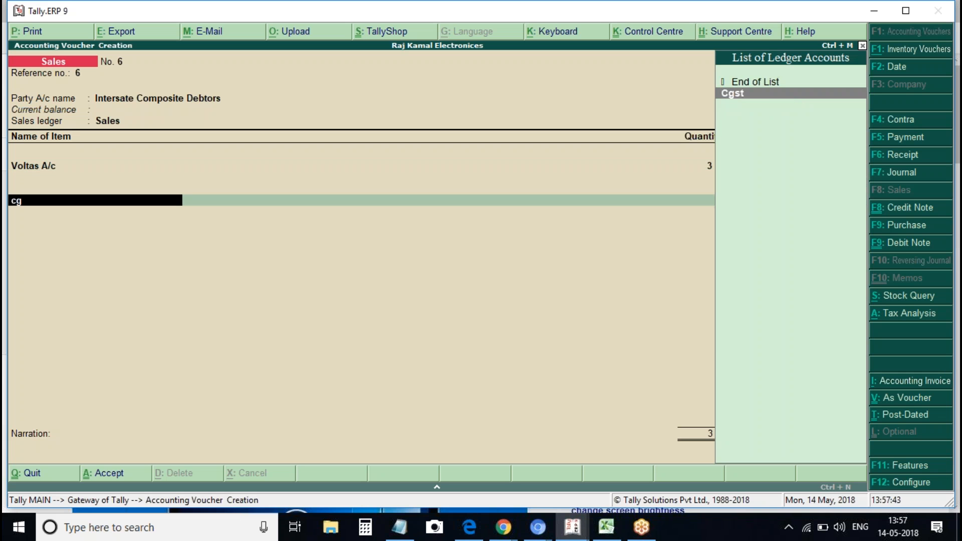
{"action": "key", "text": "BackSpace"}
{"action": "key", "text": "BackSpace"}
{"action": "type", "text": "i"}
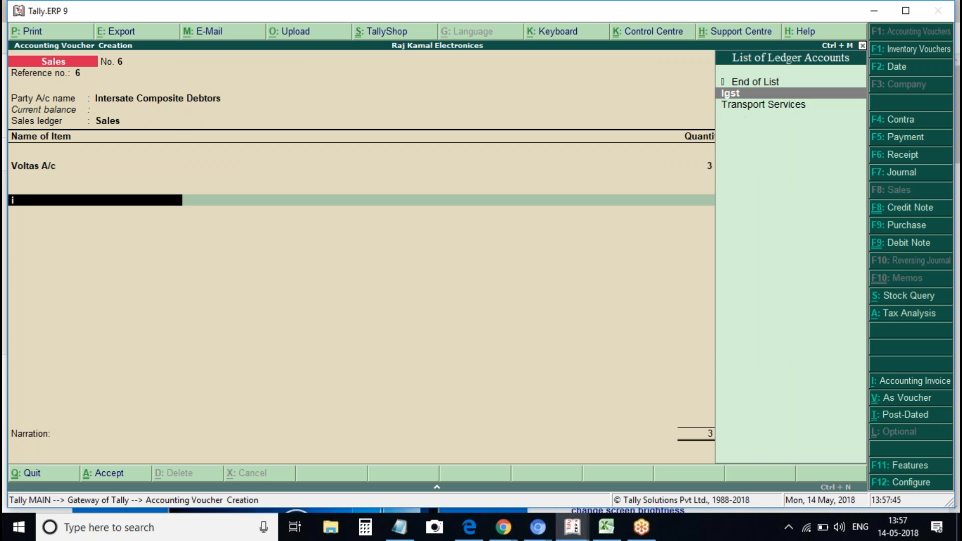
{"action": "key", "text": "Return"}
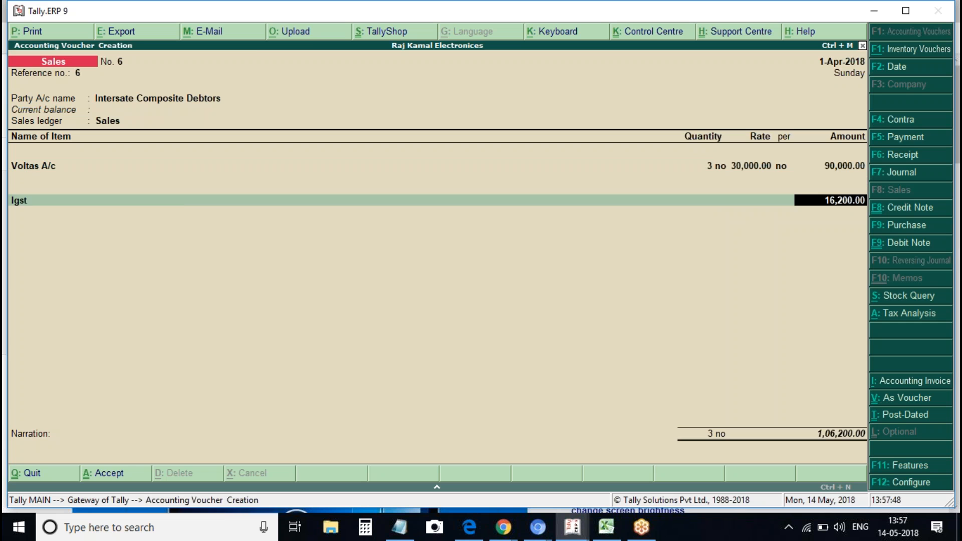
{"action": "key", "text": "alt+a"}
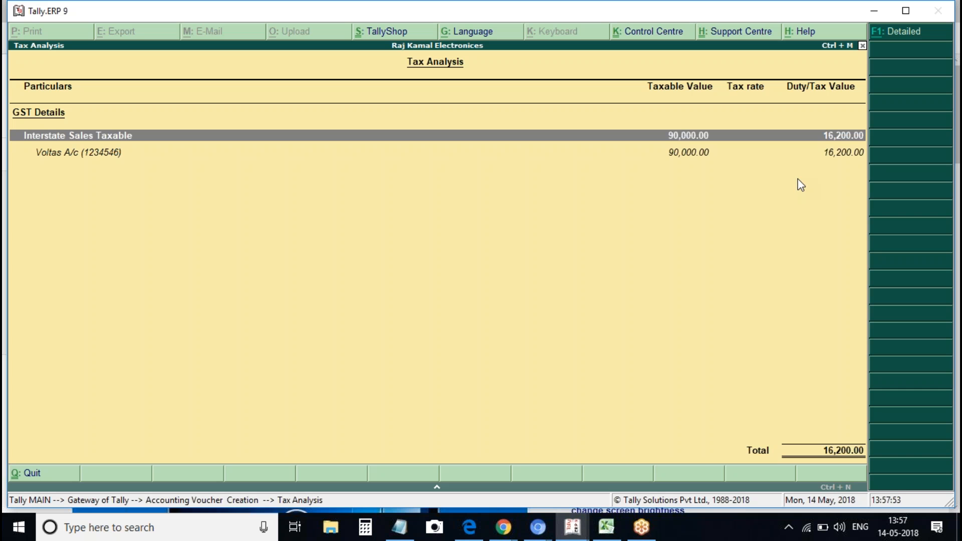
{"action": "key", "text": "alt+F1"}
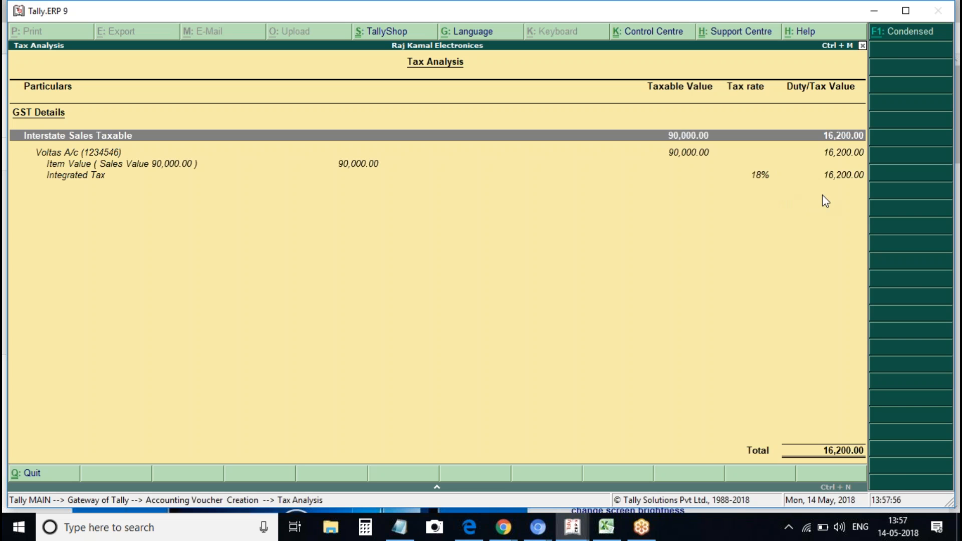
{"action": "key", "text": "Escape"}
{"action": "key", "text": "ctrl+a"}
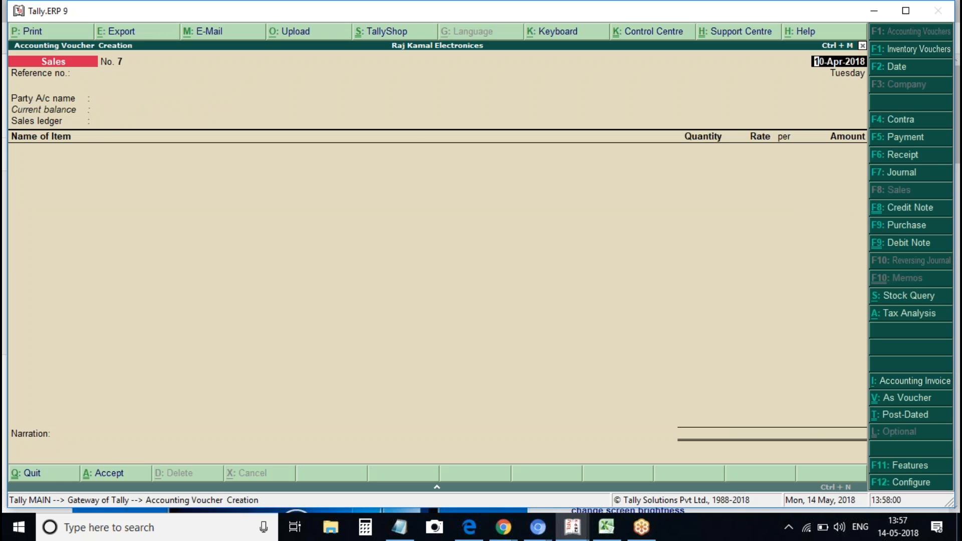
Check detailed GSTR-3B: 17 vouchers, composition supplies 90,000.00 with 16,200.00 tax, then close
{"action": "key", "text": "Escape"}
{"action": "key", "text": "Return"}
{"action": "key", "text": "d"}
{"action": "key", "text": "o"}
{"action": "key", "text": "g"}
{"action": "key", "text": "Down"}
{"action": "key", "text": "Down"}
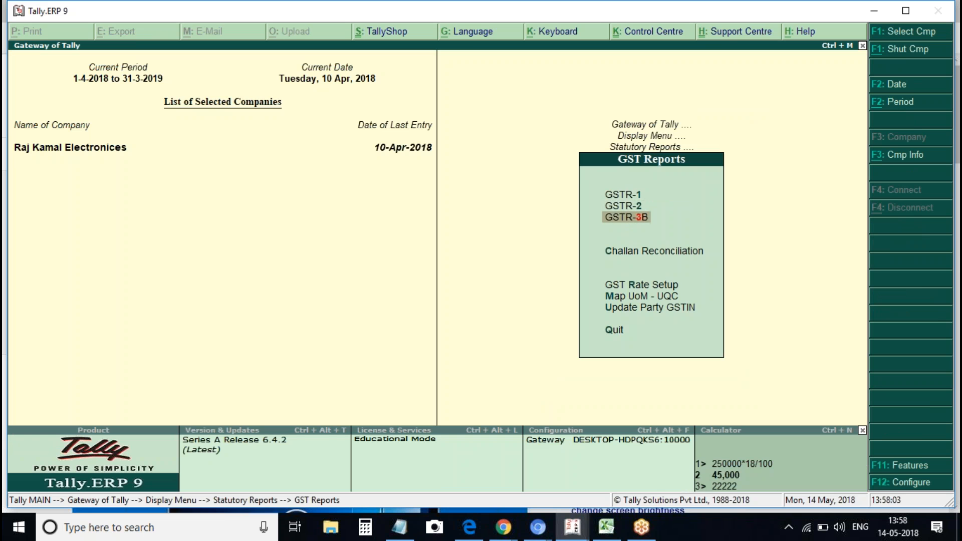
{"action": "key", "text": "Return"}
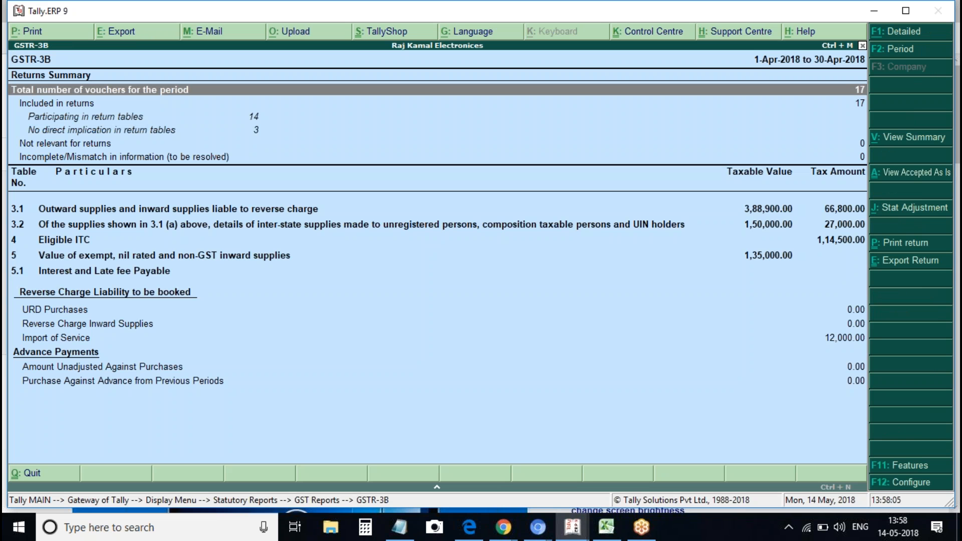
{"action": "key", "text": "alt+F1"}
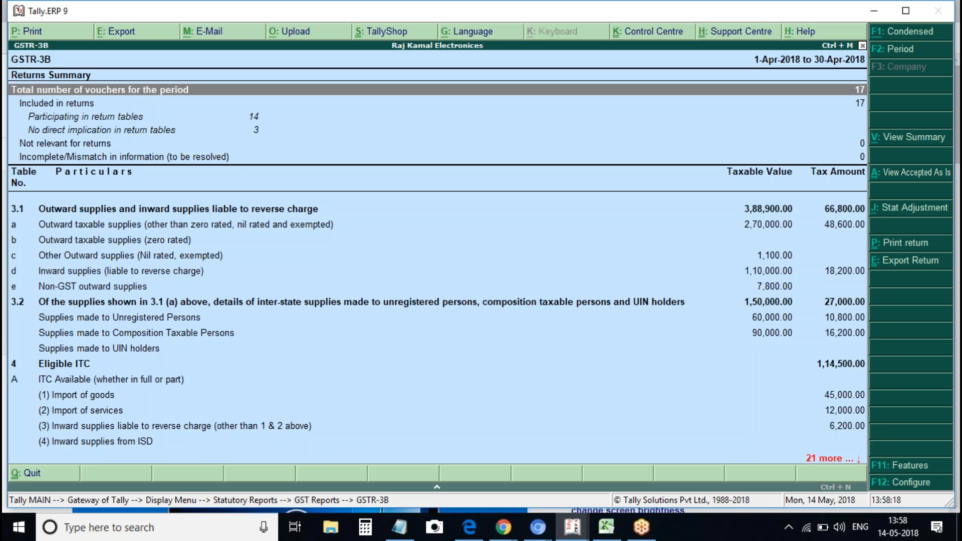
{"action": "left_click", "coordinate": [101, 351]}
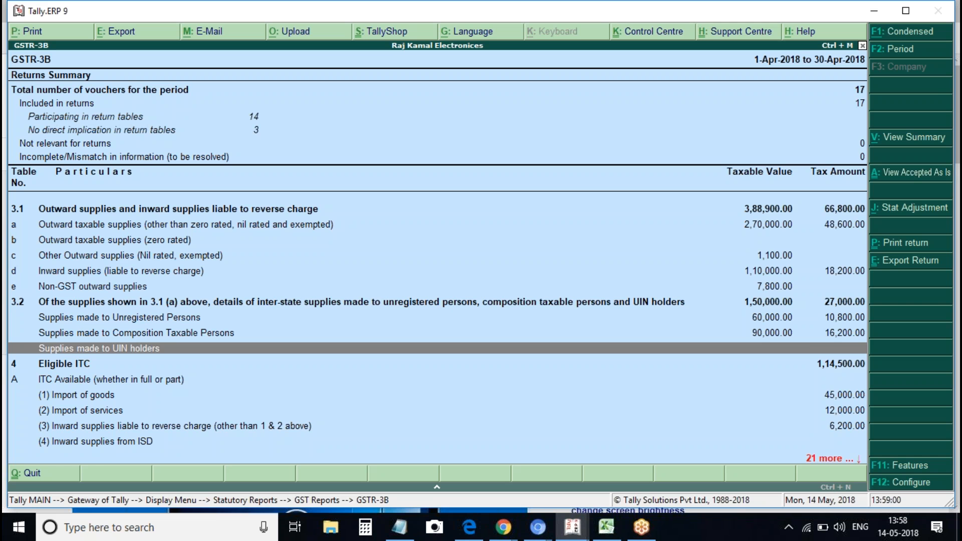
{"action": "key", "text": "Escape"}
{"action": "key", "text": "Escape"}
{"action": "key", "text": "Escape"}
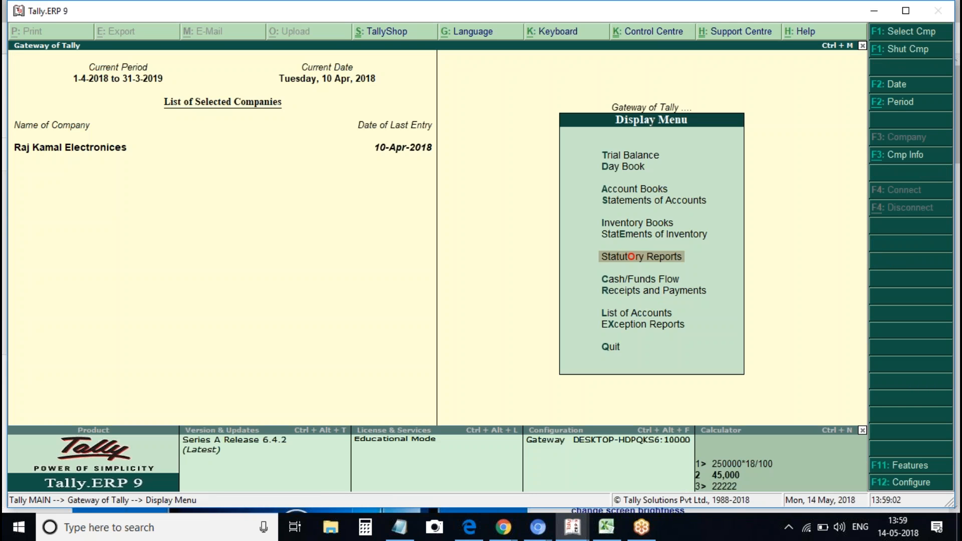
Start a new ledger named 'Us Embassy Hyderabad'
{"action": "key", "text": "a"}
{"action": "key", "text": "l"}
{"action": "key", "text": "c"}
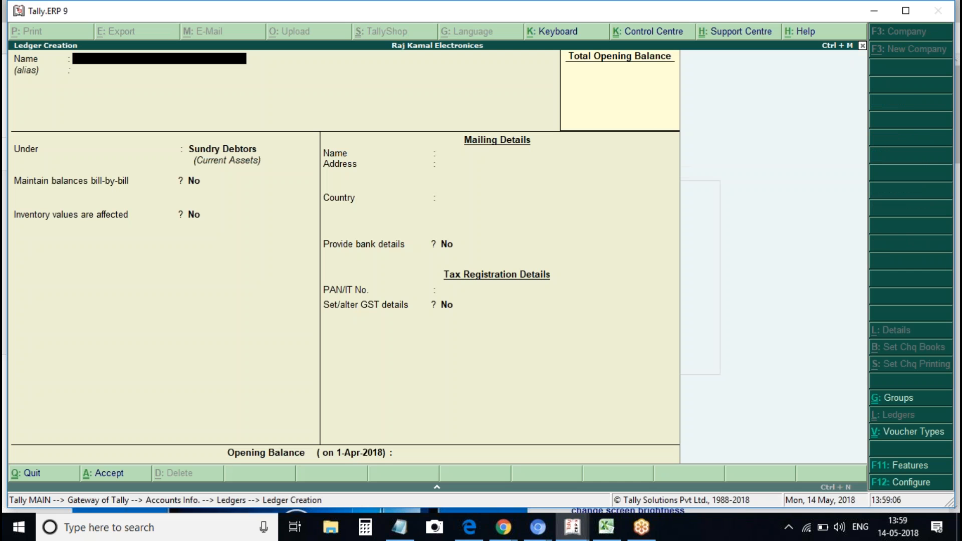
{"action": "type", "text": "Us Embassy"}
{"action": "key", "text": "Return"}
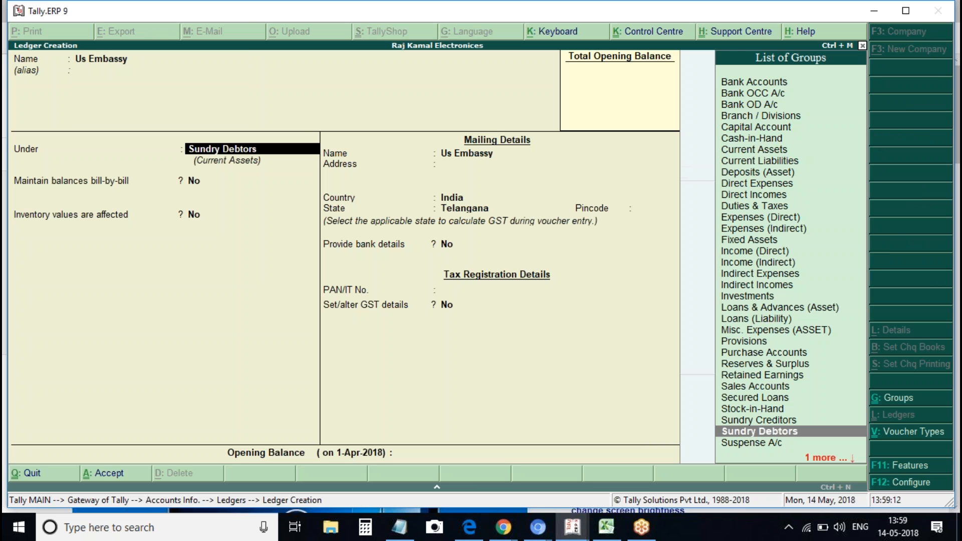
{"action": "key", "text": "BackSpace"}
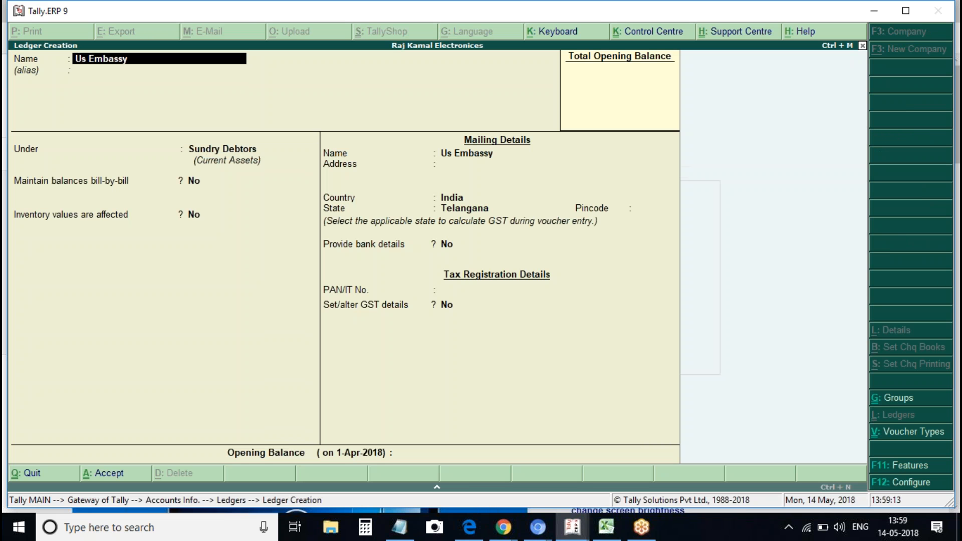
{"action": "type", "text": "Hyderabad"}
{"action": "key", "text": "Return"}
Enable GST details and set the party type to Embassy/UN Body
{"action": "key", "text": "Return"}
{"action": "key", "text": "Return"}
{"action": "key", "text": "Return"}
{"action": "key", "text": "Return"}
{"action": "key", "text": "Return"}
{"action": "key", "text": "Return"}
{"action": "key", "text": "Return"}
{"action": "key", "text": "Return"}
{"action": "key", "text": "Return"}
{"action": "type", "text": "y"}
{"action": "key", "text": "Return"}
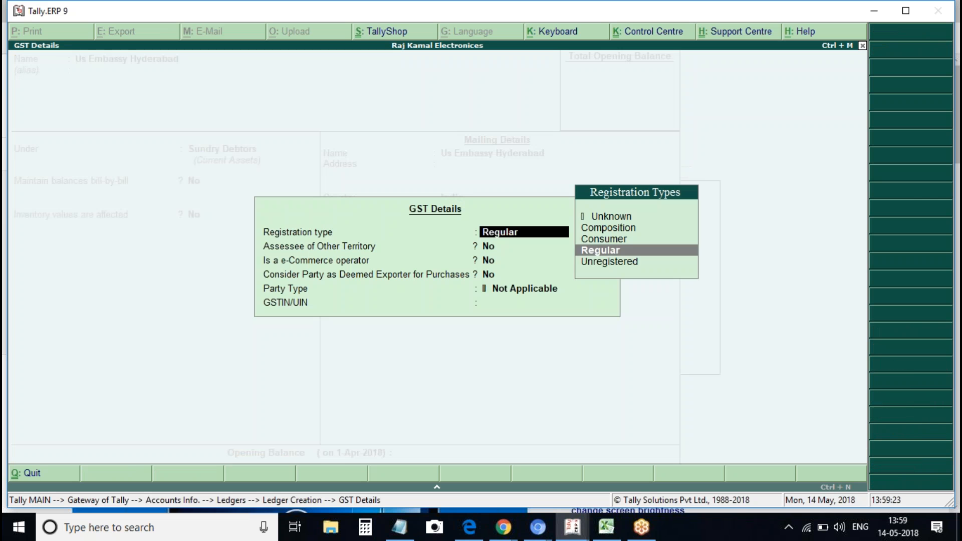
{"action": "key", "text": "Return"}
{"action": "key", "text": "Return"}
{"action": "key", "text": "Return"}
{"action": "key", "text": "Return"}
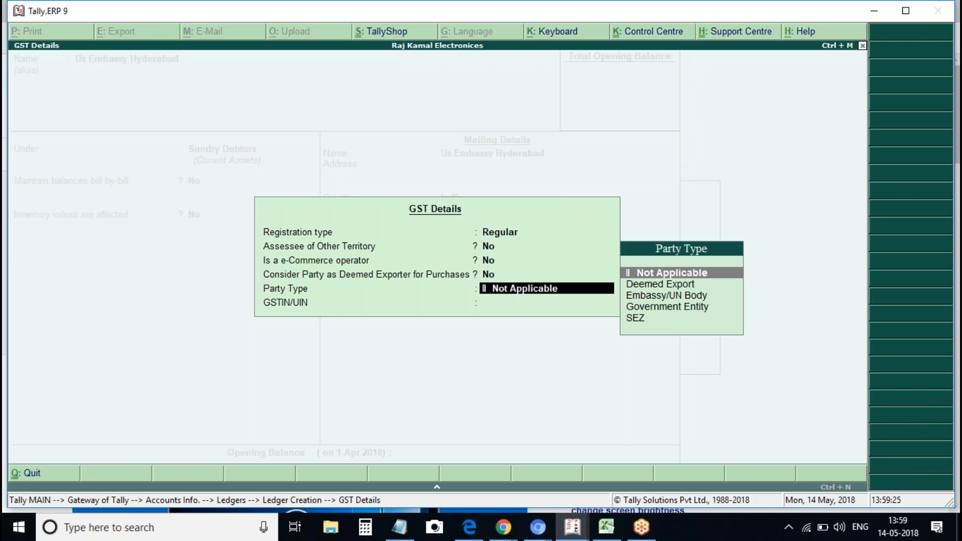
{"action": "key", "text": "Return"}
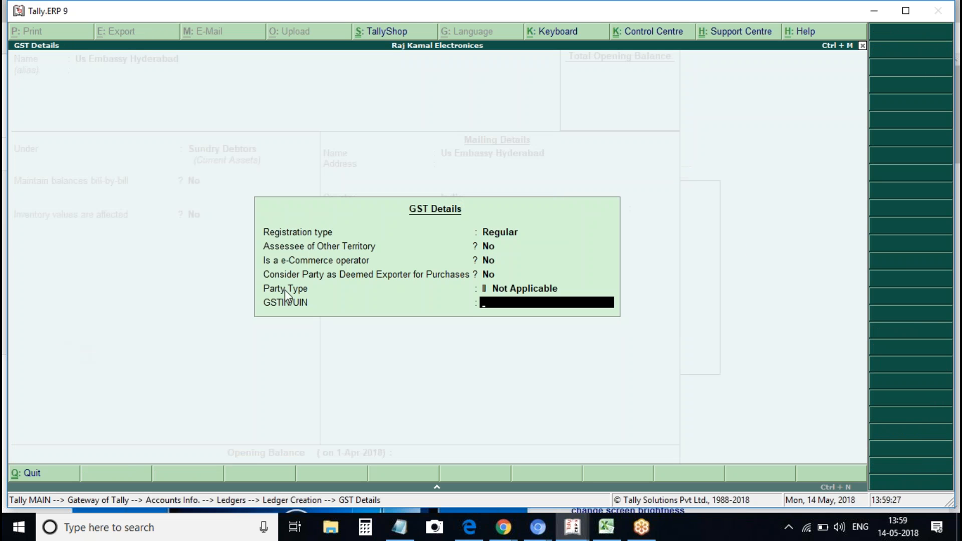
{"action": "key", "text": "BackSpace"}
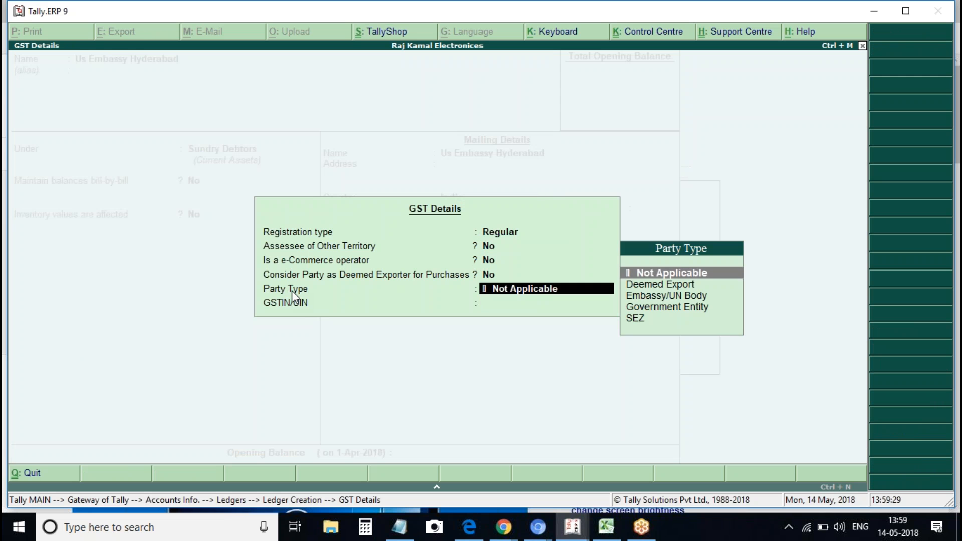
{"action": "key", "text": "Down"}
{"action": "key", "text": "Down"}
{"action": "key", "text": "Up"}
{"action": "key", "text": "Down"}
{"action": "key", "text": "Return"}
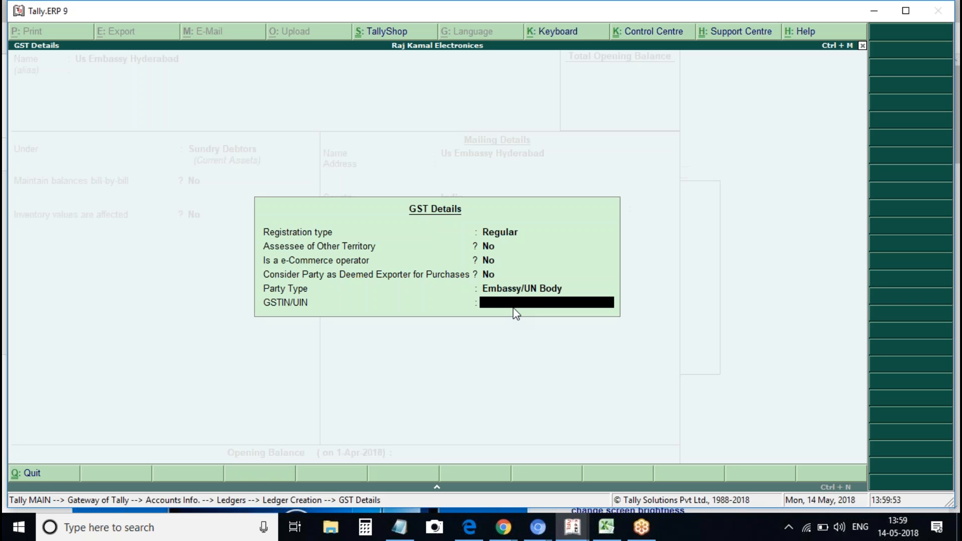
Paste in the embassy's UIN and close the GST details
{"action": "type", "text": "36CV"}
{"action": "key", "text": "BackSpace"}
{"action": "key", "text": "BackSpace"}
{"action": "key", "text": "BackSpace"}
{"action": "key", "text": "BackSpace"}
{"action": "key", "text": "ctrl+alt+v"}
{"action": "key", "text": "Return"}
{"action": "key", "text": "Return"}
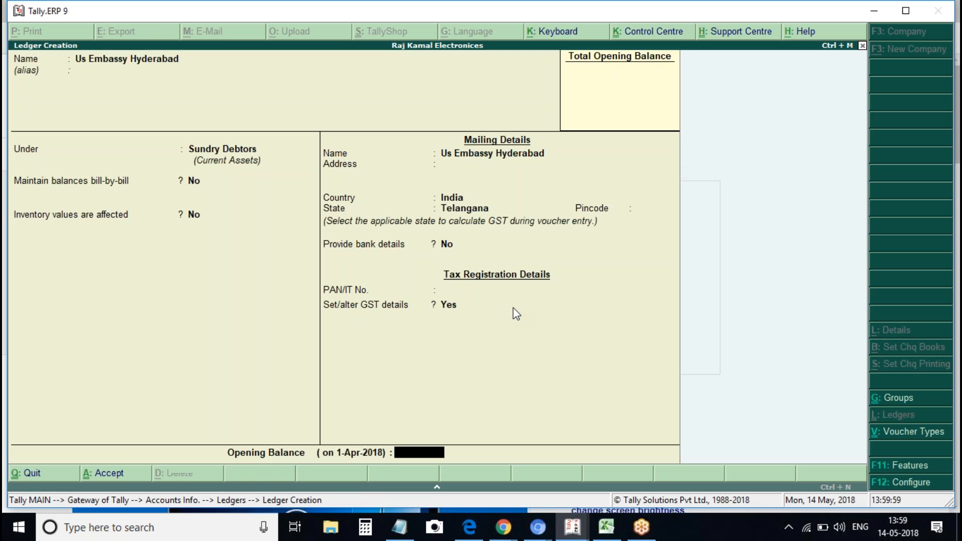
Save the Us Embassy Hyderabad ledger and return to the Gateway of Tally
{"action": "key", "text": "Return"}
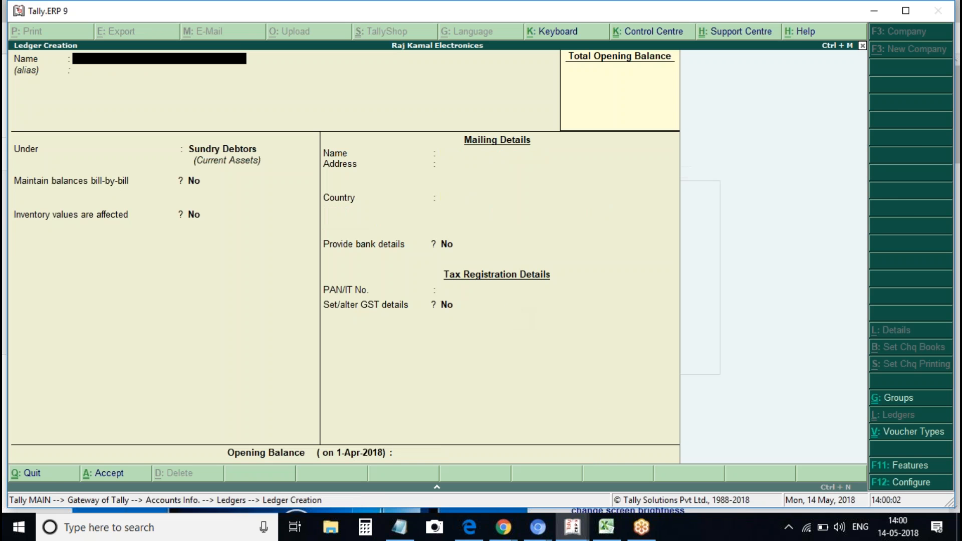
{"action": "key", "text": "Escape"}
{"action": "key", "text": "Return"}
{"action": "key", "text": "Escape"}
{"action": "key", "text": "Escape"}
Start sales voucher 7 dated 1-Apr-2018 for Us Embassy Hyderabad with the Sales ledger
{"action": "key", "text": "v"}
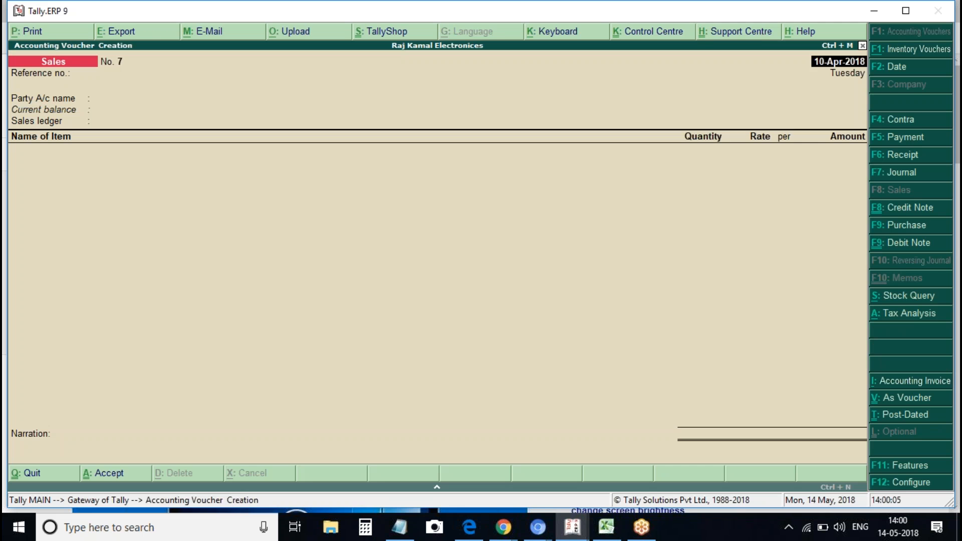
{"action": "type", "text": "1apr"}
{"action": "key", "text": "Return"}
{"action": "key", "text": "Return"}
{"action": "key", "text": "BackSpace"}
{"action": "type", "text": "7"}
{"action": "key", "text": "Return"}
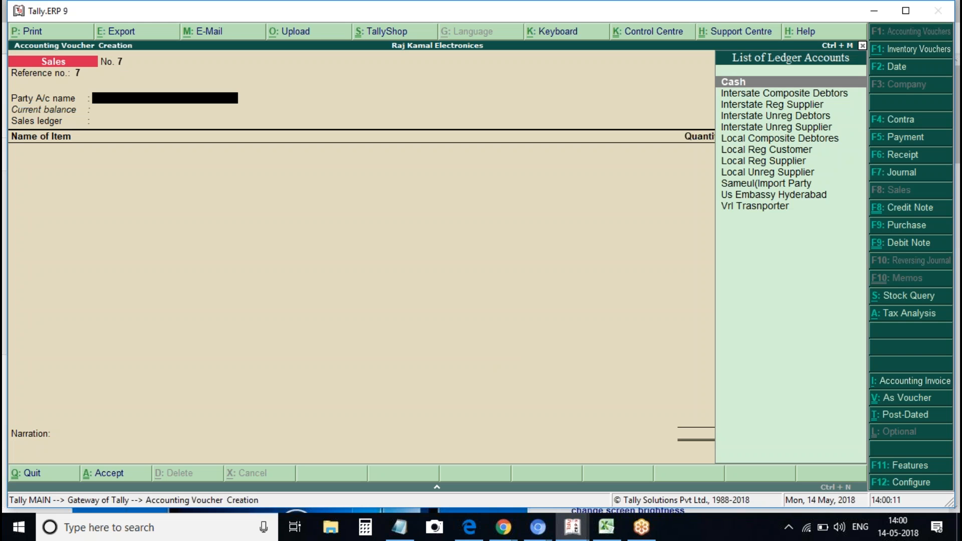
{"action": "key", "text": "Down"}
{"action": "key", "text": "Down"}
{"action": "key", "text": "Down"}
{"action": "key", "text": "Down"}
{"action": "key", "text": "Down"}
{"action": "key", "text": "Down"}
{"action": "key", "text": "Down"}
{"action": "key", "text": "Down"}
{"action": "key", "text": "Down"}
{"action": "key", "text": "Down"}
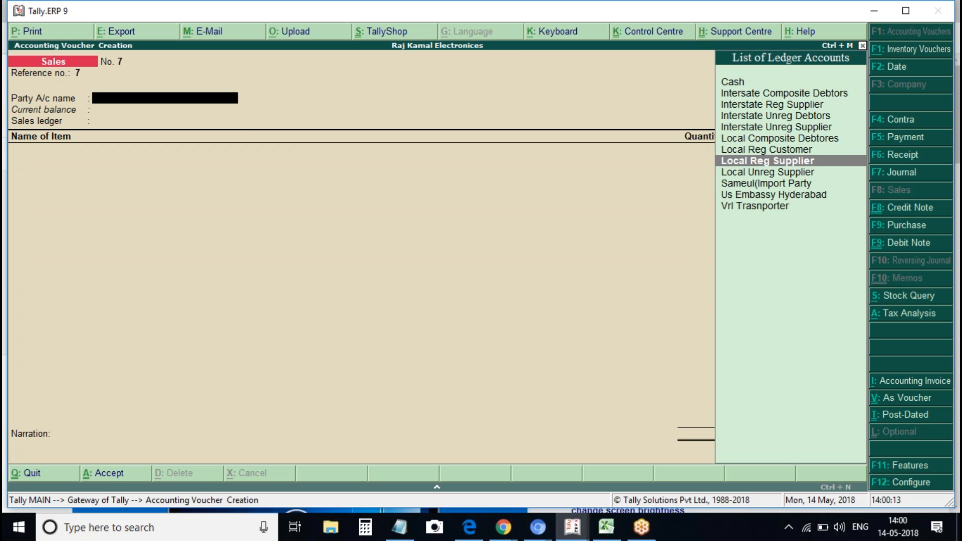
{"action": "key", "text": "Return"}
{"action": "key", "text": "ctrl+a"}
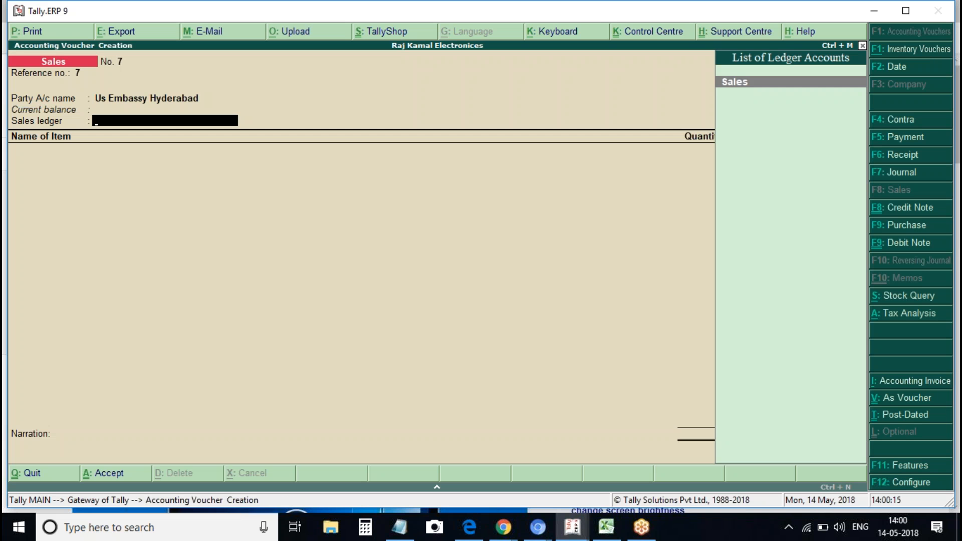
{"action": "key", "text": "Return"}
{"action": "key", "text": "ctrl+a"}
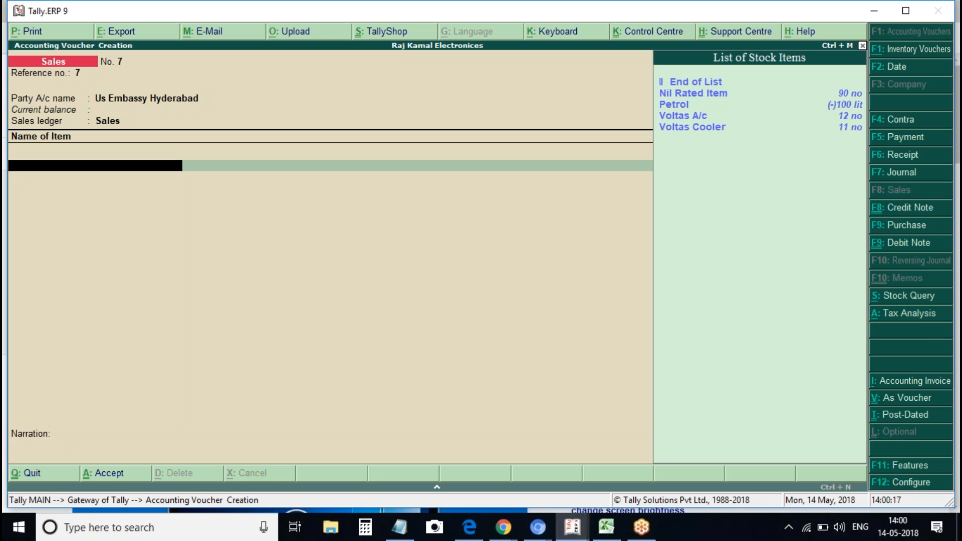
Add 10 Voltas A/c totalling 3,00,000 plus Cgst and Sgst of 27,000 each
{"action": "key", "text": "Down"}
{"action": "key", "text": "Down"}
{"action": "key", "text": "Down"}
{"action": "key", "text": "Return"}
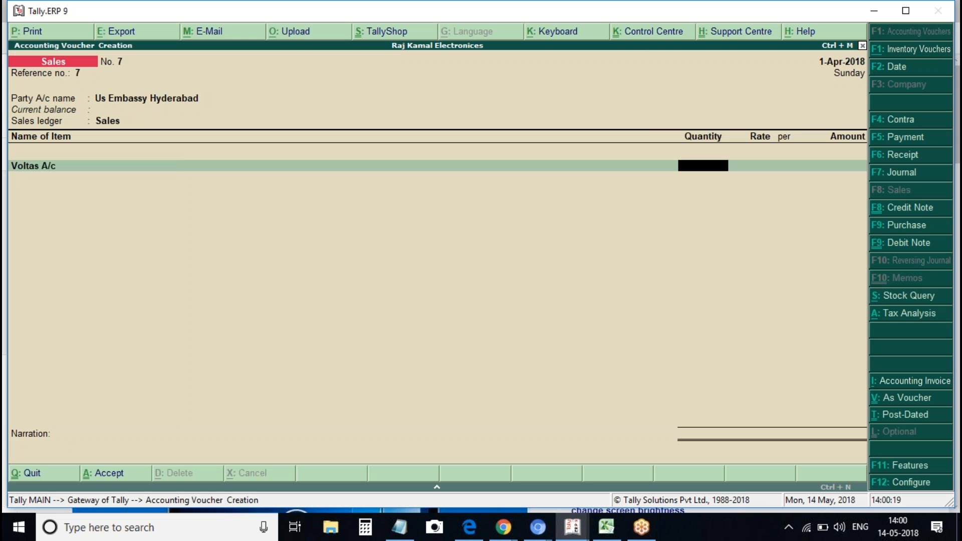
{"action": "type", "text": "10"}
{"action": "key", "text": "BackSpace"}
{"action": "type", "text": "0"}
{"action": "key", "text": "Return"}
{"action": "key", "text": "Return"}
{"action": "key", "text": "Return"}
{"action": "key", "text": "Return"}
{"action": "type", "text": "Cgs"}
{"action": "key", "text": "Return"}
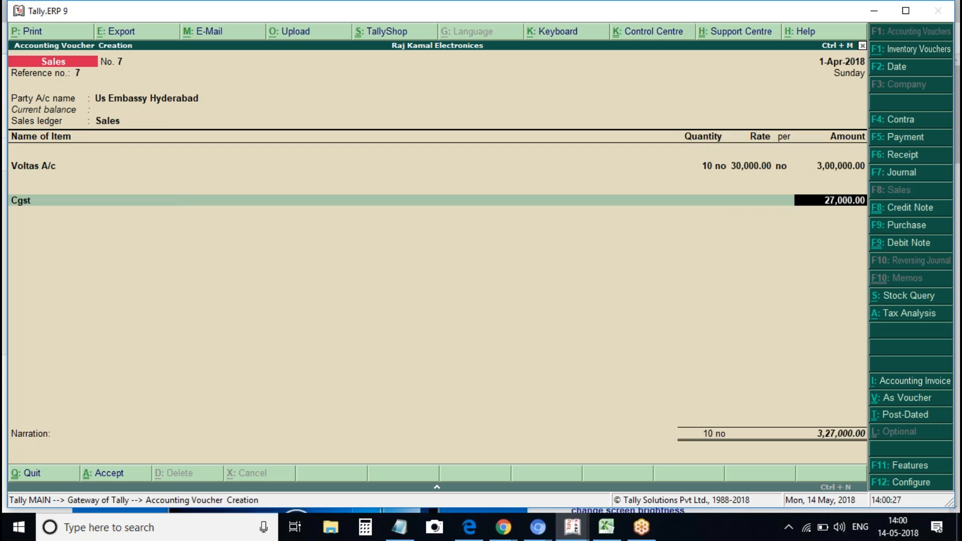
{"action": "key", "text": "Return"}
{"action": "type", "text": "Sgs"}
{"action": "key", "text": "Return"}
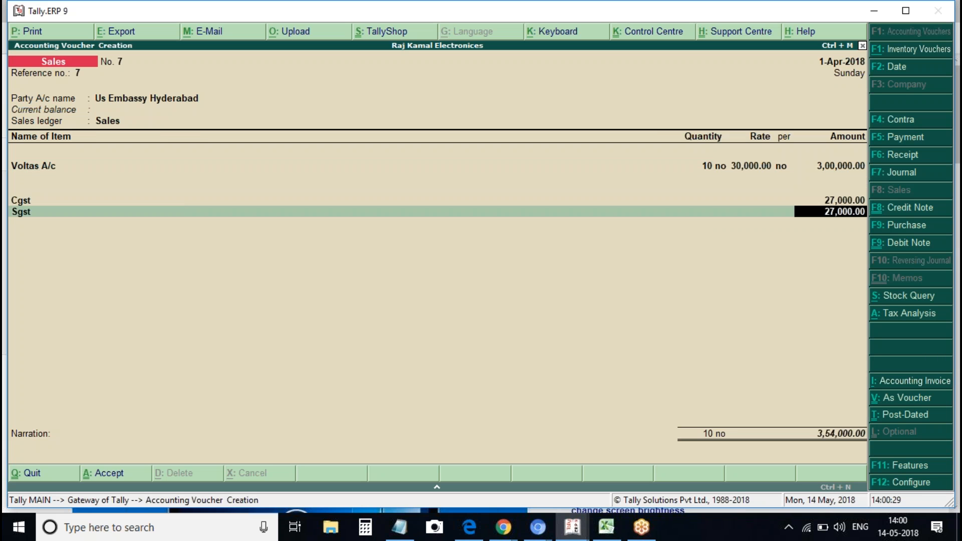
Check the tax analysis, save voucher 7 and quit to the Gateway
{"action": "key", "text": "alt+a"}
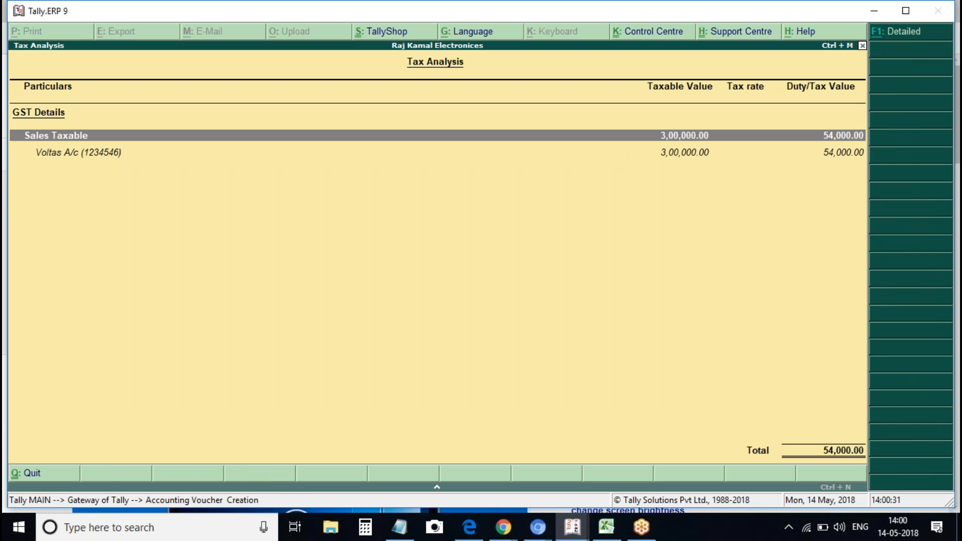
{"action": "key", "text": "Escape"}
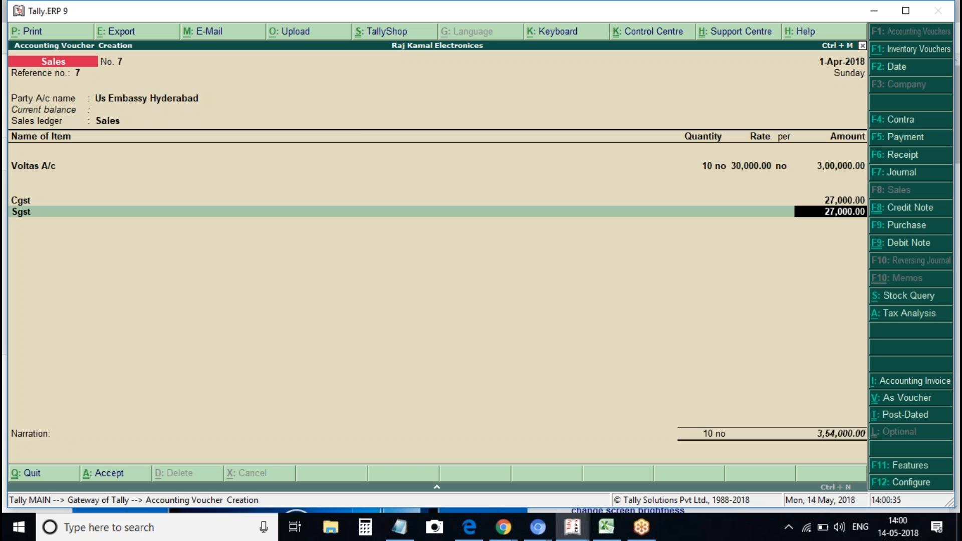
{"action": "key", "text": "ctrl+a"}
{"action": "key", "text": "Escape"}
{"action": "key", "text": "Return"}
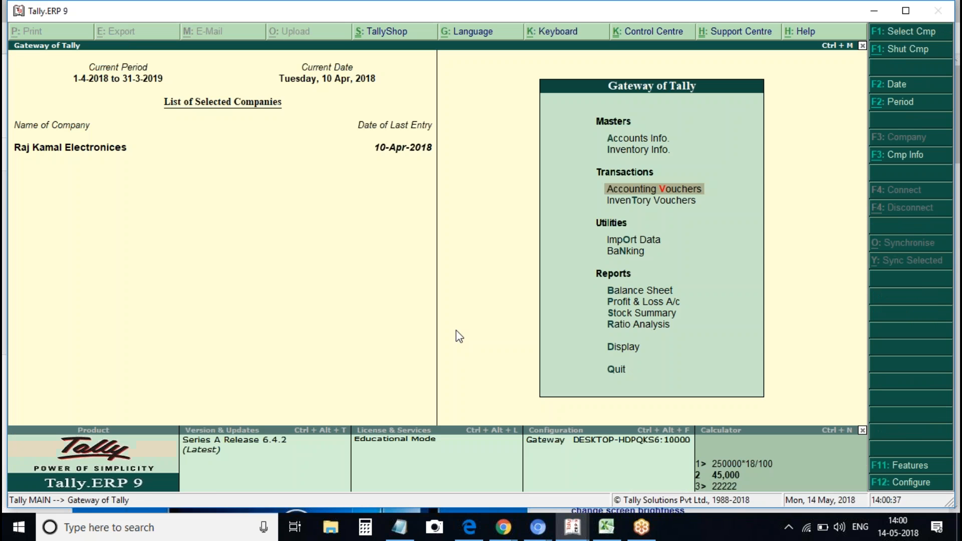
Open the updated GSTR-3B report in its detailed view
{"action": "key", "text": "d"}
{"action": "key", "text": "u"}
{"action": "key", "text": "Return"}
{"action": "key", "text": "Down"}
{"action": "key", "text": "Down"}
{"action": "key", "text": "Return"}
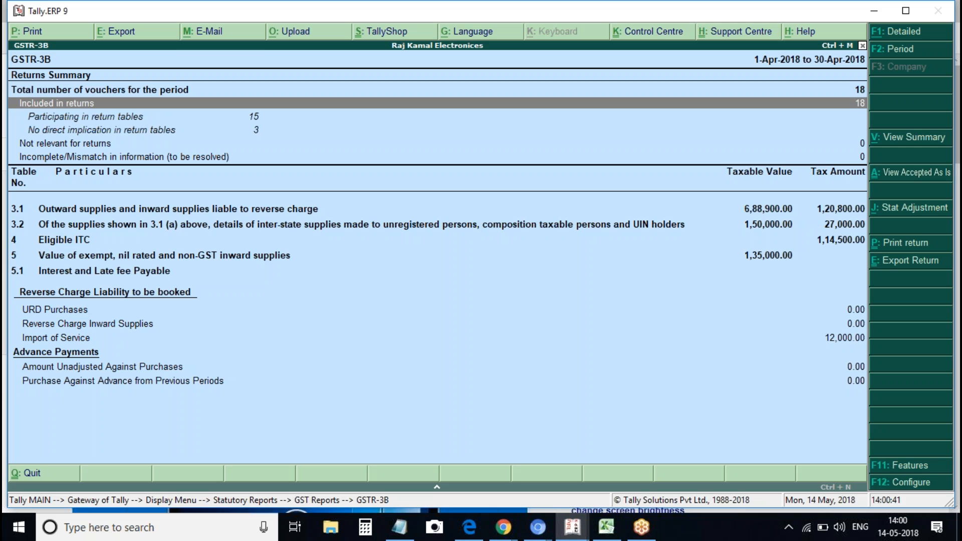
{"action": "key", "text": "alt+F1"}
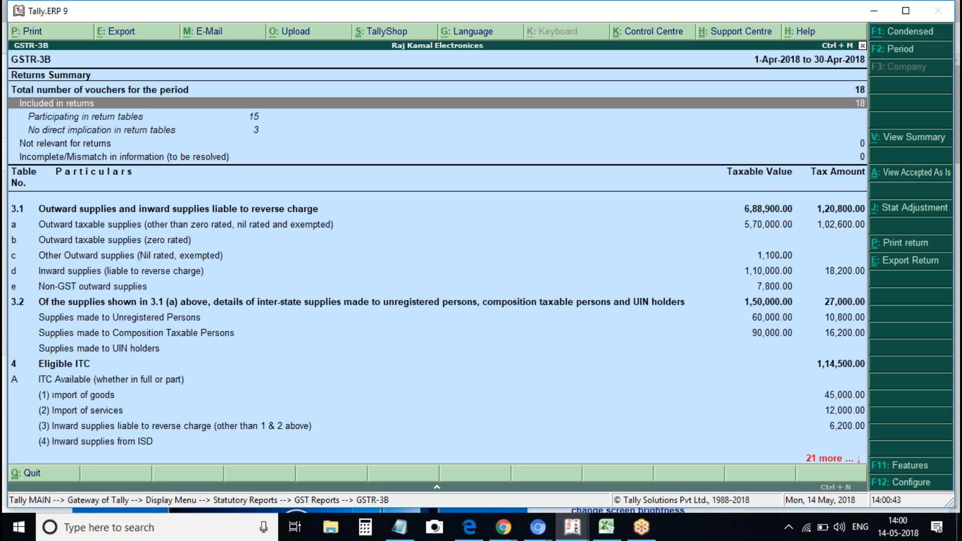
Review the UIN holders and outward taxable supplies rows, then back out of GST reports
{"action": "left_click", "coordinate": [290, 348]}
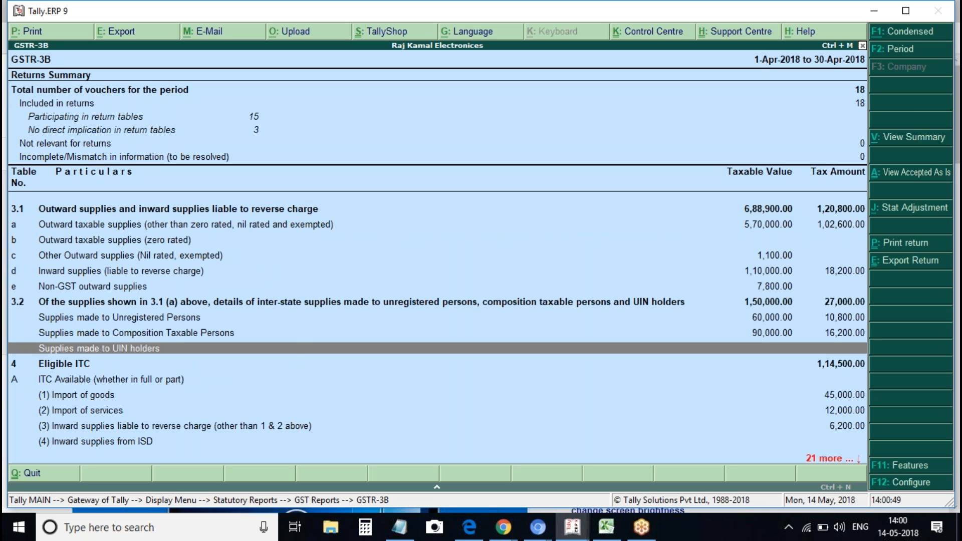
{"action": "left_click", "coordinate": [767, 224]}
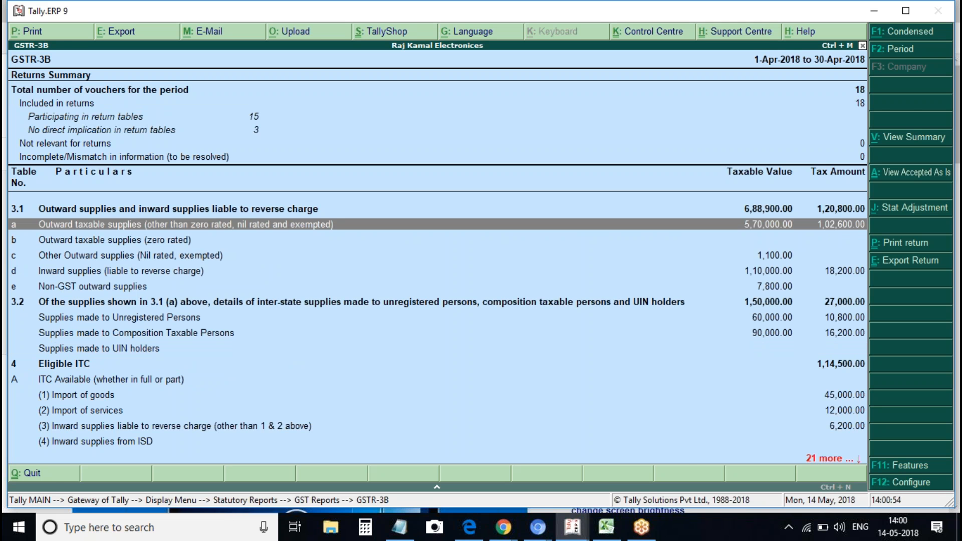
{"action": "key", "text": "Down"}
{"action": "key", "text": "Escape"}
{"action": "key", "text": "Escape"}
{"action": "key", "text": "Escape"}
{"action": "key", "text": "Escape"}
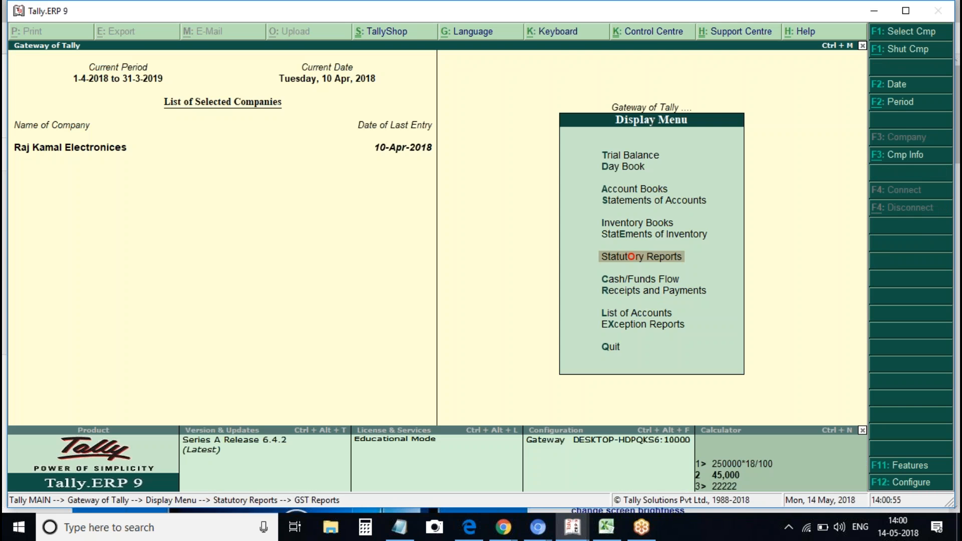
Start a new sales voucher dated 1-Apr-2018
{"action": "key", "text": "v"}
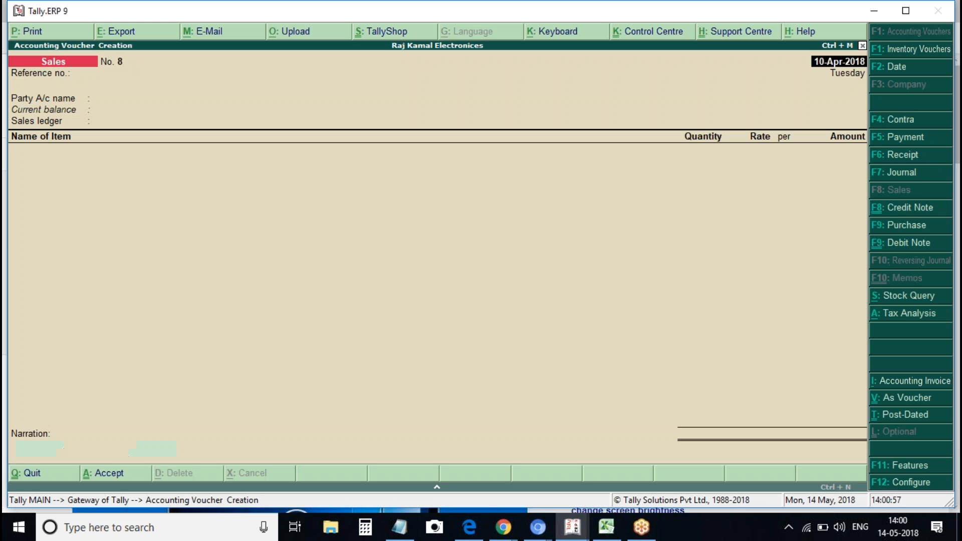
{"action": "type", "text": "1api"}
{"action": "key", "text": "BackSpace"}
{"action": "key", "text": "Return"}
{"action": "key", "text": "Return"}
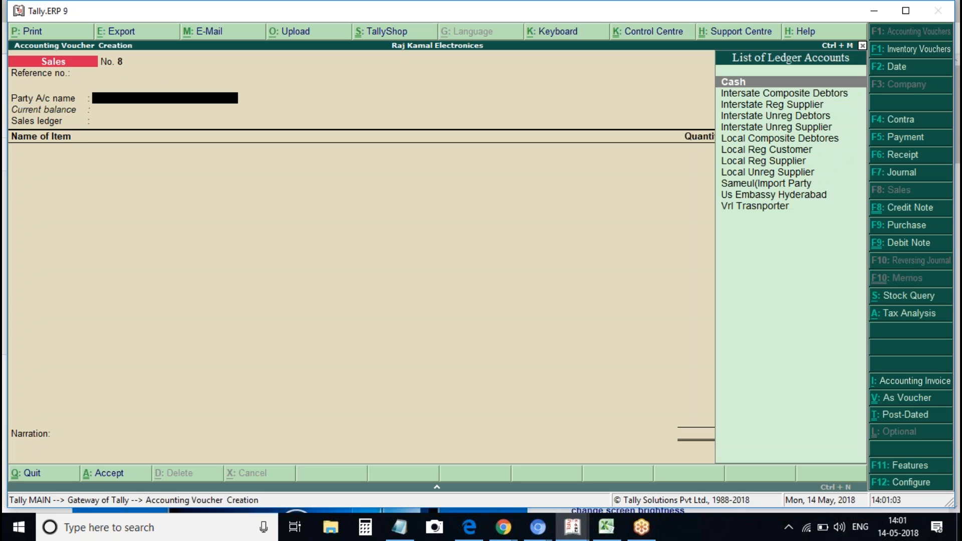
{"action": "type", "text": "c"}
{"action": "key", "text": "BackSpace"}
Create a new party ledger named 'Iran Consulate'
{"action": "key", "text": "alt+c"}
{"action": "type", "text": "Ira"}
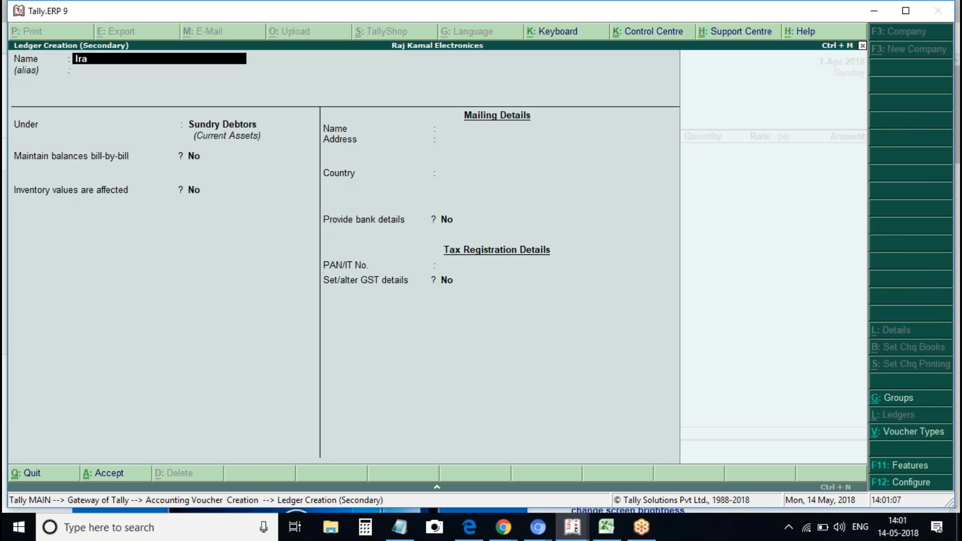
{"action": "type", "text": "n consoulat"}
{"action": "key", "text": "BackSpace"}
{"action": "key", "text": "BackSpace"}
{"action": "key", "text": "BackSpace"}
{"action": "key", "text": "BackSpace"}
{"action": "key", "text": "BackSpace"}
{"action": "type", "text": "ulate Mum"}
{"action": "key", "text": "BackSpace"}
{"action": "key", "text": "BackSpace"}
{"action": "key", "text": "BackSpace"}
{"action": "type", "text": "Andha"}
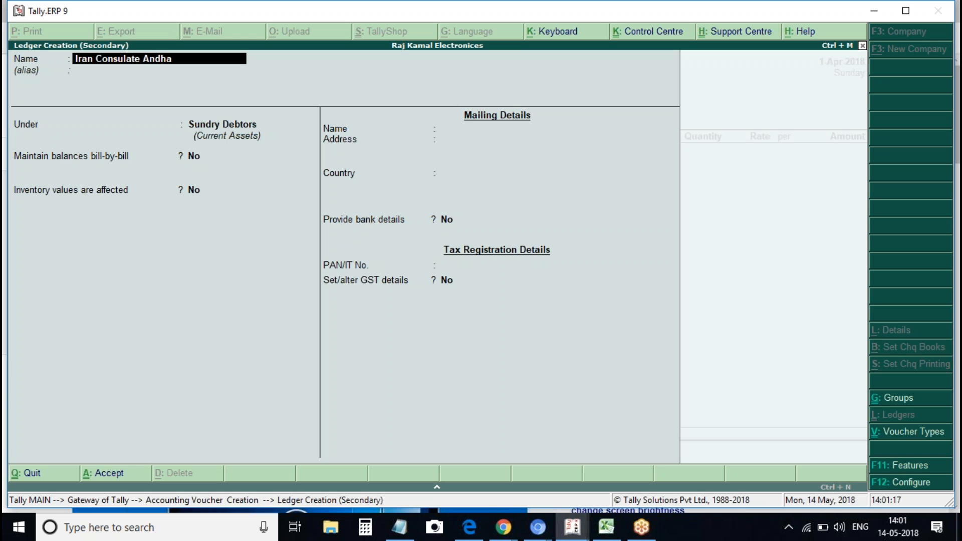
{"action": "key", "text": "BackSpace"}
{"action": "key", "text": "BackSpace"}
{"action": "key", "text": "BackSpace"}
{"action": "key", "text": "BackSpace"}
{"action": "key", "text": "BackSpace"}
{"action": "key", "text": "BackSpace"}
{"action": "key", "text": "Return"}
Set state Andhra Pradesh, enable GST as Regular with Embassy/UN Body party type
{"action": "key", "text": "Return"}
{"action": "key", "text": "Return"}
{"action": "key", "text": "Return"}
{"action": "key", "text": "Return"}
{"action": "key", "text": "Return"}
{"action": "type", "text": "andh"}
{"action": "key", "text": "Return"}
{"action": "key", "text": "Return"}
{"action": "key", "text": "Return"}
{"action": "key", "text": "Return"}
{"action": "key", "text": "y"}
{"action": "key", "text": "Return"}
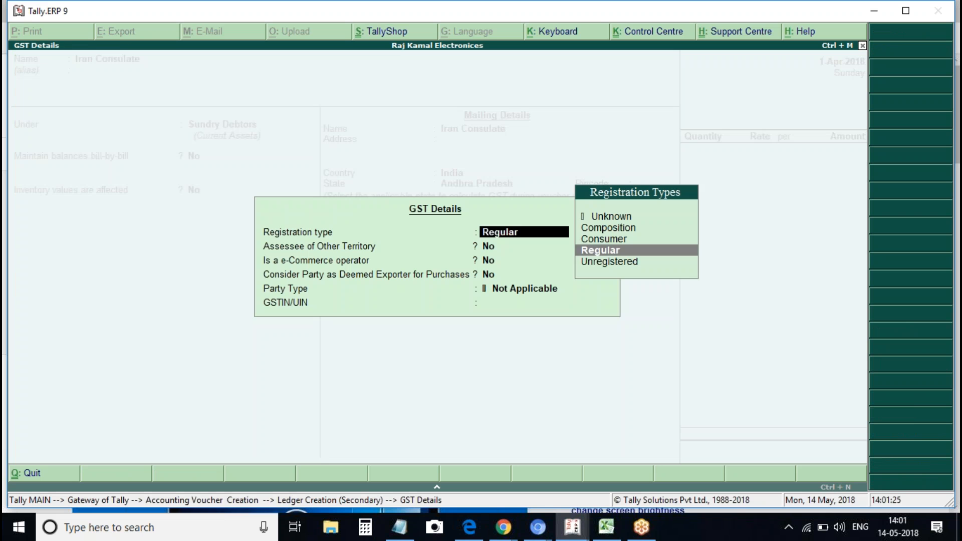
{"action": "key", "text": "Return"}
{"action": "key", "text": "Return"}
{"action": "key", "text": "Return"}
{"action": "key", "text": "Return"}
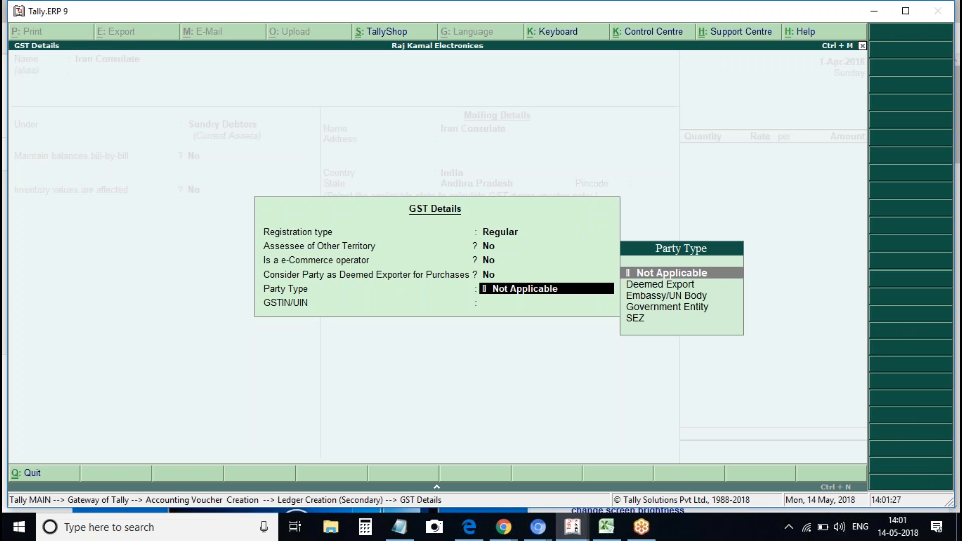
{"action": "key", "text": "Down"}
{"action": "key", "text": "Down"}
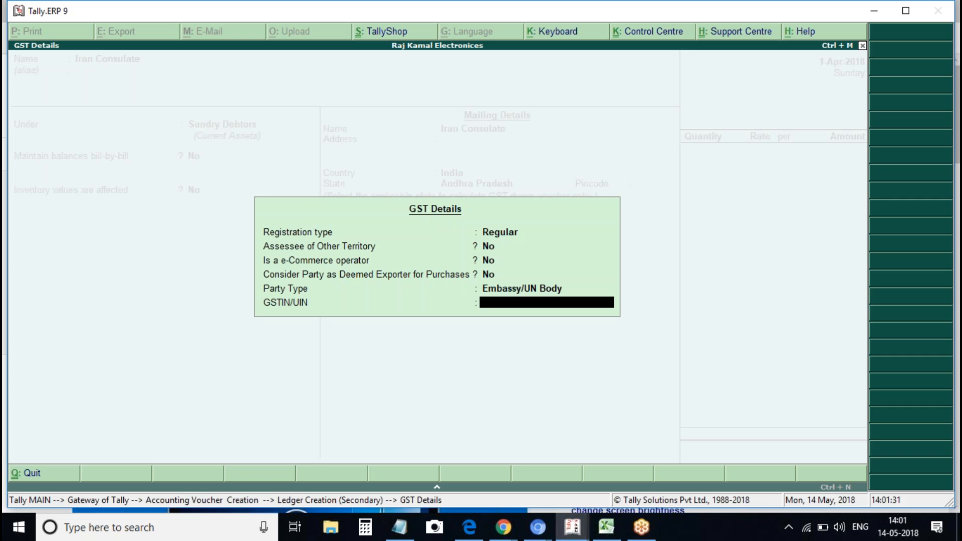
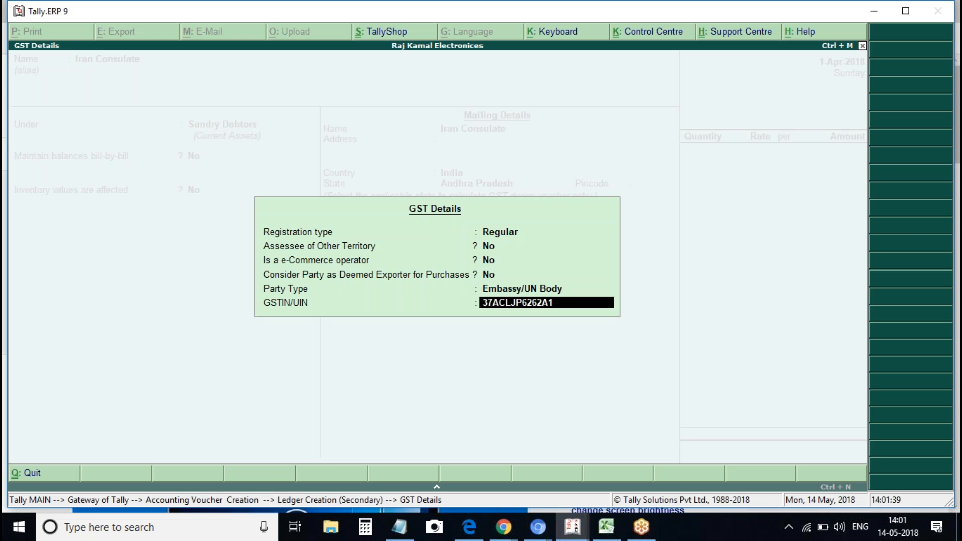
Enter the consulate's UIN, correcting the invalid entry, and save the Iran Consulate ledger
{"action": "key", "text": "Return"}
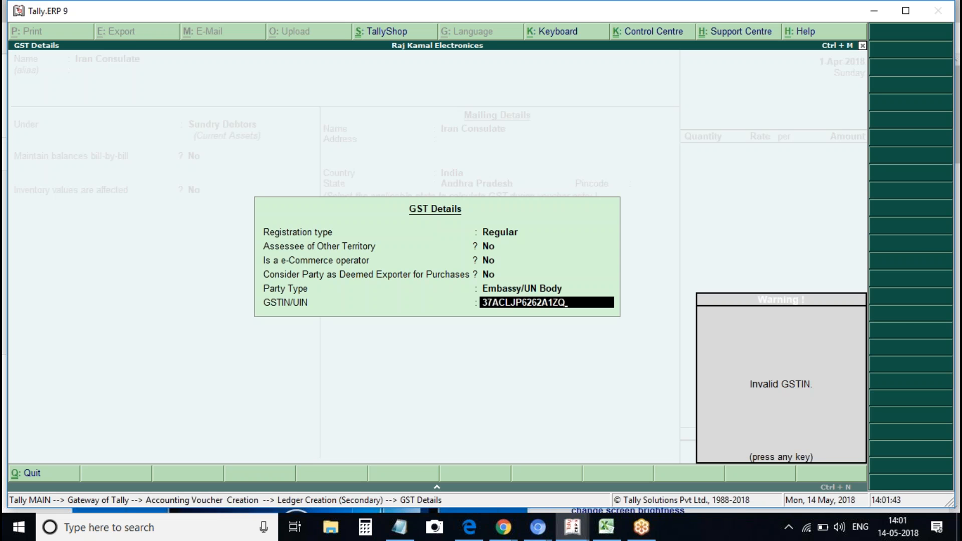
{"action": "key", "text": "Escape"}
{"action": "key", "text": "Escape"}
{"action": "type", "text": "y"}
{"action": "key", "text": "Return"}
{"action": "key", "text": "Return"}
{"action": "key", "text": "Return"}
{"action": "key", "text": "Return"}
{"action": "key", "text": "Return"}
{"action": "key", "text": "Return"}
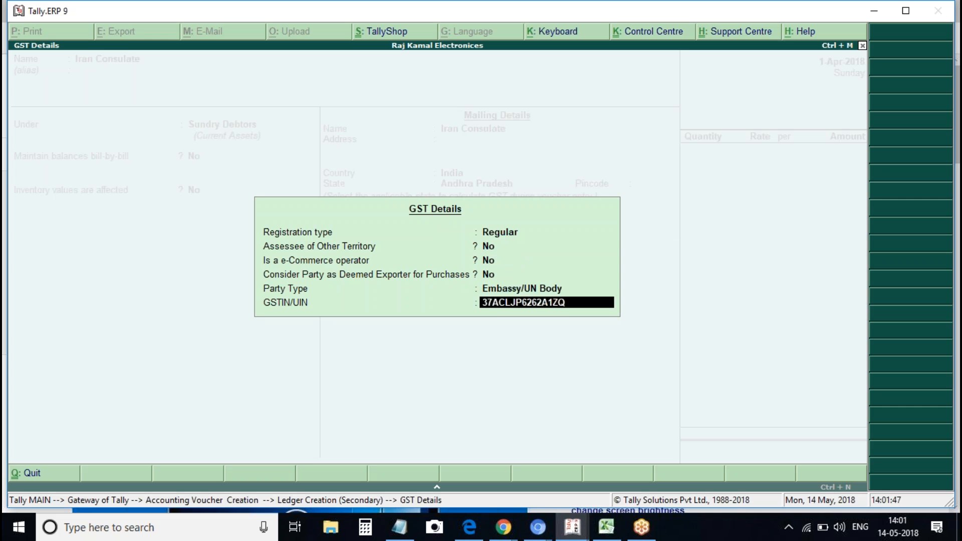
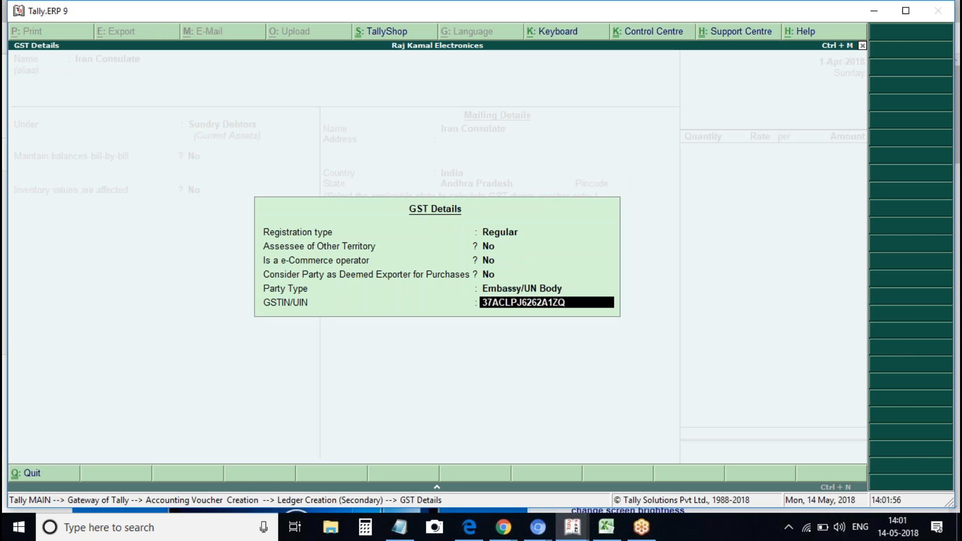
{"action": "key", "text": "Return"}
{"action": "key", "text": "Return"}
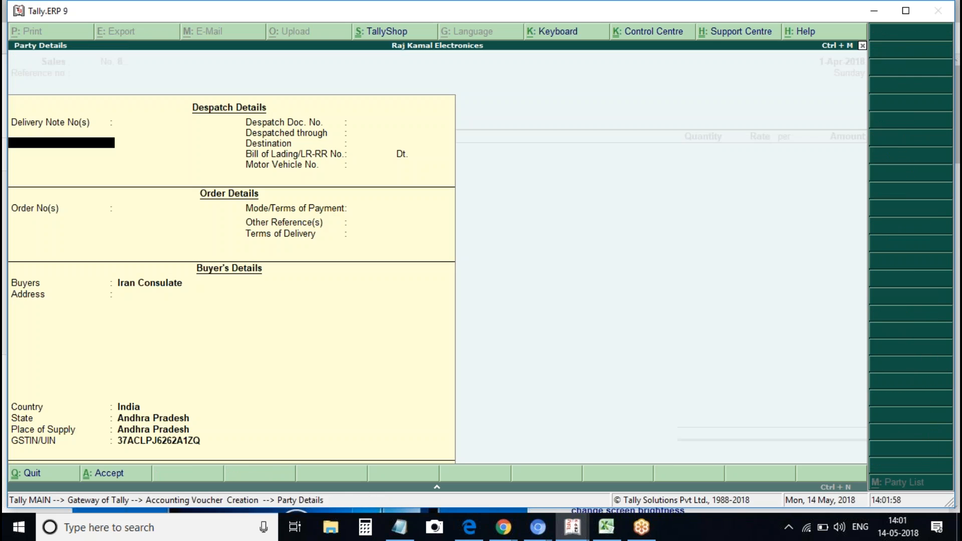
{"action": "key", "text": "ctrl+a"}
Sell 1 Voltas A/c at 30,000 through Sales and add Igst of 5,400
{"action": "key", "text": "Return"}
{"action": "key", "text": "Return"}
{"action": "key", "text": "Down"}
{"action": "key", "text": "Down"}
{"action": "key", "text": "Down"}
{"action": "key", "text": "Return"}
{"action": "type", "text": "1"}
{"action": "key", "text": "Return"}
{"action": "key", "text": "Return"}
{"action": "key", "text": "Return"}
{"action": "key", "text": "Return"}
{"action": "type", "text": "Ig"}
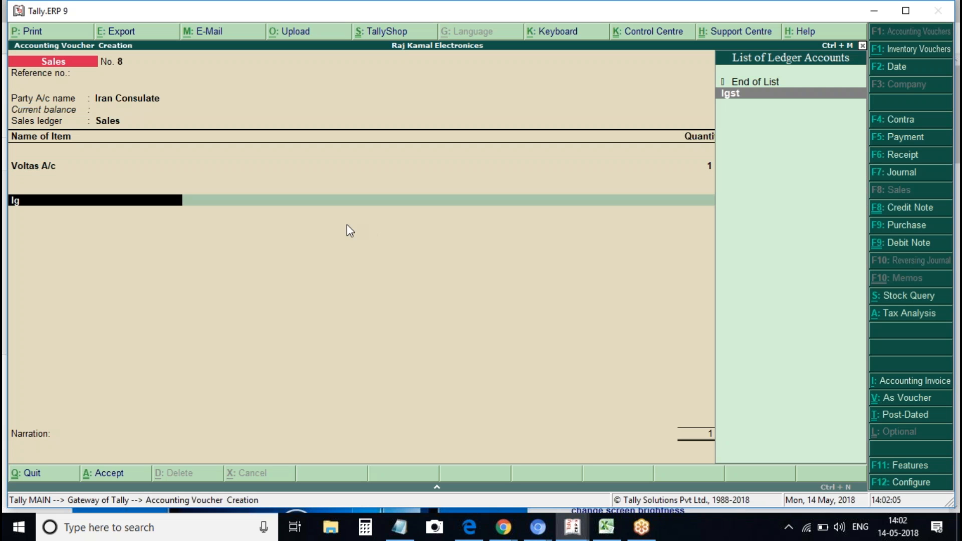
{"action": "key", "text": "Return"}
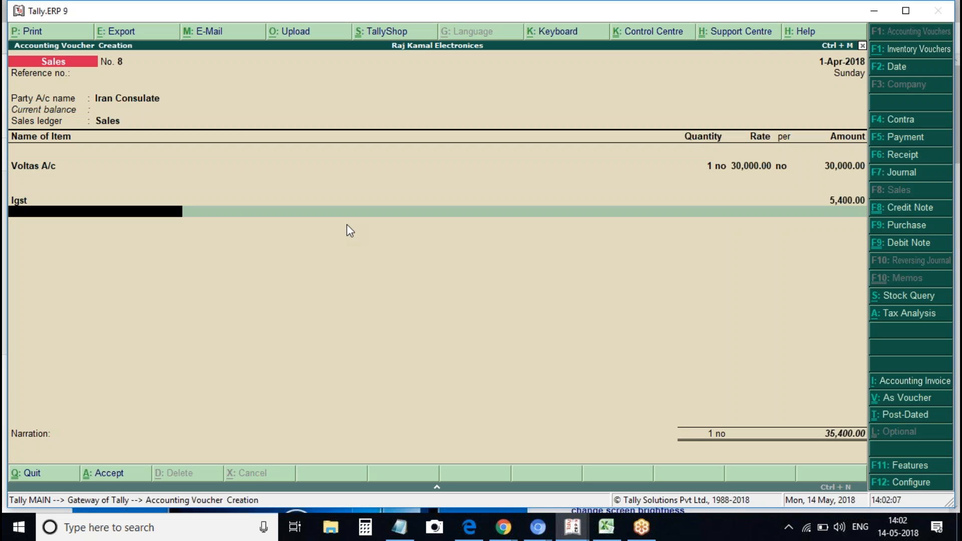
Save sales voucher 8 and go to the GST Reports menu
{"action": "key", "text": "ctrl+a"}
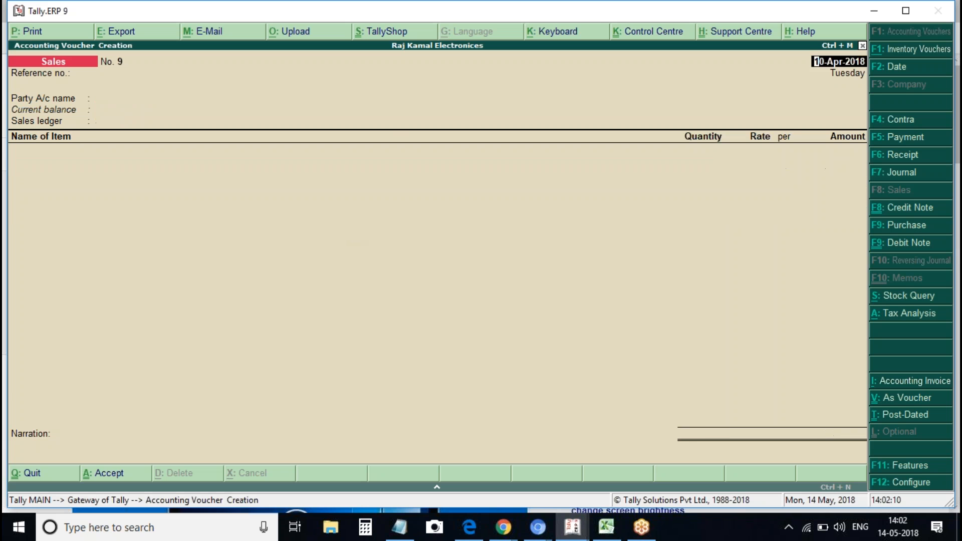
{"action": "key", "text": "Escape"}
{"action": "key", "text": "y"}
{"action": "key", "text": "d"}
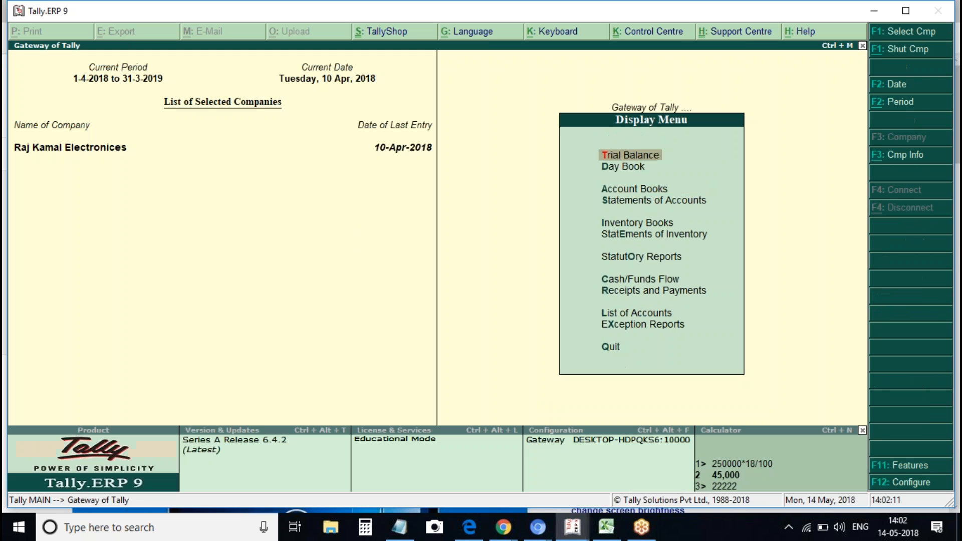
{"action": "key", "text": "u"}
{"action": "key", "text": "g"}
{"action": "key", "text": "Down"}
{"action": "key", "text": "Down"}
Open GSTR-3B and inspect the UIN holders row (30,000, tax 5,400) and other supply rows
{"action": "key", "text": "Return"}
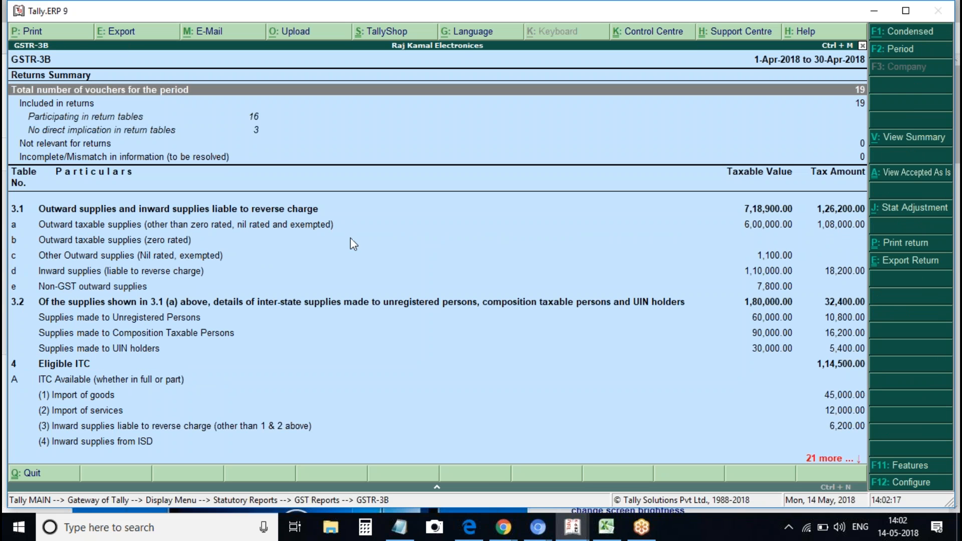
{"action": "left_click", "coordinate": [107, 351]}
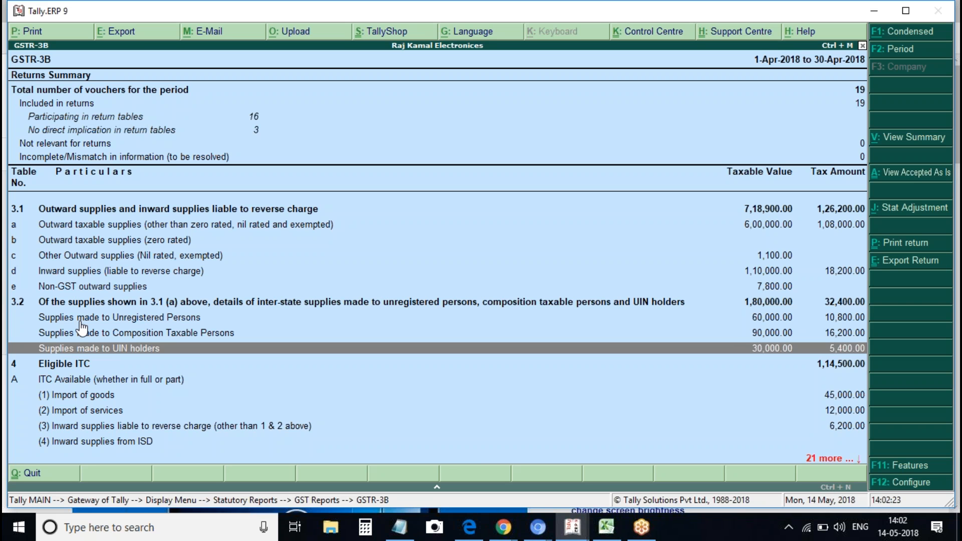
{"action": "left_click", "coordinate": [224, 224]}
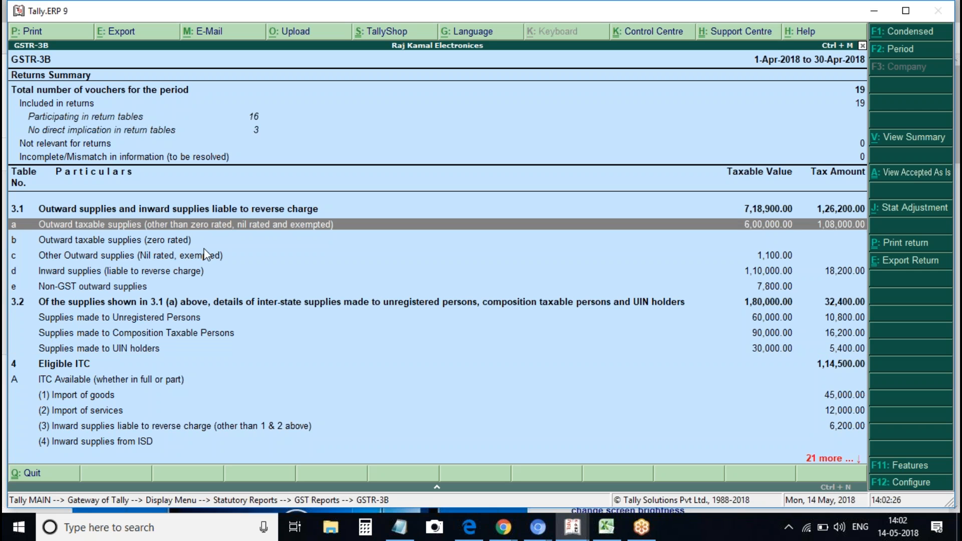
{"action": "left_click", "coordinate": [149, 319]}
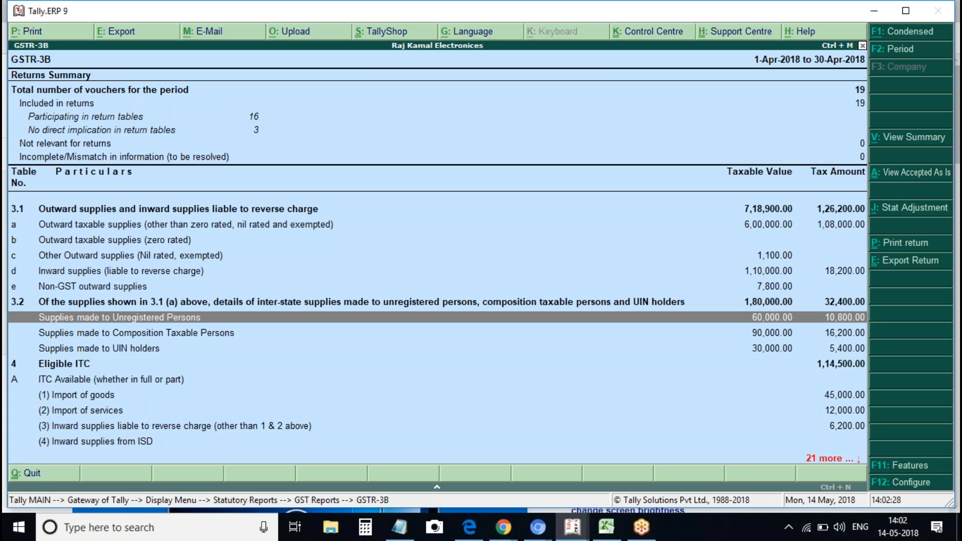
{"action": "left_click", "coordinate": [125, 335]}
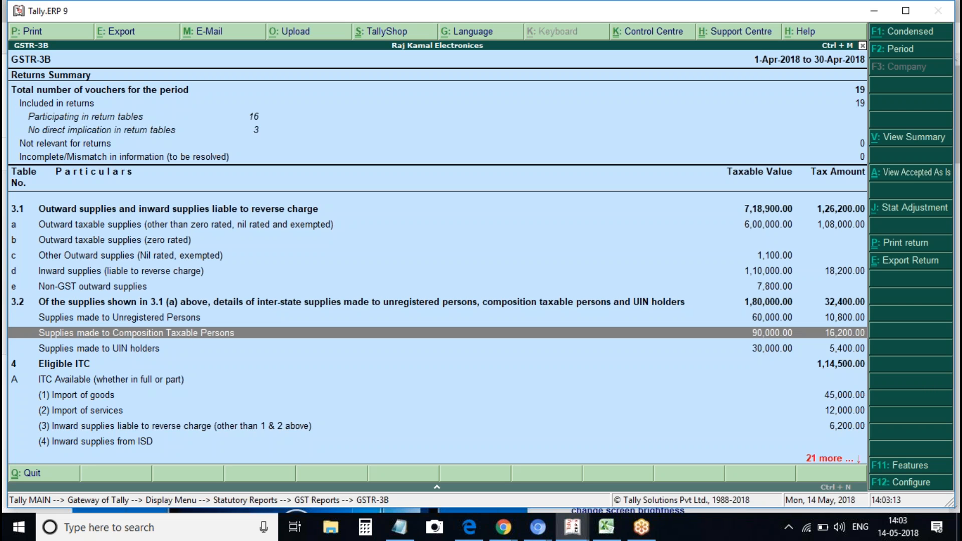
{"action": "key", "text": "Down"}
{"action": "key", "text": "Down"}
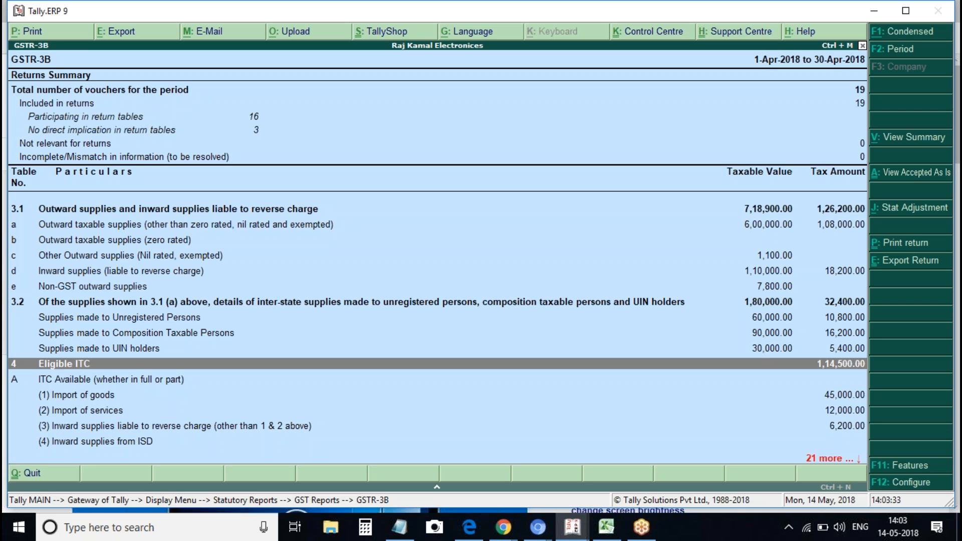
{"action": "key", "text": "Down"}
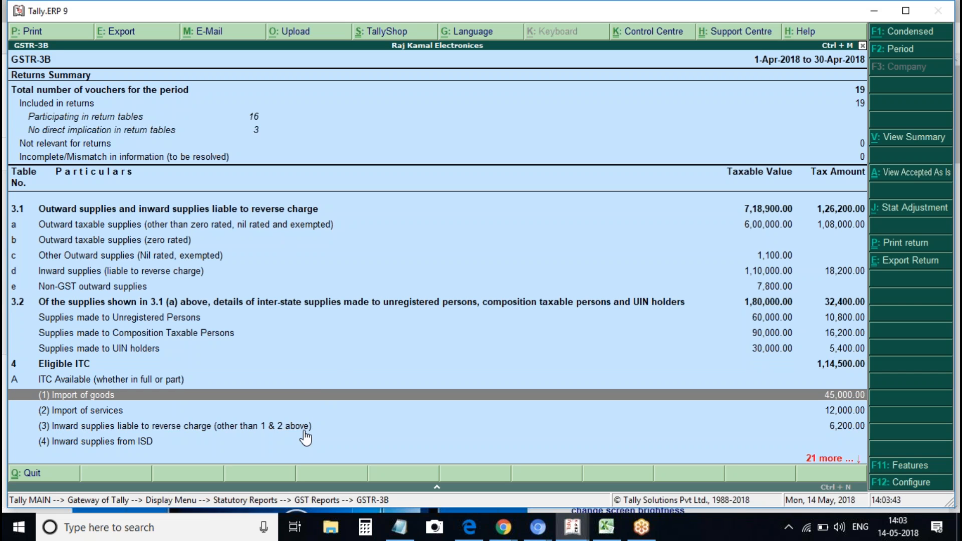
{"action": "left_click", "coordinate": [304, 430]}
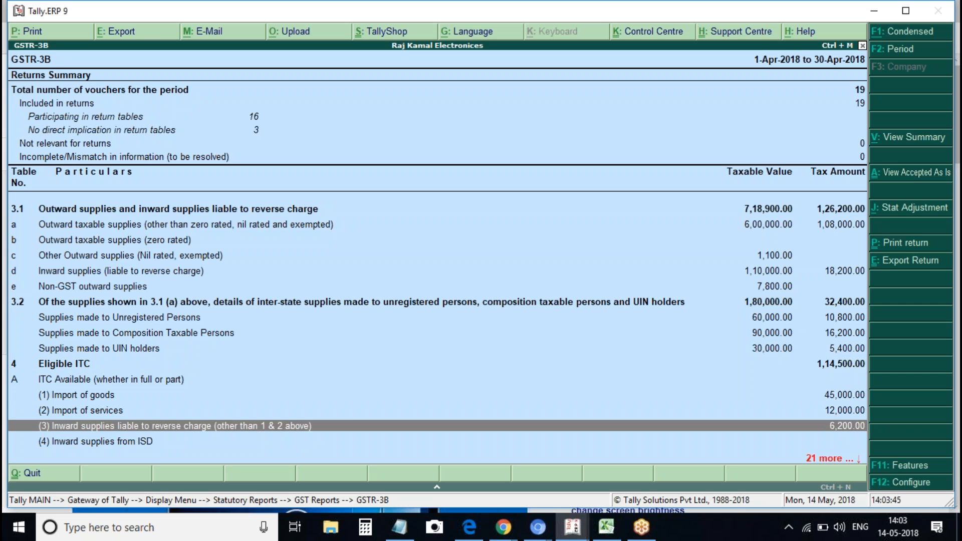
{"action": "left_click", "coordinate": [845, 212]}
Collapse the 3.1 rows and move through 3.2 supplies down to ISD inward supplies
{"action": "key", "text": "shift+Return"}
{"action": "key", "text": "Down"}
{"action": "key", "text": "Down"}
{"action": "key", "text": "Down"}
{"action": "key", "text": "Down"}
{"action": "key", "text": "Up"}
{"action": "key", "text": "Up"}
{"action": "key", "text": "Up"}
{"action": "key", "text": "Up"}
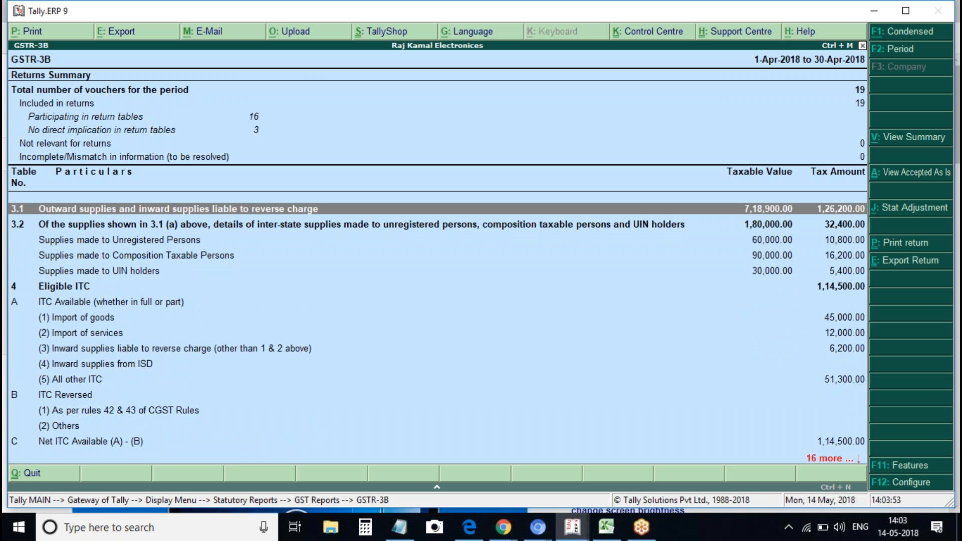
{"action": "key", "text": "Down"}
{"action": "key", "text": "Down"}
{"action": "key", "text": "Down"}
{"action": "key", "text": "Up"}
{"action": "key", "text": "Down"}
{"action": "key", "text": "Up"}
{"action": "key", "text": "Up"}
{"action": "key", "text": "Up"}
{"action": "key", "text": "Down"}
{"action": "key", "text": "Down"}
{"action": "key", "text": "Down"}
{"action": "key", "text": "Down"}
{"action": "key", "text": "Down"}
{"action": "key", "text": "Down"}
{"action": "key", "text": "Down"}
{"action": "key", "text": "Down"}
{"action": "key", "text": "Down"}
{"action": "key", "text": "Down"}
{"action": "key", "text": "Down"}
{"action": "key", "text": "Down"}
{"action": "key", "text": "Down"}
{"action": "key", "text": "Up"}
{"action": "key", "text": "Up"}
{"action": "key", "text": "Up"}
{"action": "key", "text": "Up"}
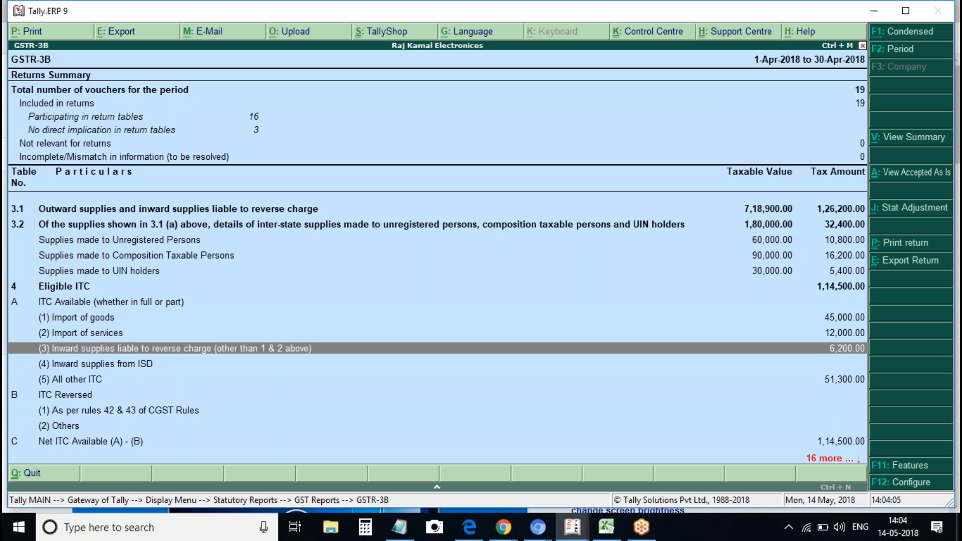
{"action": "key", "text": "Down"}
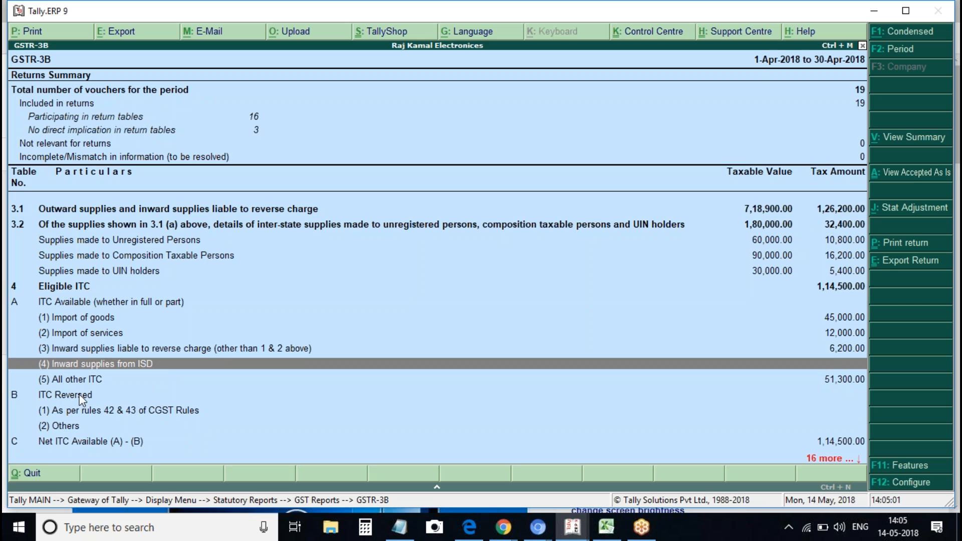
{"action": "key", "text": "Down"}
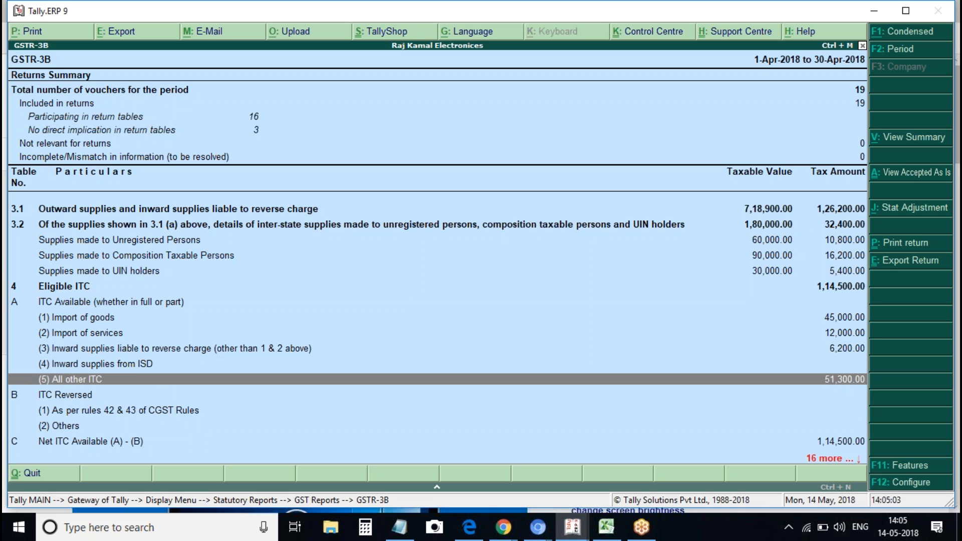
{"action": "key", "text": "Down"}
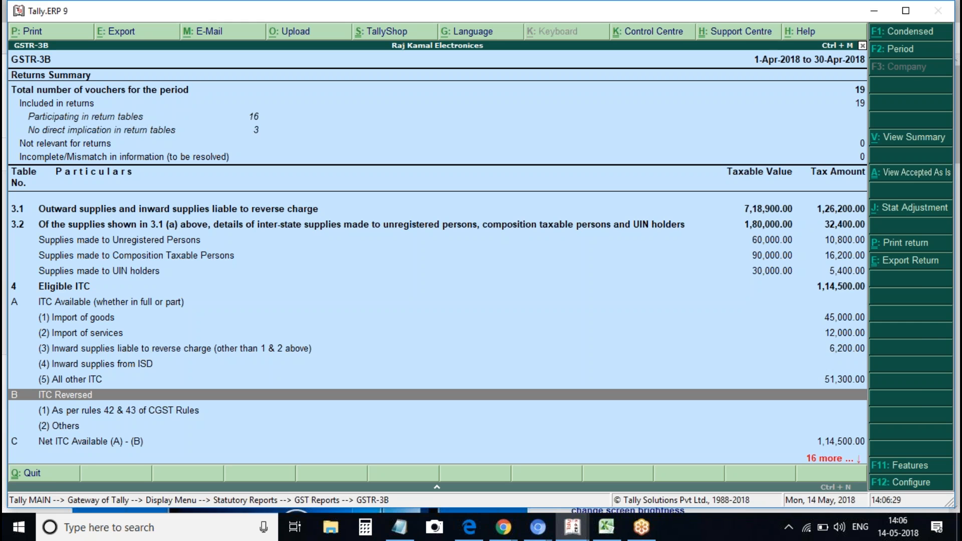
{"action": "key", "text": "Escape"}
{"action": "key", "text": "Escape"}
{"action": "key", "text": "Escape"}
{"action": "key", "text": "Escape"}
{"action": "key", "text": "Escape"}
{"action": "key", "text": "n"}
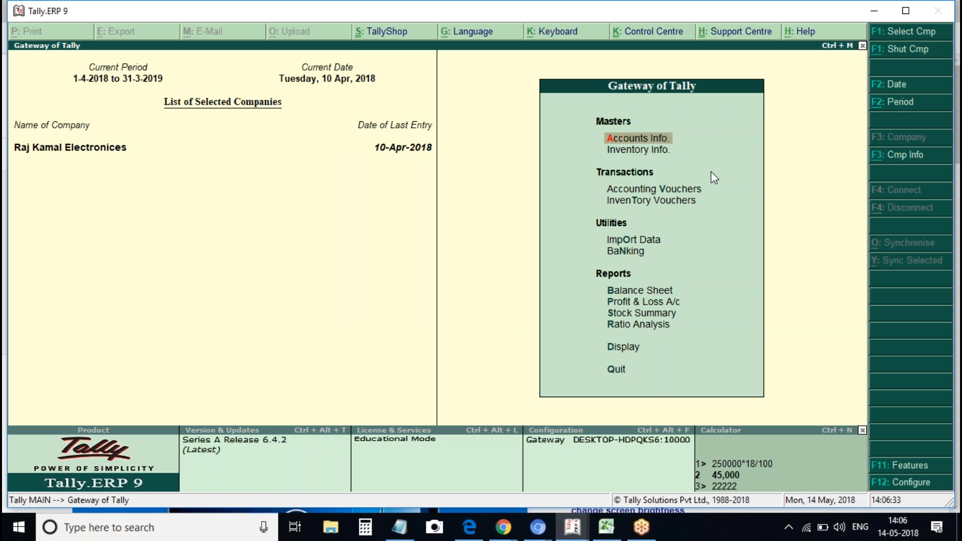
Start a Journal with GST stat adjustment: Reversal of Input Tax Credit, Ineligible credit
{"action": "key", "text": "v"}
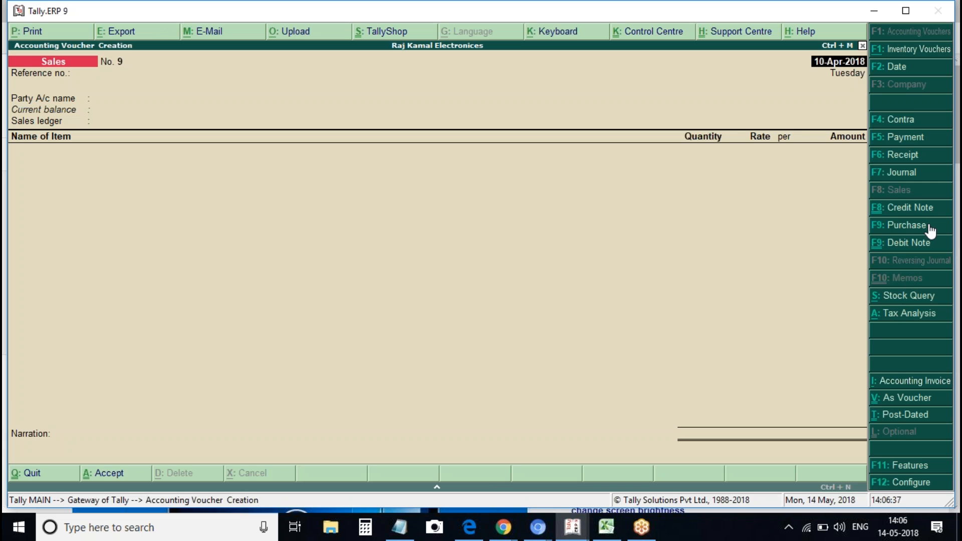
{"action": "left_click", "coordinate": [892, 173]}
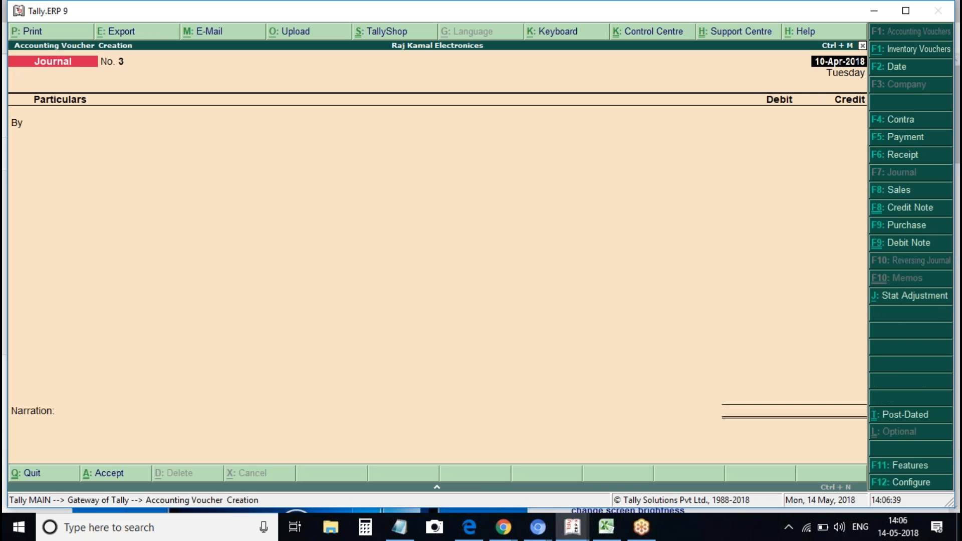
{"action": "left_click", "coordinate": [906, 296]}
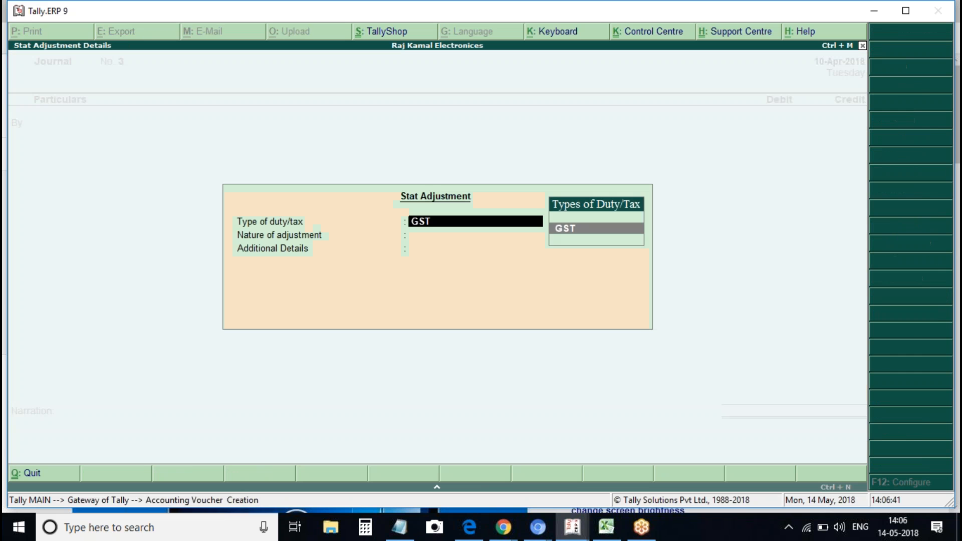
{"action": "key", "text": "Return"}
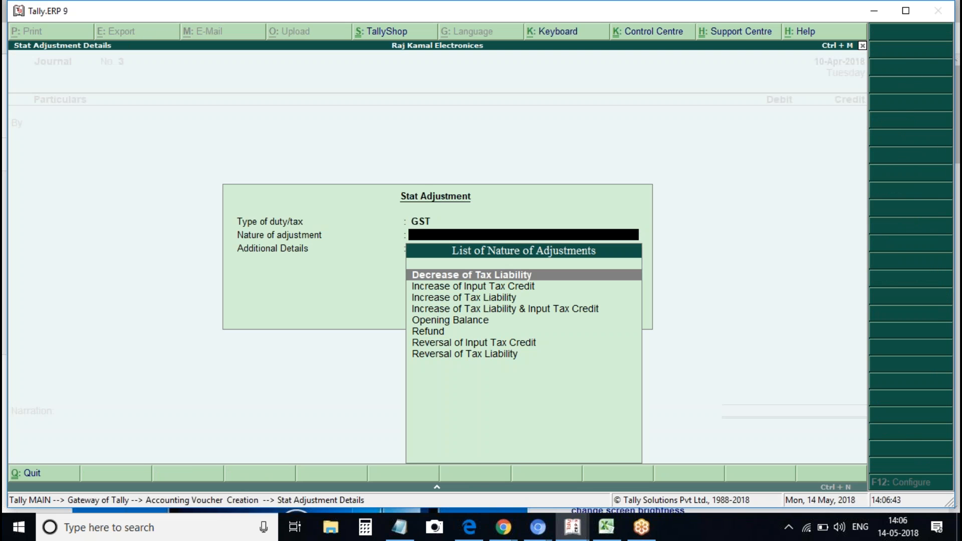
{"action": "key", "text": "Down"}
{"action": "key", "text": "Down"}
{"action": "key", "text": "Down"}
{"action": "key", "text": "Down"}
{"action": "key", "text": "Down"}
{"action": "key", "text": "Down"}
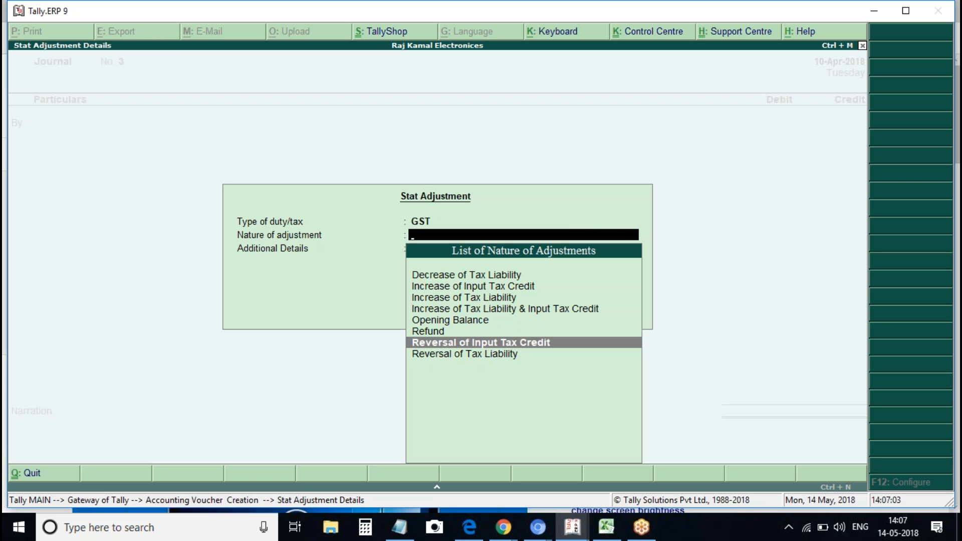
{"action": "key", "text": "Return"}
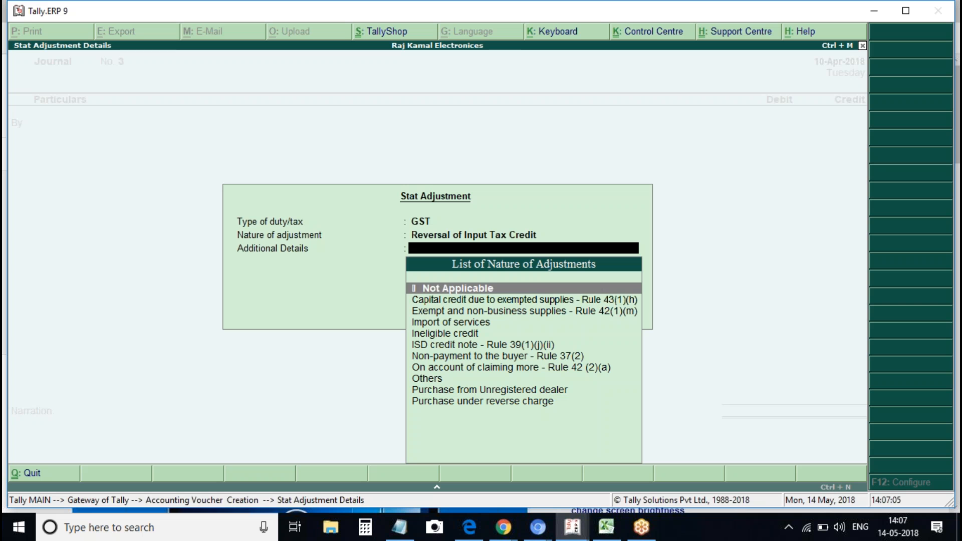
{"action": "key", "text": "Down"}
{"action": "key", "text": "Down"}
{"action": "key", "text": "Down"}
{"action": "key", "text": "Down"}
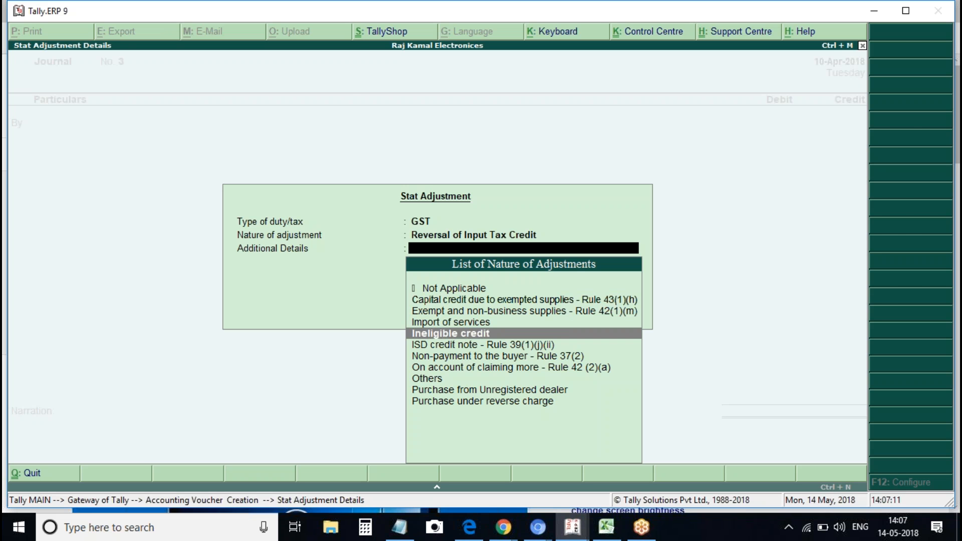
{"action": "key", "text": "Return"}
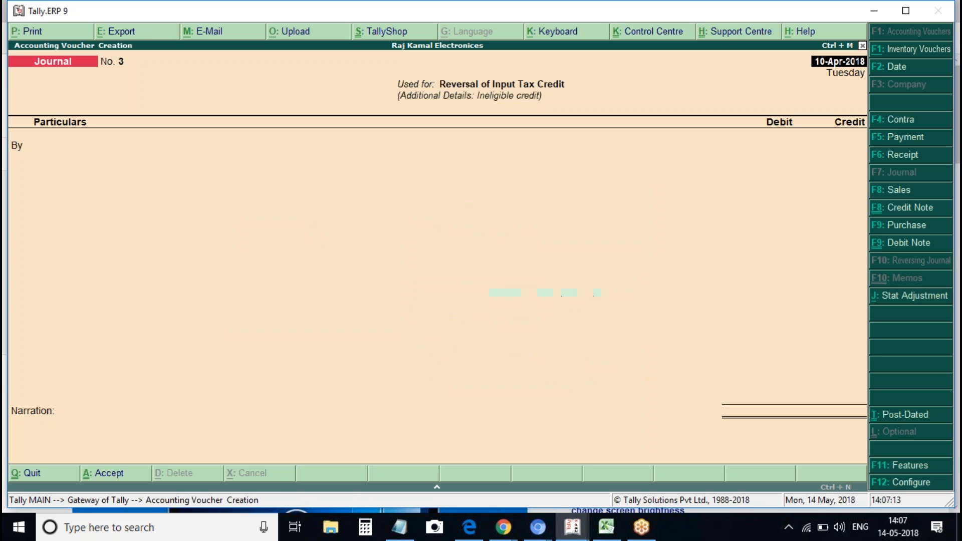
Date the journal 1 April, then discard it and return to the Gateway of Tally
{"action": "type", "text": "1april"}
{"action": "key", "text": "Return"}
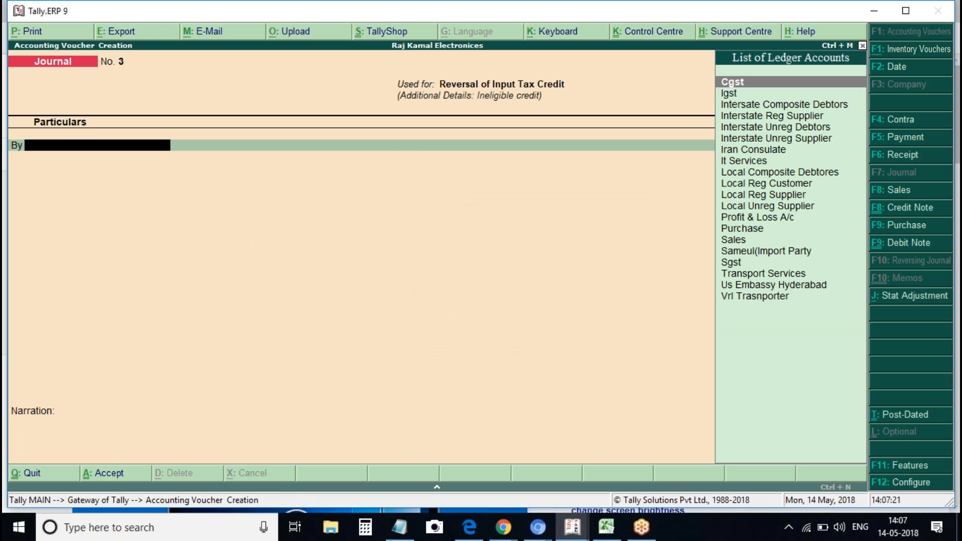
{"action": "key", "text": "Escape"}
{"action": "key", "text": "F11"}
{"action": "key", "text": "Escape"}
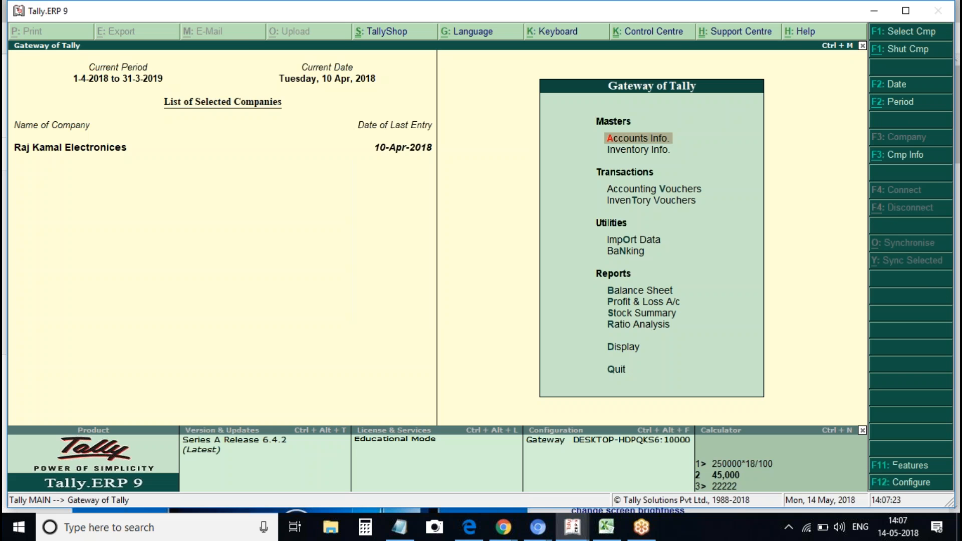
Open the April 2018 GSTR-3B return from Display > Statutory Reports > GST Reports
{"action": "key", "text": "d"}
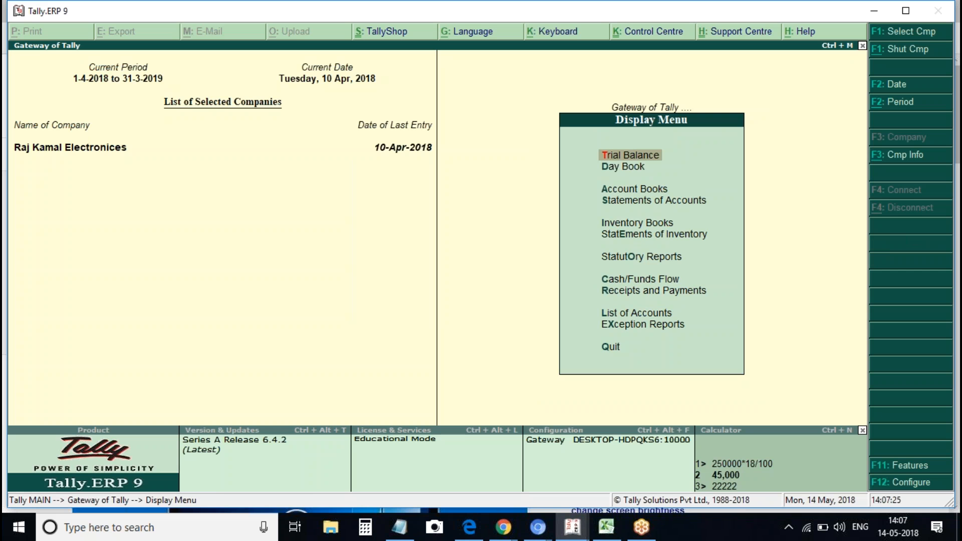
{"action": "key", "text": "o"}
{"action": "key", "text": "Return"}
{"action": "key", "text": "Down"}
{"action": "key", "text": "Down"}
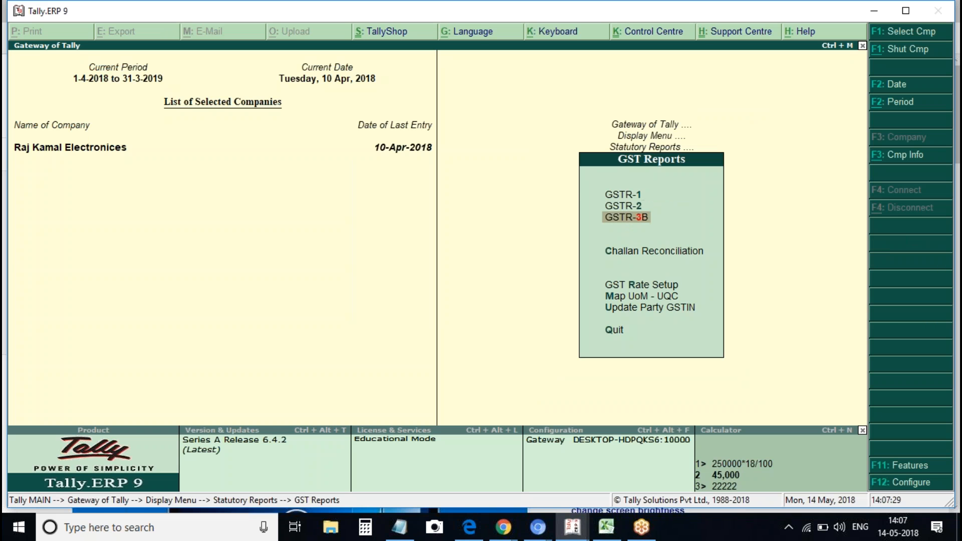
{"action": "key", "text": "Return"}
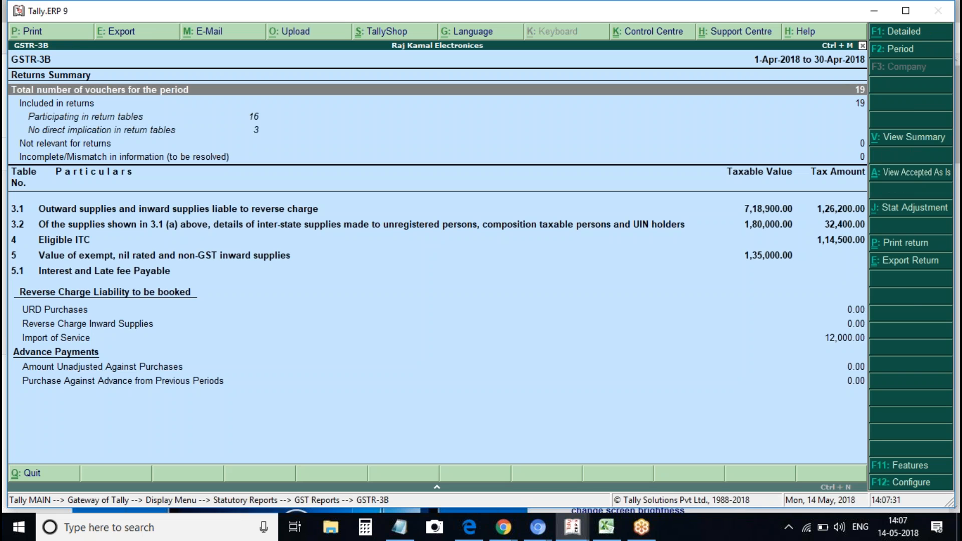
Review the GSTR-3B rows from exempt and nil-rated supplies to Interest and Late fee Payable, then close the report
{"action": "left_click", "coordinate": [85, 260]}
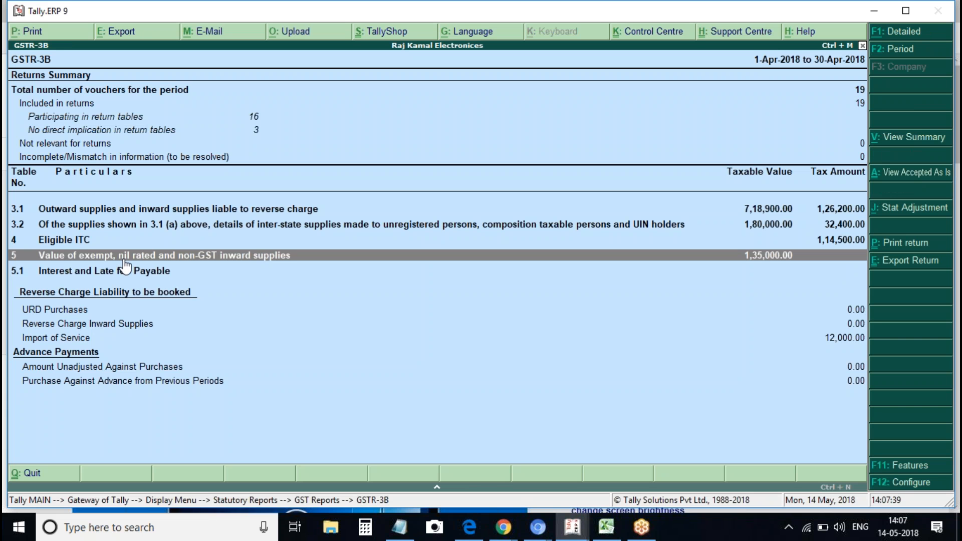
{"action": "key", "text": "Down"}
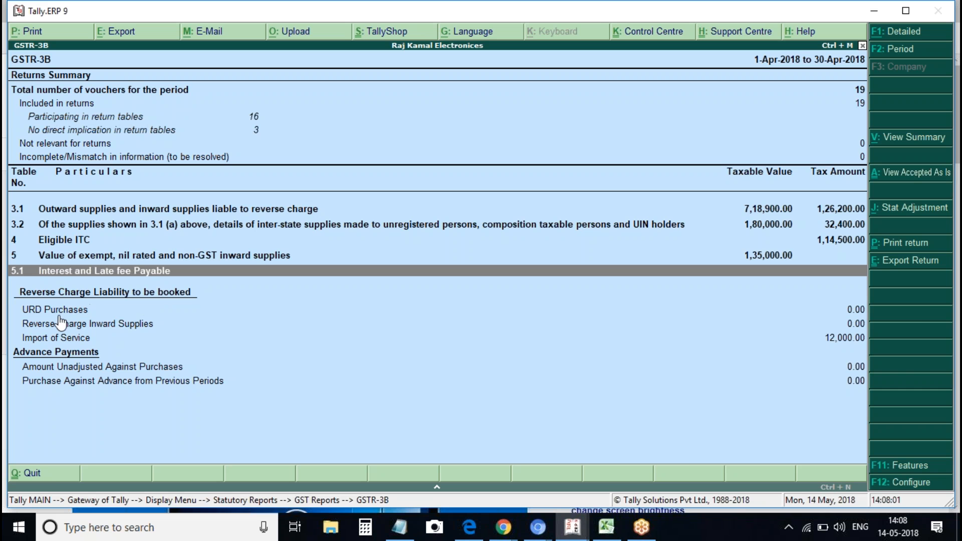
{"action": "key", "text": "Escape"}
Open GSTR-2 and check reverse charge rows: URD Purchases 5,700.00 and Import of Service 12,000.00, then close it
{"action": "key", "text": "Up"}
{"action": "key", "text": "Return"}
{"action": "key", "text": "Down"}
{"action": "key", "text": "Down"}
{"action": "key", "text": "Down"}
{"action": "key", "text": "Down"}
{"action": "key", "text": "Down"}
{"action": "key", "text": "Down"}
{"action": "key", "text": "Down"}
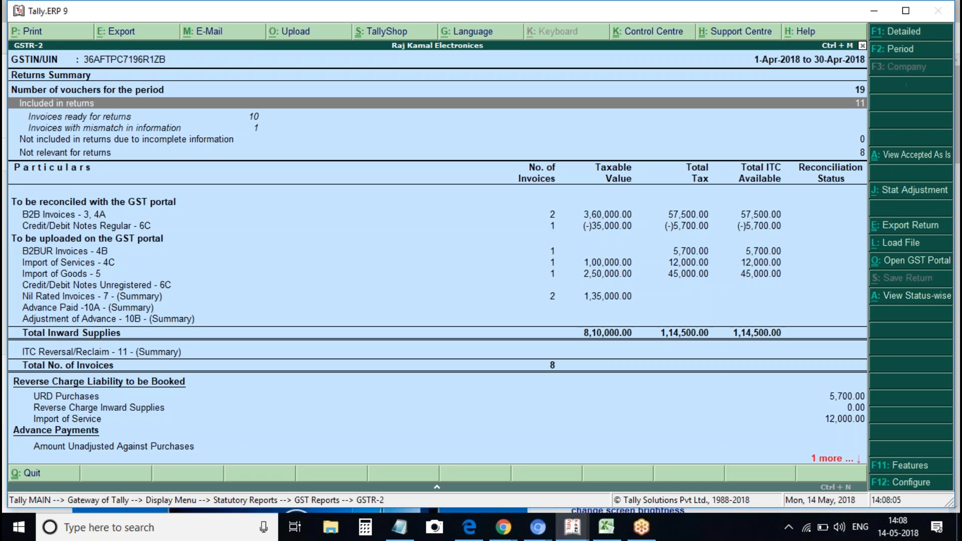
{"action": "key", "text": "Down"}
{"action": "key", "text": "Down"}
{"action": "key", "text": "Down"}
{"action": "key", "text": "Down"}
{"action": "key", "text": "Down"}
{"action": "key", "text": "Down"}
{"action": "key", "text": "Down"}
{"action": "key", "text": "Down"}
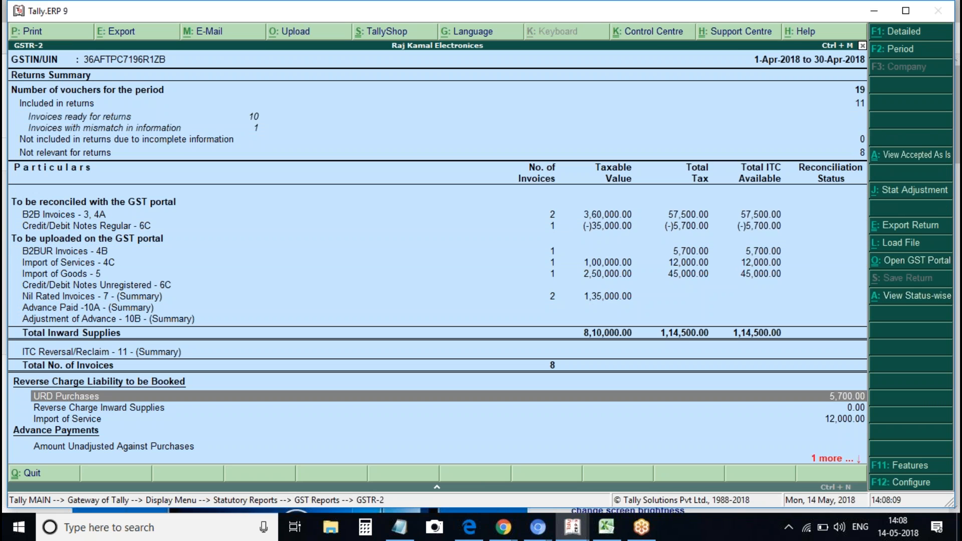
{"action": "key", "text": "Down"}
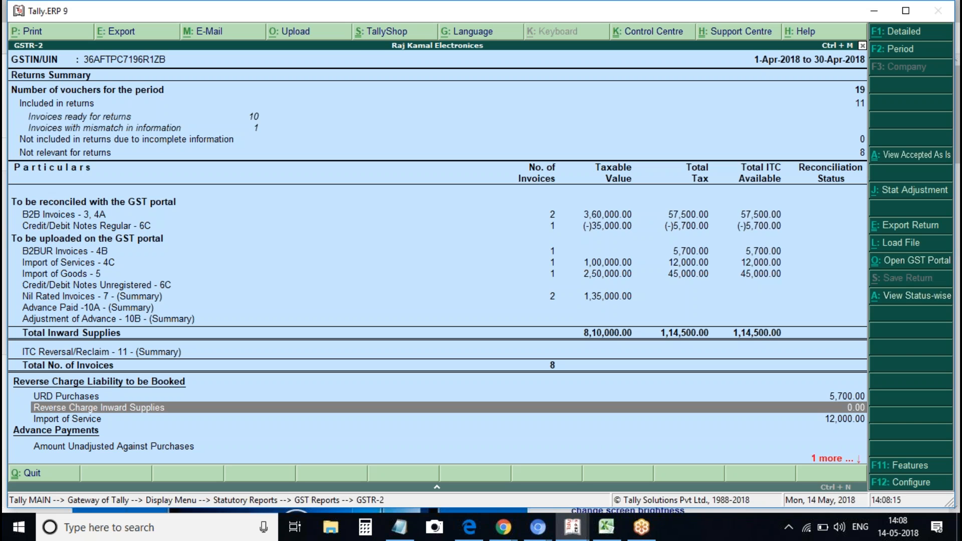
{"action": "key", "text": "Down"}
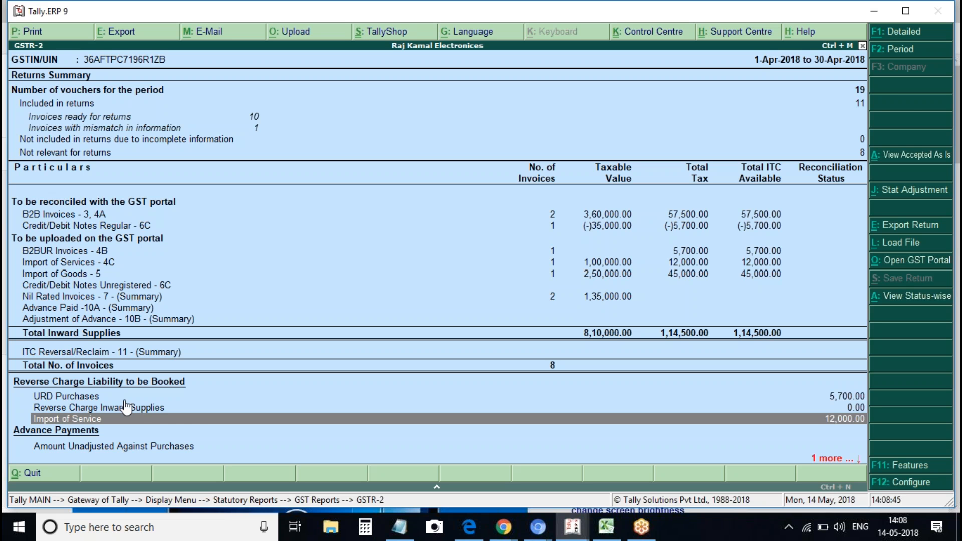
{"action": "key", "text": "Escape"}
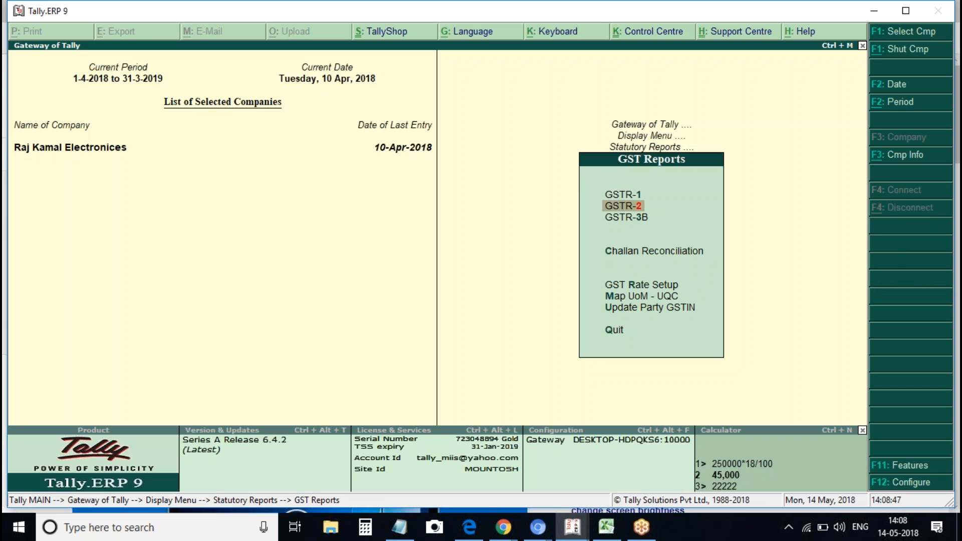